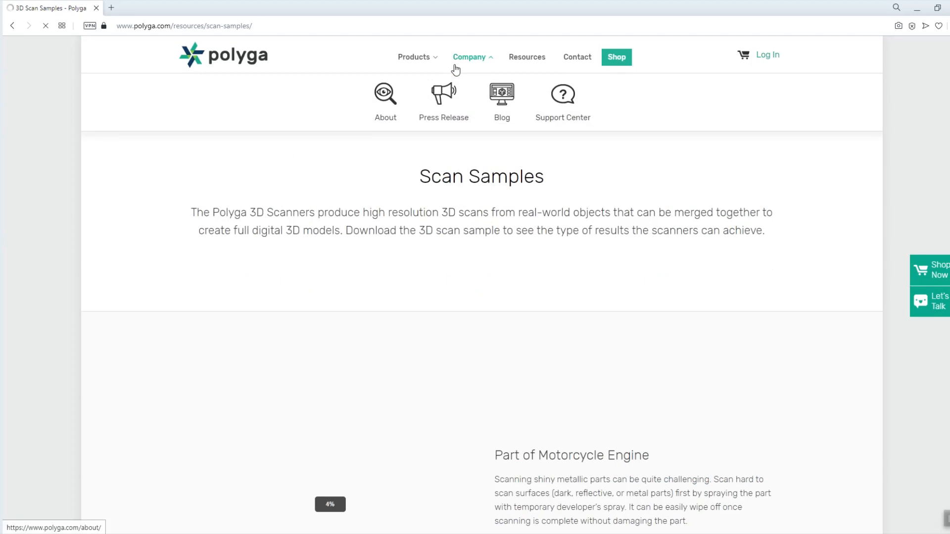
- Look through the downloadable scan models on the Scan Samples page, including the Polyga Carbon and Polyga Compact sections
{"action": "scroll", "coordinate": [543, 212], "scroll_direction": "down", "scroll_amount": 3}
{"action": "scroll", "coordinate": [543, 211], "scroll_direction": "up", "scroll_amount": 3}
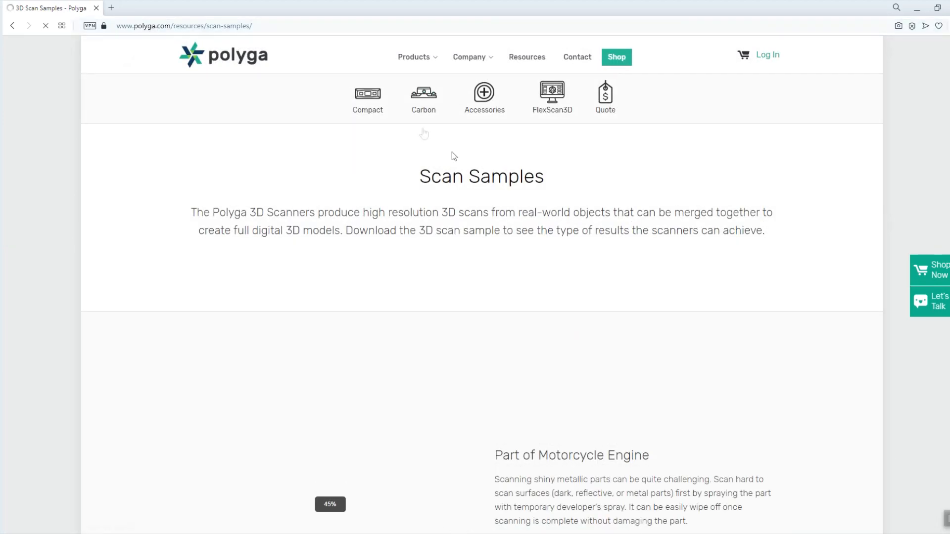
{"action": "scroll", "coordinate": [452, 153], "scroll_direction": "down", "scroll_amount": 10}
{"action": "scroll", "coordinate": [450, 155], "scroll_direction": "up", "scroll_amount": 5}
{"action": "scroll", "coordinate": [449, 155], "scroll_direction": "up", "scroll_amount": 4}
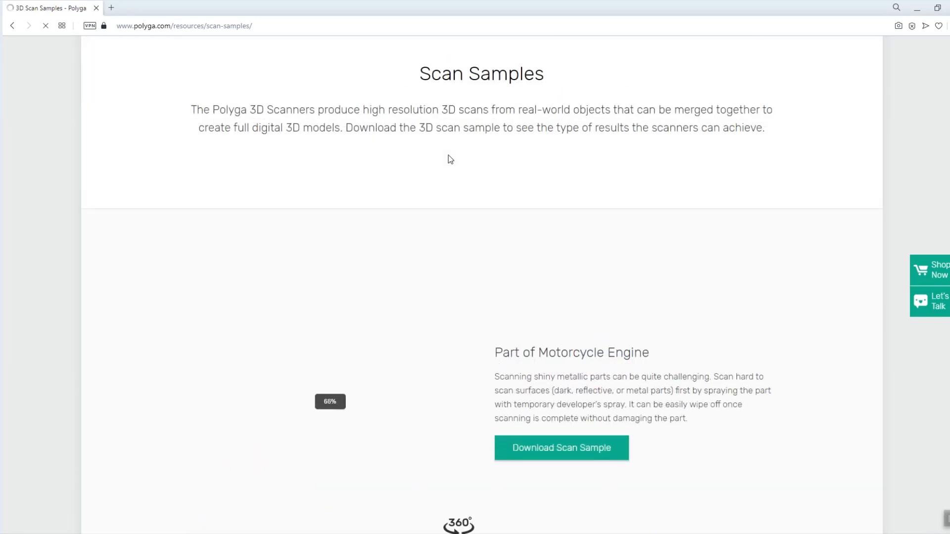
{"action": "scroll", "coordinate": [450, 158], "scroll_direction": "down", "scroll_amount": 14}
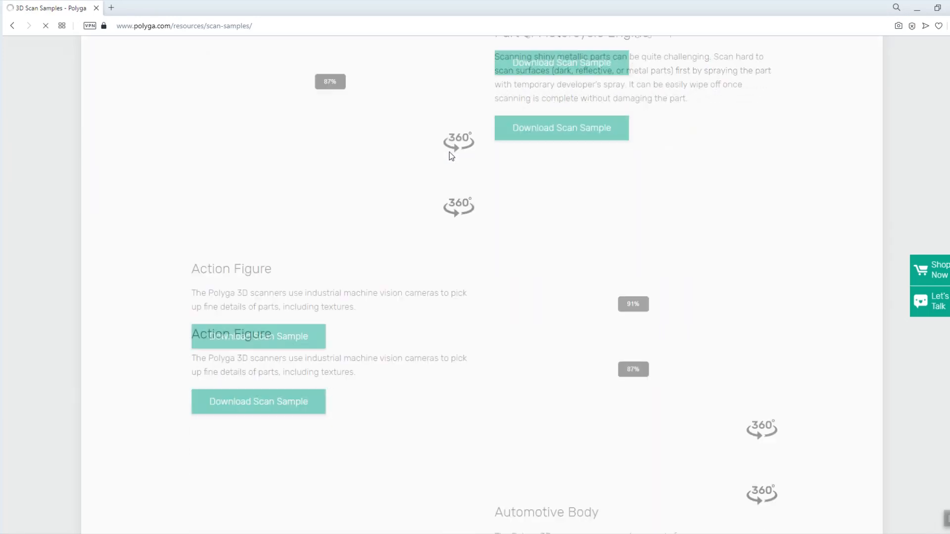
{"action": "scroll", "coordinate": [450, 156], "scroll_direction": "down", "scroll_amount": 14}
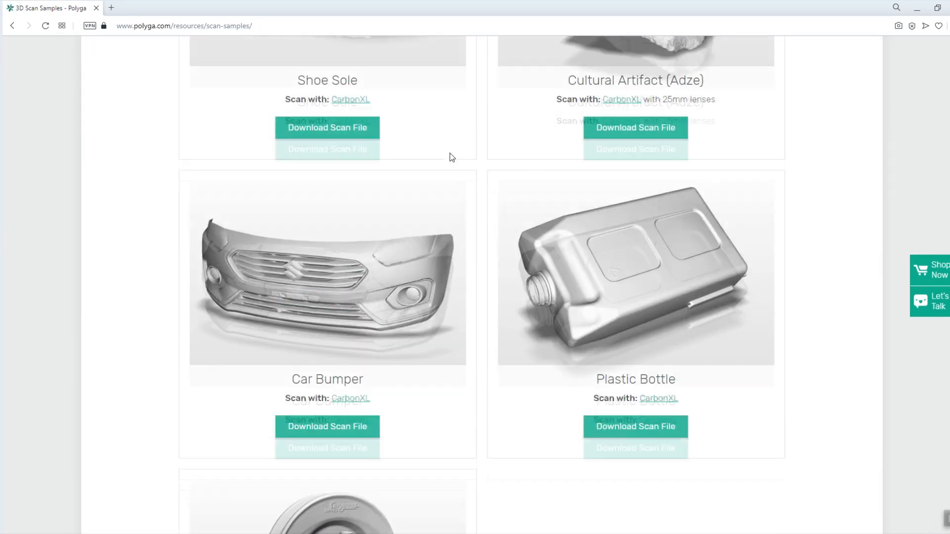
{"action": "scroll", "coordinate": [453, 148], "scroll_direction": "down", "scroll_amount": 10}
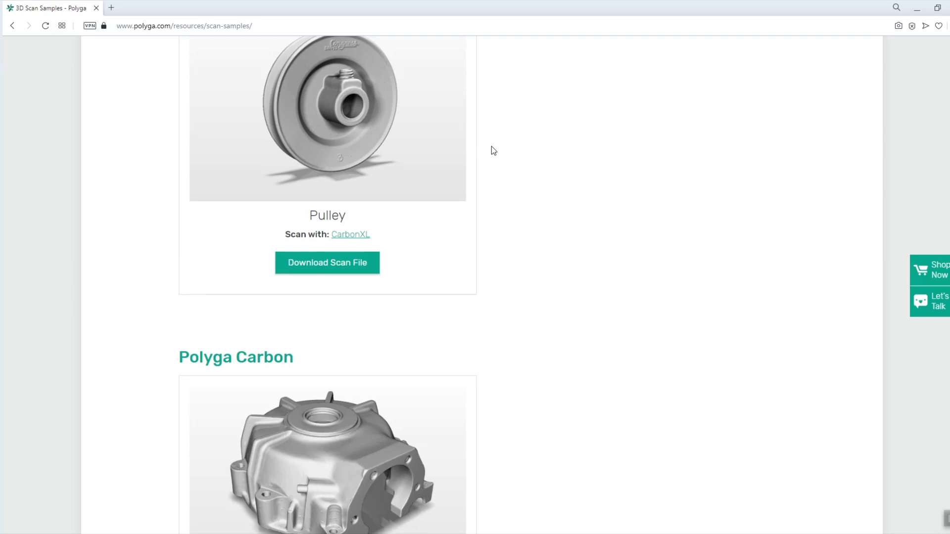
{"action": "scroll", "coordinate": [534, 160], "scroll_direction": "down", "scroll_amount": 6}
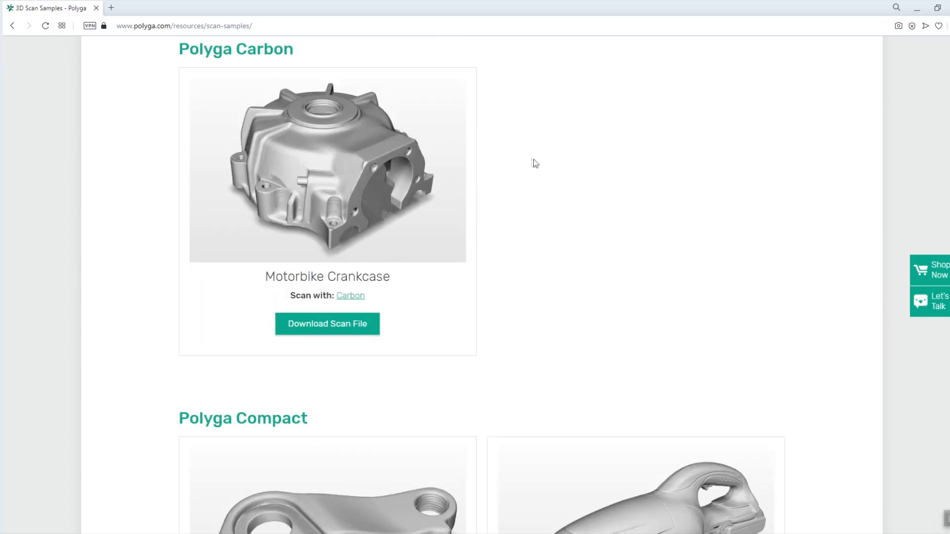
{"action": "scroll", "coordinate": [465, 257], "scroll_direction": "down", "scroll_amount": 4}
{"action": "scroll", "coordinate": [468, 241], "scroll_direction": "down", "scroll_amount": 20}
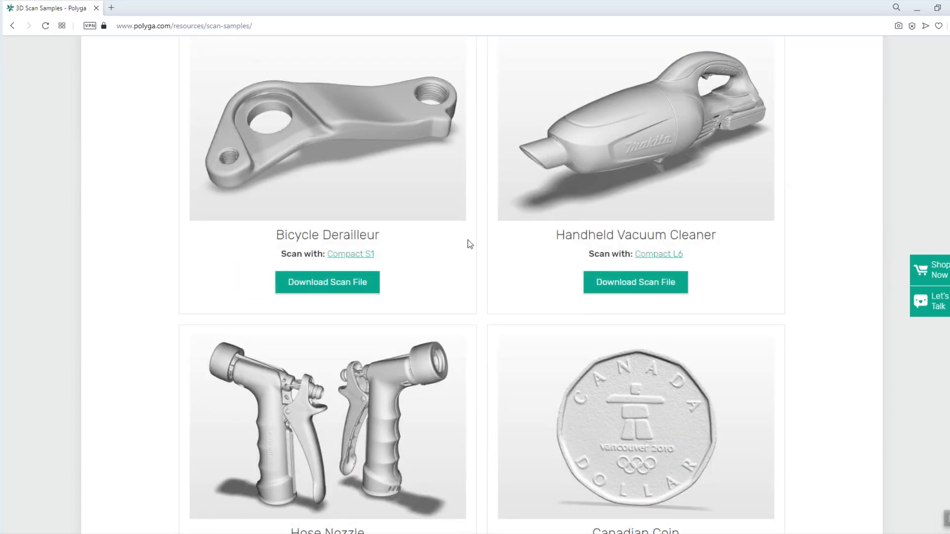
{"action": "scroll", "coordinate": [470, 242], "scroll_direction": "down", "scroll_amount": 6}
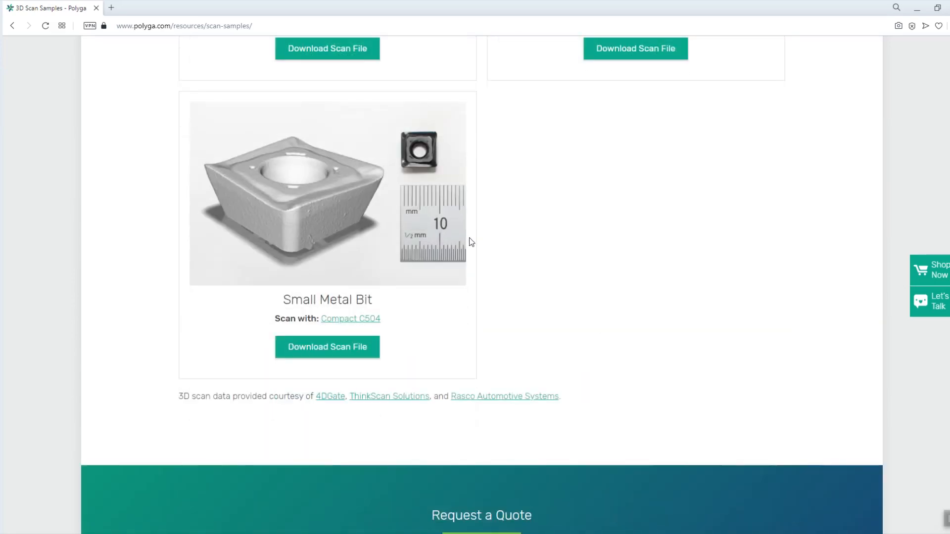
{"action": "scroll", "coordinate": [470, 241], "scroll_direction": "up", "scroll_amount": 20}
{"action": "scroll", "coordinate": [470, 241], "scroll_direction": "up", "scroll_amount": 20}
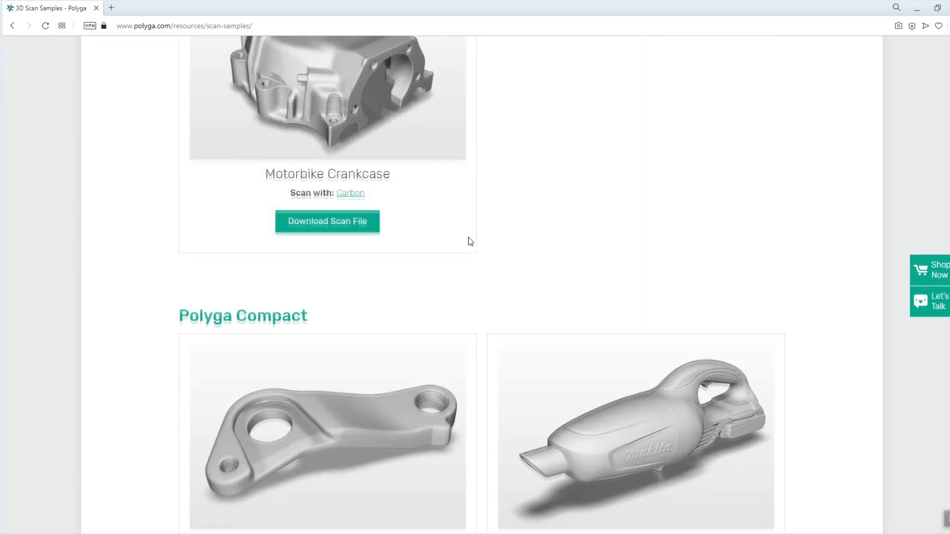
{"action": "scroll", "coordinate": [468, 237], "scroll_direction": "up", "scroll_amount": 20}
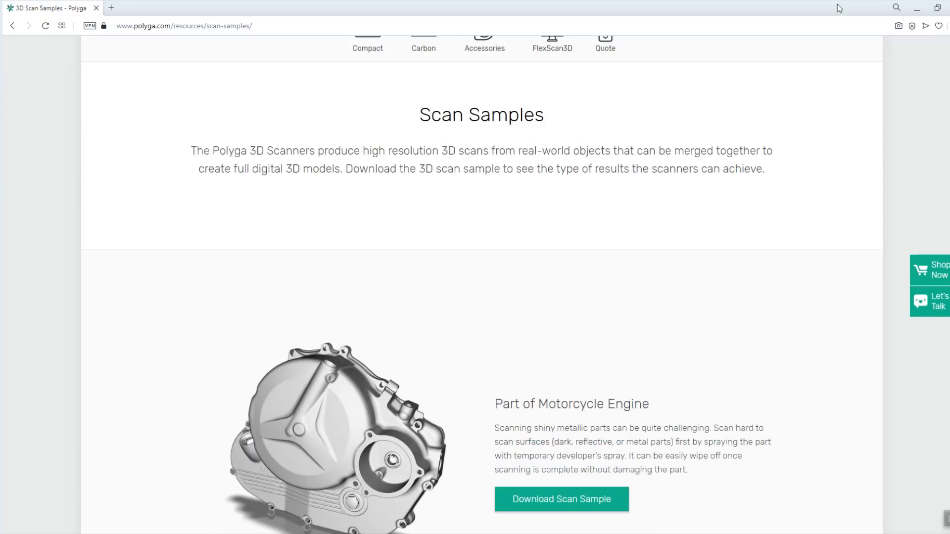
- Switch to the Scans Samples folder and import pulley.stl into Geomagic Design X
{"action": "left_click", "coordinate": [916, 9]}
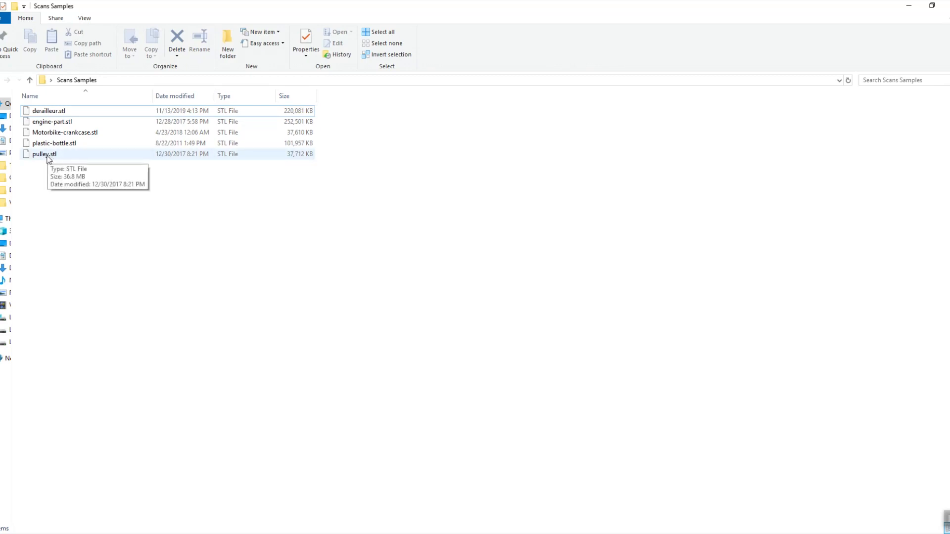
{"action": "left_click_drag", "start_coordinate": [46, 156], "coordinate": [361, 216]}
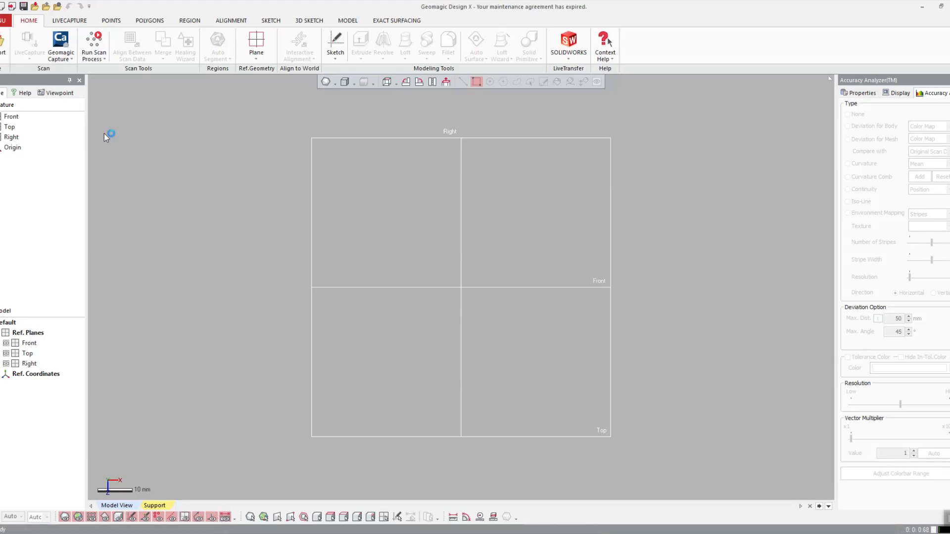
- Hide the Front, Top and Right reference planes so only the pulley mesh is displayed
{"action": "right_click_drag", "start_coordinate": [426, 324], "coordinate": [448, 309]}
{"action": "scroll", "coordinate": [485, 307], "scroll_direction": "down", "scroll_amount": 3}
{"action": "left_click", "coordinate": [6, 353]}
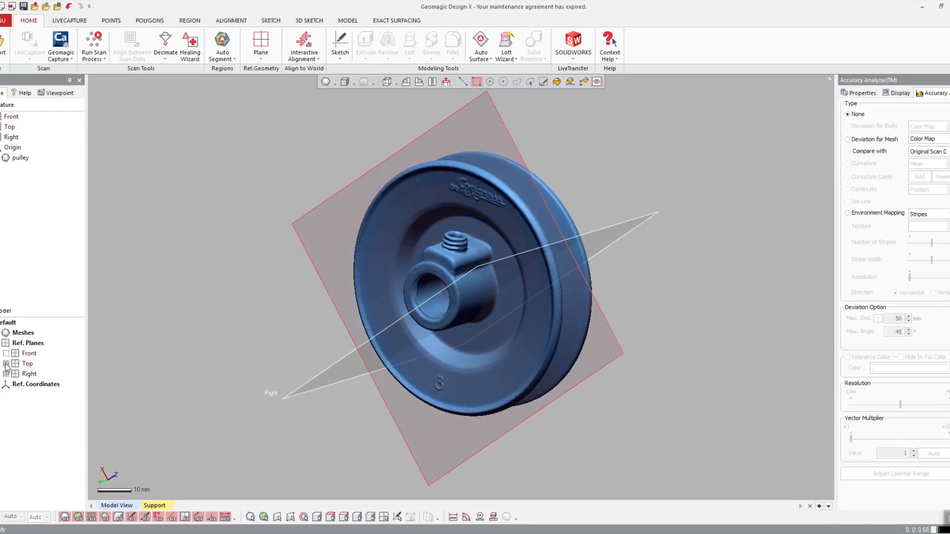
{"action": "left_click", "coordinate": [7, 364]}
{"action": "left_click", "coordinate": [6, 374]}
{"action": "left_click", "coordinate": [1, 343]}
{"action": "right_click_drag", "start_coordinate": [366, 286], "coordinate": [343, 317]}
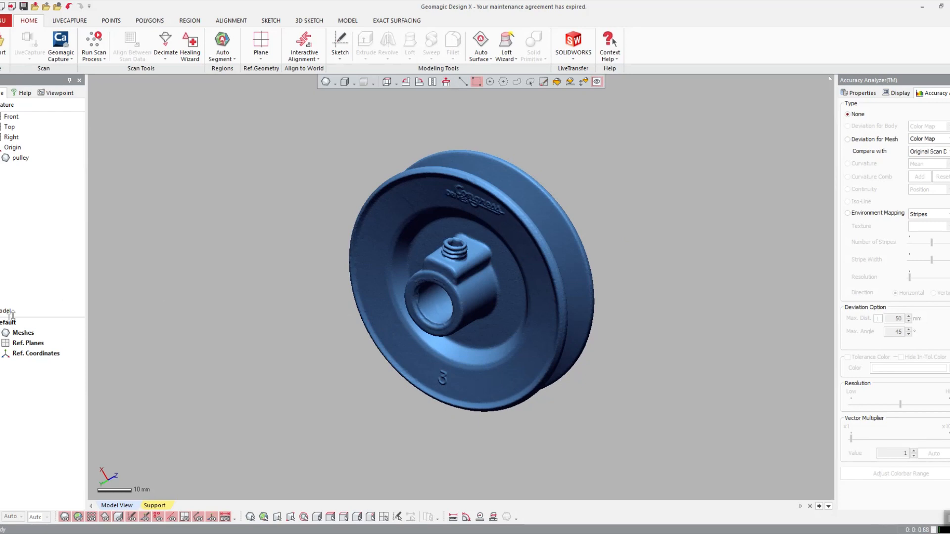
- Examine the pulley mesh's vertex count, face count and overall dimensions in the model tree
{"action": "left_click", "coordinate": [1, 332]}
{"action": "left_click", "coordinate": [1, 343]}
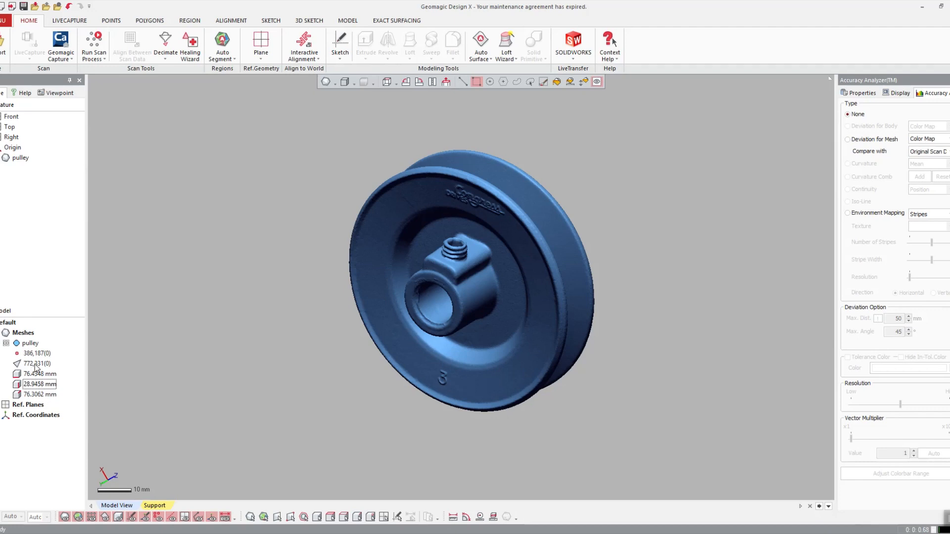
{"action": "left_click", "coordinate": [1, 332]}
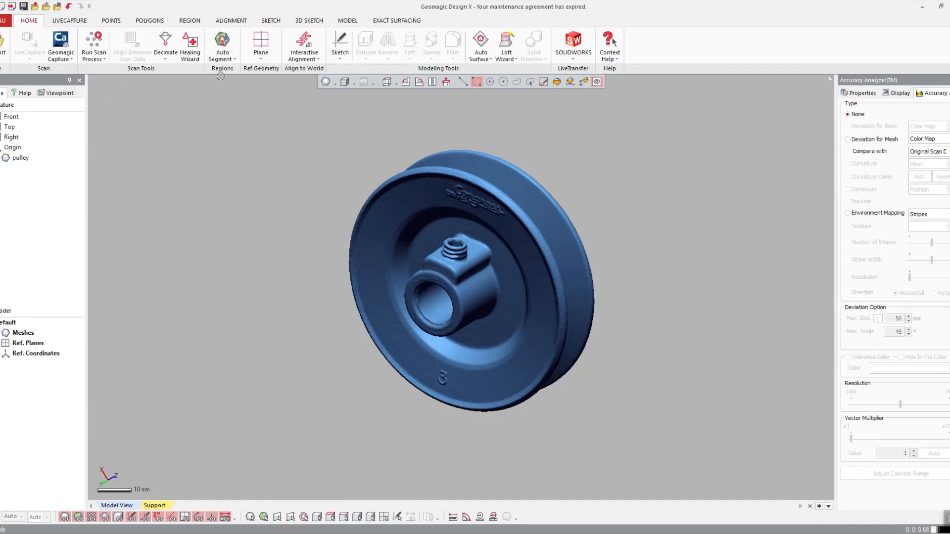
- Set up a Decimate of the pulley mesh by poly-face count with a 49.9999 % reduction ratio
{"action": "left_click", "coordinate": [152, 22]}
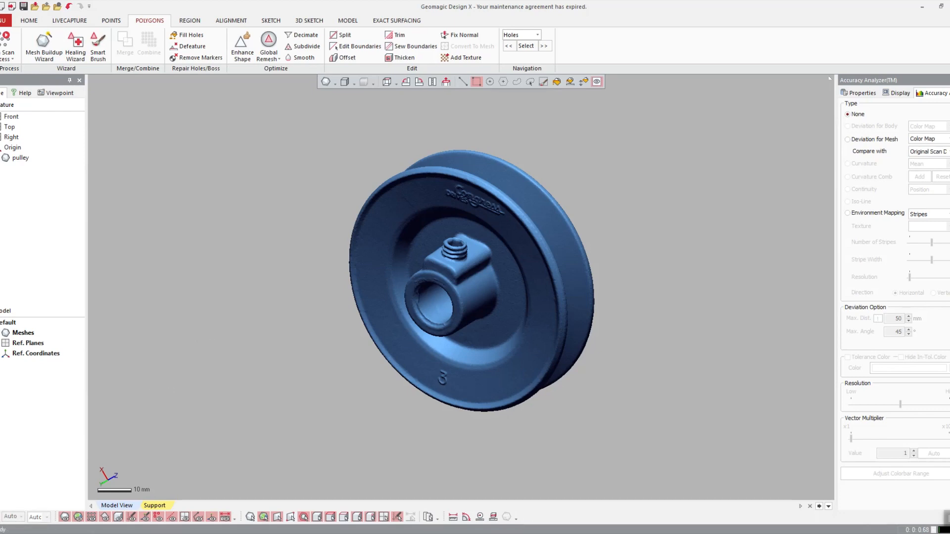
{"action": "left_click", "coordinate": [301, 34]}
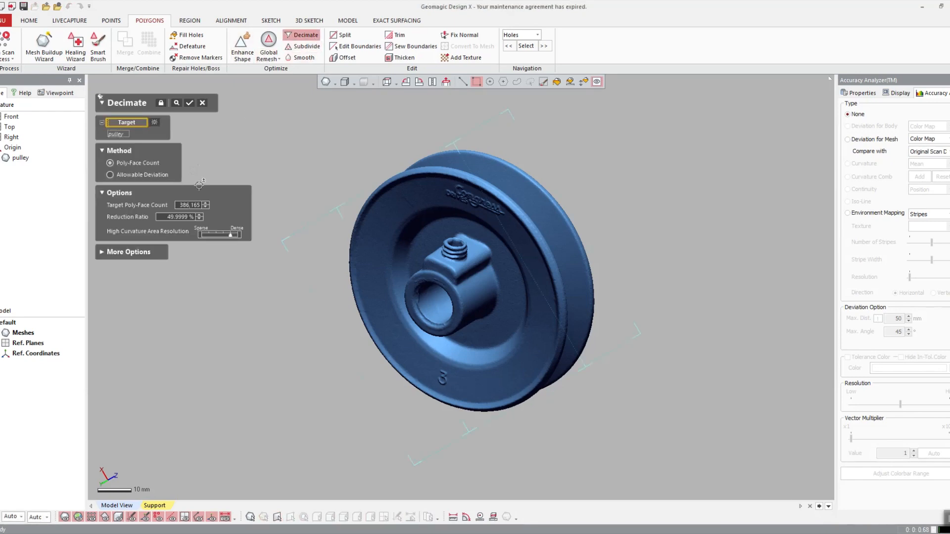
{"action": "left_click", "coordinate": [184, 217]}
{"action": "left_click", "coordinate": [190, 103]}
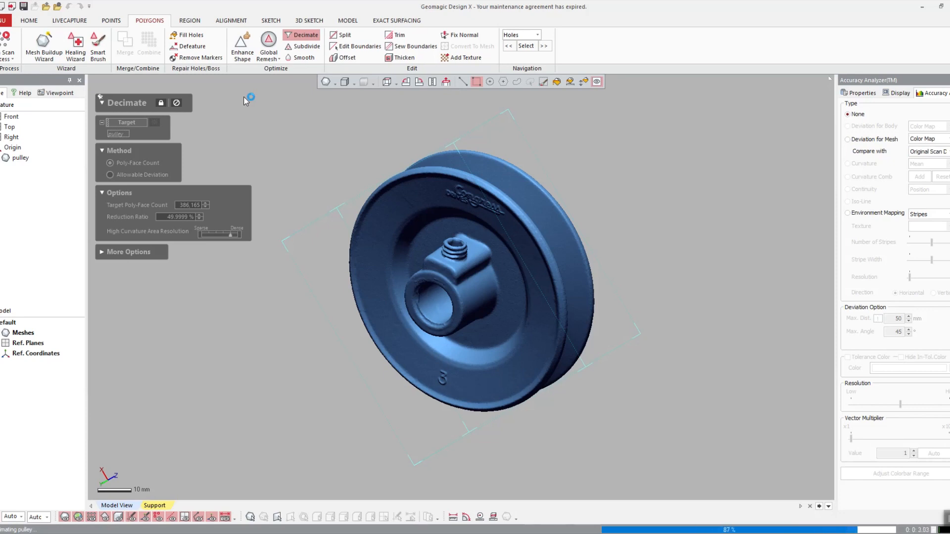
{"action": "left_click", "coordinate": [176, 103]}
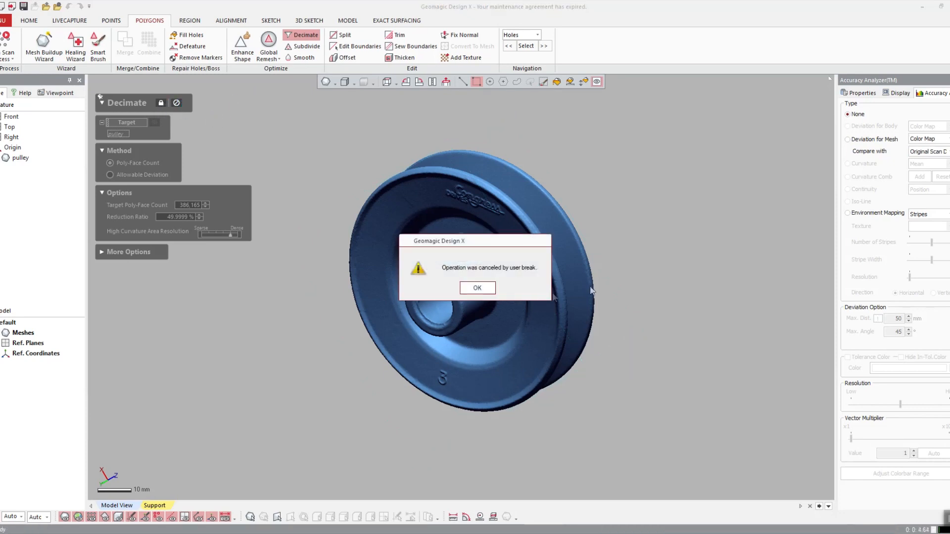
{"action": "left_click", "coordinate": [490, 289]}
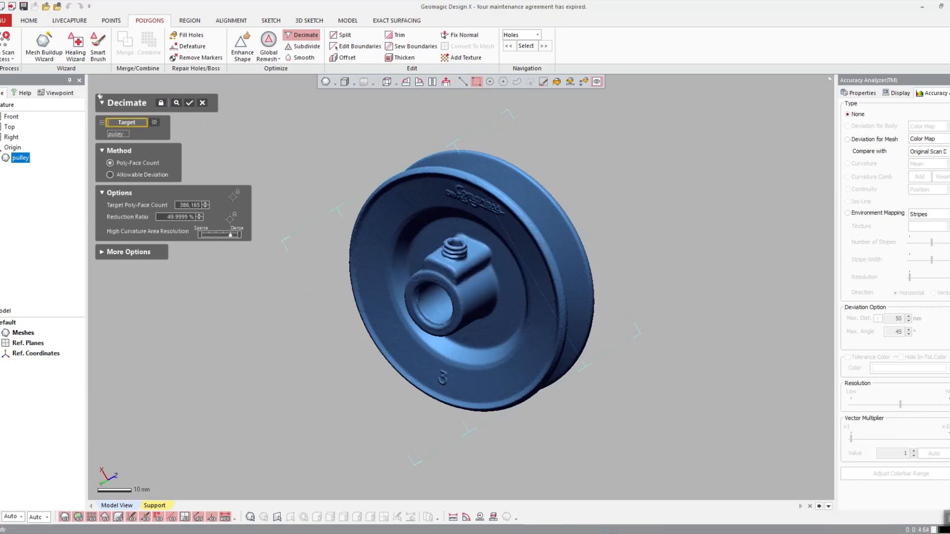
- Decimate the pulley mesh to 386,165 poly-faces, with Do Not Move Poly-Vertices and Do Not Modify Boundaries enabled
{"action": "left_click", "coordinate": [143, 253]}
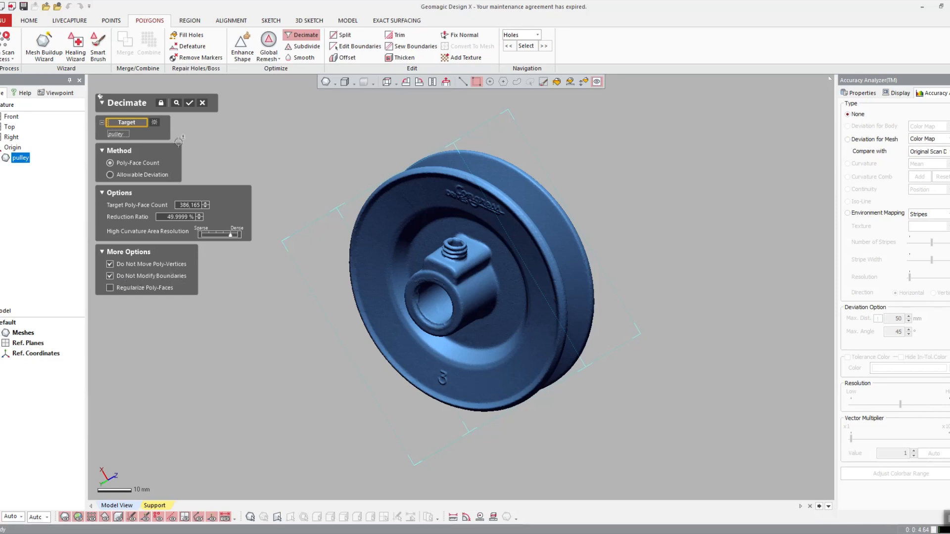
{"action": "left_click", "coordinate": [190, 106]}
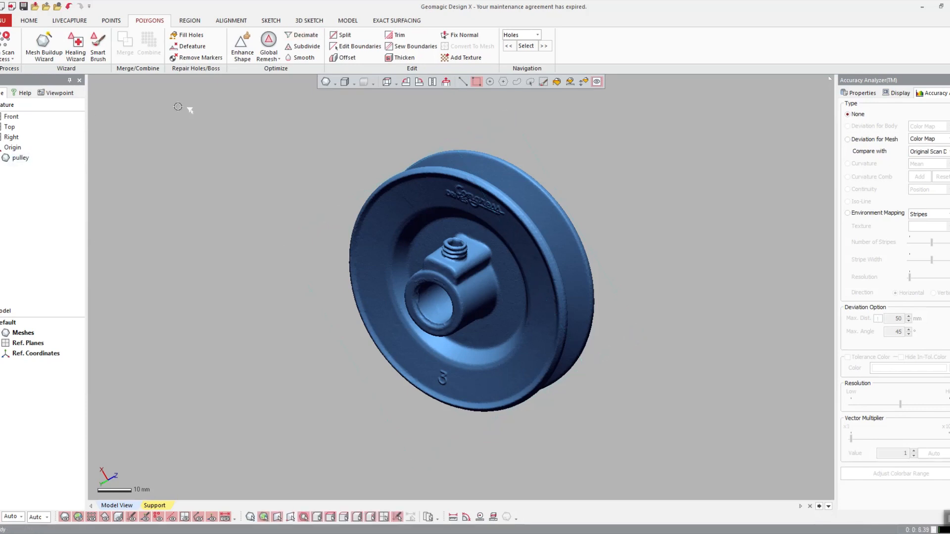
- Auto-segment the pulley mesh into regions with a sensitivity of 50
{"action": "right_click_drag", "start_coordinate": [186, 136], "coordinate": [578, 225]}
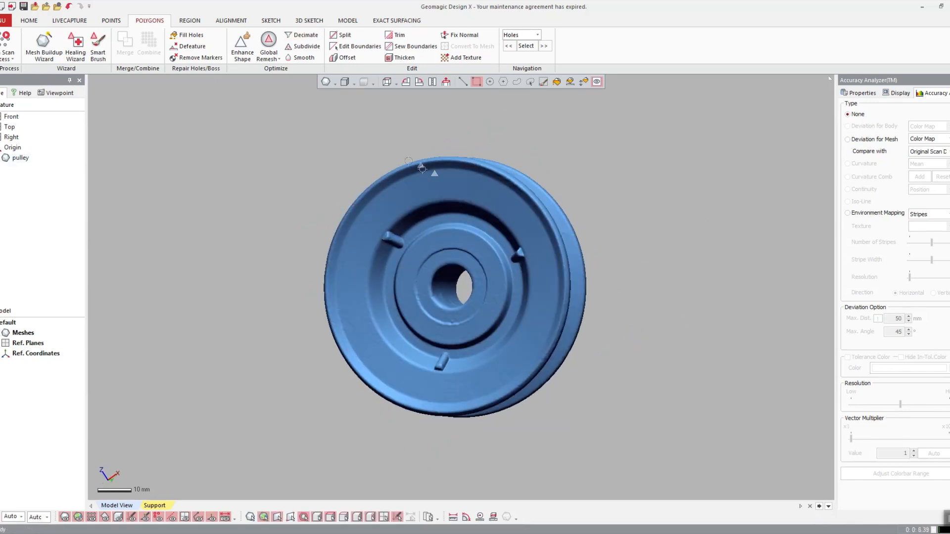
{"action": "left_click", "coordinate": [190, 20]}
{"action": "left_click", "coordinate": [9, 52]}
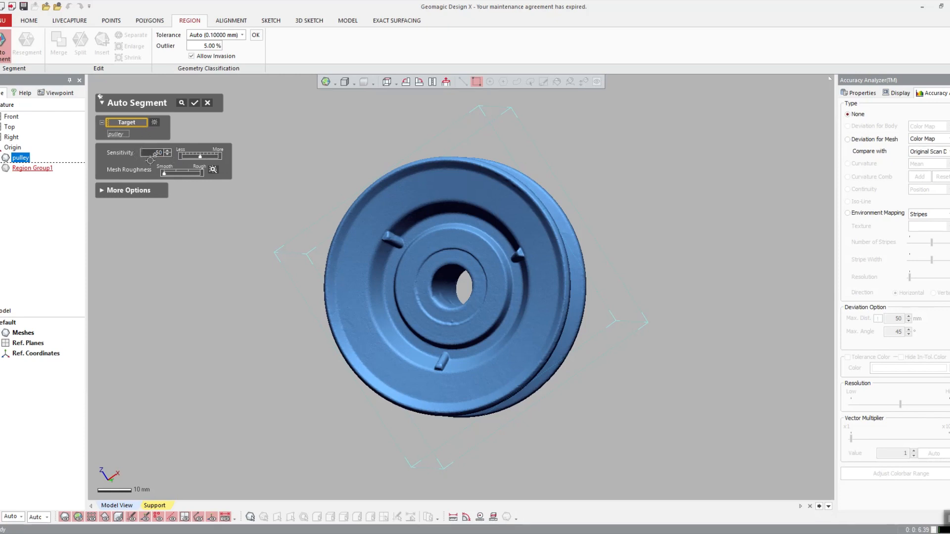
{"action": "left_click", "coordinate": [195, 104]}
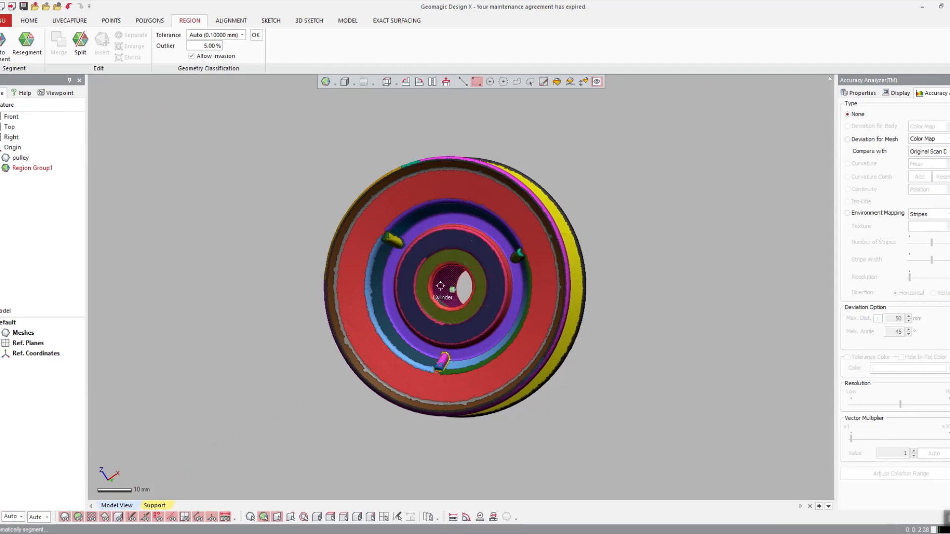
- Examine the segmented regions on the pulley's groove, flanges, hub and back face
{"action": "mouse_move", "coordinate": [441, 286]}
{"action": "right_mouse_down"}
{"action": "mouse_move", "coordinate": [640, 269]}
{"action": "mouse_move", "coordinate": [556, 269]}
{"action": "mouse_move", "coordinate": [606, 265]}
{"action": "mouse_move", "coordinate": [413, 200]}
{"action": "mouse_move", "coordinate": [457, 295]}
{"action": "right_mouse_up"}
{"action": "left_click", "coordinate": [413, 200]}
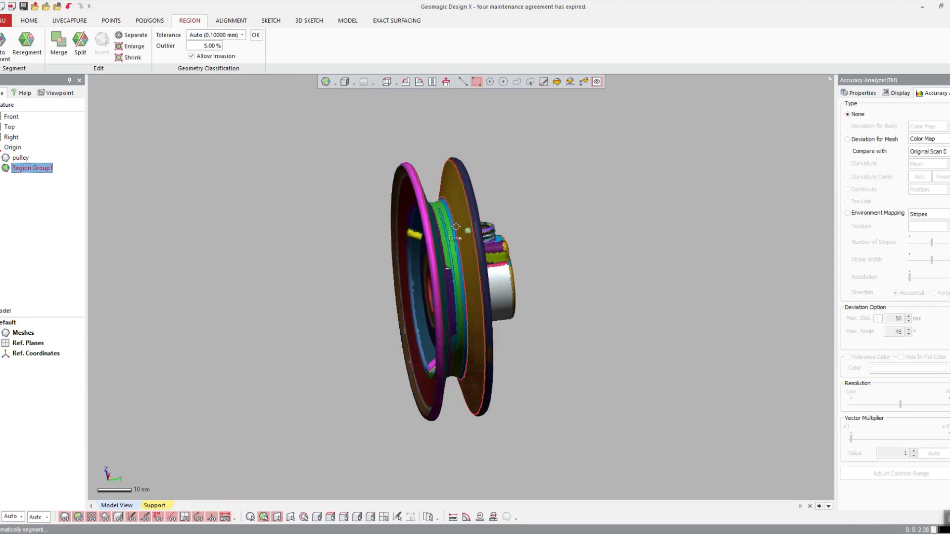
{"action": "right_click", "coordinate": [456, 291]}
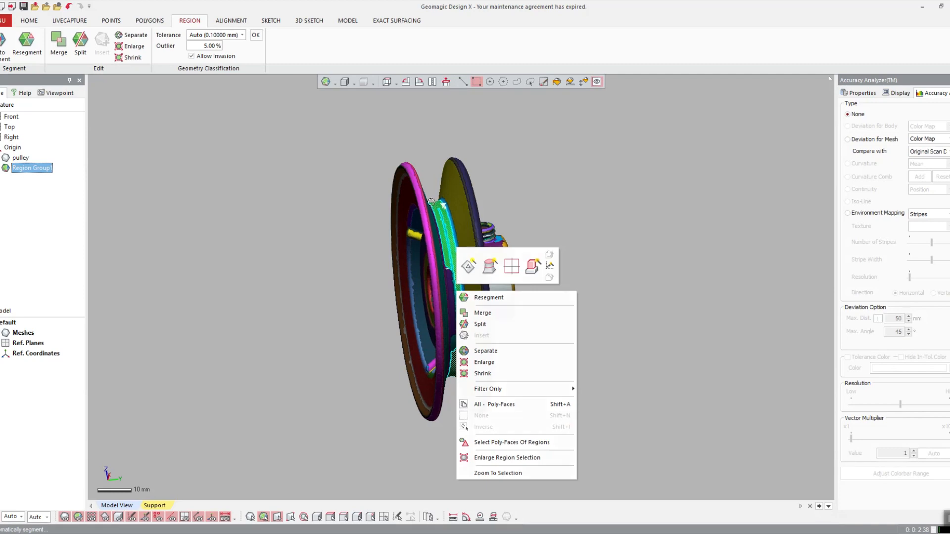
{"action": "right_click_drag", "start_coordinate": [442, 204], "coordinate": [424, 226]}
{"action": "key", "text": "Escape"}
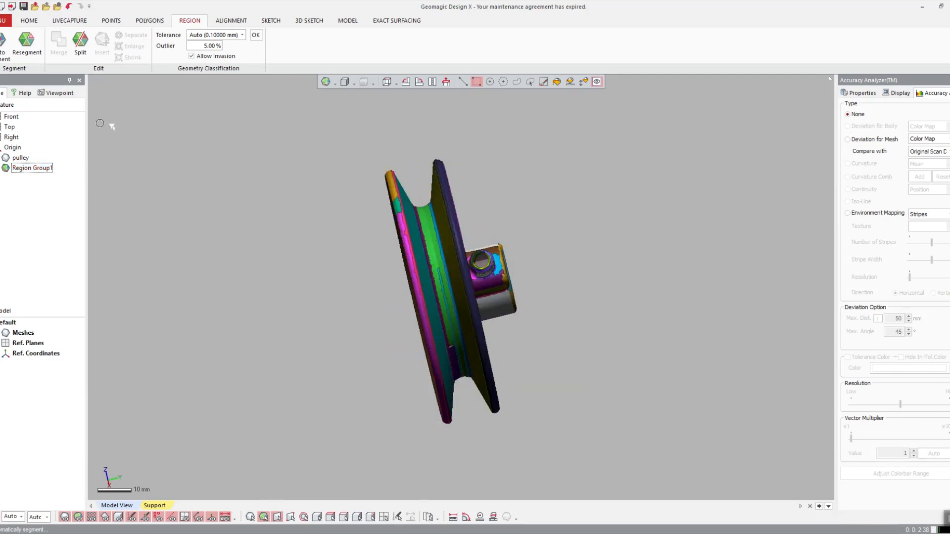
{"action": "right_click_drag", "start_coordinate": [420, 137], "coordinate": [566, 144]}
{"action": "right_click_drag", "start_coordinate": [212, 237], "coordinate": [391, 218]}
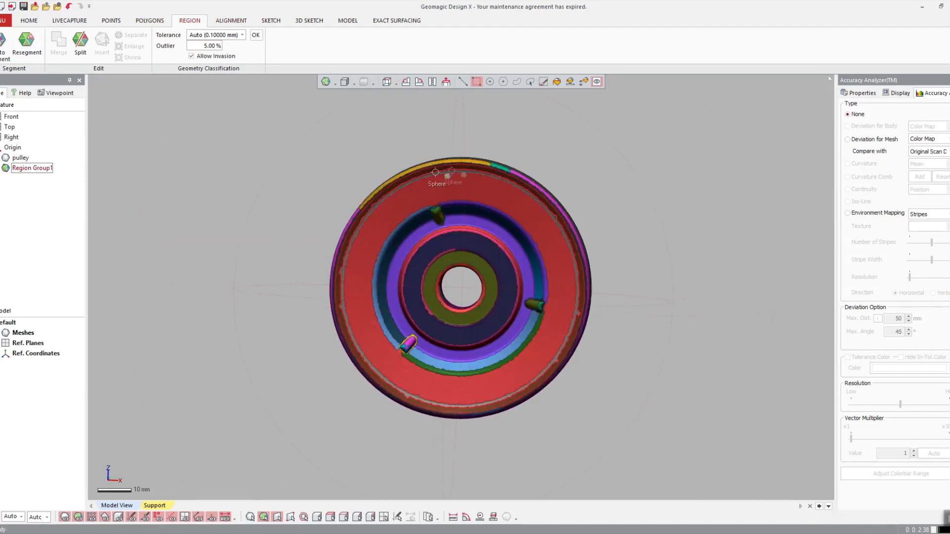
{"action": "left_click", "coordinate": [226, 23]}
{"action": "left_click", "coordinate": [278, 22]}
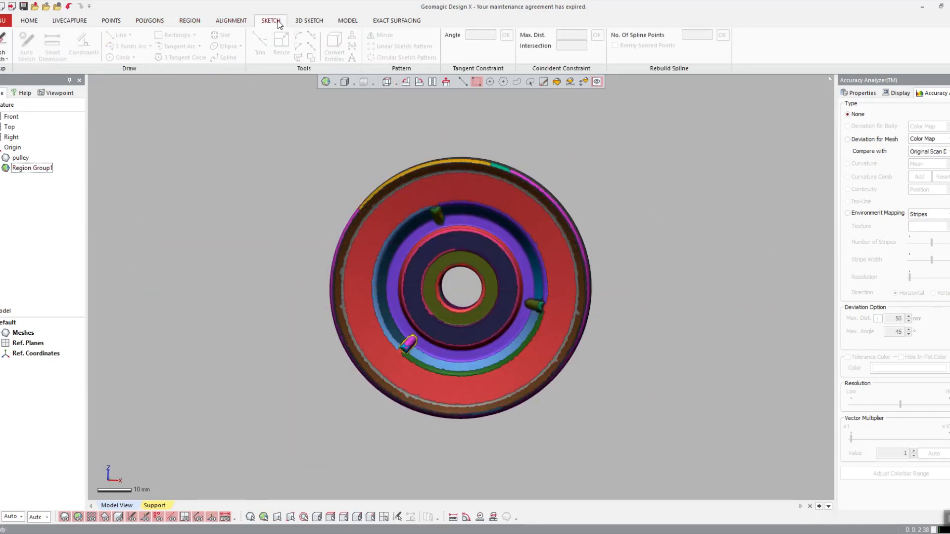
{"action": "left_click", "coordinate": [309, 22]}
{"action": "left_click", "coordinate": [348, 21]}
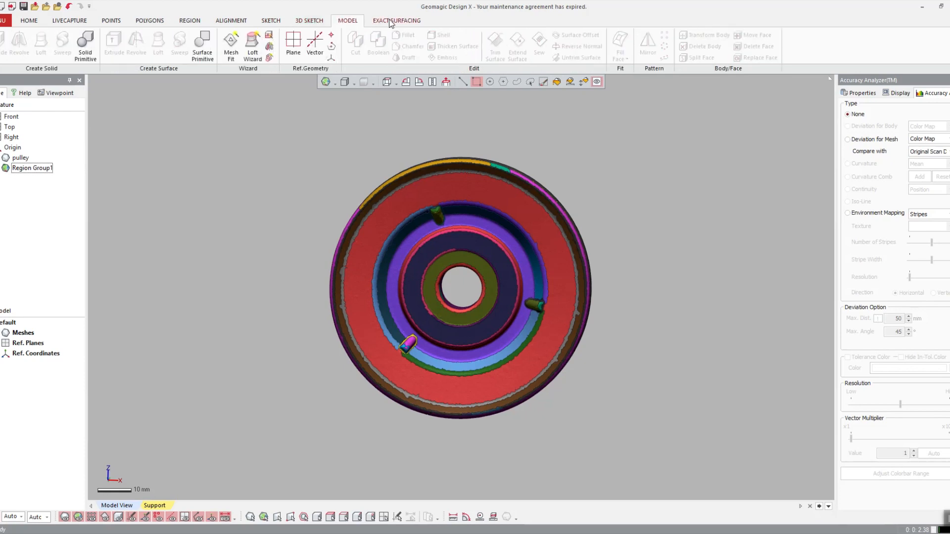
{"action": "left_click", "coordinate": [315, 44]}
{"action": "left_click", "coordinate": [161, 136]}
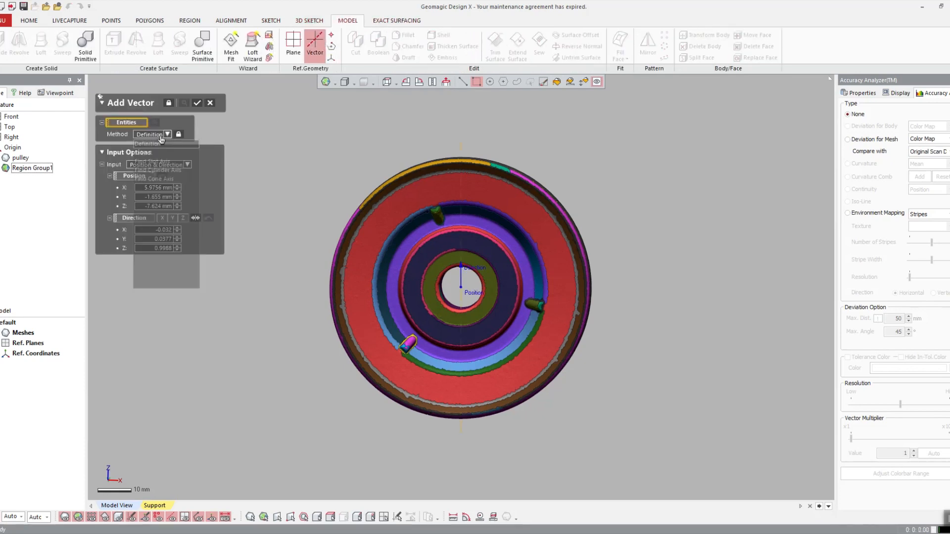
{"action": "left_click", "coordinate": [149, 256]}
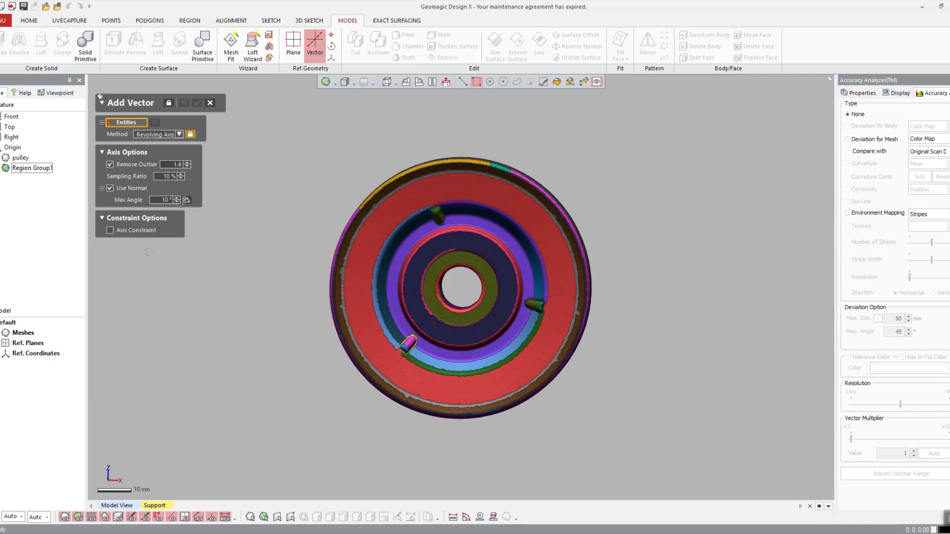
{"action": "right_click_drag", "start_coordinate": [519, 204], "coordinate": [460, 269]}
{"action": "scroll", "coordinate": [460, 270], "scroll_direction": "up", "scroll_amount": 3}
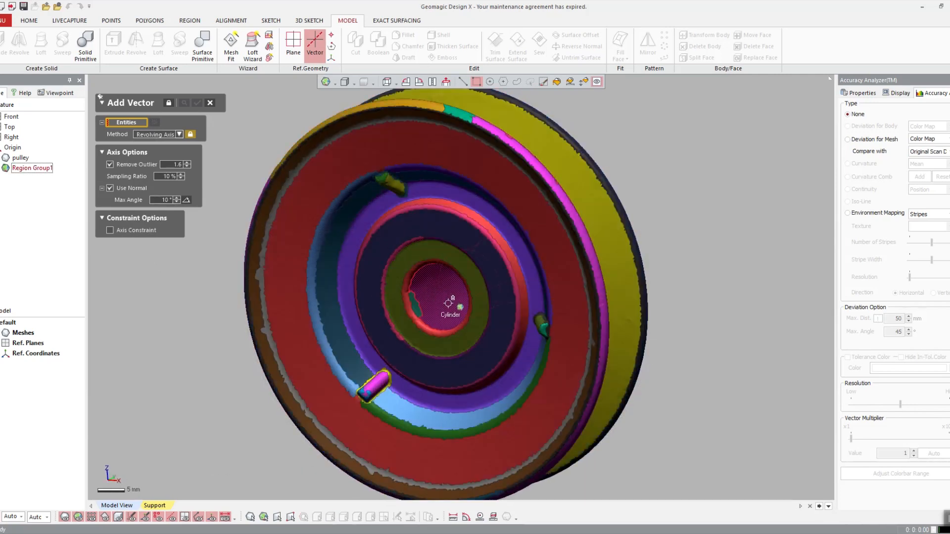
{"action": "left_click", "coordinate": [448, 303]}
{"action": "mouse_move", "coordinate": [500, 208]}
{"action": "right_mouse_down"}
{"action": "mouse_move", "coordinate": [700, 325]}
{"action": "mouse_move", "coordinate": [504, 201]}
{"action": "right_mouse_up"}
{"action": "left_click", "coordinate": [503, 201]}
{"action": "right_click_drag", "start_coordinate": [743, 383], "coordinate": [515, 280]}
{"action": "left_click", "coordinate": [399, 148]}
{"action": "left_click", "coordinate": [451, 209]}
{"action": "right_click_drag", "start_coordinate": [451, 213], "coordinate": [500, 218]}
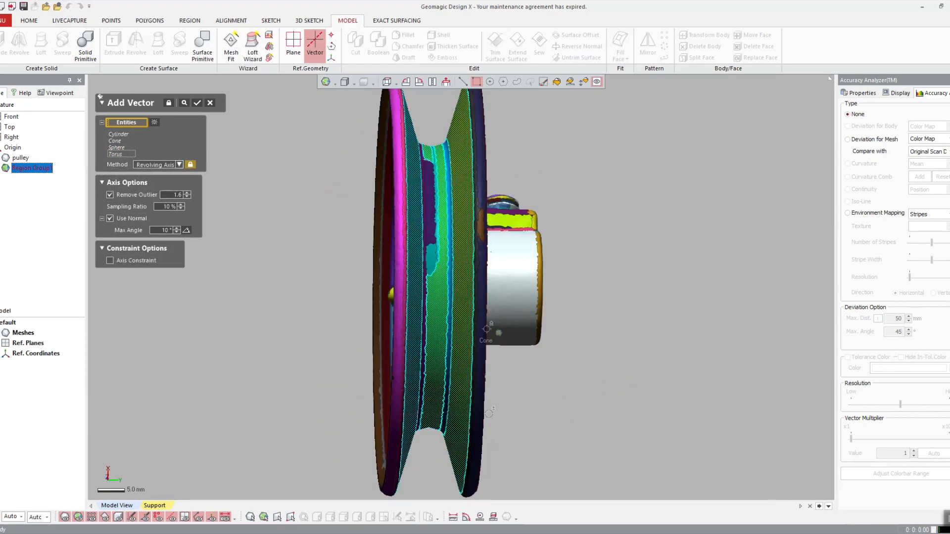
{"action": "left_click", "coordinate": [437, 175]}
{"action": "right_click_drag", "start_coordinate": [437, 176], "coordinate": [439, 150]}
{"action": "key", "text": "Escape"}
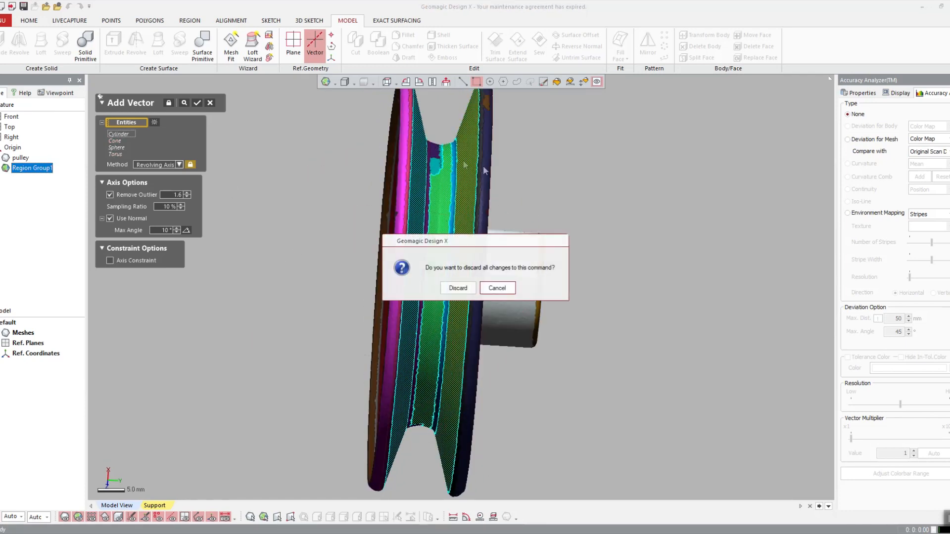
{"action": "left_click", "coordinate": [457, 291]}
{"action": "double_click", "coordinate": [464, 185]}
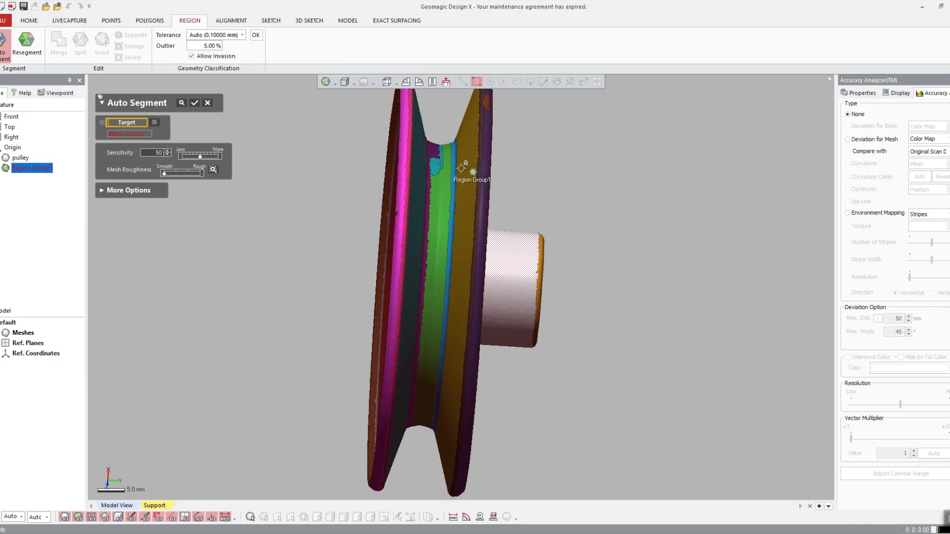
{"action": "right_click_drag", "start_coordinate": [462, 168], "coordinate": [456, 190]}
{"action": "key", "text": "Escape"}
{"action": "key", "text": "Escape"}
{"action": "left_click", "coordinate": [525, 280]}
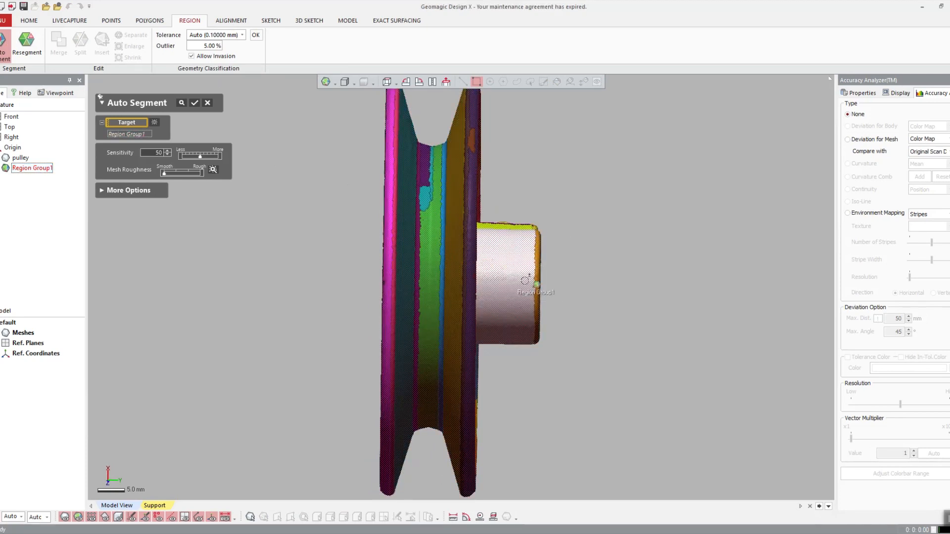
{"action": "left_click", "coordinate": [207, 103]}
{"action": "key", "text": "Return"}
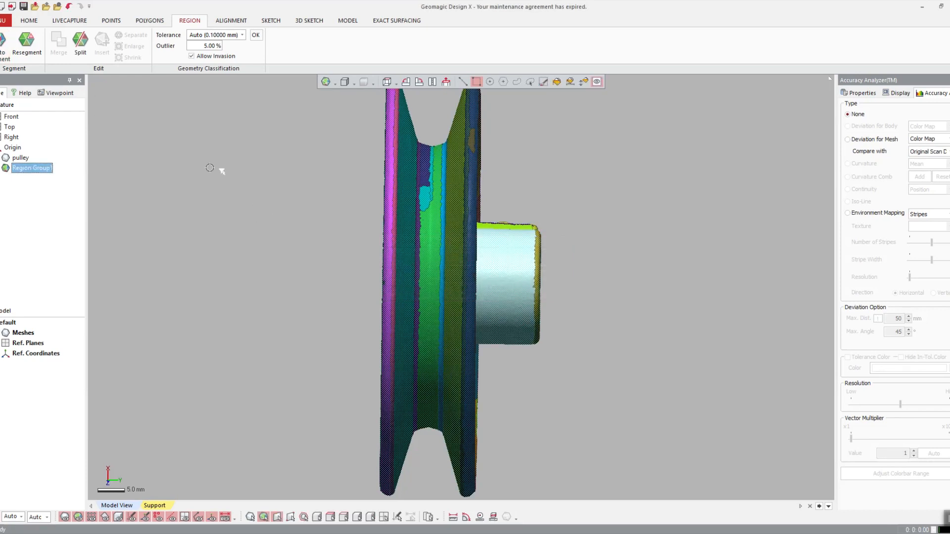
- Merge the torus, sphere and cylinder patches on the pulley's groove floor into a single region
{"action": "left_click", "coordinate": [79, 55]}
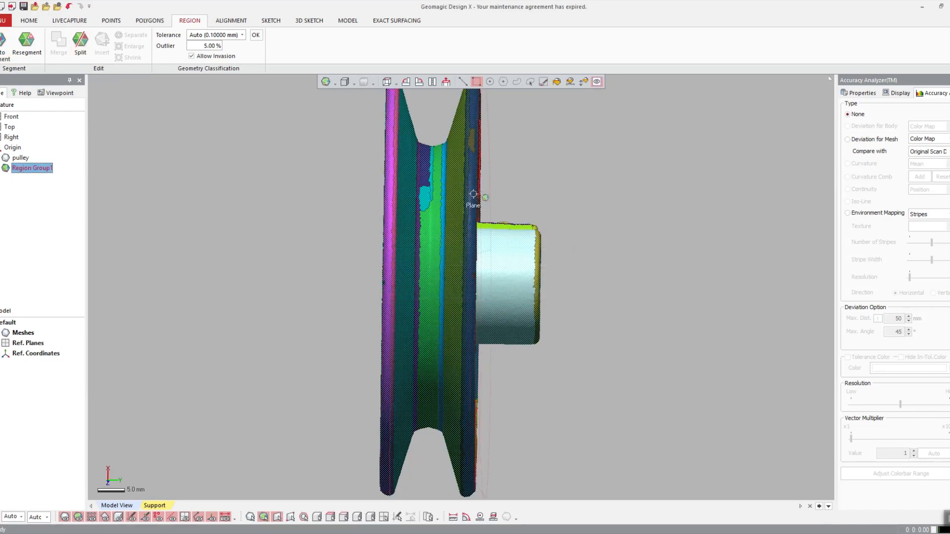
{"action": "left_click", "coordinate": [438, 180]}
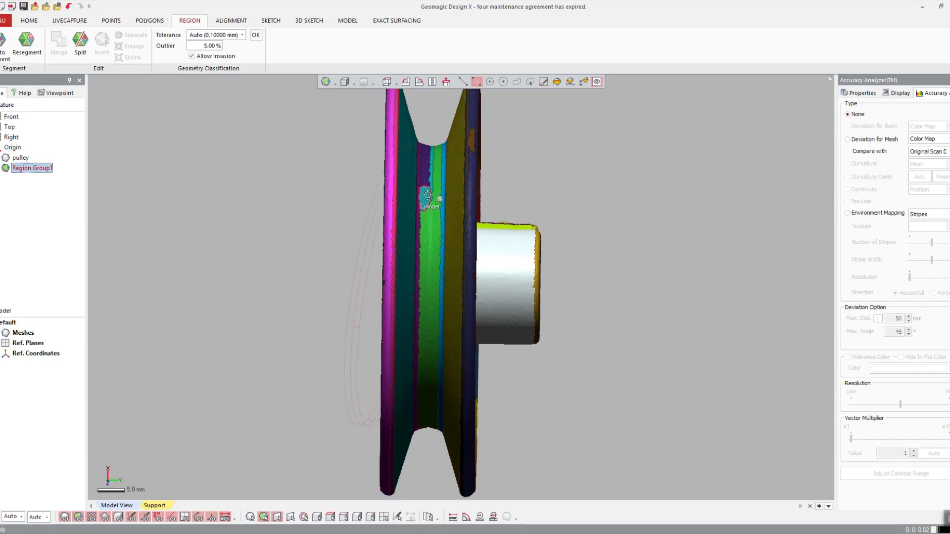
{"action": "left_click", "coordinate": [542, 178]}
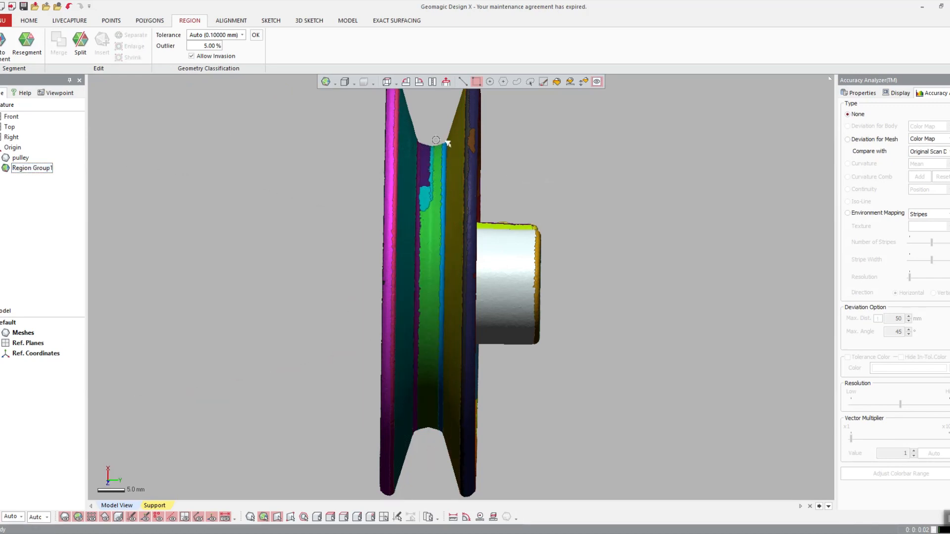
{"action": "left_click", "coordinate": [429, 155]}
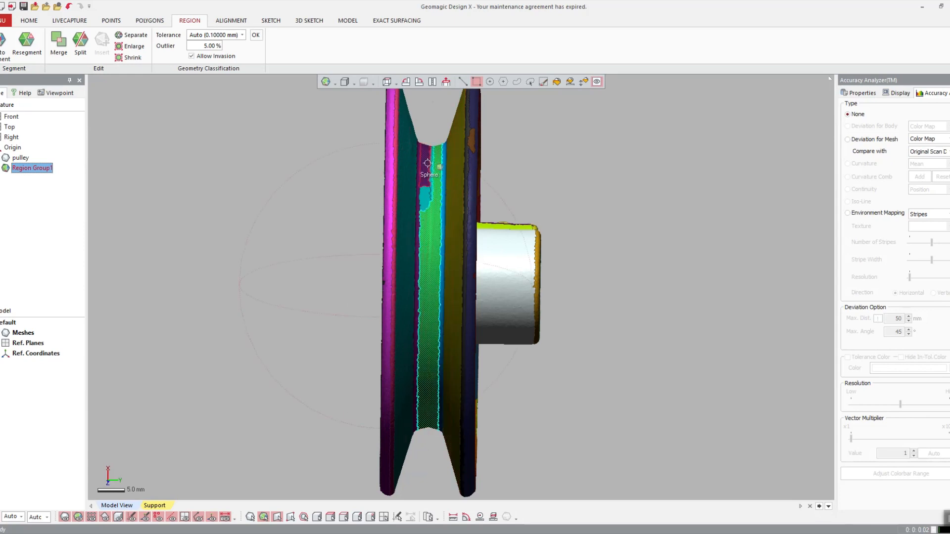
{"action": "left_click", "coordinate": [430, 228]}
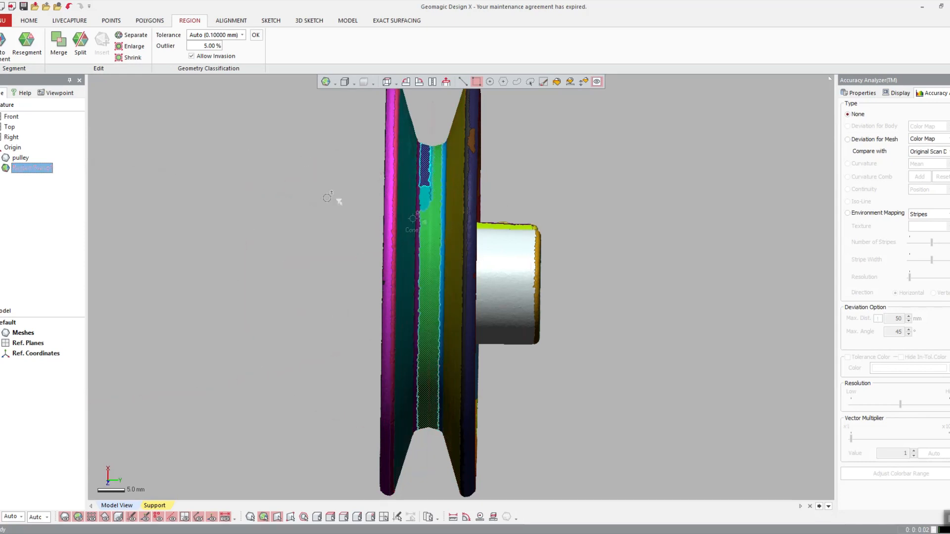
{"action": "left_click", "coordinate": [69, 54]}
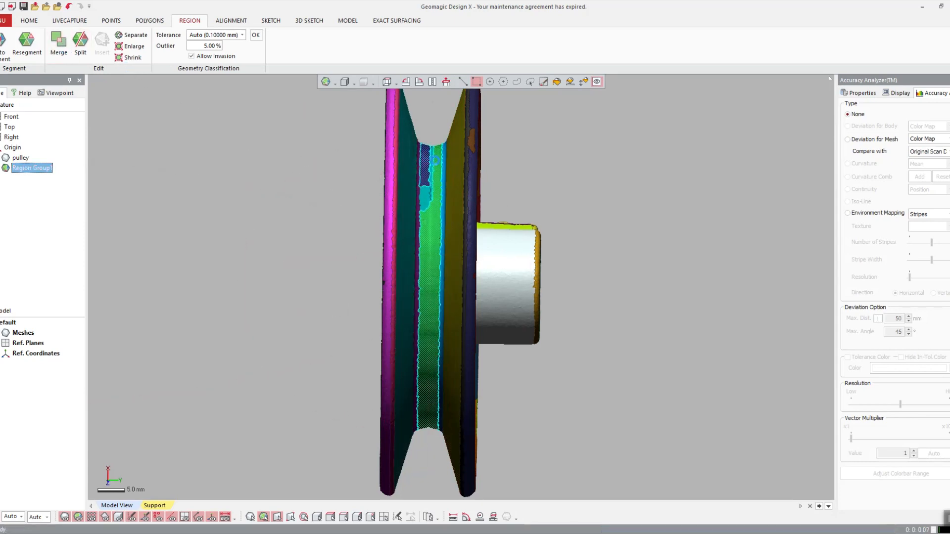
{"action": "left_click", "coordinate": [426, 192]}
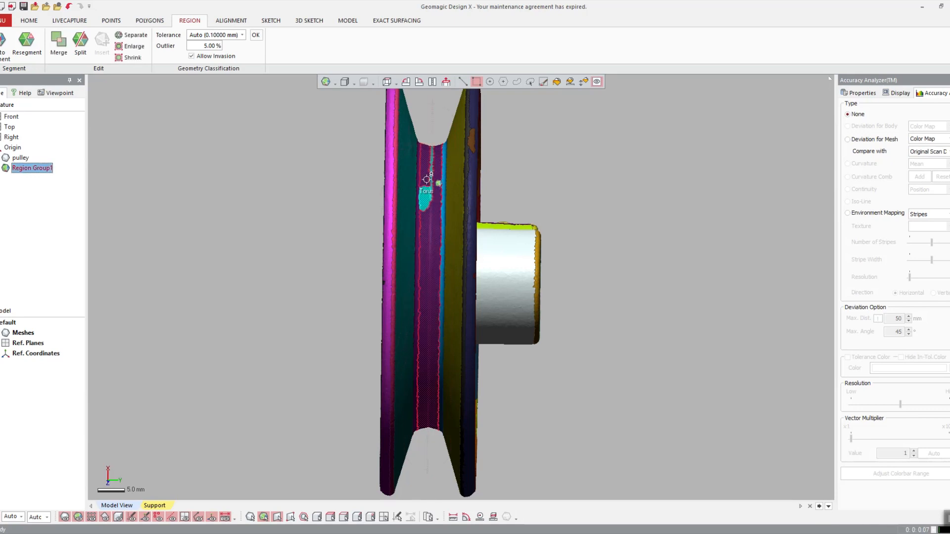
{"action": "left_click", "coordinate": [64, 48]}
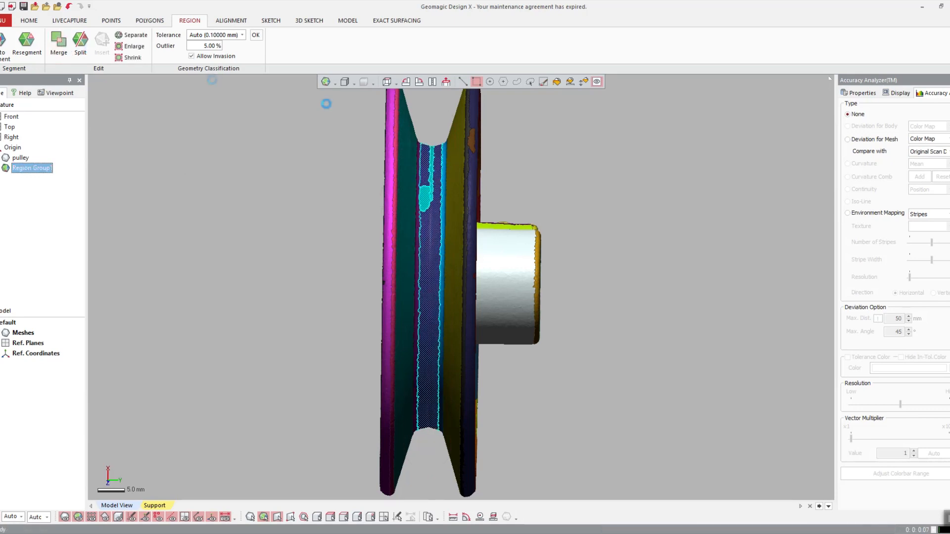
{"action": "left_click", "coordinate": [433, 148]}
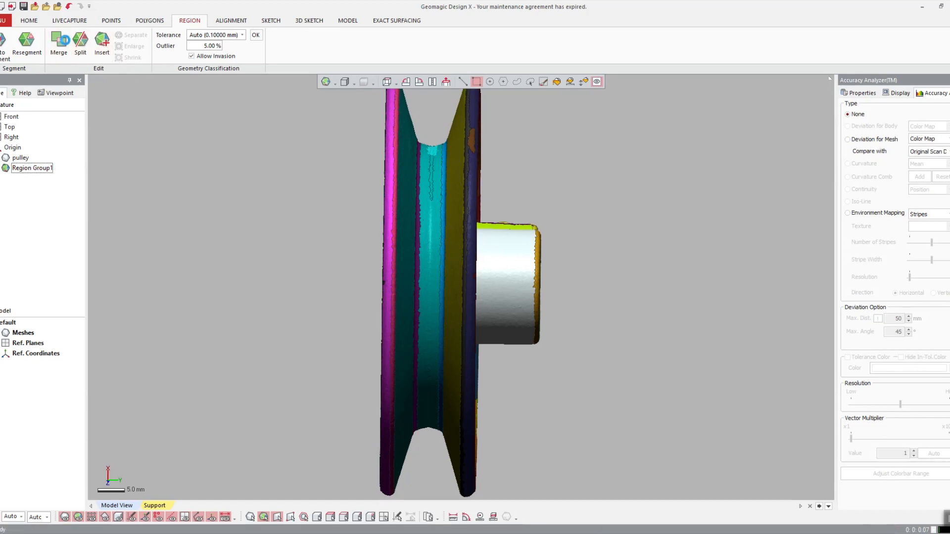
{"action": "key", "text": "Escape"}
- Begin a reference vector using the groove floor's torus region and the sphere and cone regions of the two groove walls
{"action": "right_click_drag", "start_coordinate": [312, 292], "coordinate": [489, 227]}
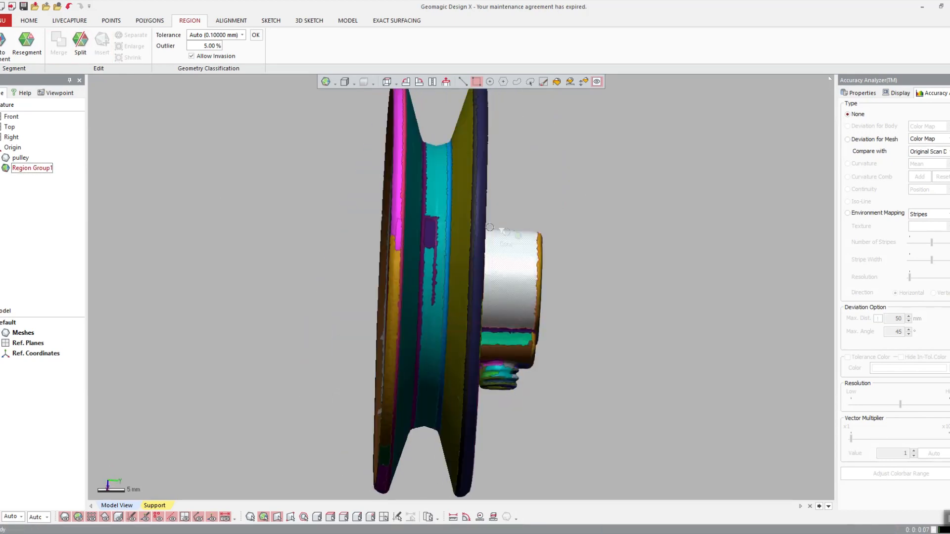
{"action": "right_click_drag", "start_coordinate": [450, 203], "coordinate": [501, 198]}
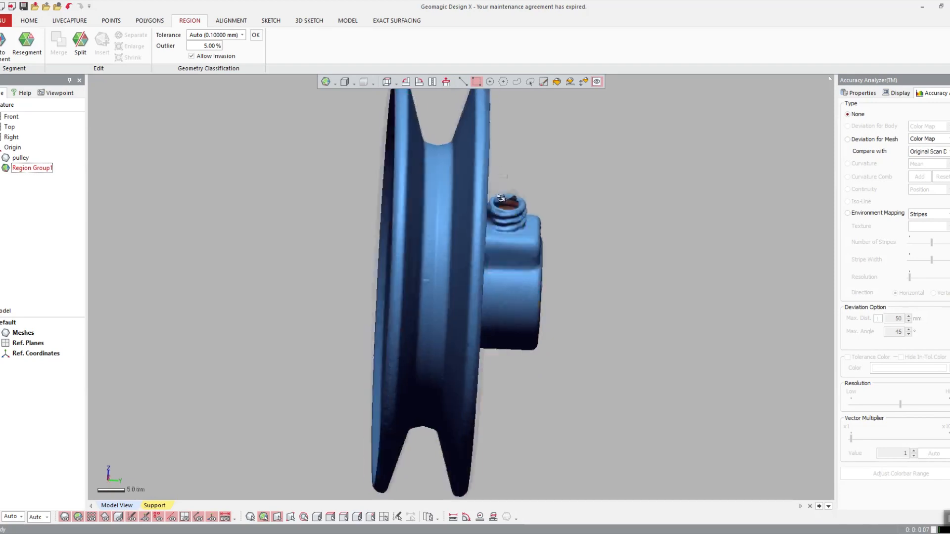
{"action": "scroll", "coordinate": [501, 198], "scroll_direction": "down", "scroll_amount": 5}
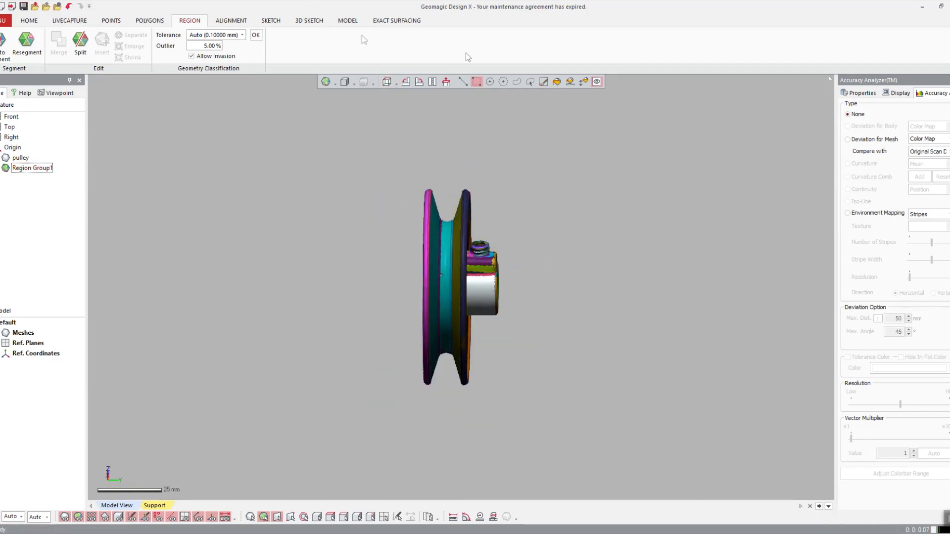
{"action": "left_click", "coordinate": [241, 23]}
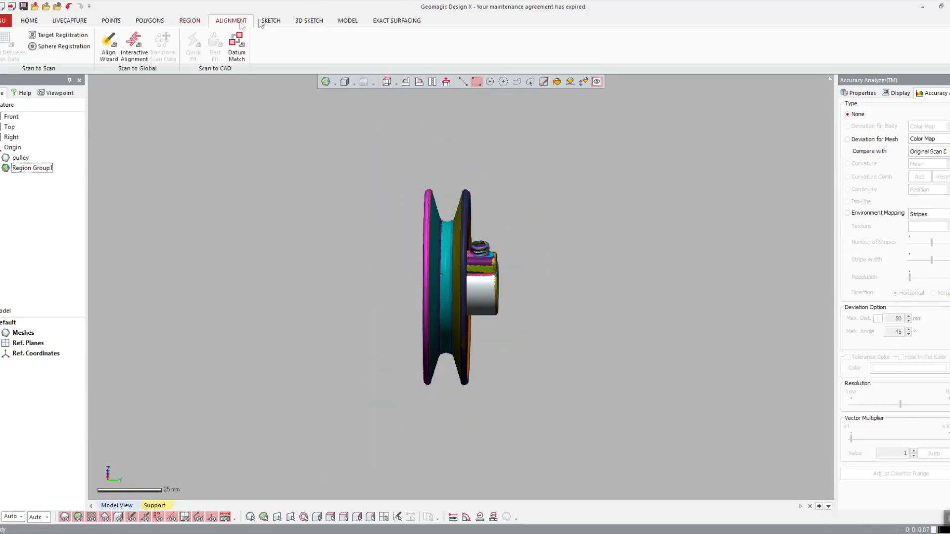
{"action": "left_click", "coordinate": [397, 21]}
{"action": "left_click", "coordinate": [348, 20]}
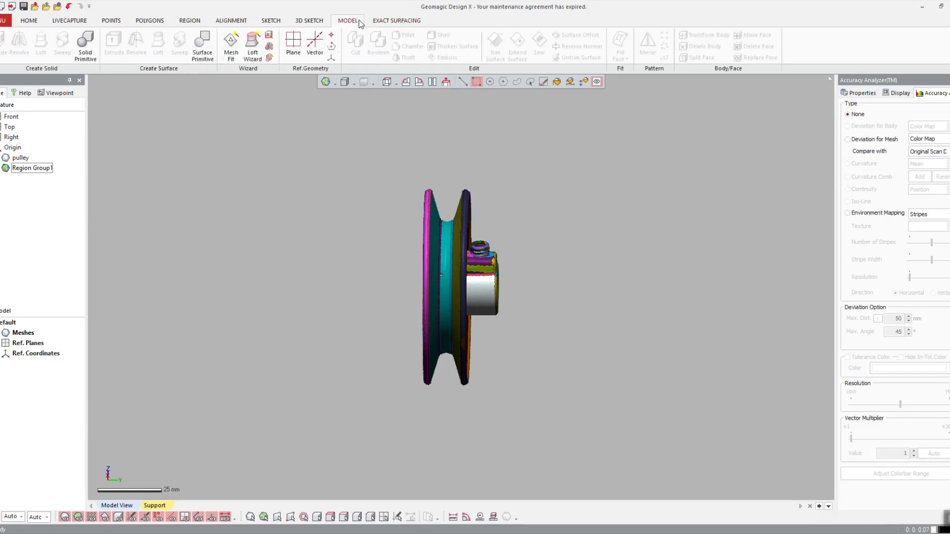
{"action": "left_click", "coordinate": [315, 43]}
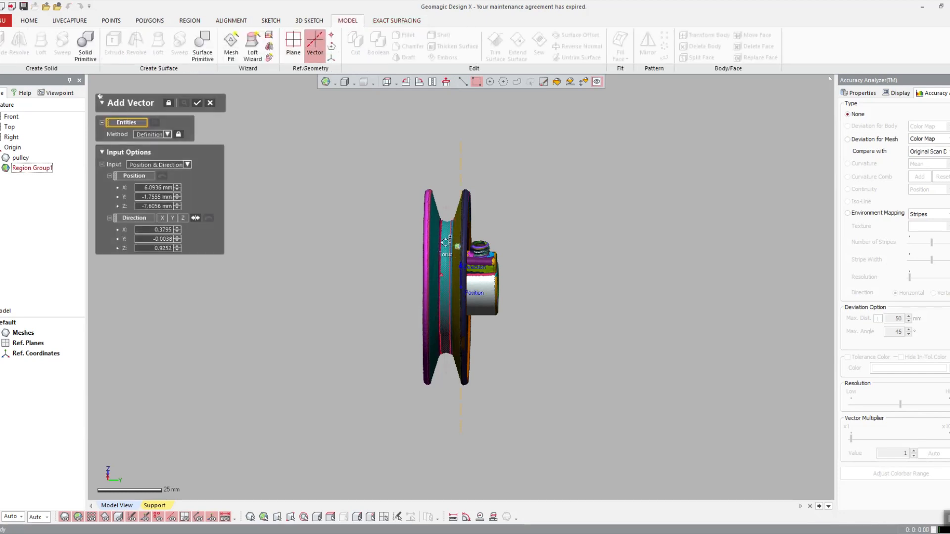
{"action": "left_click", "coordinate": [446, 223]}
{"action": "left_click", "coordinate": [436, 225]}
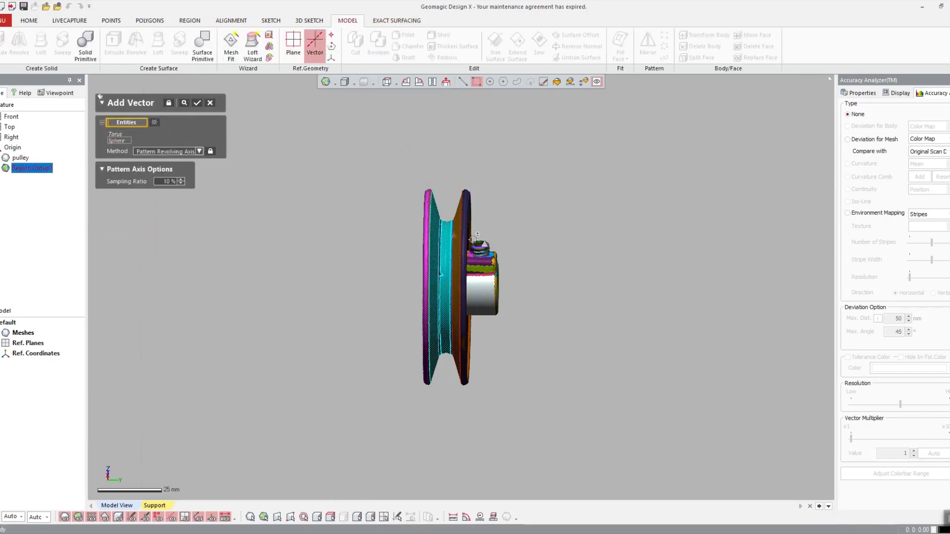
{"action": "right_click_drag", "start_coordinate": [436, 225], "coordinate": [479, 218]}
{"action": "left_click", "coordinate": [479, 218]}
- Add the bore's cylinder, the front face's sphere, and the rear face's and hub exterior's cone regions to the vector's entities
{"action": "right_click_drag", "start_coordinate": [437, 130], "coordinate": [442, 154]}
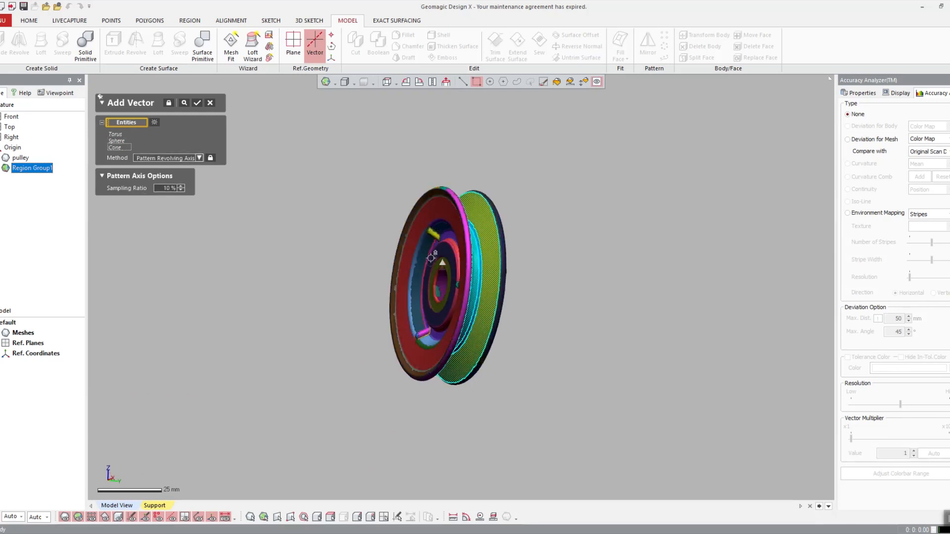
{"action": "left_click", "coordinate": [443, 285]}
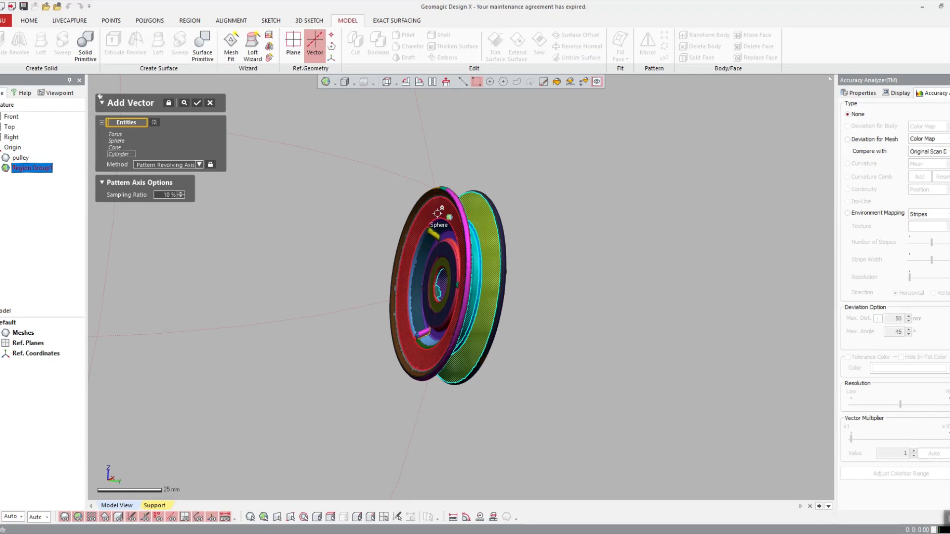
{"action": "left_click", "coordinate": [437, 213]}
{"action": "right_click_drag", "start_coordinate": [646, 245], "coordinate": [443, 214]}
{"action": "left_click", "coordinate": [443, 213]}
{"action": "right_click_drag", "start_coordinate": [471, 92], "coordinate": [497, 129]}
{"action": "left_click", "coordinate": [454, 298]}
{"action": "right_click_drag", "start_coordinate": [581, 341], "coordinate": [404, 155]}
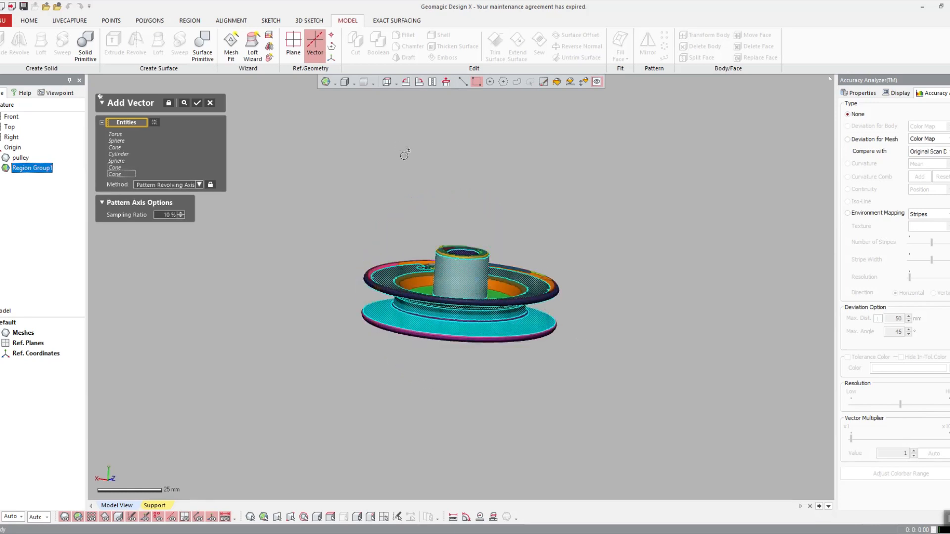
- Create the pulley's axis vector from the seven selected regions with the Revolving Axis method
{"action": "left_click", "coordinate": [197, 102]}
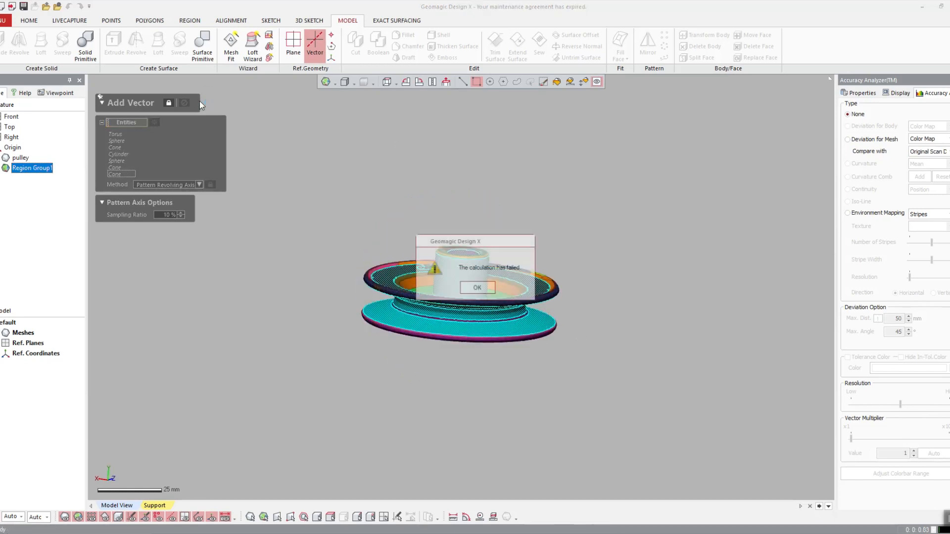
{"action": "left_click", "coordinate": [477, 288]}
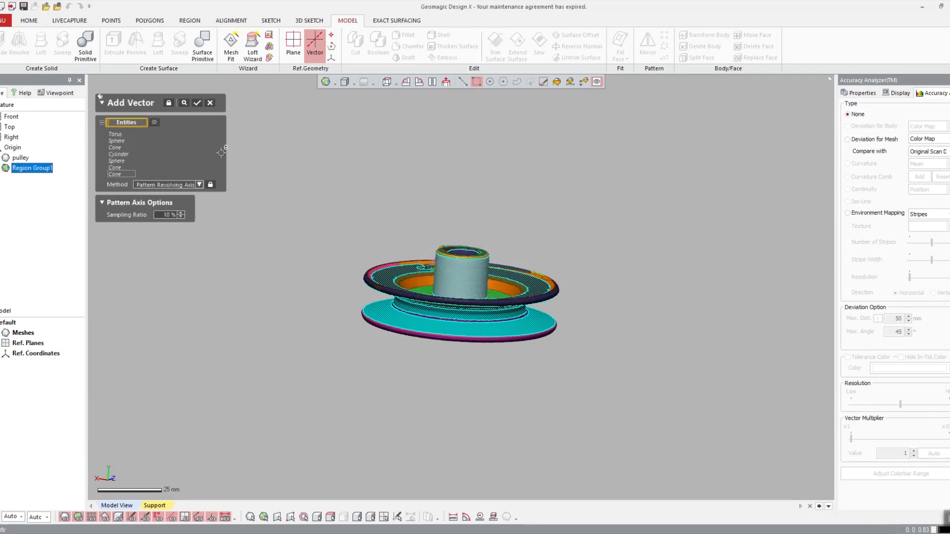
{"action": "left_click", "coordinate": [181, 185]}
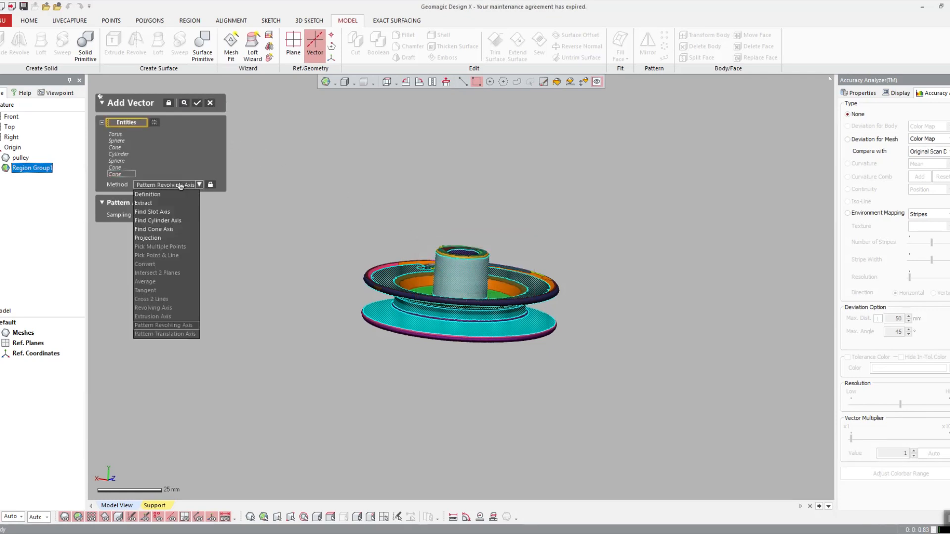
{"action": "left_click", "coordinate": [158, 309]}
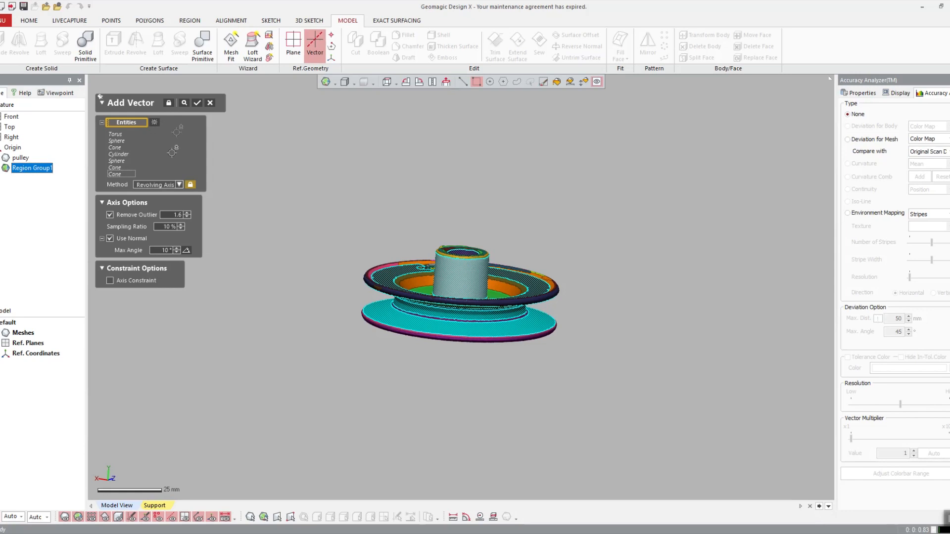
{"action": "left_click", "coordinate": [198, 105]}
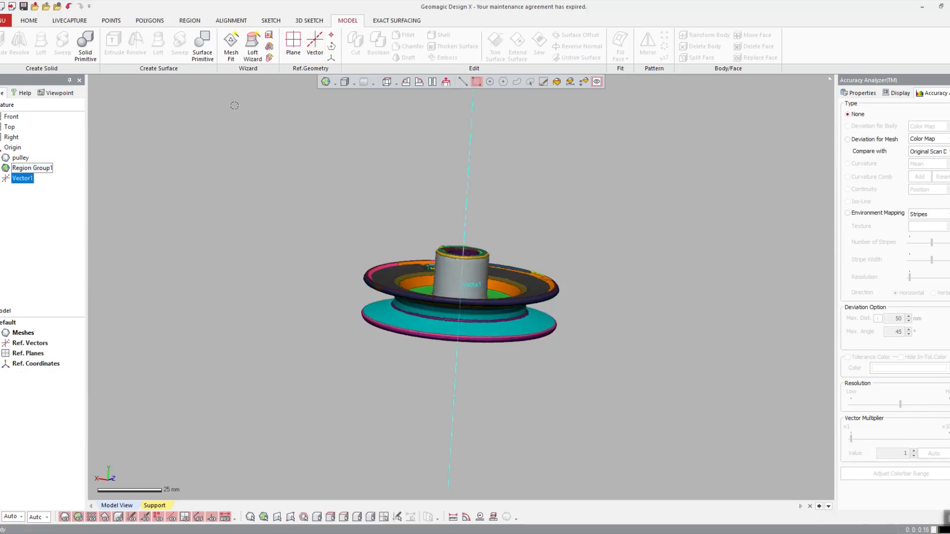
- Create a reference plane from the flat region on the set-screw boss beside the hub
{"action": "right_click_drag", "start_coordinate": [526, 220], "coordinate": [446, 318]}
{"action": "scroll", "coordinate": [537, 362], "scroll_direction": "up", "scroll_amount": 3}
{"action": "scroll", "coordinate": [595, 393], "scroll_direction": "up", "scroll_amount": 2}
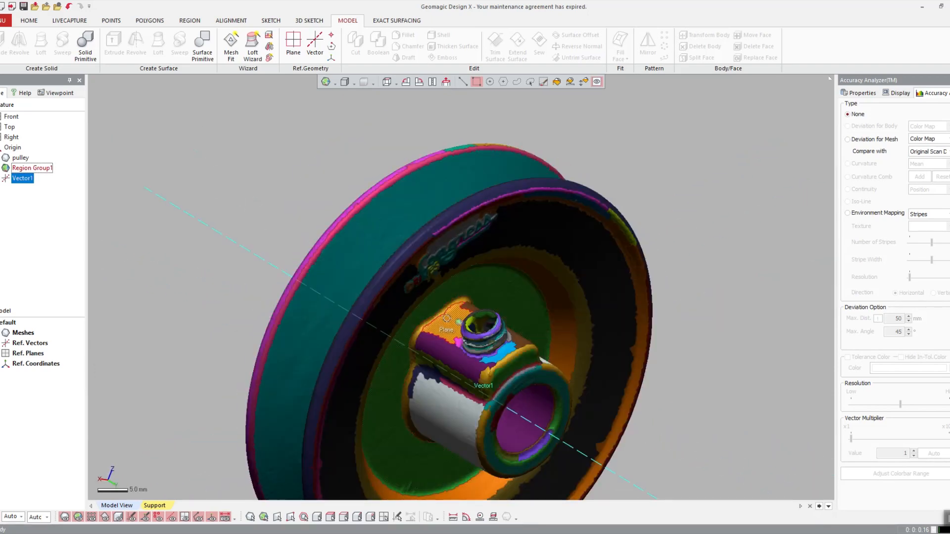
{"action": "left_click", "coordinate": [450, 322]}
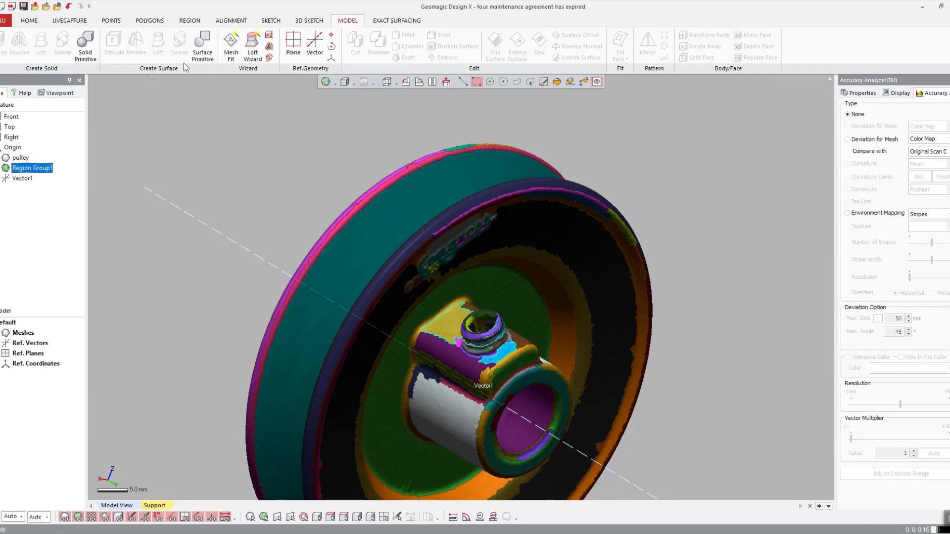
{"action": "left_click", "coordinate": [293, 44]}
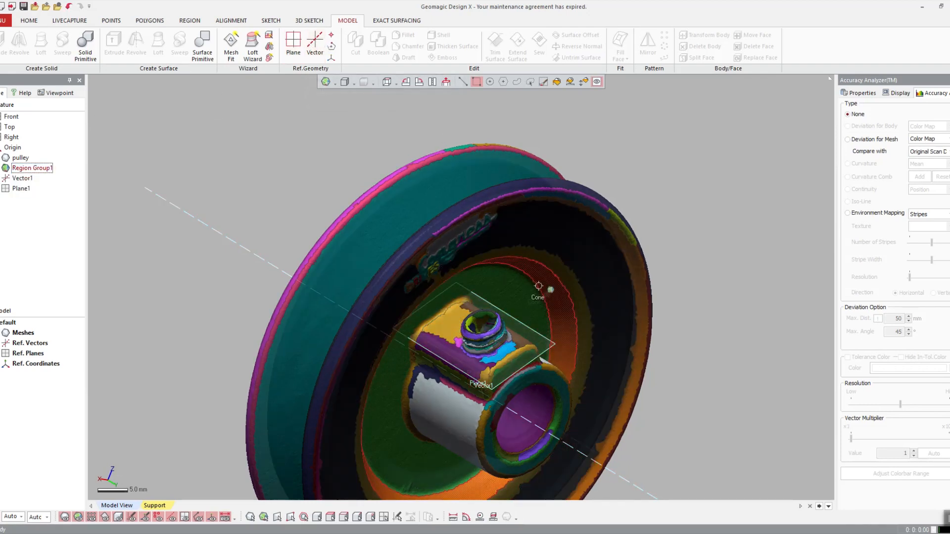
- Start Interactive Alignment of the pulley mesh to the global origin using the X-Y-Z method
{"action": "scroll", "coordinate": [642, 207], "scroll_direction": "down", "scroll_amount": 3}
{"action": "right_click_drag", "start_coordinate": [639, 295], "coordinate": [528, 239]}
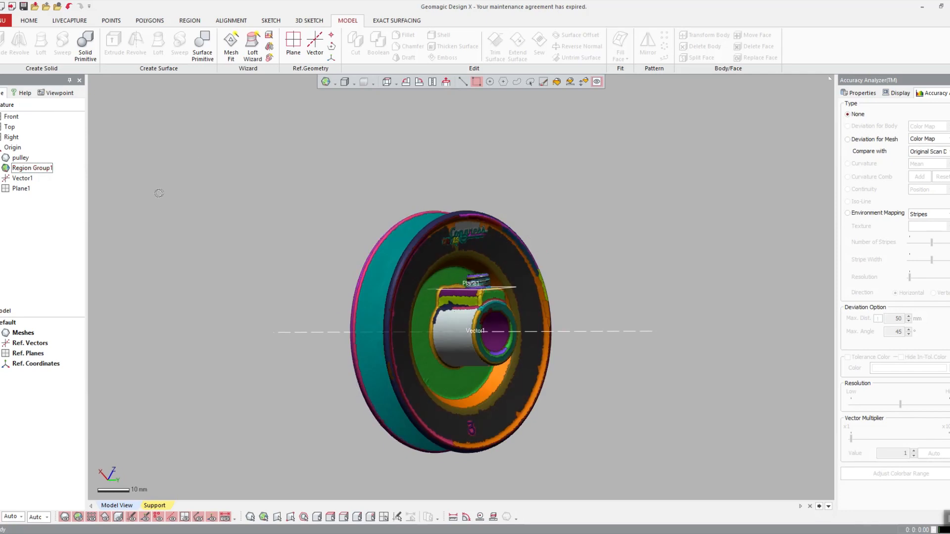
{"action": "left_click", "coordinate": [245, 22]}
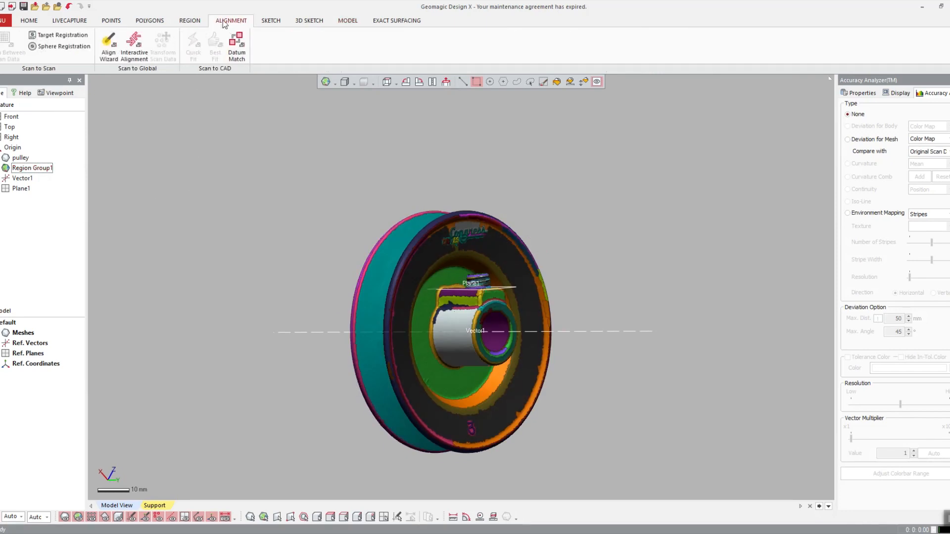
{"action": "left_click", "coordinate": [135, 43]}
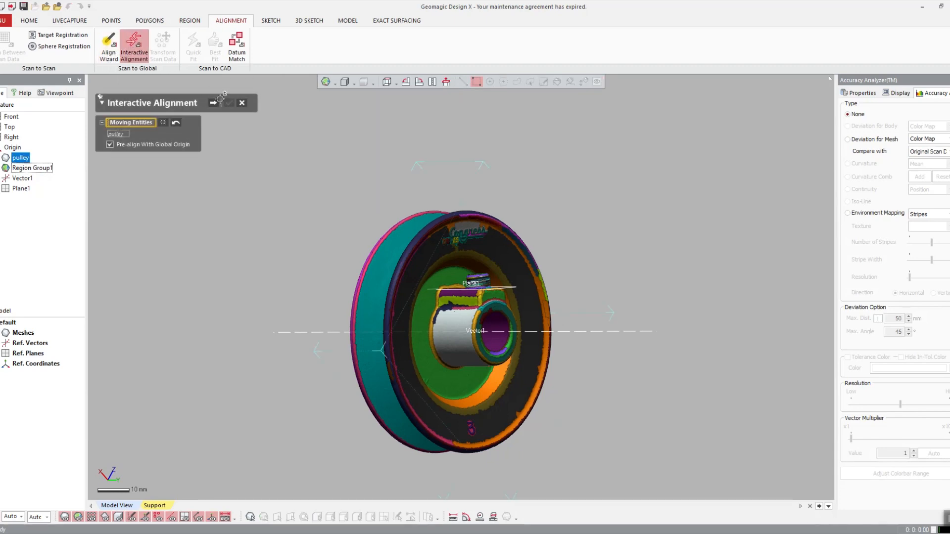
{"action": "left_click", "coordinate": [212, 103]}
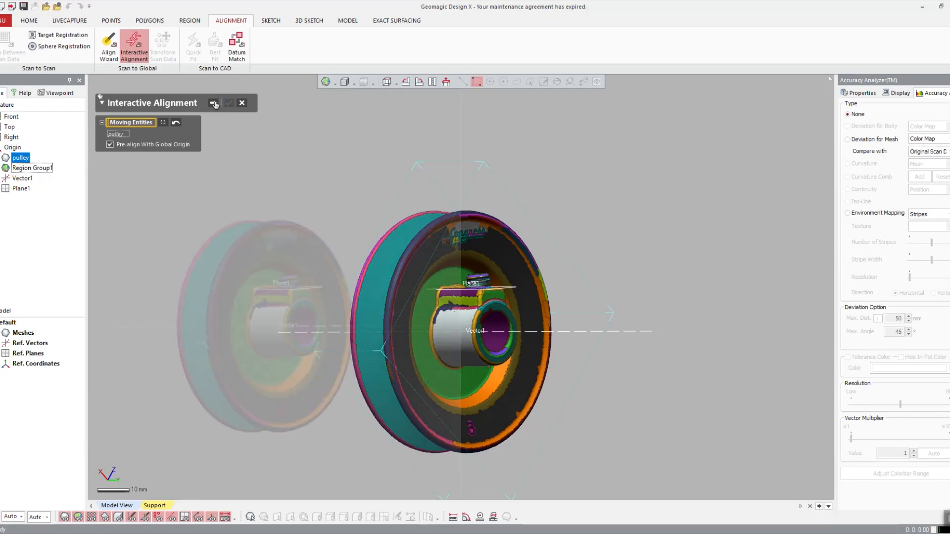
{"action": "left_click", "coordinate": [123, 186]}
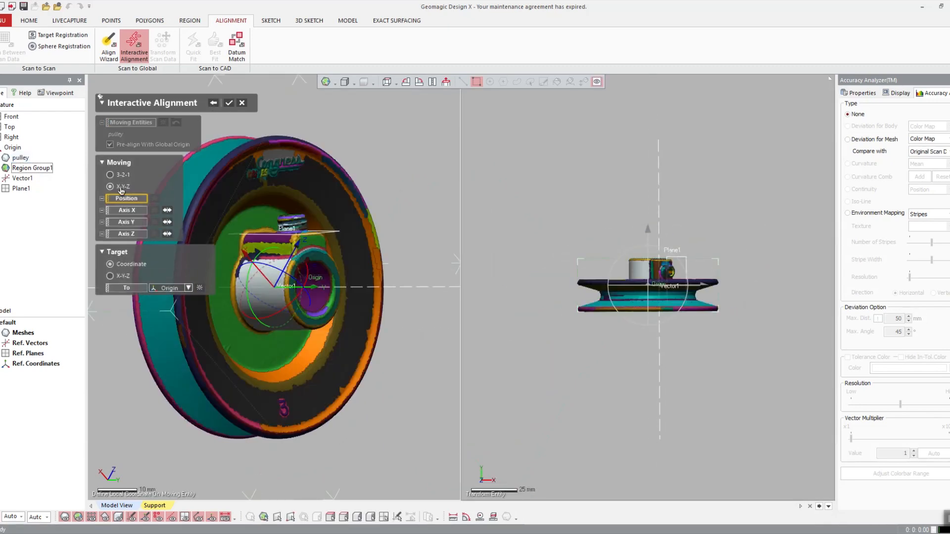
- Assign the pulley's axis vector to Axis X and reverse its direction so the hub faces positive X
{"action": "scroll", "coordinate": [365, 264], "scroll_direction": "down", "scroll_amount": 3}
{"action": "right_click_drag", "start_coordinate": [365, 263], "coordinate": [387, 280]}
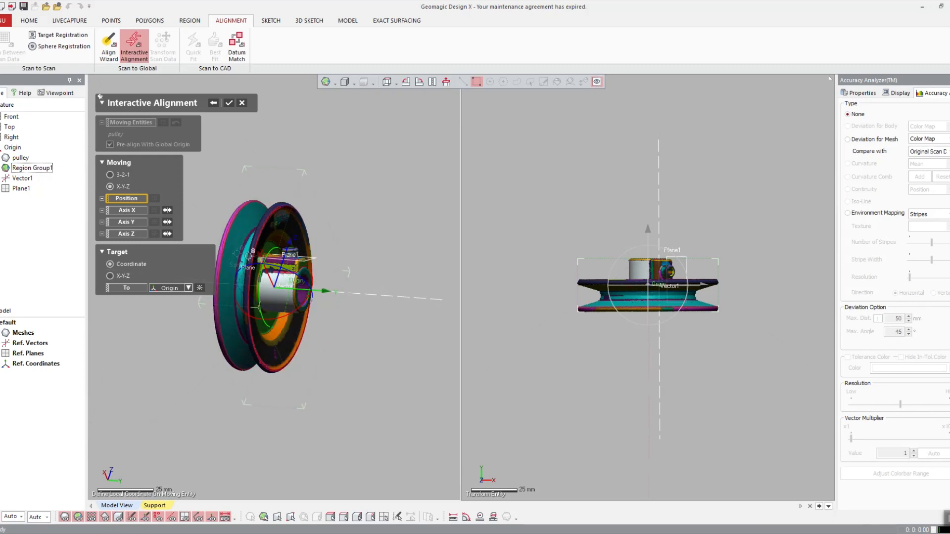
{"action": "left_click", "coordinate": [127, 211]}
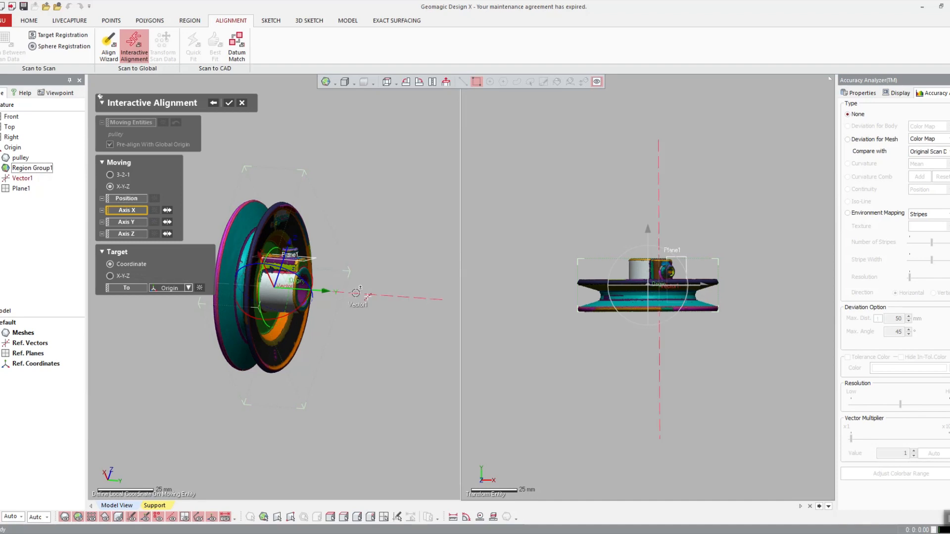
{"action": "left_click", "coordinate": [356, 293]}
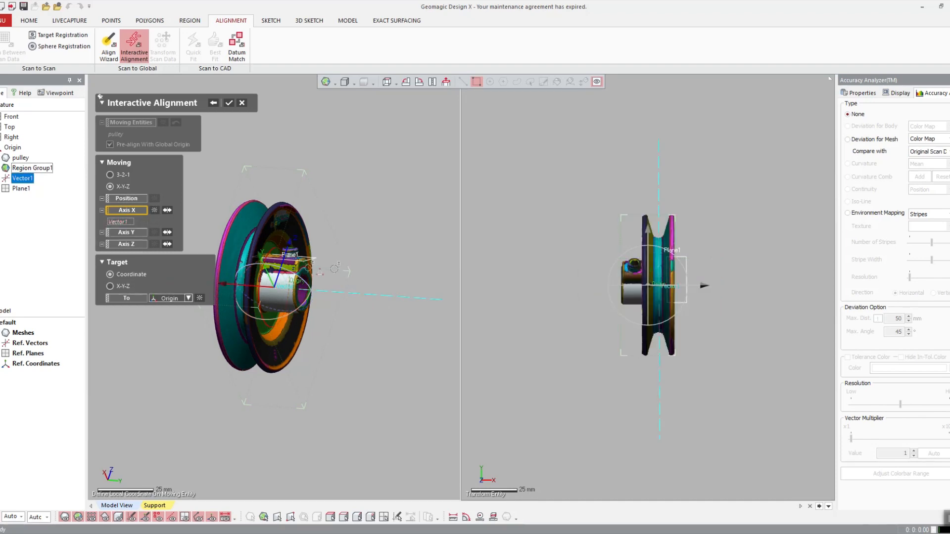
{"action": "left_click", "coordinate": [168, 210]}
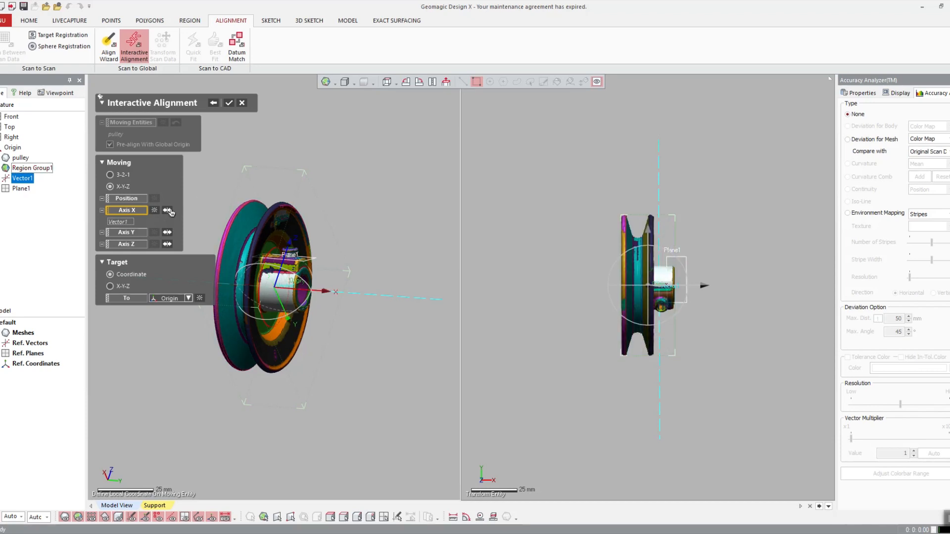
- Assign the set-screw boss's reference plane to Axis Y and apply the alignment
{"action": "left_click", "coordinate": [136, 233]}
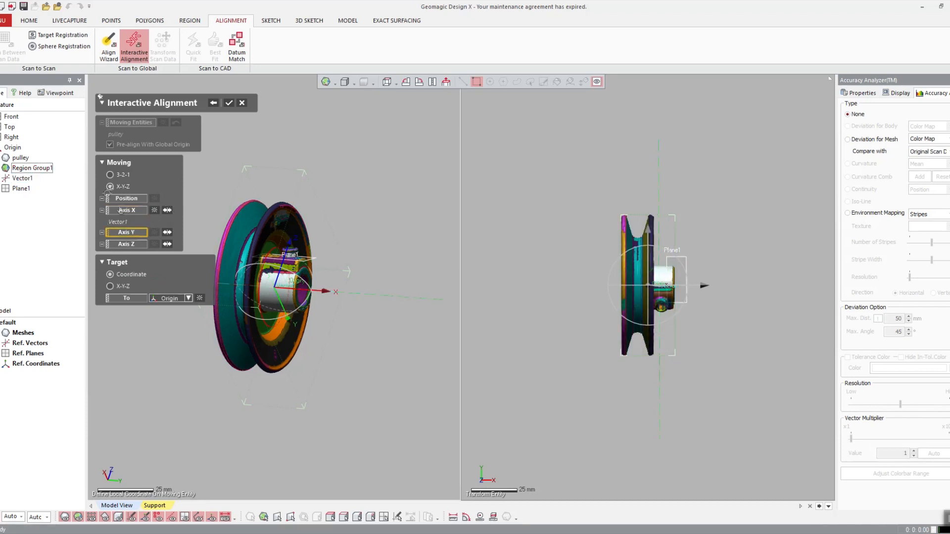
{"action": "left_click", "coordinate": [322, 259]}
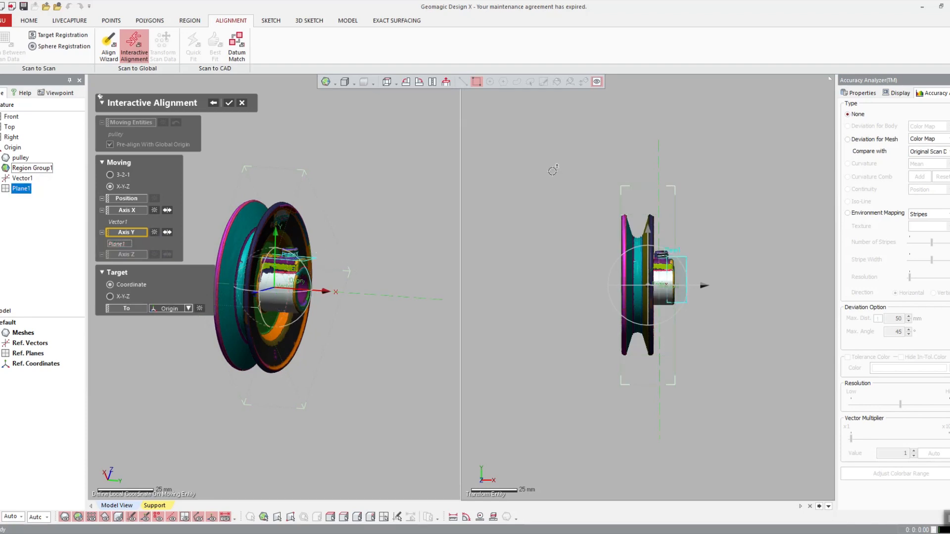
{"action": "key", "text": "Return"}
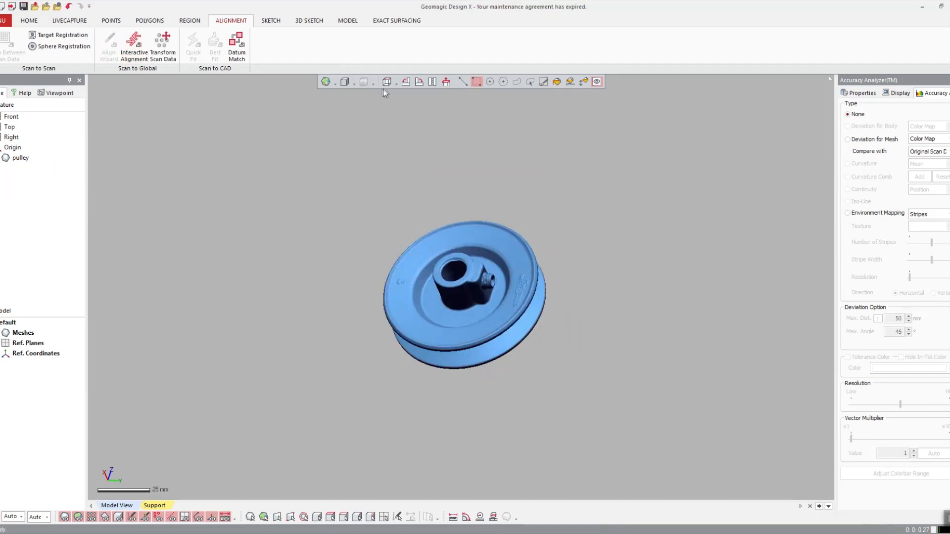
- Examine the aligned pulley mesh from standard and rotated views to check its orientation against the global axes
{"action": "right_click_drag", "start_coordinate": [584, 161], "coordinate": [502, 107]}
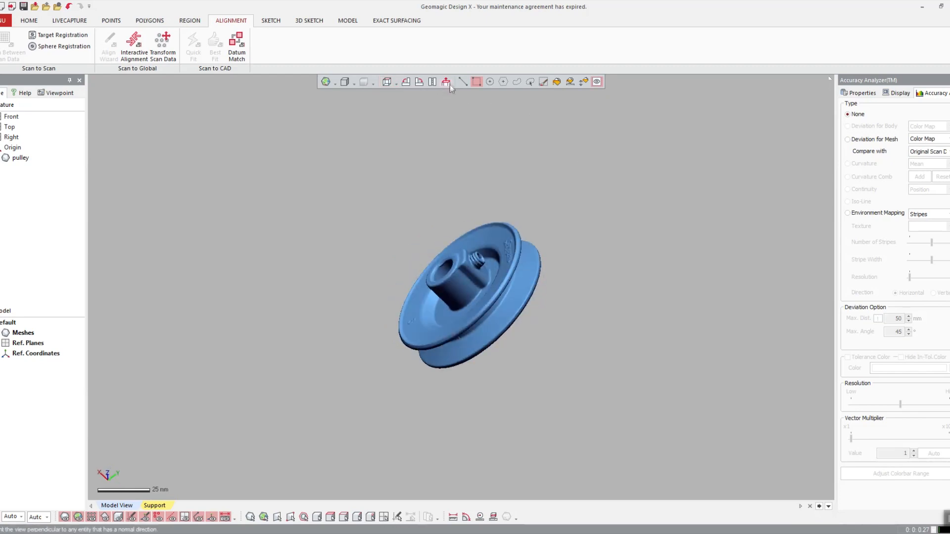
{"action": "left_click", "coordinate": [393, 84]}
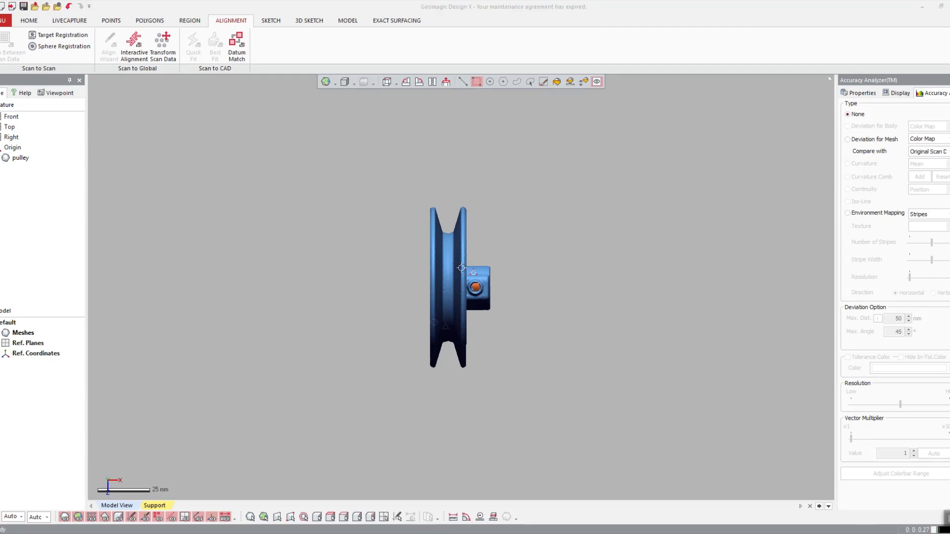
{"action": "right_click_drag", "start_coordinate": [462, 268], "coordinate": [467, 188]}
{"action": "left_click", "coordinate": [71, 22]}
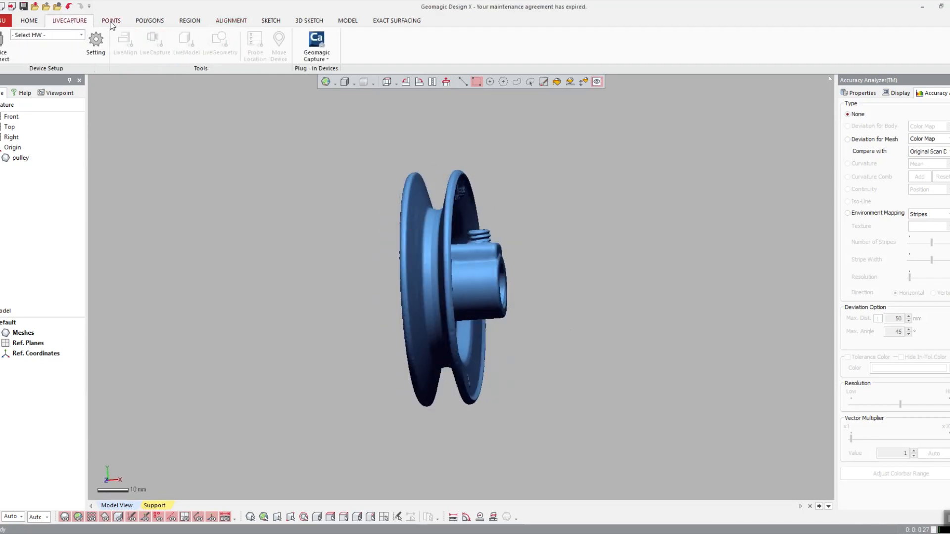
{"action": "left_click", "coordinate": [111, 23]}
{"action": "left_click", "coordinate": [149, 23]}
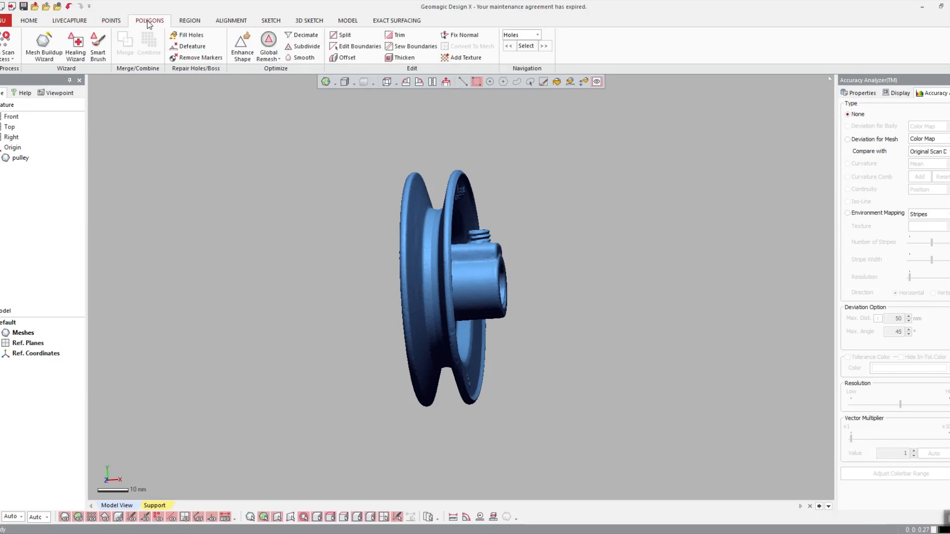
{"action": "right_click_drag", "start_coordinate": [547, 254], "coordinate": [376, 248]}
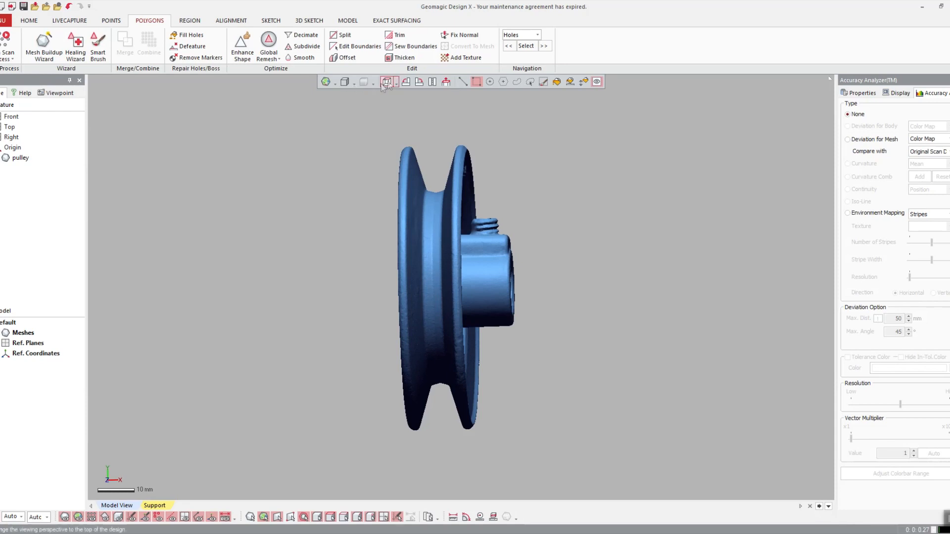
{"action": "right_click_drag", "start_coordinate": [389, 97], "coordinate": [326, 113]}
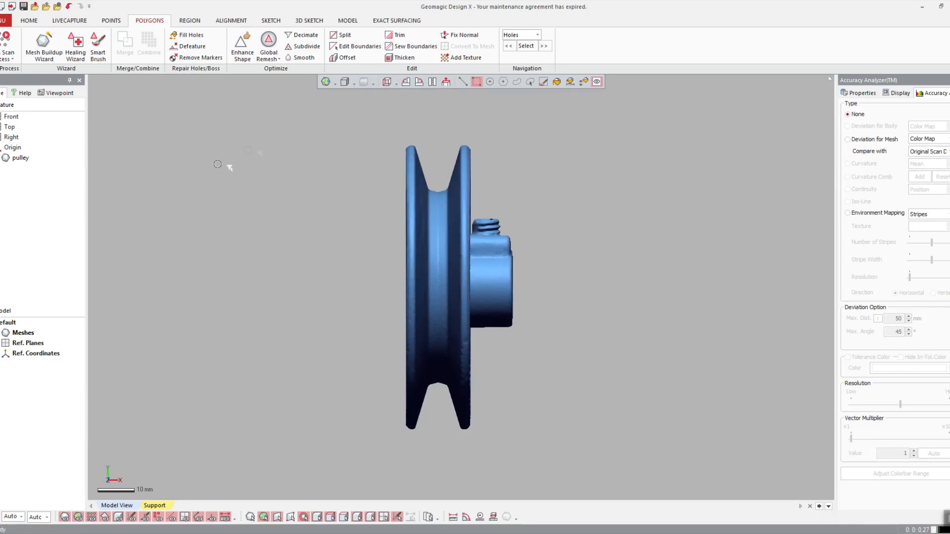
- Create a planar mesh sketch of the pulley on the Right plane, with the section polyline offset through the hub
{"action": "left_click", "coordinate": [271, 20]}
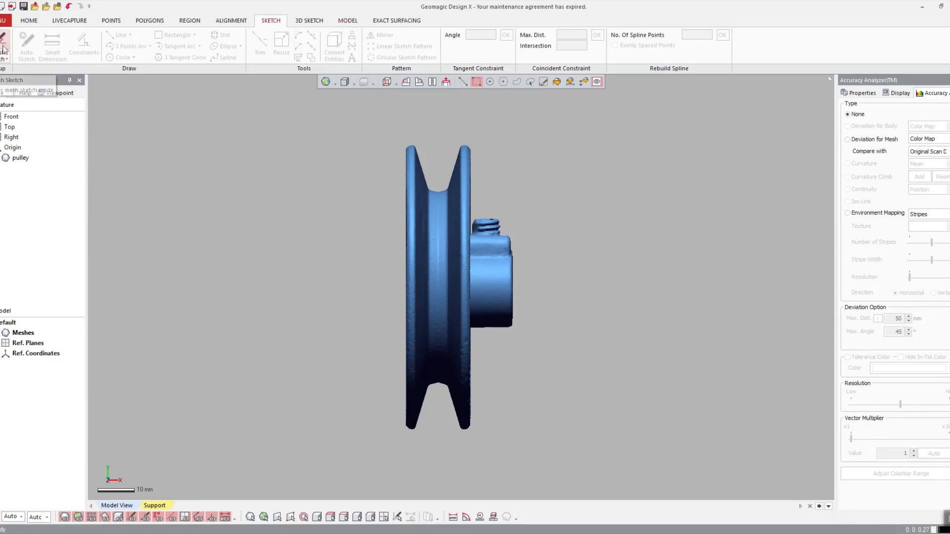
{"action": "left_click", "coordinate": [4, 45]}
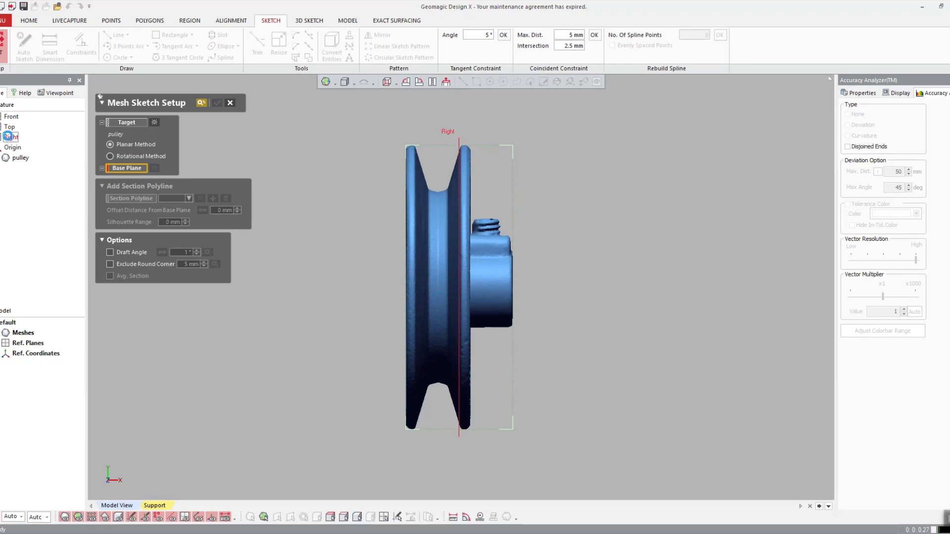
{"action": "left_click", "coordinate": [9, 137]}
{"action": "mouse_move", "coordinate": [514, 287]}
{"action": "left_mouse_down"}
{"action": "mouse_move", "coordinate": [534, 282]}
{"action": "mouse_move", "coordinate": [474, 278]}
{"action": "left_mouse_up"}
{"action": "left_click", "coordinate": [232, 209]}
{"action": "key", "text": "Return"}
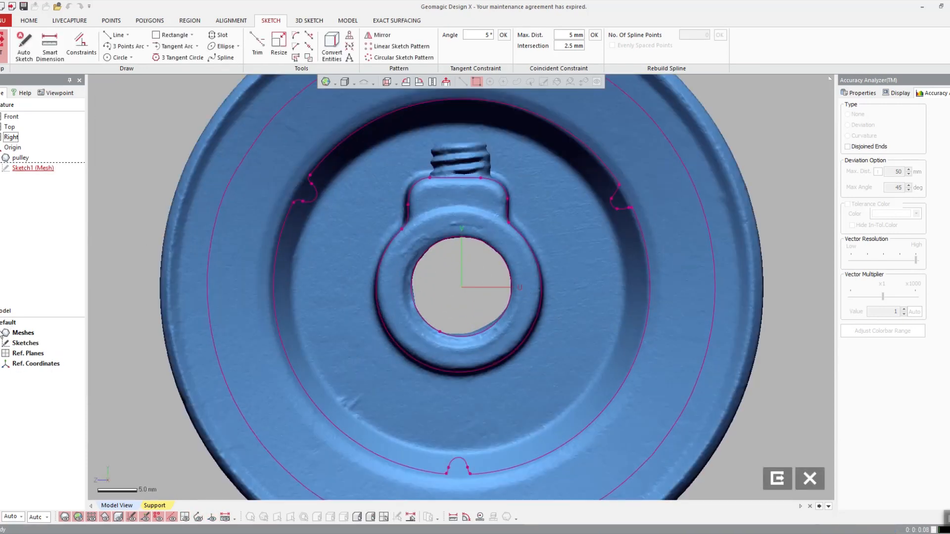
- Hide the mesh, fit a circle to the bore's section polyline and apply a Fix constraint to it
{"action": "left_click", "coordinate": [2, 334]}
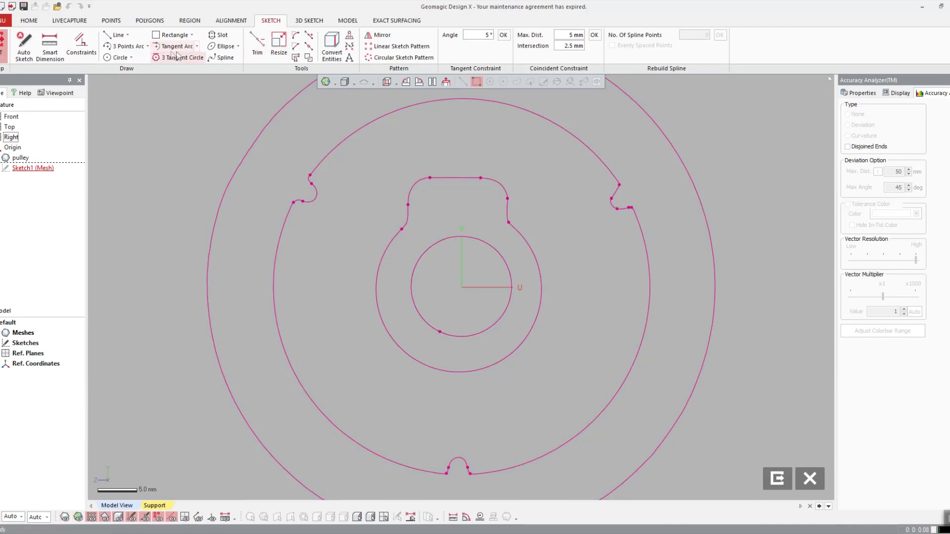
{"action": "left_click", "coordinate": [119, 58]}
{"action": "left_click", "coordinate": [501, 255]}
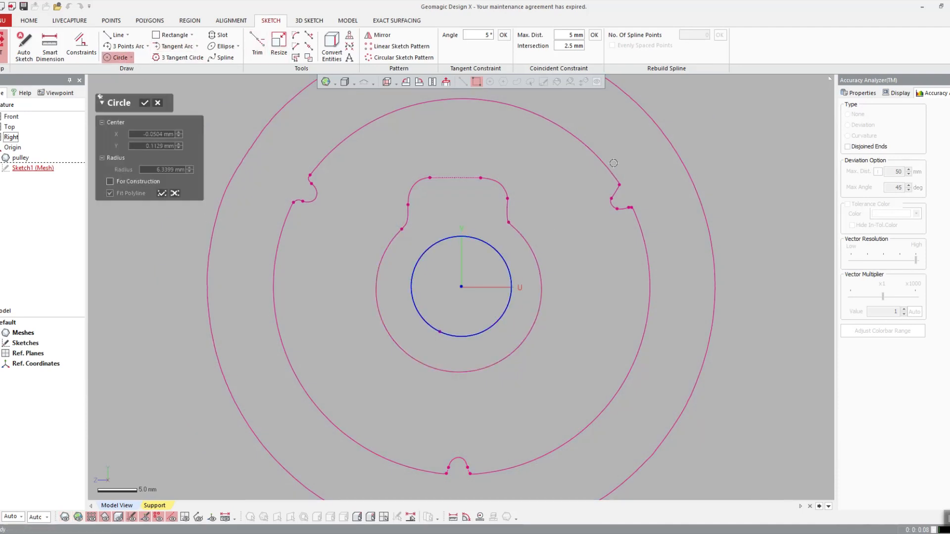
{"action": "key", "text": "Return"}
{"action": "double_click", "coordinate": [474, 242]}
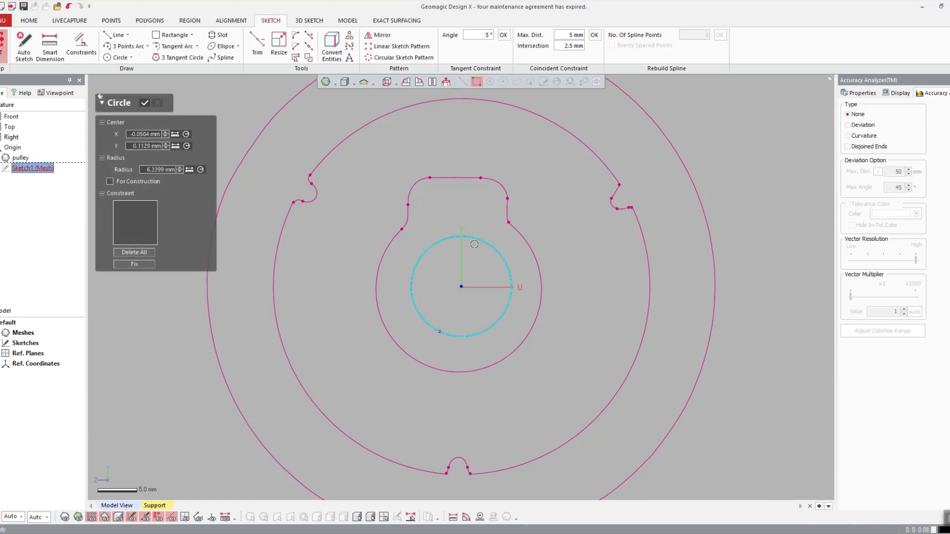
{"action": "left_click", "coordinate": [134, 265]}
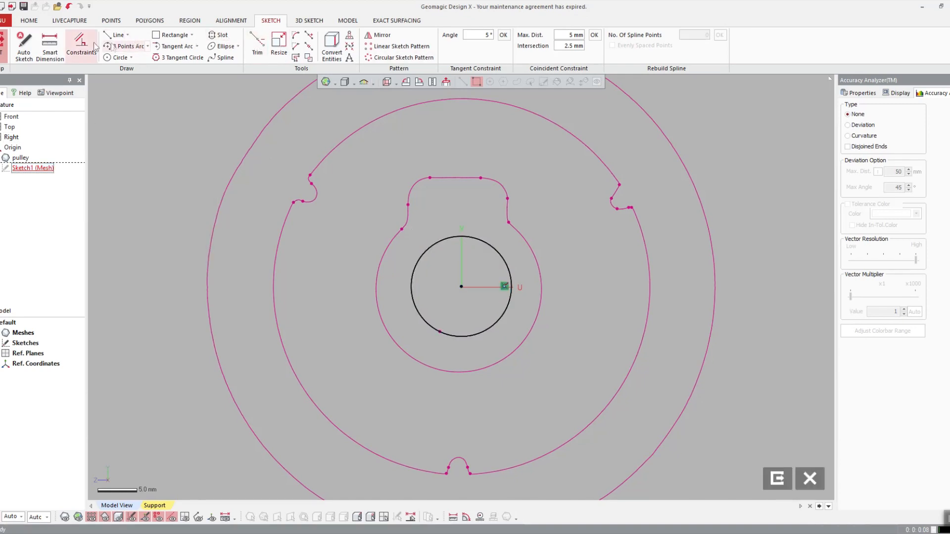
- Dimension the horizontal offset between the bore circle's center and the sketch's vertical axis
{"action": "left_click", "coordinate": [50, 45]}
{"action": "scroll", "coordinate": [491, 299], "scroll_direction": "up", "scroll_amount": 1}
{"action": "scroll", "coordinate": [490, 299], "scroll_direction": "up", "scroll_amount": 6}
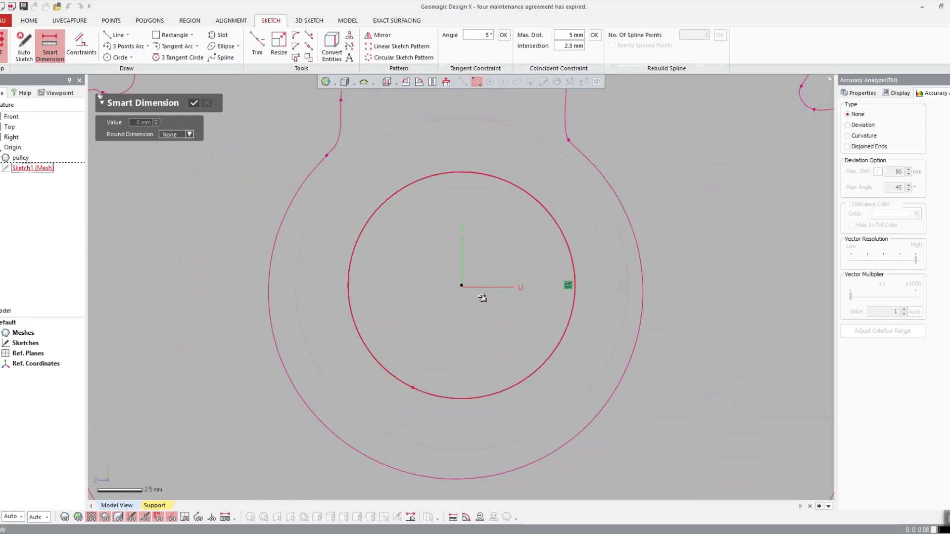
{"action": "left_click", "coordinate": [463, 275]}
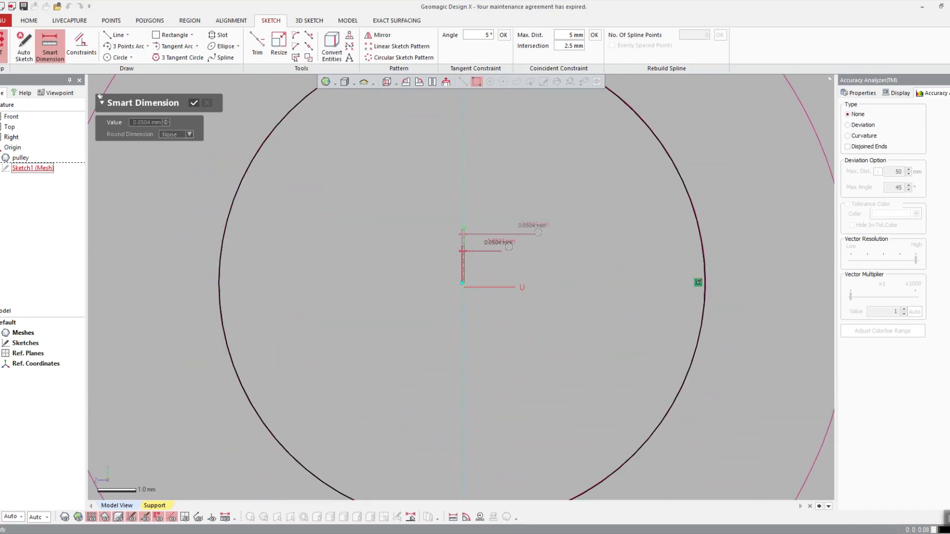
{"action": "left_click", "coordinate": [540, 230]}
{"action": "key", "text": "Escape"}
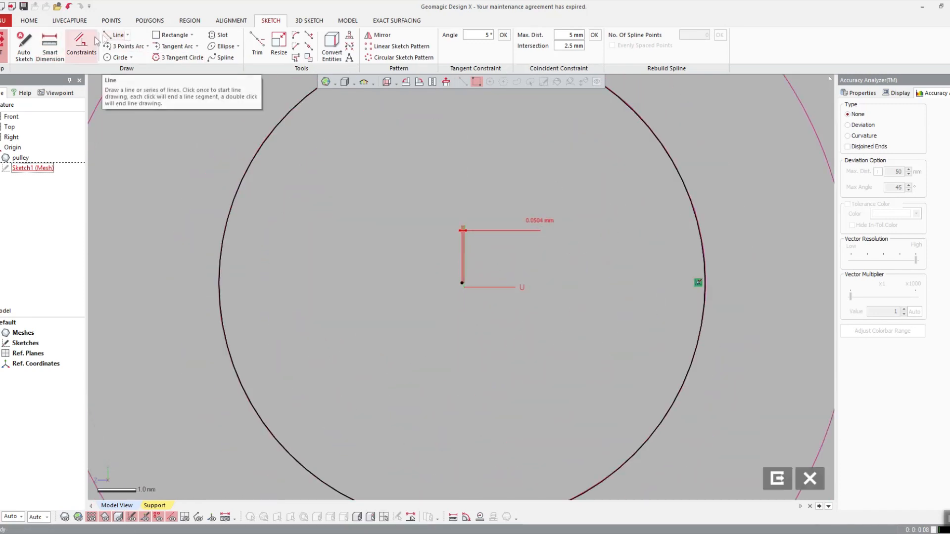
- Dimension the vertical offset between the bore circle's center and the sketch's horizontal axis
{"action": "left_click", "coordinate": [50, 46]}
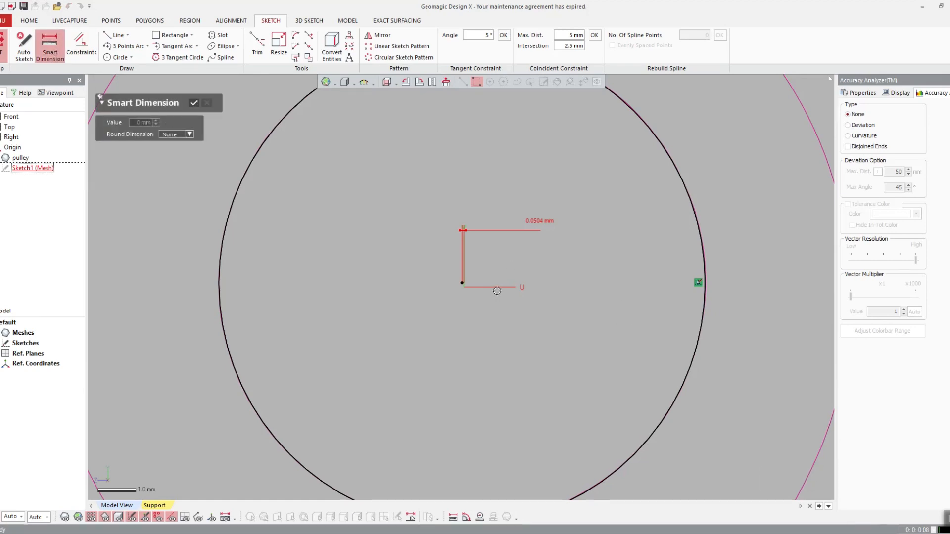
{"action": "left_click", "coordinate": [468, 287]}
{"action": "left_click", "coordinate": [390, 351]}
{"action": "key", "text": "Escape"}
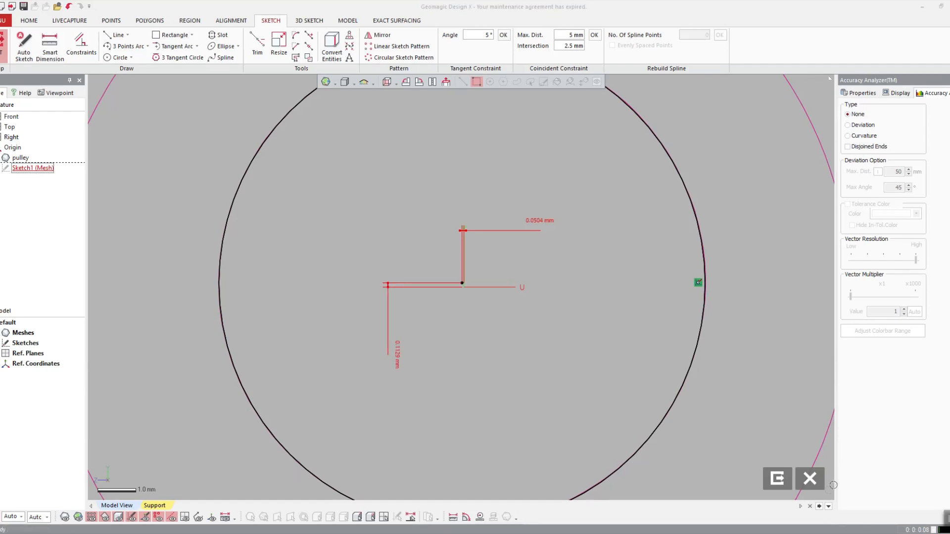
- Discard the mesh sketch and show the pulley mesh again
{"action": "left_click", "coordinate": [457, 290]}
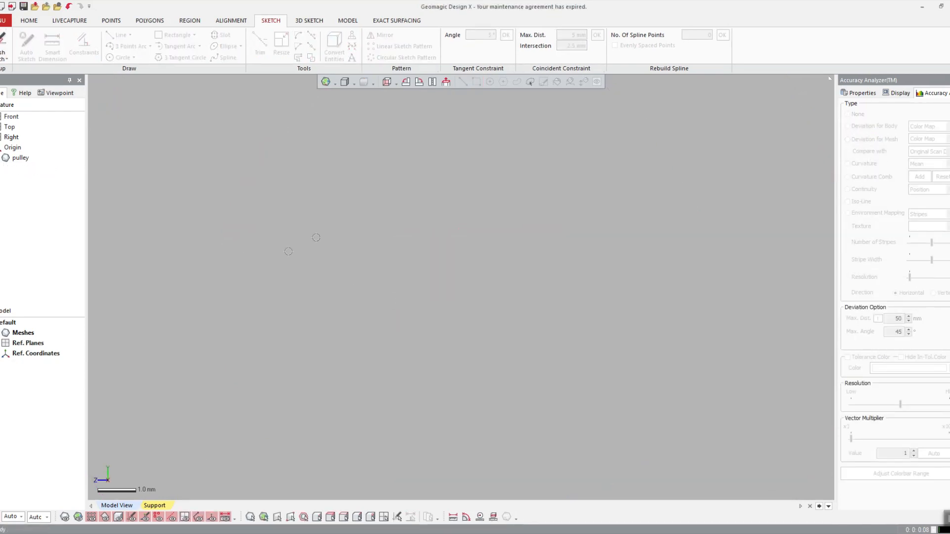
{"action": "left_click", "coordinate": [1, 334]}
{"action": "scroll", "coordinate": [394, 322], "scroll_direction": "down", "scroll_amount": 12}
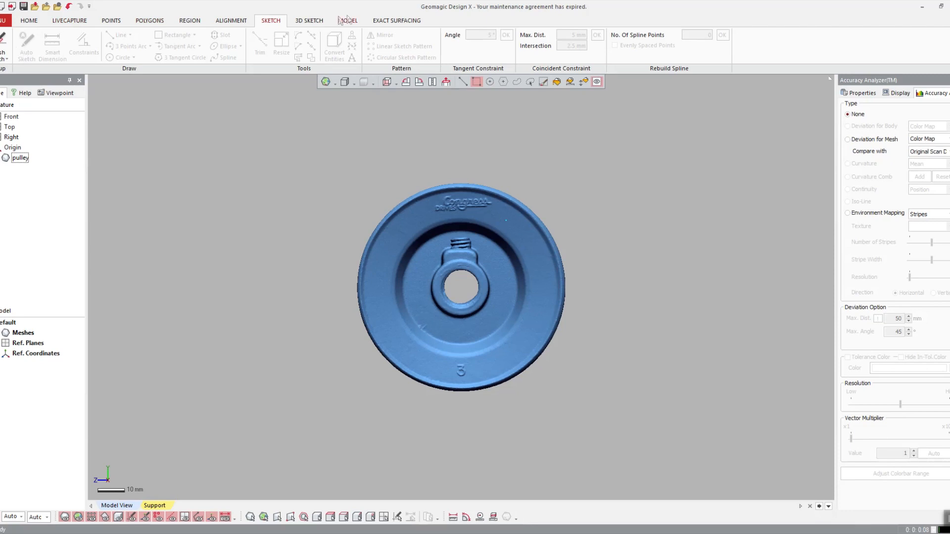
- Transform the pulley scan data by rotate and translate, setting the Z translation to -0.0504 mm
{"action": "left_click", "coordinate": [223, 23]}
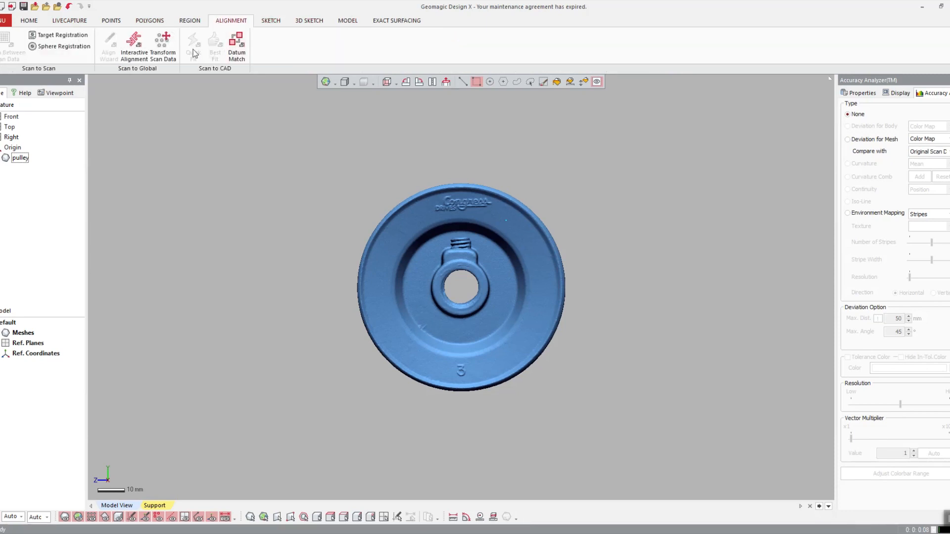
{"action": "left_click", "coordinate": [163, 47]}
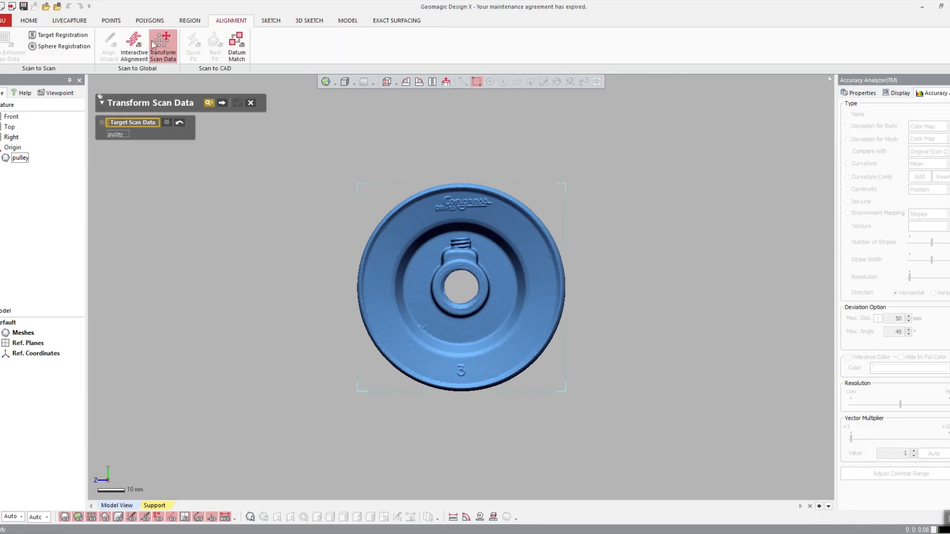
{"action": "left_click", "coordinate": [222, 104]}
{"action": "left_click_drag", "start_coordinate": [411, 286], "coordinate": [475, 287]}
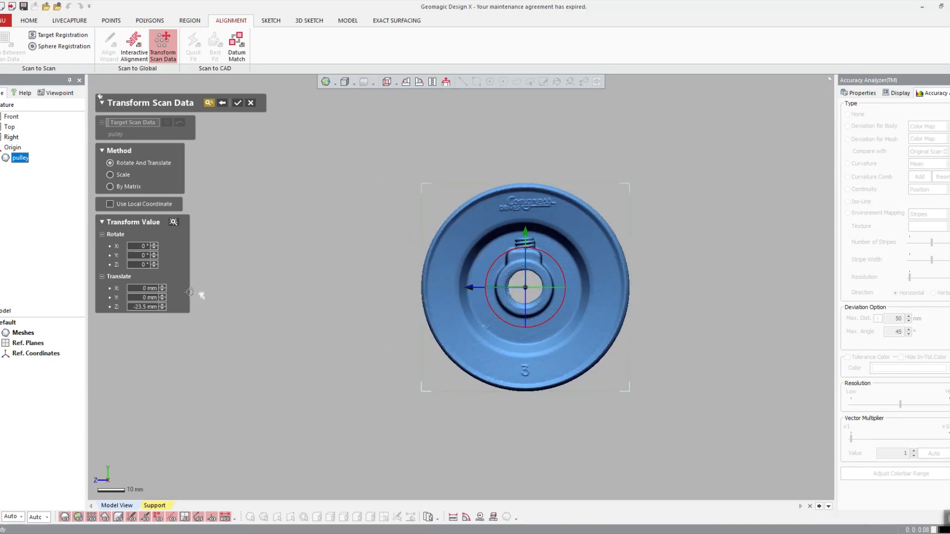
{"action": "left_click", "coordinate": [149, 307]}
{"action": "type", "text": "-0"}
{"action": "type", "text": ".0504"}
{"action": "key", "text": "Return"}
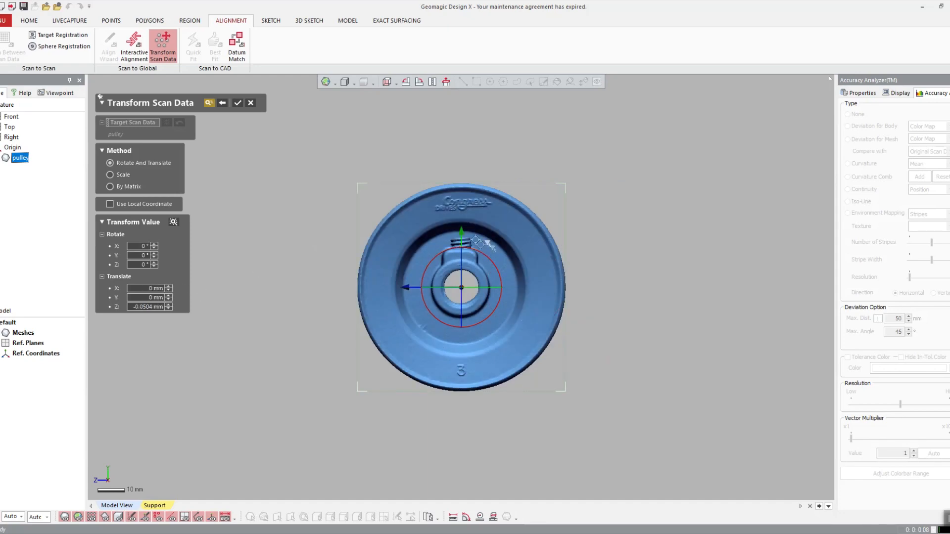
- Set the pulley mesh's Y translation to -0.1129 mm and apply the transformation
{"action": "left_click_drag", "start_coordinate": [461, 232], "coordinate": [368, 266]}
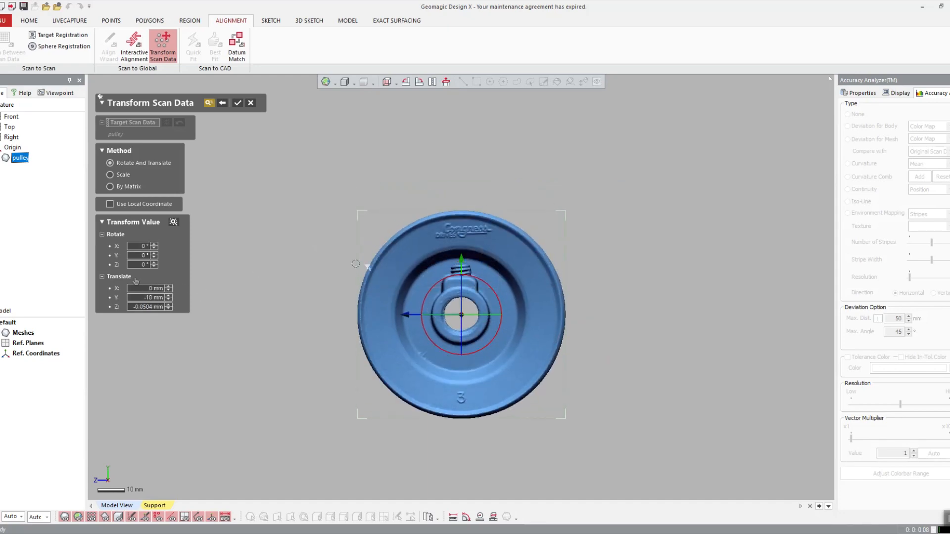
{"action": "left_click", "coordinate": [160, 298]}
{"action": "type", "text": "1"}
{"action": "type", "text": "125"}
{"action": "key", "text": "Return"}
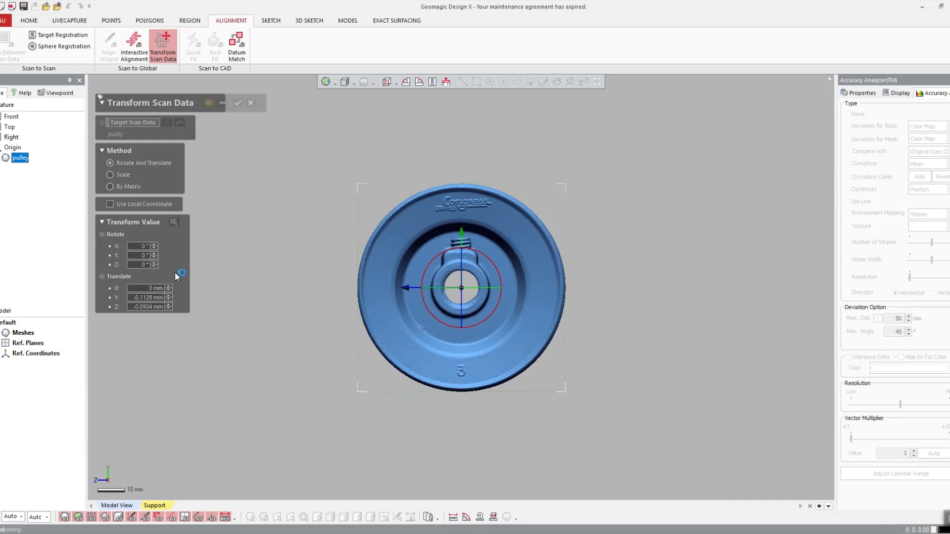
{"action": "key", "text": "Return"}
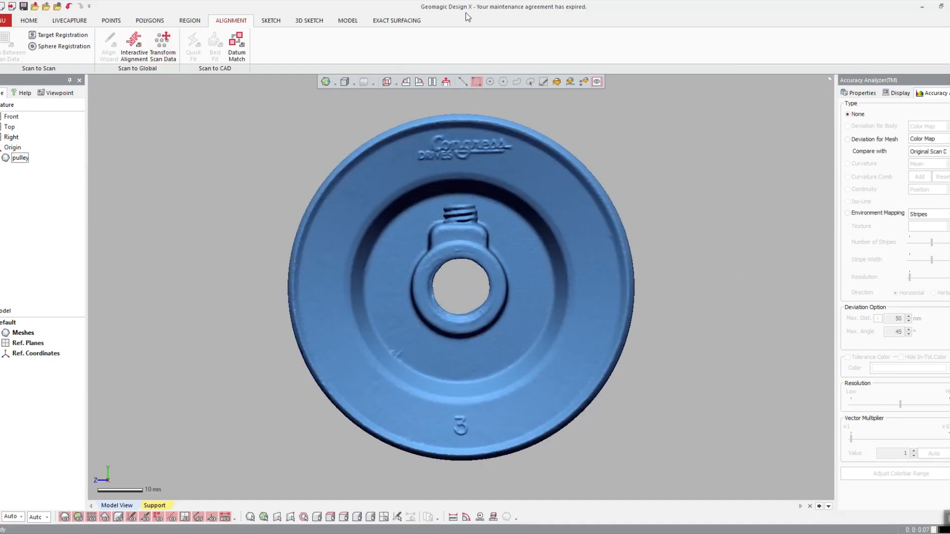
- Set the body display mode to wireframe
{"action": "right_click_drag", "start_coordinate": [504, 273], "coordinate": [451, 212]}
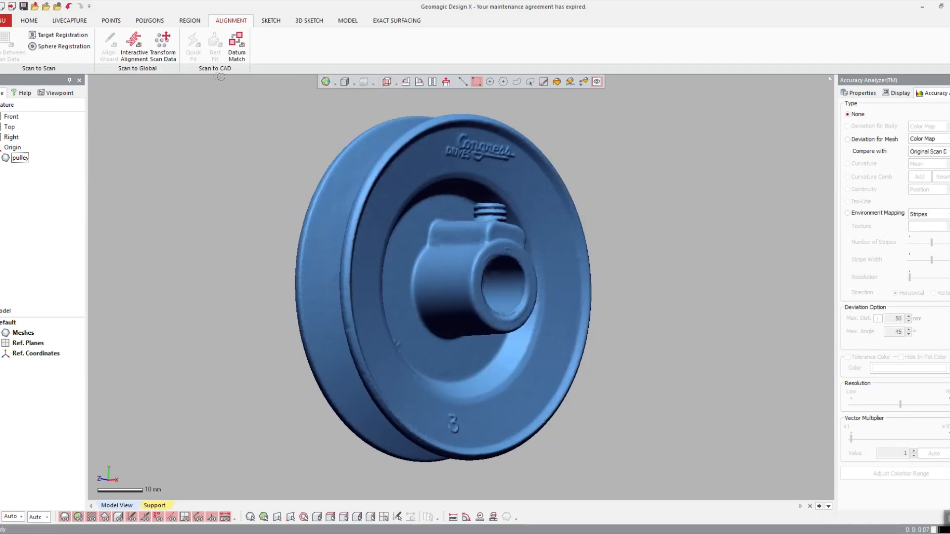
{"action": "right_click_drag", "start_coordinate": [380, 169], "coordinate": [476, 218]}
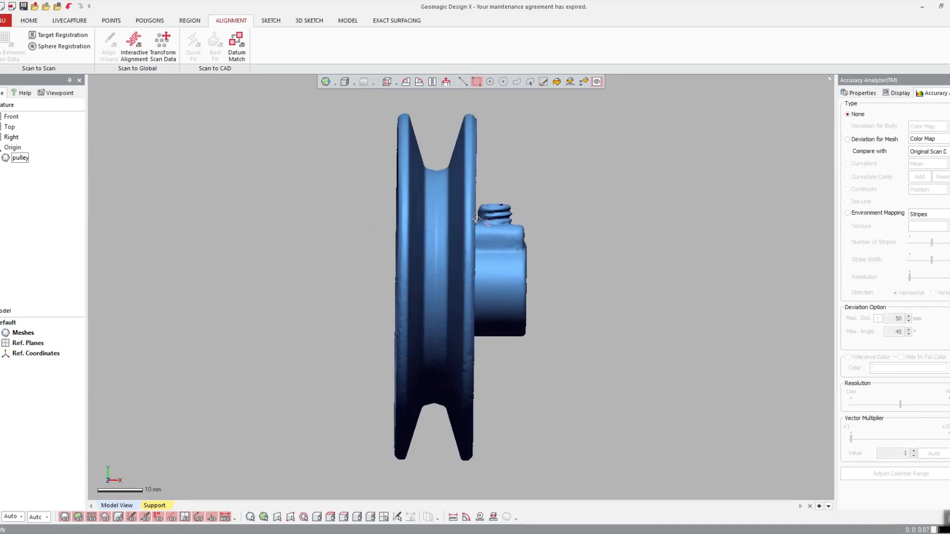
{"action": "right_click_drag", "start_coordinate": [444, 179], "coordinate": [418, 188]}
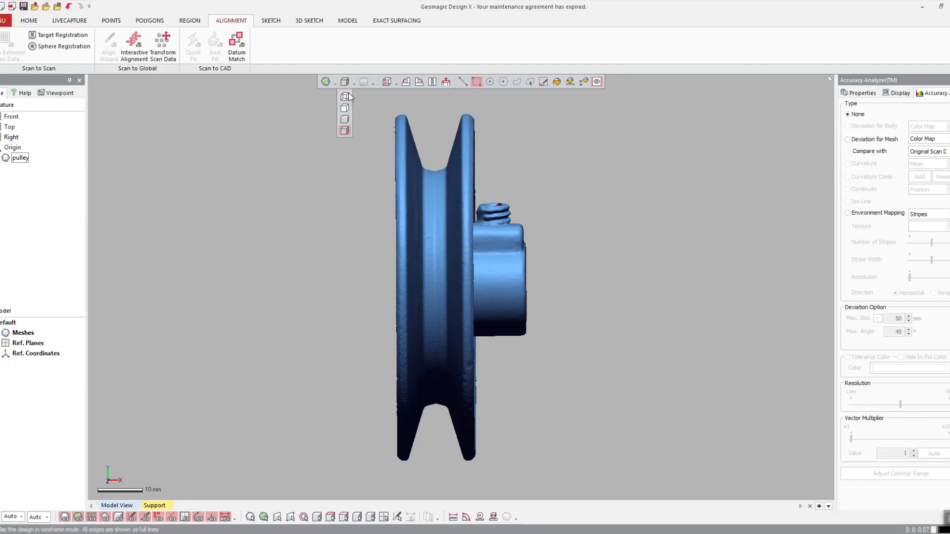
{"action": "left_click", "coordinate": [354, 82]}
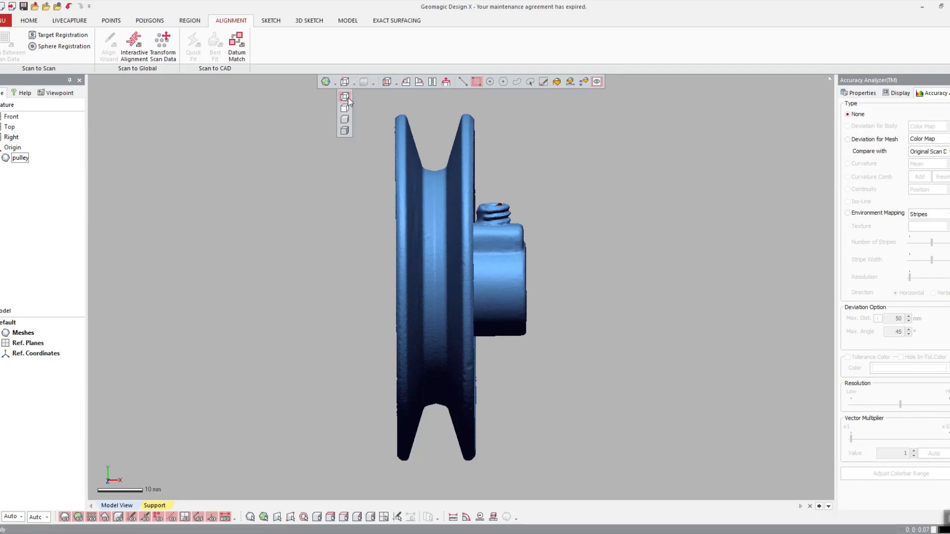
{"action": "left_click", "coordinate": [388, 82]}
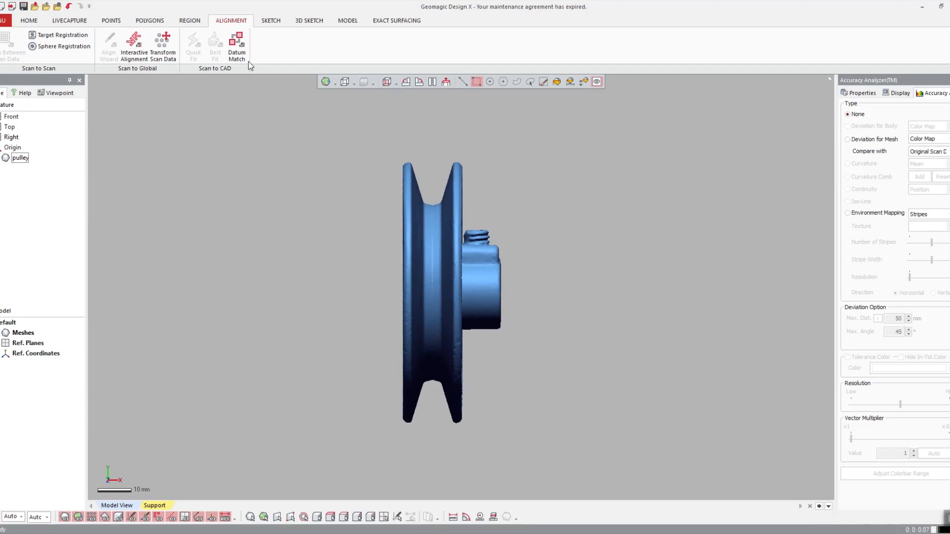
{"action": "middle_click_drag", "start_coordinate": [331, 123], "coordinate": [319, 126]}
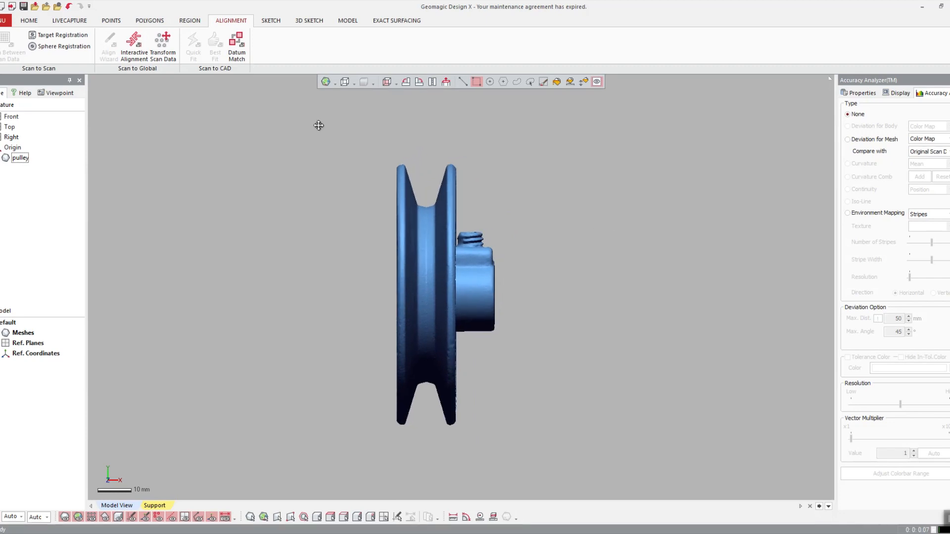
{"action": "left_click", "coordinate": [72, 22]}
{"action": "left_click", "coordinate": [111, 22]}
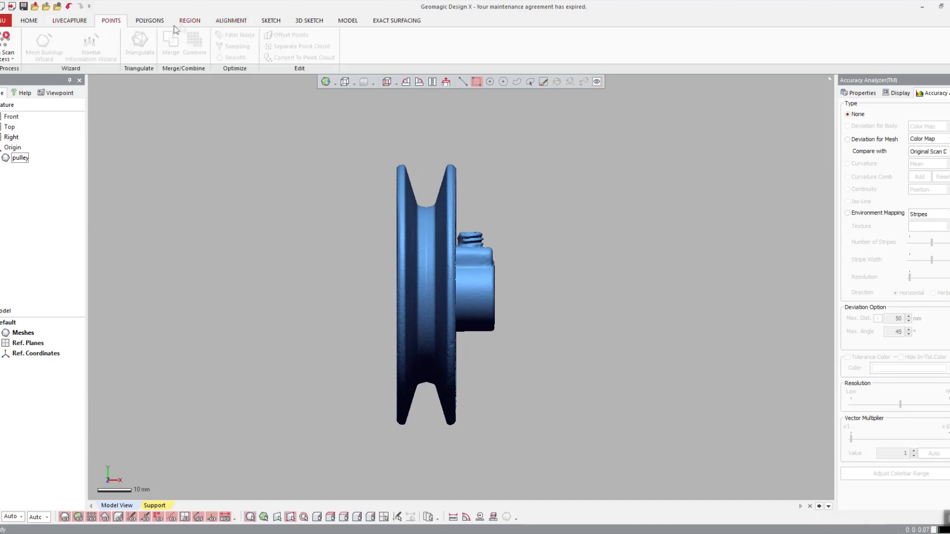
{"action": "left_click", "coordinate": [309, 21]}
{"action": "left_click", "coordinate": [5, 46]}
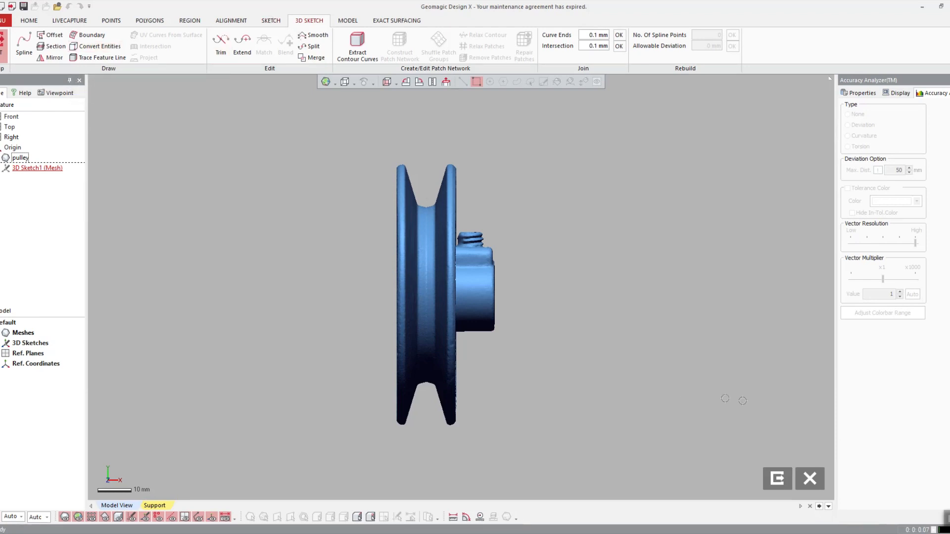
{"action": "left_click", "coordinate": [812, 480]}
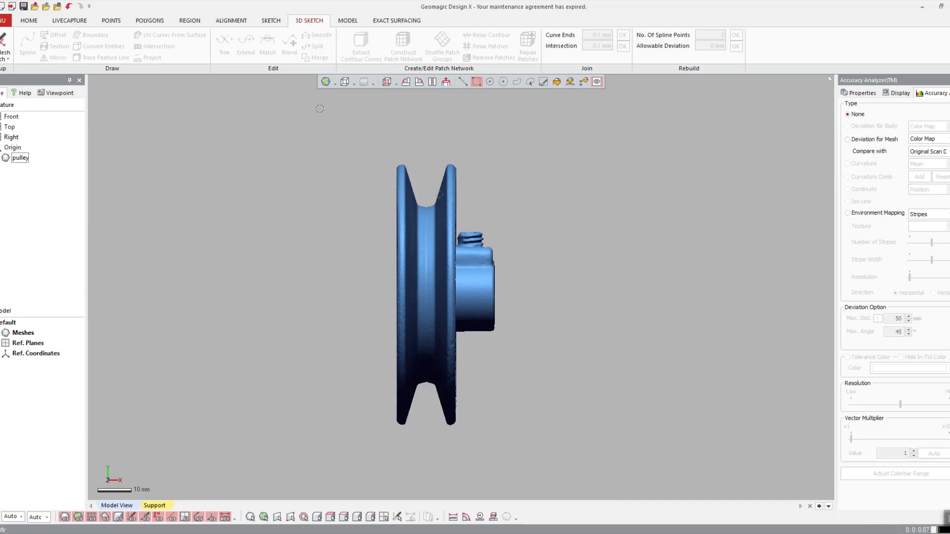
- Start a planar mesh sketch on the Front plane with a 95 mm silhouette range to capture the pulley's outline
{"action": "left_click", "coordinate": [270, 22]}
{"action": "left_click", "coordinate": [3, 48]}
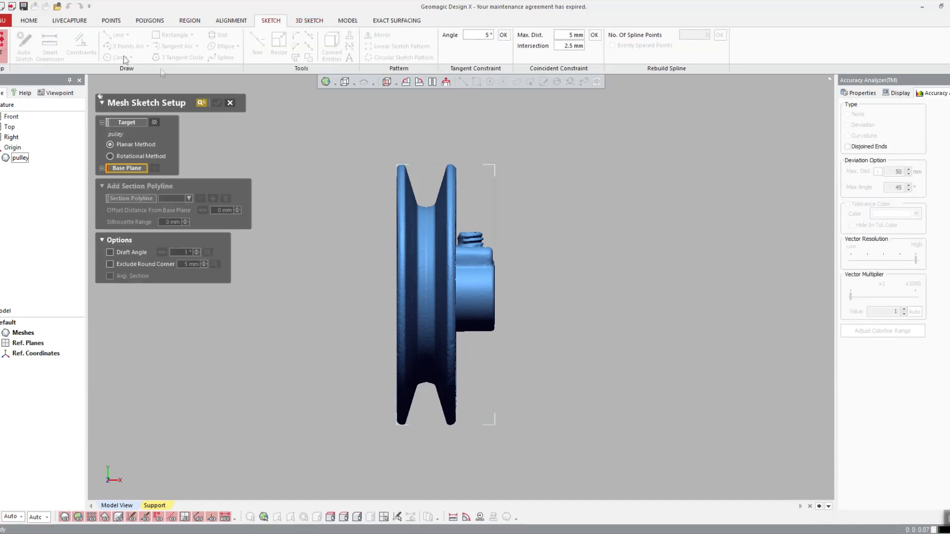
{"action": "left_click", "coordinate": [11, 116]}
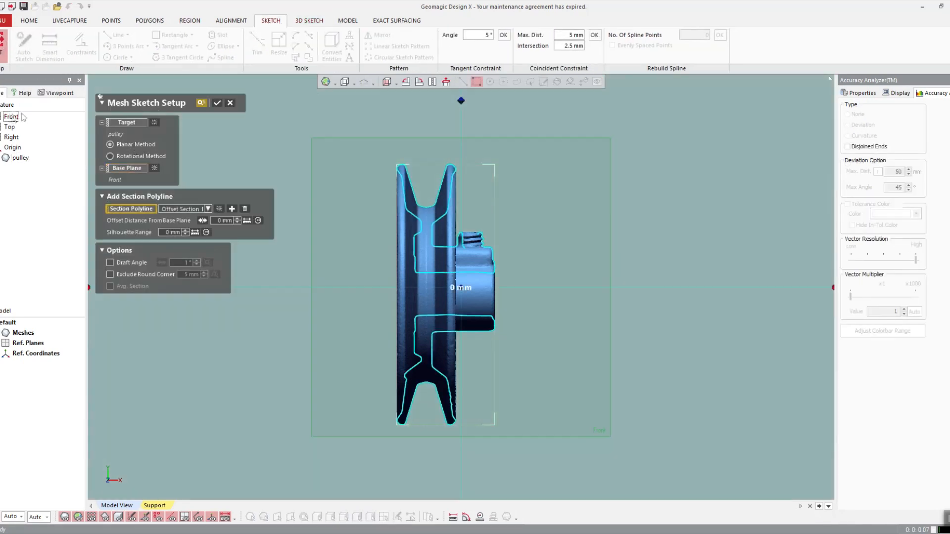
{"action": "scroll", "coordinate": [475, 247], "scroll_direction": "down", "scroll_amount": 3}
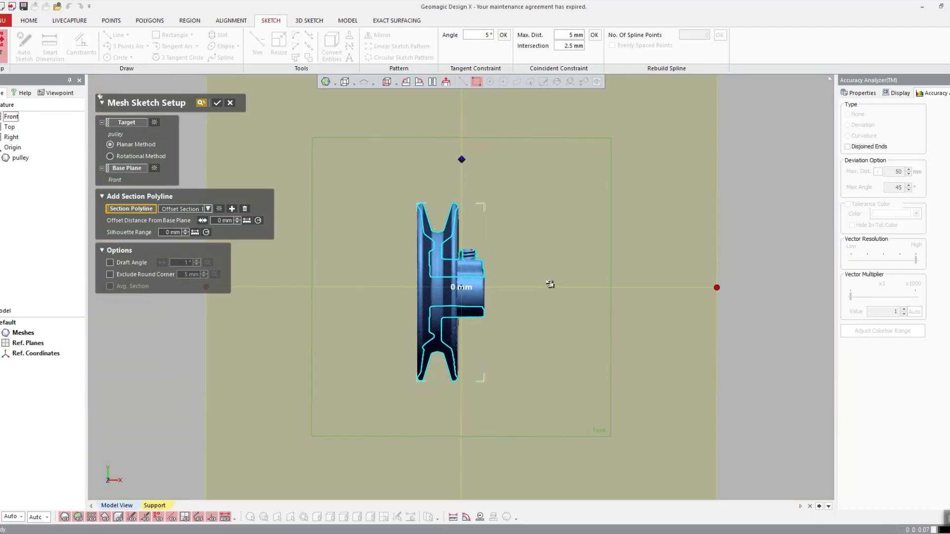
{"action": "right_click_drag", "start_coordinate": [551, 284], "coordinate": [482, 310]}
{"action": "left_click_drag", "start_coordinate": [490, 151], "coordinate": [349, 165]}
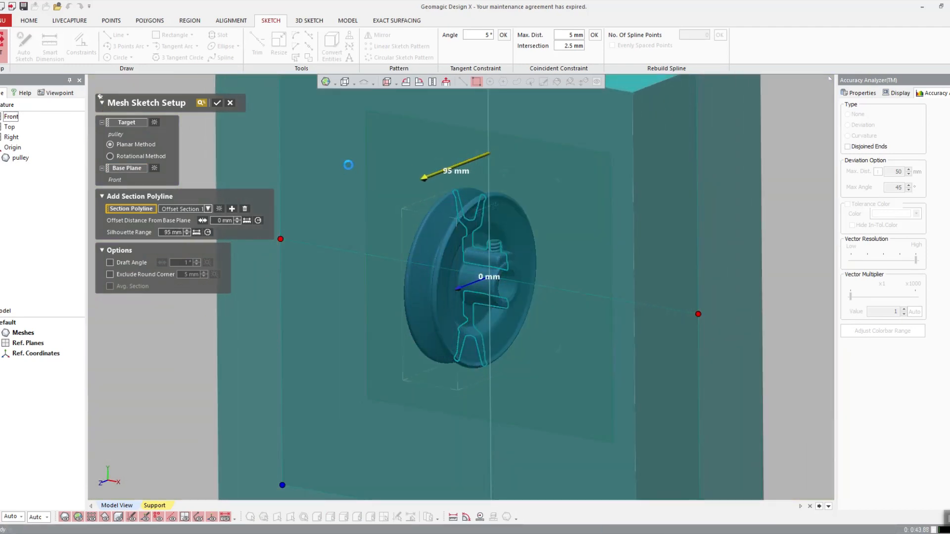
{"action": "key", "text": "Return"}
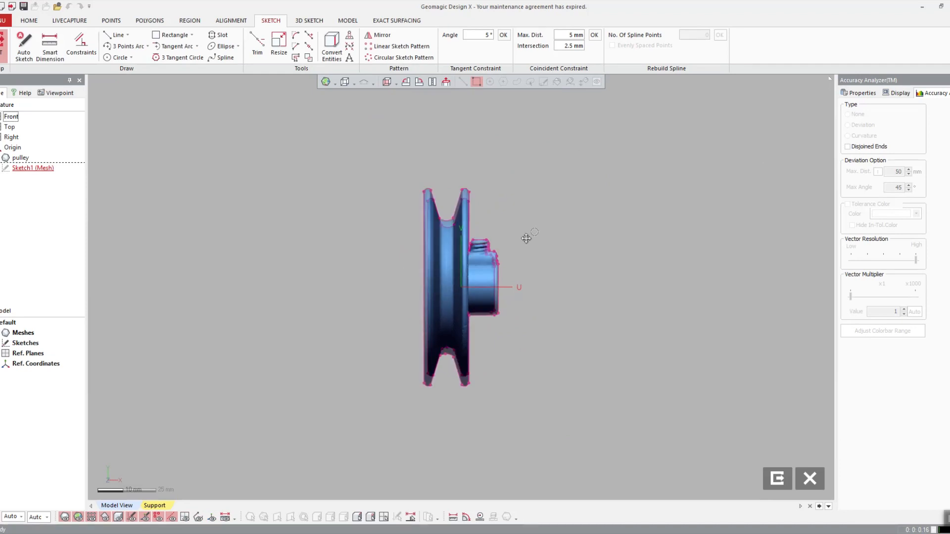
- Fit a line to the V-groove flank farther from the hub and apply a Fix constraint to it
{"action": "scroll", "coordinate": [442, 325], "scroll_direction": "up", "scroll_amount": 3}
{"action": "left_click", "coordinate": [115, 35]}
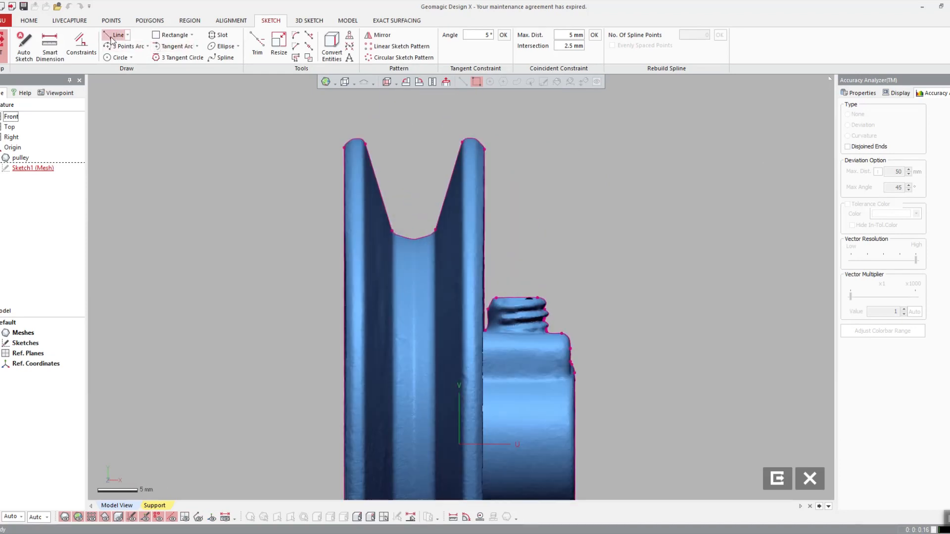
{"action": "left_click", "coordinate": [374, 174]}
{"action": "key", "text": "Escape"}
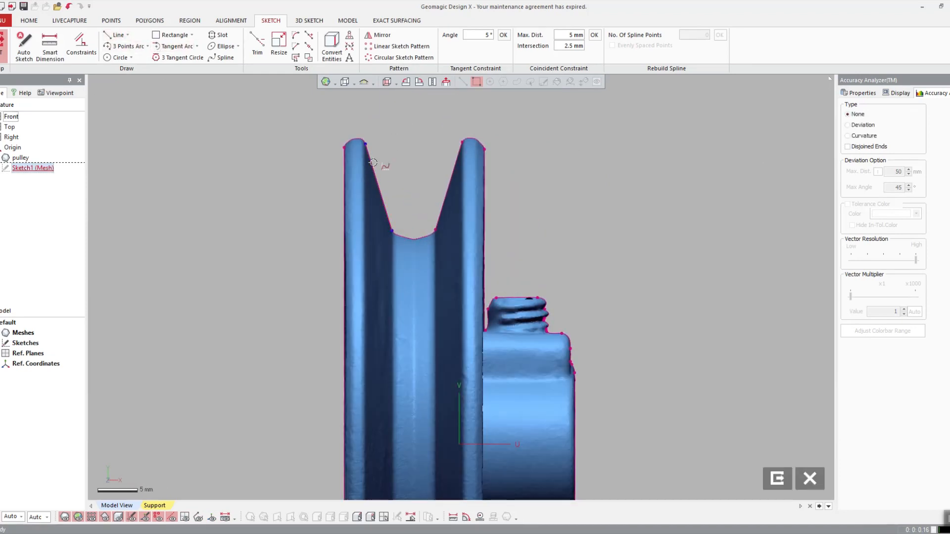
{"action": "left_click", "coordinate": [135, 277]}
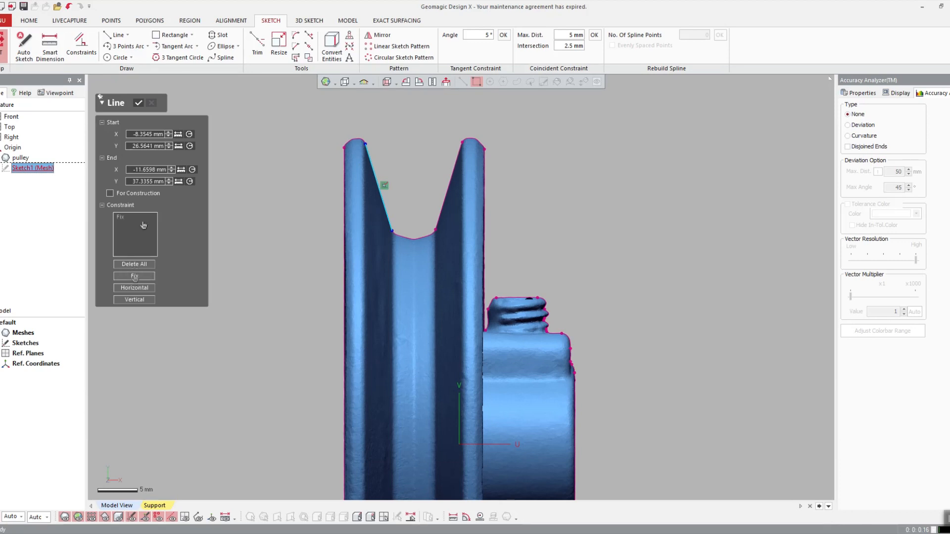
{"action": "key", "text": "Escape"}
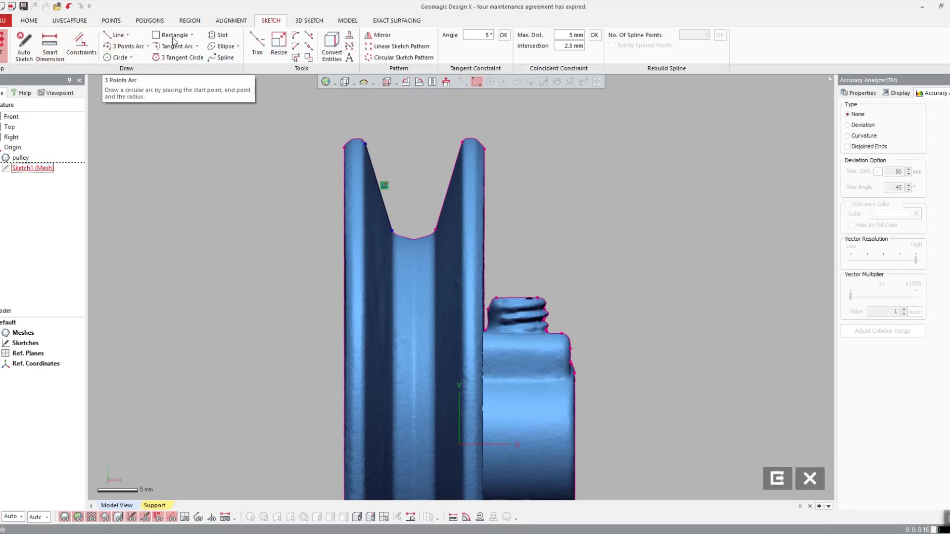
- Sketch a short line in the middle of the upper V-groove and constrain it to vertical
{"action": "left_click", "coordinate": [120, 37]}
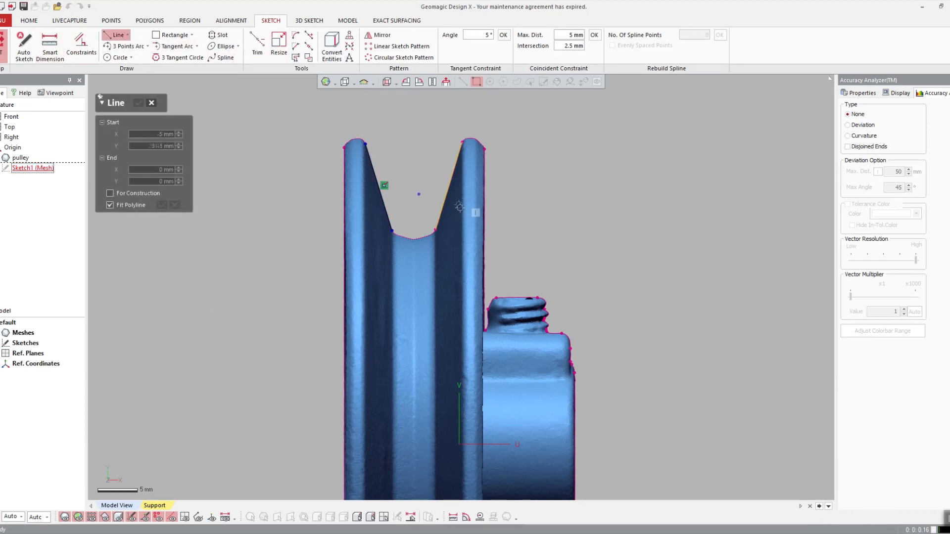
{"action": "left_click", "coordinate": [416, 144]}
{"action": "left_click", "coordinate": [413, 178]}
{"action": "key", "text": "Escape"}
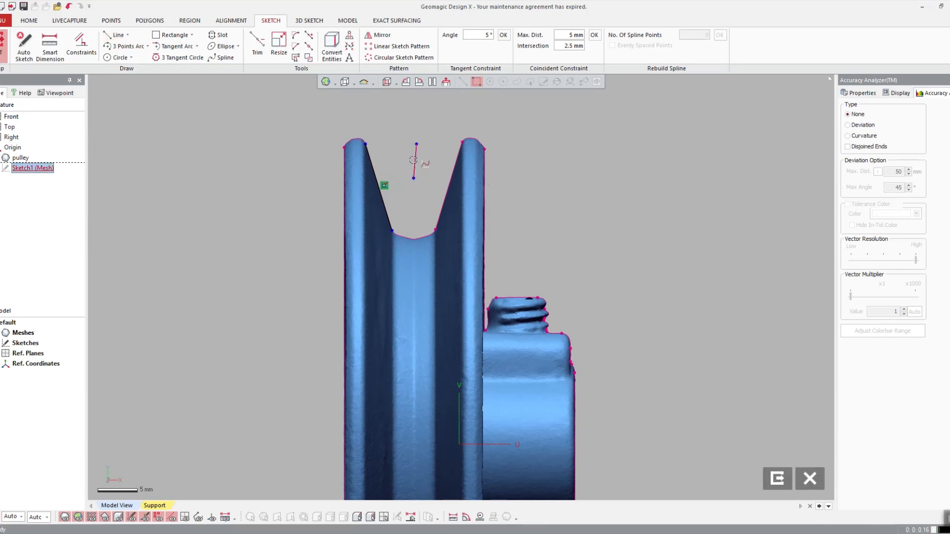
{"action": "left_click", "coordinate": [147, 301]}
{"action": "left_click", "coordinate": [430, 174]}
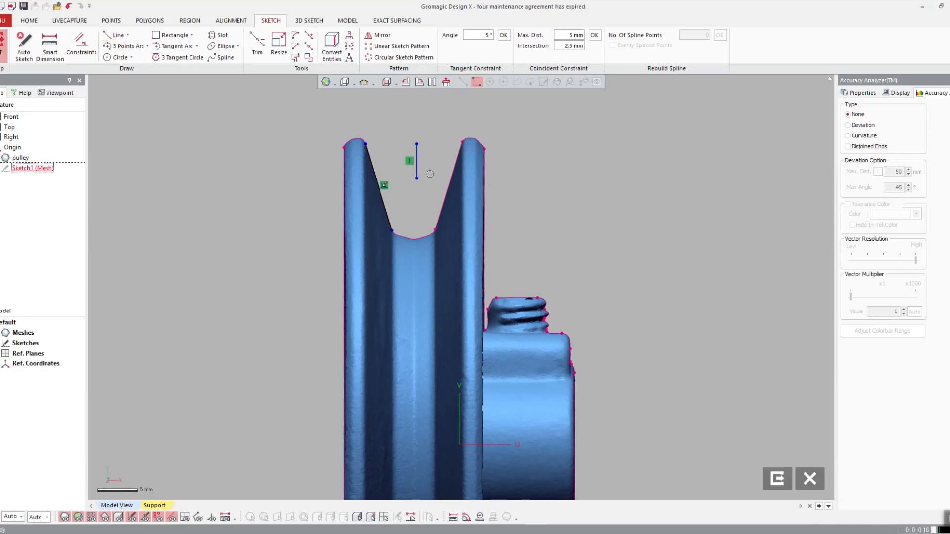
- Convert the groove's vertical line to construction geometry, then extend it and the flank line to meet below the groove floor
{"action": "left_click", "coordinate": [416, 153]}
{"action": "left_click", "coordinate": [122, 194]}
{"action": "left_click_drag", "start_coordinate": [416, 178], "coordinate": [413, 311]}
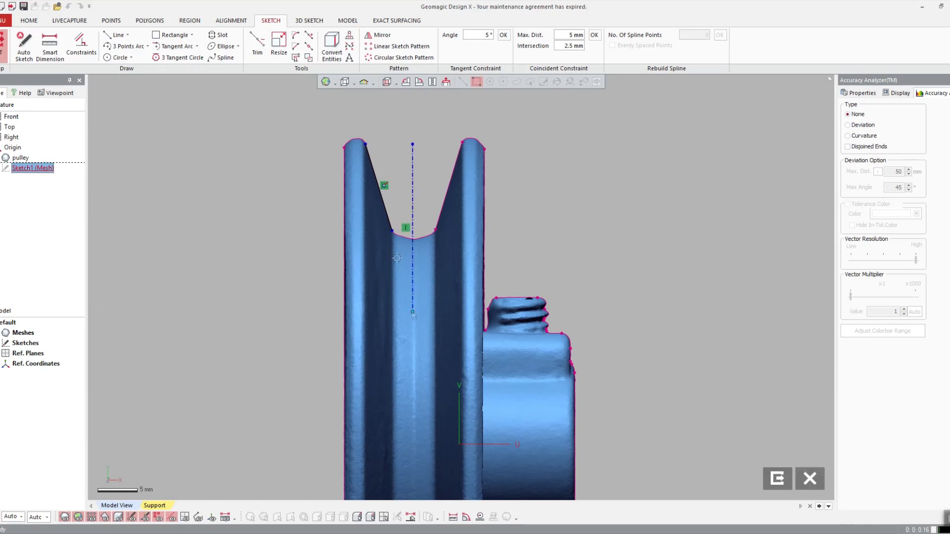
{"action": "left_click_drag", "start_coordinate": [365, 143], "coordinate": [356, 113]}
{"action": "left_click_drag", "start_coordinate": [390, 230], "coordinate": [417, 311]}
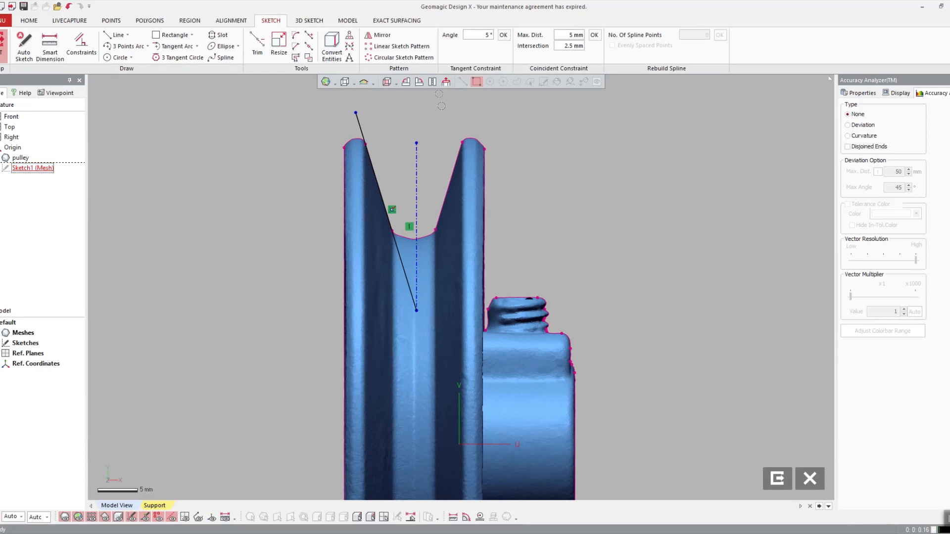
- Mirror the flank line about the vertical construction line and fix the mirrored copy on the opposite groove flank
{"action": "left_click", "coordinate": [379, 36]}
{"action": "left_click", "coordinate": [416, 159]}
{"action": "left_click_drag", "start_coordinate": [399, 143], "coordinate": [354, 180]}
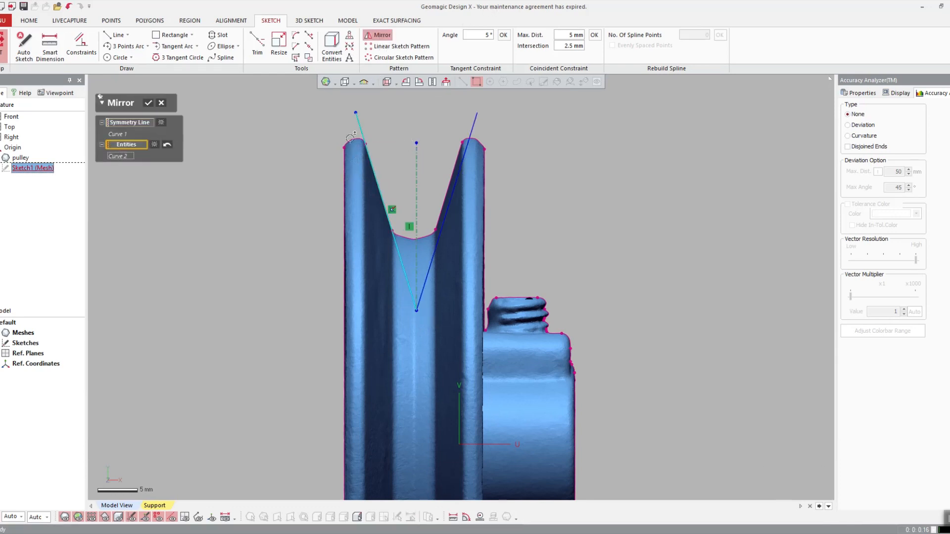
{"action": "key", "text": "Return"}
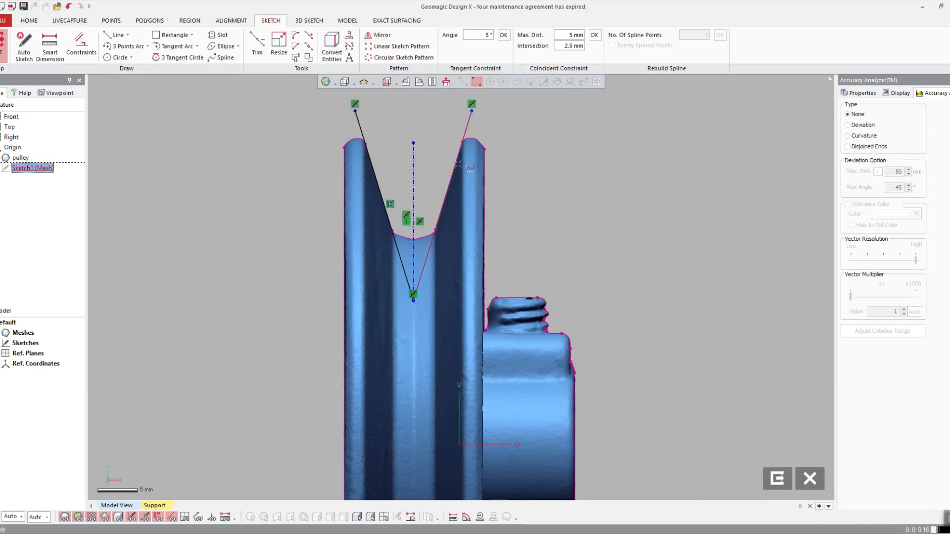
{"action": "double_click", "coordinate": [459, 169]}
{"action": "left_click", "coordinate": [134, 276]}
- Dimension the horizontal distance between the groove's construction centerline and the sketch's vertical axis
{"action": "scroll", "coordinate": [478, 118], "scroll_direction": "down", "scroll_amount": 3}
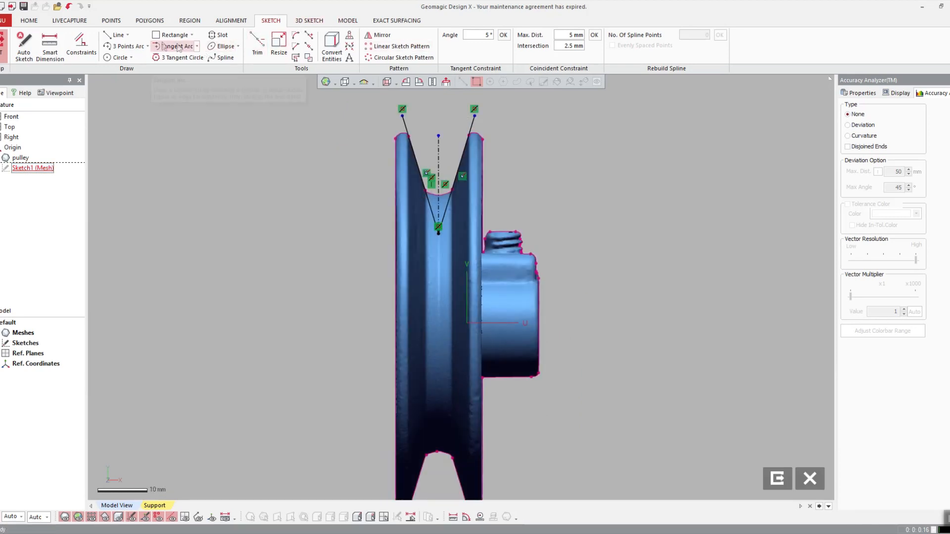
{"action": "left_click", "coordinate": [50, 45]}
{"action": "left_click", "coordinate": [438, 148]}
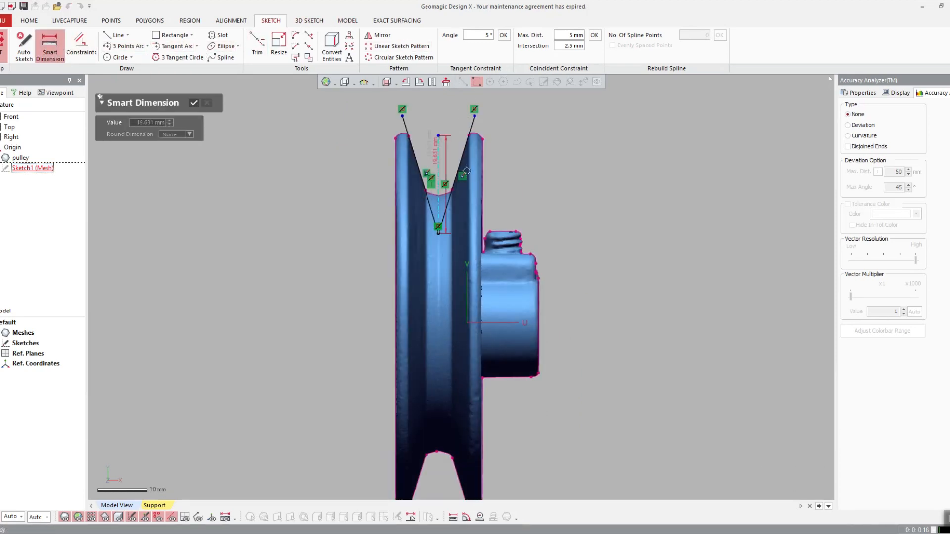
{"action": "left_click", "coordinate": [467, 113]}
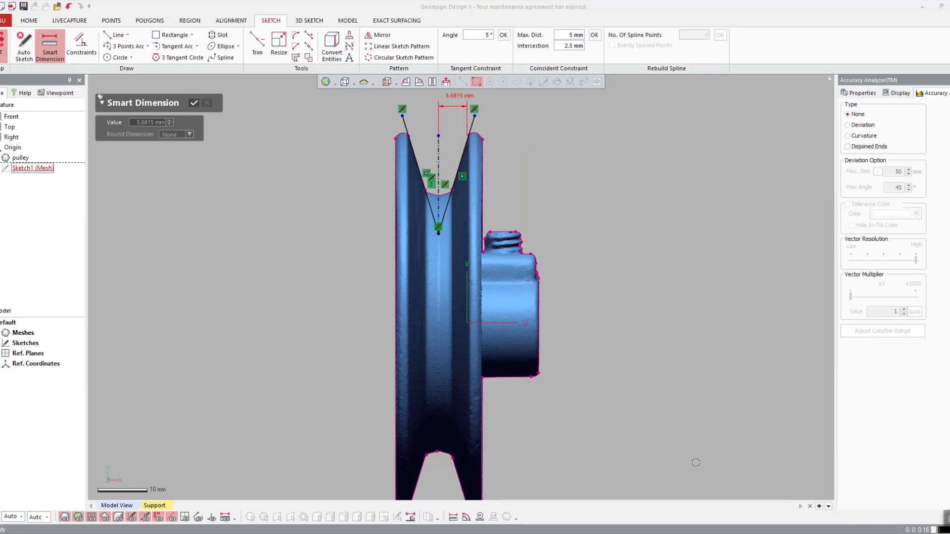
- Finish the groove centerline dimension, and exit the mesh sketch discarding its contents
{"action": "left_click", "coordinate": [595, 221]}
{"action": "left_click", "coordinate": [198, 104]}
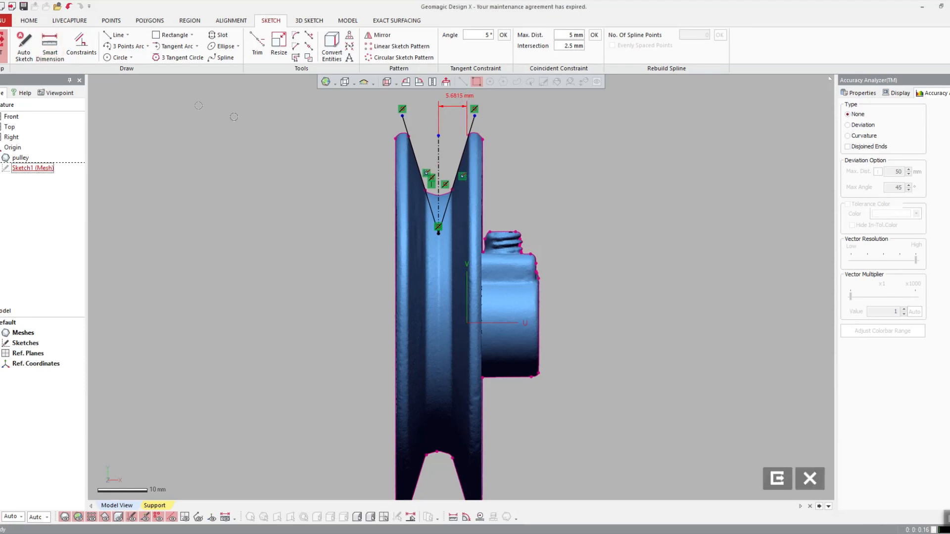
{"action": "left_click", "coordinate": [822, 474]}
{"action": "left_click", "coordinate": [459, 285]}
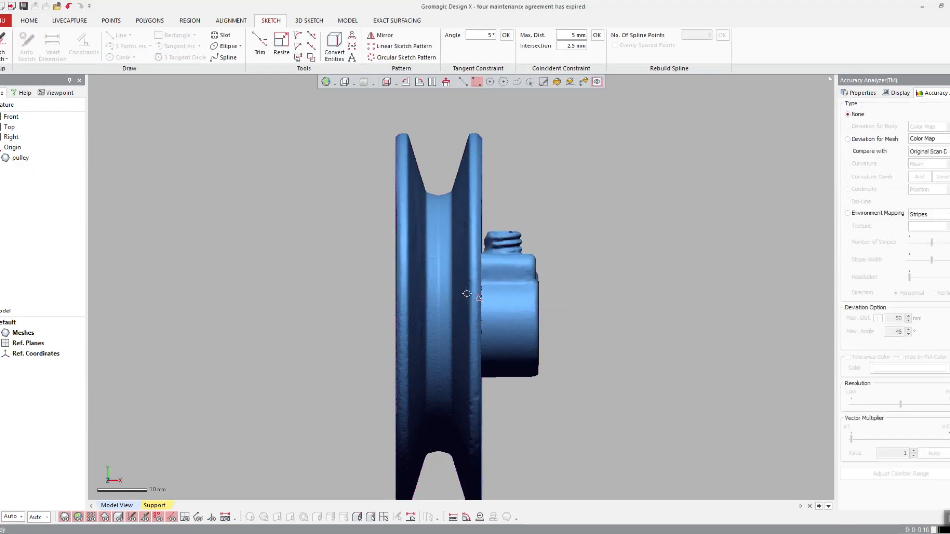
- Translate the pulley mesh by 5.681 mm along X with Transform Scan Data, leaving rotation at zero
{"action": "middle_click_drag", "start_coordinate": [434, 170], "coordinate": [452, 233]}
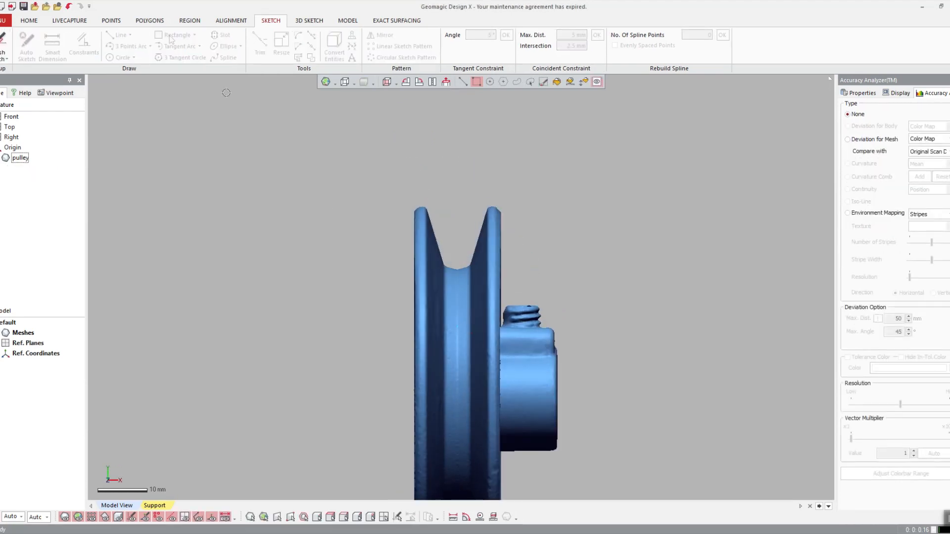
{"action": "left_click", "coordinate": [231, 20]}
{"action": "left_click", "coordinate": [163, 47]}
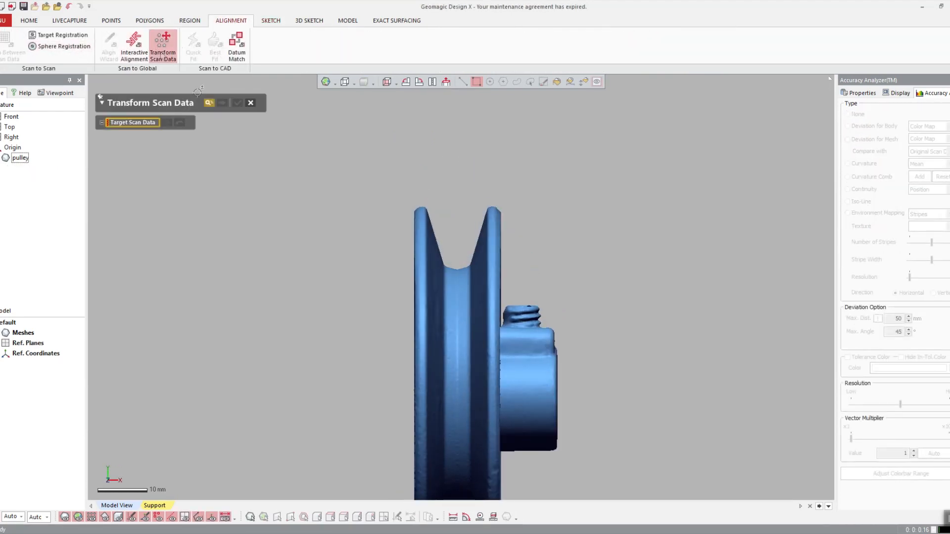
{"action": "left_click", "coordinate": [424, 275]}
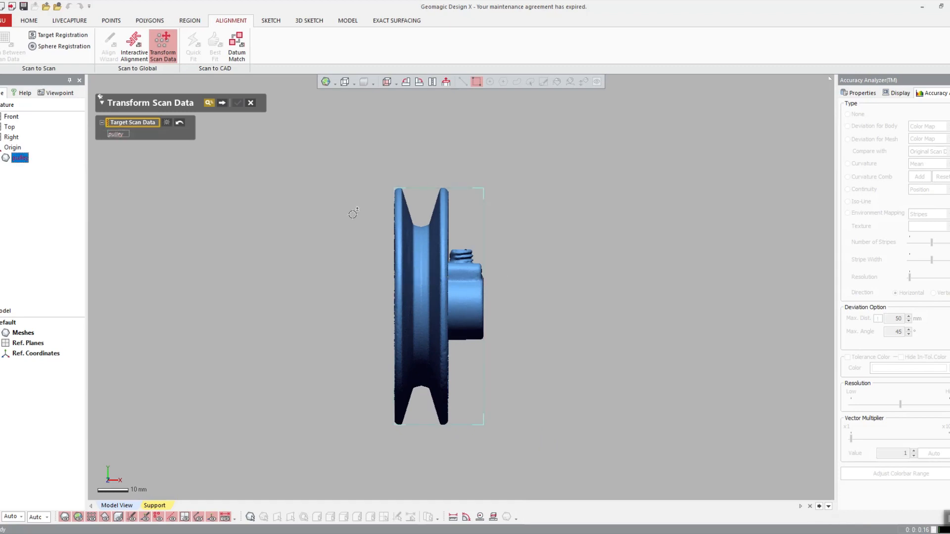
{"action": "left_click", "coordinate": [223, 103]}
{"action": "left_click_drag", "start_coordinate": [493, 307], "coordinate": [555, 307]}
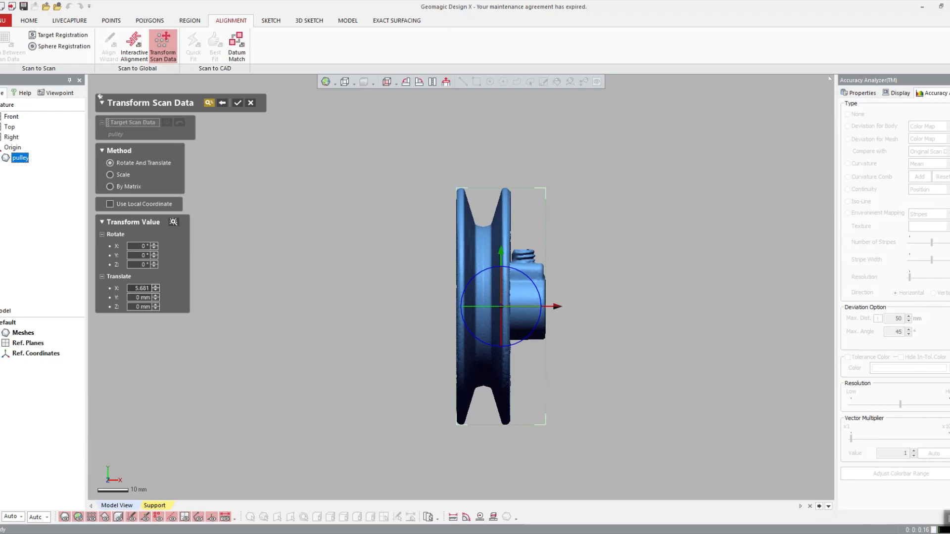
{"action": "key", "text": "Return"}
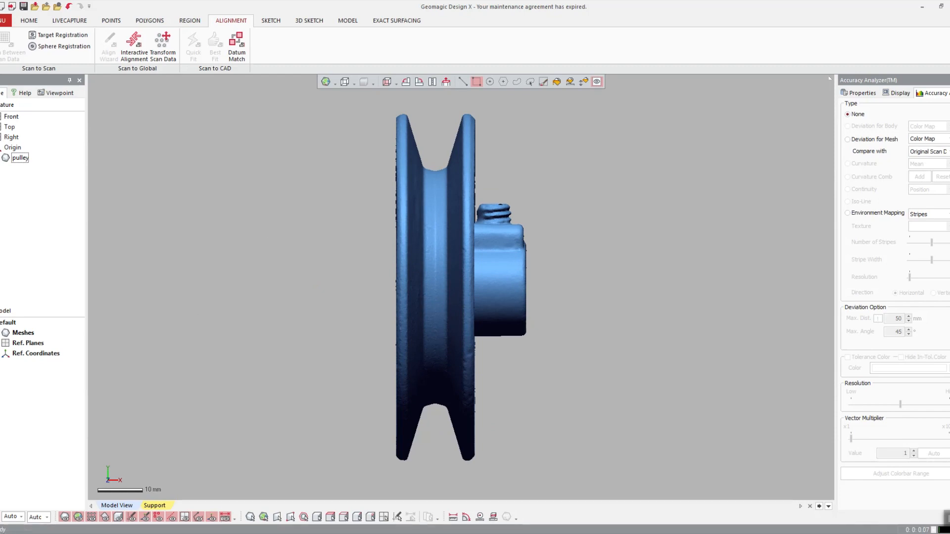
- Create a reference vector at the intersection of the Top and Front planes
{"action": "left_click", "coordinate": [366, 82]}
{"action": "left_click", "coordinate": [11, 137]}
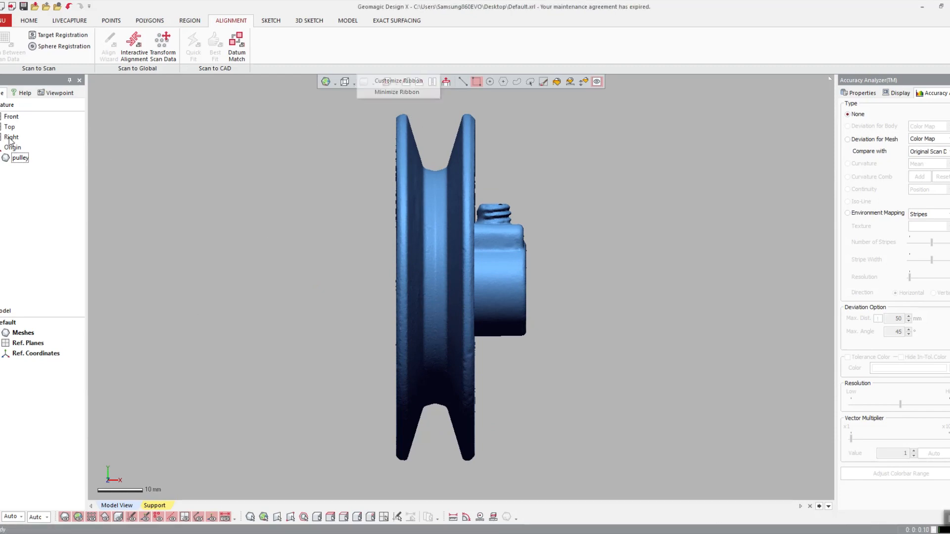
{"action": "left_click", "coordinate": [11, 117]}
{"action": "left_click", "coordinate": [9, 127]}
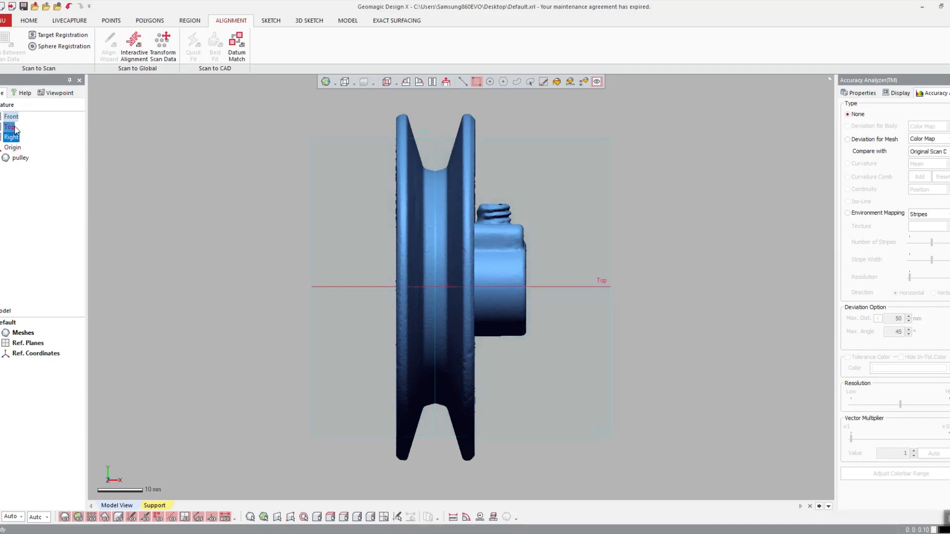
{"action": "left_click", "coordinate": [12, 137], "text": "ctrl"}
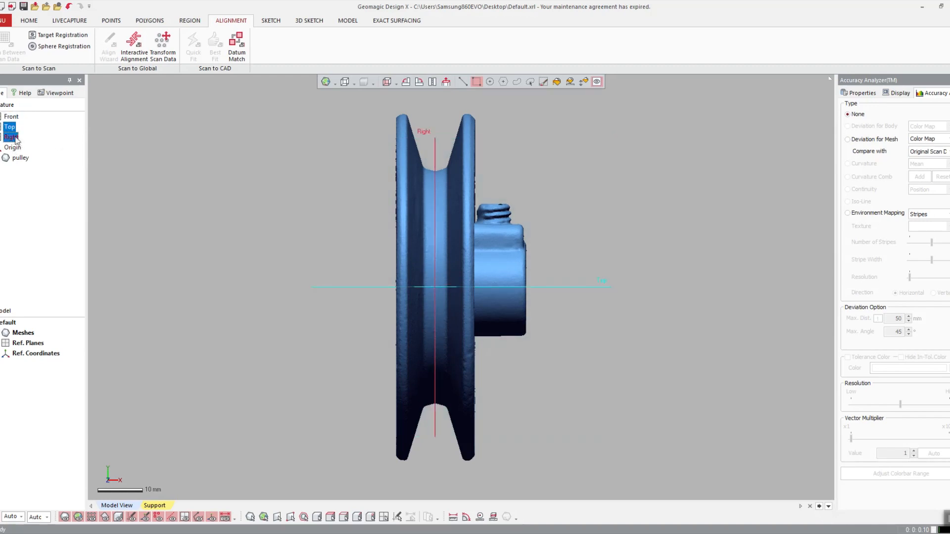
{"action": "left_click", "coordinate": [11, 117], "text": "ctrl"}
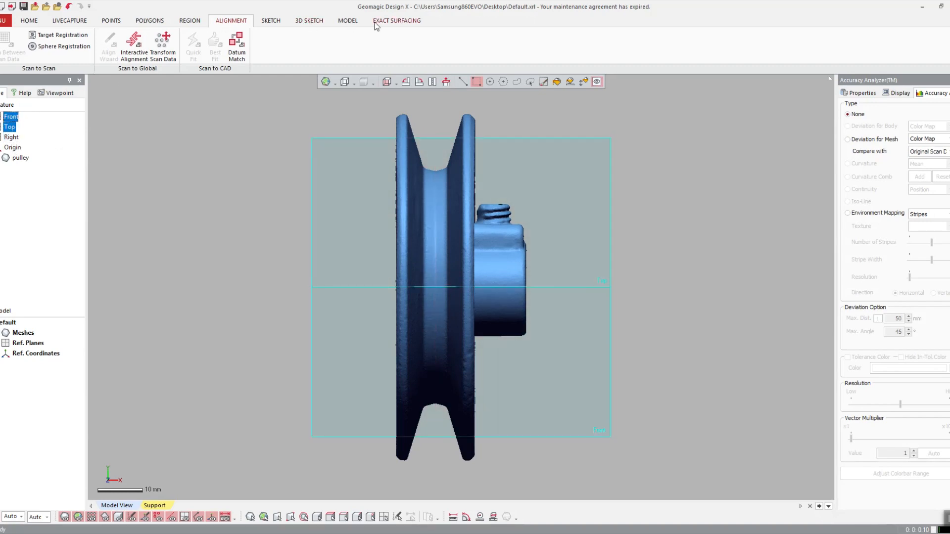
{"action": "left_click", "coordinate": [355, 23]}
{"action": "left_click", "coordinate": [315, 43]}
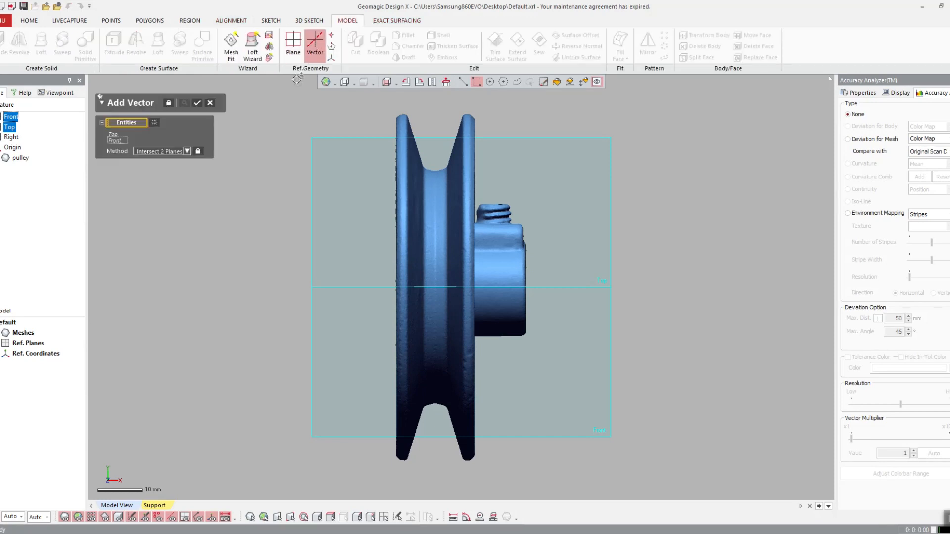
{"action": "key", "text": "Return"}
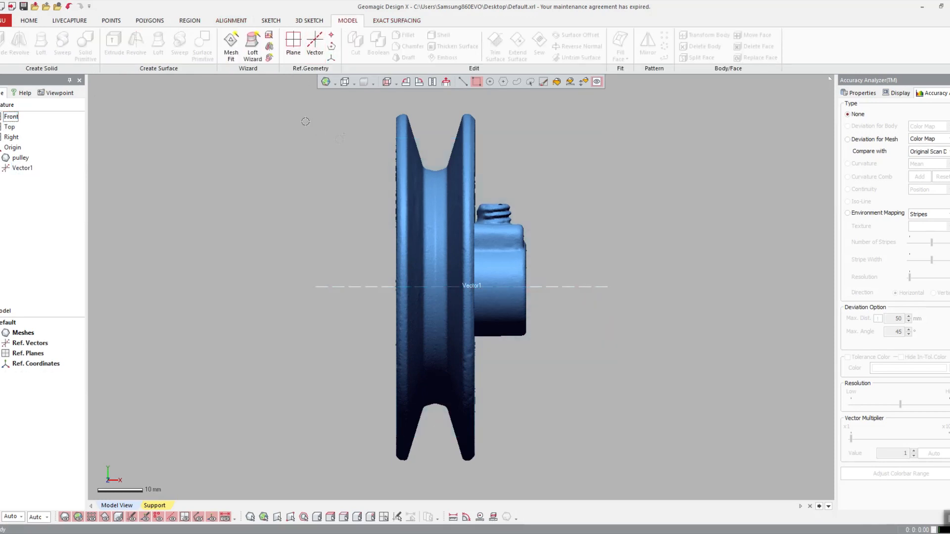
- Set up a rotational mesh sketch of the pulley, using Vector1 as central axis and Front as base plane
{"action": "right_click_drag", "start_coordinate": [306, 122], "coordinate": [482, 263]}
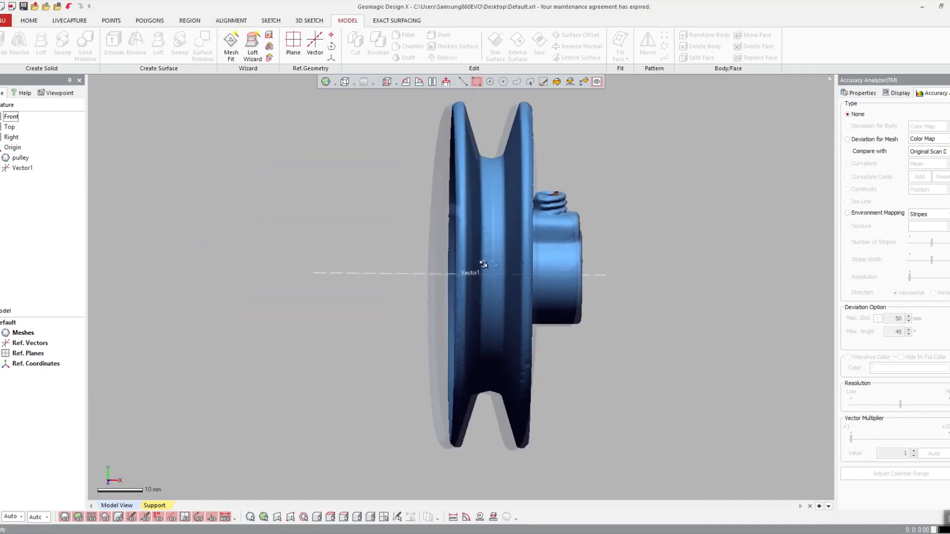
{"action": "left_click", "coordinate": [275, 23]}
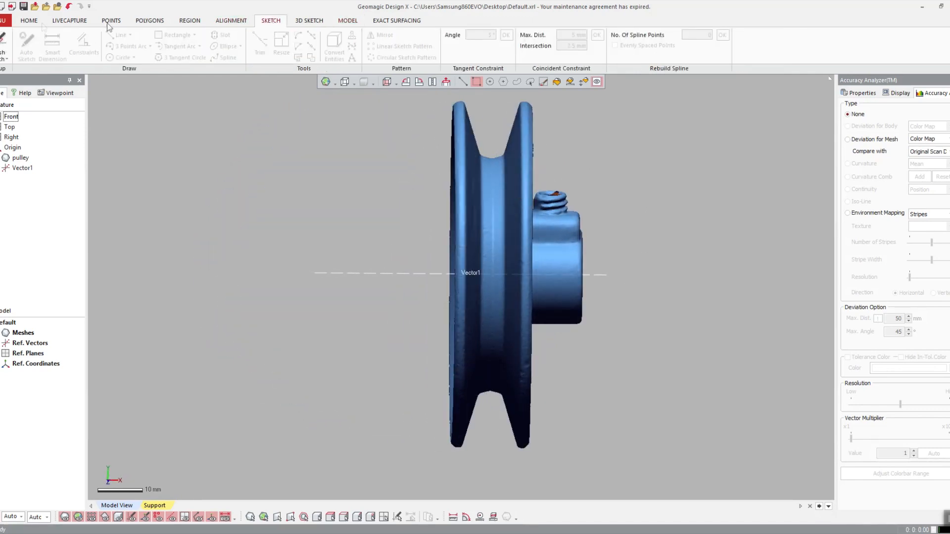
{"action": "left_click", "coordinate": [3, 54]}
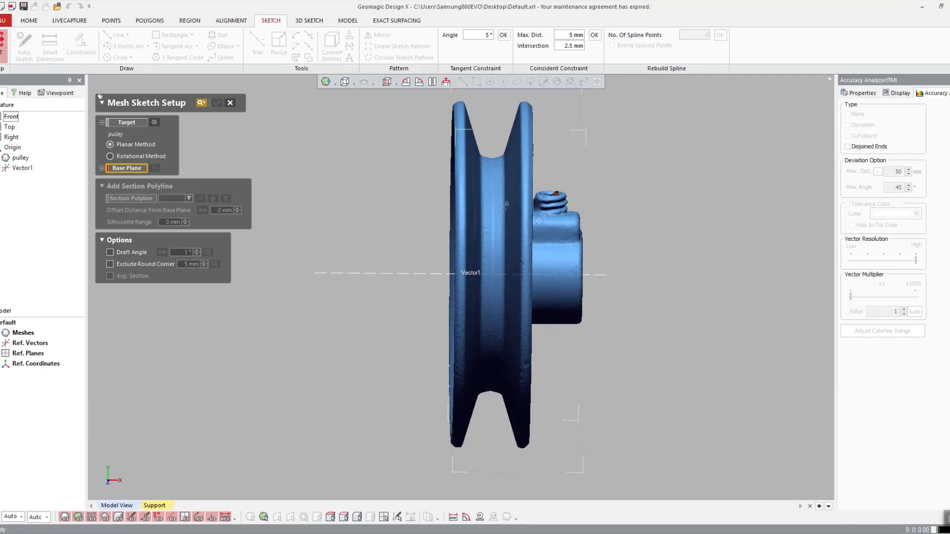
{"action": "scroll", "coordinate": [502, 209], "scroll_direction": "up", "scroll_amount": 3}
{"action": "left_click", "coordinate": [154, 161]}
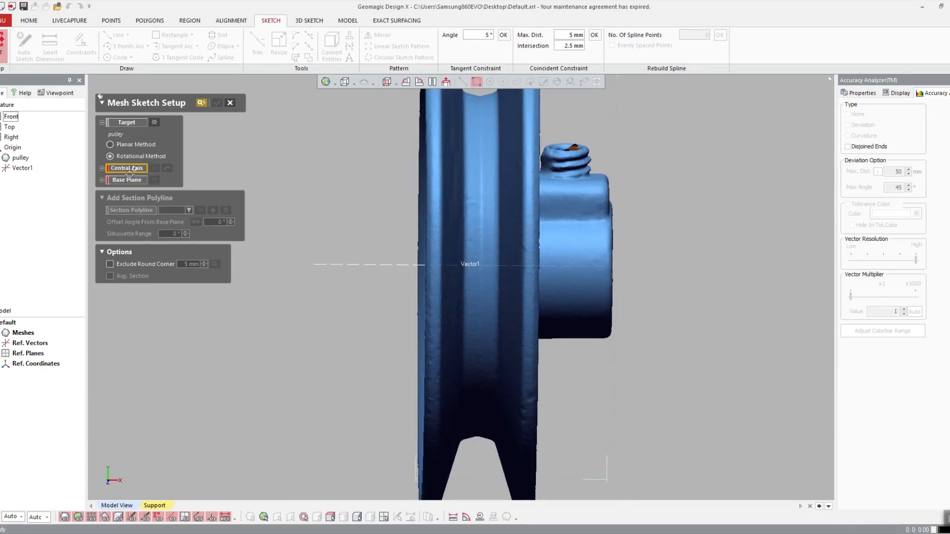
{"action": "left_click", "coordinate": [414, 271]}
{"action": "left_click", "coordinate": [12, 117]}
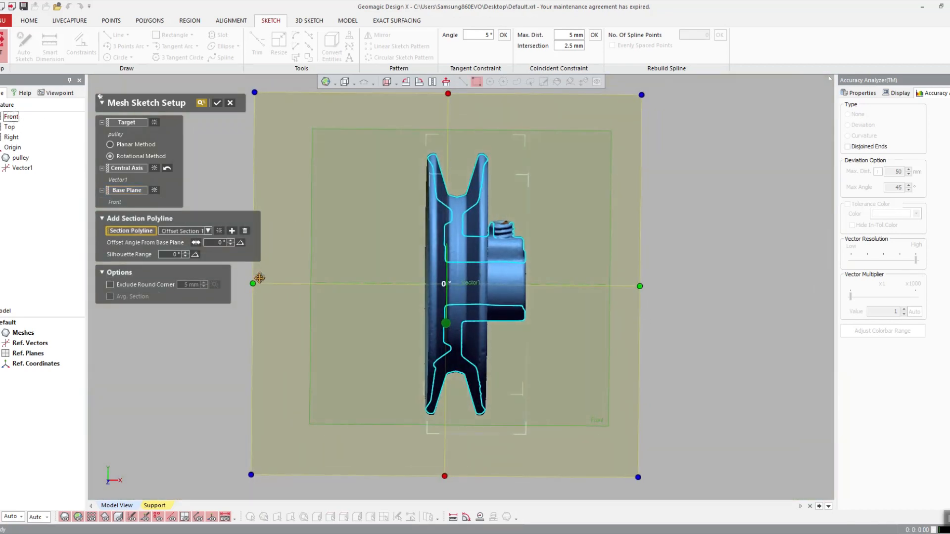
- Shrink the section area to fit closely around the pulley's upper half, from the rim to the central axis
{"action": "left_click_drag", "start_coordinate": [256, 271], "coordinate": [414, 267]}
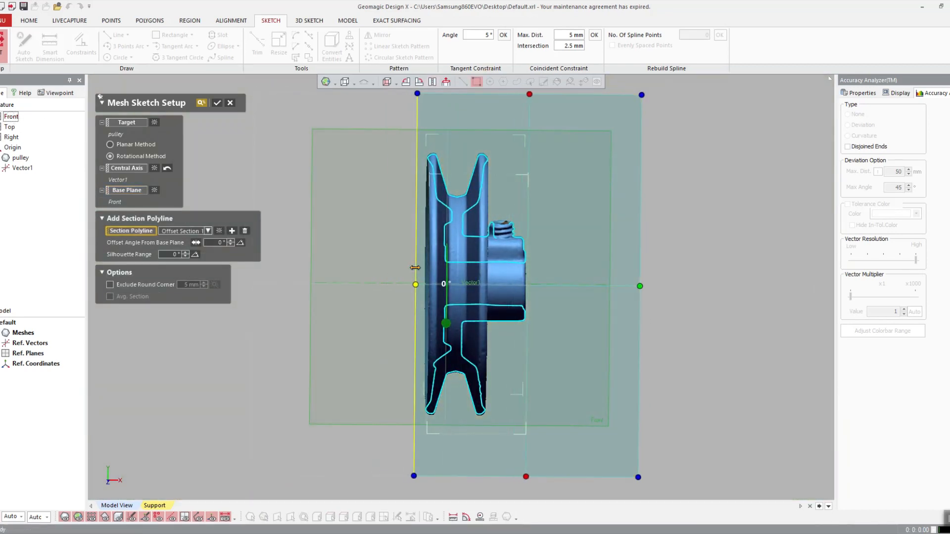
{"action": "left_click_drag", "start_coordinate": [640, 286], "coordinate": [530, 286]}
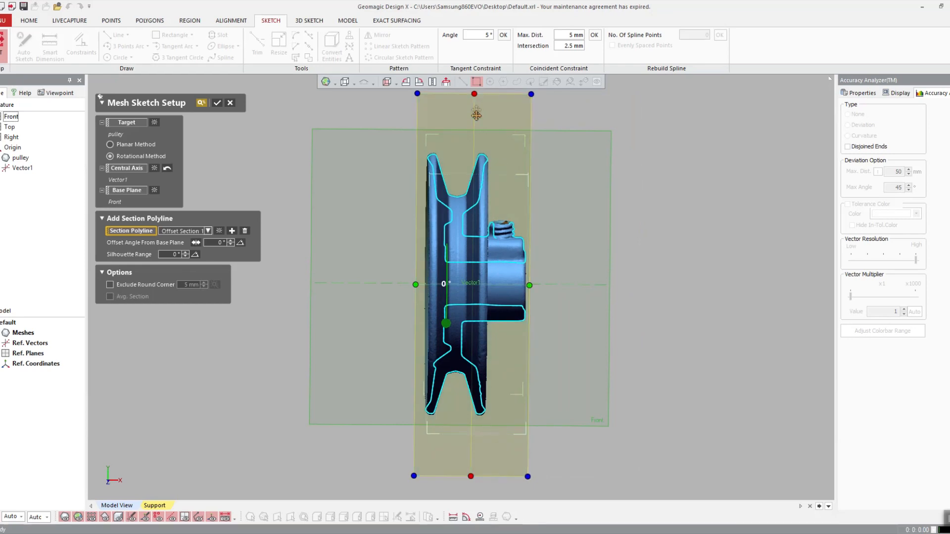
{"action": "left_click_drag", "start_coordinate": [476, 115], "coordinate": [477, 148]}
{"action": "left_click_drag", "start_coordinate": [461, 476], "coordinate": [499, 291]}
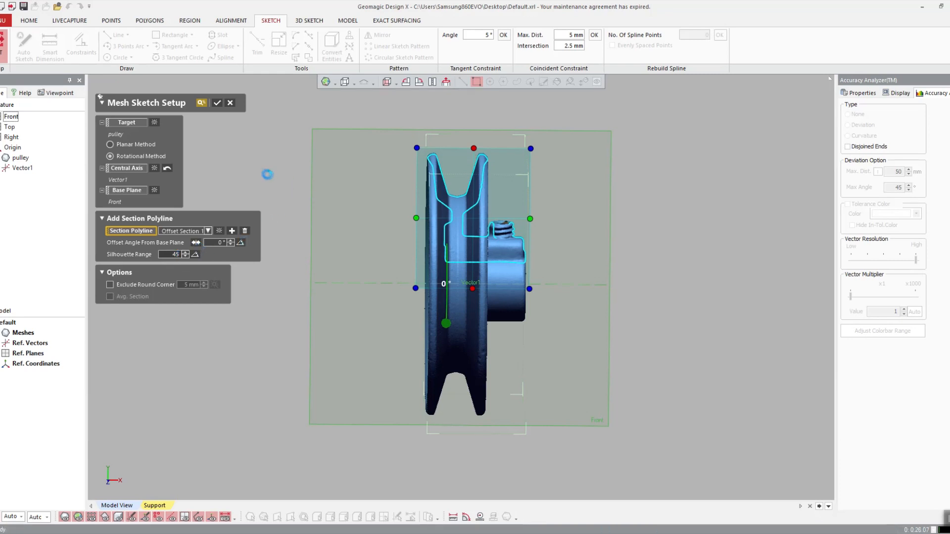
- Set the section's silhouette range to 50° and accept the mesh sketch setup
{"action": "scroll", "coordinate": [449, 329], "scroll_direction": "up", "scroll_amount": 5}
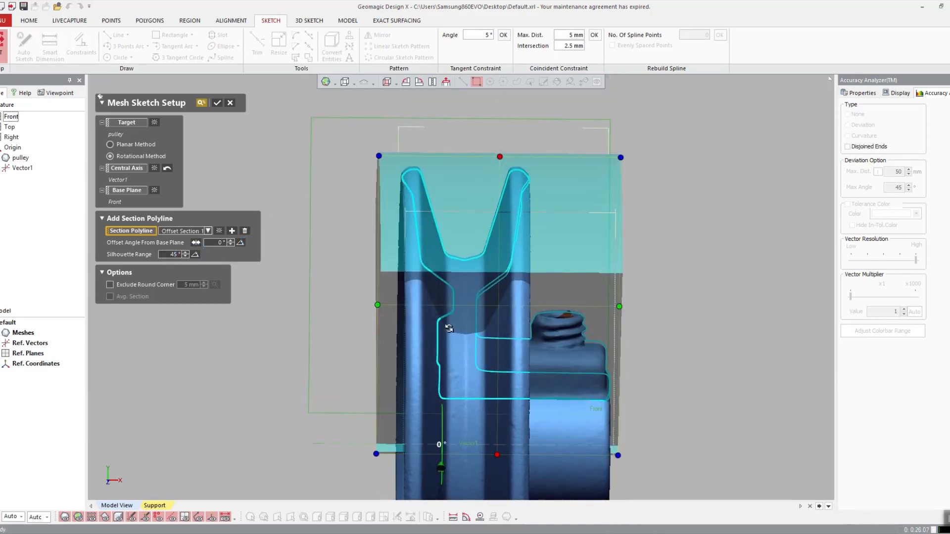
{"action": "right_click_drag", "start_coordinate": [449, 328], "coordinate": [445, 285]}
{"action": "scroll", "coordinate": [593, 351], "scroll_direction": "down", "scroll_amount": 4}
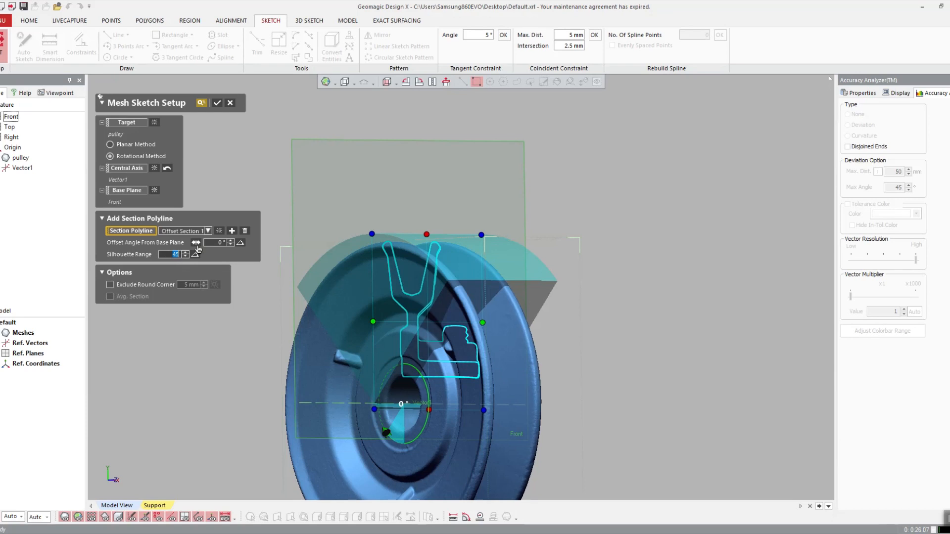
{"action": "type", "text": "50"}
{"action": "key", "text": "Return"}
{"action": "key", "text": "Return"}
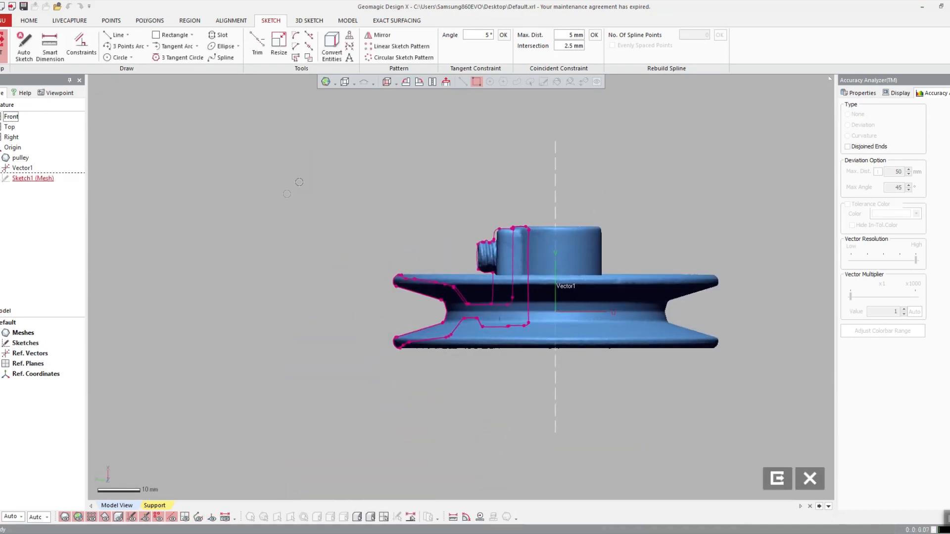
- Sketch a horizontal construction line about 38 mm long from the origin through the groove's middle, and extend its outer end slightly past the rim
{"action": "scroll", "coordinate": [392, 288], "scroll_direction": "up", "scroll_amount": 8}
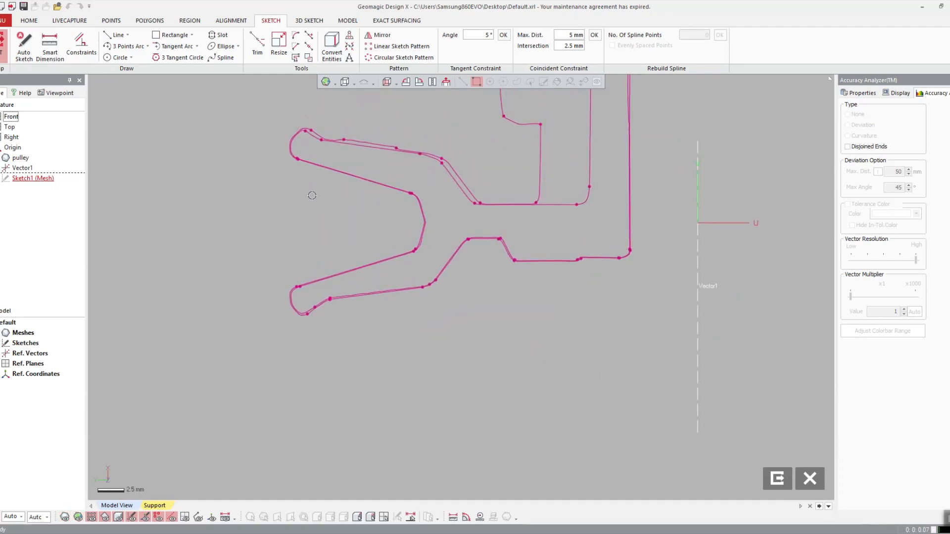
{"action": "left_click", "coordinate": [117, 35]}
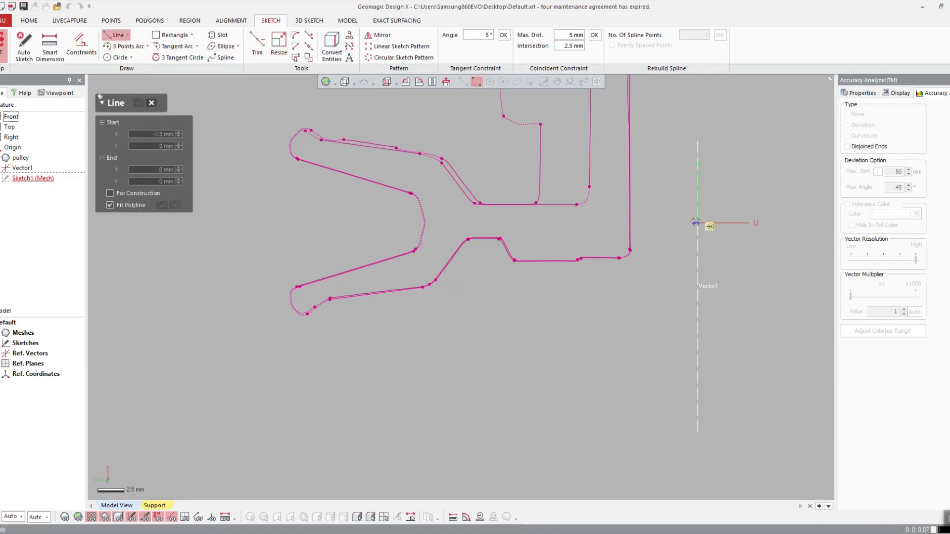
{"action": "left_click", "coordinate": [696, 222]}
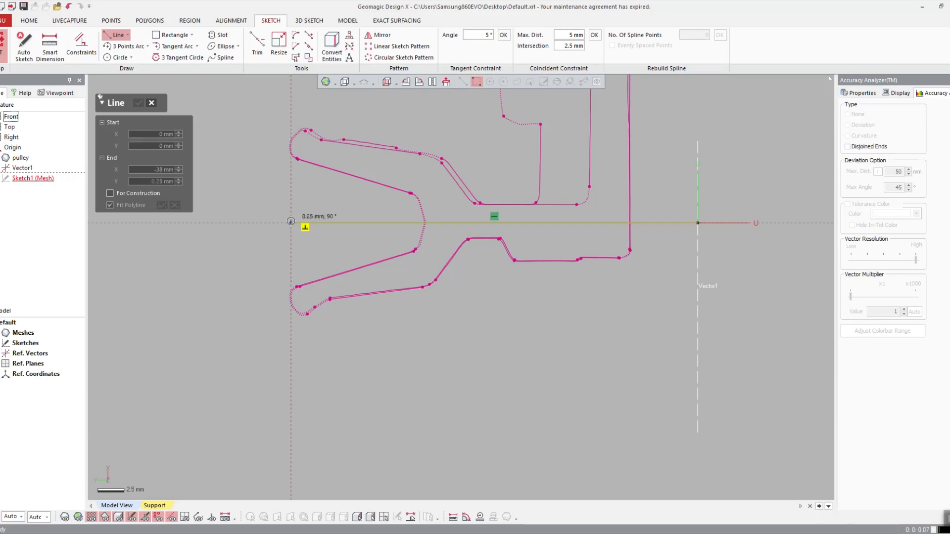
{"action": "key", "text": "Escape"}
{"action": "double_click", "coordinate": [340, 223]}
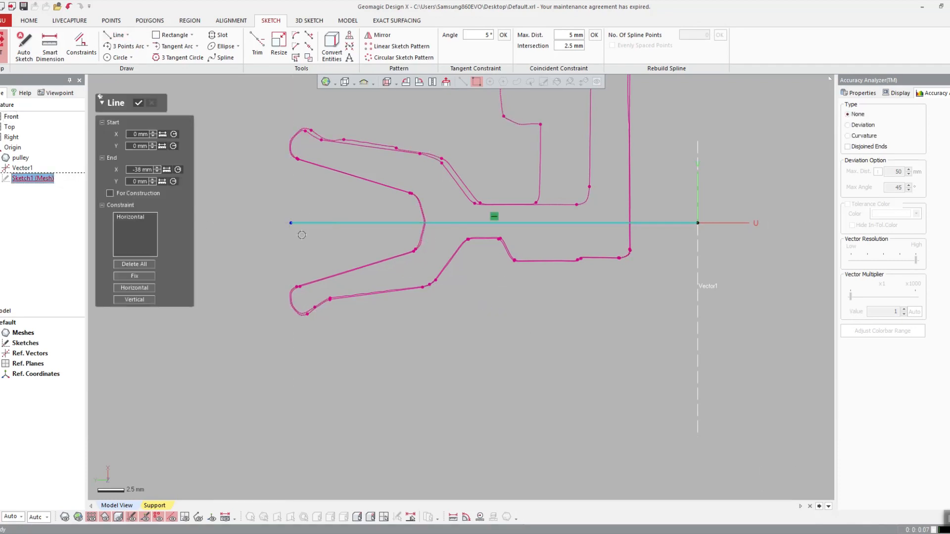
{"action": "left_click", "coordinate": [456, 126]}
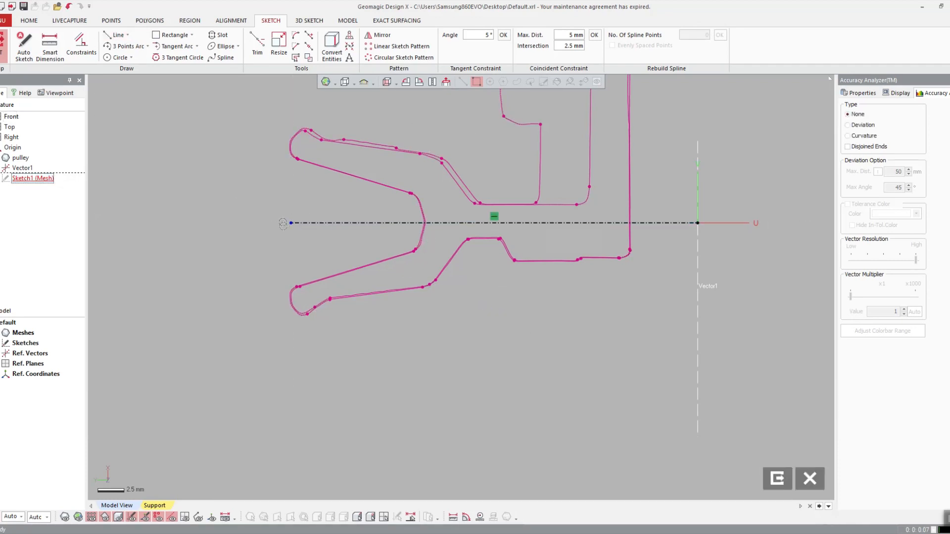
{"action": "left_click_drag", "start_coordinate": [291, 225], "coordinate": [282, 224]}
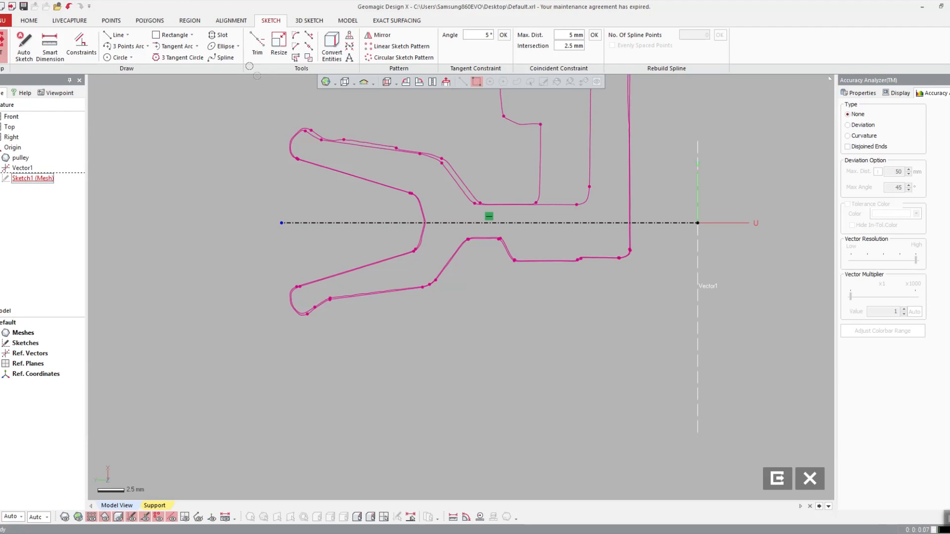
- Fit a line to the section polyline along the lower flank of the V-groove
{"action": "left_click", "coordinate": [117, 37]}
{"action": "left_click_drag", "start_coordinate": [399, 259], "coordinate": [303, 281]}
{"action": "key", "text": "Return"}
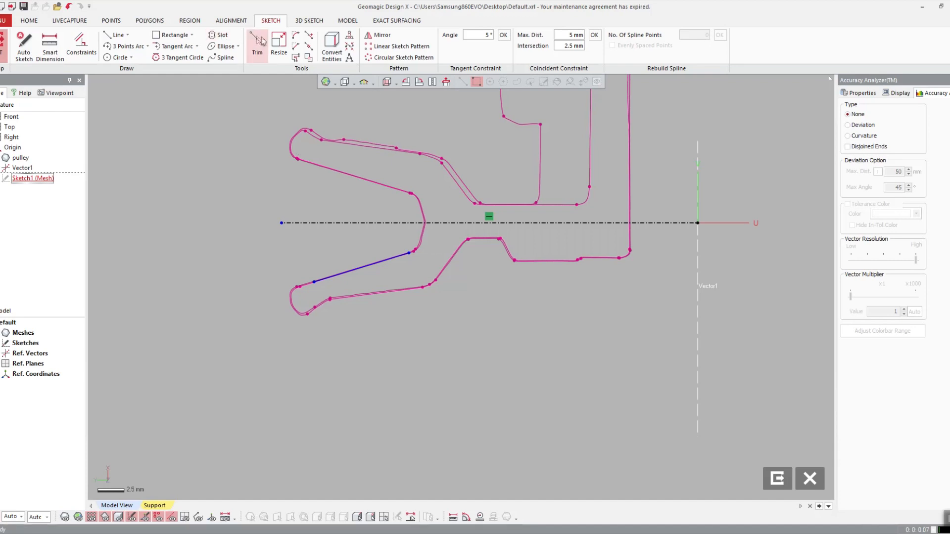
- Dimension the angle between the construction centerline and the lower flank line, and set it to 17°
{"action": "left_click", "coordinate": [50, 47]}
{"action": "left_click", "coordinate": [374, 222]}
{"action": "left_click", "coordinate": [365, 266]}
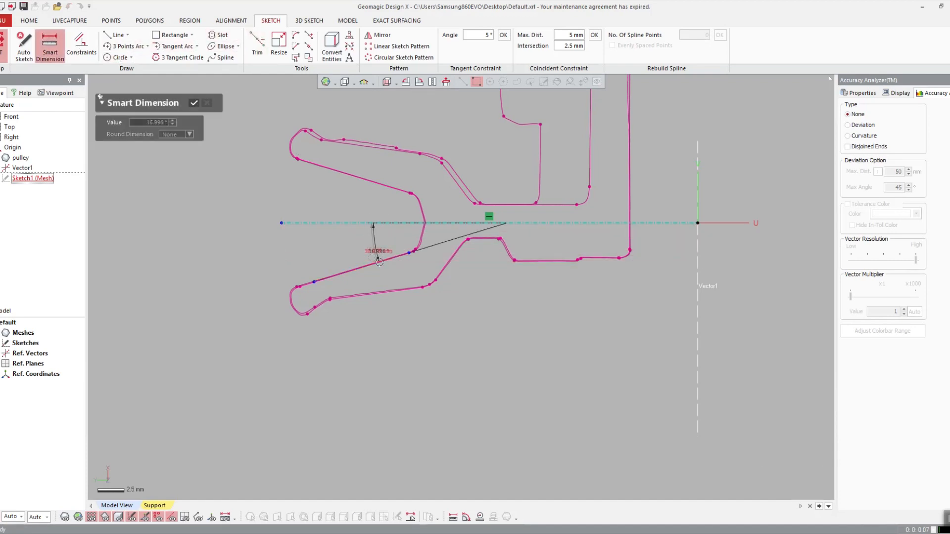
{"action": "left_click", "coordinate": [357, 254]}
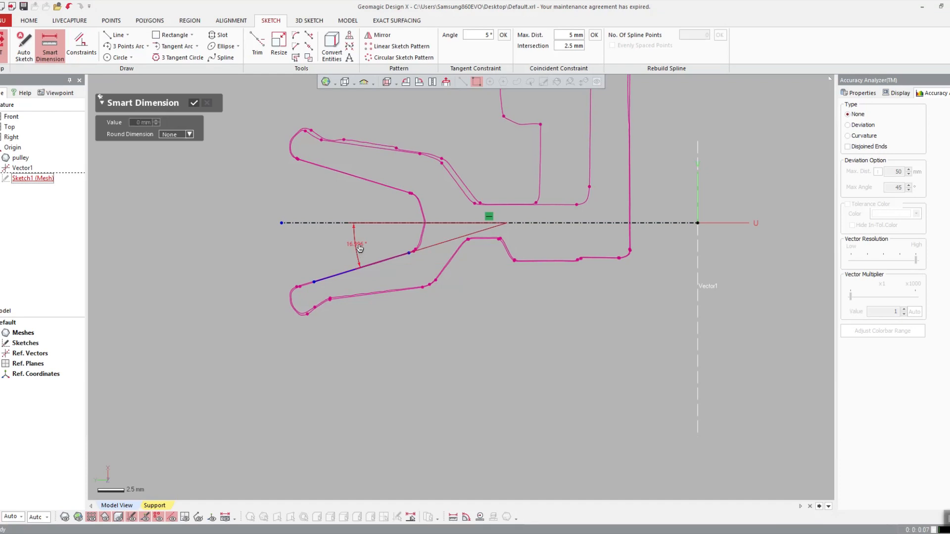
{"action": "double_click", "coordinate": [363, 244]}
{"action": "type", "text": "17"}
{"action": "key", "text": "Return"}
{"action": "key", "text": "Escape"}
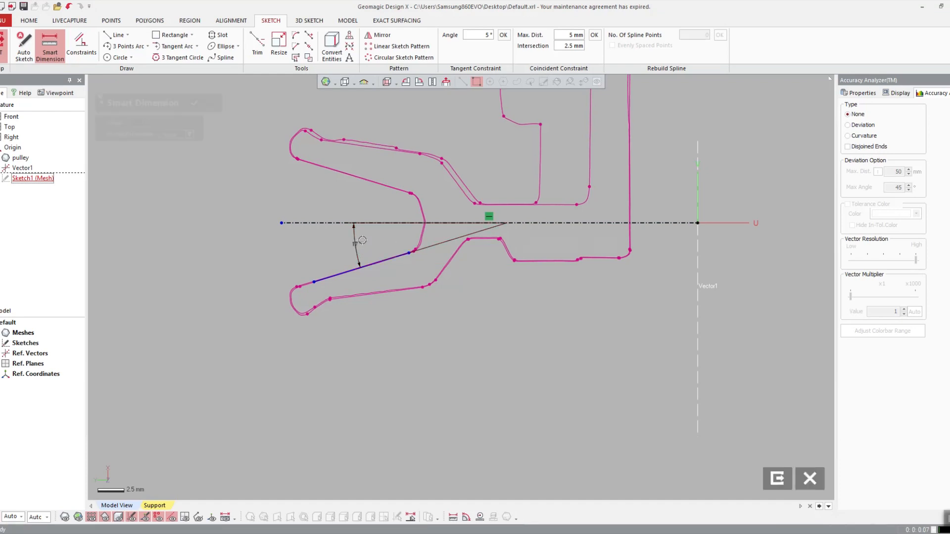
- Extend the lower flank line at both ends, beyond the rim and past the groove floor
{"action": "left_click_drag", "start_coordinate": [315, 282], "coordinate": [248, 301]}
{"action": "left_click_drag", "start_coordinate": [409, 252], "coordinate": [440, 243]}
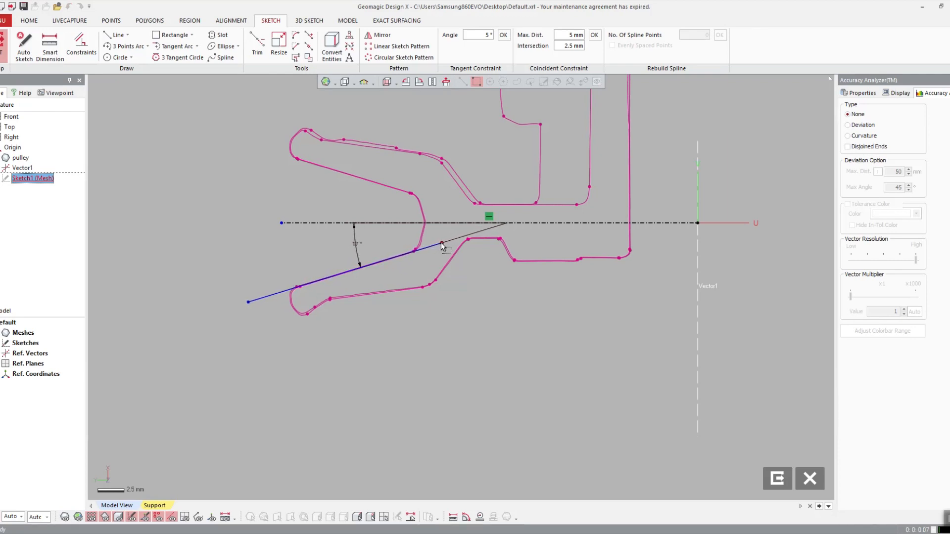
- Fit a line to the section polyline along the outer face of the lower groove flange
{"action": "left_click", "coordinate": [487, 185]}
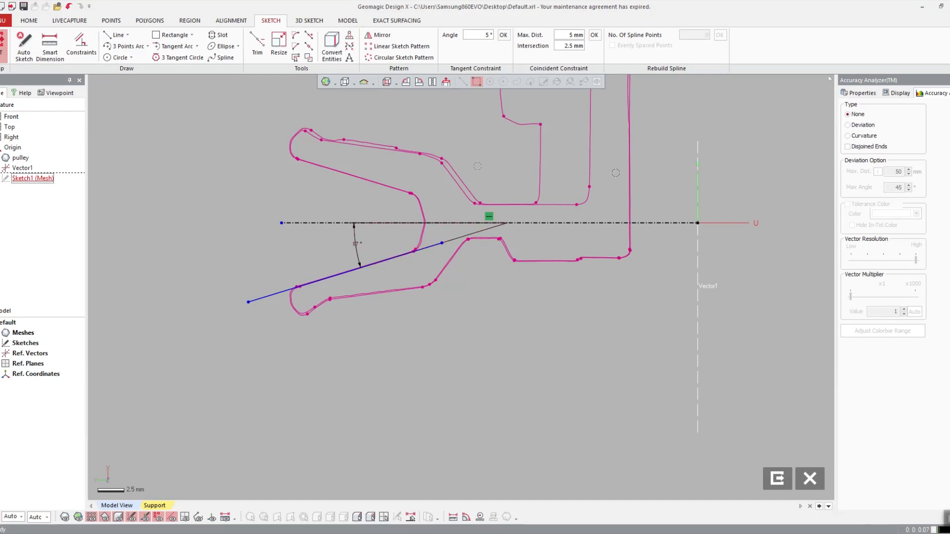
{"action": "left_click", "coordinate": [123, 36]}
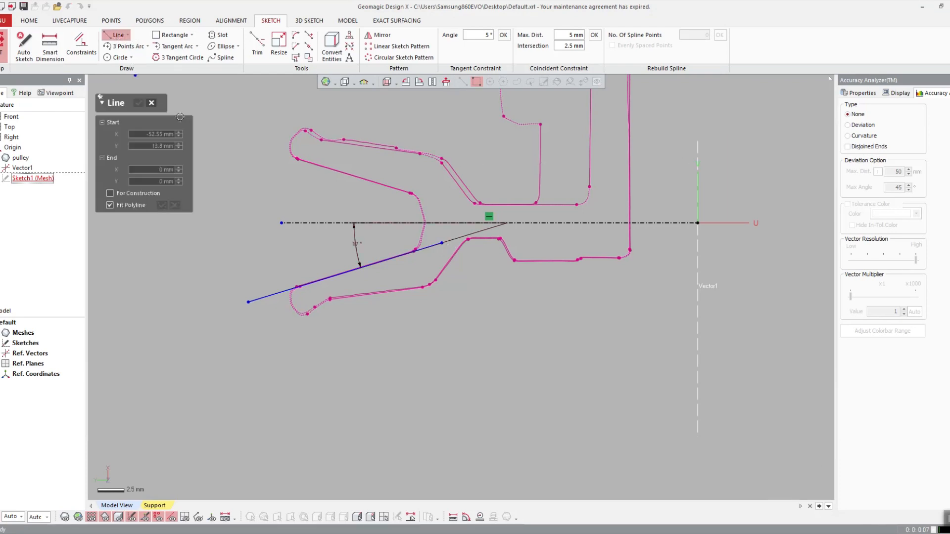
{"action": "left_click_drag", "start_coordinate": [371, 284], "coordinate": [360, 309]}
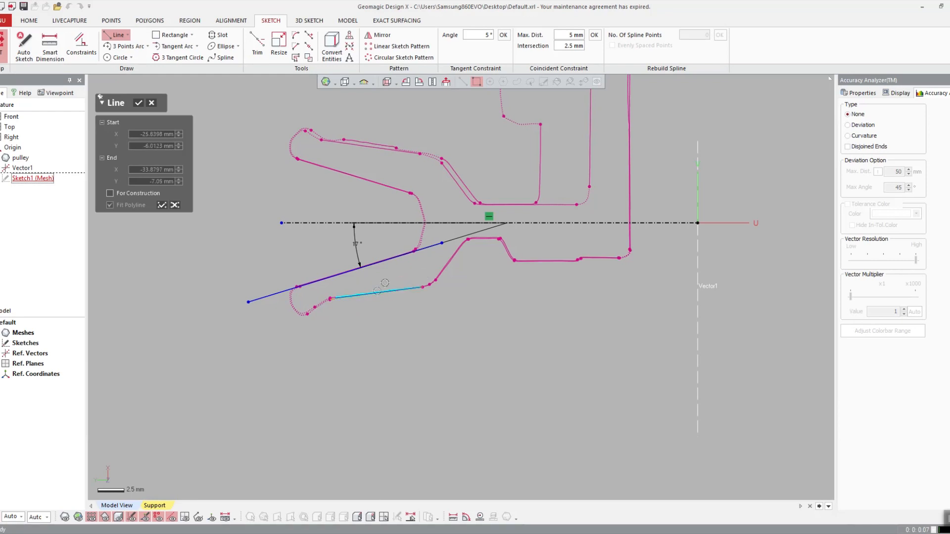
{"action": "key", "text": "Return"}
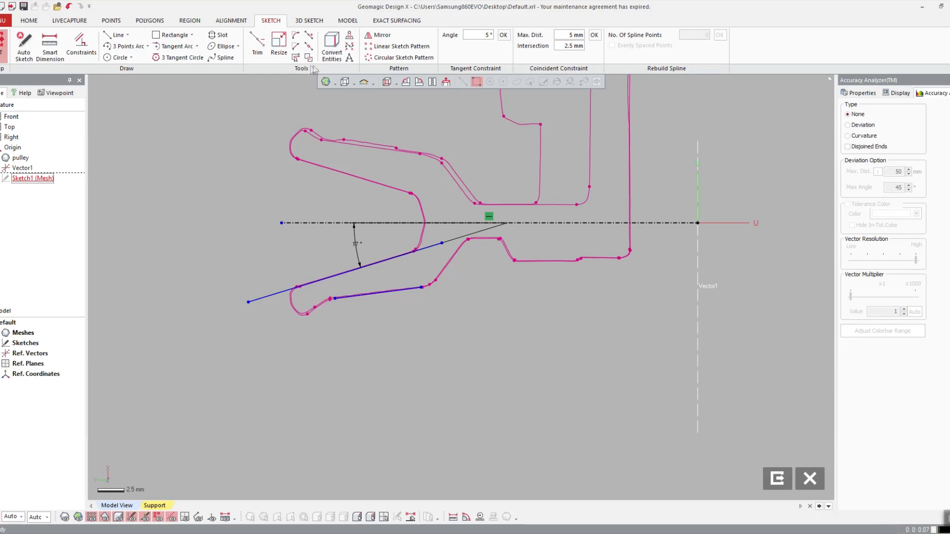
- Fix the lower V-groove flank line in place and remove its 17° angle dimension
{"action": "double_click", "coordinate": [399, 257]}
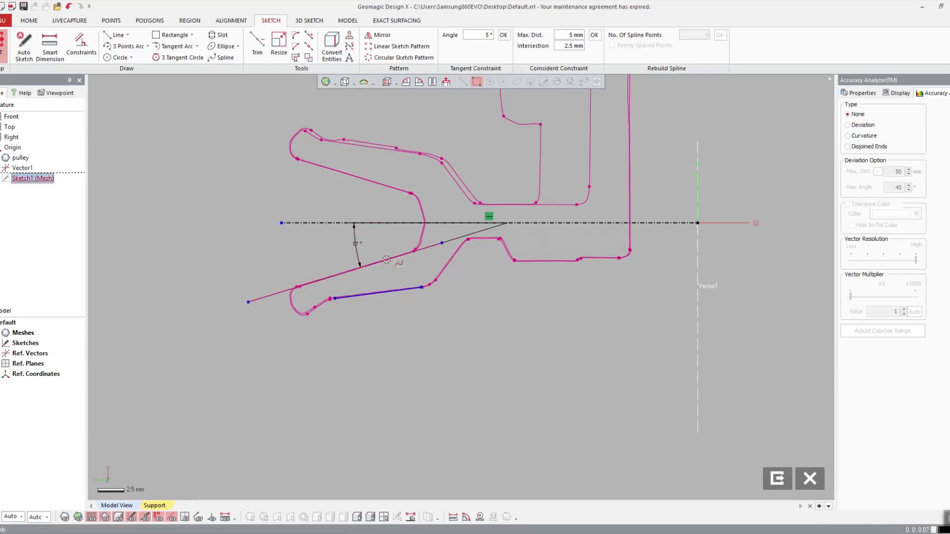
{"action": "left_click", "coordinate": [131, 276]}
{"action": "key", "text": "Return"}
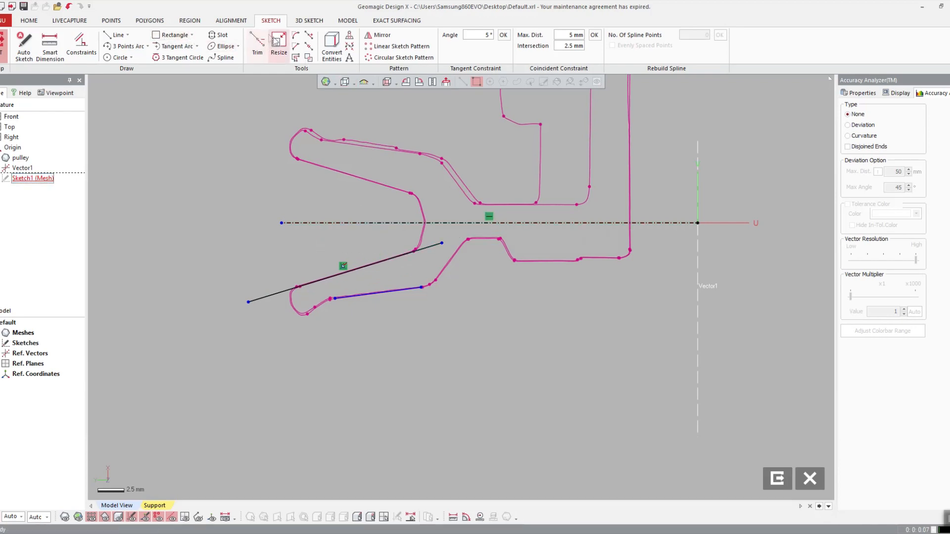
- Dimension the angle between the lower flank line and the flange's outer-face line as 10°, and extend the outer-face line inward past the web
{"action": "left_click", "coordinate": [50, 47]}
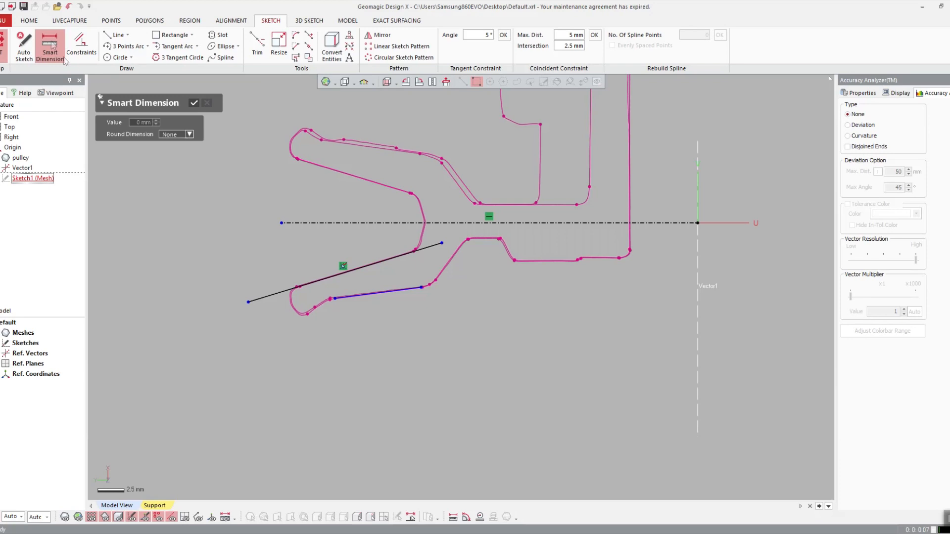
{"action": "left_click", "coordinate": [379, 292]}
{"action": "left_click", "coordinate": [375, 266]}
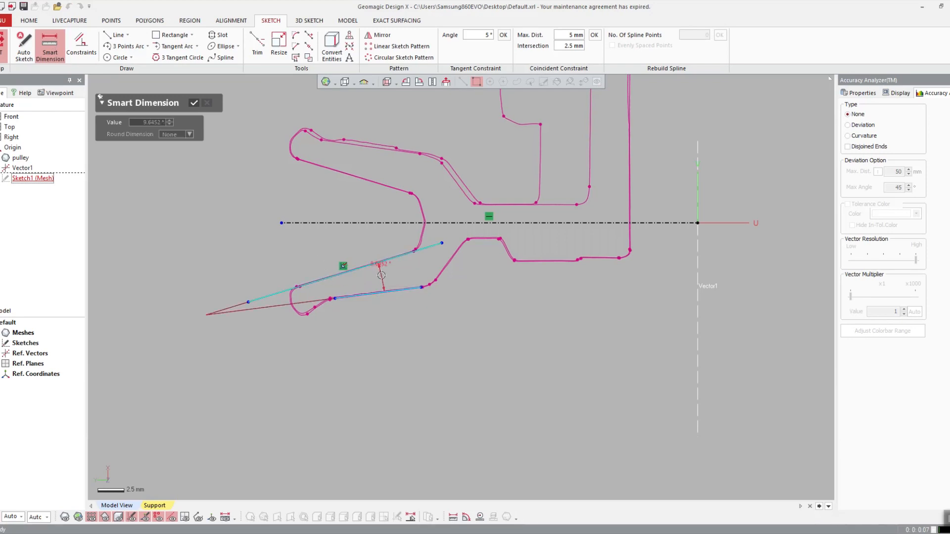
{"action": "left_click", "coordinate": [385, 270]}
{"action": "type", "text": "10"}
{"action": "key", "text": "Return"}
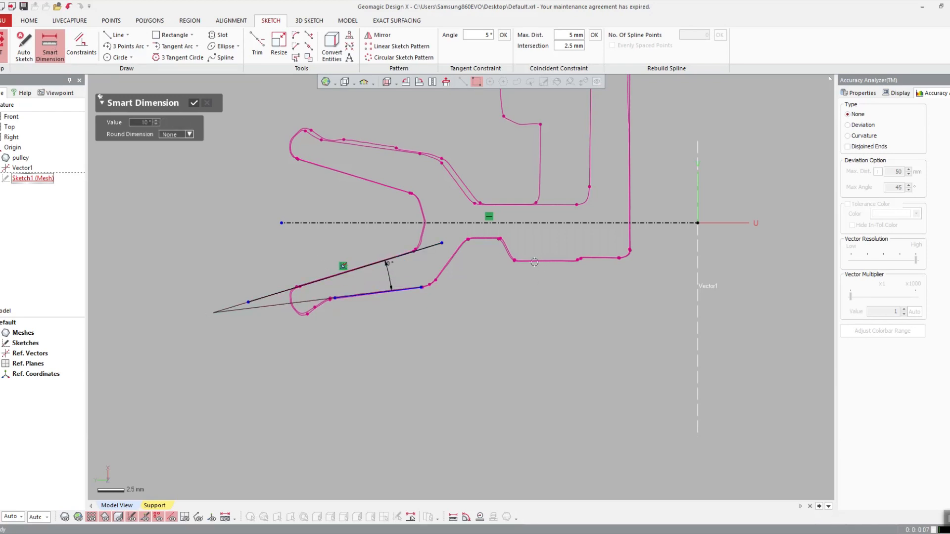
{"action": "left_click_drag", "start_coordinate": [424, 287], "coordinate": [481, 283]}
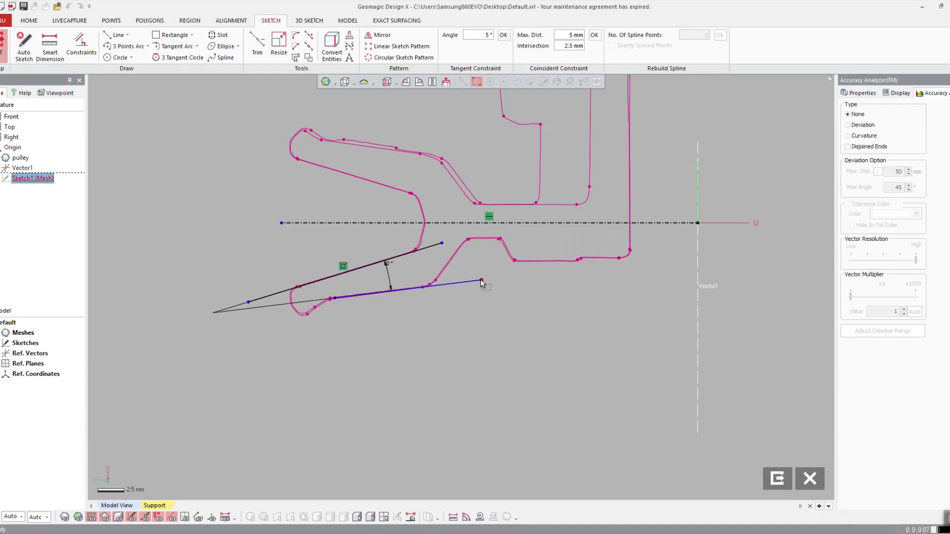
- Fix the flange's outer-face line in place and delete the 10° angle dimension
{"action": "left_click", "coordinate": [424, 287]}
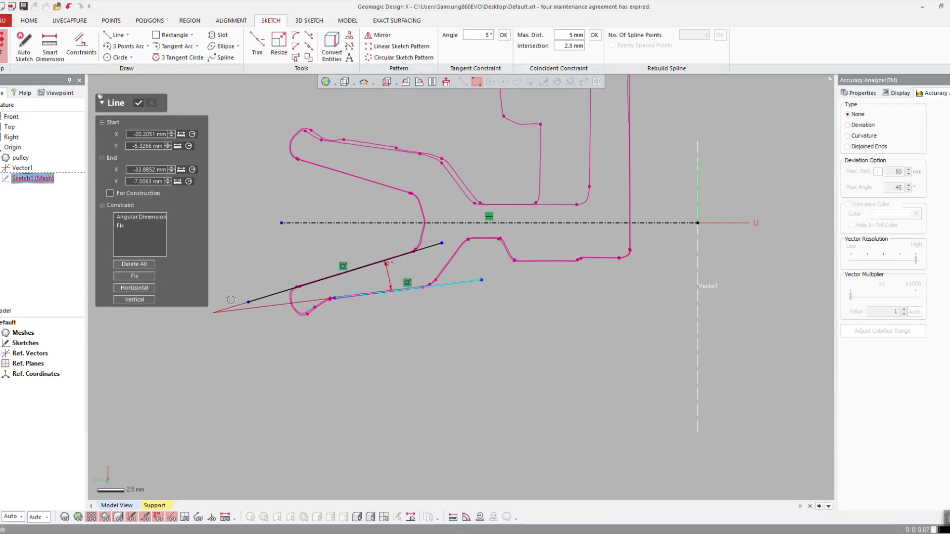
{"action": "left_click", "coordinate": [262, 308]}
{"action": "left_click", "coordinate": [369, 203]}
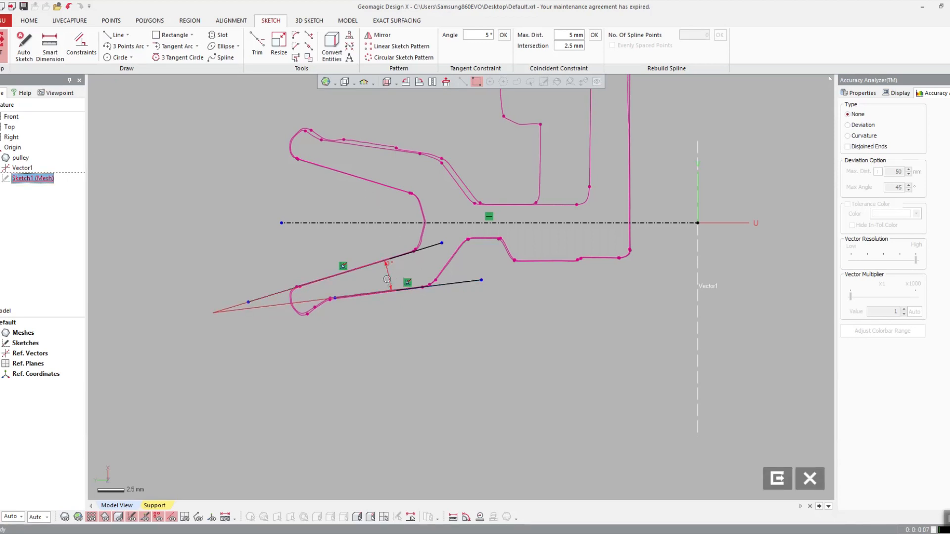
{"action": "key", "text": "Delete"}
- Sketch a vertical line, align it with the bore wall of the section, and stretch its lower end well past the hub face
{"action": "mouse_move", "coordinate": [467, 236]}
{"action": "middle_mouse_down"}
{"action": "mouse_move", "coordinate": [414, 257]}
{"action": "mouse_move", "coordinate": [382, 302]}
{"action": "middle_mouse_up"}
{"action": "scroll", "coordinate": [381, 307], "scroll_direction": "up", "scroll_amount": 3}
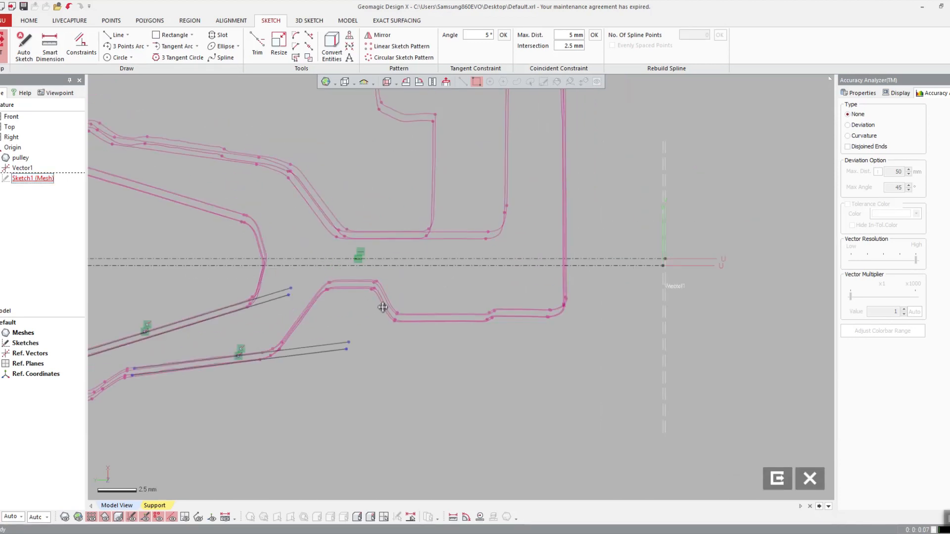
{"action": "scroll", "coordinate": [409, 254], "scroll_direction": "down", "scroll_amount": 3}
{"action": "middle_click_drag", "start_coordinate": [409, 254], "coordinate": [392, 272]}
{"action": "scroll", "coordinate": [525, 213], "scroll_direction": "up", "scroll_amount": 2}
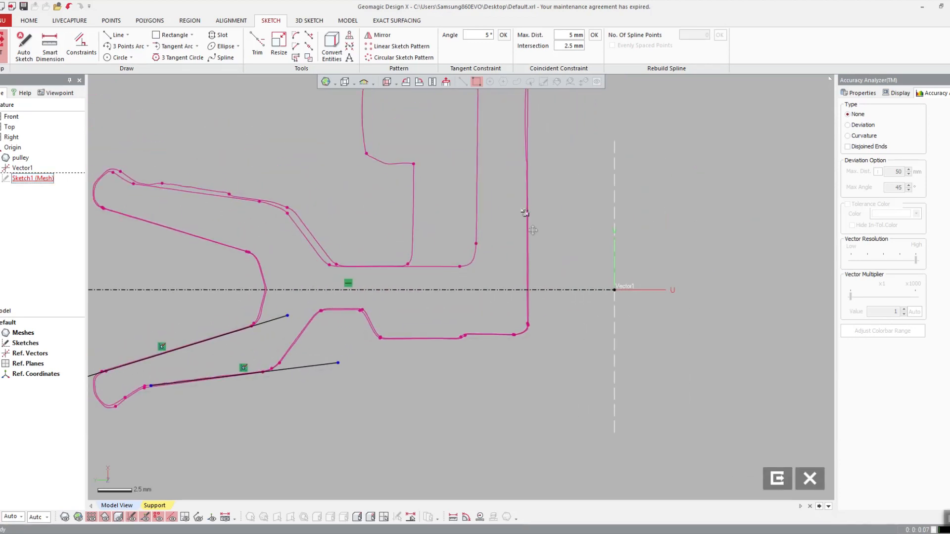
{"action": "left_click", "coordinate": [116, 35]}
{"action": "left_click", "coordinate": [557, 204]}
{"action": "key", "text": "Escape"}
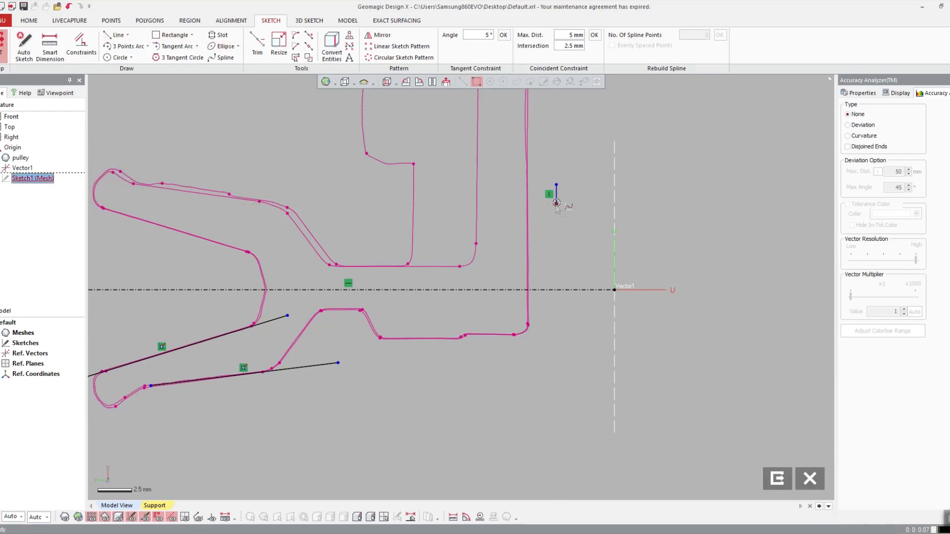
{"action": "mouse_move", "coordinate": [557, 204]}
{"action": "left_mouse_down"}
{"action": "mouse_move", "coordinate": [542, 416]}
{"action": "mouse_move", "coordinate": [528, 429]}
{"action": "left_mouse_up"}
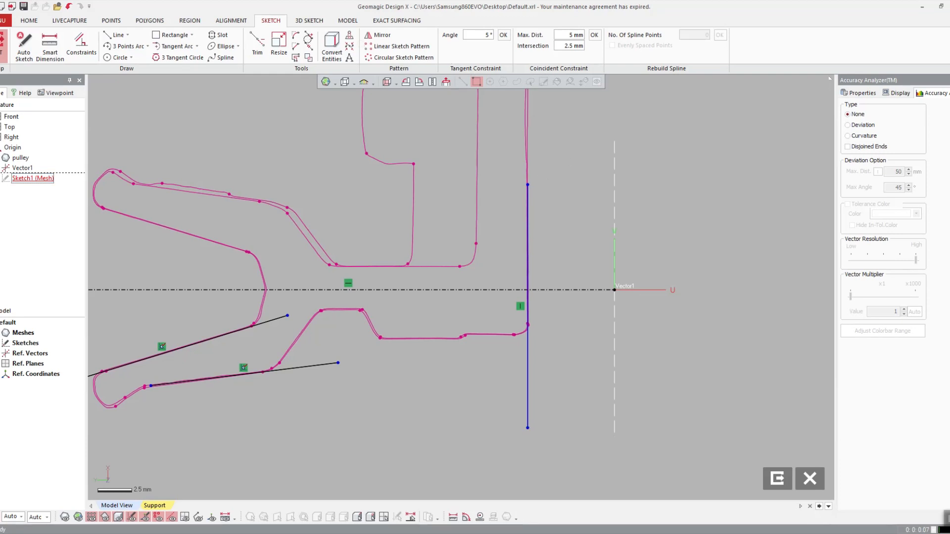
- Dimension the distance between the vertical bore line and the revolution axis, and set it to 6.35 mm
{"action": "left_click", "coordinate": [52, 46]}
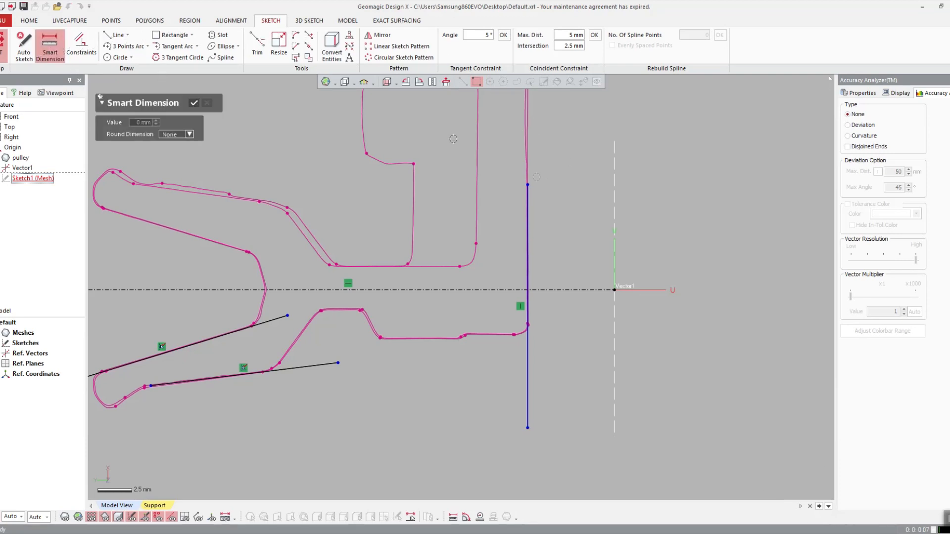
{"action": "left_click", "coordinate": [527, 200]}
{"action": "left_click", "coordinate": [614, 208]}
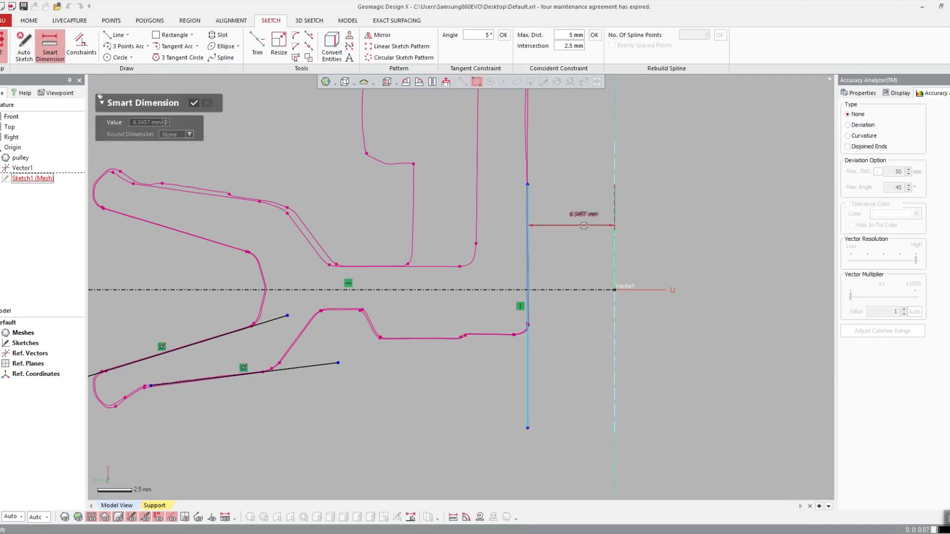
{"action": "left_click", "coordinate": [584, 225]}
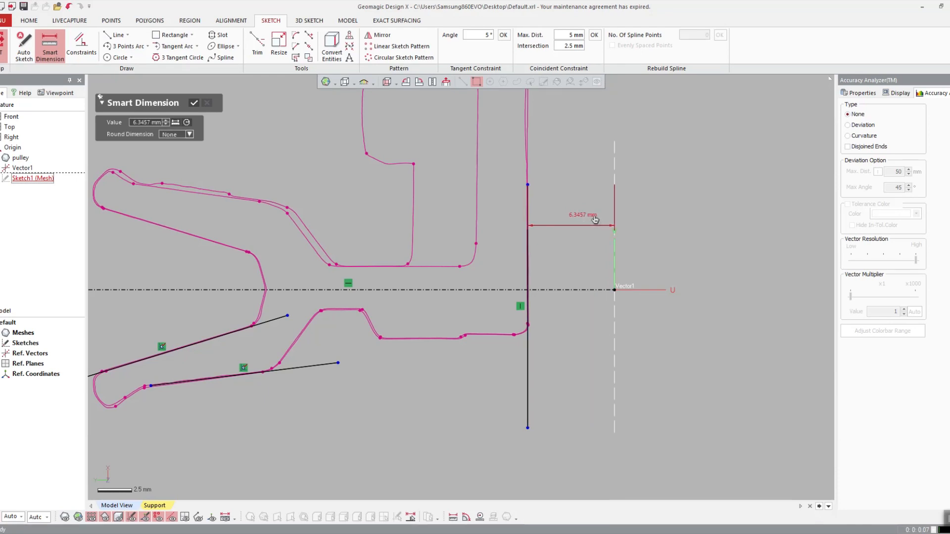
{"action": "double_click", "coordinate": [584, 216]}
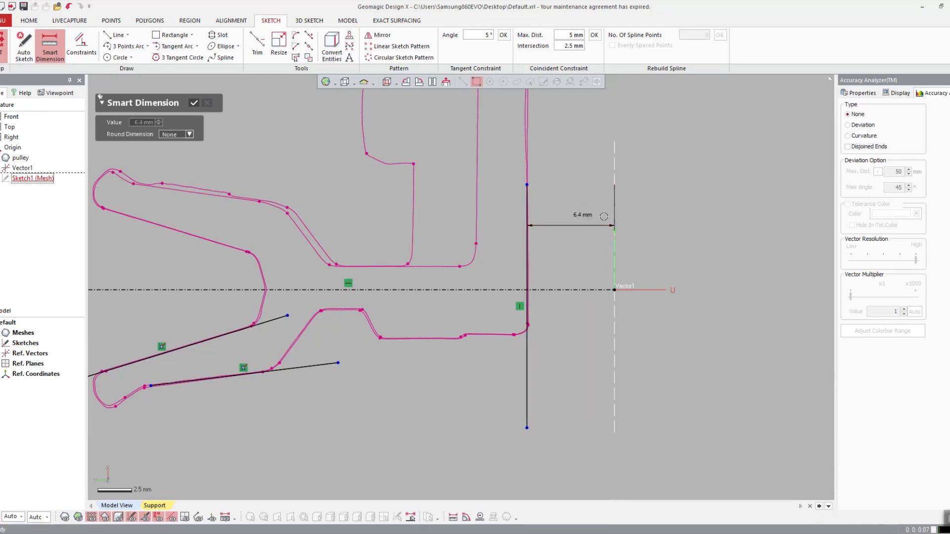
{"action": "double_click", "coordinate": [574, 224]}
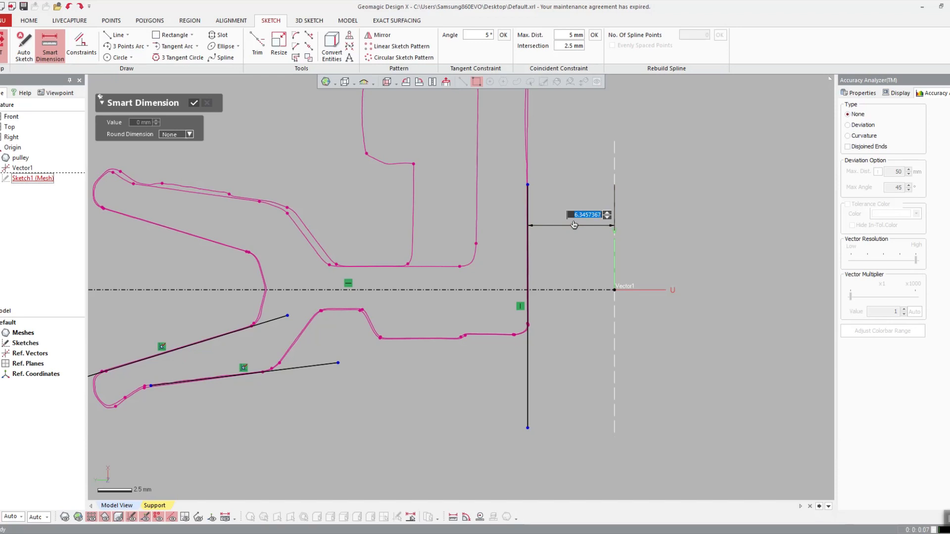
{"action": "type", "text": "6.35"}
{"action": "key", "text": "Return"}
- Check the bore dimension against the 25.4 inch conversion factor in the calculator, and close it
{"action": "key", "text": "XF86Calculator"}
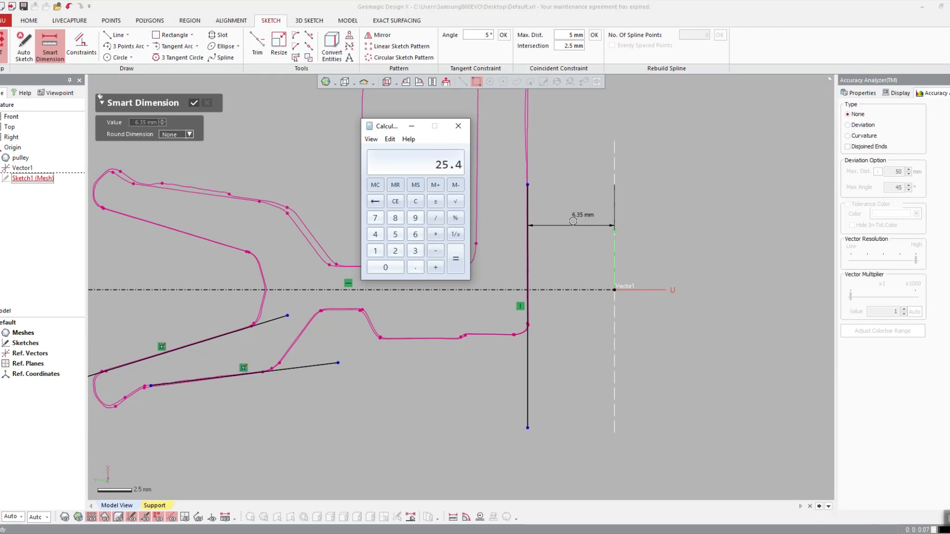
{"action": "key", "text": "Return"}
{"action": "left_click", "coordinate": [458, 125]}
{"action": "key", "text": "Escape"}
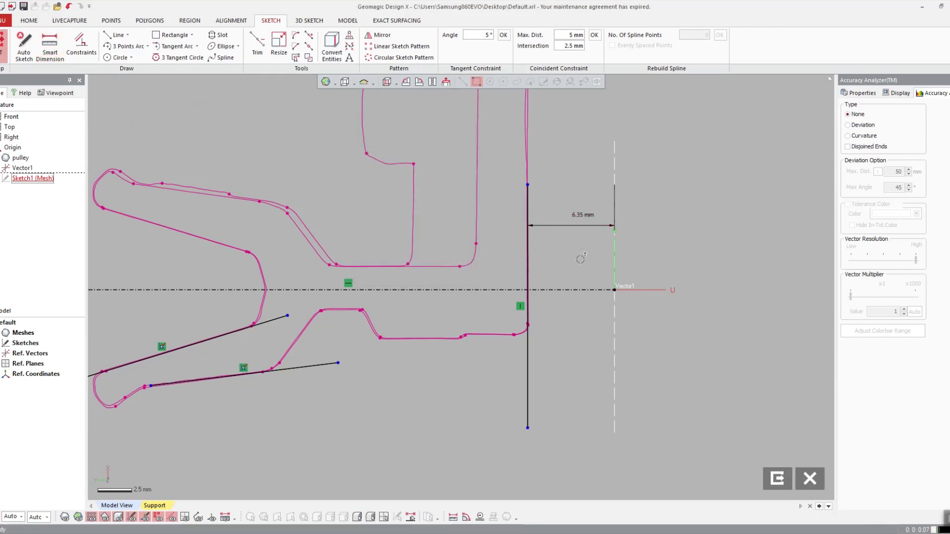
- Sketch a horizontal line from the bore line's lower end and move it up onto the hub's lower end face
{"action": "middle_click_drag", "start_coordinate": [550, 284], "coordinate": [565, 146]}
{"action": "left_click", "coordinate": [115, 34]}
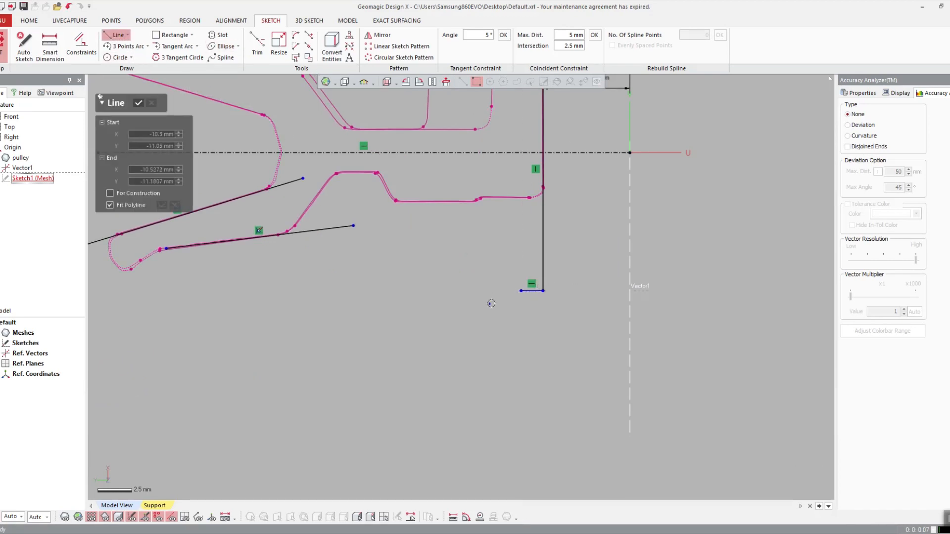
{"action": "key", "text": "Escape"}
{"action": "left_click_drag", "start_coordinate": [387, 184], "coordinate": [412, 186]}
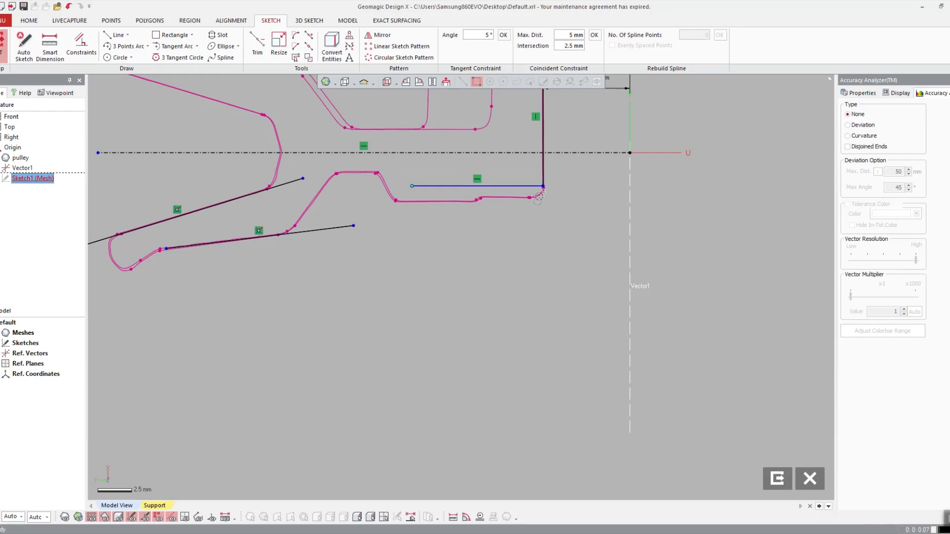
{"action": "scroll", "coordinate": [538, 196], "scroll_direction": "up", "scroll_amount": 5}
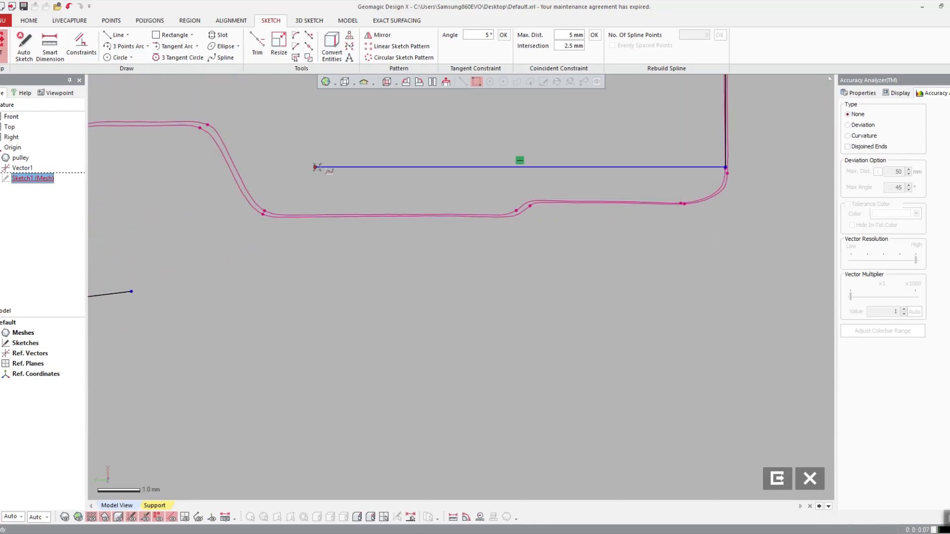
{"action": "left_click_drag", "start_coordinate": [315, 167], "coordinate": [372, 203]}
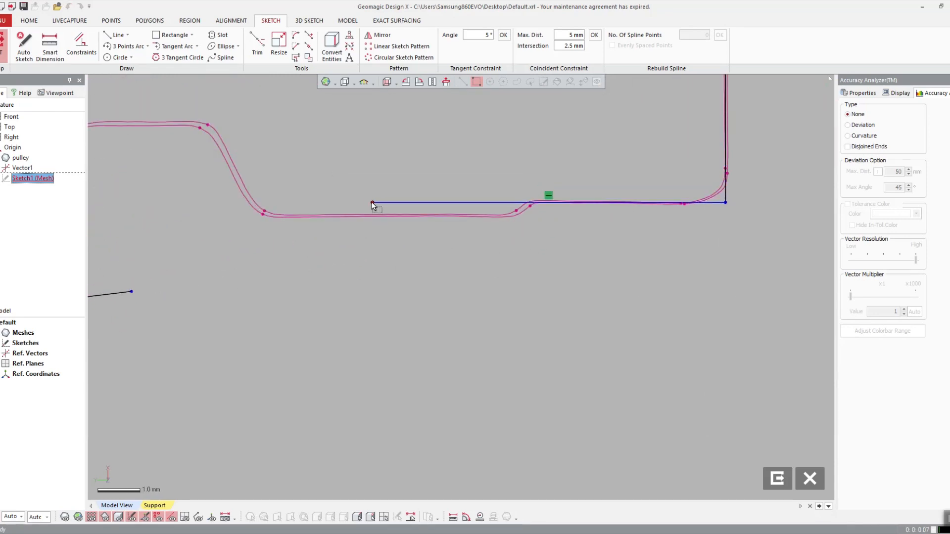
{"action": "scroll", "coordinate": [464, 149], "scroll_direction": "down", "scroll_amount": 5}
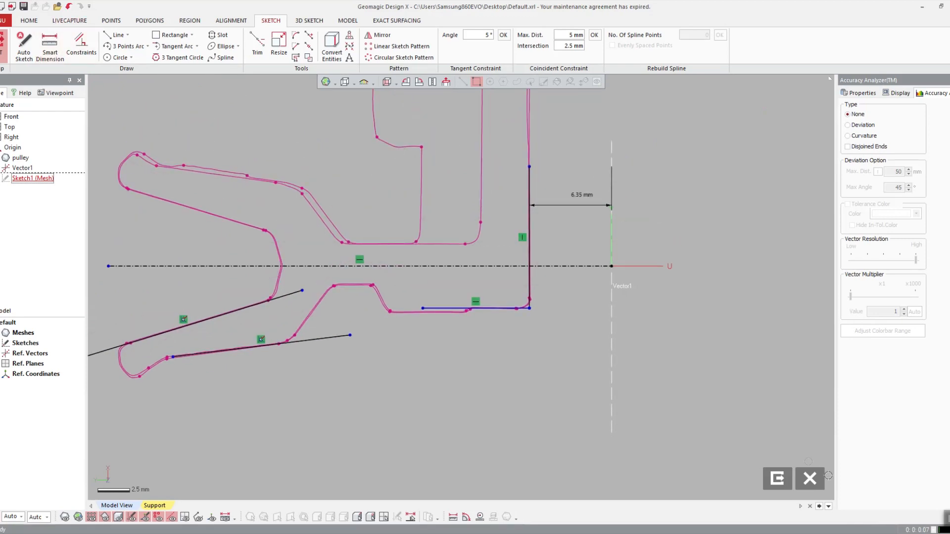
- Exit the sketch, set the default measure length unit to inches in the preferences, and reopen the mesh sketch
{"action": "left_click", "coordinate": [778, 479]}
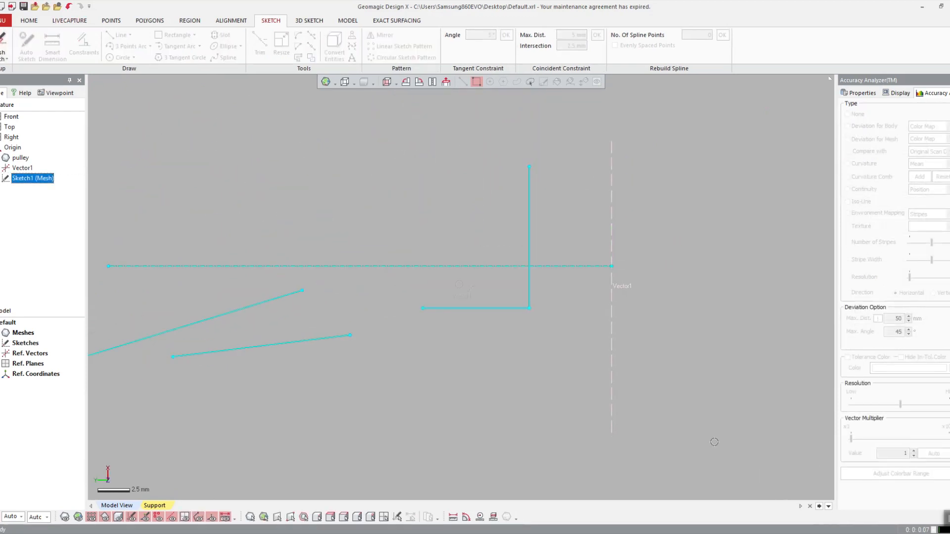
{"action": "left_click", "coordinate": [3, 21]}
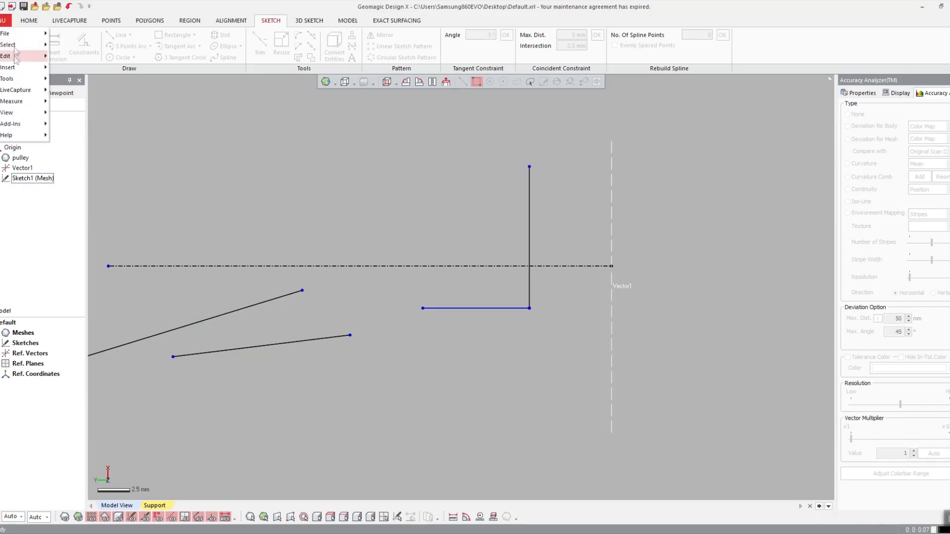
{"action": "left_click", "coordinate": [79, 188]}
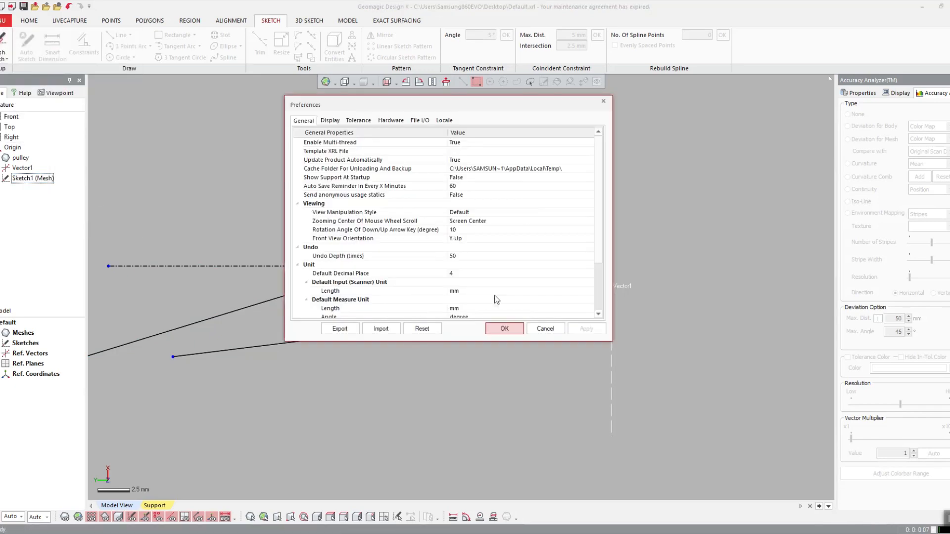
{"action": "left_click", "coordinate": [482, 307]}
{"action": "left_click", "coordinate": [492, 308]}
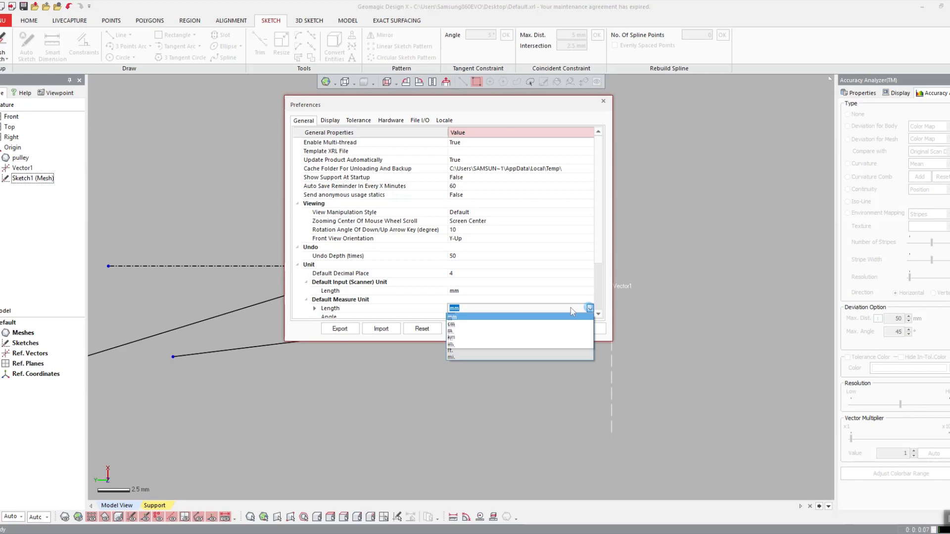
{"action": "left_click", "coordinate": [458, 343]}
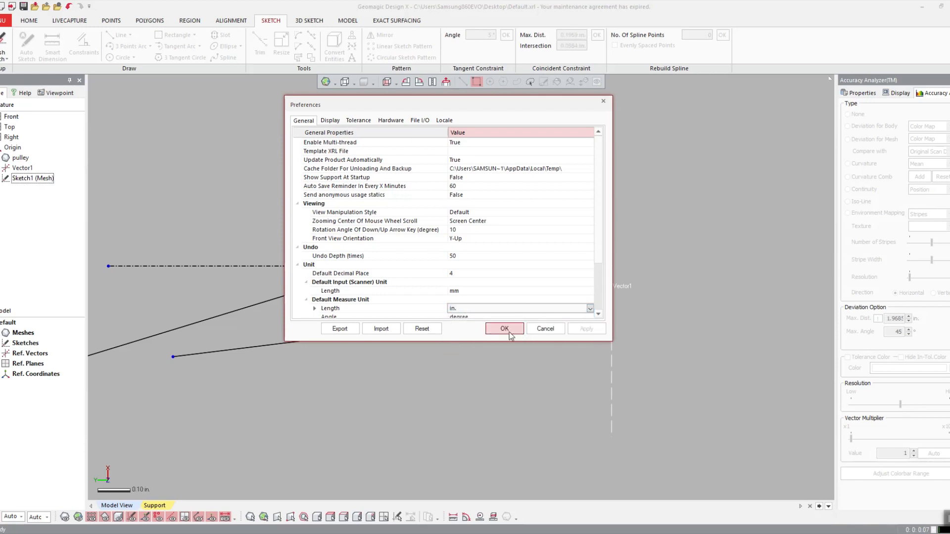
{"action": "left_click", "coordinate": [505, 328]}
{"action": "left_click", "coordinate": [528, 210]}
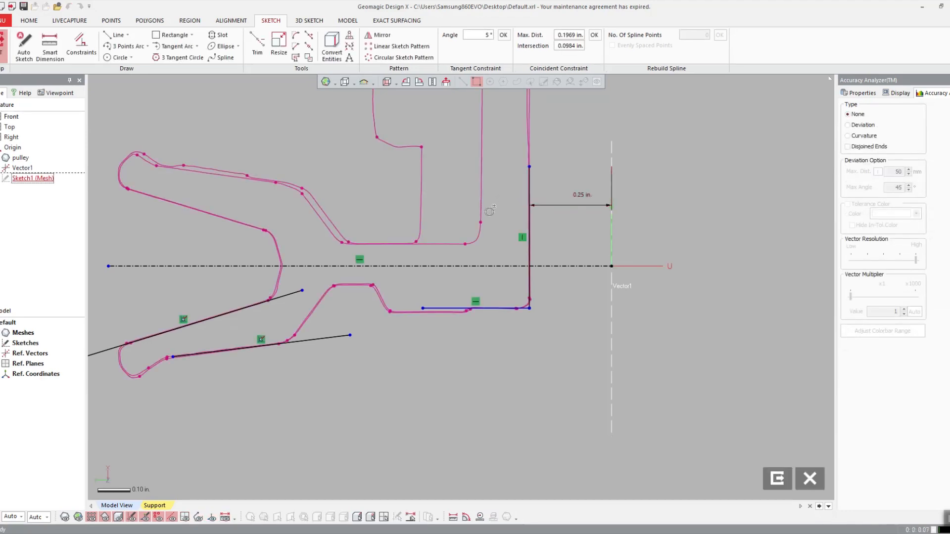
{"action": "scroll", "coordinate": [490, 212], "scroll_direction": "up", "scroll_amount": 3}
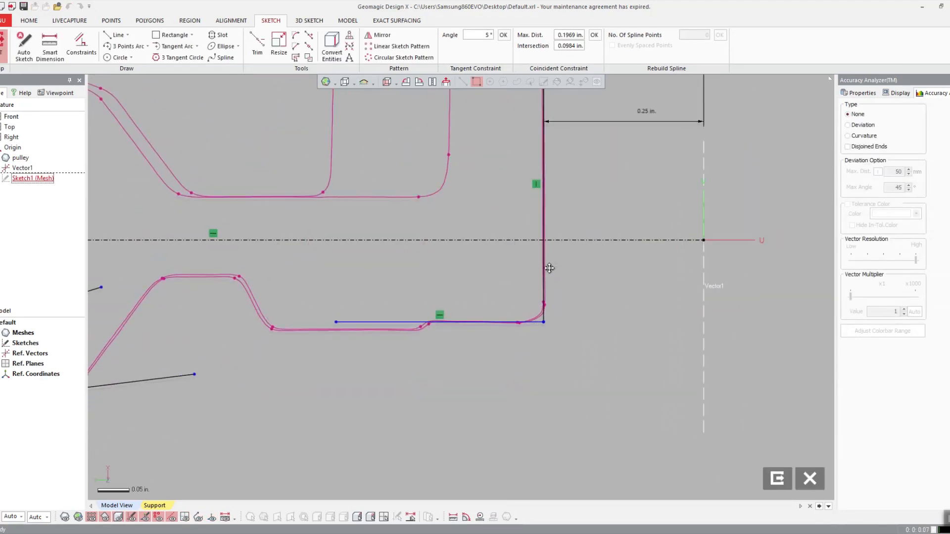
- Try to dimension the distance from the horizontal centerline to the hub's lower end line and set it to 0.125 in
{"action": "scroll", "coordinate": [549, 268], "scroll_direction": "up", "scroll_amount": 2}
{"action": "scroll", "coordinate": [508, 233], "scroll_direction": "down", "scroll_amount": 3}
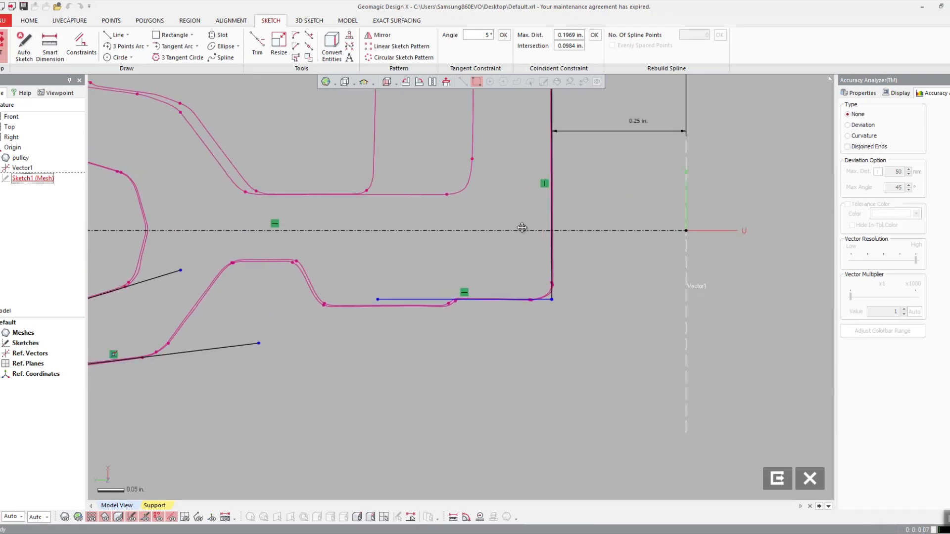
{"action": "scroll", "coordinate": [630, 193], "scroll_direction": "down", "scroll_amount": 3}
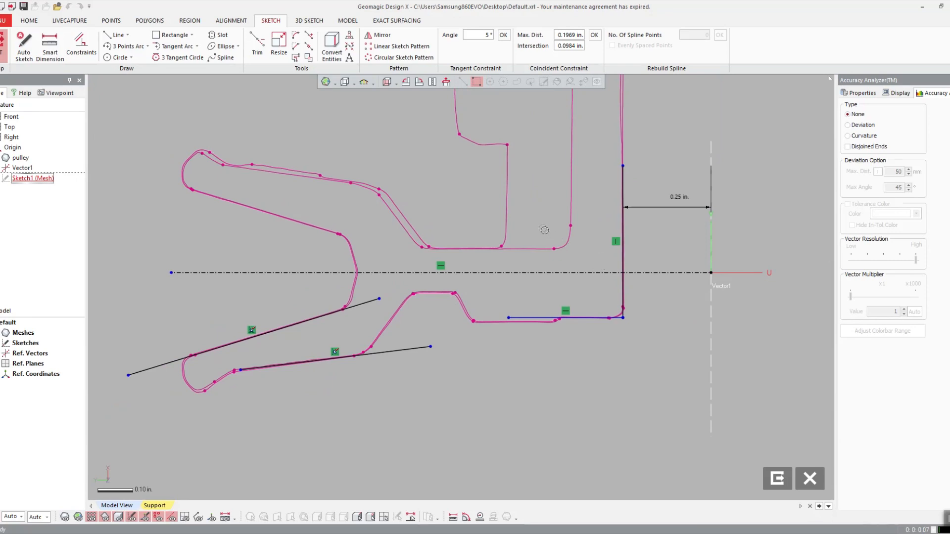
{"action": "scroll", "coordinate": [659, 345], "scroll_direction": "up", "scroll_amount": 3}
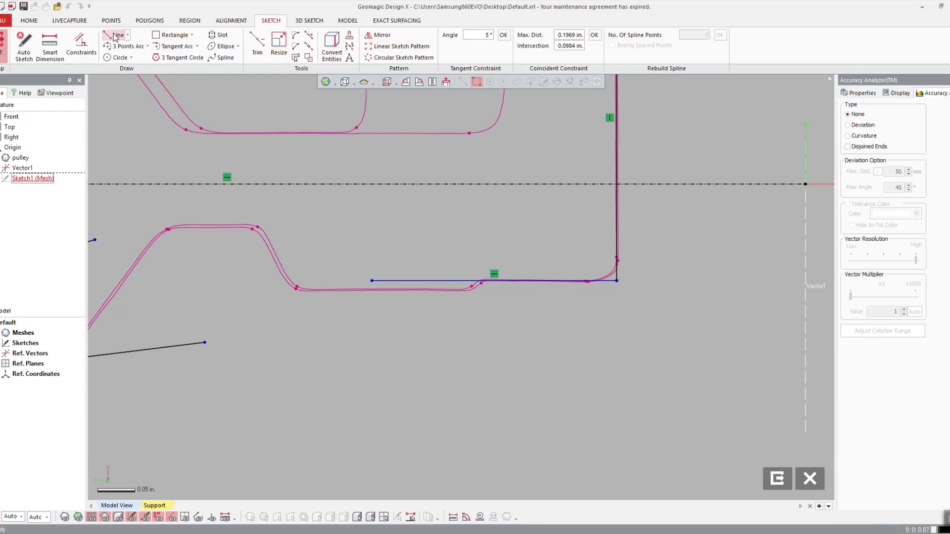
{"action": "left_click", "coordinate": [50, 47]}
{"action": "left_click", "coordinate": [580, 184]}
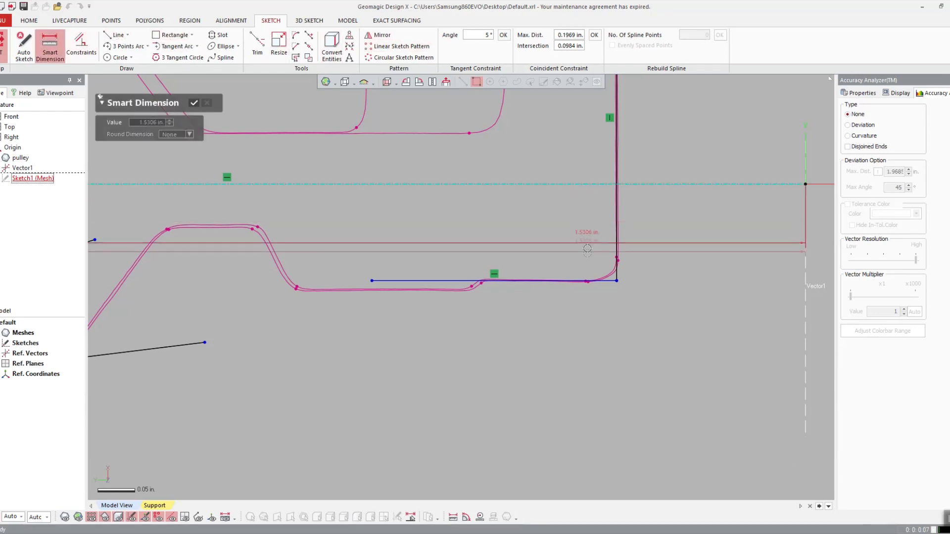
{"action": "left_click", "coordinate": [677, 254]}
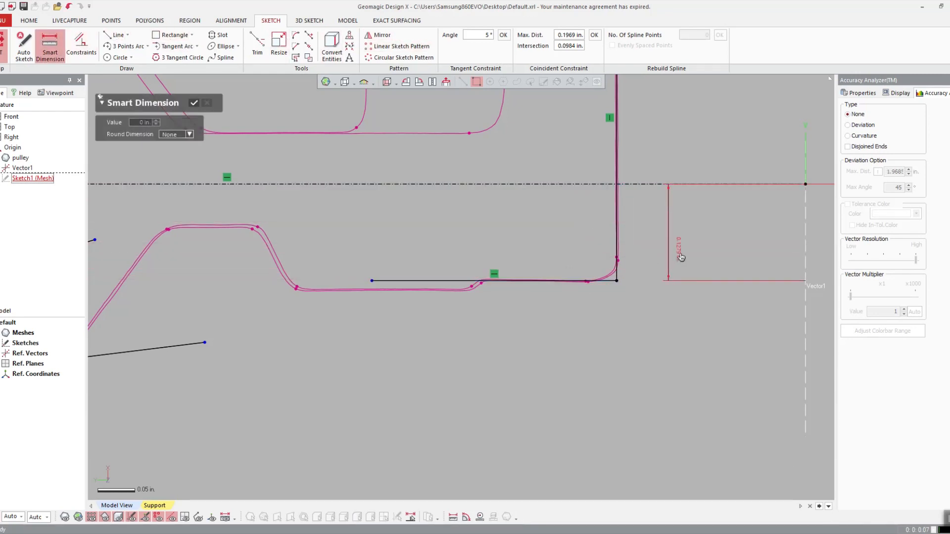
{"action": "type", "text": ".125"}
{"action": "key", "text": "Return"}
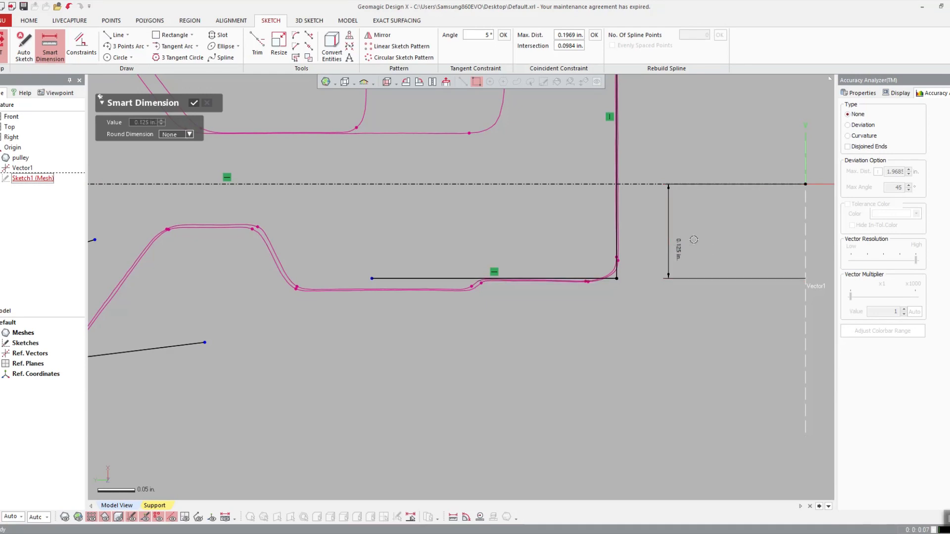
{"action": "key", "text": "ctrl+z"}
{"action": "double_click", "coordinate": [686, 255]}
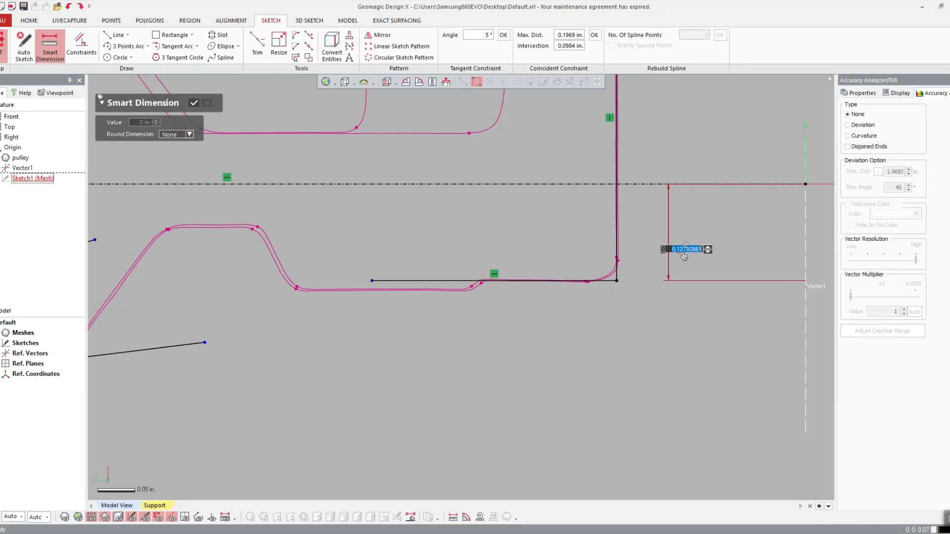
{"action": "type", "text": "0"}
{"action": "key", "text": "Return"}
{"action": "key", "text": "Escape"}
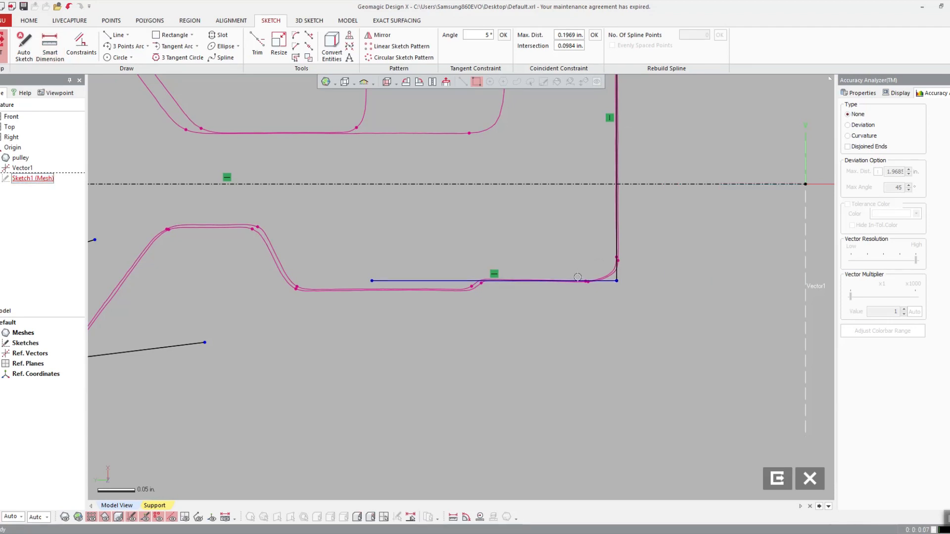
- Apply a Fix constraint to the horizontal line on the hub's lower end face
{"action": "left_click", "coordinate": [544, 280]}
{"action": "left_click", "coordinate": [144, 278]}
{"action": "key", "text": "Escape"}
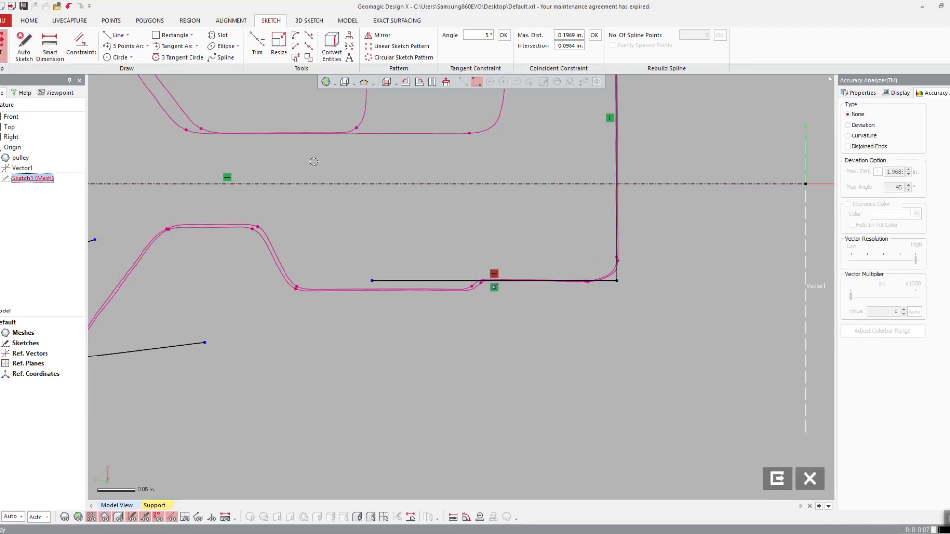
- Sketch a horizontal line on the flat beyond the hub's small step, extend it past both ends of the flat, and fix it
{"action": "middle_click_drag", "start_coordinate": [311, 132], "coordinate": [420, 132]}
{"action": "left_click", "coordinate": [115, 34]}
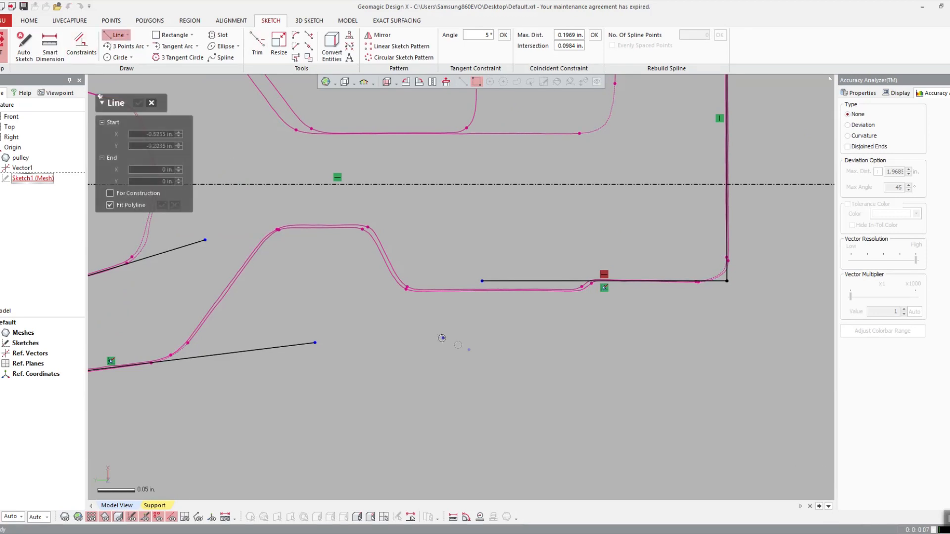
{"action": "left_click", "coordinate": [459, 304]}
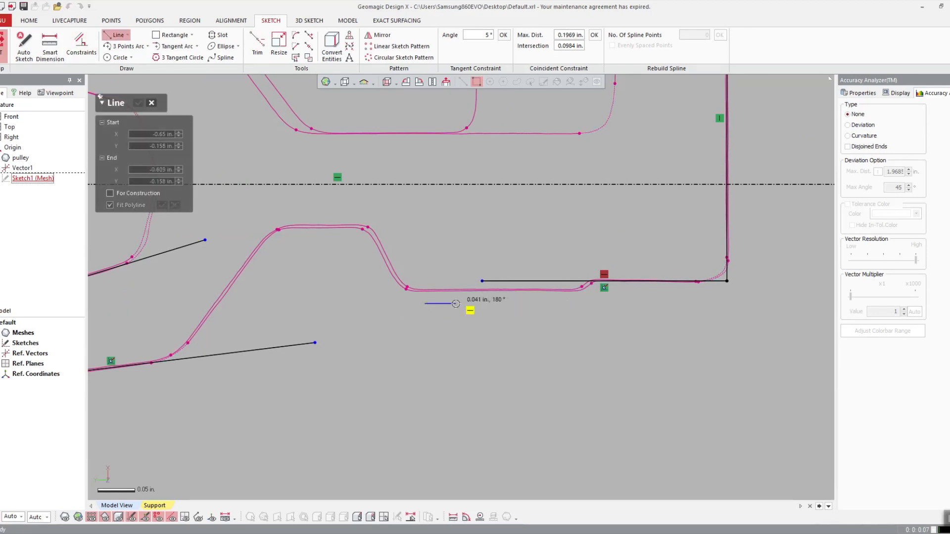
{"action": "key", "text": "Escape"}
{"action": "left_click_drag", "start_coordinate": [461, 304], "coordinate": [650, 292]}
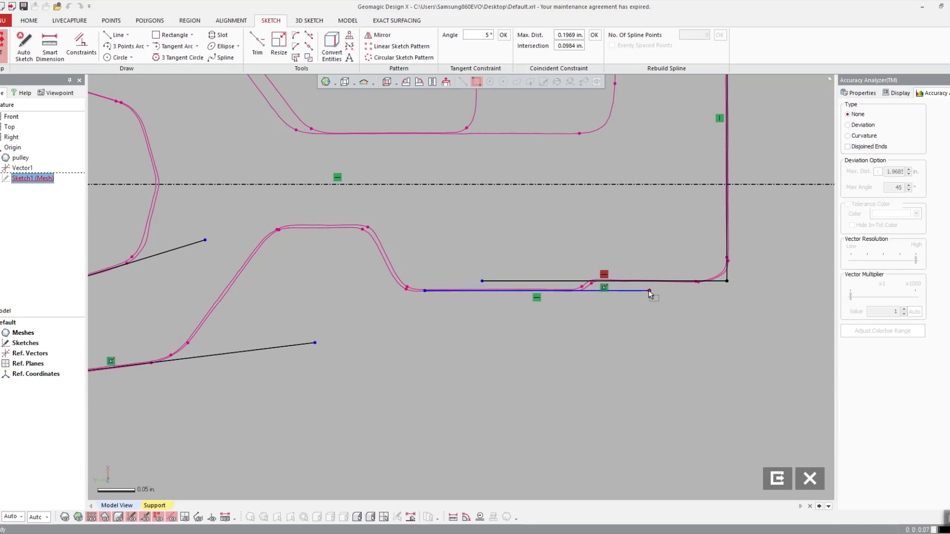
{"action": "left_click_drag", "start_coordinate": [421, 290], "coordinate": [375, 291]}
{"action": "left_click", "coordinate": [375, 291]}
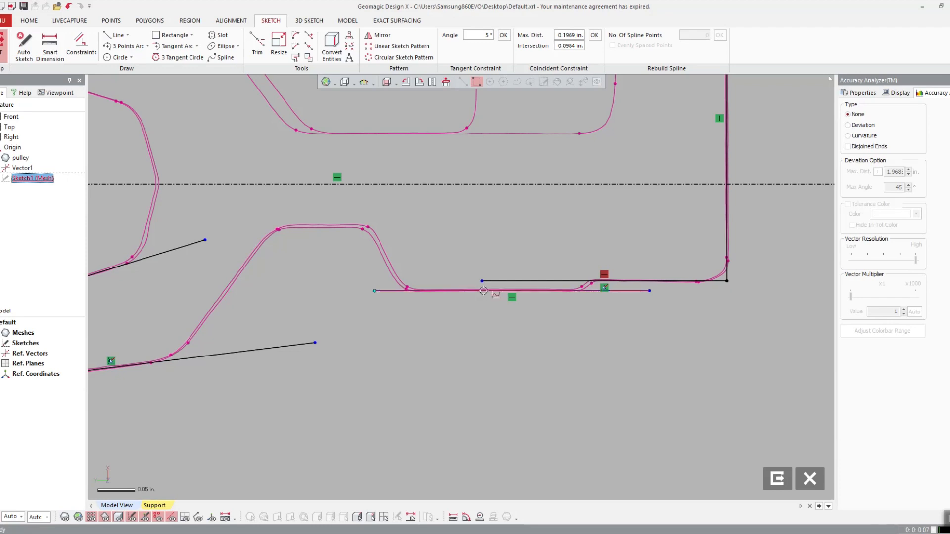
{"action": "left_click", "coordinate": [127, 278]}
- Pull back the facing ends of the two fixed horizontal lines so both stop short of the small step
{"action": "scroll", "coordinate": [523, 248], "scroll_direction": "up", "scroll_amount": 5}
{"action": "mouse_move", "coordinate": [523, 248]}
{"action": "middle_mouse_down"}
{"action": "mouse_move", "coordinate": [422, 254]}
{"action": "mouse_move", "coordinate": [325, 245]}
{"action": "middle_mouse_up"}
{"action": "scroll", "coordinate": [325, 245], "scroll_direction": "up", "scroll_amount": 5}
{"action": "scroll", "coordinate": [265, 256], "scroll_direction": "down", "scroll_amount": 3}
{"action": "scroll", "coordinate": [265, 256], "scroll_direction": "down", "scroll_amount": 2}
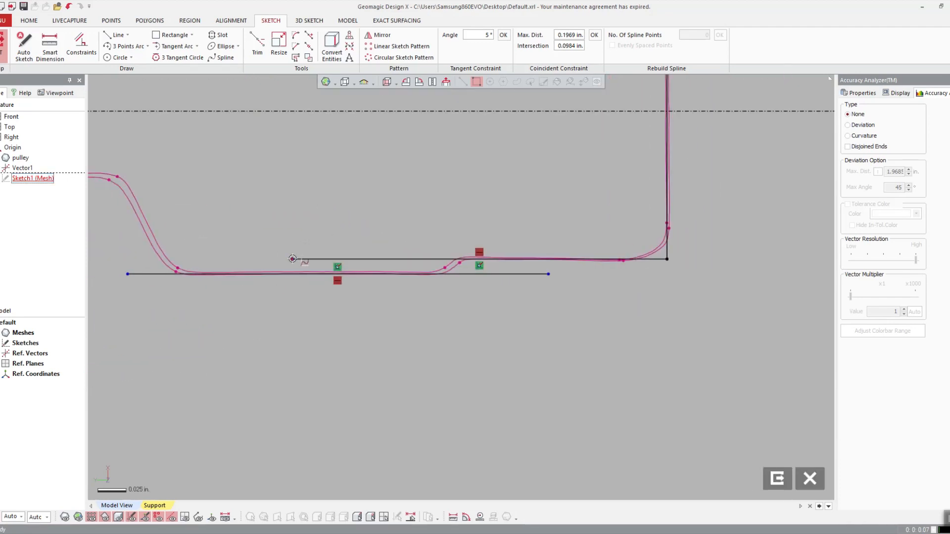
{"action": "left_click_drag", "start_coordinate": [292, 258], "coordinate": [391, 274]}
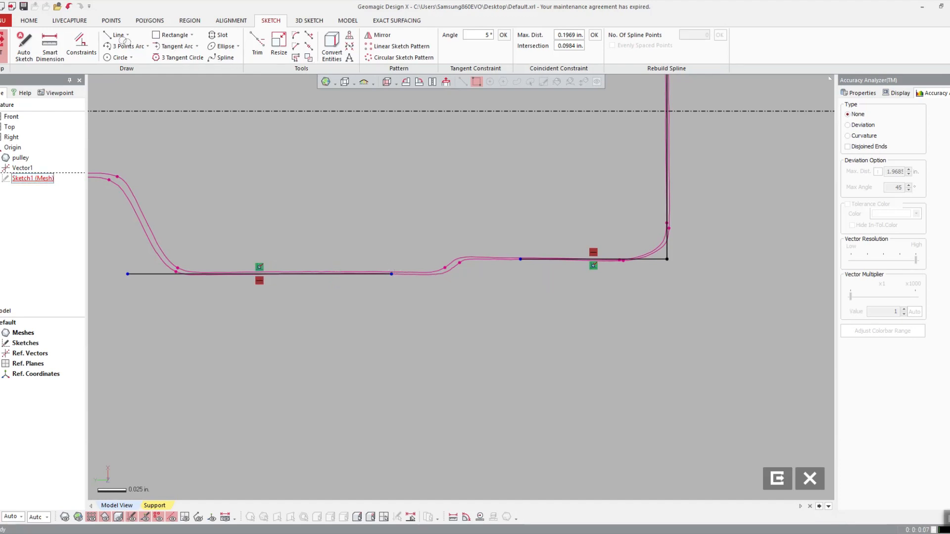
- Fit a short slanted line to the small step between the two horizontal lines and adjust its slope to the section
{"action": "left_click", "coordinate": [117, 34]}
{"action": "scroll", "coordinate": [460, 277], "scroll_direction": "up", "scroll_amount": 5}
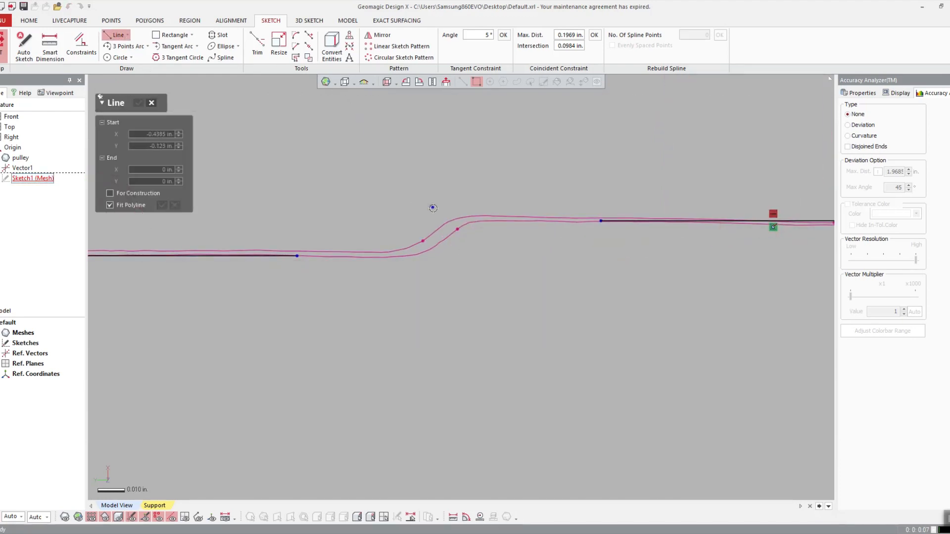
{"action": "left_click_drag", "start_coordinate": [433, 208], "coordinate": [444, 266]}
{"action": "left_click_drag", "start_coordinate": [432, 213], "coordinate": [457, 253]}
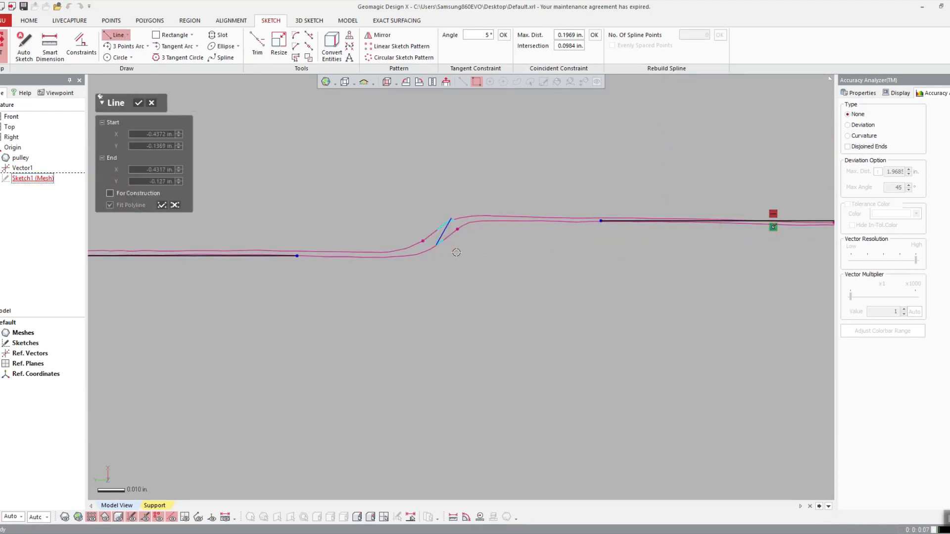
{"action": "key", "text": "Return"}
{"action": "left_click_drag", "start_coordinate": [448, 217], "coordinate": [454, 231]}
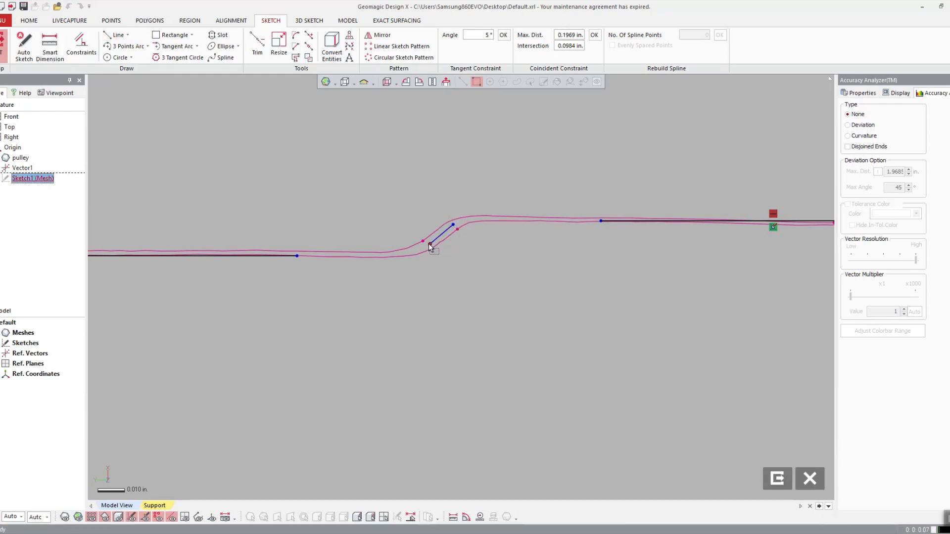
- Fix the short slanted step line and join its ends to the two neighbouring horizontal lines
{"action": "double_click", "coordinate": [447, 230]}
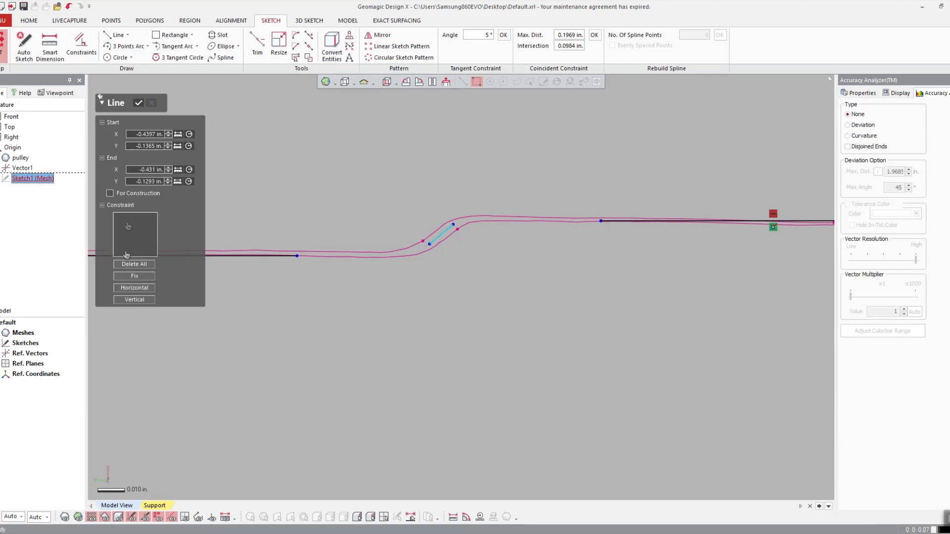
{"action": "left_click", "coordinate": [131, 277]}
{"action": "key", "text": "Return"}
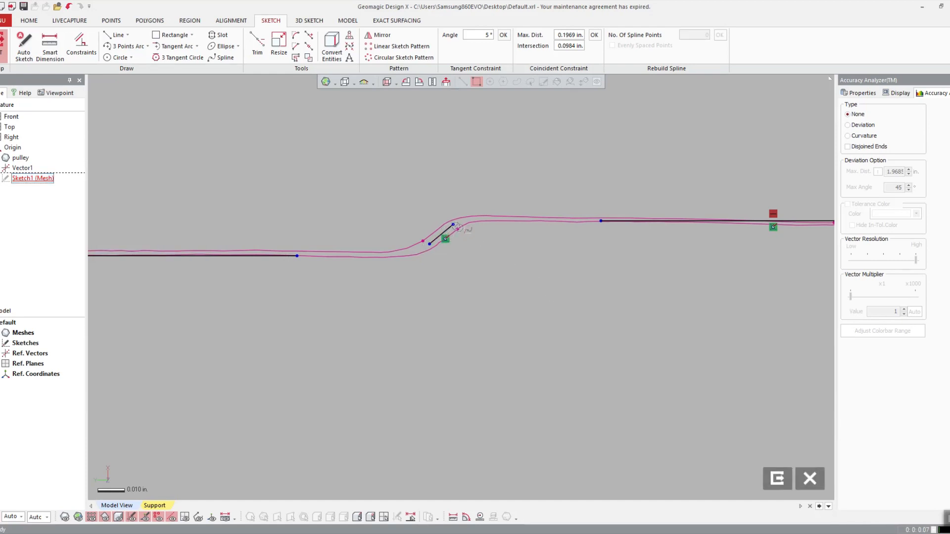
{"action": "left_click_drag", "start_coordinate": [453, 225], "coordinate": [602, 222]}
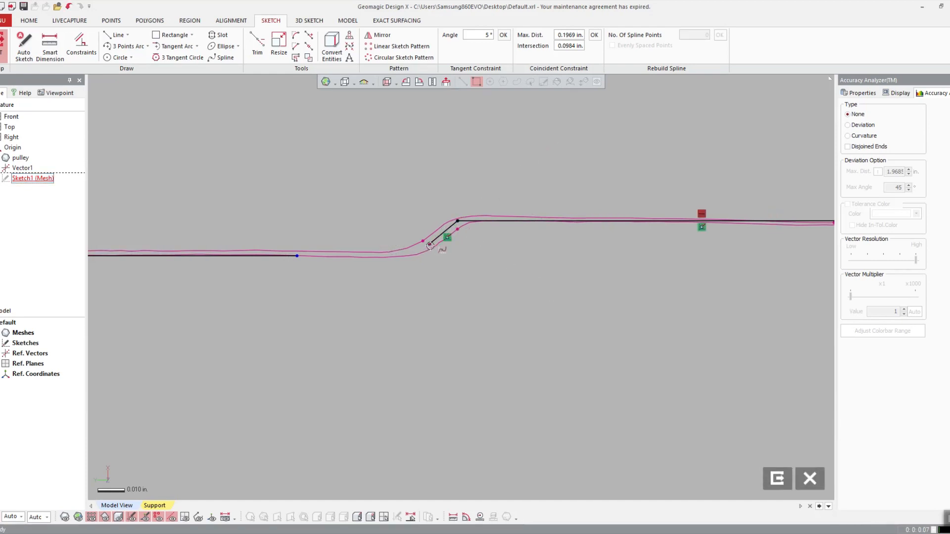
{"action": "left_click_drag", "start_coordinate": [430, 246], "coordinate": [297, 256]}
- Fit a slanted line to the recess flank nearest the hub and extend its upper end past the recess floor
{"action": "scroll", "coordinate": [488, 230], "scroll_direction": "down", "scroll_amount": 3}
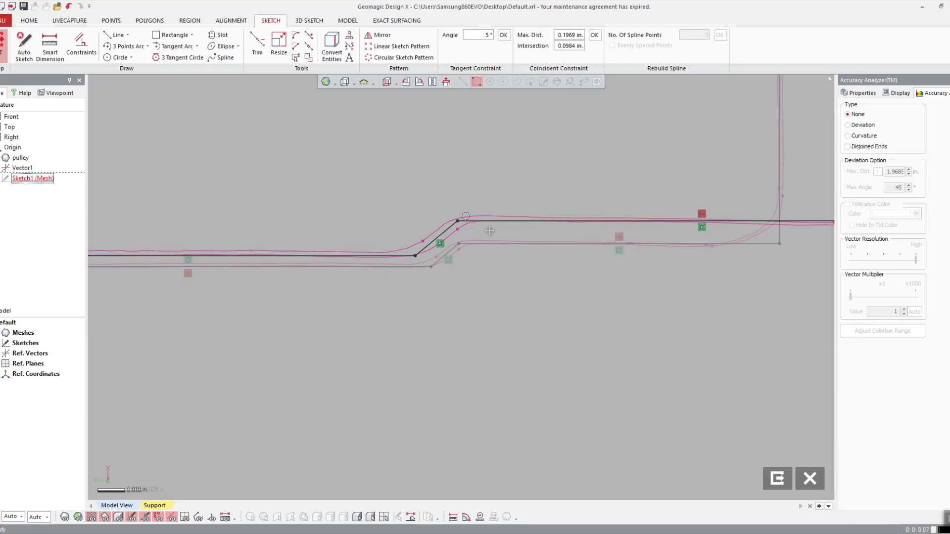
{"action": "middle_click_drag", "start_coordinate": [487, 230], "coordinate": [489, 274]}
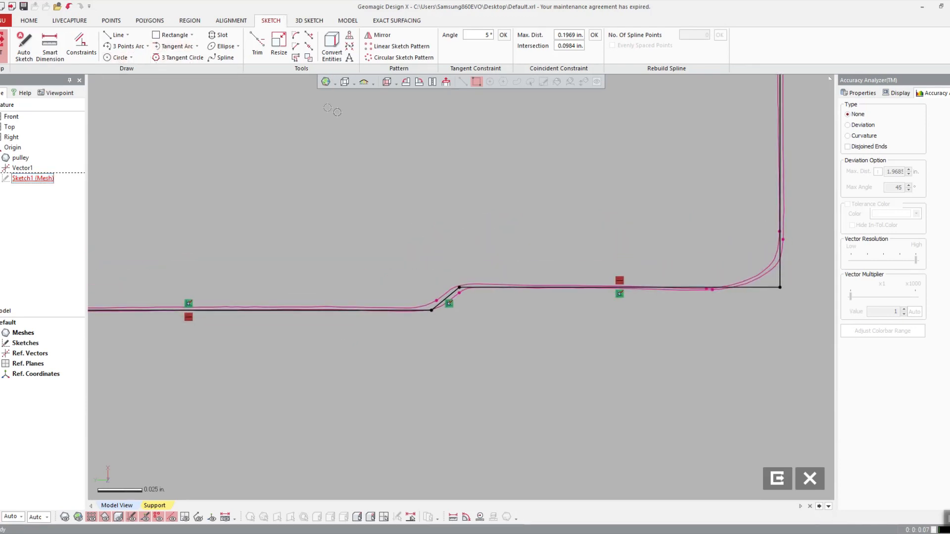
{"action": "scroll", "coordinate": [337, 115], "scroll_direction": "down", "scroll_amount": 2}
{"action": "middle_click_drag", "start_coordinate": [270, 124], "coordinate": [414, 144]}
{"action": "scroll", "coordinate": [457, 288], "scroll_direction": "up", "scroll_amount": 1}
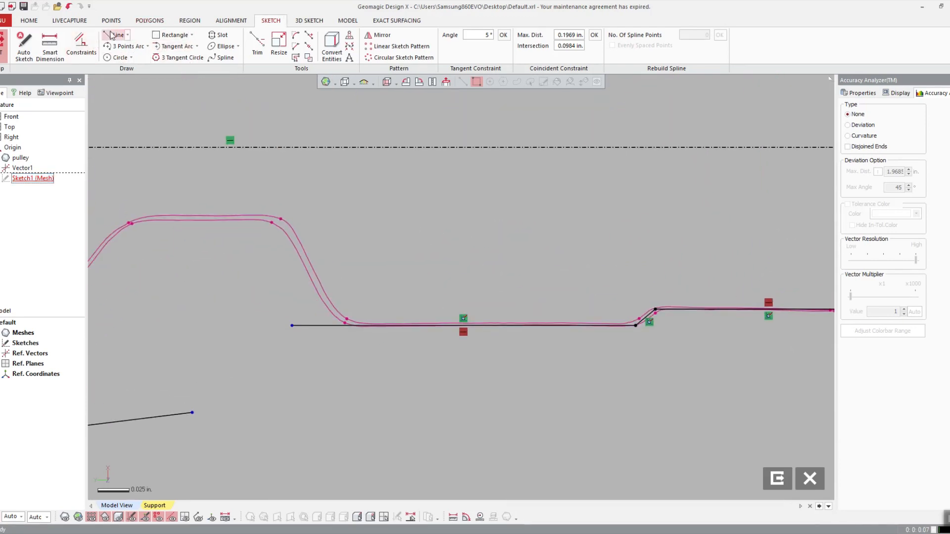
{"action": "left_click", "coordinate": [115, 35]}
{"action": "left_click", "coordinate": [324, 268]}
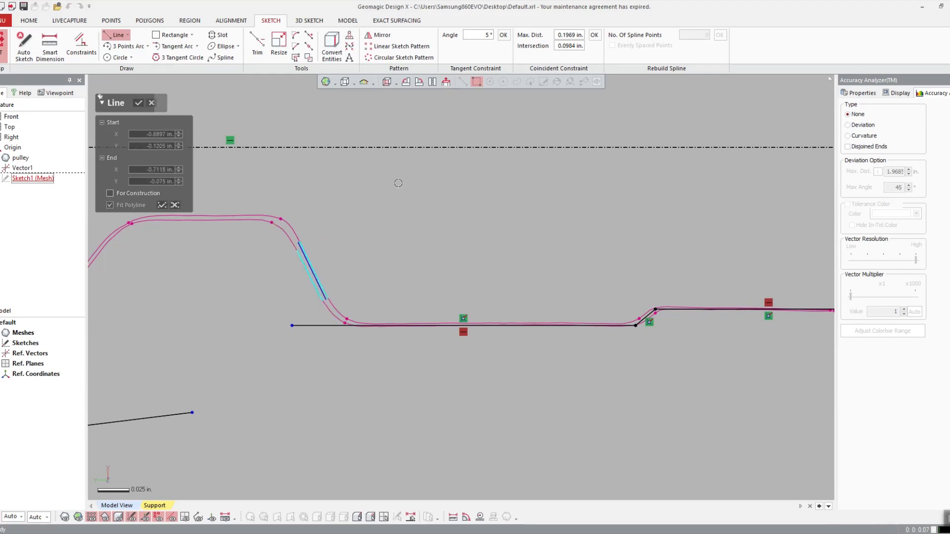
{"action": "key", "text": "Escape"}
{"action": "mouse_move", "coordinate": [291, 248]}
{"action": "left_mouse_down"}
{"action": "mouse_move", "coordinate": [297, 234]}
{"action": "mouse_move", "coordinate": [277, 203]}
{"action": "left_mouse_up"}
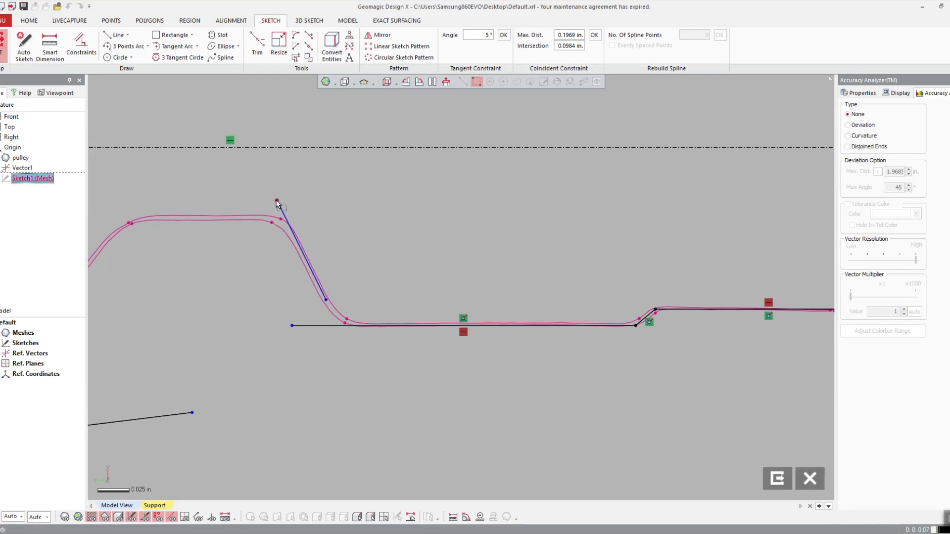
- Fix the hub-side flank line and join its lower end to the adjacent horizontal line
{"action": "double_click", "coordinate": [308, 268]}
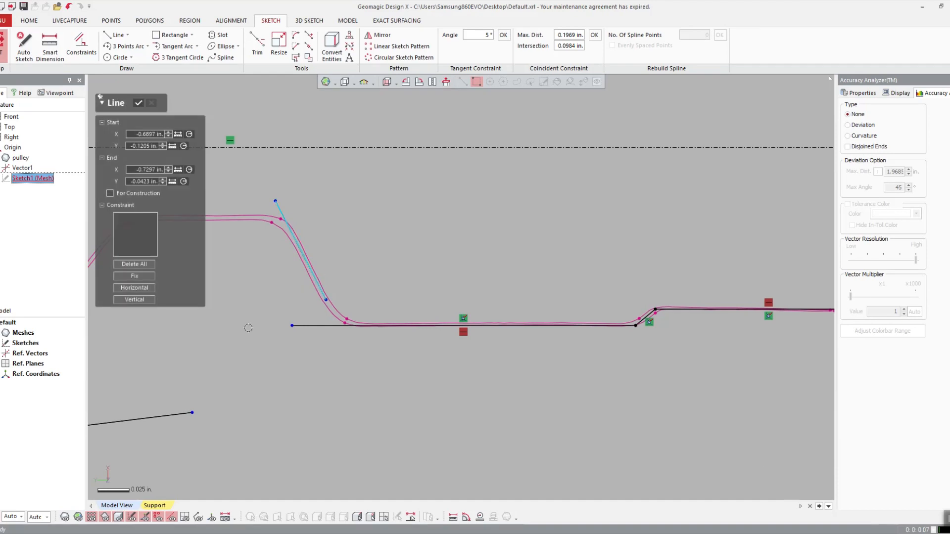
{"action": "left_click", "coordinate": [133, 281]}
{"action": "left_click", "coordinate": [272, 325]}
{"action": "left_click_drag", "start_coordinate": [292, 325], "coordinate": [326, 300]}
- Draw a horizontal line from the flank line's upper end, align it with the recess floor, and fix it
{"action": "middle_click_drag", "start_coordinate": [303, 198], "coordinate": [480, 214]}
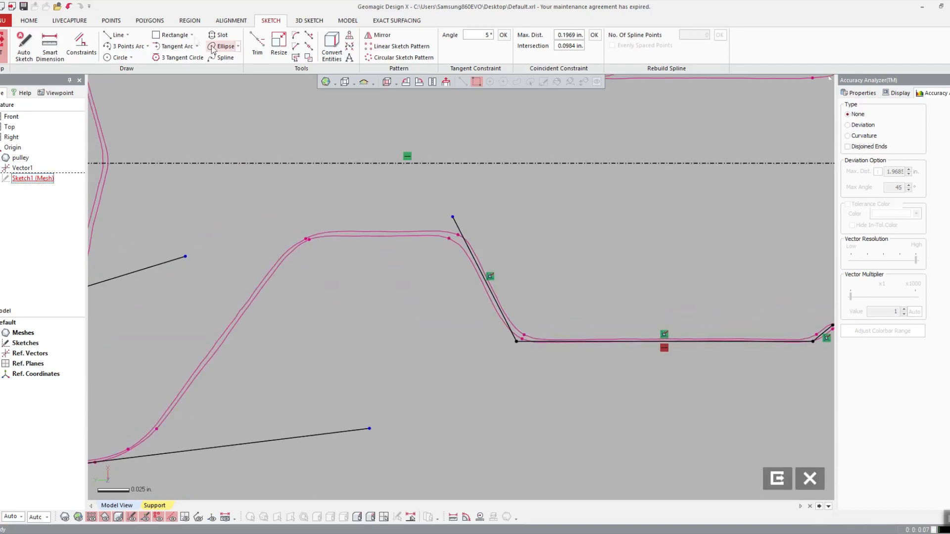
{"action": "left_click", "coordinate": [116, 35]}
{"action": "left_click", "coordinate": [452, 217]}
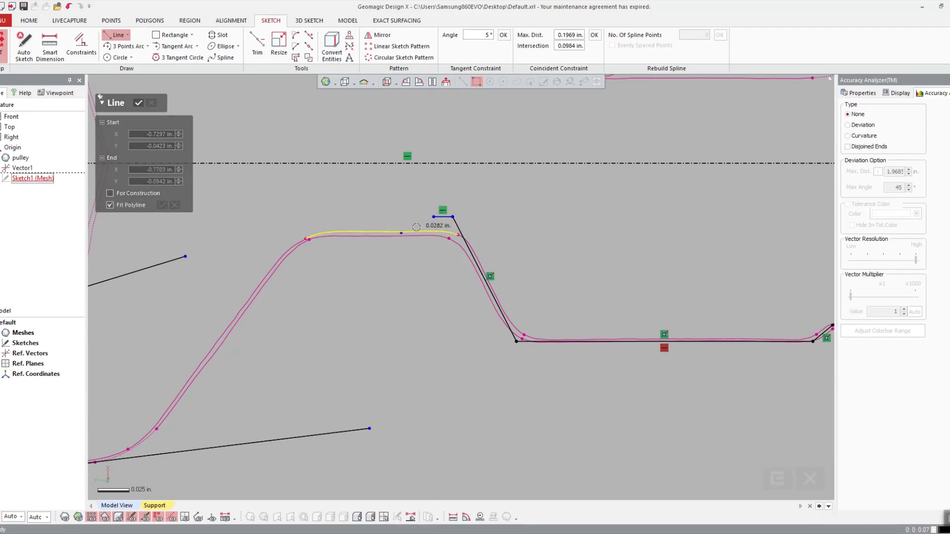
{"action": "left_click", "coordinate": [283, 218]}
{"action": "left_click_drag", "start_coordinate": [282, 219], "coordinate": [277, 234]}
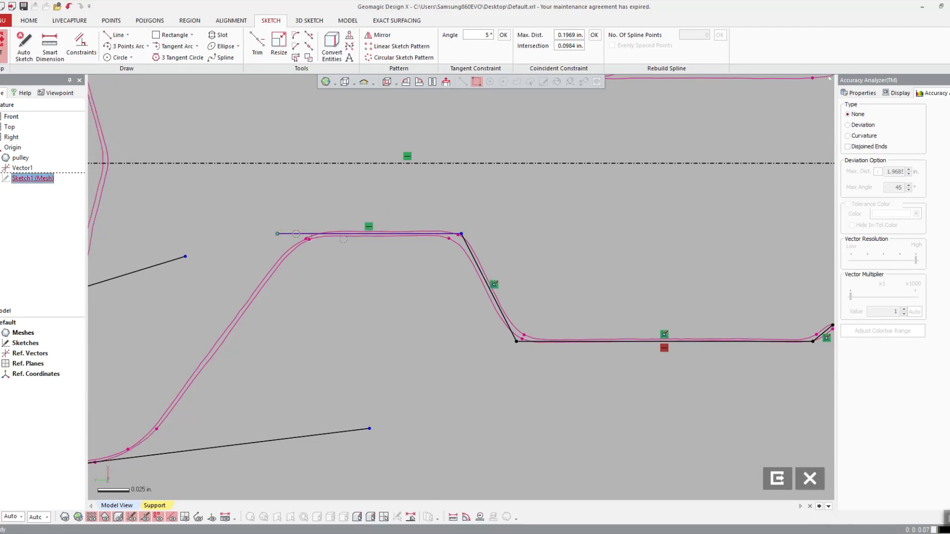
{"action": "left_click", "coordinate": [353, 236]}
{"action": "left_click", "coordinate": [144, 276]}
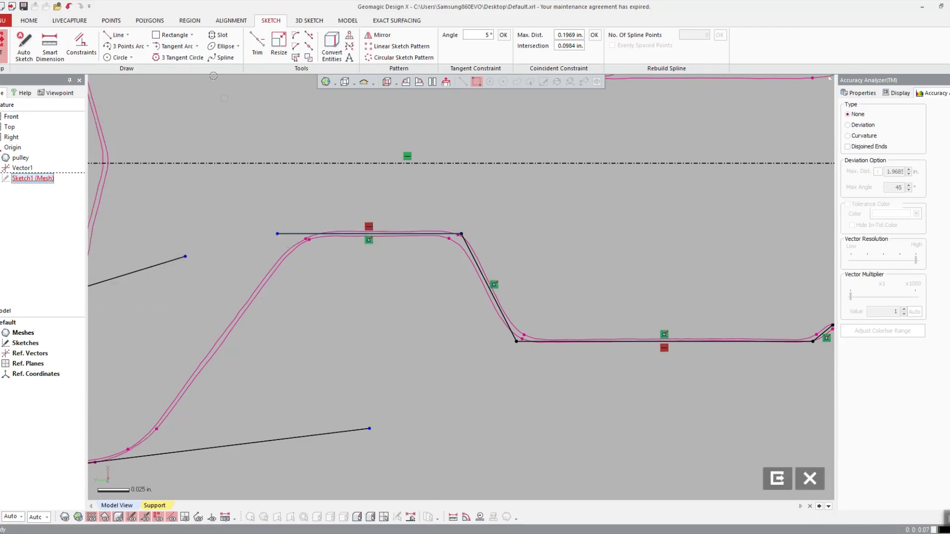
- Fit a slanted line to the recess flank nearest the rim, fix it, and join its upper end to the recess floor line
{"action": "left_click", "coordinate": [115, 34]}
{"action": "left_click_drag", "start_coordinate": [291, 266], "coordinate": [248, 311]}
{"action": "left_click_drag", "start_coordinate": [269, 306], "coordinate": [199, 371]}
{"action": "left_click_drag", "start_coordinate": [276, 348], "coordinate": [165, 418]}
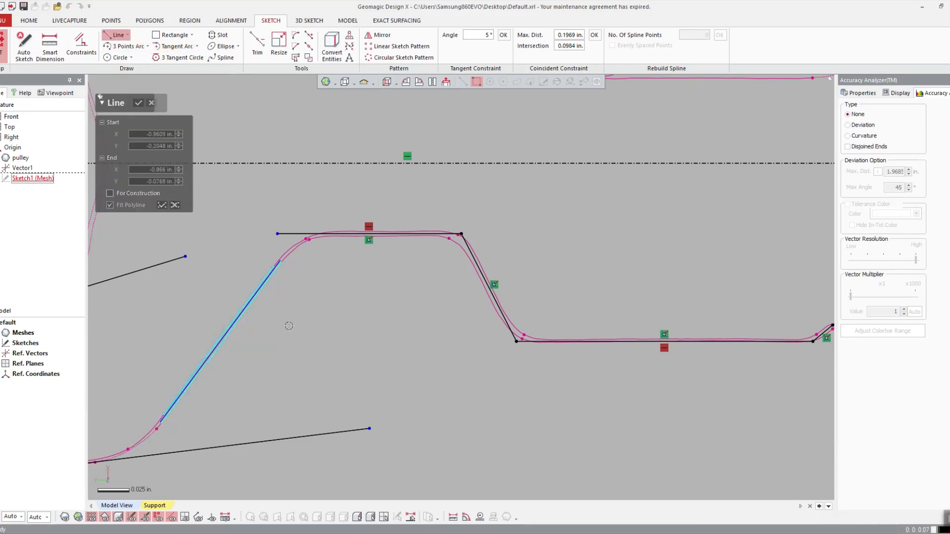
{"action": "key", "text": "Return"}
{"action": "double_click", "coordinate": [254, 293]}
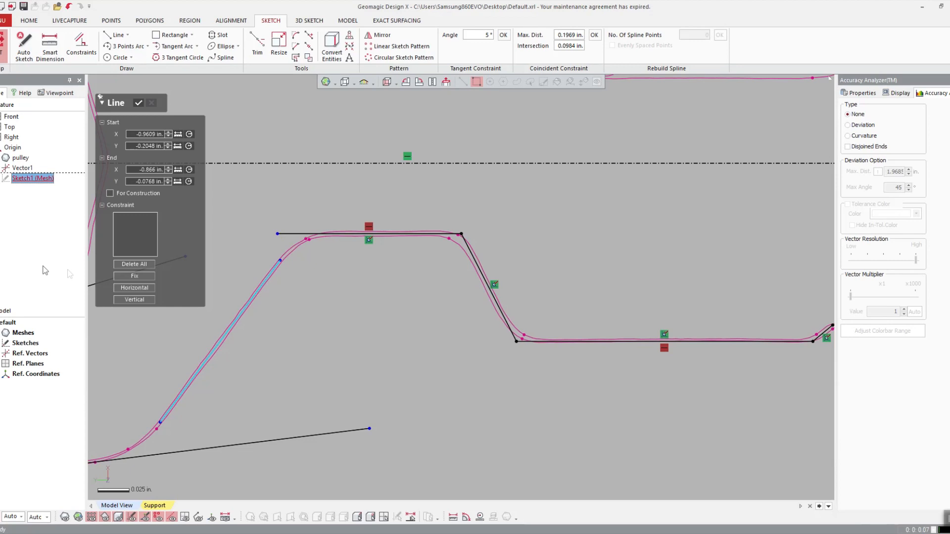
{"action": "left_click", "coordinate": [143, 279]}
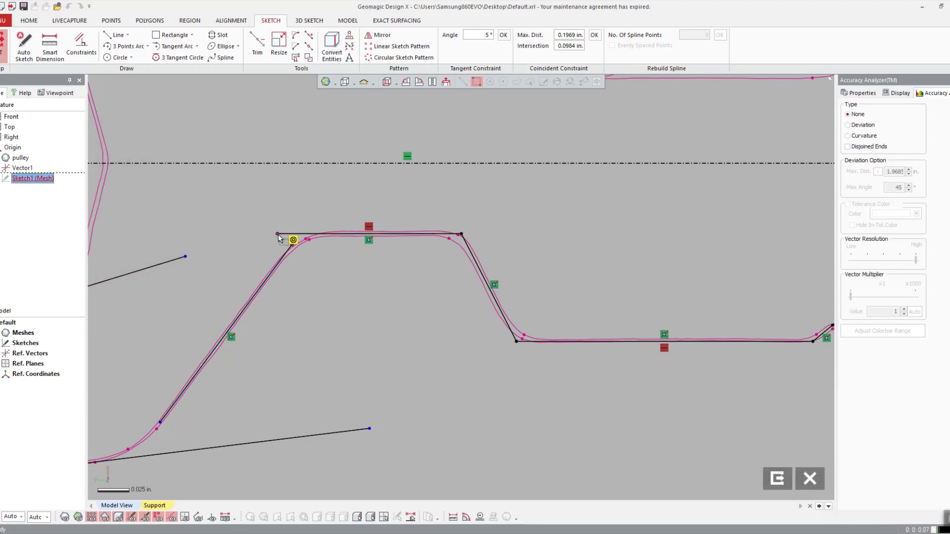
{"action": "scroll", "coordinate": [388, 314], "scroll_direction": "down", "scroll_amount": 2}
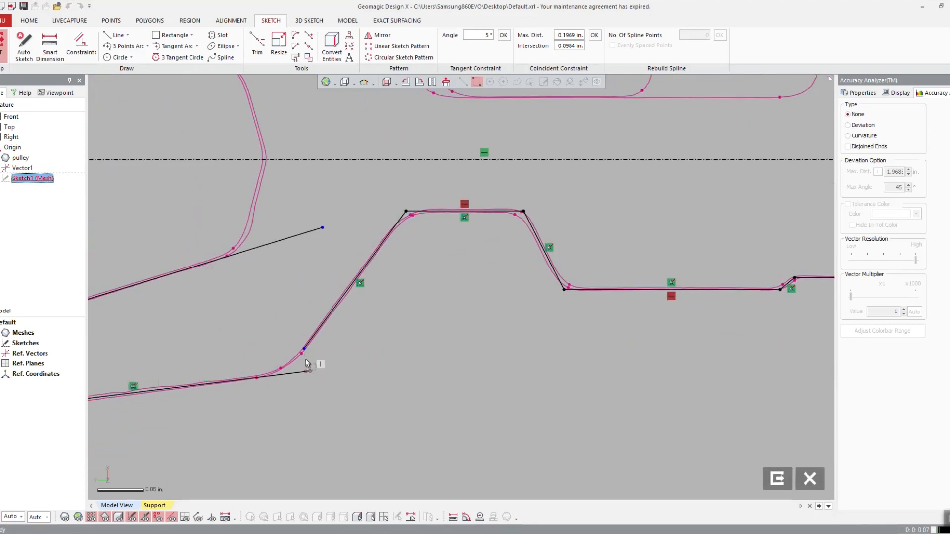
- Join the end of the rim's underside line to the lower end of the rim-side recess flank line
{"action": "left_click", "coordinate": [320, 357]}
{"action": "scroll", "coordinate": [327, 347], "scroll_direction": "down", "scroll_amount": 2}
{"action": "right_click_drag", "start_coordinate": [317, 265], "coordinate": [490, 278], "text": "ctrl"}
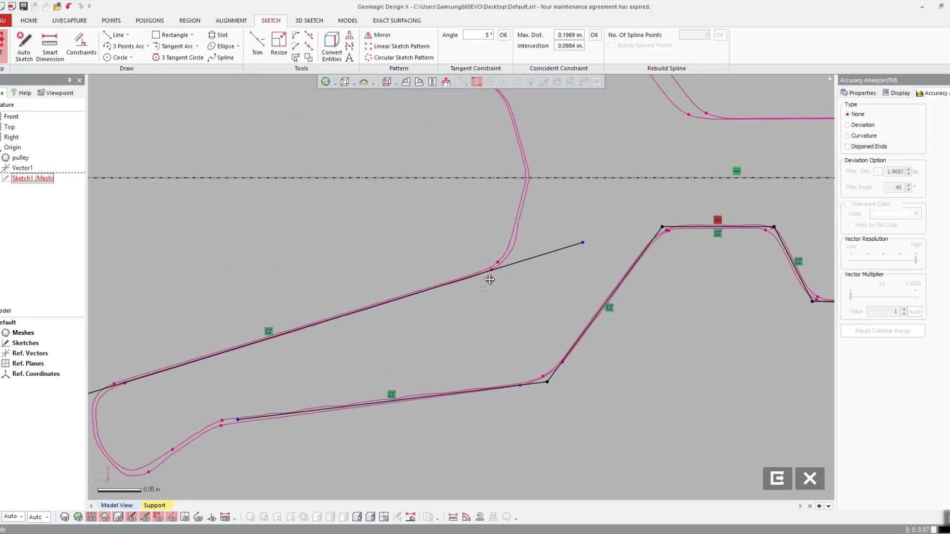
- Fit a short steep line to the groove floor section between the long slanted groove flank and the horizontal centerline
{"action": "scroll", "coordinate": [445, 223], "scroll_direction": "up", "scroll_amount": 2}
{"action": "right_click_drag", "start_coordinate": [404, 168], "coordinate": [423, 213], "text": "ctrl"}
{"action": "left_click", "coordinate": [116, 35]}
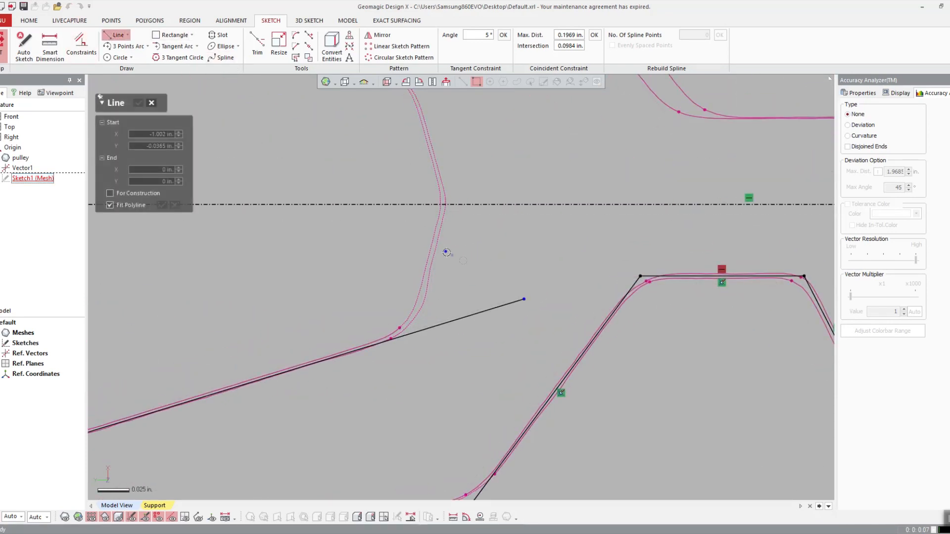
{"action": "left_click_drag", "start_coordinate": [398, 267], "coordinate": [397, 268]}
{"action": "left_click_drag", "start_coordinate": [451, 249], "coordinate": [412, 286]}
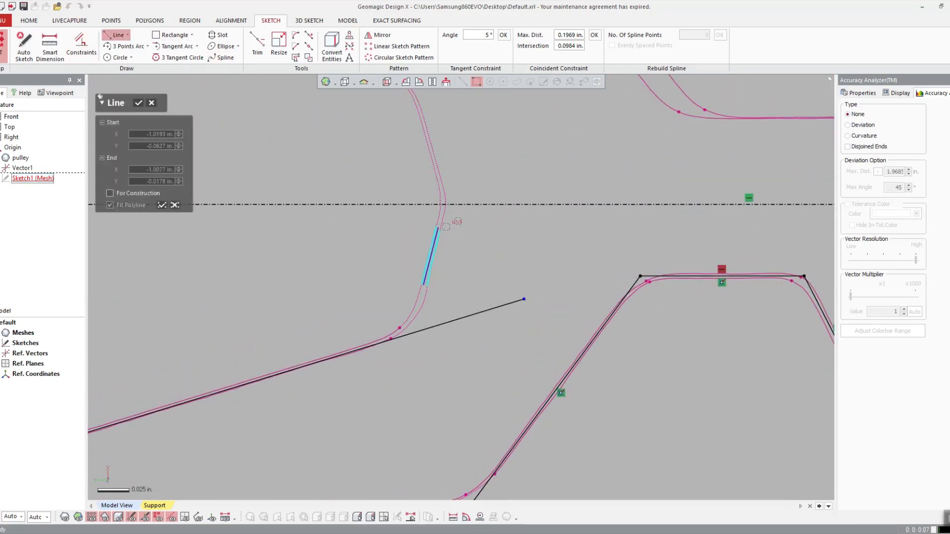
{"action": "left_click_drag", "start_coordinate": [469, 267], "coordinate": [416, 296]}
{"action": "key", "text": "Return"}
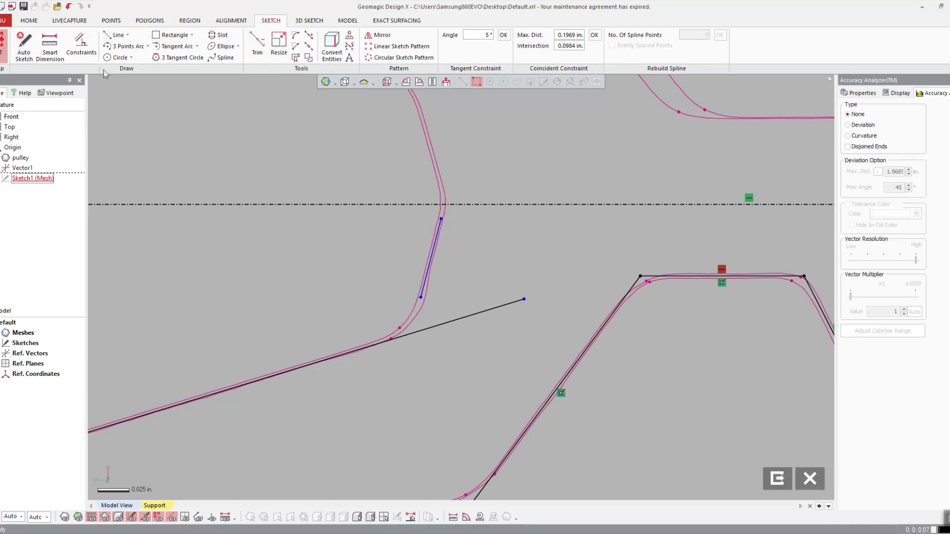
- Try a 60° angle dimension between the groove floor line and the long slanted flank line, undo the value, and delete the dimension
{"action": "left_click", "coordinate": [50, 47]}
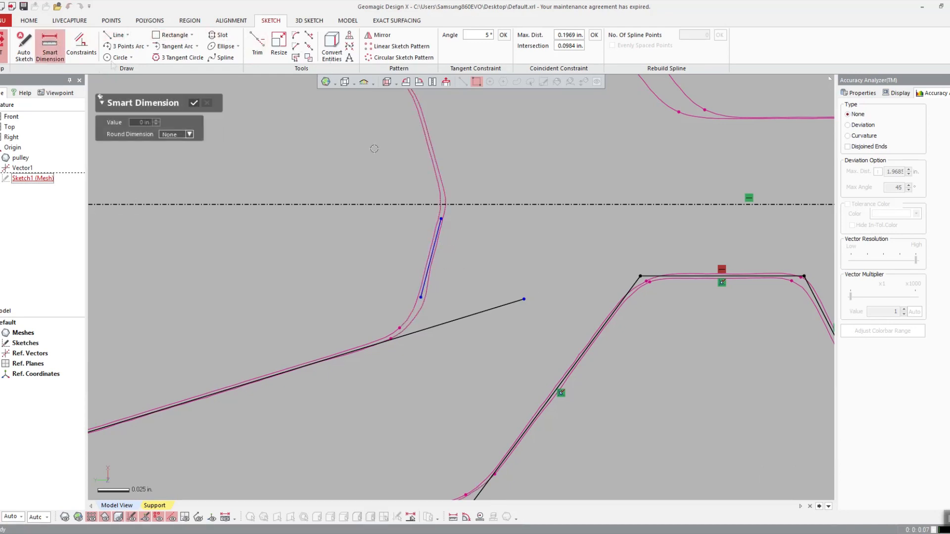
{"action": "left_click", "coordinate": [469, 314]}
{"action": "left_click", "coordinate": [473, 280]}
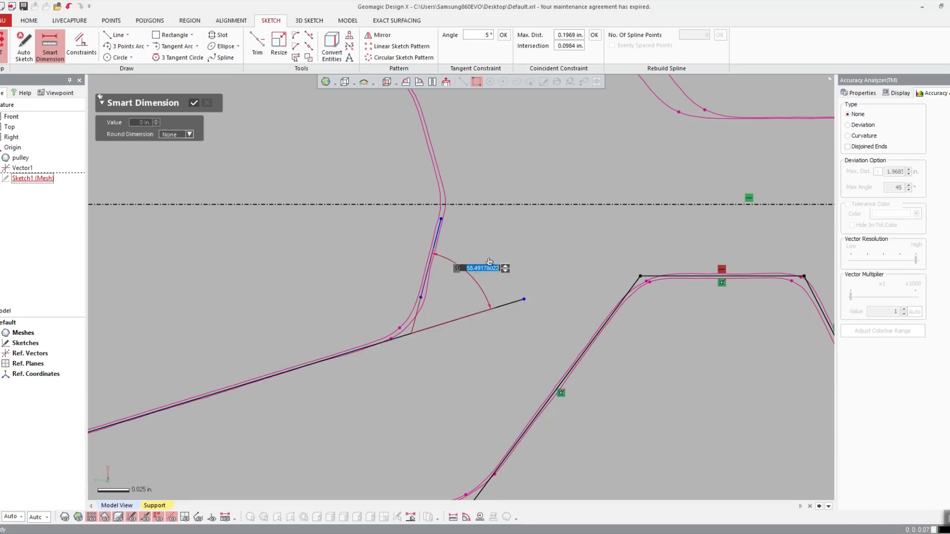
{"action": "type", "text": "60"}
{"action": "key", "text": "Return"}
{"action": "key", "text": "ctrl+z"}
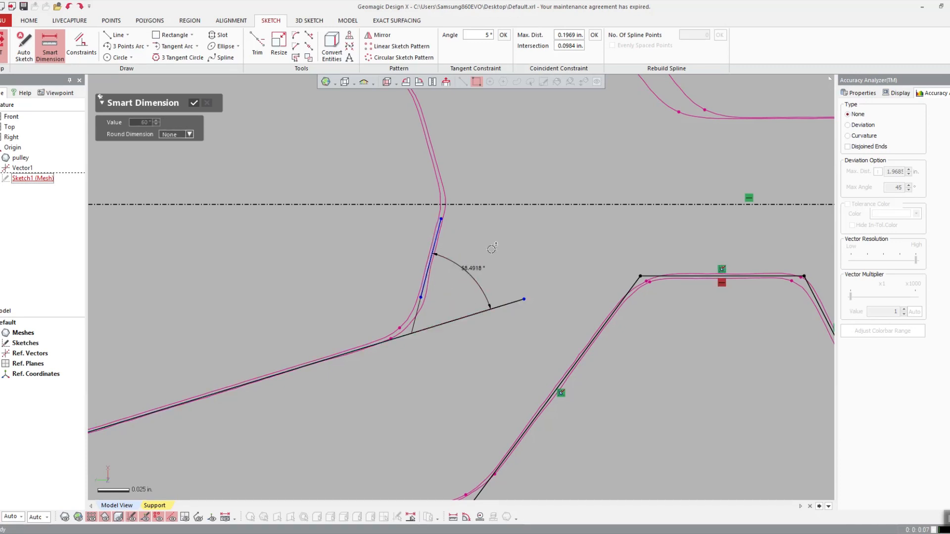
{"action": "left_click", "coordinate": [480, 266]}
{"action": "key", "text": "Escape"}
{"action": "key", "text": "Delete"}
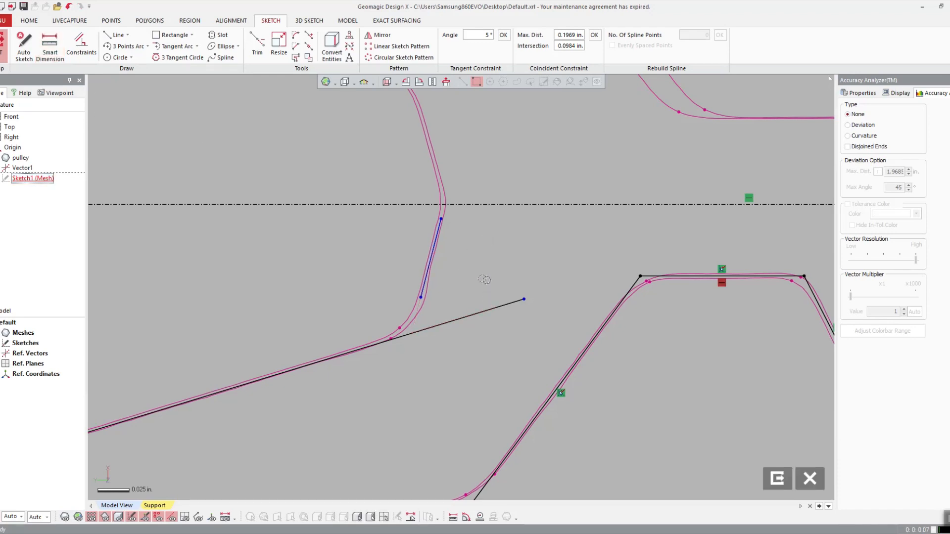
- Fix the groove floor line, join the slanted flank line to its lower end, and extend its upper end to the centerline
{"action": "double_click", "coordinate": [438, 249]}
{"action": "left_click", "coordinate": [145, 278]}
{"action": "left_click_drag", "start_coordinate": [524, 299], "coordinate": [420, 298]}
{"action": "left_click_drag", "start_coordinate": [441, 219], "coordinate": [444, 203]}
- Fit a steep line to the outermost face of the rim tip, below the slanted groove flank line
{"action": "scroll", "coordinate": [571, 260], "scroll_direction": "down", "scroll_amount": 1}
{"action": "scroll", "coordinate": [571, 260], "scroll_direction": "down", "scroll_amount": 3}
{"action": "scroll", "coordinate": [454, 276], "scroll_direction": "up", "scroll_amount": 2}
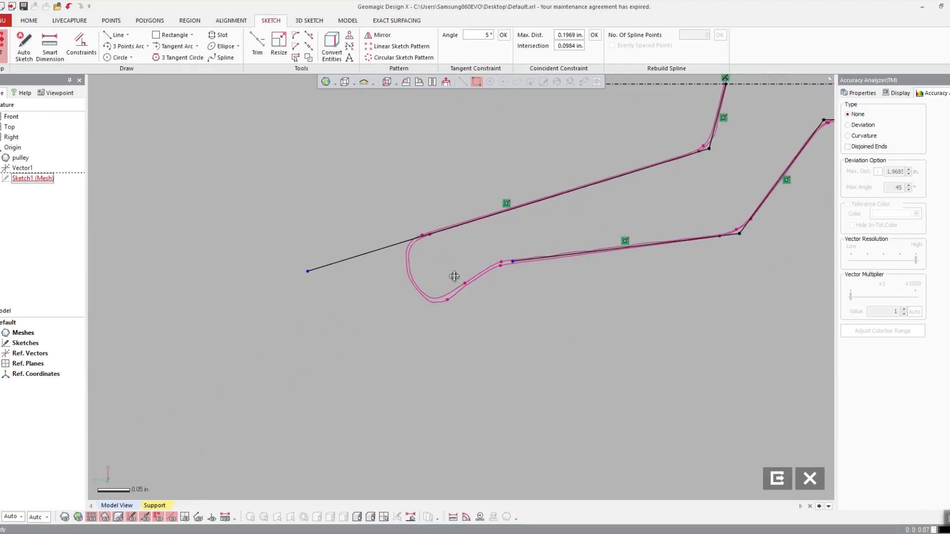
{"action": "scroll", "coordinate": [443, 263], "scroll_direction": "up", "scroll_amount": 4}
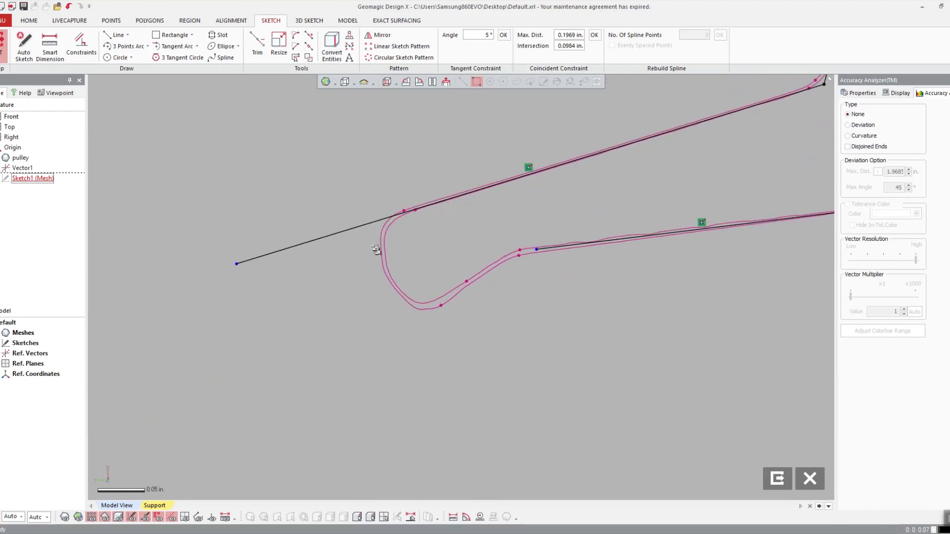
{"action": "left_click", "coordinate": [116, 35]}
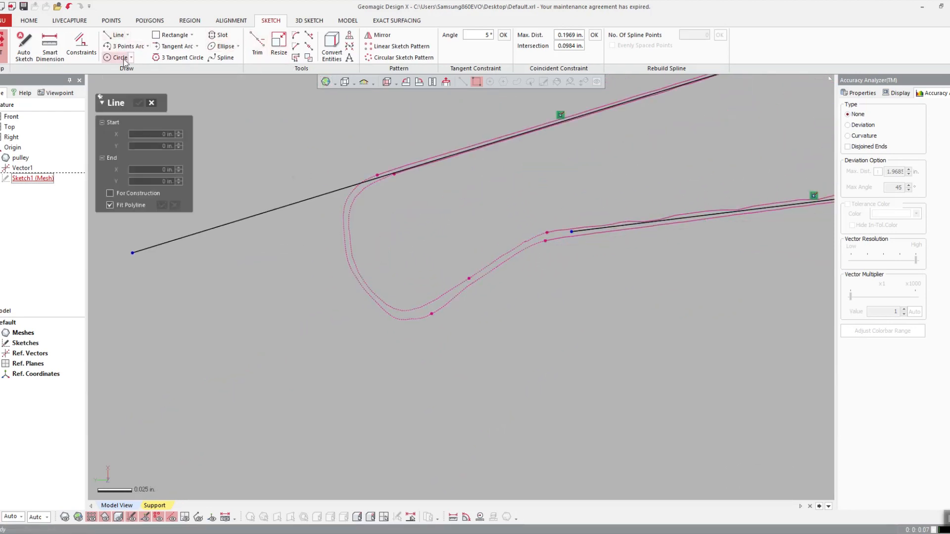
{"action": "left_click_drag", "start_coordinate": [347, 217], "coordinate": [356, 271]}
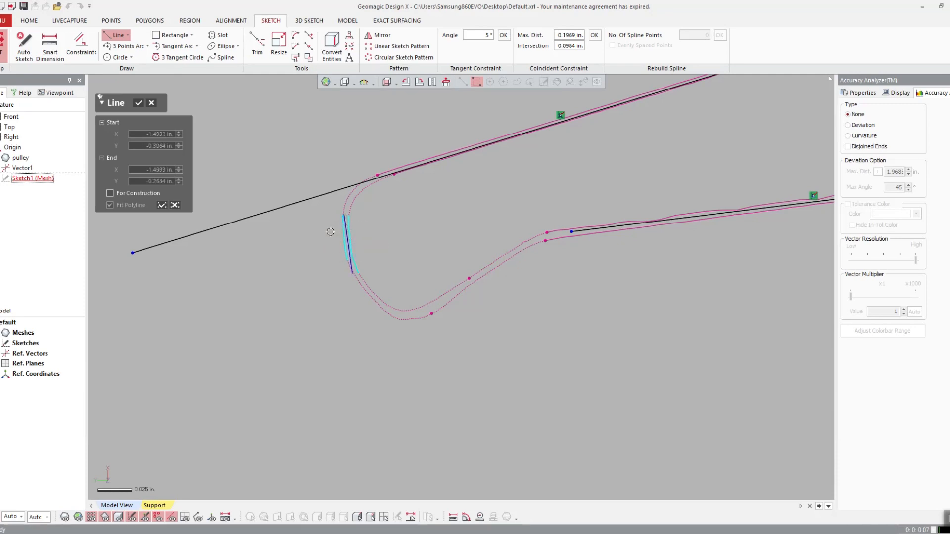
{"action": "key", "text": "Return"}
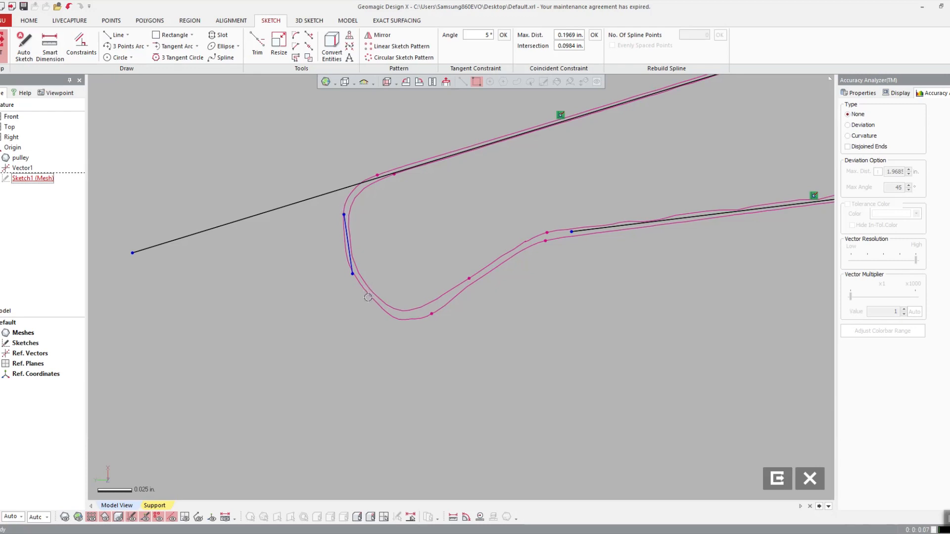
{"action": "left_click", "coordinate": [23, 47]}
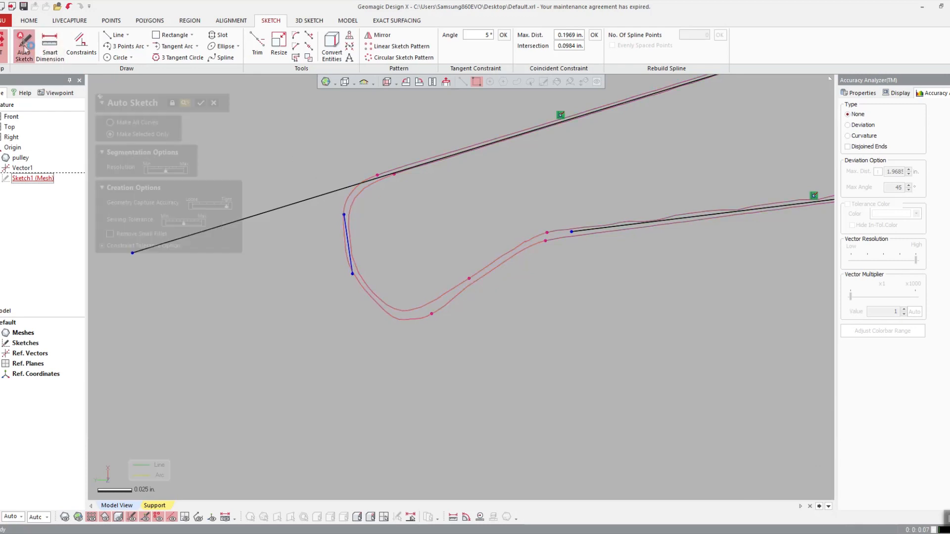
{"action": "scroll", "coordinate": [389, 306], "scroll_direction": "down", "scroll_amount": 5}
{"action": "middle_click_drag", "start_coordinate": [389, 306], "coordinate": [371, 306]}
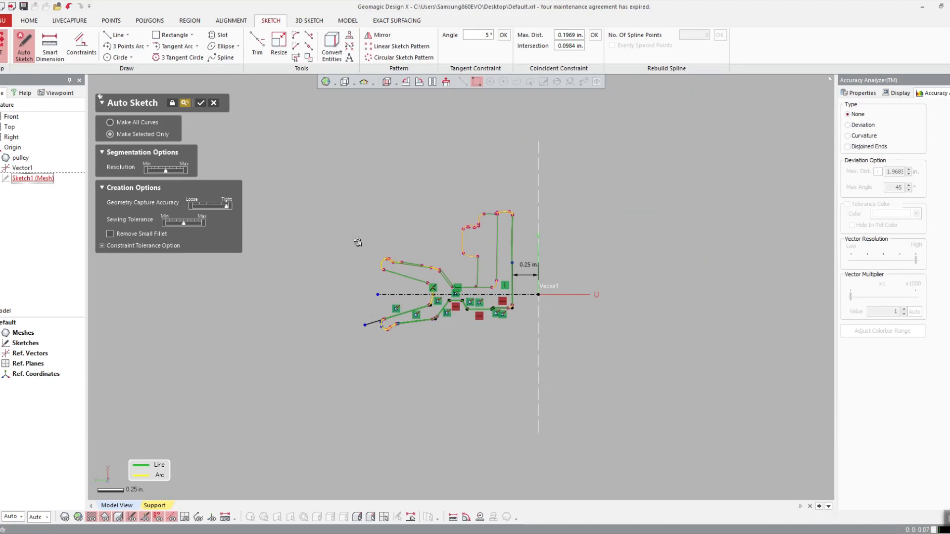
{"action": "key", "text": "Return"}
- Shorten the rim tip line at both ends to follow the scan section, and fix it
{"action": "scroll", "coordinate": [334, 279], "scroll_direction": "up", "scroll_amount": 8}
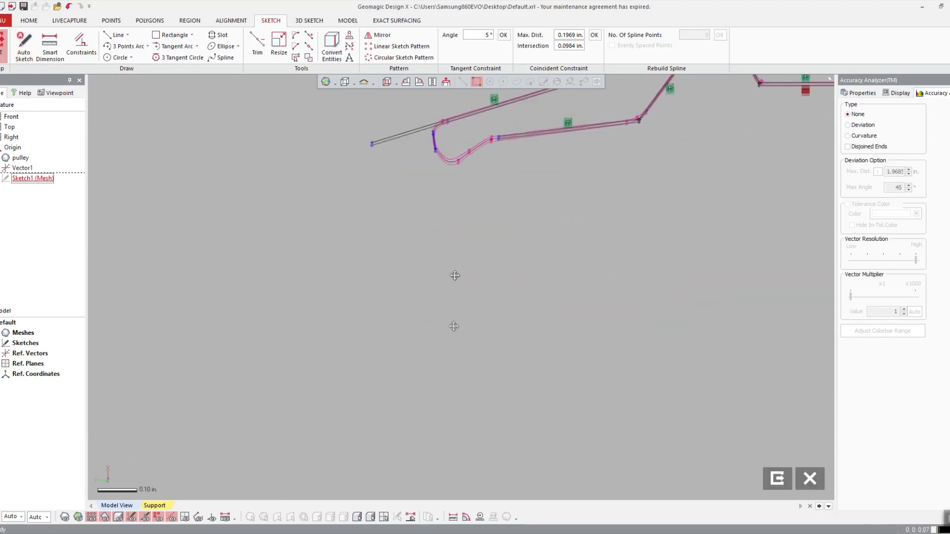
{"action": "mouse_move", "coordinate": [454, 275]}
{"action": "middle_mouse_down"}
{"action": "mouse_move", "coordinate": [405, 279]}
{"action": "mouse_move", "coordinate": [489, 403]}
{"action": "middle_mouse_up"}
{"action": "scroll", "coordinate": [475, 369], "scroll_direction": "up", "scroll_amount": 4}
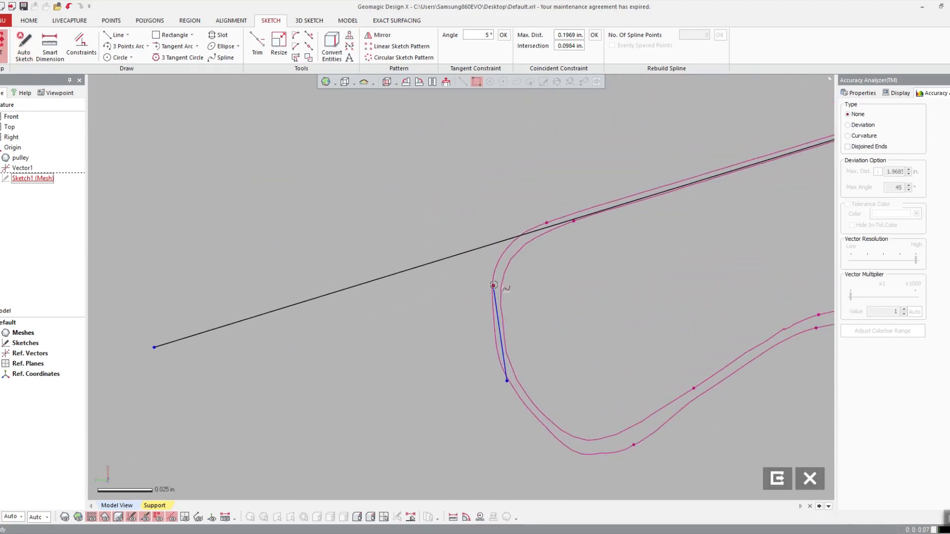
{"action": "left_click_drag", "start_coordinate": [493, 285], "coordinate": [497, 316]}
{"action": "left_click_drag", "start_coordinate": [506, 380], "coordinate": [504, 354]}
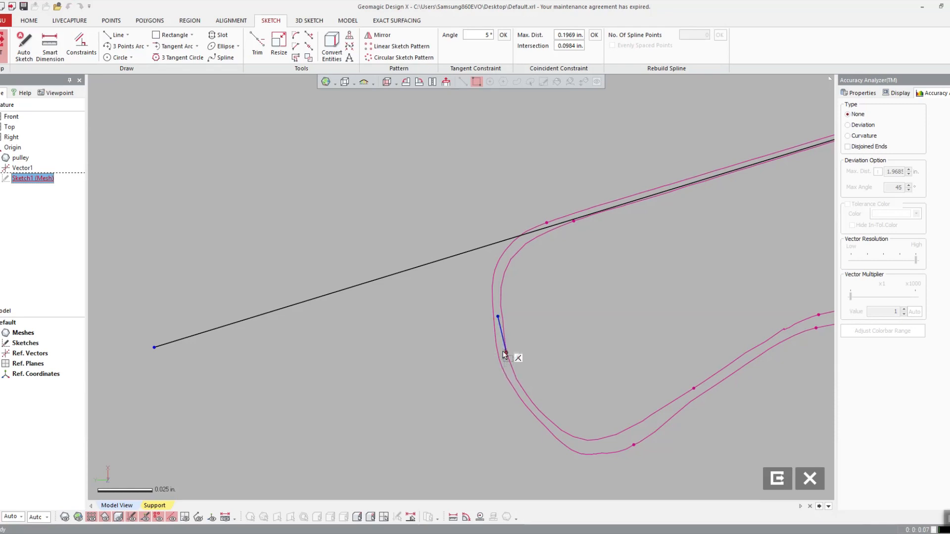
{"action": "left_click", "coordinate": [500, 340]}
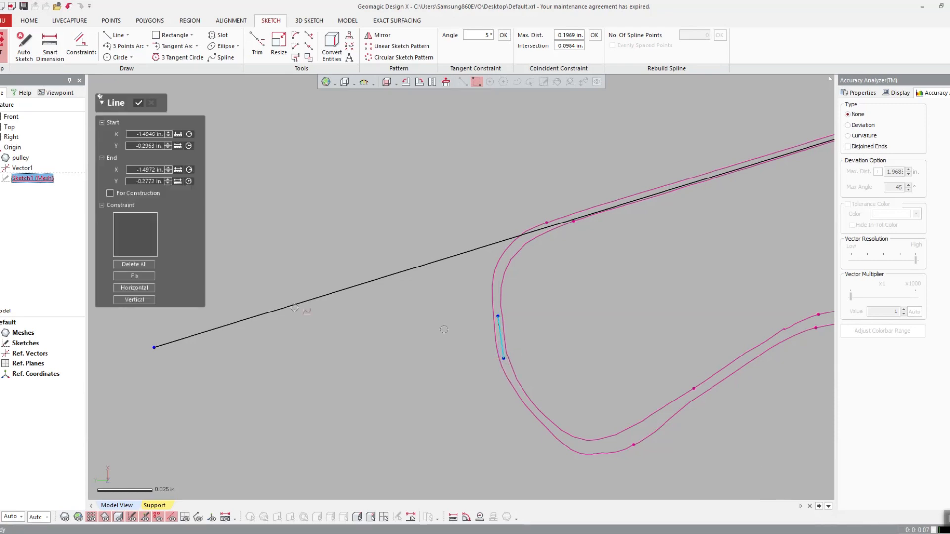
{"action": "left_click", "coordinate": [125, 276]}
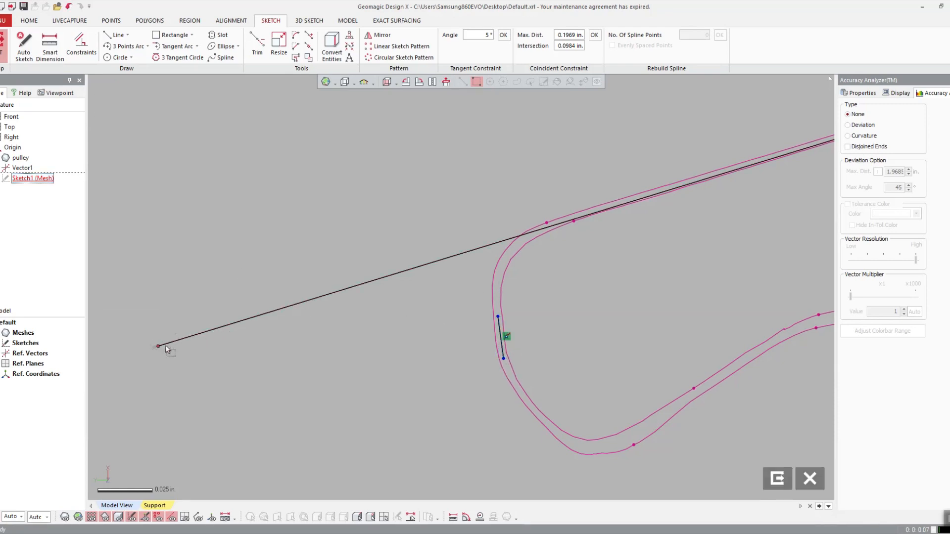
- Join the overhanging groove flank line to the rim tip line and extend the tip line's lower end beyond the scan outline
{"action": "left_click_drag", "start_coordinate": [160, 347], "coordinate": [497, 315]}
{"action": "scroll", "coordinate": [535, 308], "scroll_direction": "down", "scroll_amount": 3}
{"action": "right_click_drag", "start_coordinate": [588, 304], "coordinate": [549, 280], "text": "ctrl"}
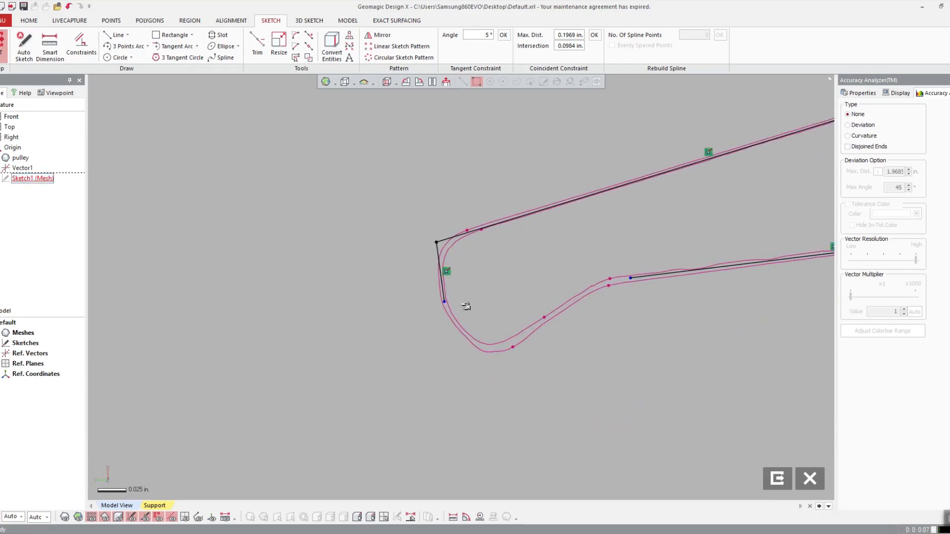
{"action": "left_click_drag", "start_coordinate": [444, 303], "coordinate": [456, 386]}
- Fit a slanted line to the inner flank of the rim lip, between the underside line and the lip's lowest point
{"action": "scroll", "coordinate": [456, 386], "scroll_direction": "up", "scroll_amount": 3}
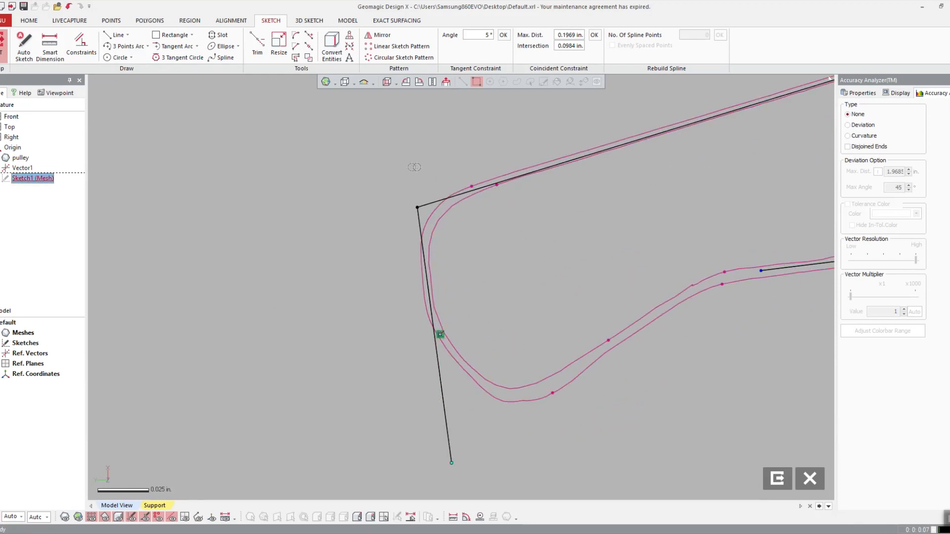
{"action": "right_click_drag", "start_coordinate": [496, 227], "coordinate": [401, 224], "text": "ctrl"}
{"action": "left_click", "coordinate": [118, 34]}
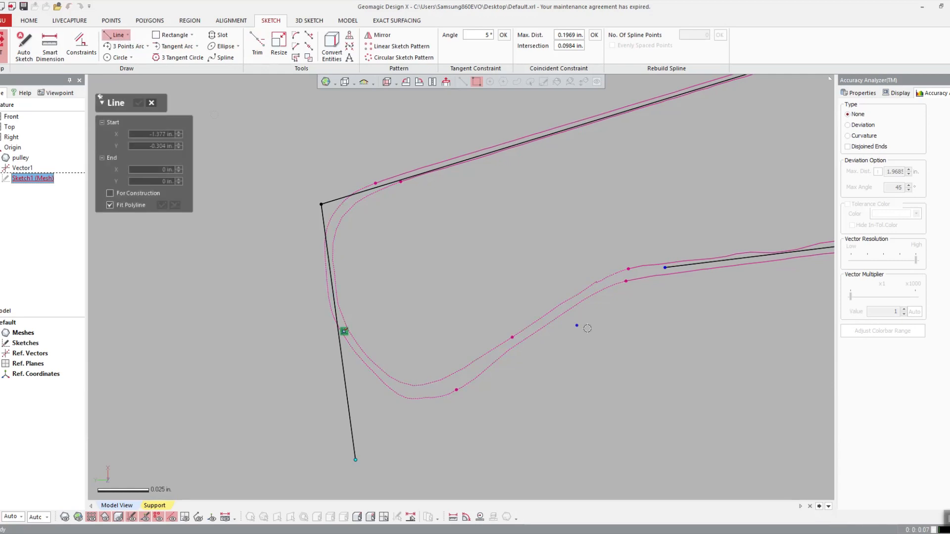
{"action": "left_click", "coordinate": [544, 309]}
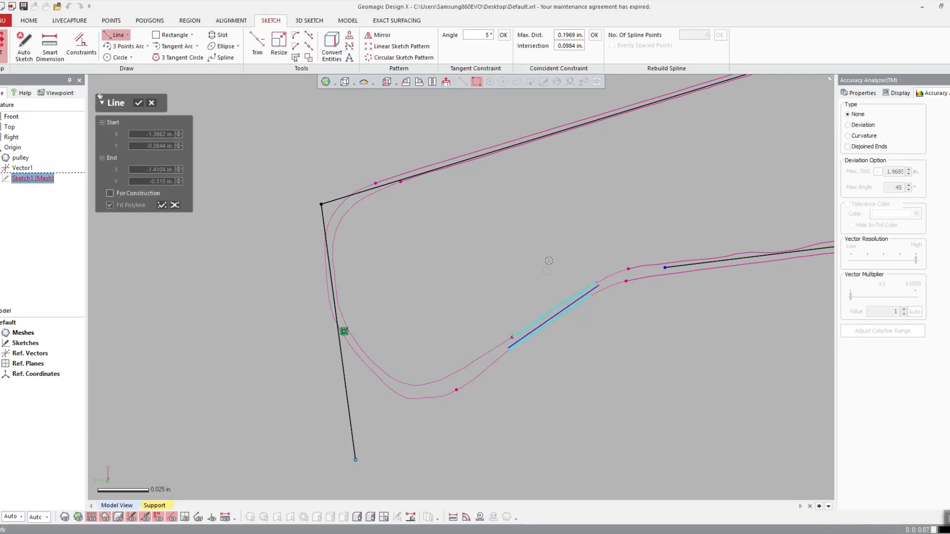
{"action": "left_click_drag", "start_coordinate": [549, 261], "coordinate": [503, 369]}
{"action": "double_click", "coordinate": [744, 314]}
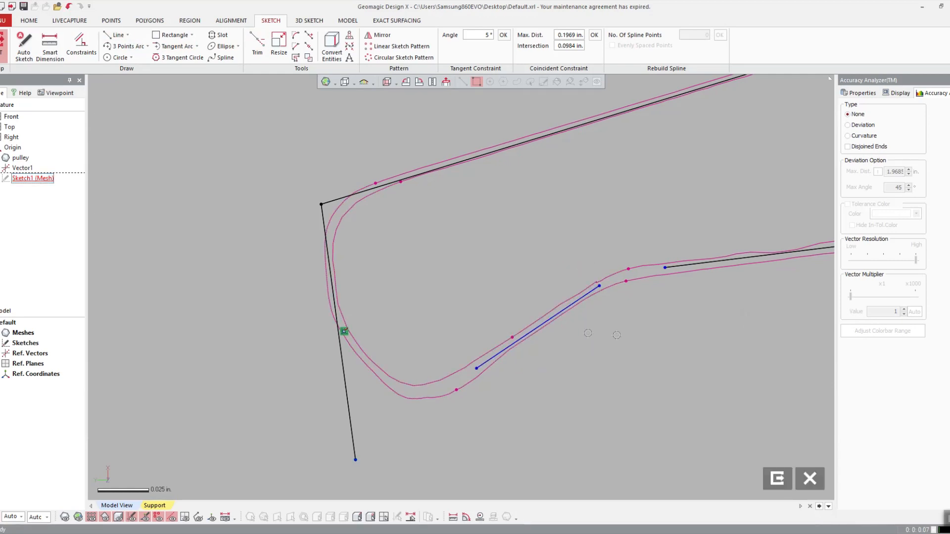
- Fix the lip's inner flank line, join its upper end to the underside line, and extend its lower end past the scan outline
{"action": "double_click", "coordinate": [553, 316]}
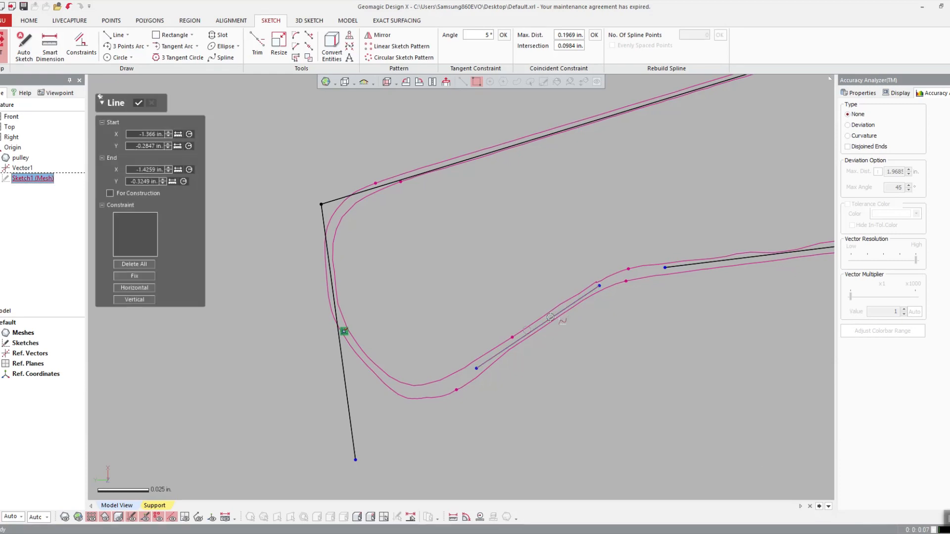
{"action": "left_click", "coordinate": [140, 276]}
{"action": "mouse_move", "coordinate": [597, 286]}
{"action": "left_mouse_down"}
{"action": "mouse_move", "coordinate": [659, 275]}
{"action": "mouse_move", "coordinate": [619, 273]}
{"action": "left_mouse_up"}
{"action": "scroll", "coordinate": [626, 275], "scroll_direction": "down", "scroll_amount": 2}
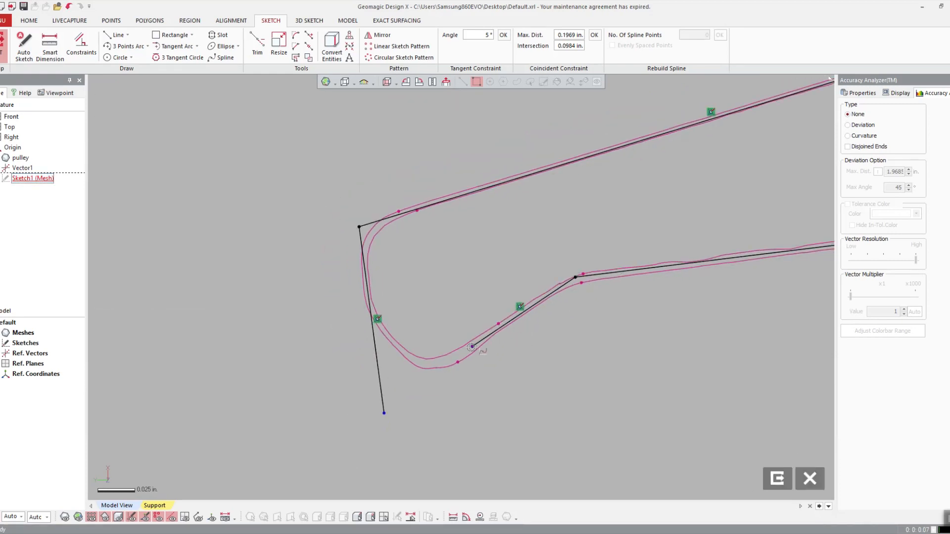
{"action": "left_click_drag", "start_coordinate": [471, 347], "coordinate": [400, 387]}
- Fit a slanted line to the lip's lower outer edge, between the rim tip line and the inner flank line
{"action": "scroll", "coordinate": [409, 334], "scroll_direction": "up", "scroll_amount": 2}
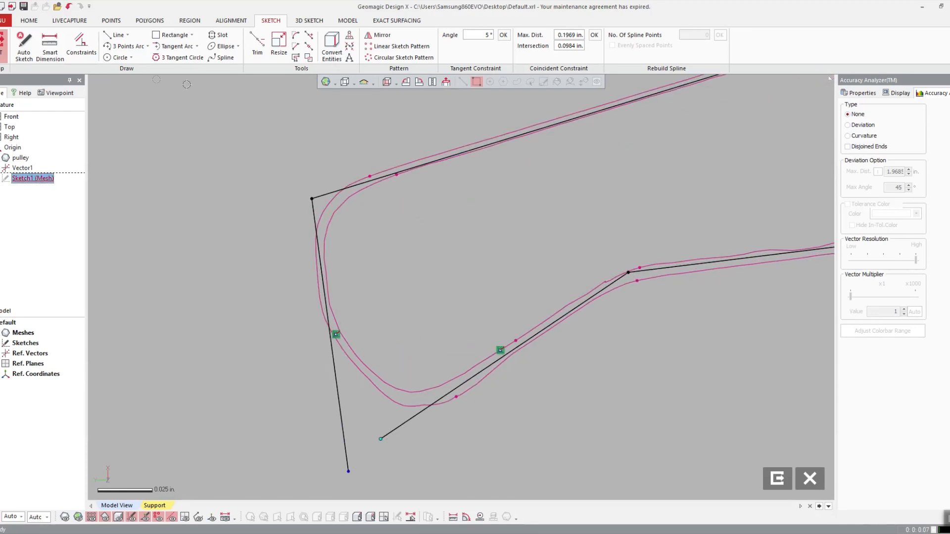
{"action": "left_click", "coordinate": [115, 34]}
{"action": "left_click_drag", "start_coordinate": [371, 344], "coordinate": [350, 386]}
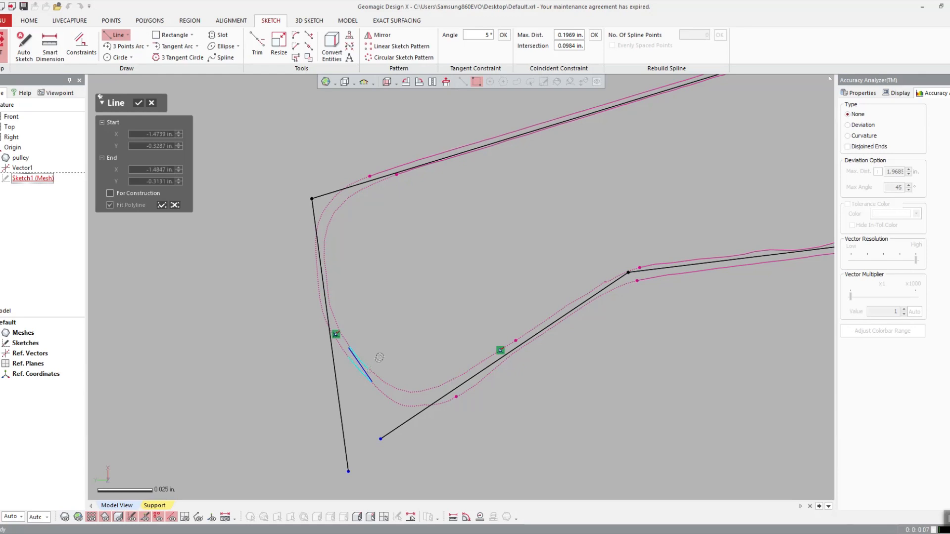
{"action": "left_click_drag", "start_coordinate": [371, 339], "coordinate": [340, 366]}
{"action": "left_click_drag", "start_coordinate": [400, 357], "coordinate": [385, 373]}
{"action": "key", "text": "Return"}
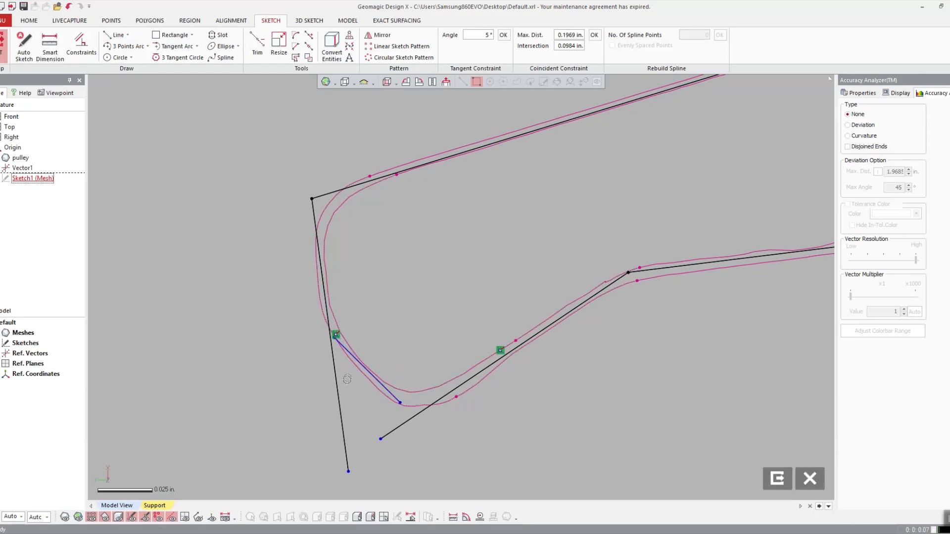
- Fix the lip's lower outer line and join the rim tip line and the inner flank line to its two ends
{"action": "double_click", "coordinate": [368, 366]}
{"action": "left_click", "coordinate": [134, 276]}
{"action": "left_click_drag", "start_coordinate": [349, 471], "coordinate": [334, 338]}
{"action": "left_click_drag", "start_coordinate": [381, 440], "coordinate": [401, 403]}
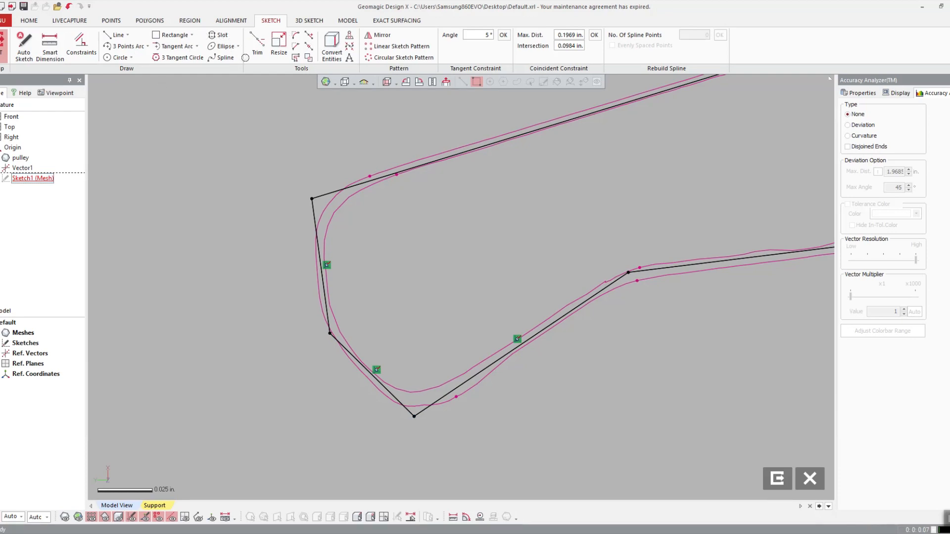
- Fillet the rim lip's four corners to follow the scan, giving the lowest a dimensioned radius of about 0.014 in and leaving the rest undimensioned
{"action": "left_click", "coordinate": [295, 37]}
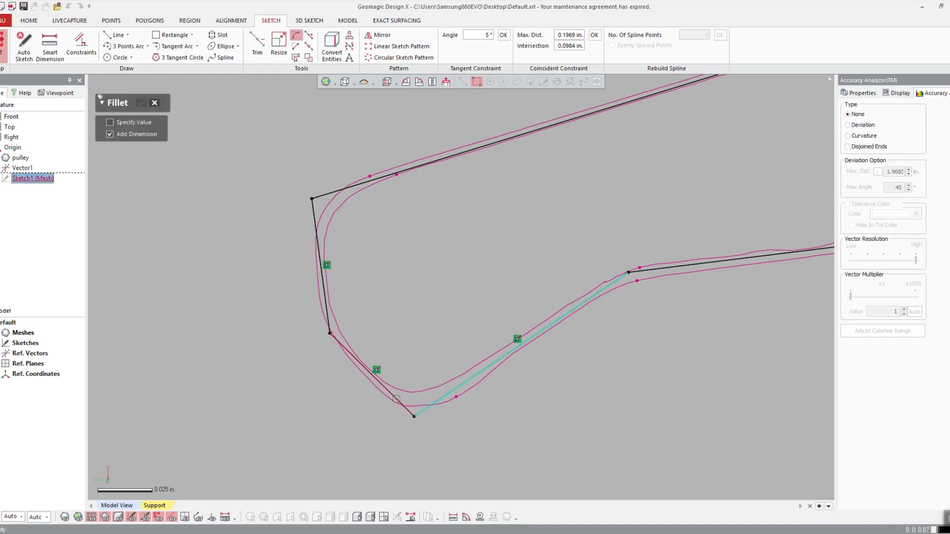
{"action": "left_click", "coordinate": [415, 415]}
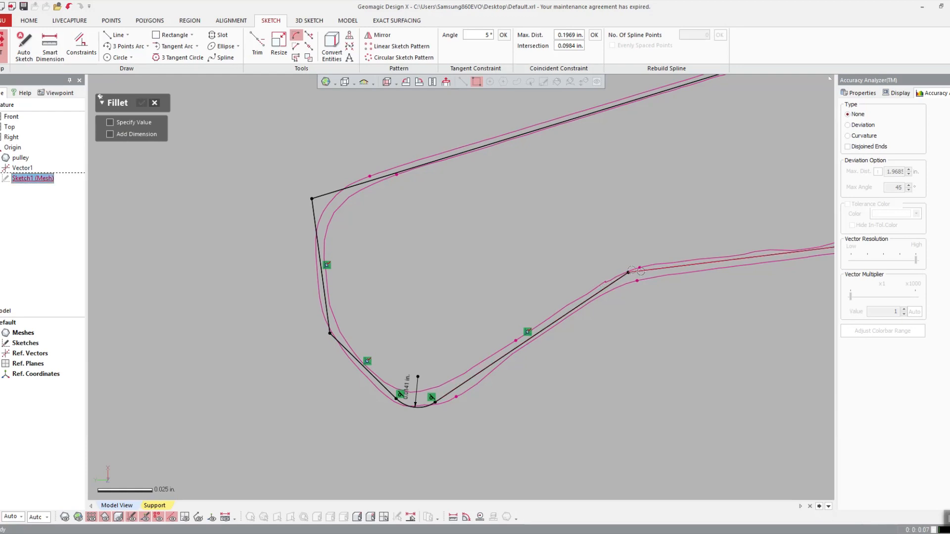
{"action": "left_click", "coordinate": [615, 281]}
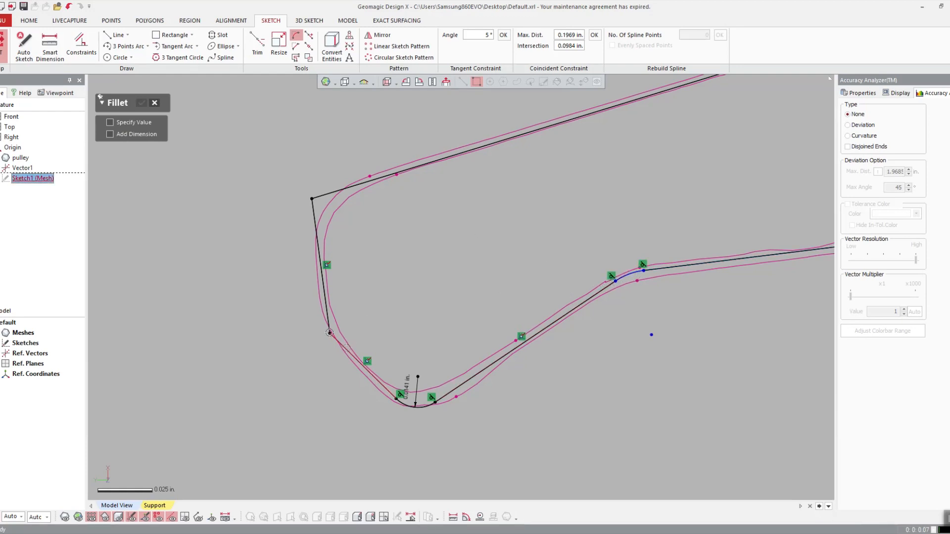
{"action": "left_click", "coordinate": [330, 332]}
{"action": "left_click", "coordinate": [324, 197]}
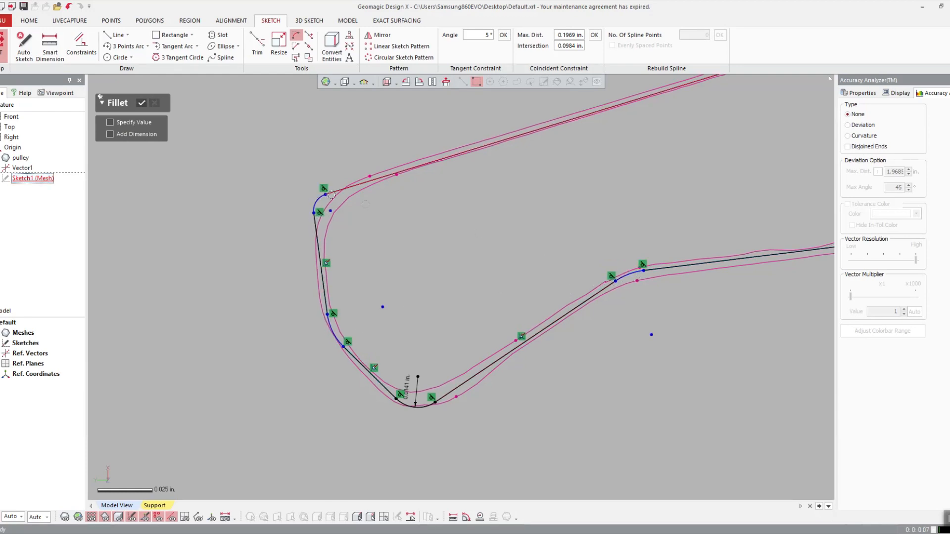
- Enlarge the rim lip's two outer-side fillets to follow the scan, the upper one to about 0.031 in radius, and fix both arcs
{"action": "left_click_drag", "start_coordinate": [326, 196], "coordinate": [373, 195]}
{"action": "left_click", "coordinate": [333, 207]}
{"action": "left_click", "coordinate": [143, 360]}
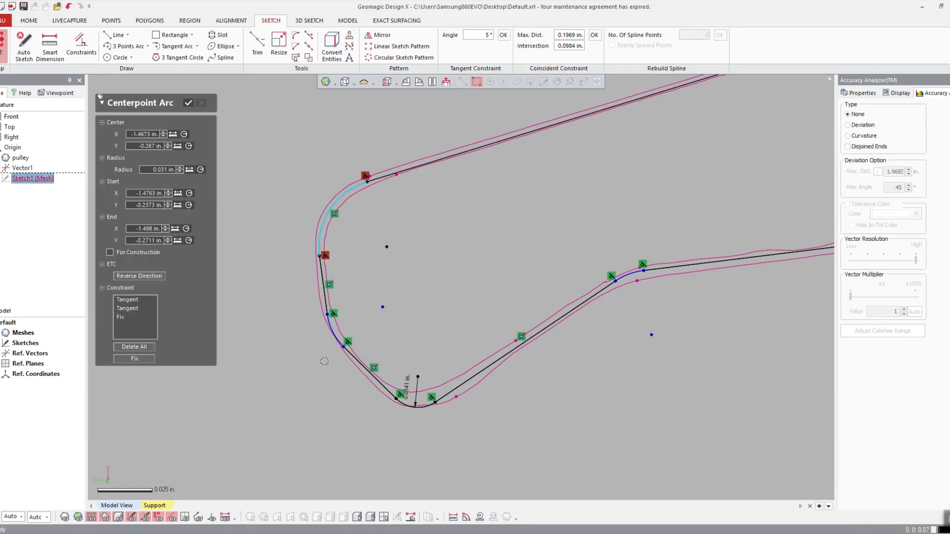
{"action": "left_click", "coordinate": [325, 361]}
{"action": "left_click_drag", "start_coordinate": [344, 348], "coordinate": [359, 362]}
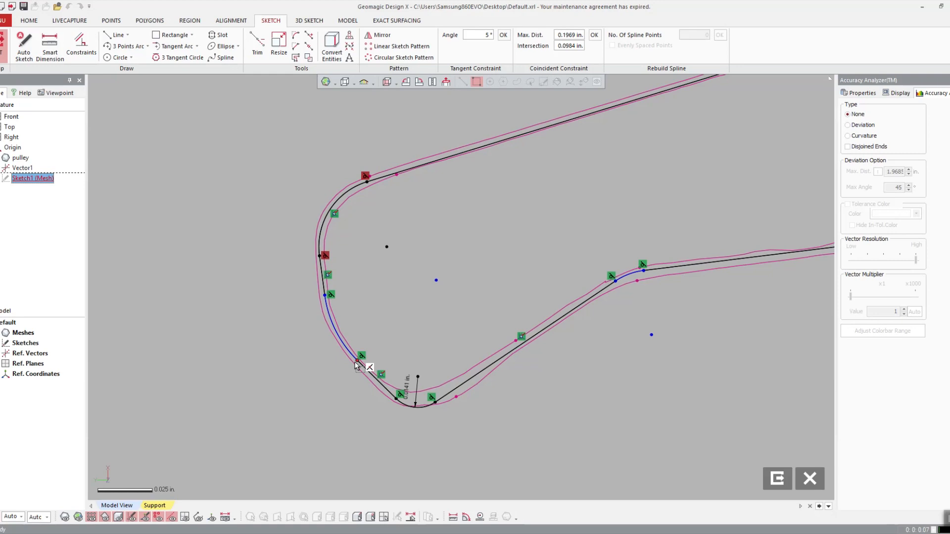
{"action": "left_click", "coordinate": [332, 328]}
{"action": "left_click", "coordinate": [142, 360]}
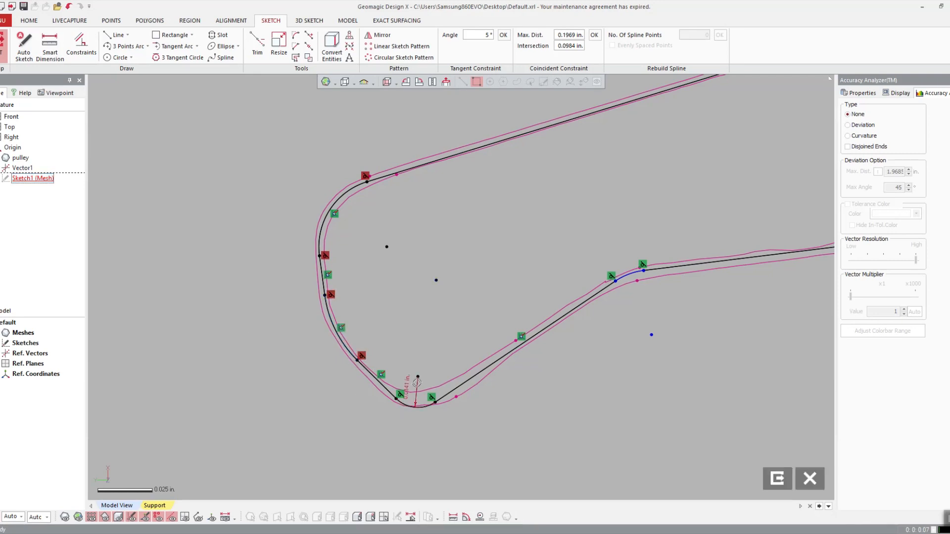
- Remove the radius dimension from the lip's lowest fillet, enlarge it to about 0.029 in radius, and fix the arc
{"action": "left_click_drag", "start_coordinate": [435, 402], "coordinate": [456, 399]}
{"action": "left_click", "coordinate": [431, 399]}
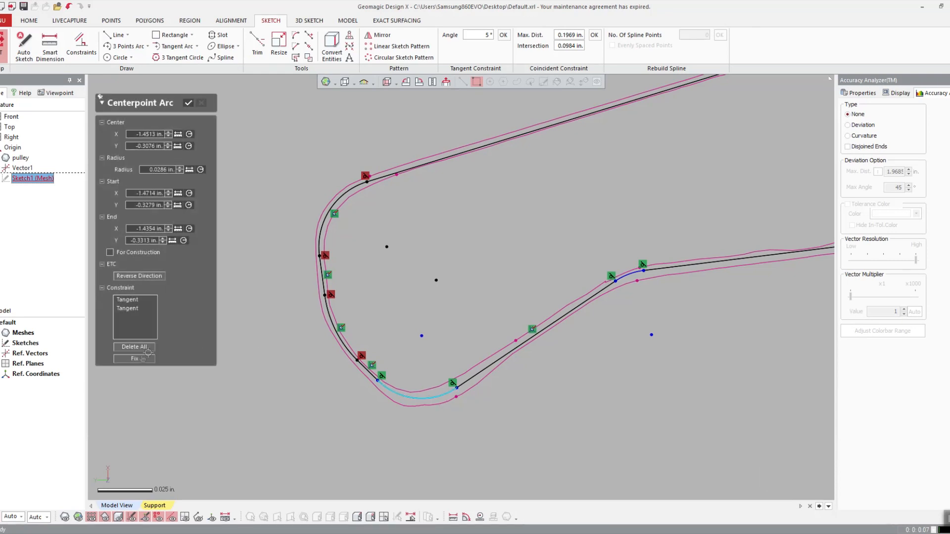
{"action": "left_click", "coordinate": [142, 360]}
- Enlarge the fillet between the lip's inner flank and the underside line to about 0.084 in radius and fix it
{"action": "left_click_drag", "start_coordinate": [644, 271], "coordinate": [675, 280]}
{"action": "left_click", "coordinate": [650, 271]}
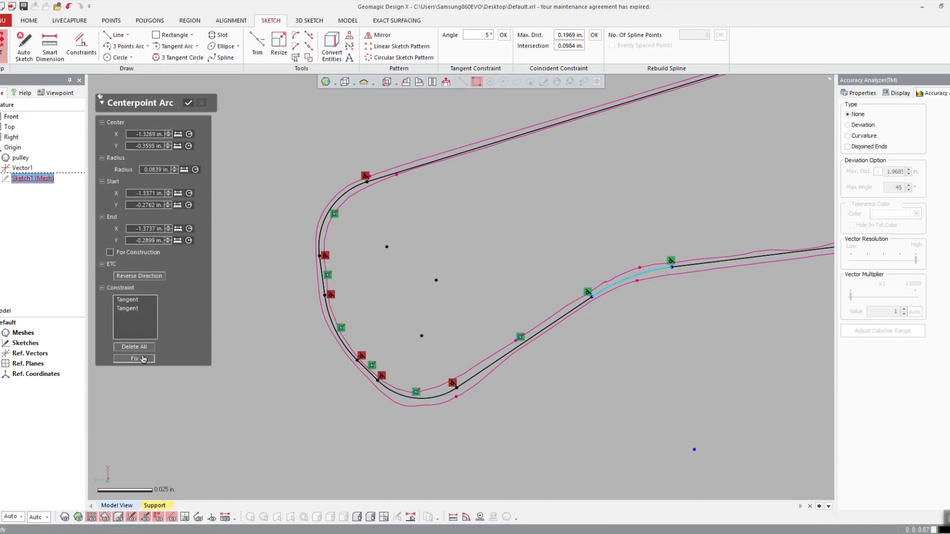
{"action": "left_click", "coordinate": [144, 360]}
- Fillet the groove's inner corner and the corner where the underside line meets the long slanted line, without specified values
{"action": "scroll", "coordinate": [485, 277], "scroll_direction": "down", "scroll_amount": 3}
{"action": "mouse_move", "coordinate": [715, 179]}
{"action": "right_mouse_down", "text": "ctrl"}
{"action": "mouse_move", "coordinate": [534, 139]}
{"action": "mouse_move", "coordinate": [484, 297]}
{"action": "right_mouse_up", "text": "ctrl"}
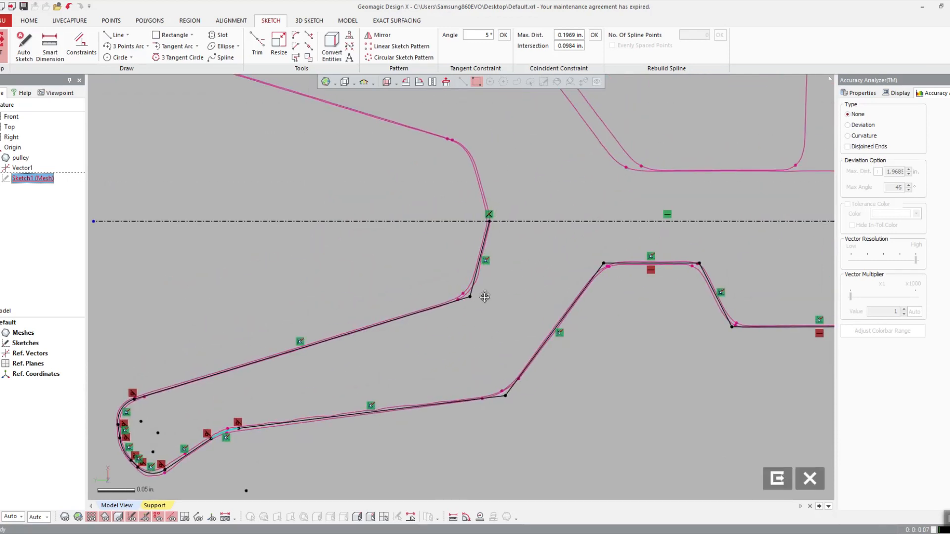
{"action": "scroll", "coordinate": [484, 297], "scroll_direction": "up", "scroll_amount": 3}
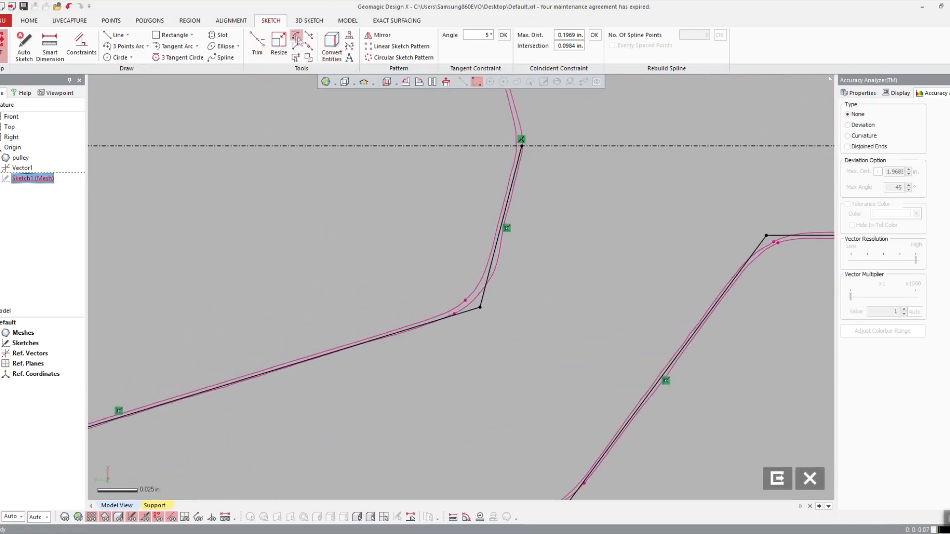
{"action": "left_click", "coordinate": [297, 37]}
{"action": "left_click", "coordinate": [460, 313]}
{"action": "scroll", "coordinate": [557, 342], "scroll_direction": "down", "scroll_amount": 2}
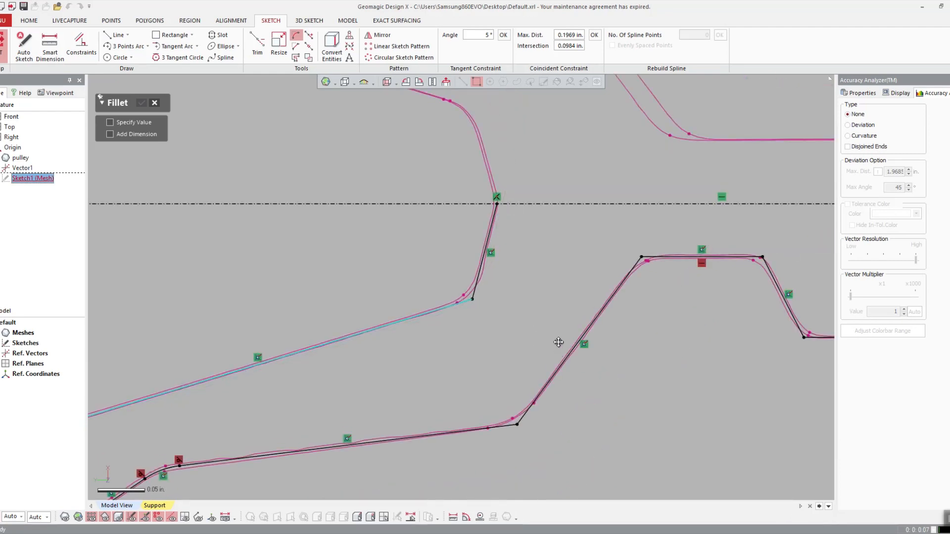
{"action": "right_click_drag", "start_coordinate": [558, 342], "coordinate": [545, 321], "text": "ctrl"}
{"action": "left_click", "coordinate": [474, 267]}
{"action": "left_click", "coordinate": [594, 317]}
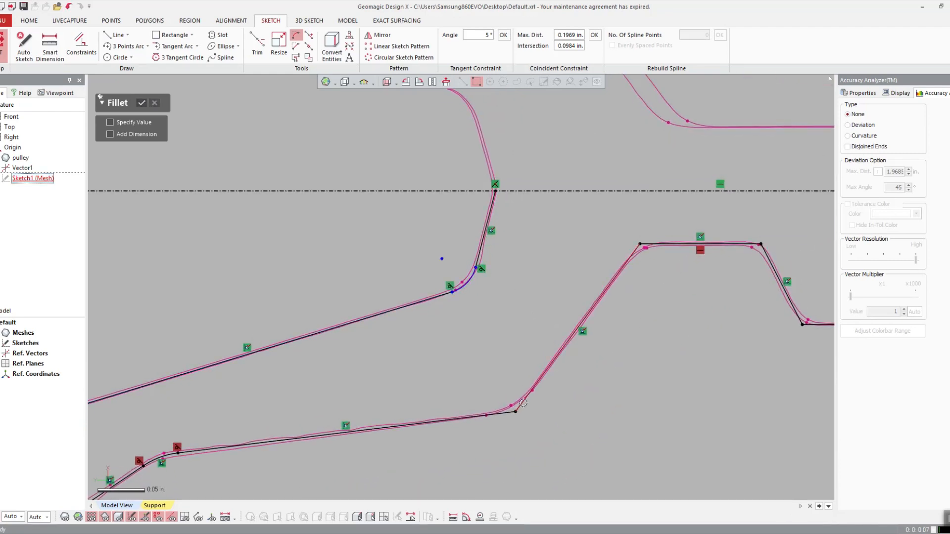
{"action": "left_click", "coordinate": [494, 415]}
- Fillet both corners of the short raised flat and the corner at the foot of its inner slope
{"action": "left_click", "coordinate": [626, 258]}
{"action": "left_click", "coordinate": [648, 244]}
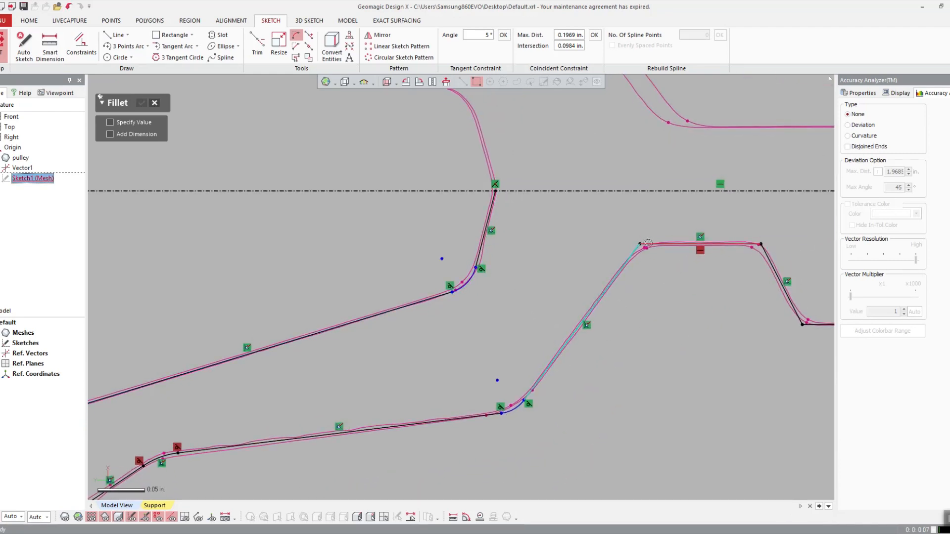
{"action": "left_click", "coordinate": [765, 252]}
{"action": "right_click_drag", "start_coordinate": [750, 299], "coordinate": [475, 284], "text": "ctrl"}
{"action": "left_click", "coordinate": [522, 292]}
{"action": "left_click", "coordinate": [549, 310]}
- Fillet the two corners of the small hub step and the corner between the hub face and the vertical bore line
{"action": "mouse_move", "coordinate": [725, 299]}
{"action": "right_mouse_down", "text": "ctrl"}
{"action": "mouse_move", "coordinate": [569, 309]}
{"action": "mouse_move", "coordinate": [569, 318]}
{"action": "right_mouse_up", "text": "ctrl"}
{"action": "scroll", "coordinate": [570, 309], "scroll_direction": "up", "scroll_amount": 4}
{"action": "left_click", "coordinate": [601, 341]}
{"action": "left_click", "coordinate": [628, 331]}
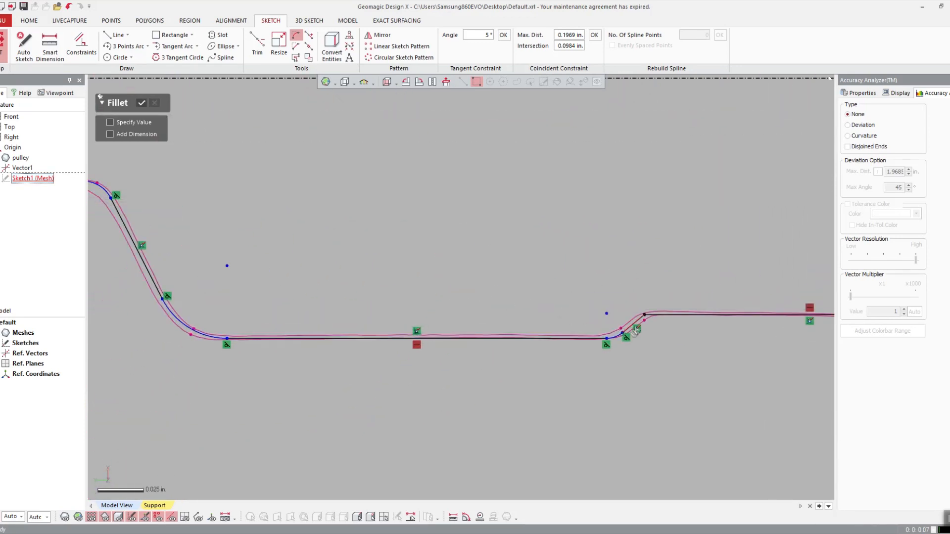
{"action": "left_click", "coordinate": [637, 324]}
{"action": "left_click", "coordinate": [684, 317]}
{"action": "scroll", "coordinate": [684, 319], "scroll_direction": "down", "scroll_amount": 4}
{"action": "right_click_drag", "start_coordinate": [683, 319], "coordinate": [526, 316], "text": "ctrl"}
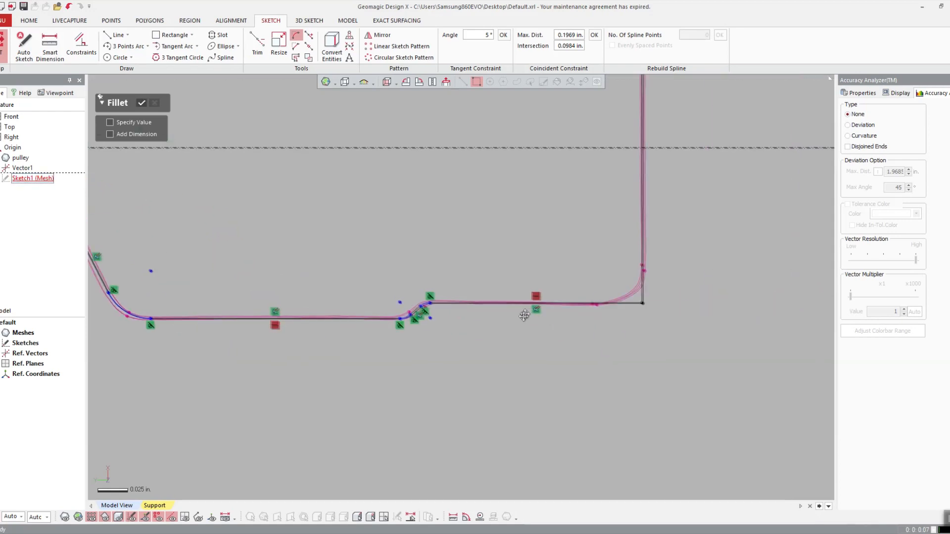
{"action": "left_click", "coordinate": [594, 301]}
{"action": "left_click", "coordinate": [640, 292]}
{"action": "key", "text": "Escape"}
- Enlarge the fillet between the hub face and the bore line to about 0.027 in radius and fix it
{"action": "scroll", "coordinate": [684, 284], "scroll_direction": "up", "scroll_amount": 3}
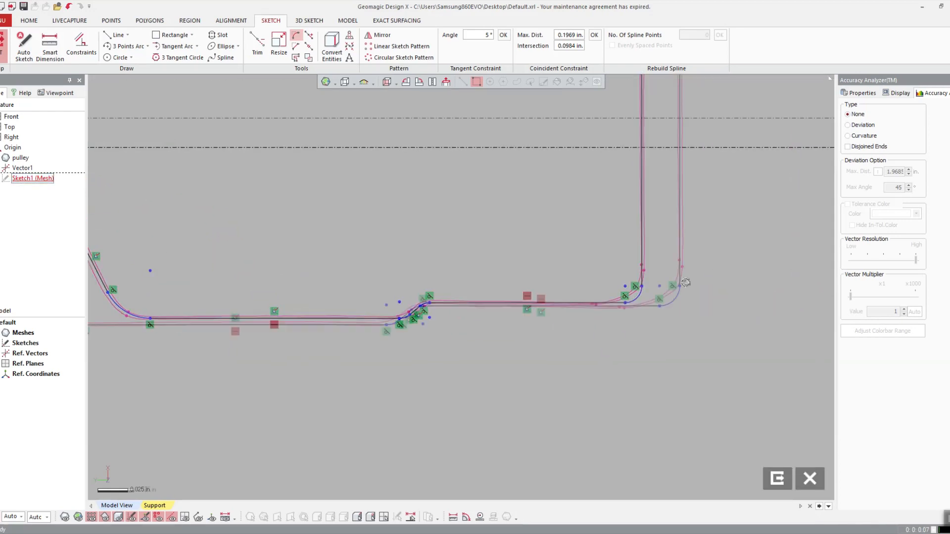
{"action": "left_click_drag", "start_coordinate": [702, 288], "coordinate": [715, 267]}
{"action": "left_click", "coordinate": [696, 283]}
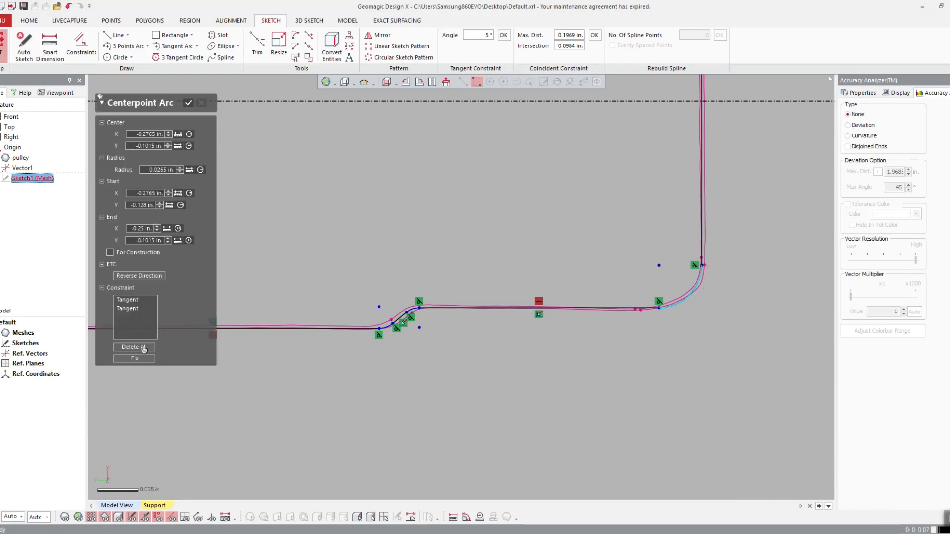
{"action": "left_click", "coordinate": [286, 314]}
- Give the hub step's two fillets equal radii, enlarge them to about 0.017 in, and fix the upper arc
{"action": "scroll", "coordinate": [421, 303], "scroll_direction": "up", "scroll_amount": 3}
{"action": "left_click", "coordinate": [349, 339]}
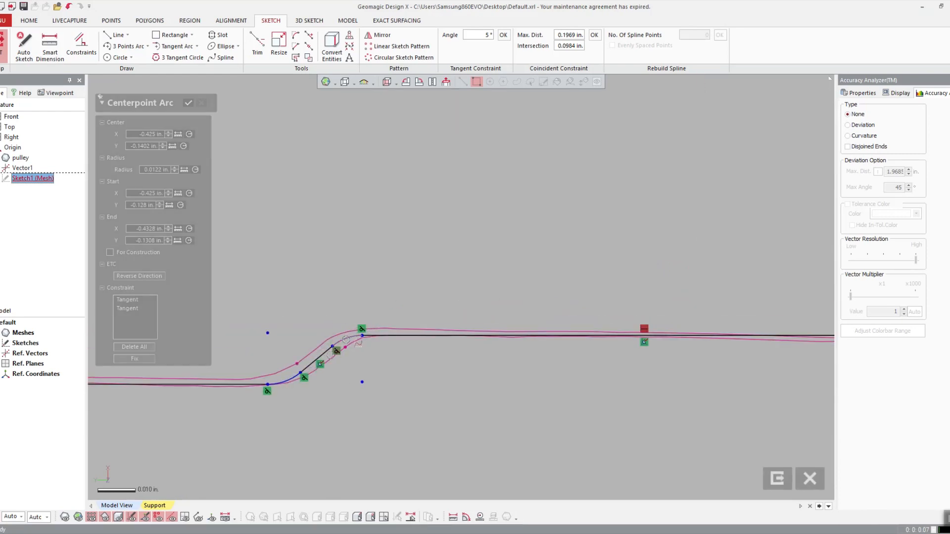
{"action": "left_click", "coordinate": [293, 375]}
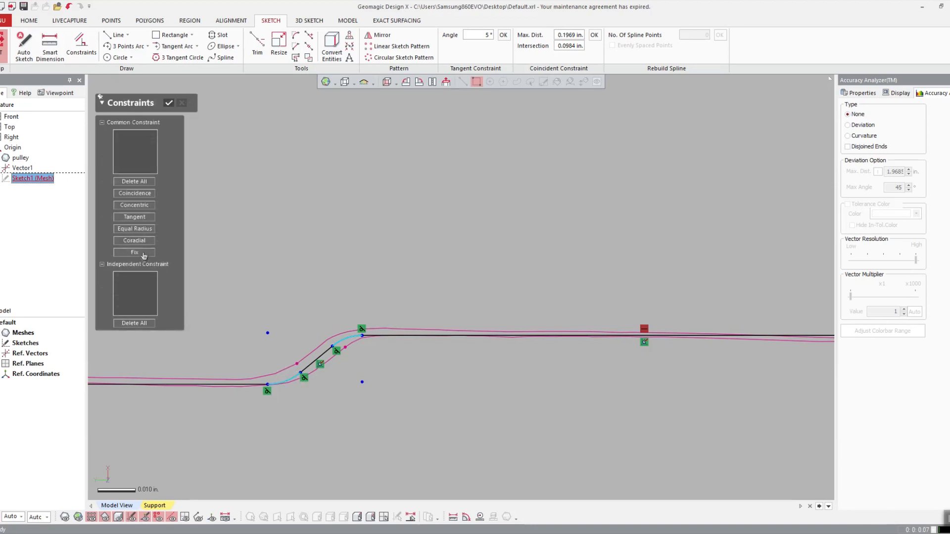
{"action": "left_click", "coordinate": [134, 229]}
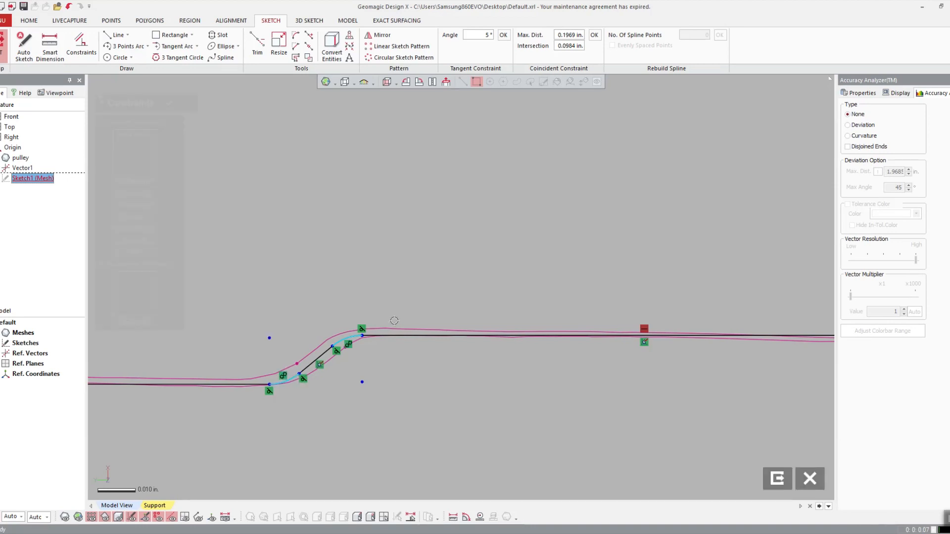
{"action": "left_click", "coordinate": [369, 337]}
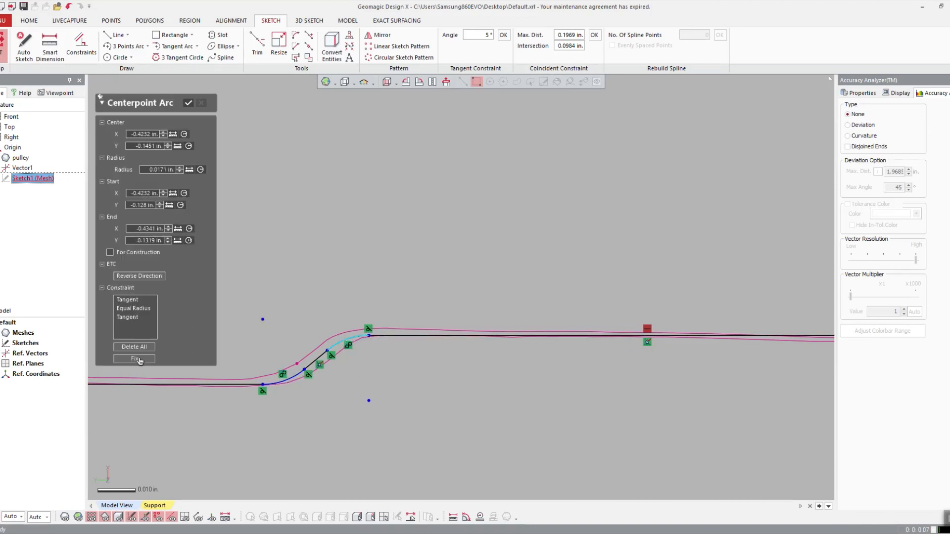
{"action": "left_click", "coordinate": [139, 360]}
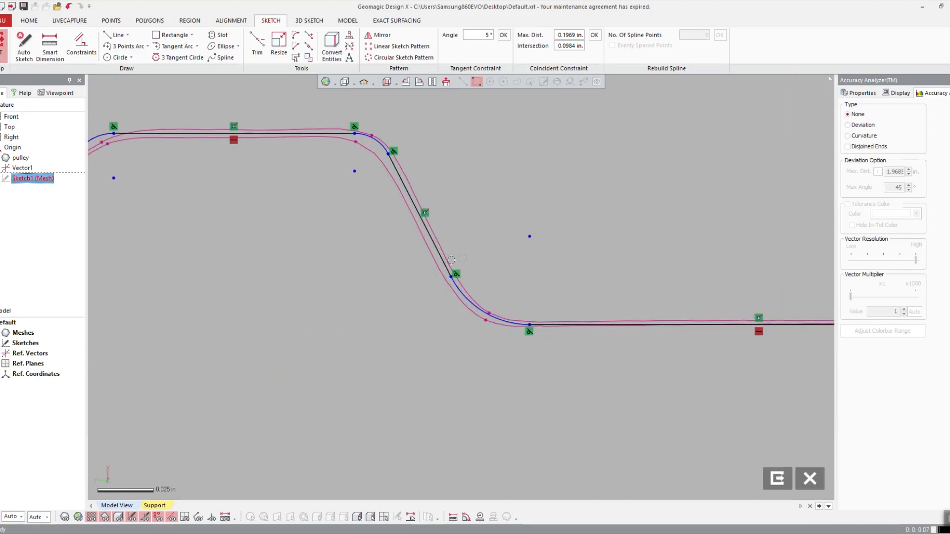
- Adjust the fillets at the foot and top of the inner slope, the top one to about 0.031 in radius, and fix both
{"action": "left_click_drag", "start_coordinate": [529, 325], "coordinate": [525, 325]}
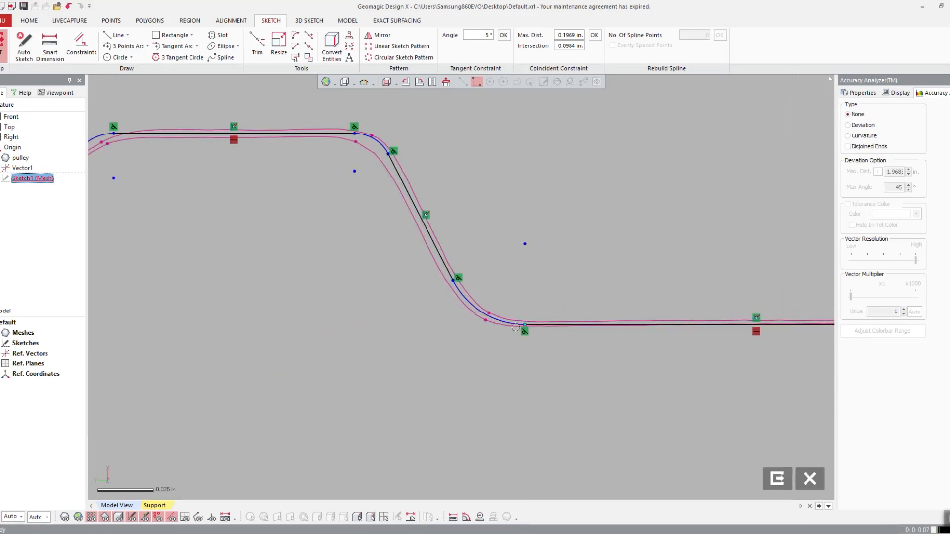
{"action": "left_click", "coordinate": [491, 320]}
{"action": "left_click", "coordinate": [140, 363]}
{"action": "left_click_drag", "start_coordinate": [385, 148], "coordinate": [378, 150]}
{"action": "left_click", "coordinate": [377, 150]}
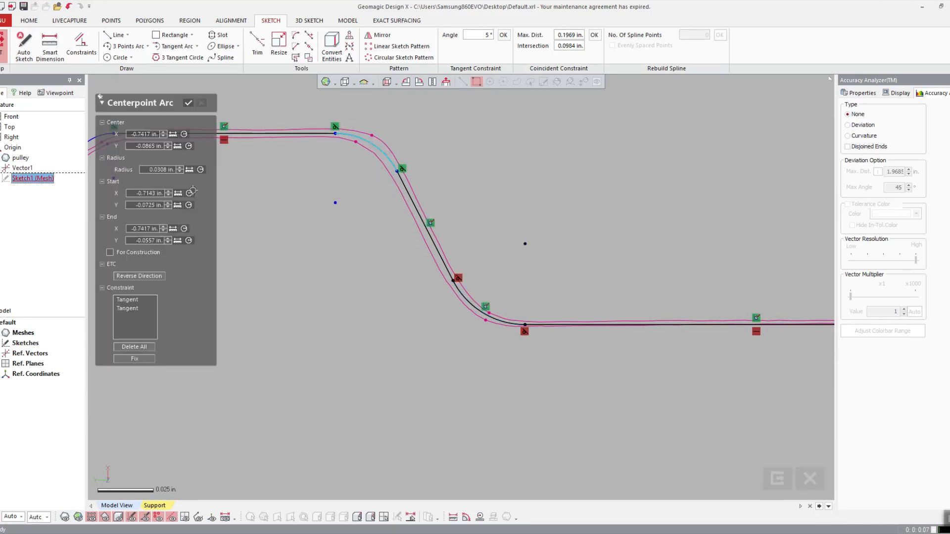
{"action": "left_click", "coordinate": [141, 362]}
- Enlarge the fillet between the long slanted line and the raised flat to about 0.055 in radius and fix it
{"action": "right_click_drag", "start_coordinate": [257, 326], "coordinate": [595, 370], "text": "ctrl"}
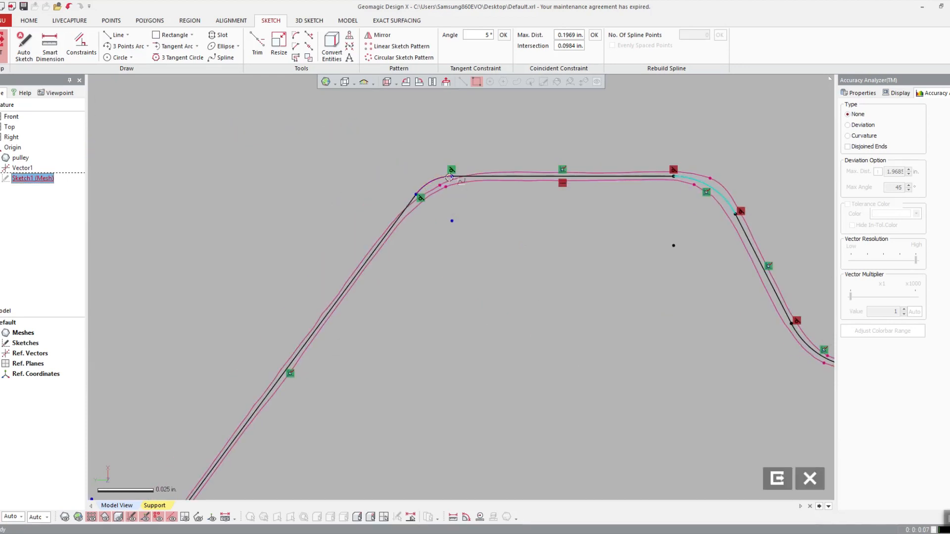
{"action": "left_click_drag", "start_coordinate": [446, 179], "coordinate": [492, 185]}
{"action": "left_click", "coordinate": [471, 184]}
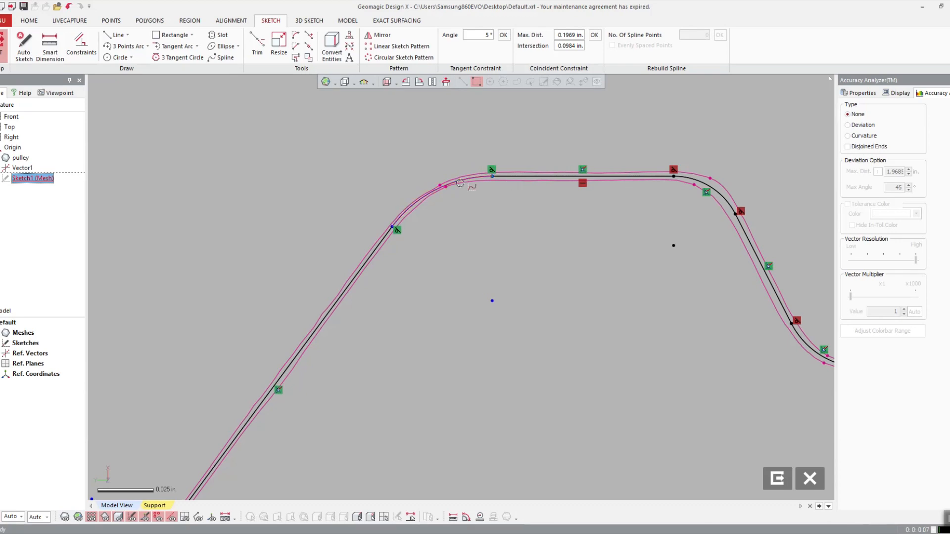
{"action": "left_click", "coordinate": [134, 360]}
- Enlarge the fillet between the underside line and the long slanted line to about 0.085 in radius and fix it
{"action": "scroll", "coordinate": [333, 316], "scroll_direction": "down", "scroll_amount": 3}
{"action": "right_click_drag", "start_coordinate": [333, 316], "coordinate": [518, 307], "text": "ctrl"}
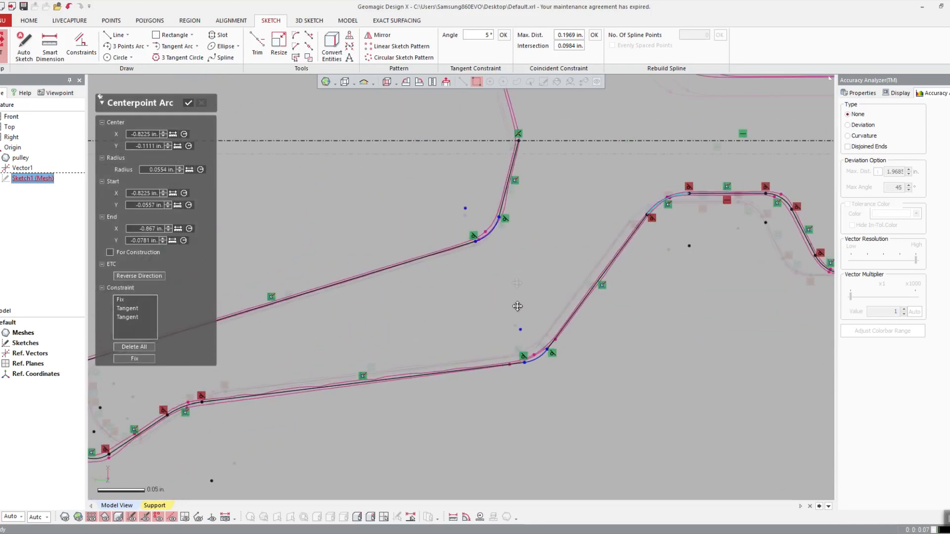
{"action": "scroll", "coordinate": [517, 307], "scroll_direction": "up", "scroll_amount": 3}
{"action": "right_click_drag", "start_coordinate": [620, 356], "coordinate": [525, 335], "text": "ctrl"}
{"action": "key", "text": "Escape"}
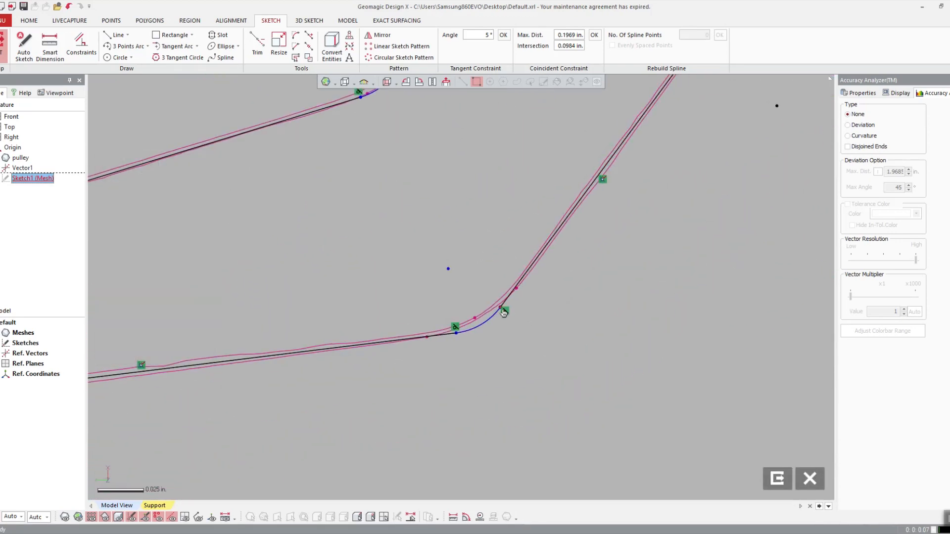
{"action": "left_click_drag", "start_coordinate": [501, 310], "coordinate": [545, 293]}
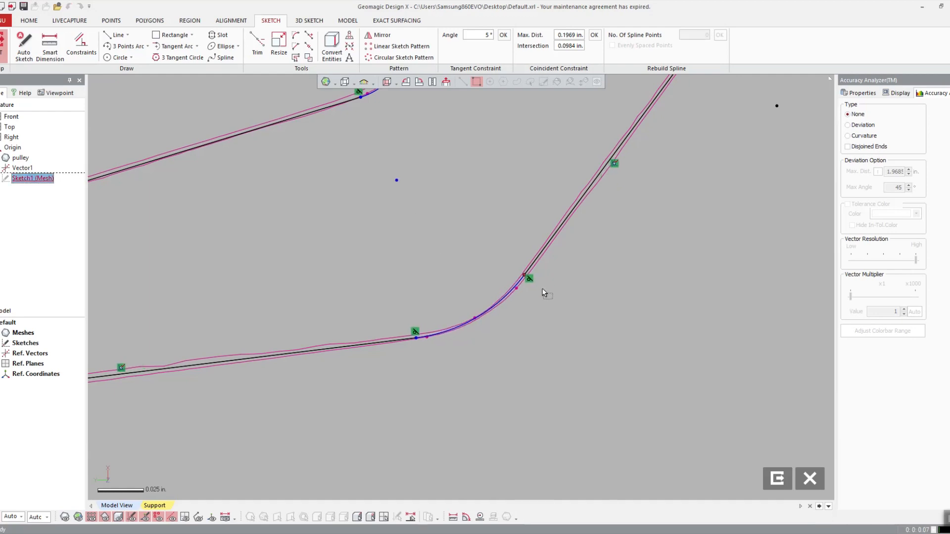
{"action": "left_click", "coordinate": [496, 313]}
{"action": "left_click", "coordinate": [131, 360]}
- Enlarge the groove's inner corner fillet to follow the scan and fix the arc
{"action": "scroll", "coordinate": [429, 171], "scroll_direction": "down", "scroll_amount": 3}
{"action": "middle_click_drag", "start_coordinate": [430, 171], "coordinate": [424, 267]}
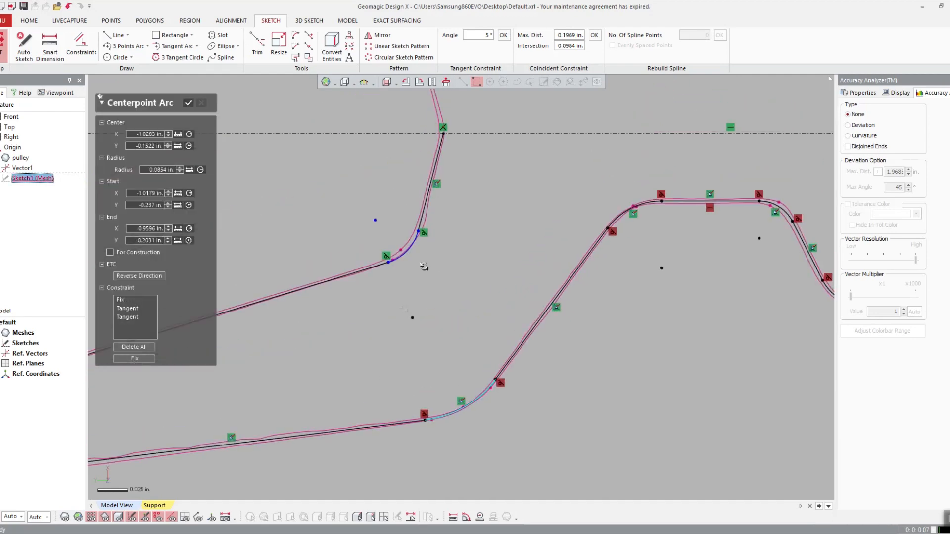
{"action": "left_click", "coordinate": [424, 266]}
{"action": "left_click_drag", "start_coordinate": [419, 234], "coordinate": [434, 222]}
{"action": "left_click", "coordinate": [434, 224]}
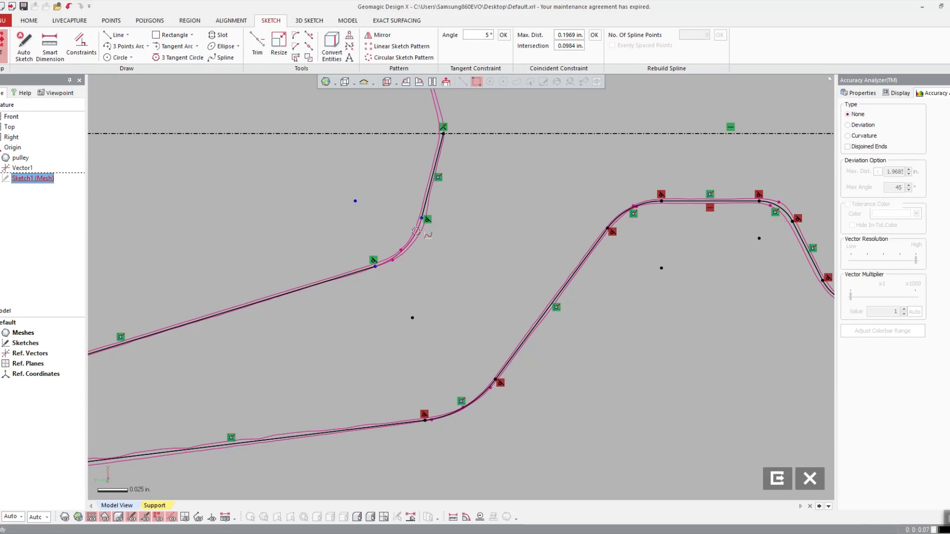
{"action": "left_click", "coordinate": [142, 363]}
- Delete the dimension between the vertical bore line and the Vector1 axis
{"action": "scroll", "coordinate": [486, 301], "scroll_direction": "down", "scroll_amount": 5}
{"action": "middle_click_drag", "start_coordinate": [488, 302], "coordinate": [322, 364]}
{"action": "left_click", "coordinate": [636, 272]}
{"action": "left_click", "coordinate": [593, 251]}
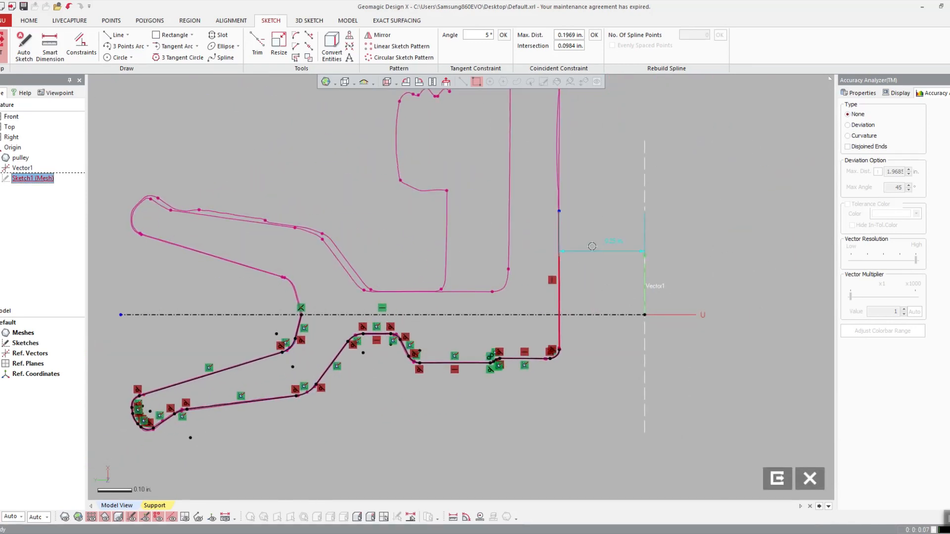
{"action": "key", "text": "Delete"}
- Set up a mirror of the lower profile's lines and fillets, from the groove to the bore corner, about the horizontal centreline
{"action": "middle_click_drag", "start_coordinate": [487, 219], "coordinate": [531, 196]}
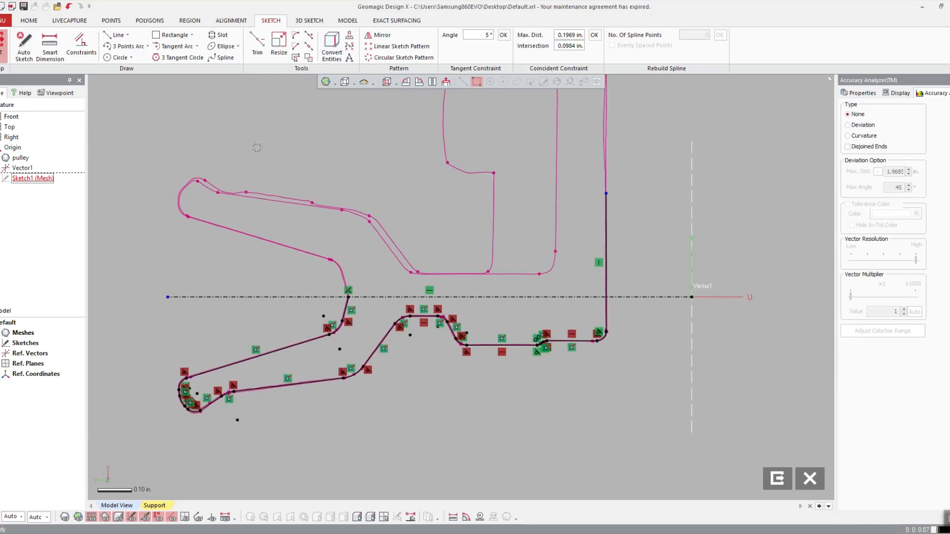
{"action": "left_click", "coordinate": [381, 35]}
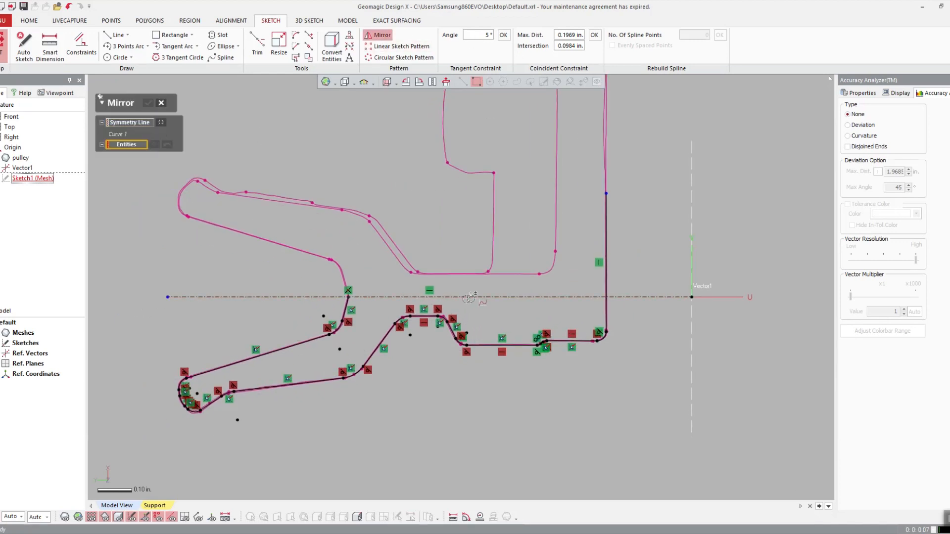
{"action": "mouse_move", "coordinate": [590, 317]}
{"action": "left_mouse_down"}
{"action": "mouse_move", "coordinate": [568, 340]}
{"action": "mouse_move", "coordinate": [161, 435]}
{"action": "left_mouse_up"}
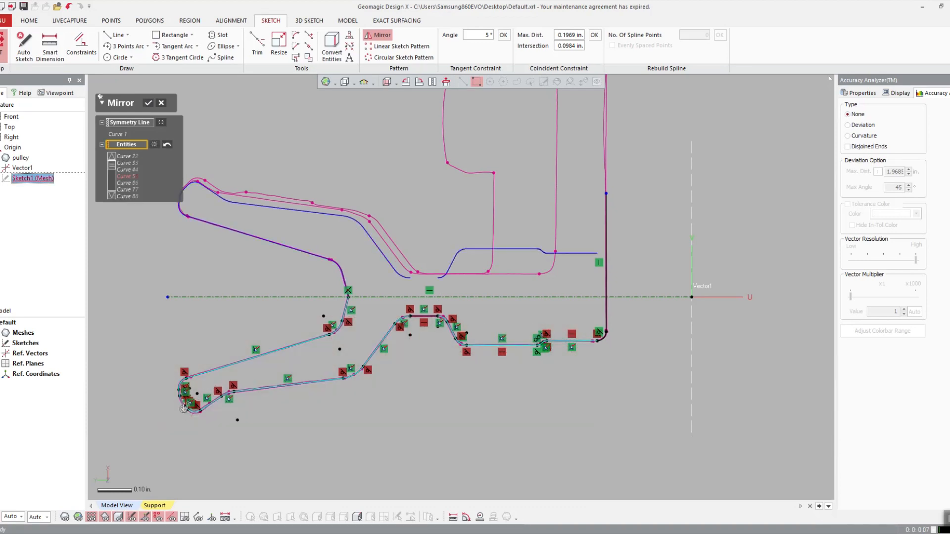
{"action": "left_click", "coordinate": [452, 307]}
{"action": "left_click", "coordinate": [557, 243]}
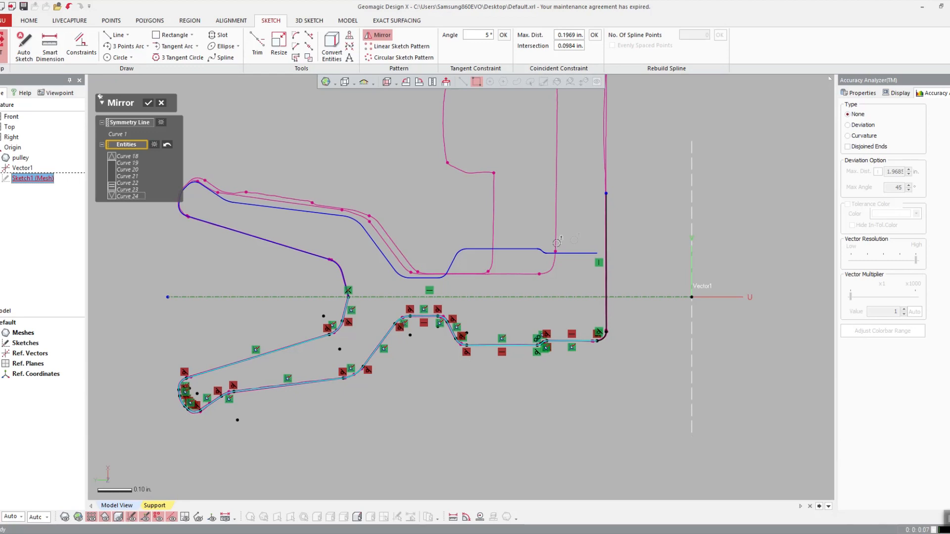
{"action": "left_click", "coordinate": [603, 341]}
{"action": "scroll", "coordinate": [409, 169], "scroll_direction": "down", "scroll_amount": 3}
{"action": "mouse_move", "coordinate": [409, 168]}
{"action": "right_mouse_down", "text": "ctrl"}
{"action": "mouse_move", "coordinate": [486, 171]}
{"action": "mouse_move", "coordinate": [459, 210]}
{"action": "right_mouse_up", "text": "ctrl"}
{"action": "scroll", "coordinate": [485, 172], "scroll_direction": "up", "scroll_amount": 4}
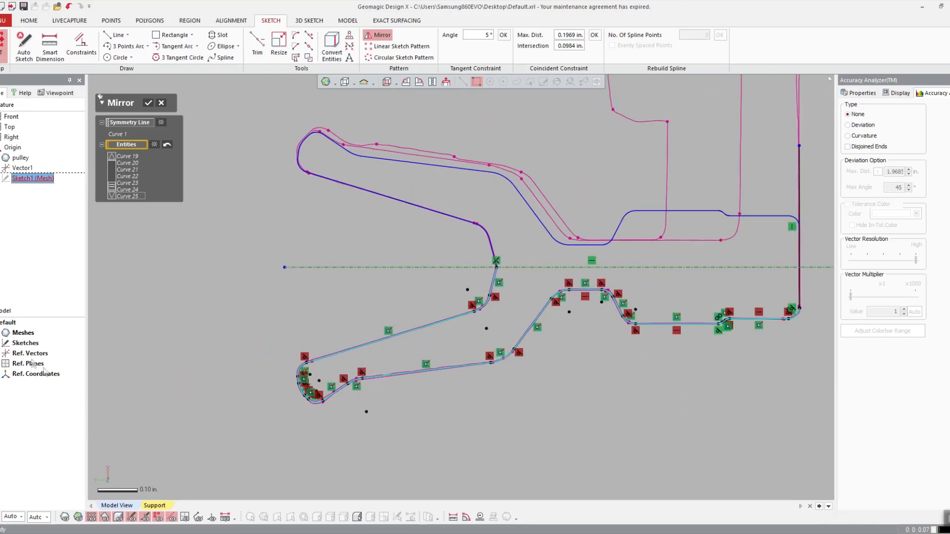
- Show the pulley mesh and inspect the mirrored profile preview against the scan in 3D
{"action": "left_click", "coordinate": [0, 336]}
{"action": "mouse_move", "coordinate": [671, 335]}
{"action": "right_mouse_down"}
{"action": "mouse_move", "coordinate": [467, 417]}
{"action": "mouse_move", "coordinate": [469, 380]}
{"action": "mouse_move", "coordinate": [465, 402]}
{"action": "right_mouse_up"}
{"action": "mouse_move", "coordinate": [473, 381]}
{"action": "right_mouse_down"}
{"action": "mouse_move", "coordinate": [495, 366]}
{"action": "mouse_move", "coordinate": [482, 282]}
{"action": "mouse_move", "coordinate": [365, 340]}
{"action": "mouse_move", "coordinate": [530, 370]}
{"action": "mouse_move", "coordinate": [518, 383]}
{"action": "mouse_move", "coordinate": [530, 403]}
{"action": "mouse_move", "coordinate": [574, 332]}
{"action": "mouse_move", "coordinate": [554, 309]}
{"action": "mouse_move", "coordinate": [546, 219]}
{"action": "right_mouse_up"}
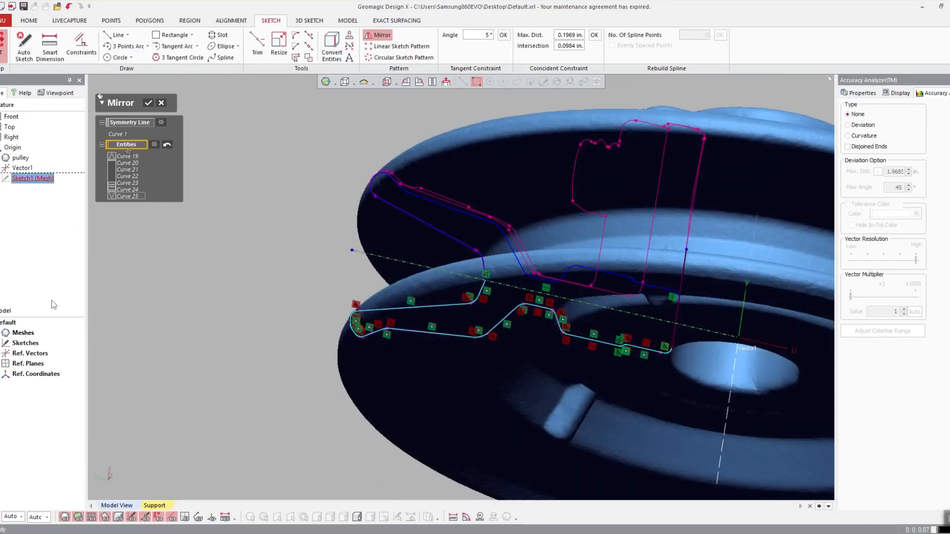
- Hide the pulley mesh and apply the mirror of the lower profile about the horizontal centreline
{"action": "left_click", "coordinate": [5, 333]}
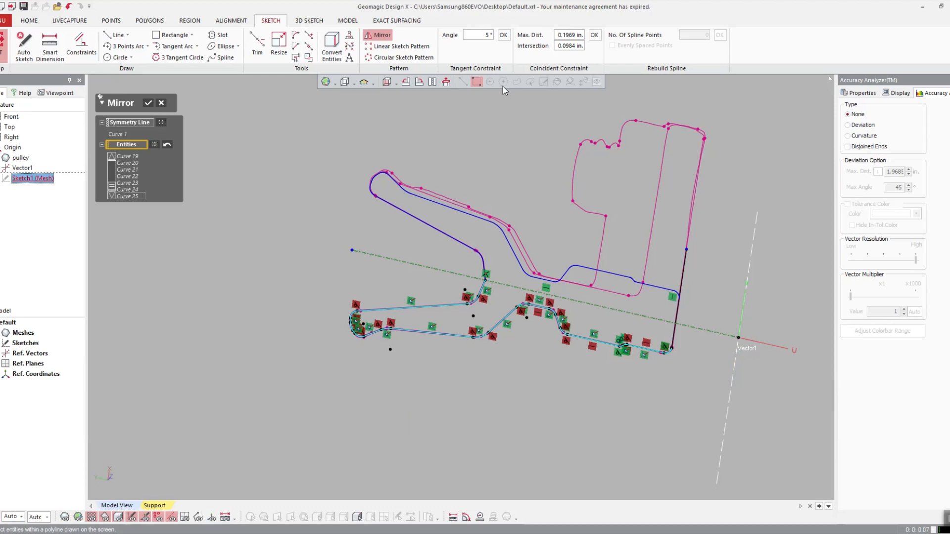
{"action": "left_click", "coordinate": [453, 82]}
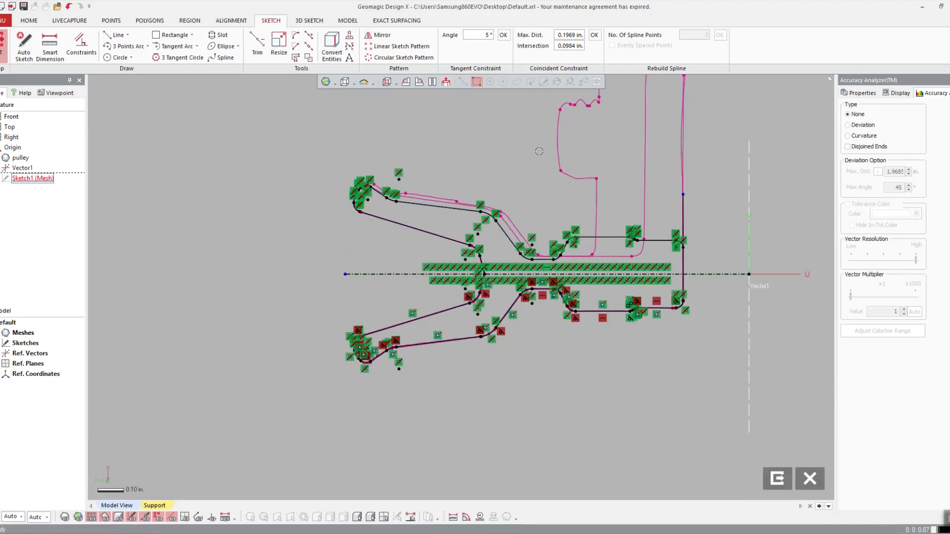
{"action": "scroll", "coordinate": [599, 272], "scroll_direction": "up", "scroll_amount": 5}
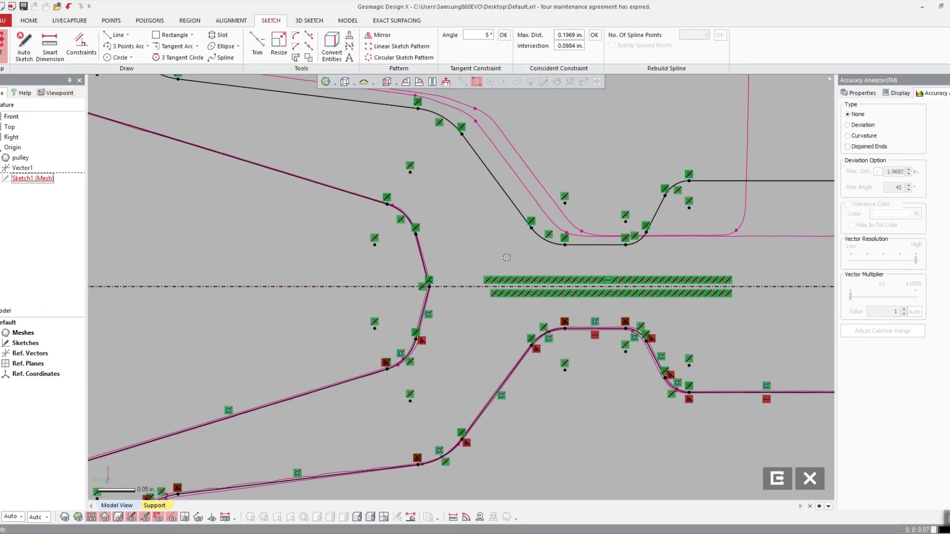
{"action": "scroll", "coordinate": [388, 343], "scroll_direction": "down", "scroll_amount": 5}
{"action": "scroll", "coordinate": [388, 344], "scroll_direction": "up", "scroll_amount": 3}
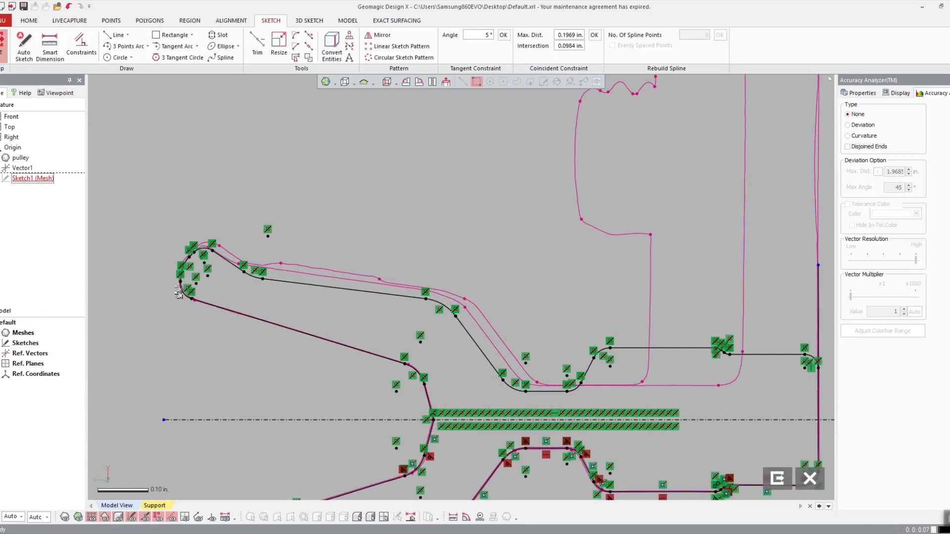
- Exit the mesh sketch to check the bare mirrored profile, and reopen the sketch for editing
{"action": "left_click", "coordinate": [55, 94]}
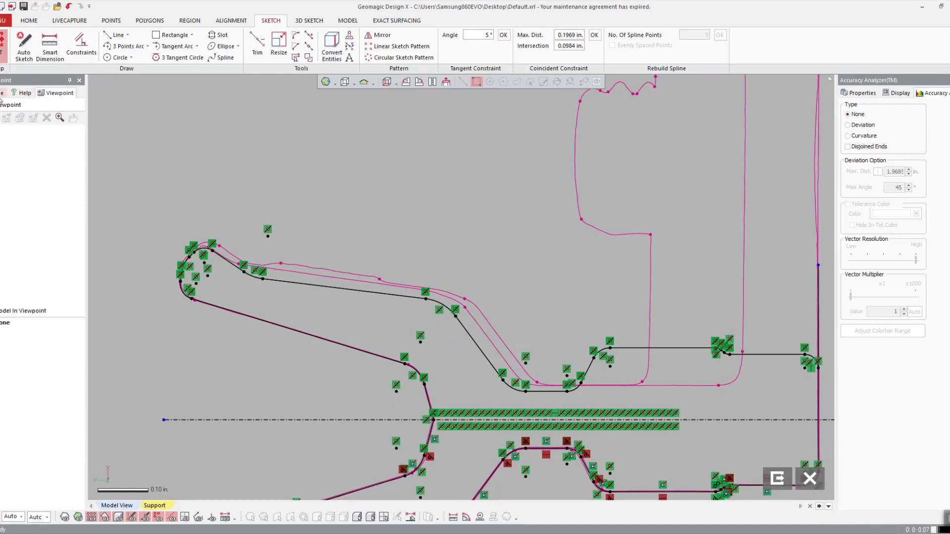
{"action": "left_click", "coordinate": [2, 95]}
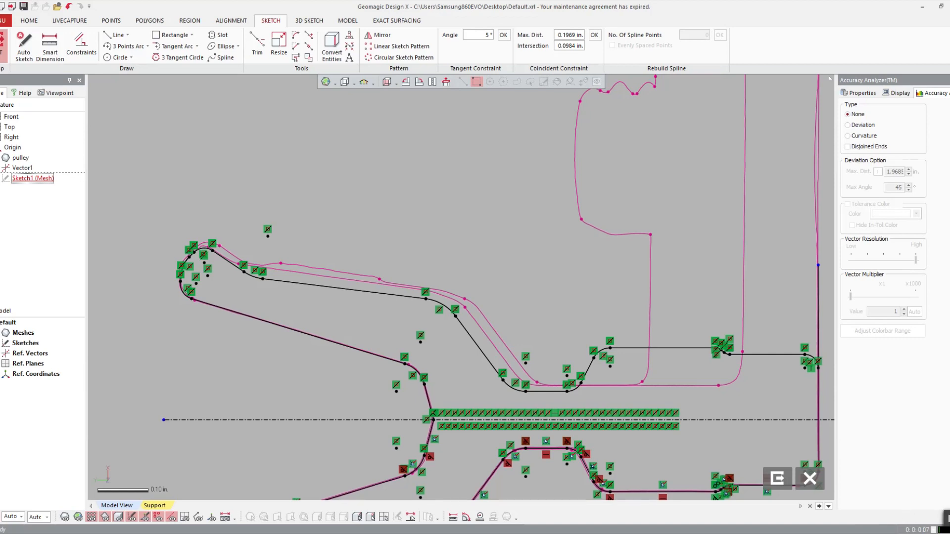
{"action": "scroll", "coordinate": [636, 269], "scroll_direction": "down", "scroll_amount": 3}
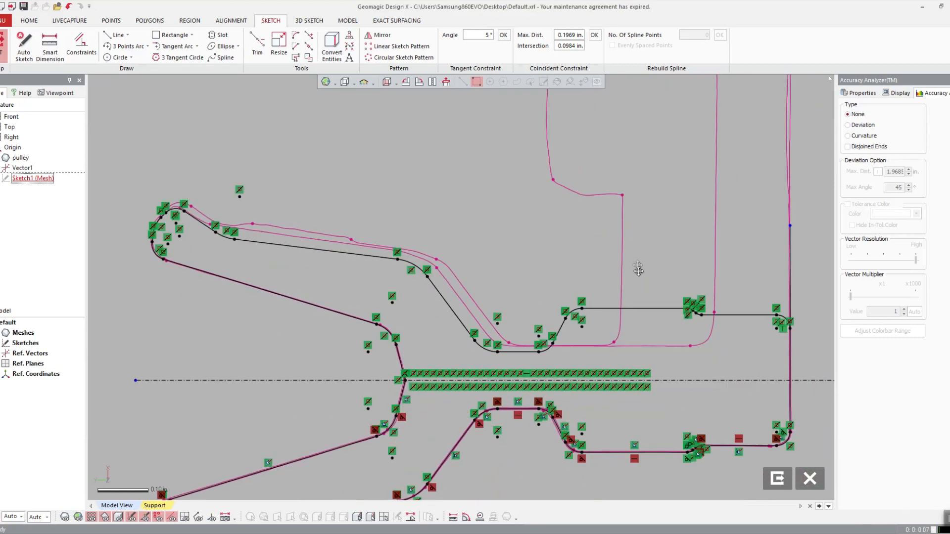
{"action": "left_click", "coordinate": [779, 485]}
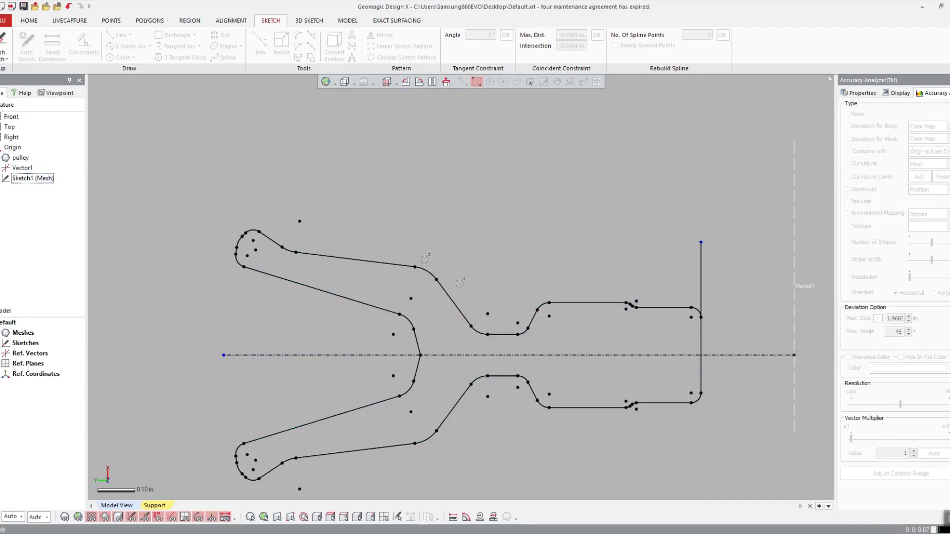
{"action": "scroll", "coordinate": [460, 284], "scroll_direction": "down", "scroll_amount": 2}
{"action": "left_click", "coordinate": [636, 268]}
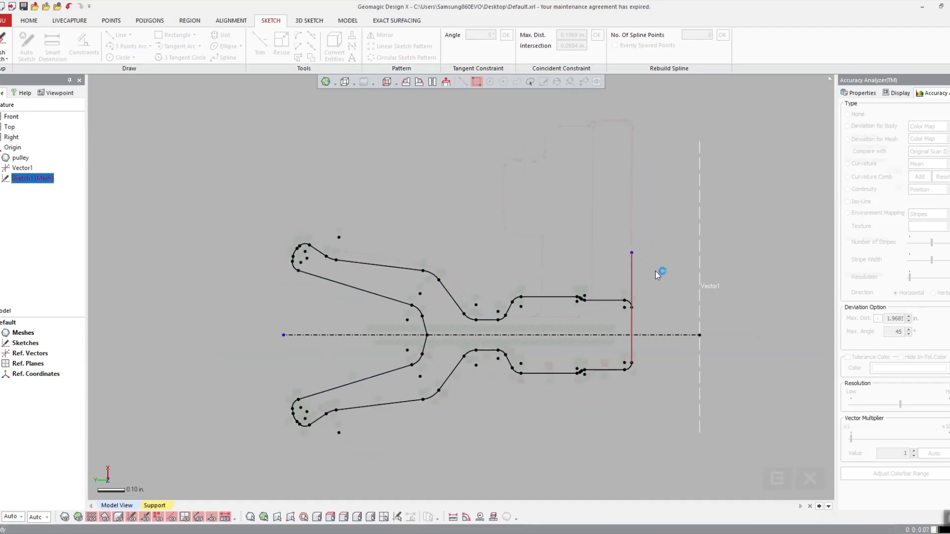
- Shorten the vertical bore line so its upper end meets the mirrored corner fillet
{"action": "scroll", "coordinate": [643, 273], "scroll_direction": "up", "scroll_amount": 5}
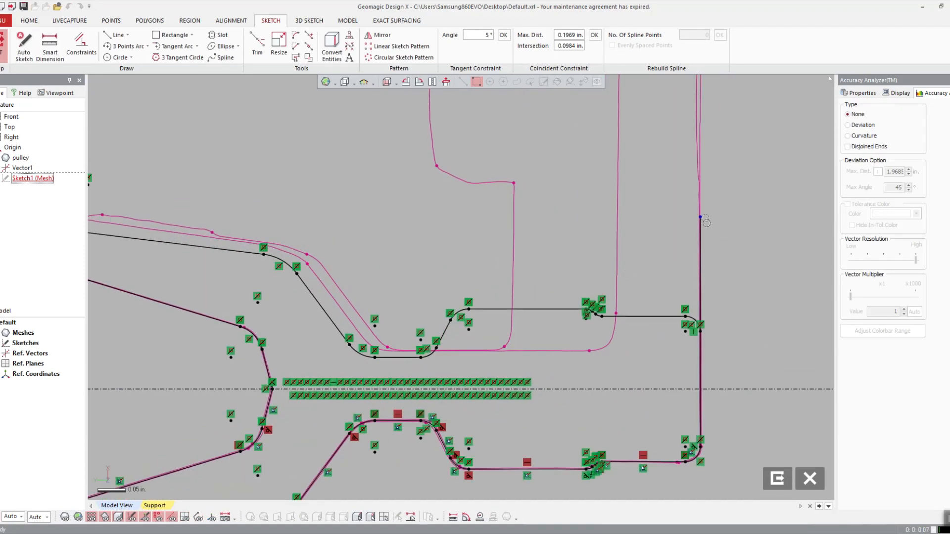
{"action": "left_click_drag", "start_coordinate": [706, 221], "coordinate": [707, 337]}
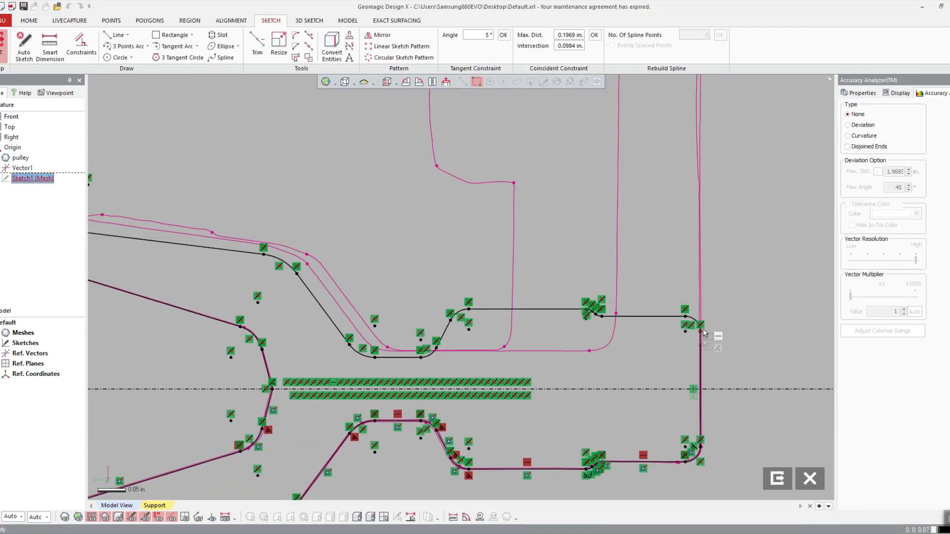
{"action": "scroll", "coordinate": [482, 297], "scroll_direction": "down", "scroll_amount": 3}
{"action": "scroll", "coordinate": [527, 313], "scroll_direction": "up", "scroll_amount": 4}
- Fillet the groove's apex on the centreline, where the original and mirrored short groove lines meet
{"action": "mouse_move", "coordinate": [416, 323]}
{"action": "middle_mouse_down"}
{"action": "mouse_move", "coordinate": [528, 313]}
{"action": "mouse_move", "coordinate": [477, 314]}
{"action": "mouse_move", "coordinate": [242, 223]}
{"action": "middle_mouse_up"}
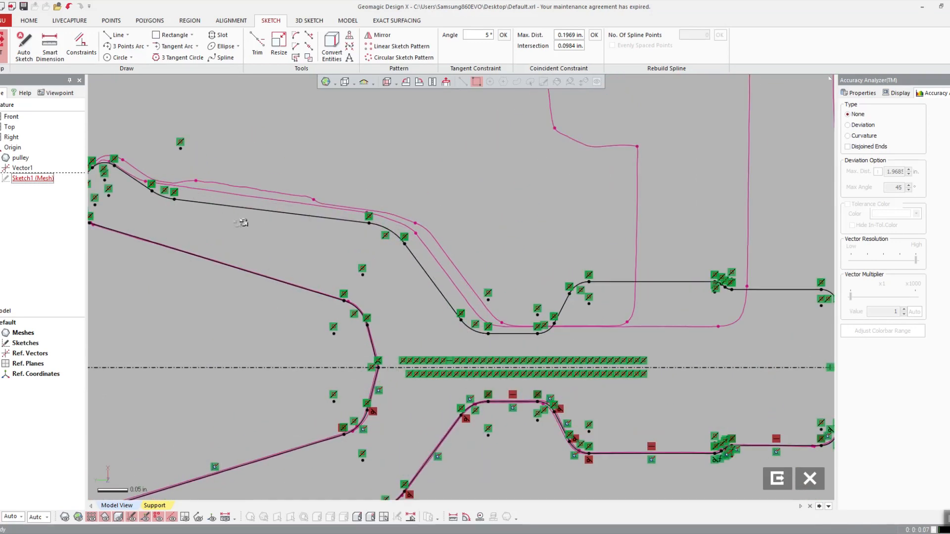
{"action": "scroll", "coordinate": [557, 266], "scroll_direction": "down", "scroll_amount": 2}
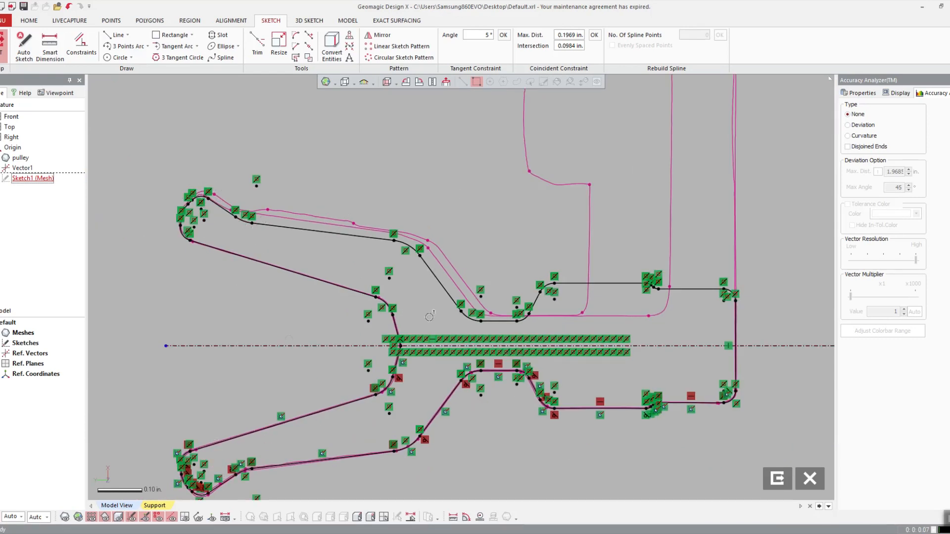
{"action": "scroll", "coordinate": [324, 298], "scroll_direction": "up", "scroll_amount": 2}
{"action": "mouse_move", "coordinate": [429, 318]}
{"action": "middle_mouse_down"}
{"action": "mouse_move", "coordinate": [323, 299]}
{"action": "mouse_move", "coordinate": [431, 253]}
{"action": "mouse_move", "coordinate": [465, 280]}
{"action": "middle_mouse_up"}
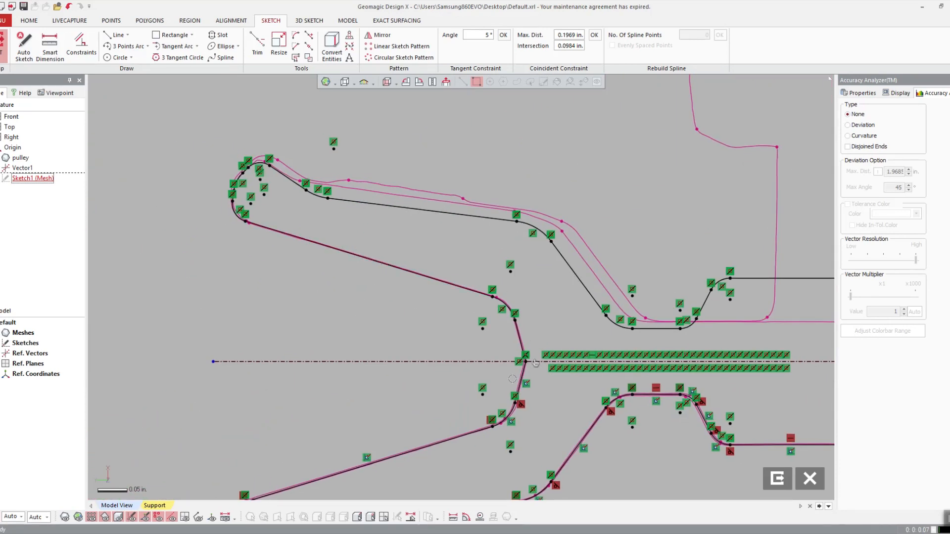
{"action": "scroll", "coordinate": [535, 363], "scroll_direction": "up", "scroll_amount": 2}
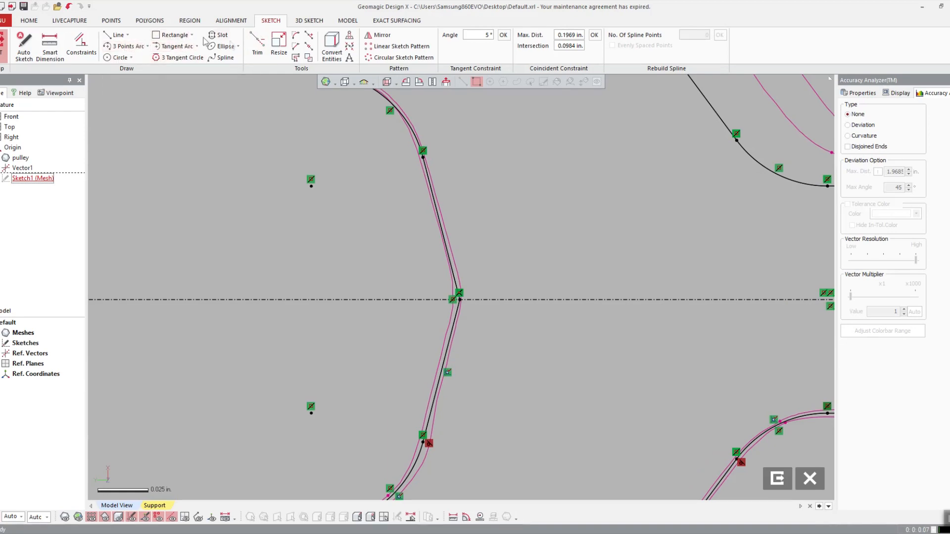
{"action": "left_click", "coordinate": [296, 37]}
{"action": "left_click", "coordinate": [454, 271]}
{"action": "left_click", "coordinate": [456, 309]}
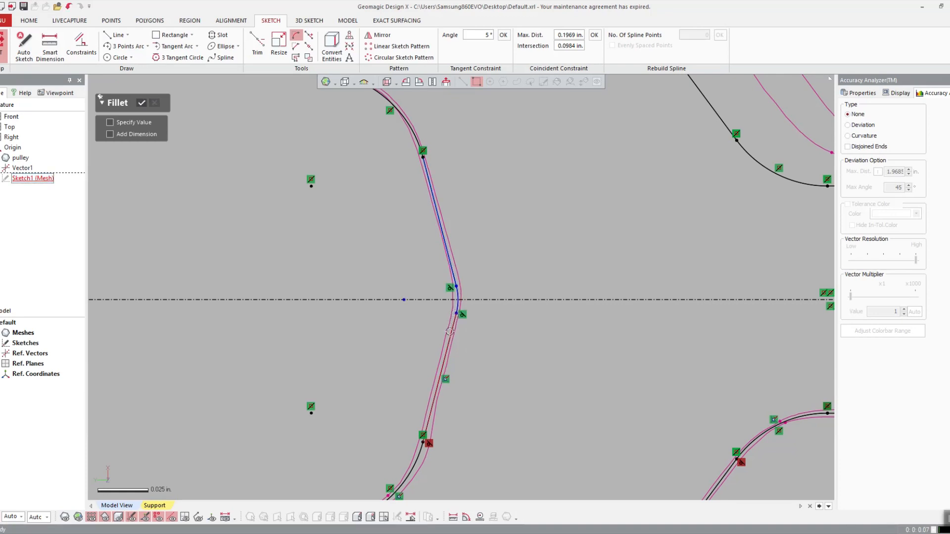
- Fix the short upper groove line and the apex fillet arc, enlarged to a radius of about 0.048 in
{"action": "double_click", "coordinate": [442, 233]}
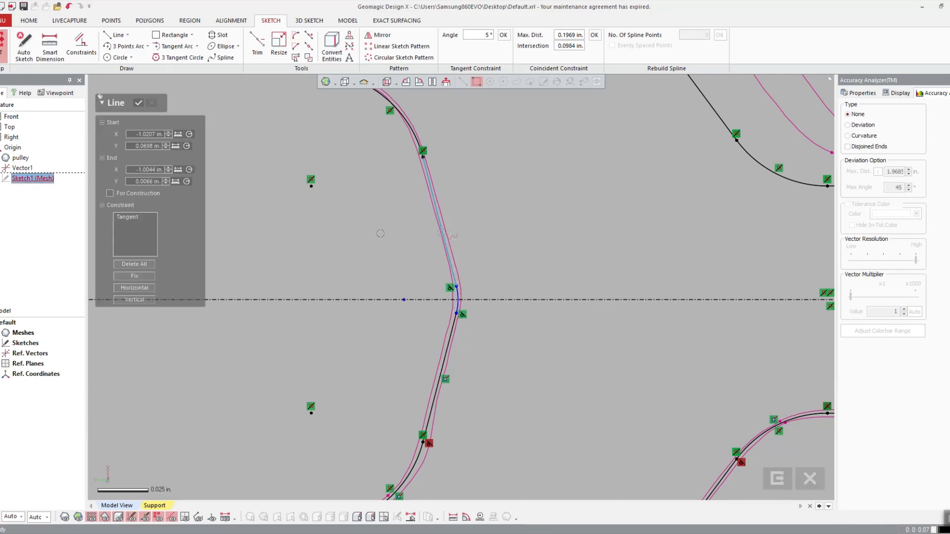
{"action": "left_click", "coordinate": [139, 276]}
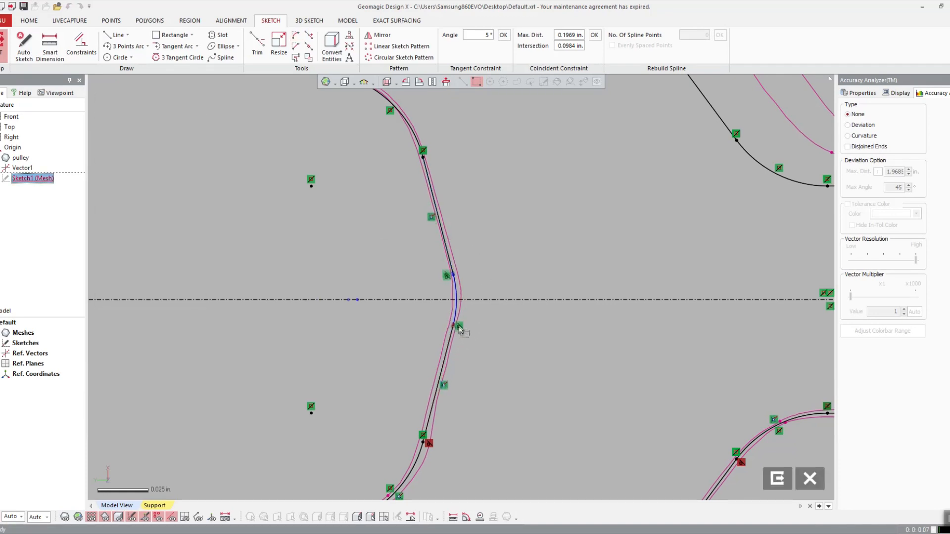
{"action": "double_click", "coordinate": [456, 286]}
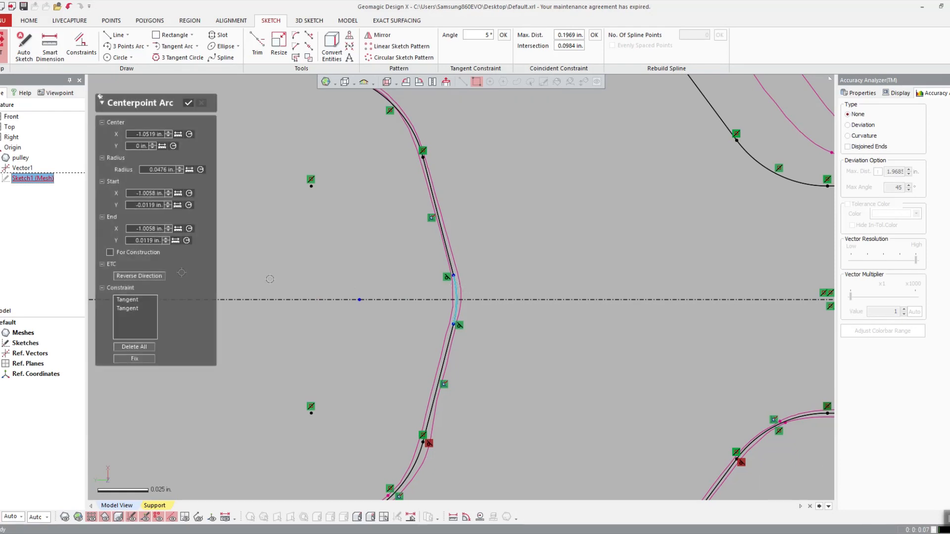
{"action": "left_click", "coordinate": [134, 358]}
- Delete the mirrored upper hub lines and fillets between the web's inner fillet and the vertical bore line
{"action": "scroll", "coordinate": [474, 250], "scroll_direction": "down", "scroll_amount": 5}
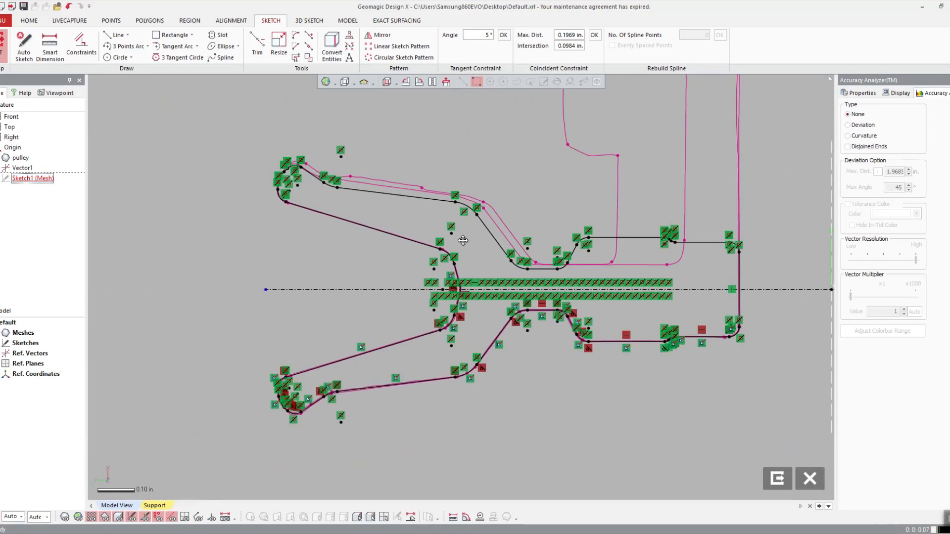
{"action": "scroll", "coordinate": [463, 240], "scroll_direction": "up", "scroll_amount": 5}
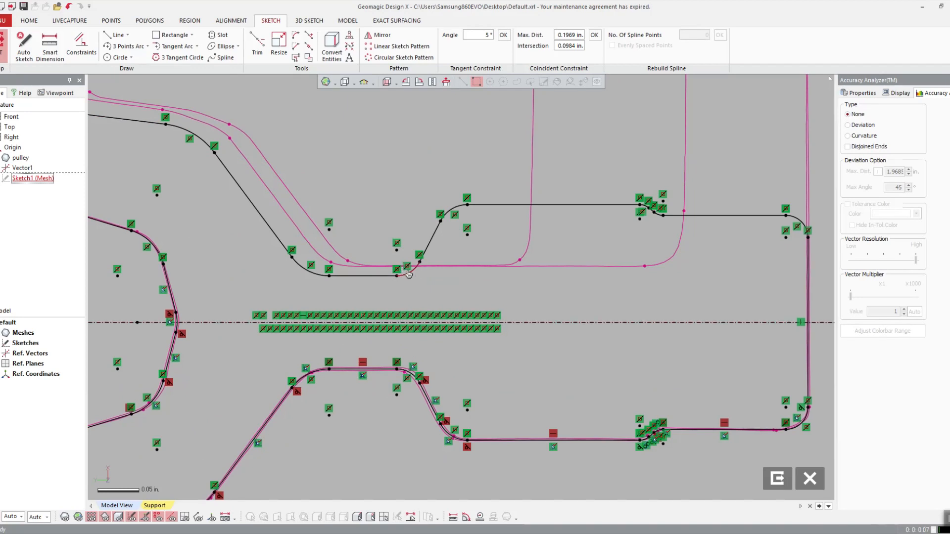
{"action": "scroll", "coordinate": [408, 274], "scroll_direction": "down", "scroll_amount": 4}
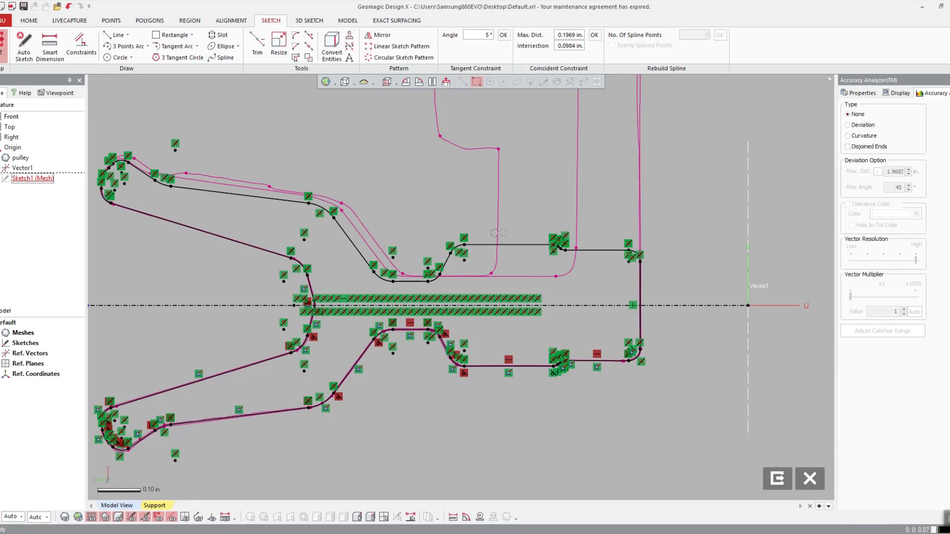
{"action": "left_click_drag", "start_coordinate": [484, 226], "coordinate": [431, 288]}
{"action": "key", "text": "Delete"}
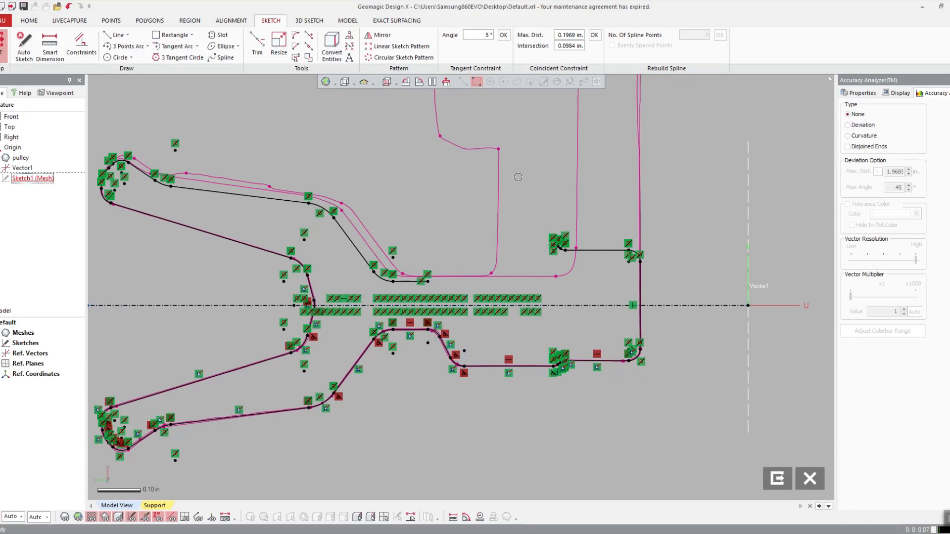
{"action": "left_click_drag", "start_coordinate": [629, 232], "coordinate": [546, 276]}
{"action": "key", "text": "Delete"}
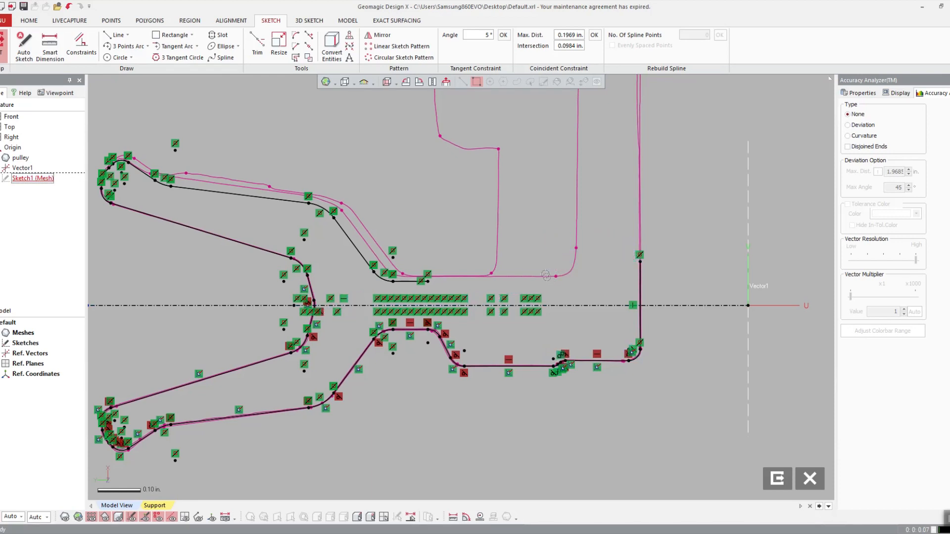
{"action": "left_click", "coordinate": [422, 282]}
{"action": "key", "text": "Delete"}
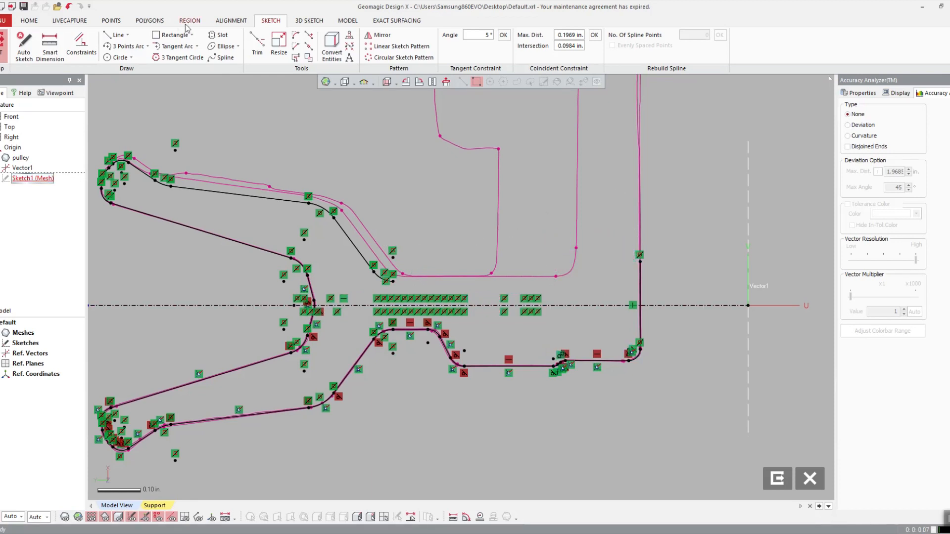
- Draw a horizontal line from the end of the upper web's inner fillet to the vertical bore line
{"action": "left_click", "coordinate": [116, 35]}
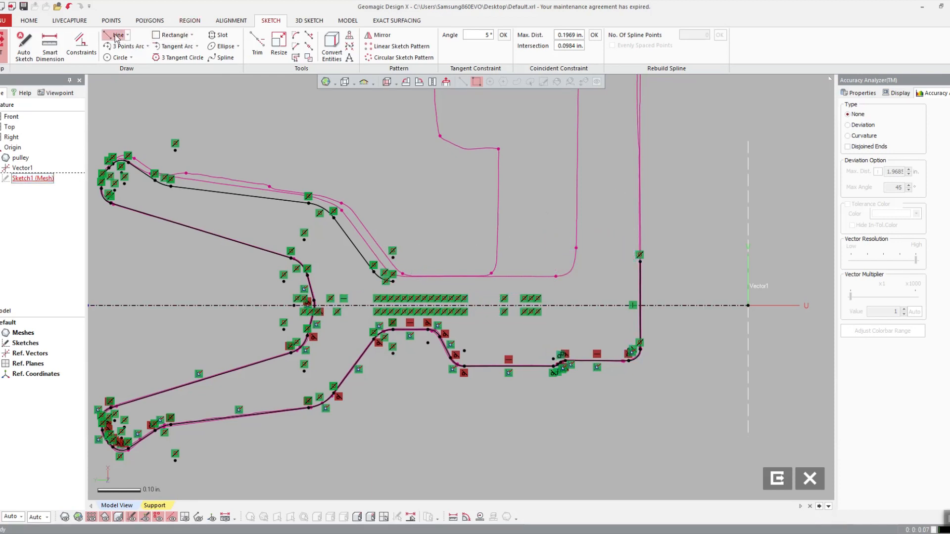
{"action": "left_click", "coordinate": [393, 281]}
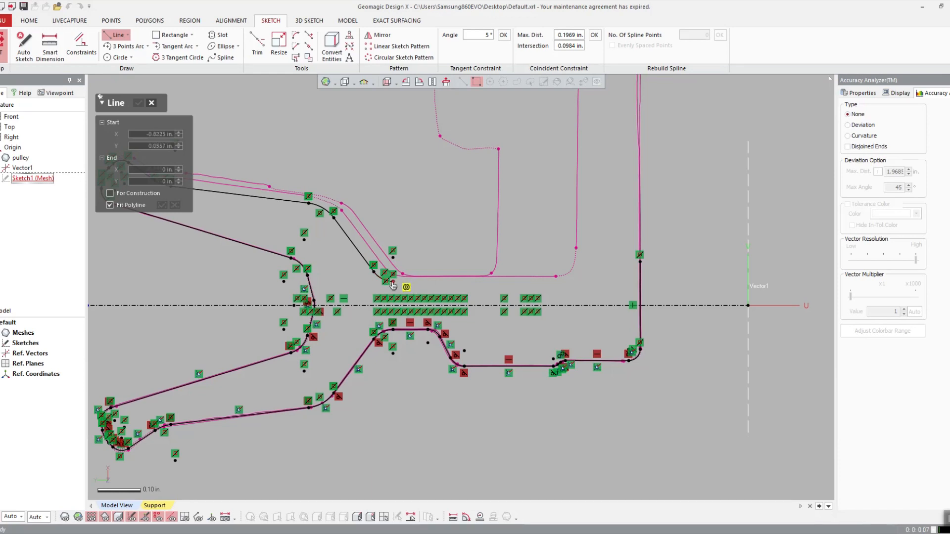
{"action": "left_click", "coordinate": [553, 281]}
{"action": "key", "text": "Escape"}
{"action": "left_click_drag", "start_coordinate": [553, 282], "coordinate": [641, 281]}
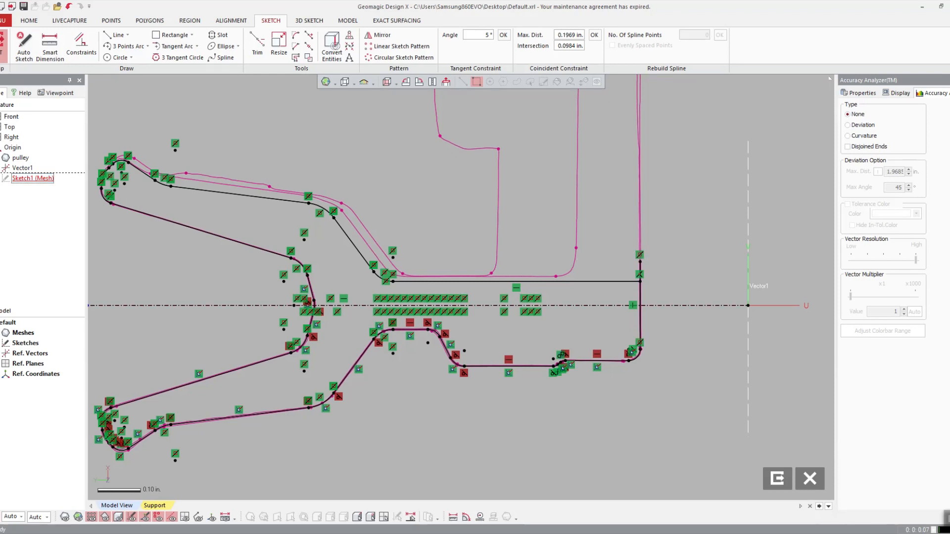
- Trim the part of the vertical bore line that extends above the new horizontal line
{"action": "left_click", "coordinate": [257, 43]}
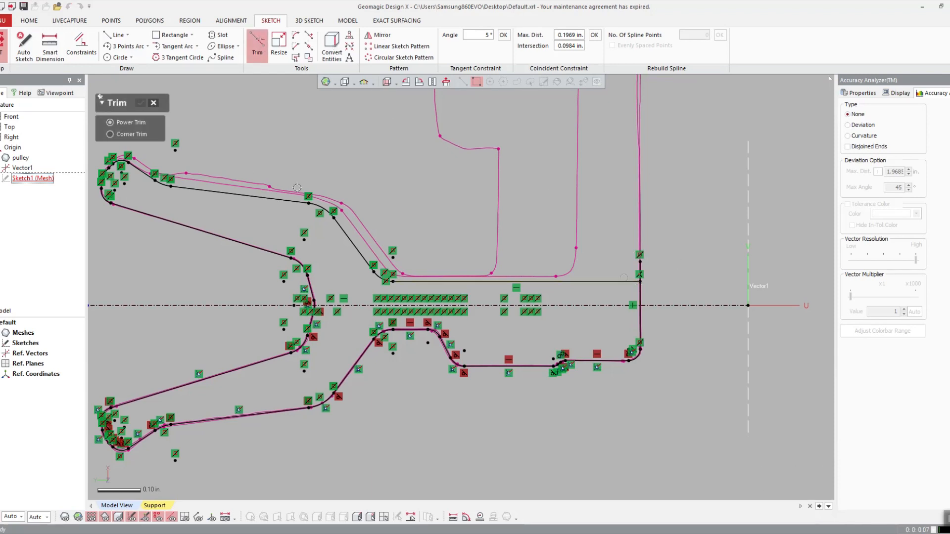
{"action": "left_click", "coordinate": [641, 272]}
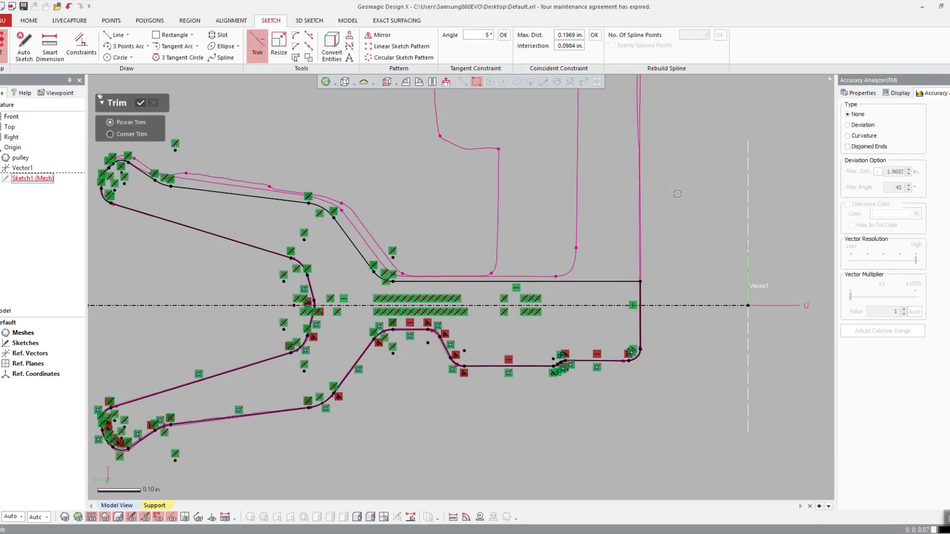
{"action": "key", "text": "Escape"}
- Check the whole closed pulley profile and exit the mesh sketch
{"action": "scroll", "coordinate": [648, 211], "scroll_direction": "down", "scroll_amount": 8}
{"action": "scroll", "coordinate": [593, 218], "scroll_direction": "up", "scroll_amount": 4}
{"action": "middle_click_drag", "start_coordinate": [523, 225], "coordinate": [611, 217]}
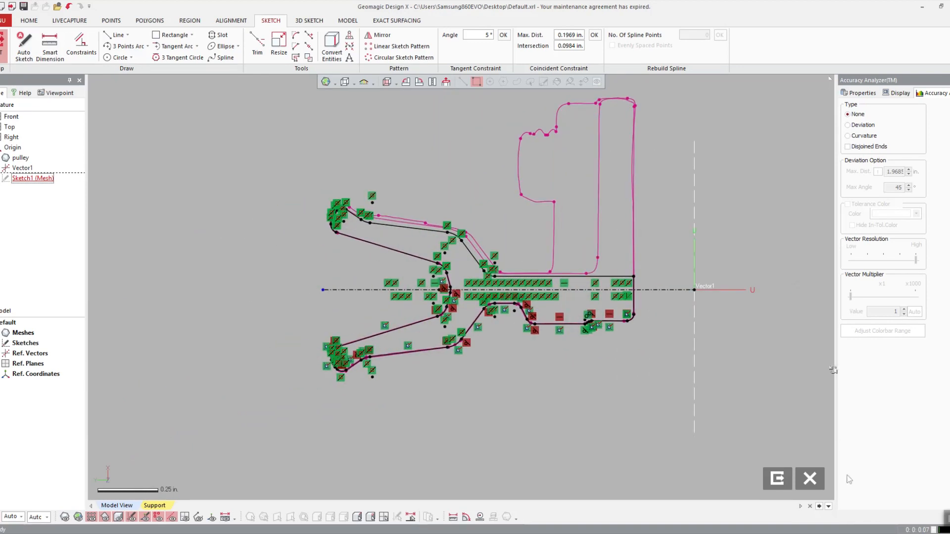
{"action": "left_click", "coordinate": [777, 478]}
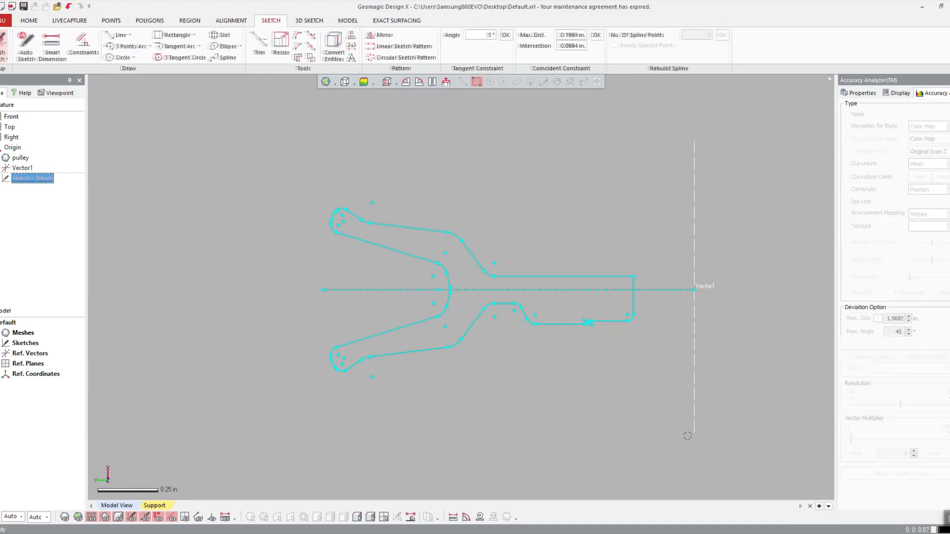
- Revolve both closed loops of the pulley profile sketch 360° about Vector1 into a solid
{"action": "left_click", "coordinate": [70, 21]}
{"action": "left_click", "coordinate": [145, 21]}
{"action": "left_click", "coordinate": [189, 21]}
{"action": "left_click", "coordinate": [231, 21]}
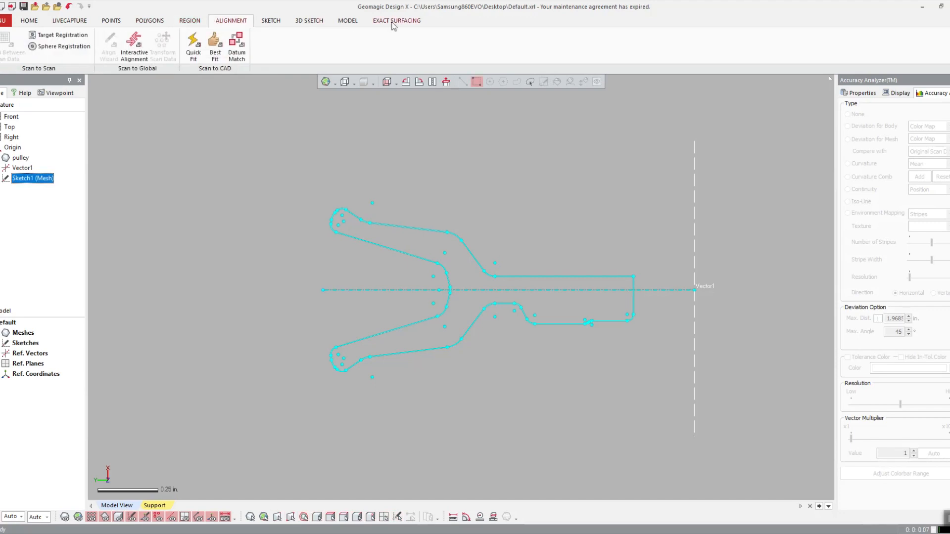
{"action": "left_click", "coordinate": [396, 20]}
{"action": "left_click", "coordinate": [348, 21]}
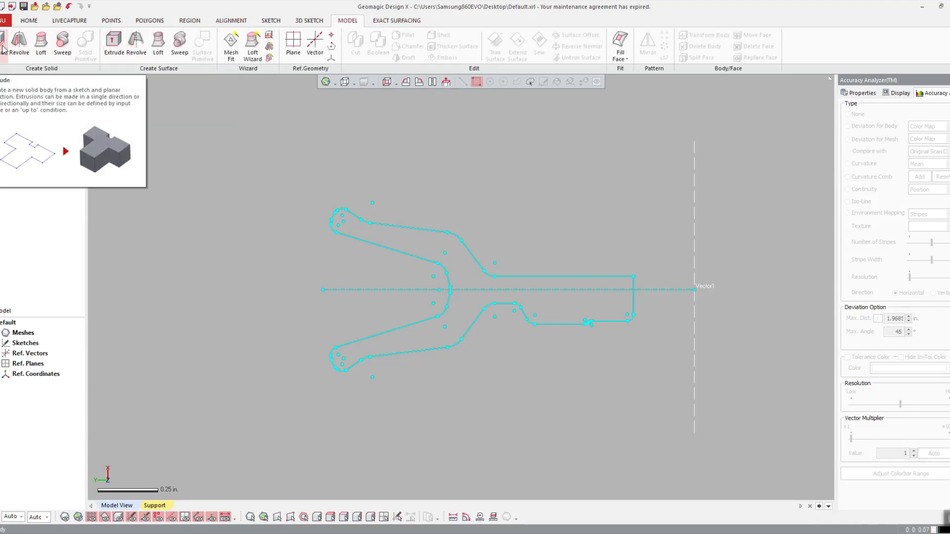
{"action": "left_click", "coordinate": [19, 42]}
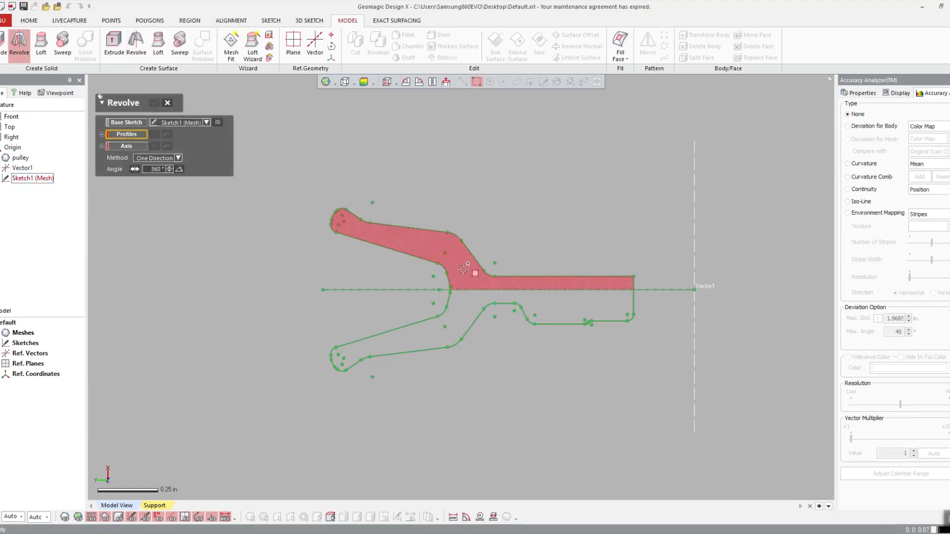
{"action": "left_click", "coordinate": [415, 245]}
{"action": "left_click", "coordinate": [416, 336]}
{"action": "left_click", "coordinate": [131, 163]}
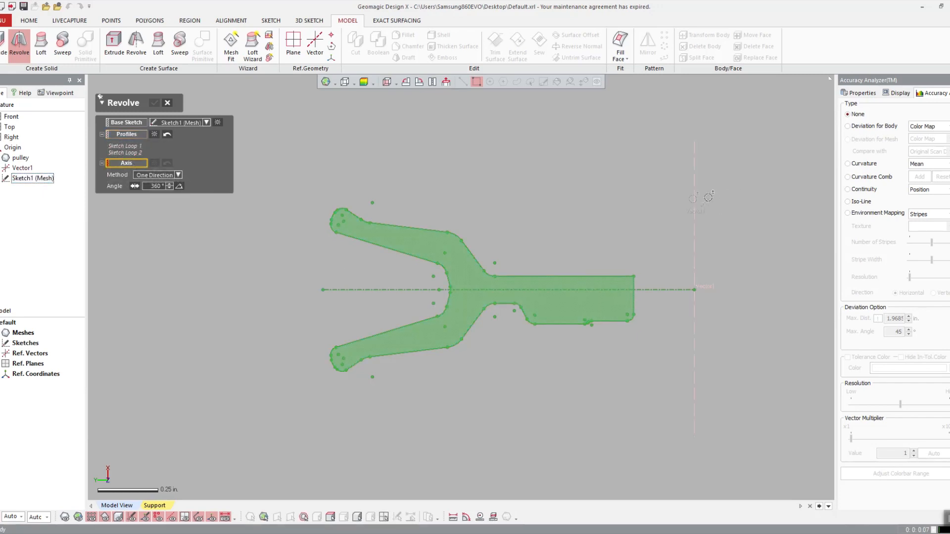
{"action": "left_click", "coordinate": [695, 195]}
{"action": "key", "text": "Return"}
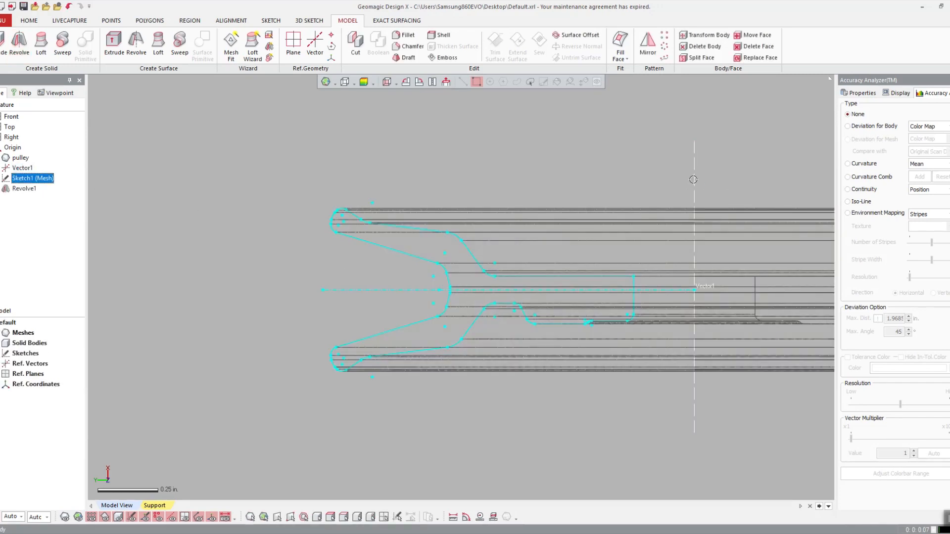
- Display the revolved body shaded with only its visible edges and compare it with the scan on the hub side
{"action": "left_click", "coordinate": [355, 83]}
{"action": "left_click", "coordinate": [347, 130]}
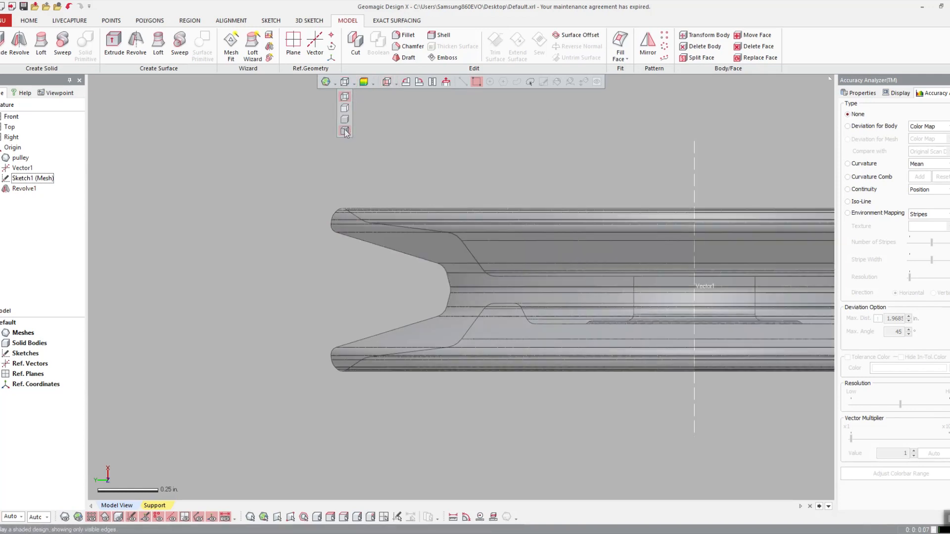
{"action": "scroll", "coordinate": [636, 281], "scroll_direction": "down", "scroll_amount": 5}
{"action": "mouse_move", "coordinate": [826, 247]}
{"action": "right_mouse_down"}
{"action": "mouse_move", "coordinate": [637, 282]}
{"action": "mouse_move", "coordinate": [556, 389]}
{"action": "mouse_move", "coordinate": [509, 195]}
{"action": "mouse_move", "coordinate": [471, 188]}
{"action": "mouse_move", "coordinate": [494, 223]}
{"action": "mouse_move", "coordinate": [564, 250]}
{"action": "mouse_move", "coordinate": [510, 238]}
{"action": "mouse_move", "coordinate": [495, 267]}
{"action": "mouse_move", "coordinate": [452, 276]}
{"action": "mouse_move", "coordinate": [367, 218]}
{"action": "mouse_move", "coordinate": [563, 210]}
{"action": "right_mouse_up"}
{"action": "scroll", "coordinate": [451, 275], "scroll_direction": "up", "scroll_amount": 5}
{"action": "right_click_drag", "start_coordinate": [563, 211], "coordinate": [455, 210], "text": "ctrl"}
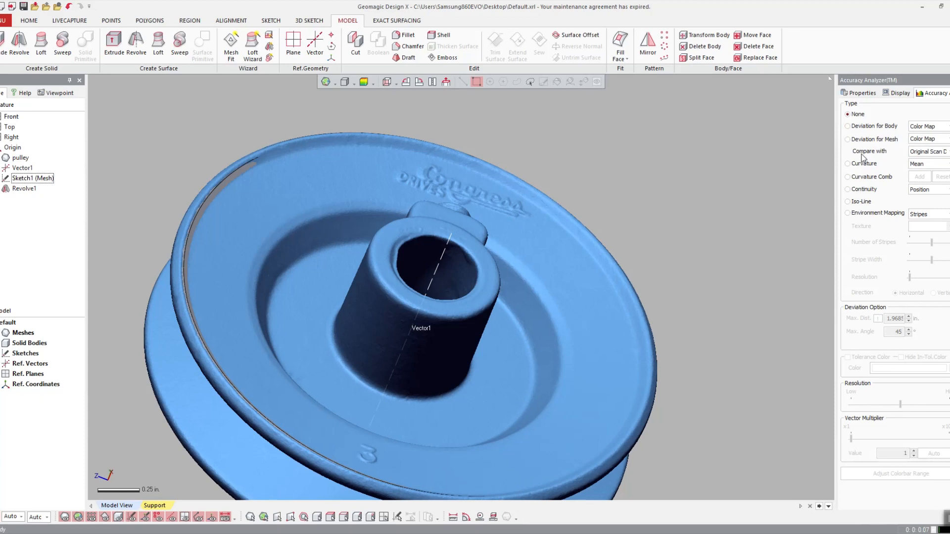
- Check the body's deviation from the scan with the color map on both pulley faces, and turn the map off
{"action": "left_click", "coordinate": [867, 130]}
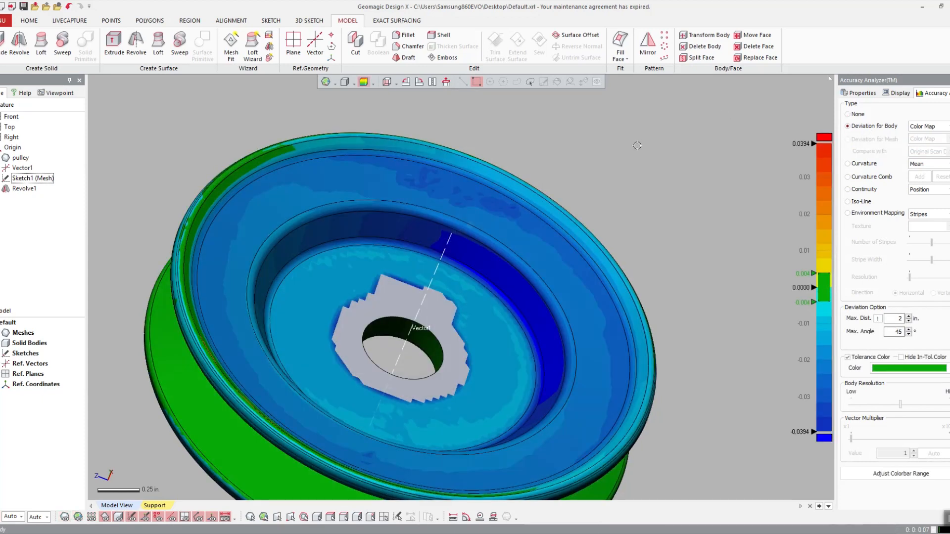
{"action": "mouse_move", "coordinate": [455, 189]}
{"action": "right_mouse_down"}
{"action": "mouse_move", "coordinate": [435, 227]}
{"action": "mouse_move", "coordinate": [573, 247]}
{"action": "mouse_move", "coordinate": [569, 237]}
{"action": "mouse_move", "coordinate": [515, 306]}
{"action": "mouse_move", "coordinate": [472, 288]}
{"action": "mouse_move", "coordinate": [666, 252]}
{"action": "mouse_move", "coordinate": [545, 267]}
{"action": "mouse_move", "coordinate": [149, 281]}
{"action": "mouse_move", "coordinate": [348, 339]}
{"action": "right_mouse_up"}
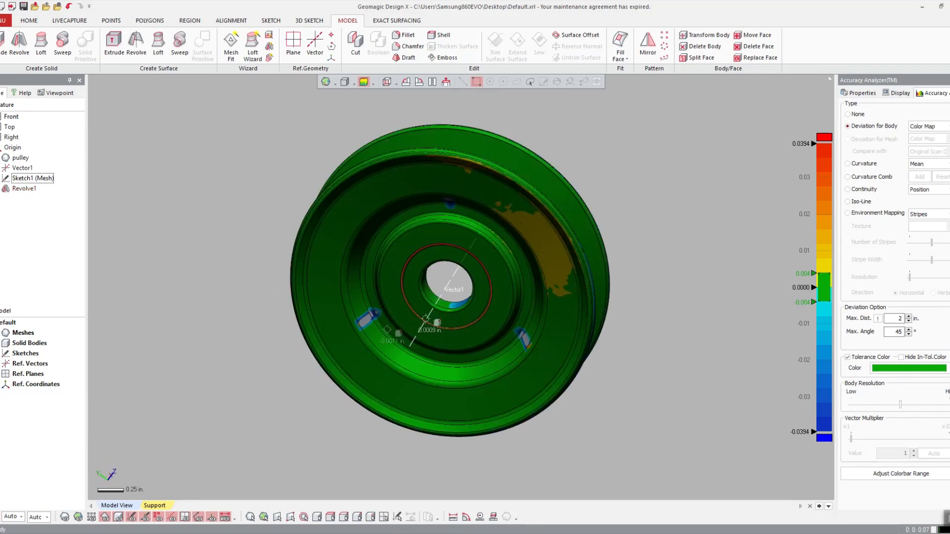
{"action": "left_click", "coordinate": [857, 114]}
- Examine the scanned hub, its set screw boss and the surrounding web from several angles
{"action": "right_click_drag", "start_coordinate": [445, 248], "coordinate": [129, 193]}
{"action": "scroll", "coordinate": [573, 227], "scroll_direction": "down", "scroll_amount": 3}
{"action": "right_click_drag", "start_coordinate": [369, 161], "coordinate": [251, 255]}
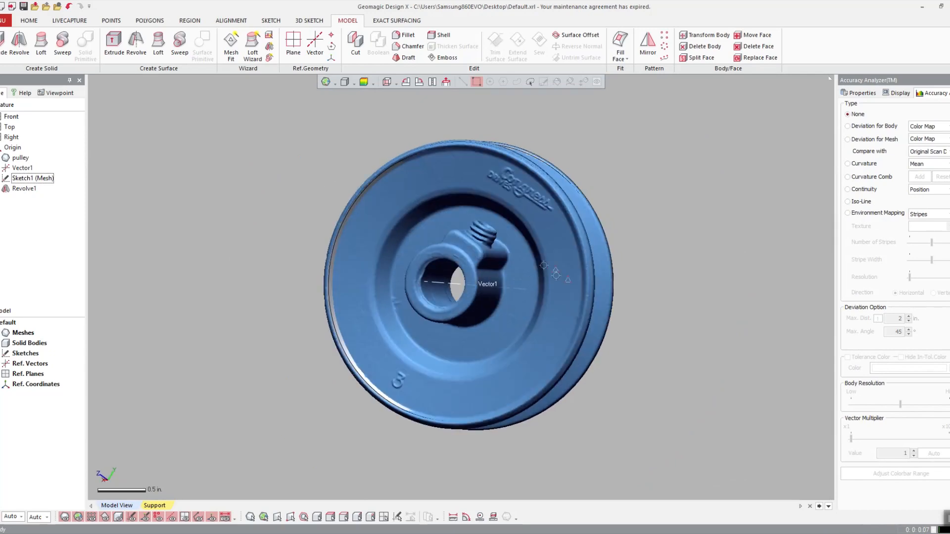
{"action": "scroll", "coordinate": [556, 276], "scroll_direction": "up", "scroll_amount": 3}
{"action": "right_click_drag", "start_coordinate": [406, 248], "coordinate": [275, 239]}
{"action": "right_click_drag", "start_coordinate": [368, 258], "coordinate": [165, 214]}
{"action": "right_click_drag", "start_coordinate": [431, 223], "coordinate": [574, 252]}
{"action": "scroll", "coordinate": [461, 229], "scroll_direction": "up", "scroll_amount": 4}
{"action": "scroll", "coordinate": [419, 239], "scroll_direction": "down", "scroll_amount": 5}
{"action": "right_click_drag", "start_coordinate": [275, 93], "coordinate": [330, 120]}
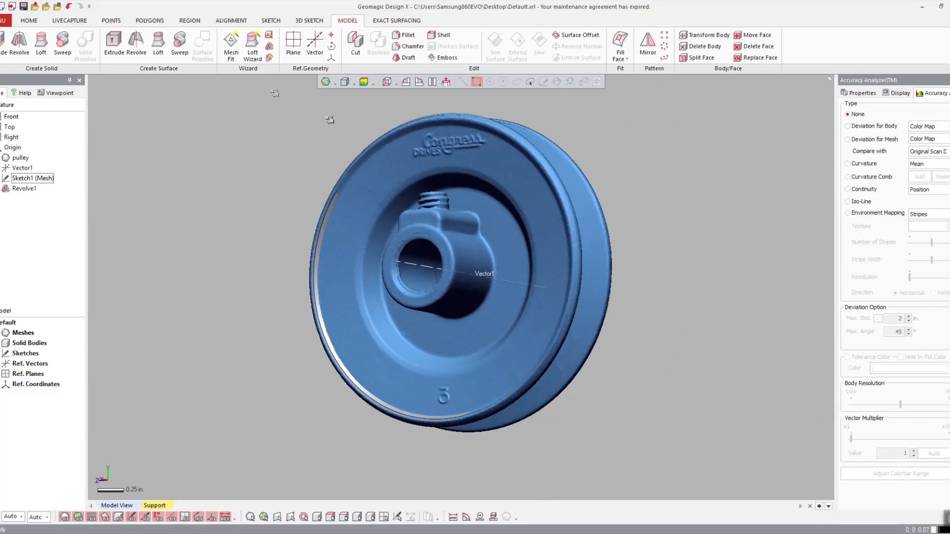
- Add a reference plane offset 0.79 in. from the Right plane, at the hub's end face
{"action": "left_click", "coordinate": [387, 81]}
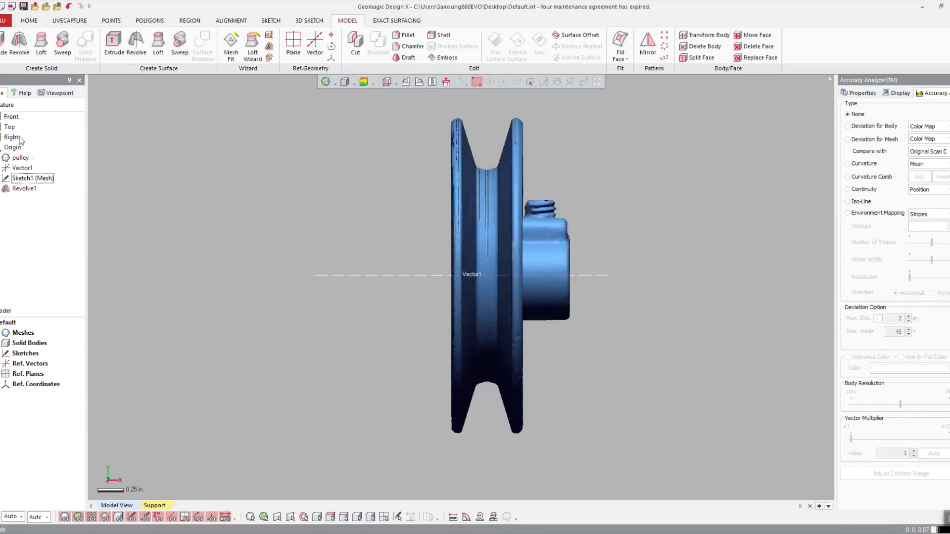
{"action": "left_click", "coordinate": [11, 118]}
{"action": "scroll", "coordinate": [393, 247], "scroll_direction": "up", "scroll_amount": 4}
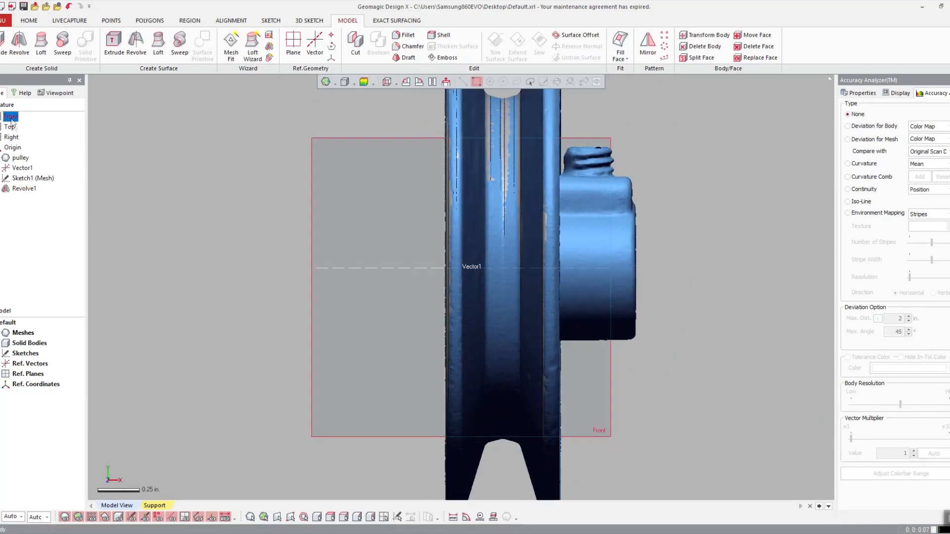
{"action": "left_click", "coordinate": [11, 137]}
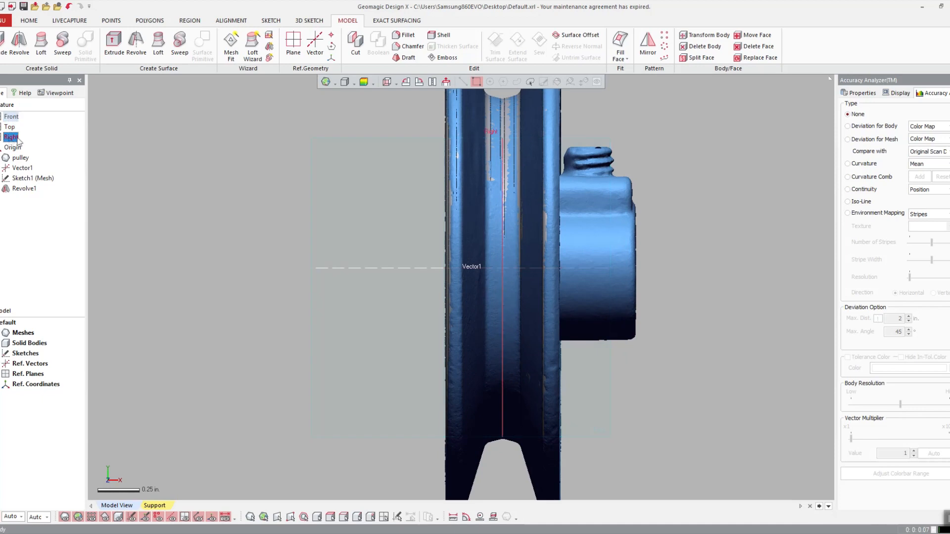
{"action": "left_click", "coordinate": [293, 43]}
{"action": "left_click", "coordinate": [147, 145]}
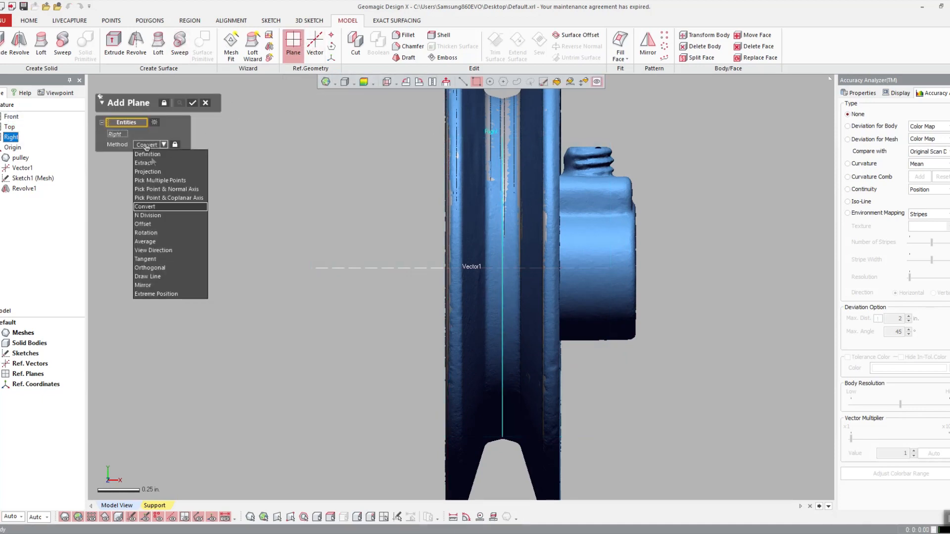
{"action": "left_click", "coordinate": [160, 224]}
{"action": "left_click_drag", "start_coordinate": [512, 286], "coordinate": [641, 287]}
{"action": "scroll", "coordinate": [718, 278], "scroll_direction": "up", "scroll_amount": 5}
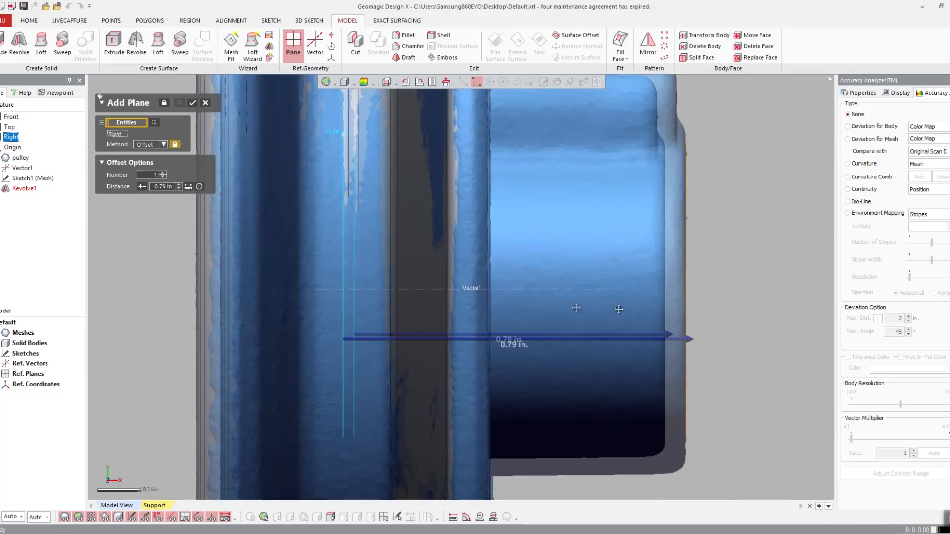
{"action": "left_click_drag", "start_coordinate": [521, 320], "coordinate": [524, 318]}
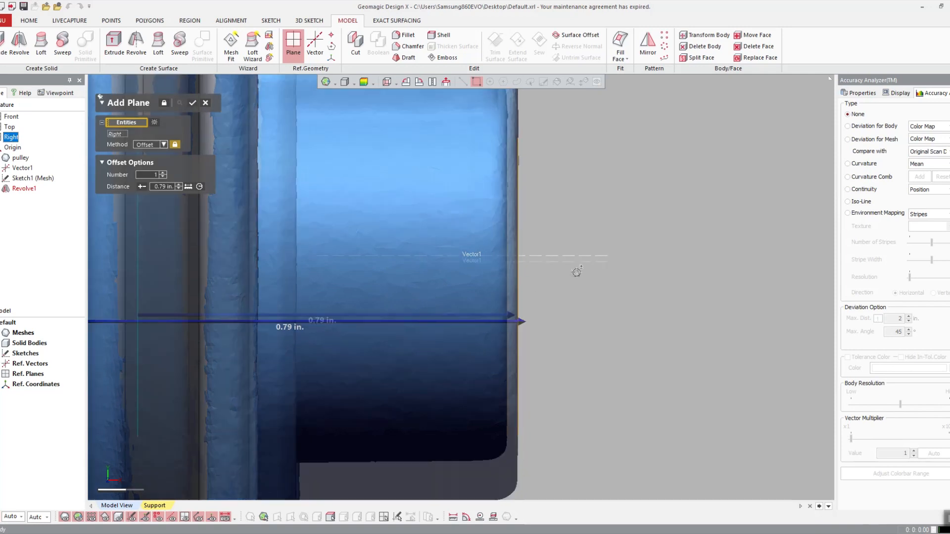
{"action": "scroll", "coordinate": [577, 272], "scroll_direction": "down", "scroll_amount": 3}
{"action": "right_click_drag", "start_coordinate": [552, 271], "coordinate": [572, 270]}
{"action": "key", "text": "Return"}
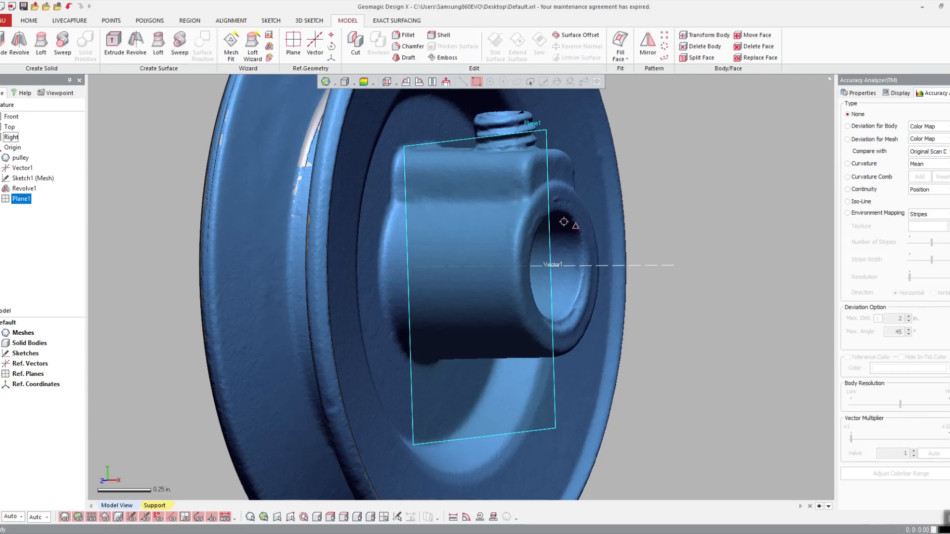
- Delete the new offset plane at the hub end and undo the deletion
{"action": "key", "text": "Delete"}
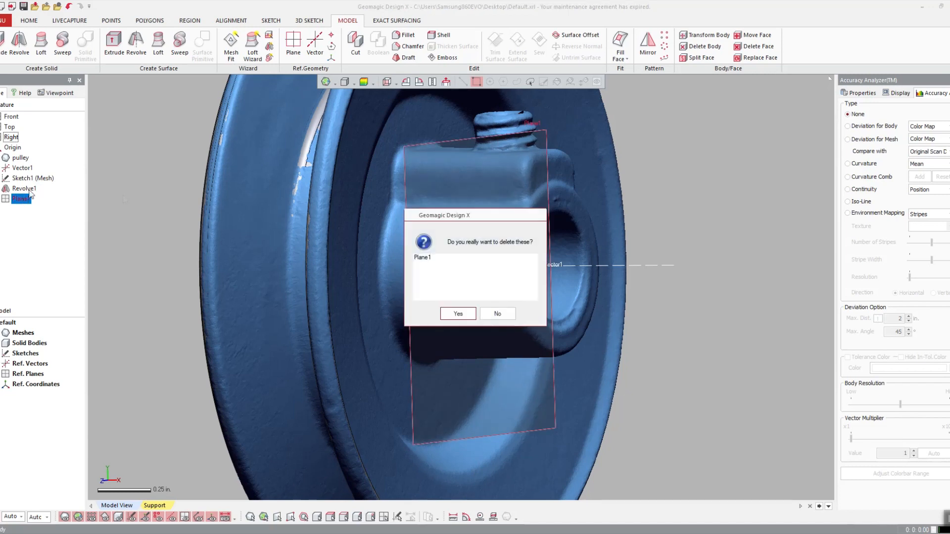
{"action": "key", "text": "Return"}
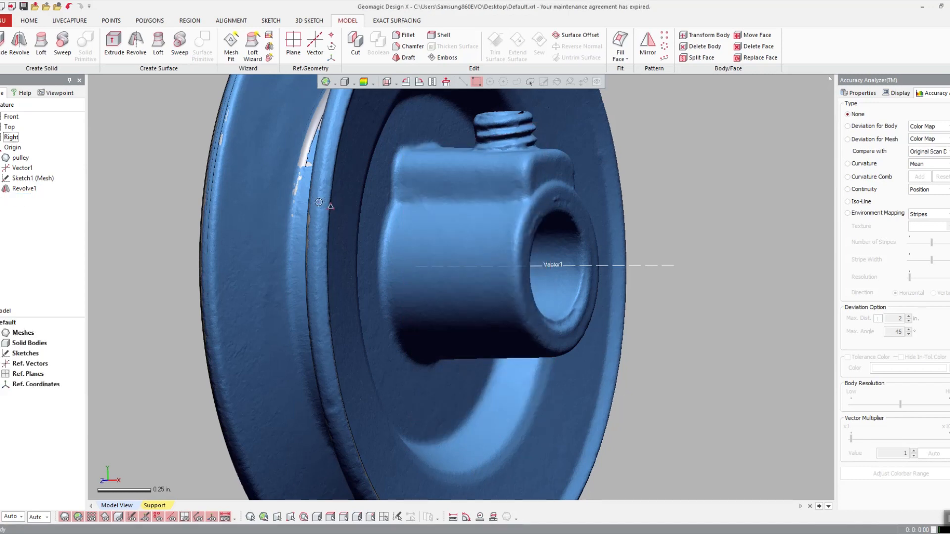
{"action": "key", "text": "ctrl+z"}
- Start a planar mesh sketch on the Front plane with a section through the pulley at 0 in. offset
{"action": "right_click_drag", "start_coordinate": [707, 184], "coordinate": [564, 164]}
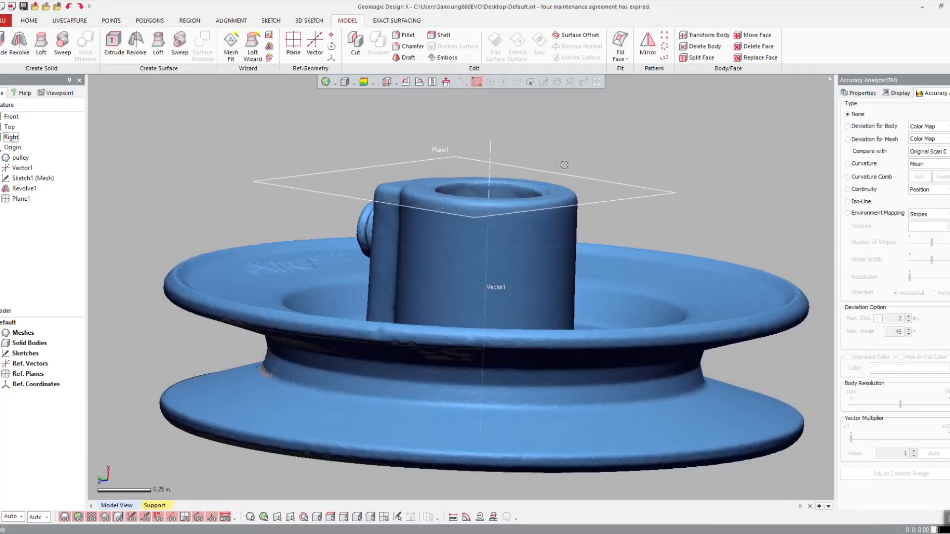
{"action": "scroll", "coordinate": [569, 207], "scroll_direction": "up", "scroll_amount": 2}
{"action": "left_click", "coordinate": [386, 82]}
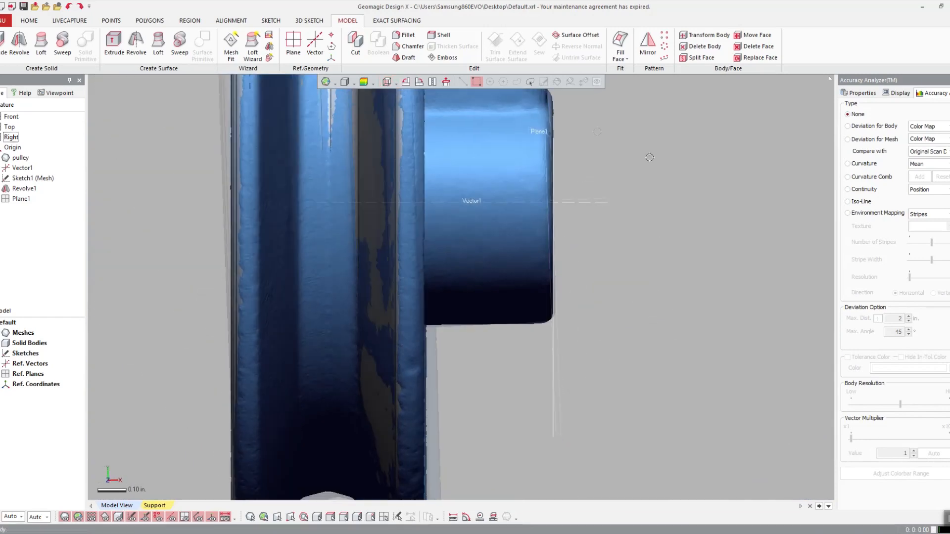
{"action": "left_click", "coordinate": [12, 117]}
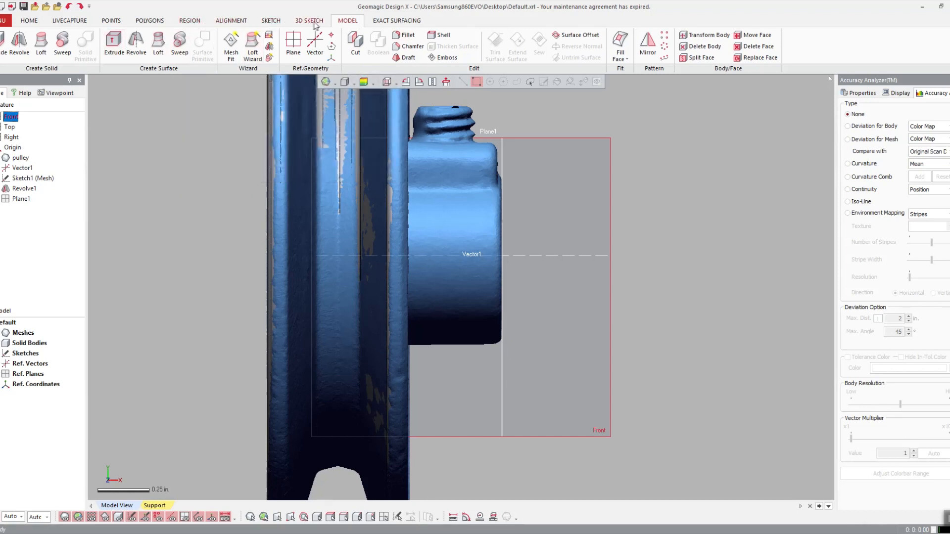
{"action": "left_click", "coordinate": [271, 21]}
{"action": "left_click", "coordinate": [2, 47]}
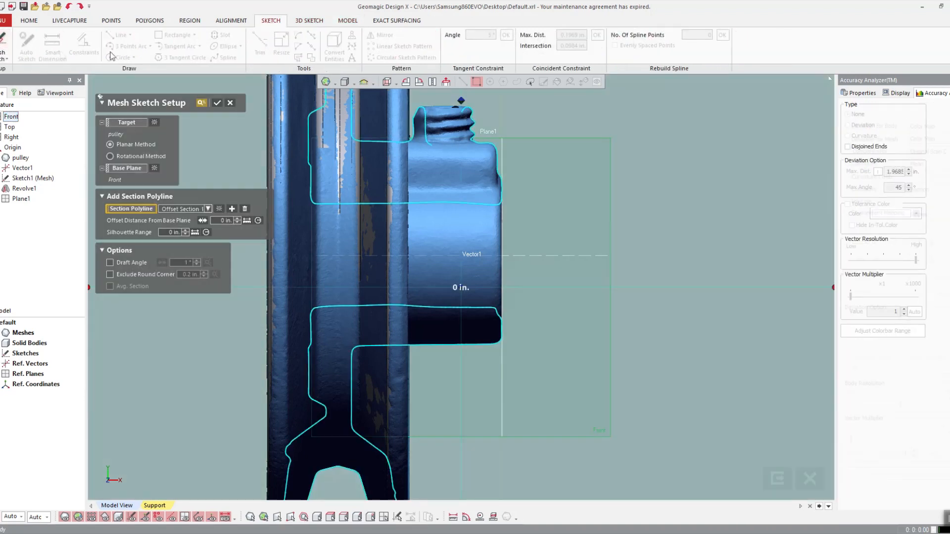
{"action": "key", "text": "Return"}
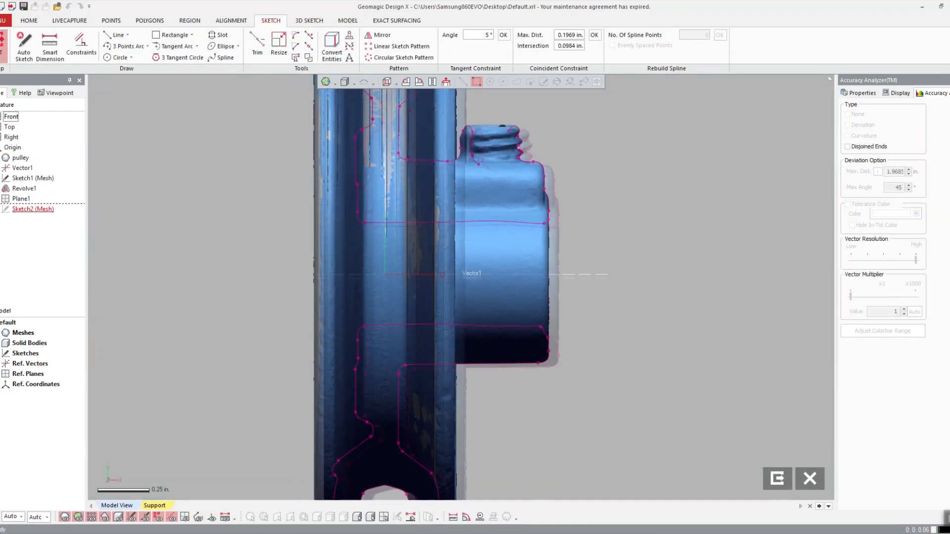
- Fit a line to the hub's lower outer edge in the mesh section
{"action": "left_click", "coordinate": [116, 35]}
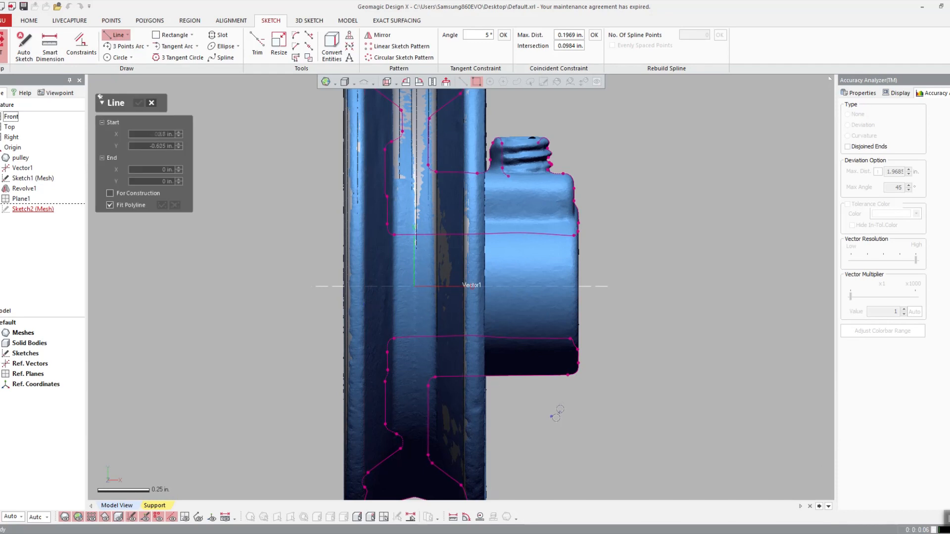
{"action": "left_click_drag", "start_coordinate": [498, 377], "coordinate": [446, 371]}
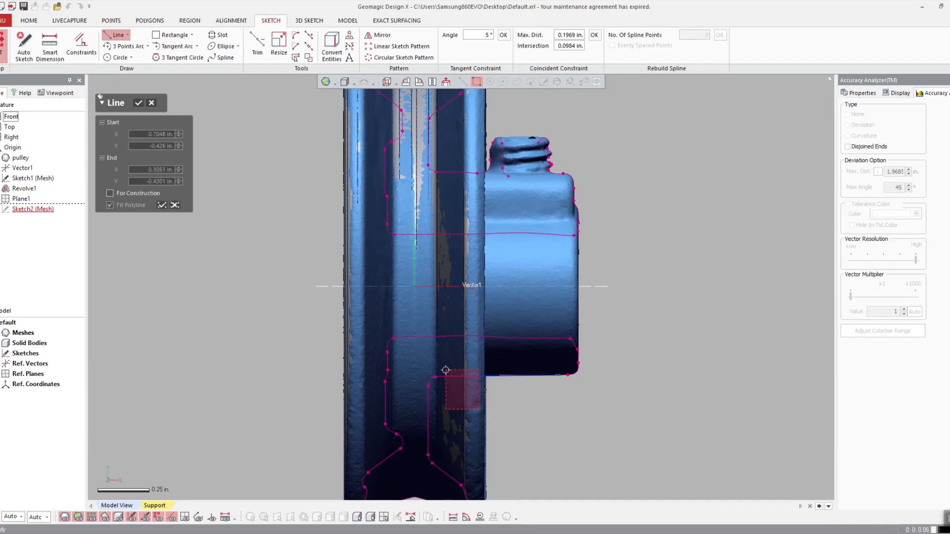
{"action": "key", "text": "Return"}
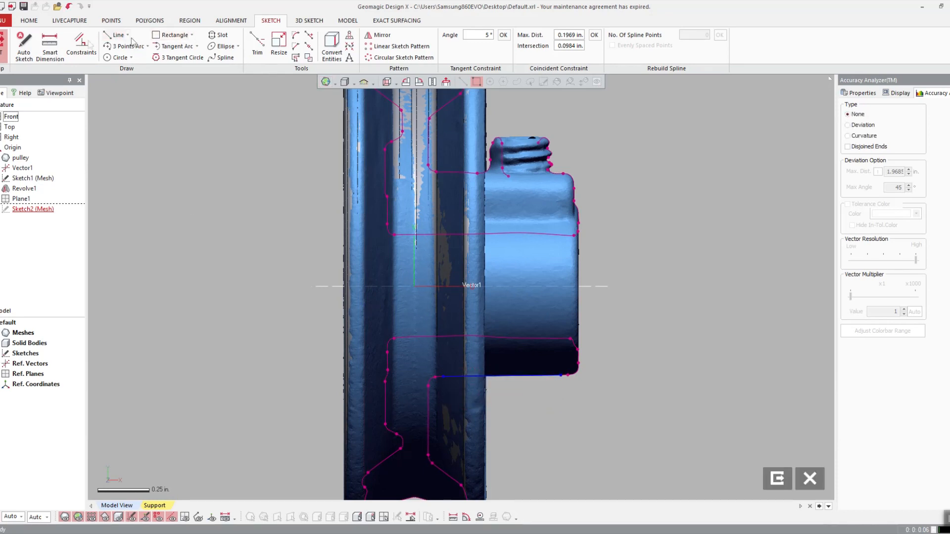
- Set the angle between Vector1 and the hub's outer line to 1°, then discard the mesh sketch
{"action": "left_click", "coordinate": [50, 47]}
{"action": "left_click", "coordinate": [581, 285]}
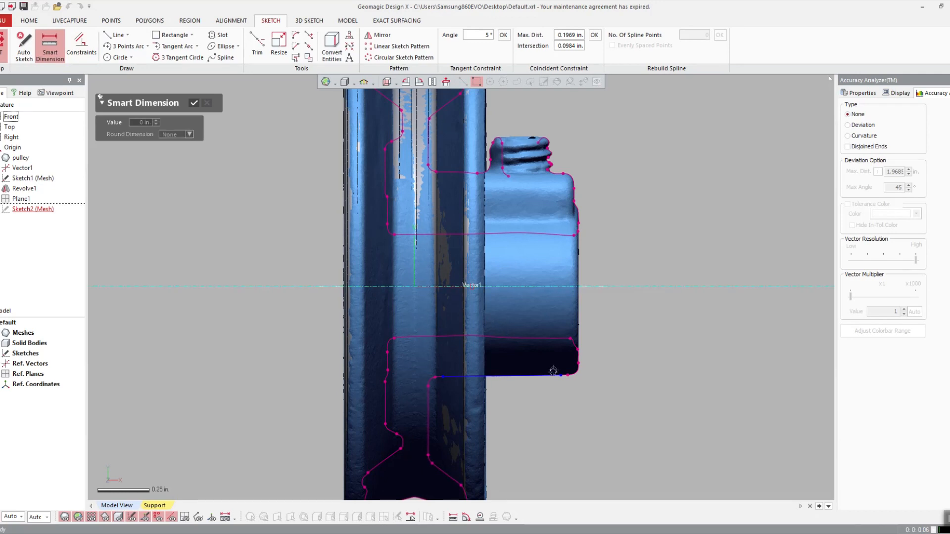
{"action": "left_click", "coordinate": [553, 374]}
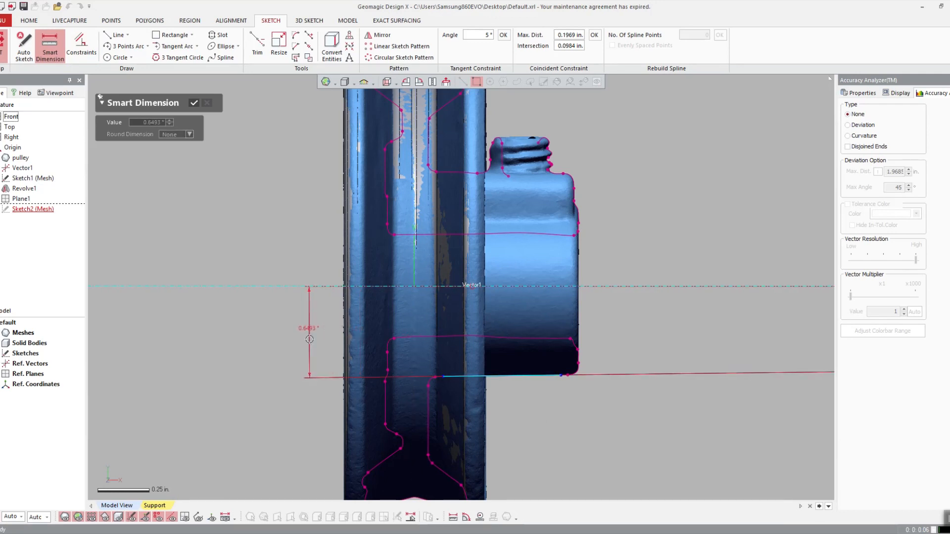
{"action": "left_click", "coordinate": [310, 338]}
{"action": "type", "text": "1"}
{"action": "key", "text": "Return"}
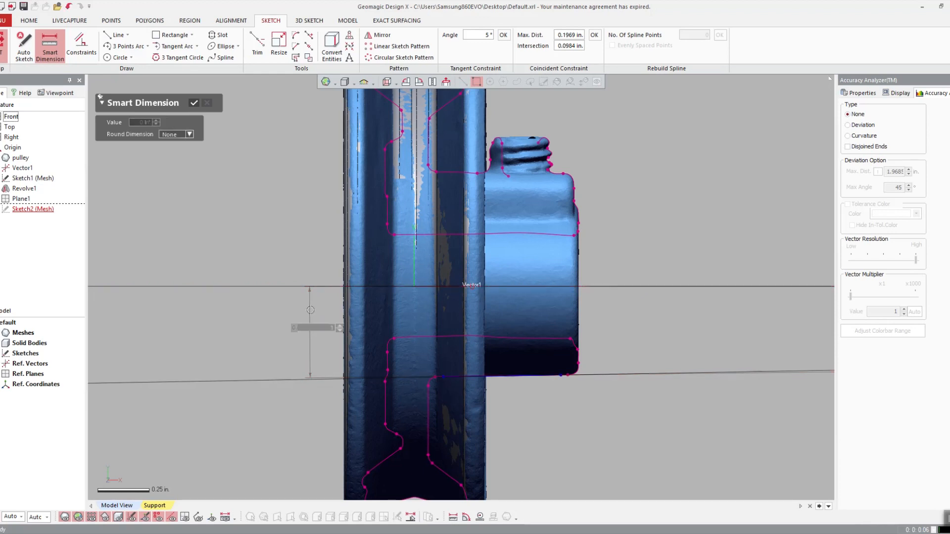
{"action": "key", "text": "Escape"}
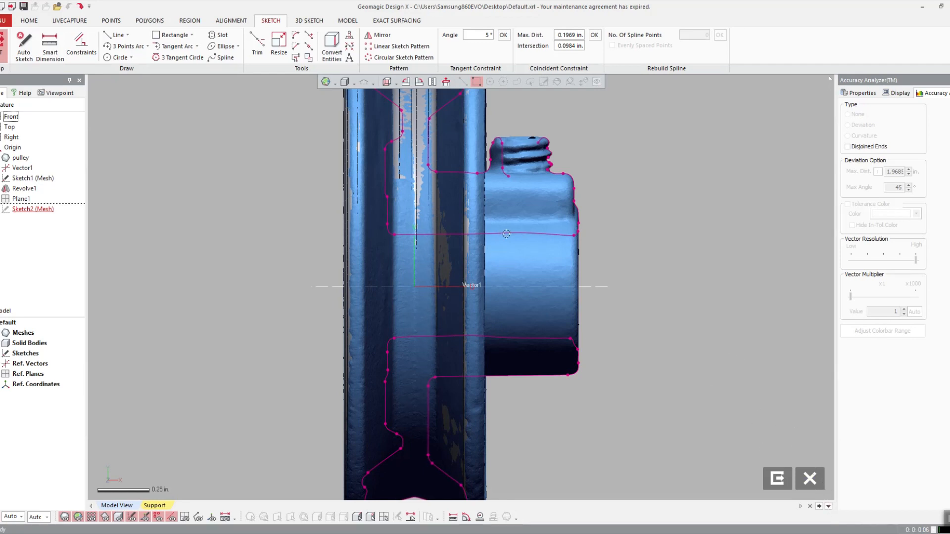
{"action": "left_click", "coordinate": [810, 478]}
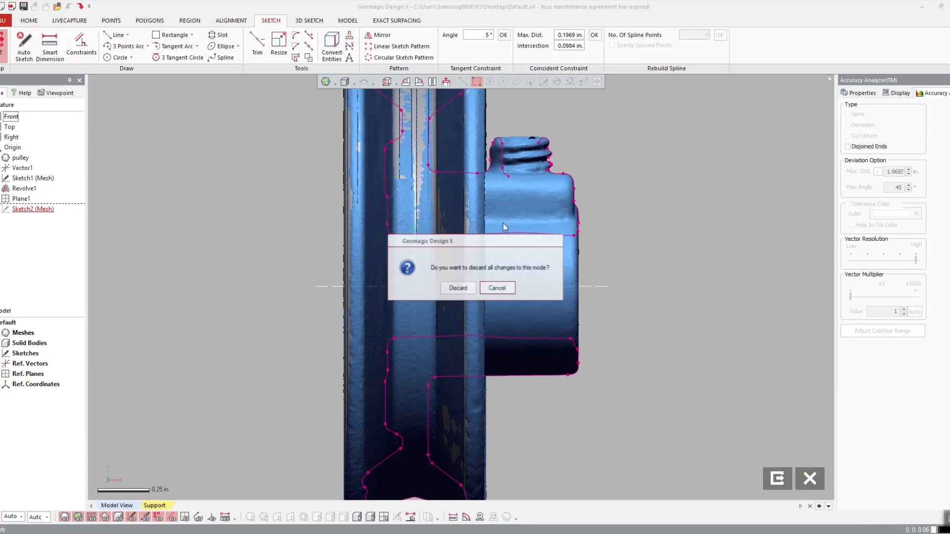
{"action": "left_click", "coordinate": [454, 286]}
- Start a new planar mesh sketch on the pulley mesh for the hub
{"action": "right_click_drag", "start_coordinate": [542, 196], "coordinate": [501, 272]}
{"action": "scroll", "coordinate": [501, 272], "scroll_direction": "up", "scroll_amount": 2}
{"action": "scroll", "coordinate": [636, 305], "scroll_direction": "up", "scroll_amount": 2}
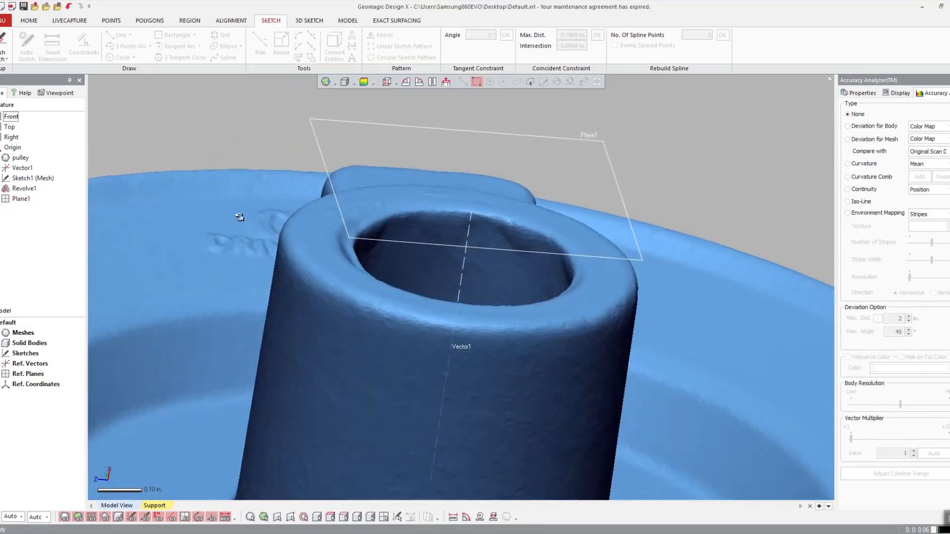
{"action": "left_click", "coordinate": [2, 47]}
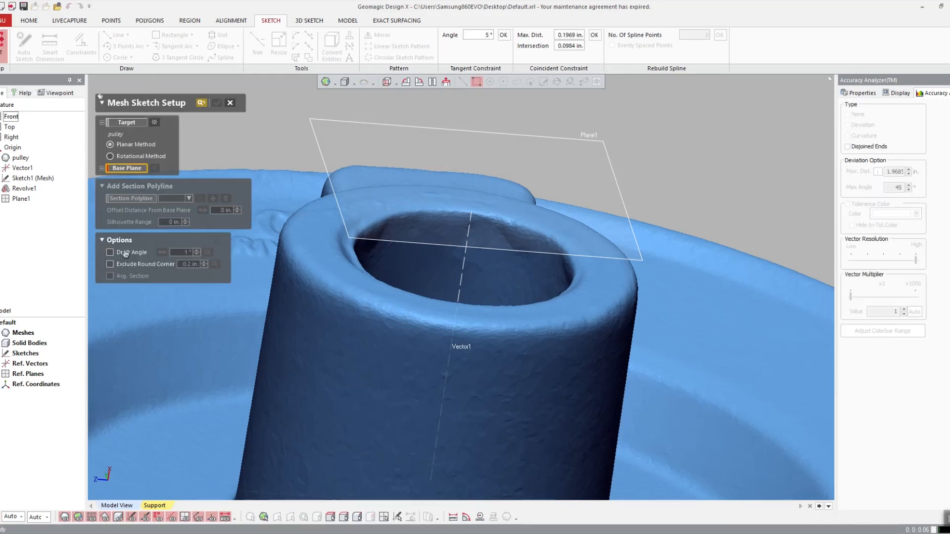
- Set up a mesh sketch on Plane1 with a 0.65° draft angle and a section polyline offset 0.05 in. down the hub
{"action": "left_click", "coordinate": [110, 253]}
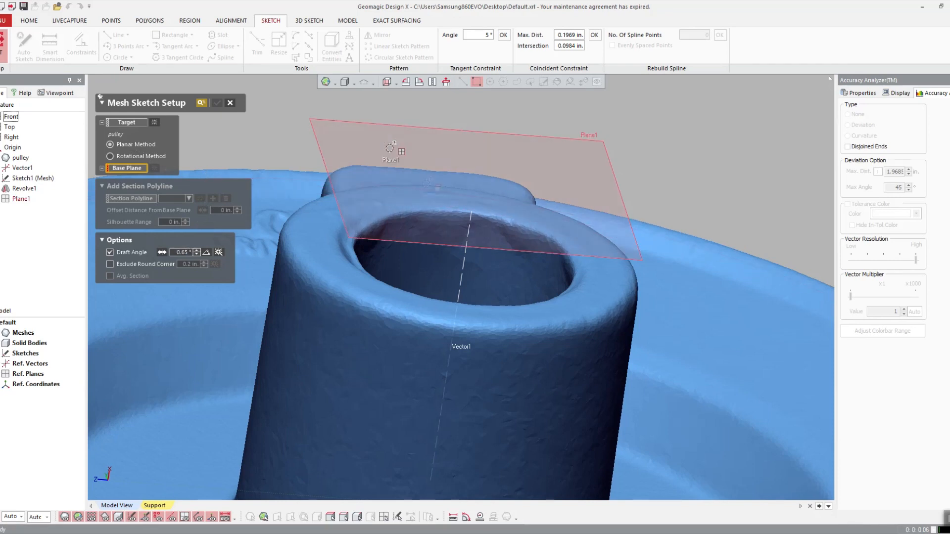
{"action": "left_click", "coordinate": [386, 145]}
{"action": "left_click_drag", "start_coordinate": [482, 143], "coordinate": [438, 161]}
{"action": "left_click", "coordinate": [487, 292]}
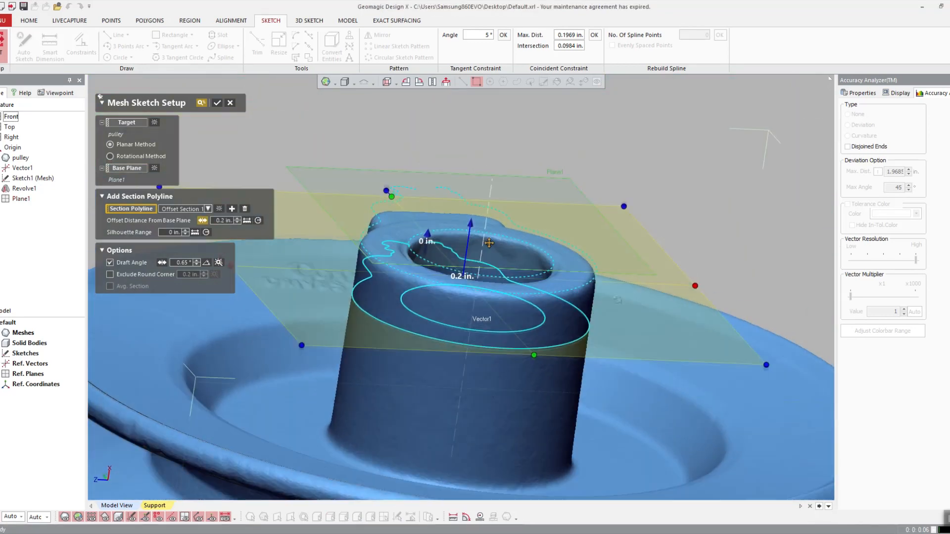
{"action": "left_click_drag", "start_coordinate": [427, 232], "coordinate": [494, 179]}
{"action": "left_click", "coordinate": [482, 290]}
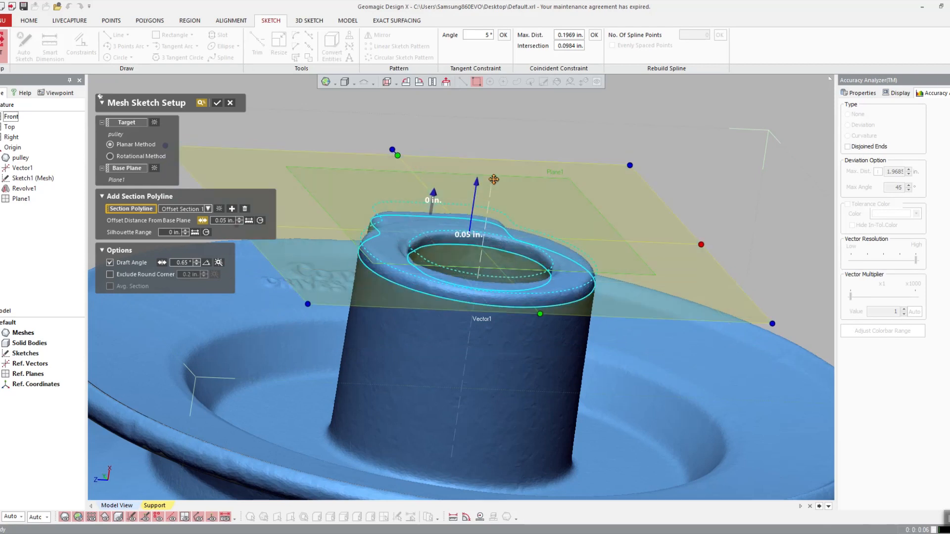
{"action": "key", "text": "Return"}
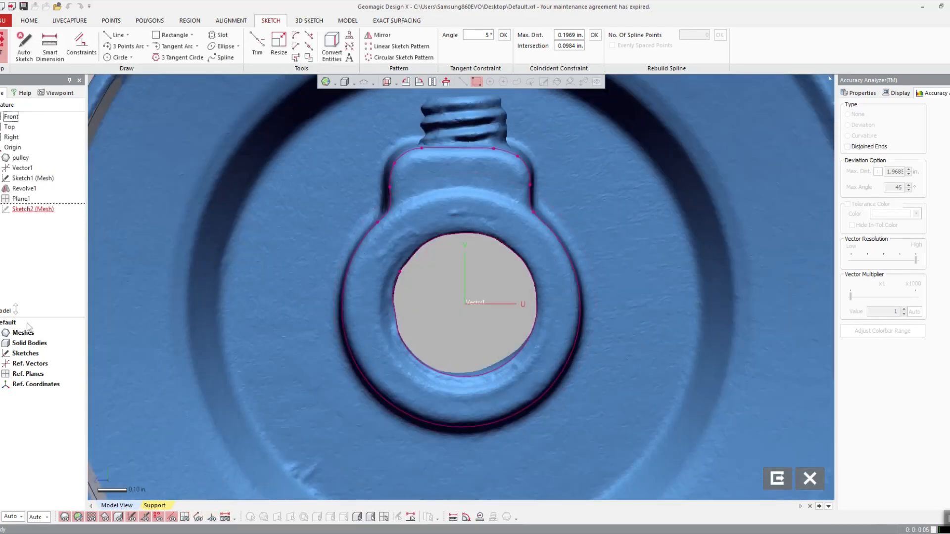
- Hide the mesh and fit a circle to the large arc of the hub's outer section polyline
{"action": "left_click", "coordinate": [5, 332]}
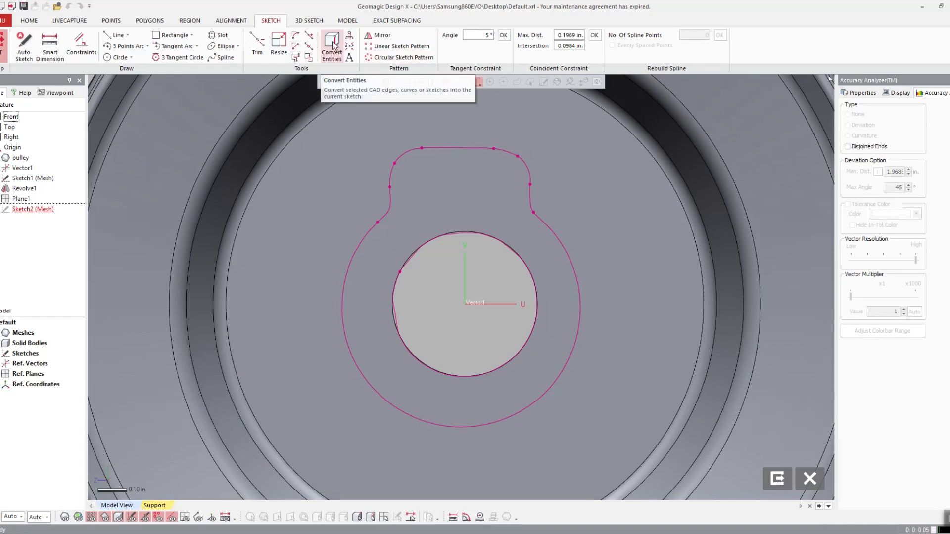
{"action": "left_click", "coordinate": [119, 58]}
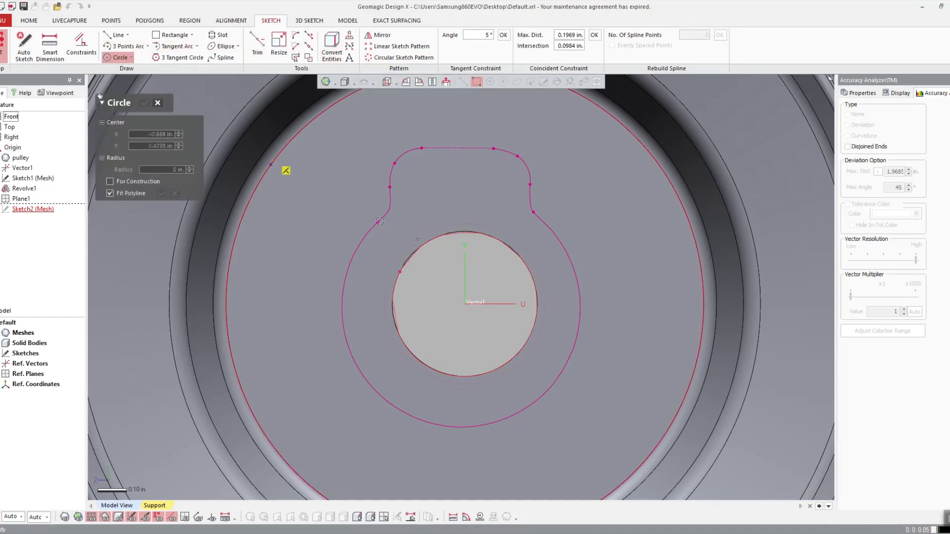
{"action": "left_click", "coordinate": [378, 223]}
{"action": "key", "text": "Escape"}
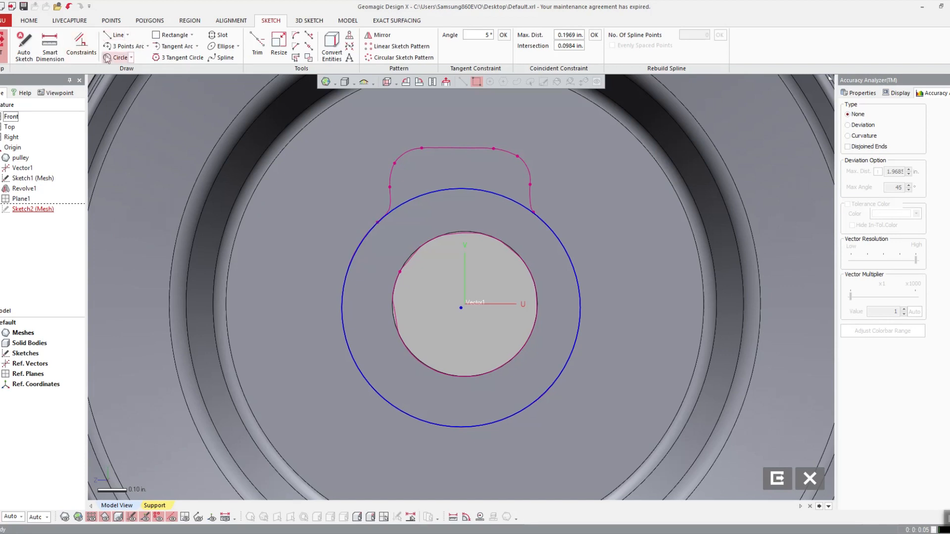
- Try to convert the revolved body's circular bore edge into the sketch
{"action": "left_click", "coordinate": [469, 234]}
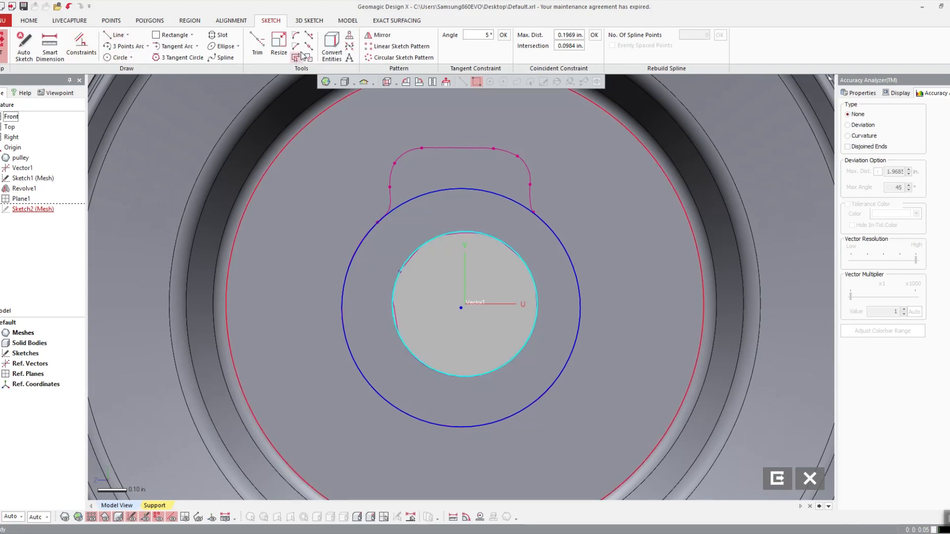
{"action": "left_click", "coordinate": [332, 43]}
{"action": "left_click", "coordinate": [186, 100]}
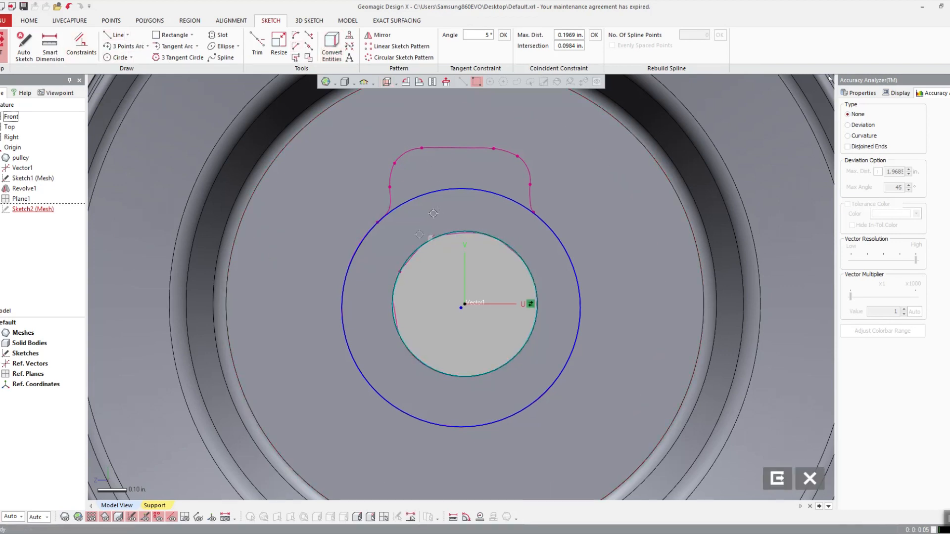
{"action": "scroll", "coordinate": [600, 257], "scroll_direction": "up", "scroll_amount": 11}
{"action": "scroll", "coordinate": [474, 253], "scroll_direction": "down", "scroll_amount": 5}
{"action": "scroll", "coordinate": [417, 309], "scroll_direction": "down", "scroll_amount": 6}
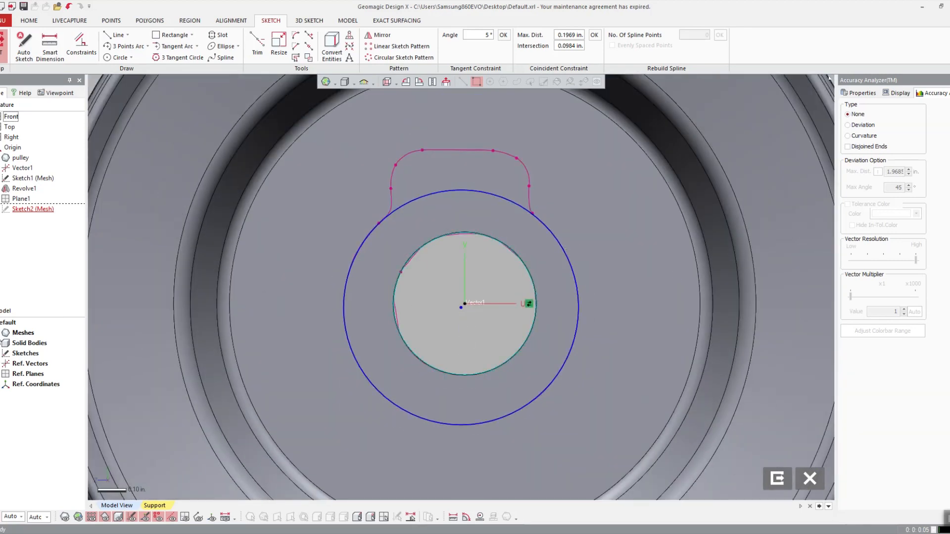
- Show the mesh, snap the hub circle's centre to the origin and dimension its radius to finish the sketch
{"action": "key", "text": "ctrl+1"}
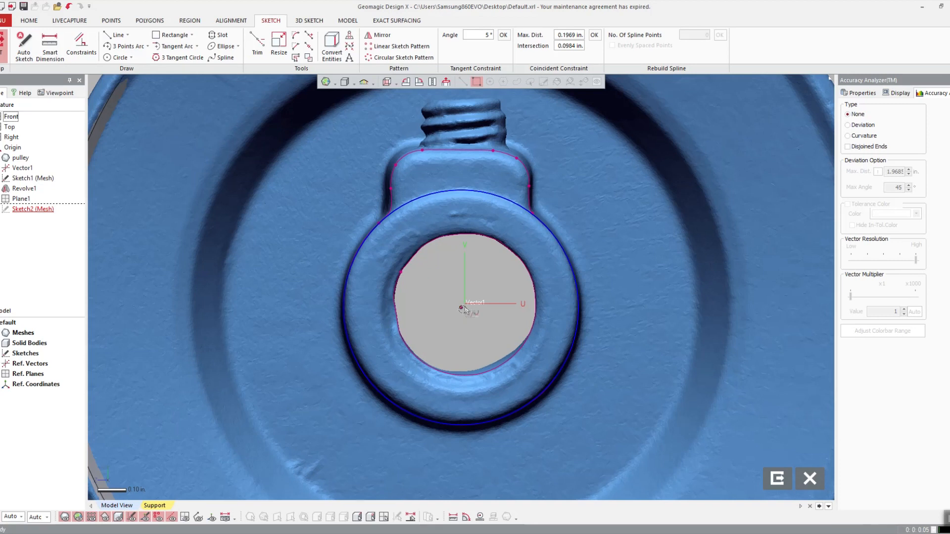
{"action": "left_click_drag", "start_coordinate": [462, 308], "coordinate": [465, 303]}
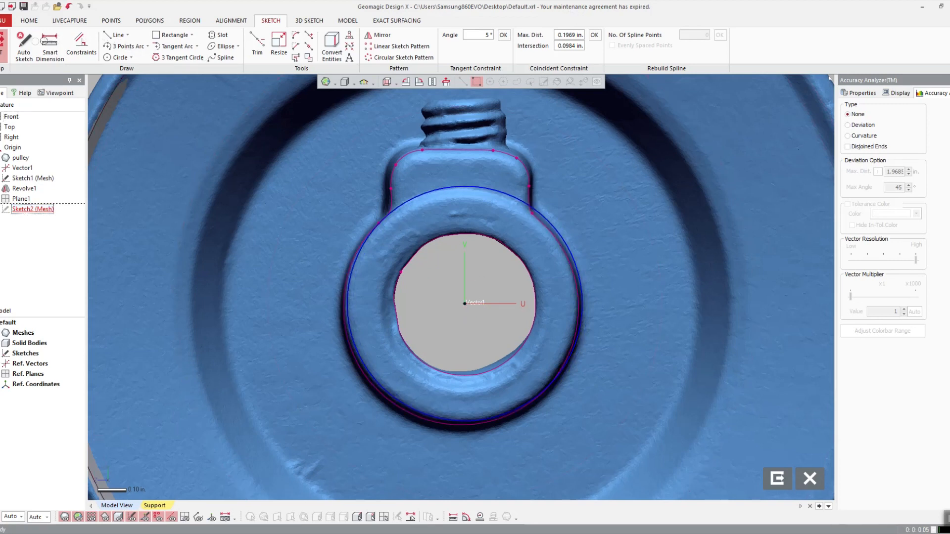
{"action": "left_click", "coordinate": [49, 45]}
{"action": "left_click", "coordinate": [510, 199]}
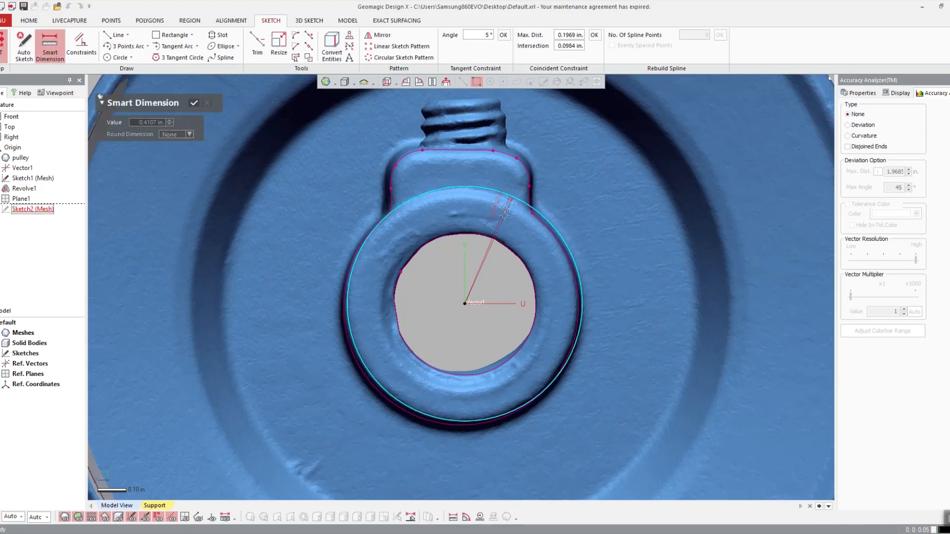
{"action": "left_click", "coordinate": [494, 222]}
{"action": "key", "text": "Return"}
{"action": "key", "text": "Escape"}
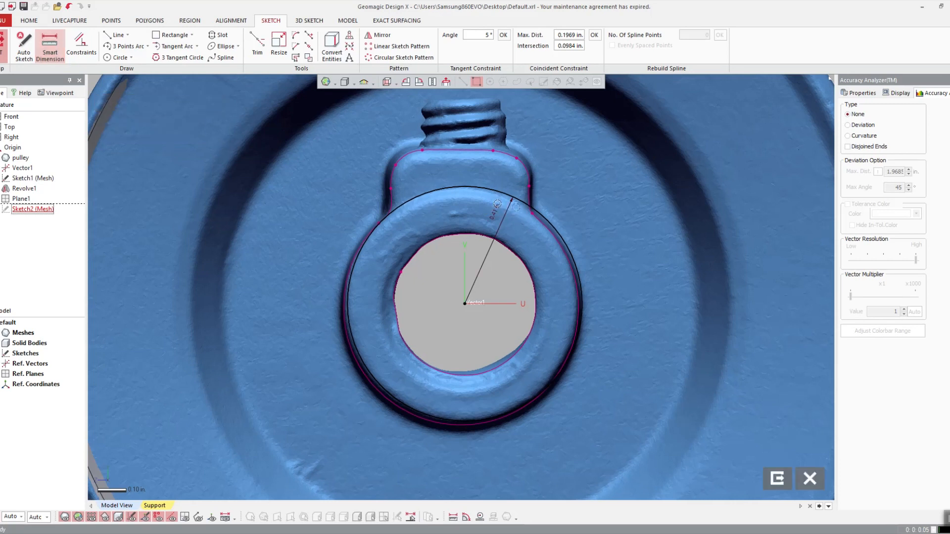
{"action": "scroll", "coordinate": [495, 222], "scroll_direction": "down", "scroll_amount": 5}
{"action": "right_click_drag", "start_coordinate": [495, 222], "coordinate": [535, 117]}
{"action": "left_click", "coordinate": [777, 478]}
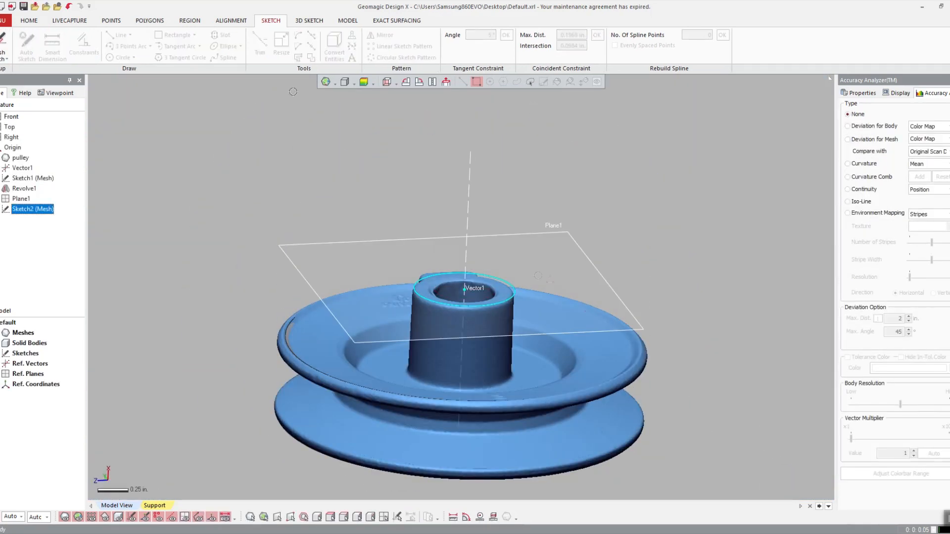
- Start a merged solid extrusion of the hub circle up to the revolved pulley body with a 1° draft
{"action": "left_click", "coordinate": [346, 20]}
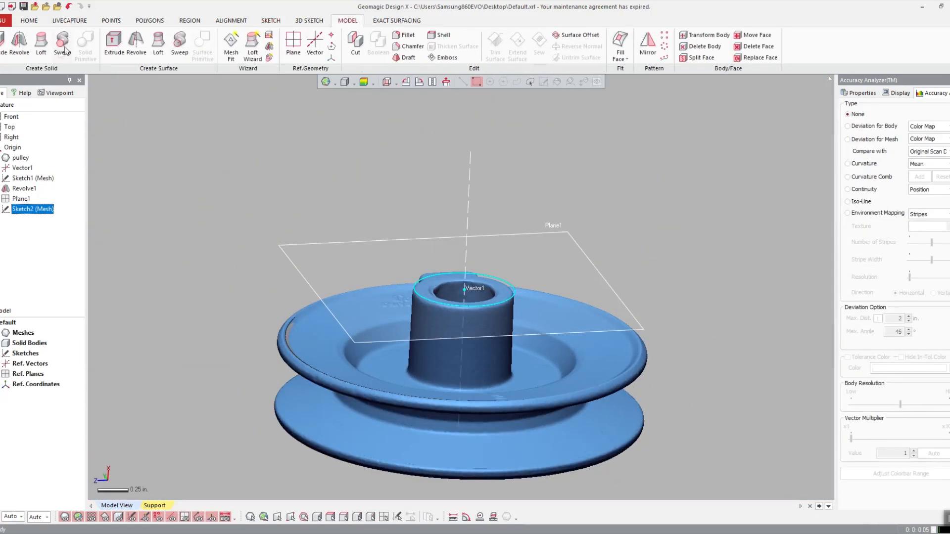
{"action": "left_click", "coordinate": [3, 43]}
{"action": "left_click", "coordinate": [151, 187]}
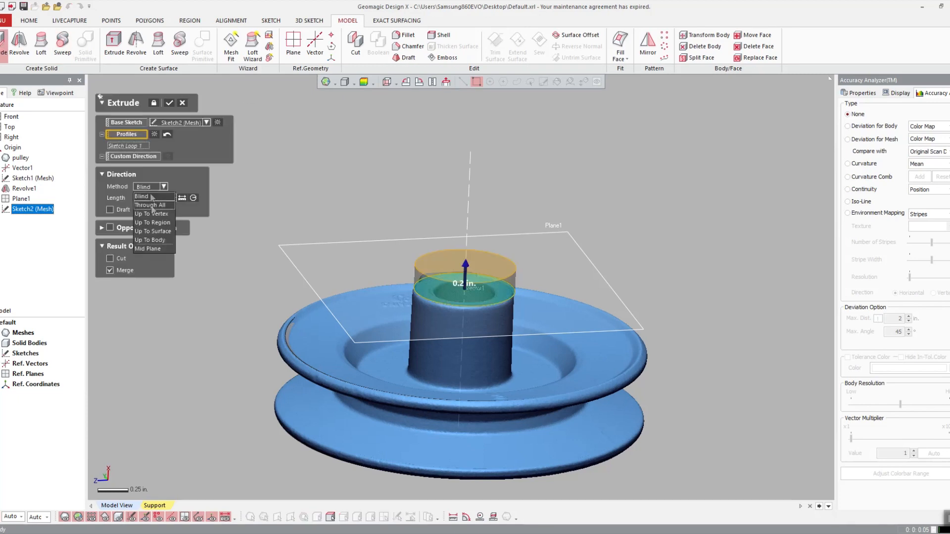
{"action": "left_click", "coordinate": [149, 225]}
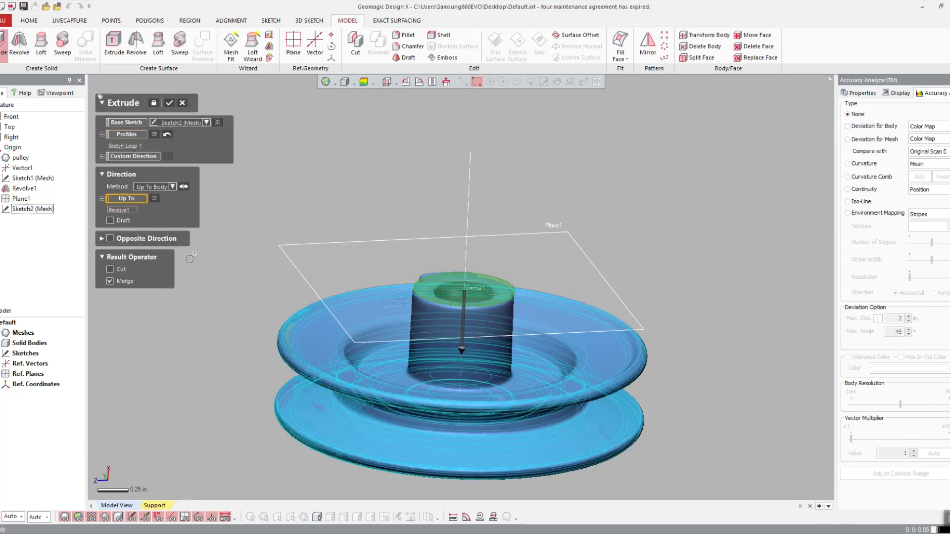
{"action": "left_click", "coordinate": [120, 222]}
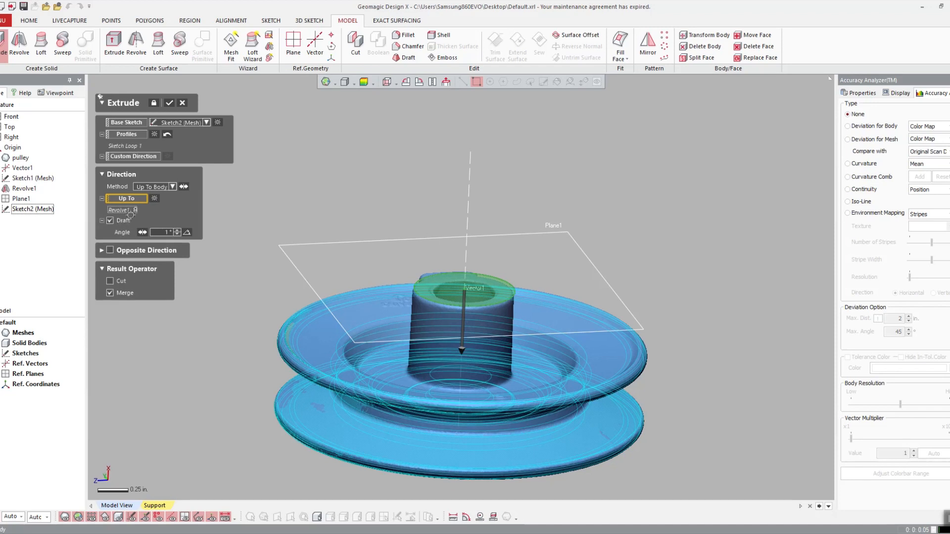
- Change the hub extrusion to Up To Surface, ending on the pulley's flat inner recess face, with the draft direction reversed
{"action": "left_click", "coordinate": [4, 334]}
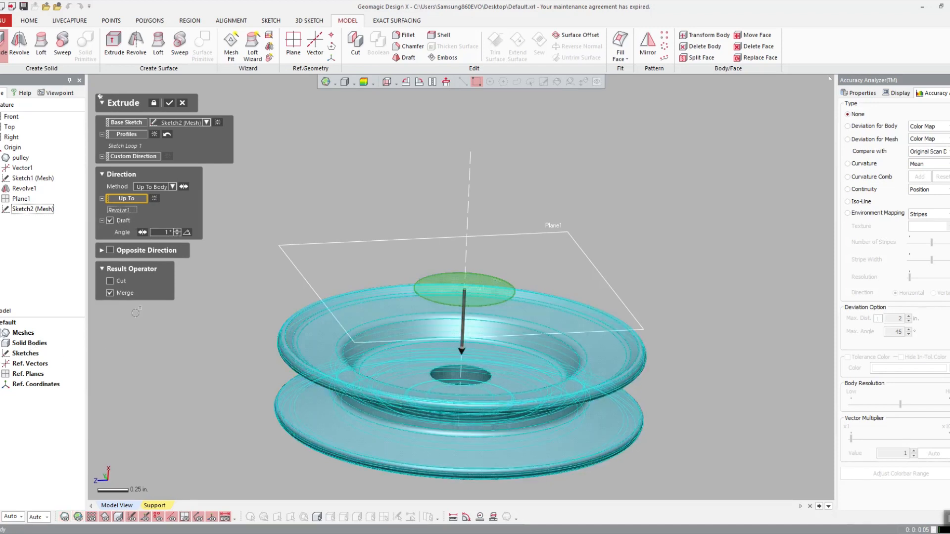
{"action": "right_click_drag", "start_coordinate": [428, 322], "coordinate": [391, 307]}
{"action": "scroll", "coordinate": [391, 307], "scroll_direction": "up", "scroll_amount": 3}
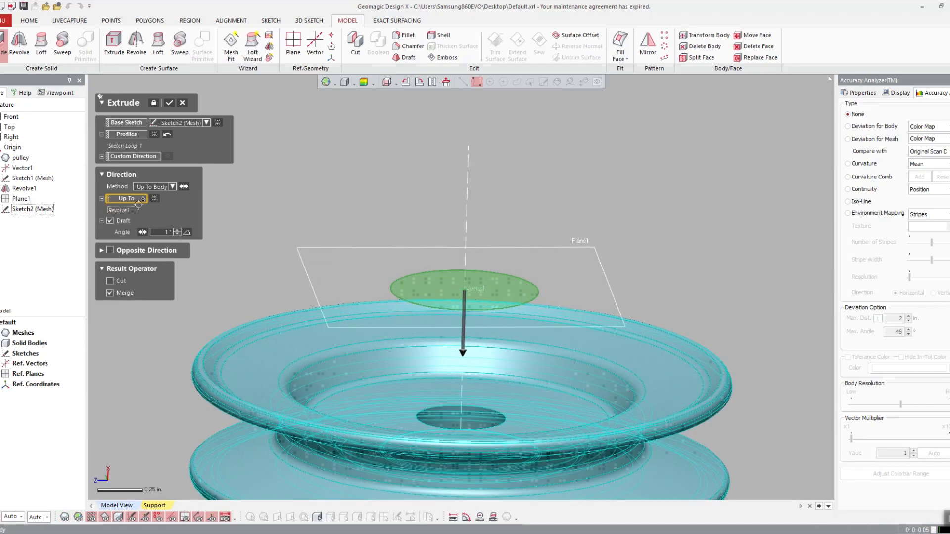
{"action": "left_click", "coordinate": [157, 191]}
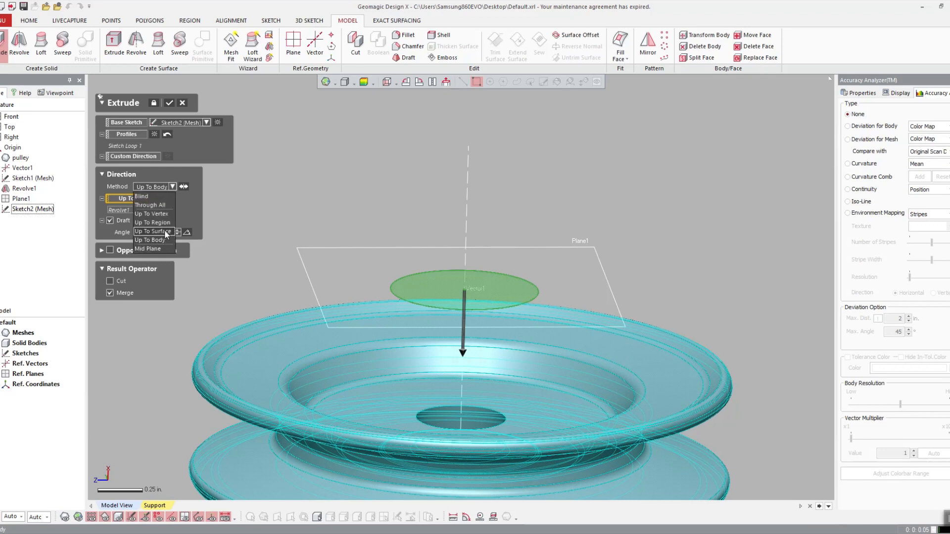
{"action": "left_click", "coordinate": [149, 216]}
{"action": "left_click", "coordinate": [344, 385]}
{"action": "scroll", "coordinate": [344, 385], "scroll_direction": "down", "scroll_amount": 3}
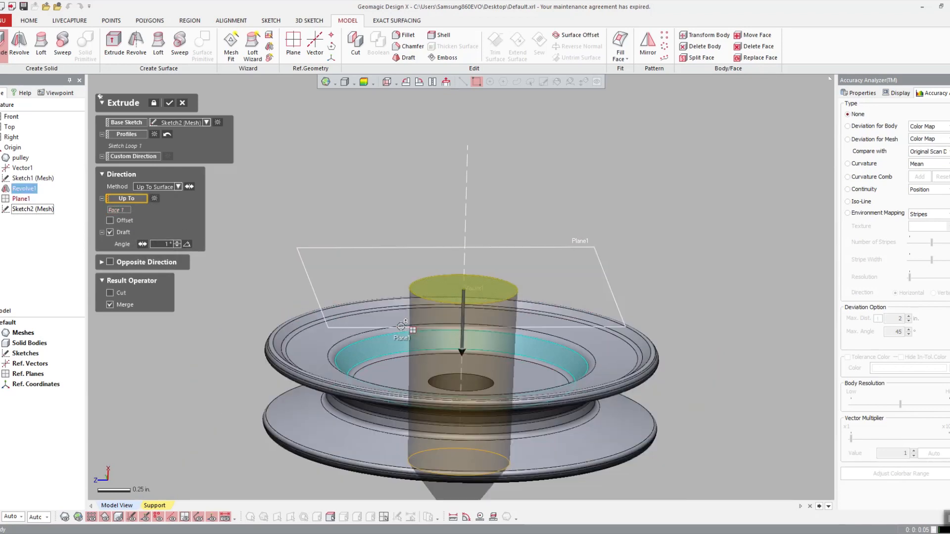
{"action": "left_click", "coordinate": [142, 245]}
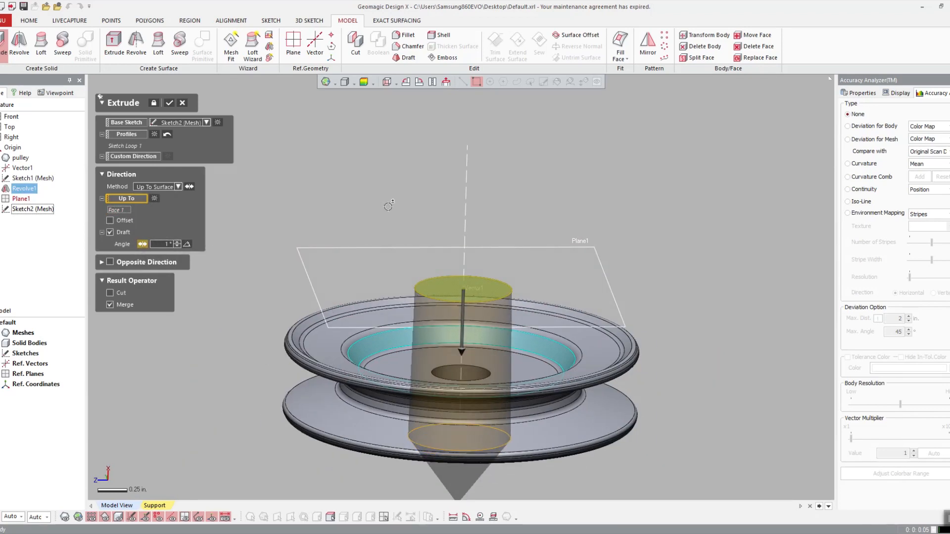
{"action": "left_click", "coordinate": [406, 369]}
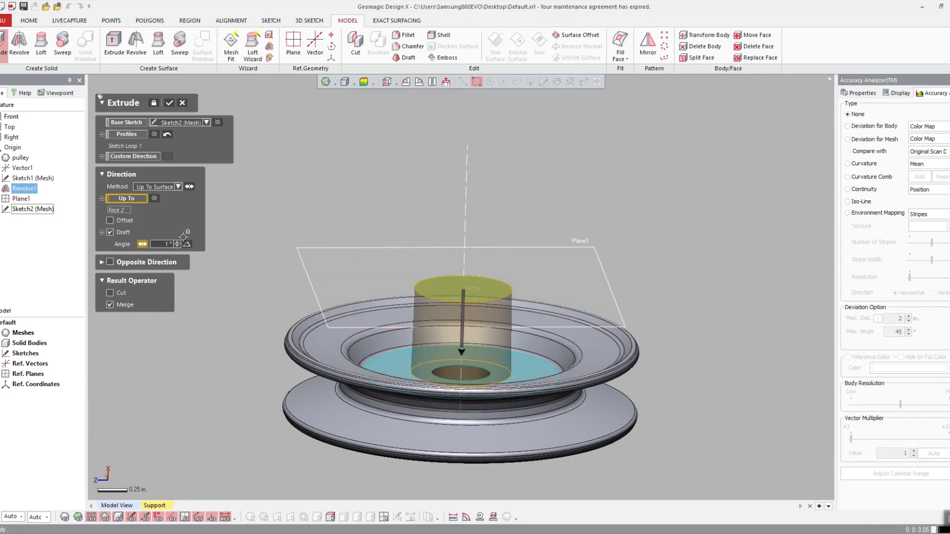
{"action": "key", "text": "Return"}
- Hide Plane1 and show the scan mesh over the extruded hub to compare them
{"action": "mouse_move", "coordinate": [443, 178]}
{"action": "right_mouse_down"}
{"action": "mouse_move", "coordinate": [445, 213]}
{"action": "mouse_move", "coordinate": [475, 257]}
{"action": "right_mouse_up"}
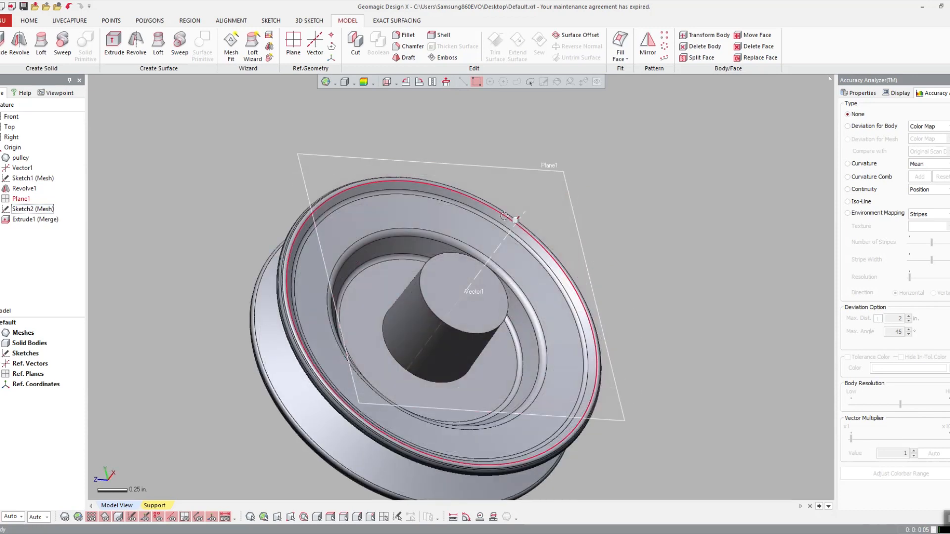
{"action": "left_click", "coordinate": [20, 199]}
{"action": "right_click", "coordinate": [11, 198]}
{"action": "left_click", "coordinate": [48, 259]}
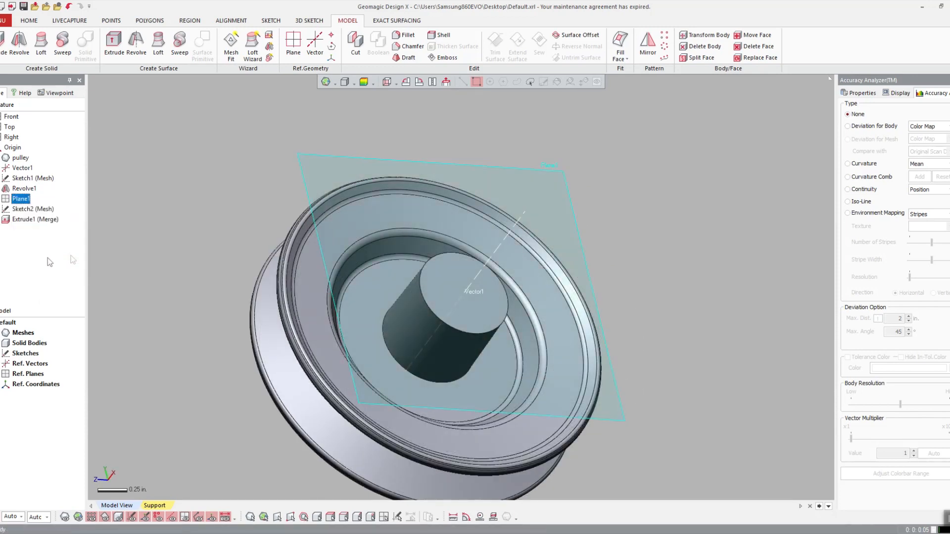
{"action": "left_click", "coordinate": [1, 332]}
{"action": "right_click_drag", "start_coordinate": [381, 338], "coordinate": [511, 276]}
{"action": "scroll", "coordinate": [591, 271], "scroll_direction": "up", "scroll_amount": 2}
{"action": "scroll", "coordinate": [517, 260], "scroll_direction": "down", "scroll_amount": 3}
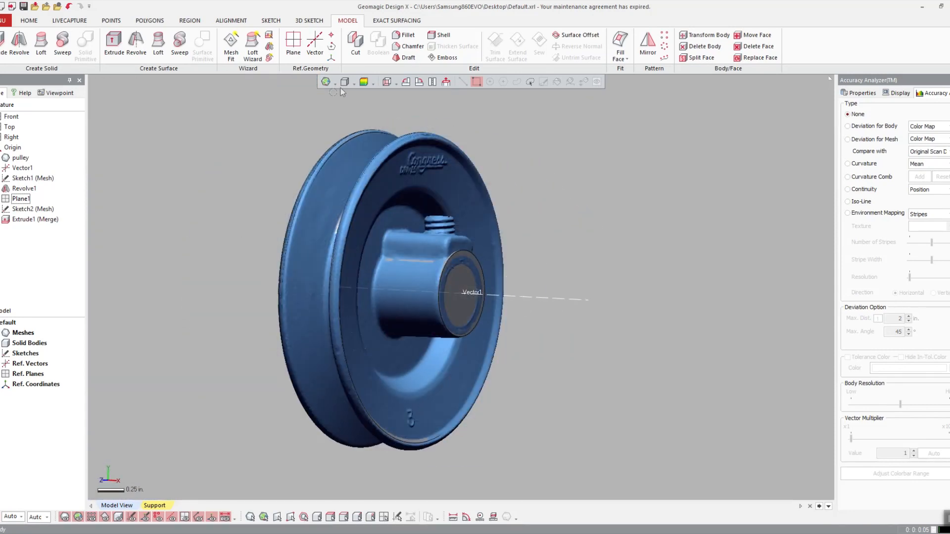
{"action": "scroll", "coordinate": [470, 287], "scroll_direction": "up", "scroll_amount": 5}
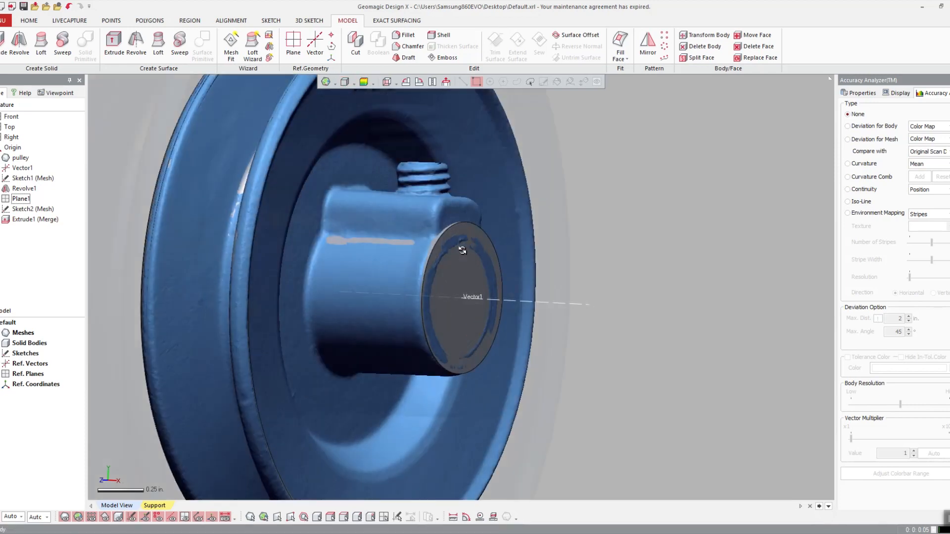
{"action": "scroll", "coordinate": [470, 287], "scroll_direction": "up", "scroll_amount": 2}
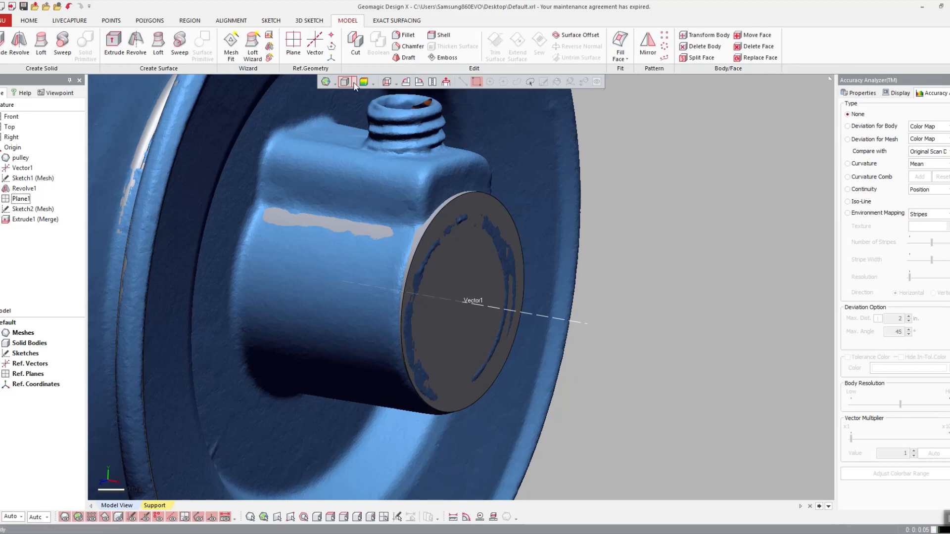
- Add a reference plane offset -0.02 in. from Plane1, at the end face of the threaded side boss
{"action": "left_click", "coordinate": [388, 83]}
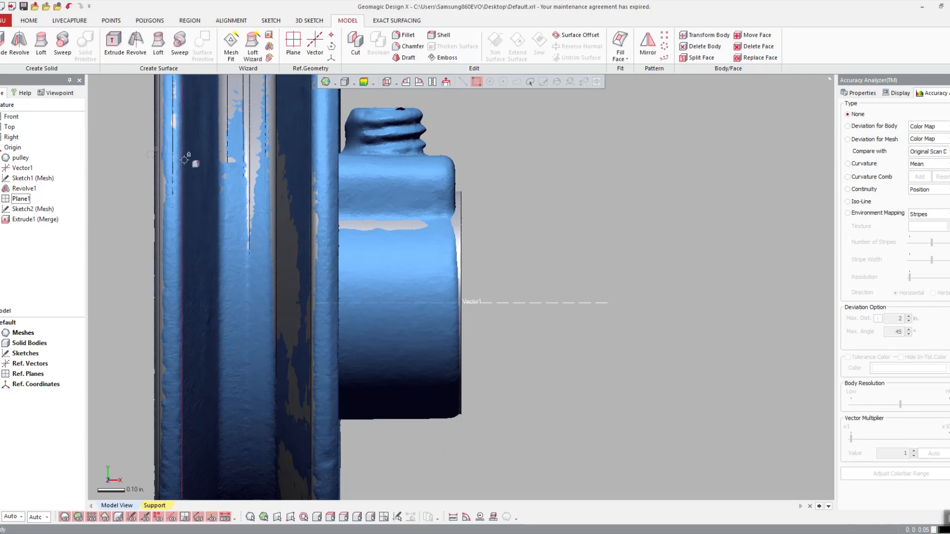
{"action": "left_click", "coordinate": [24, 200]}
{"action": "scroll", "coordinate": [303, 261], "scroll_direction": "up", "scroll_amount": 4}
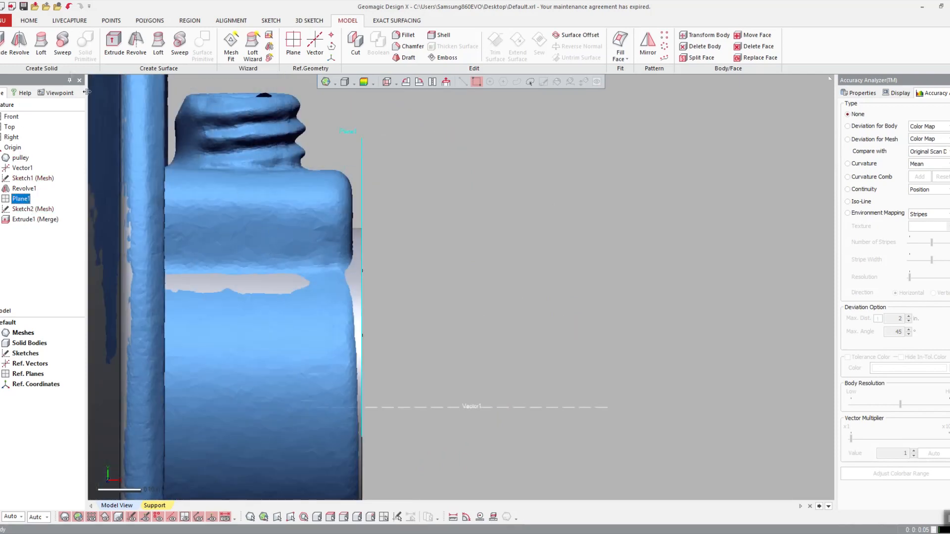
{"action": "left_click", "coordinate": [293, 42]}
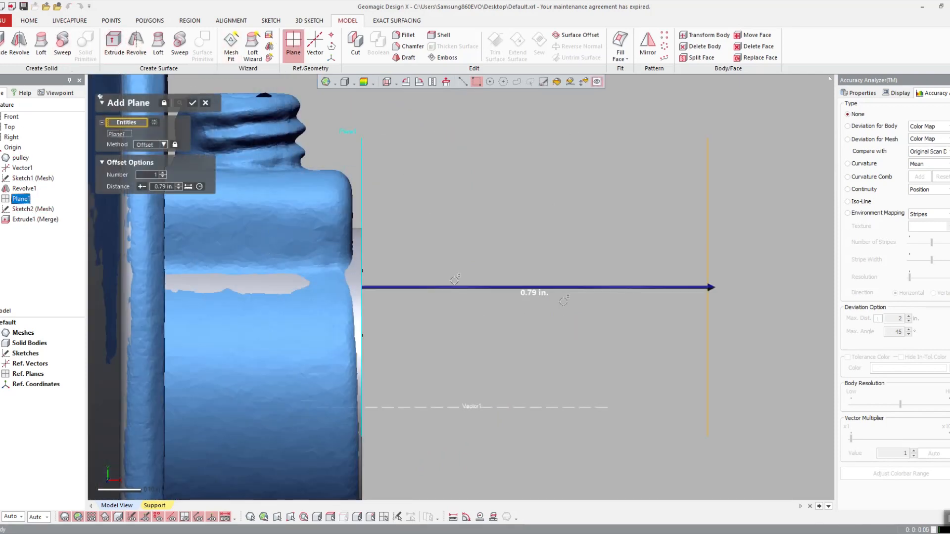
{"action": "left_click_drag", "start_coordinate": [711, 287], "coordinate": [360, 228]}
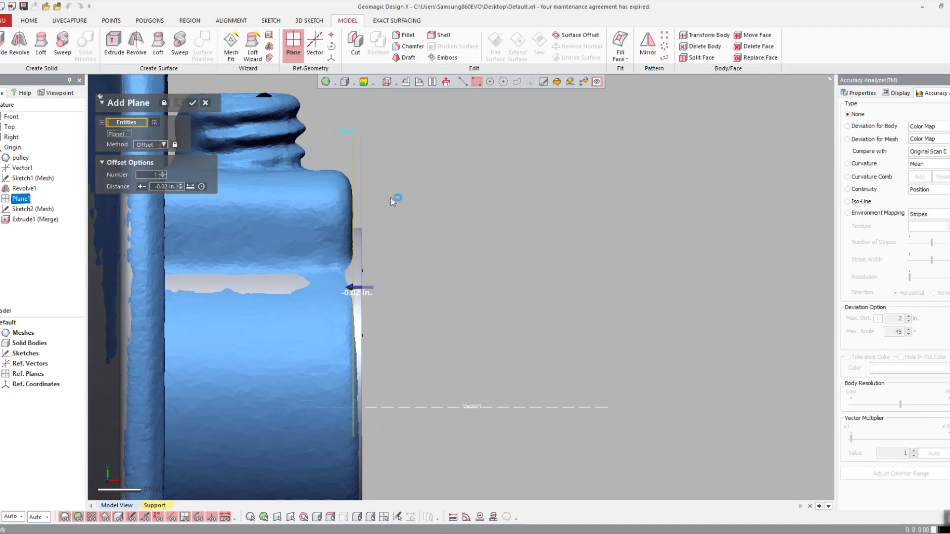
{"action": "key", "text": "Return"}
{"action": "right_click_drag", "start_coordinate": [391, 198], "coordinate": [354, 290]}
{"action": "right_click_drag", "start_coordinate": [453, 276], "coordinate": [400, 381], "text": "ctrl"}
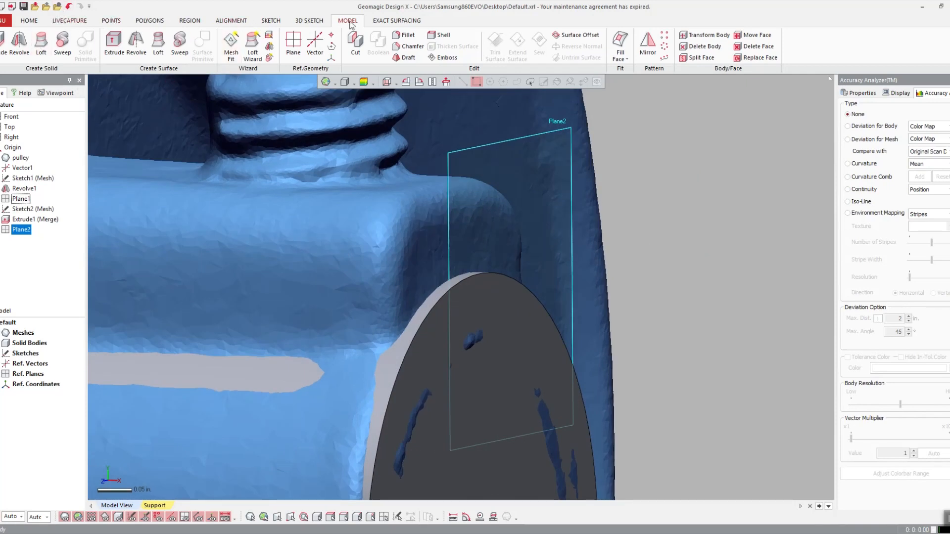
- Start a mesh sketch on Plane2 with the section offset about 0.093 in. through the side boss and a 1° draft angle
{"action": "left_click", "coordinate": [271, 20]}
{"action": "left_click", "coordinate": [3, 44]}
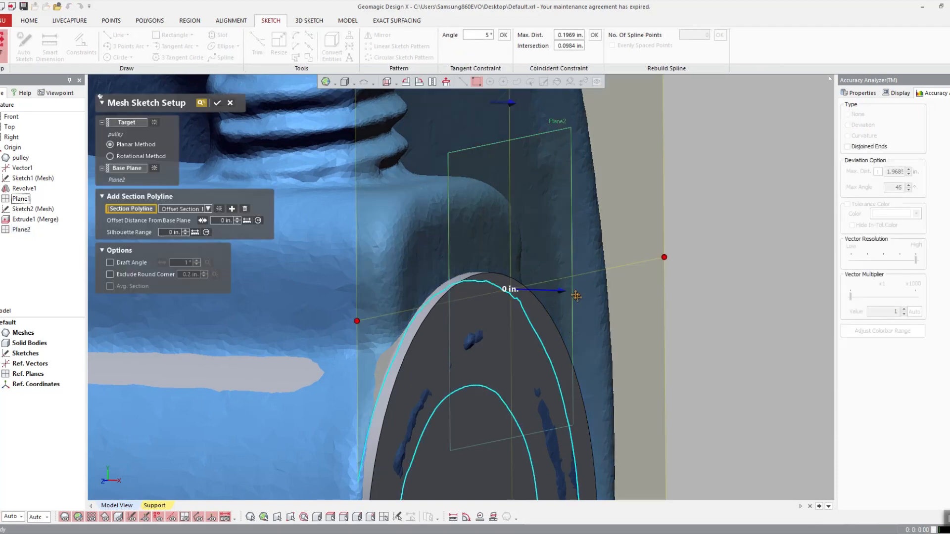
{"action": "left_click_drag", "start_coordinate": [561, 290], "coordinate": [503, 289]}
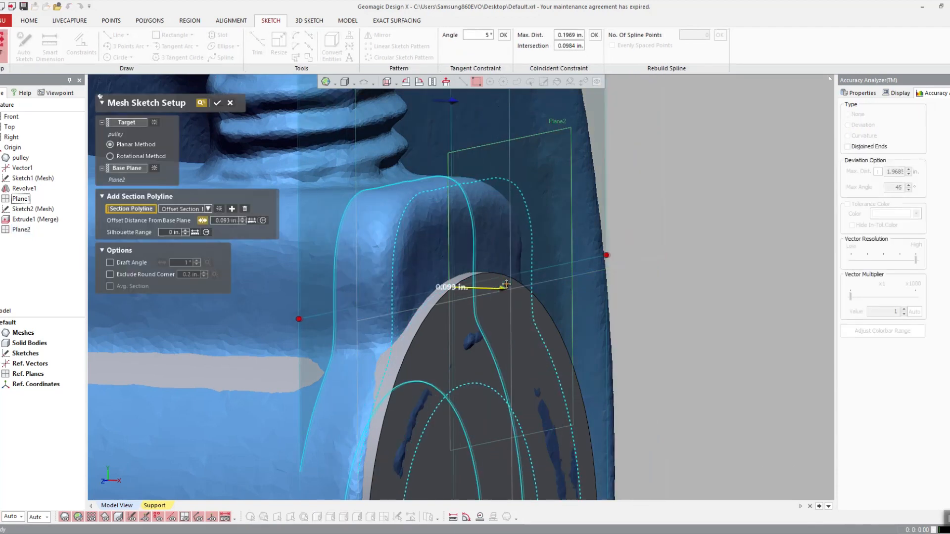
{"action": "left_click", "coordinate": [131, 267]}
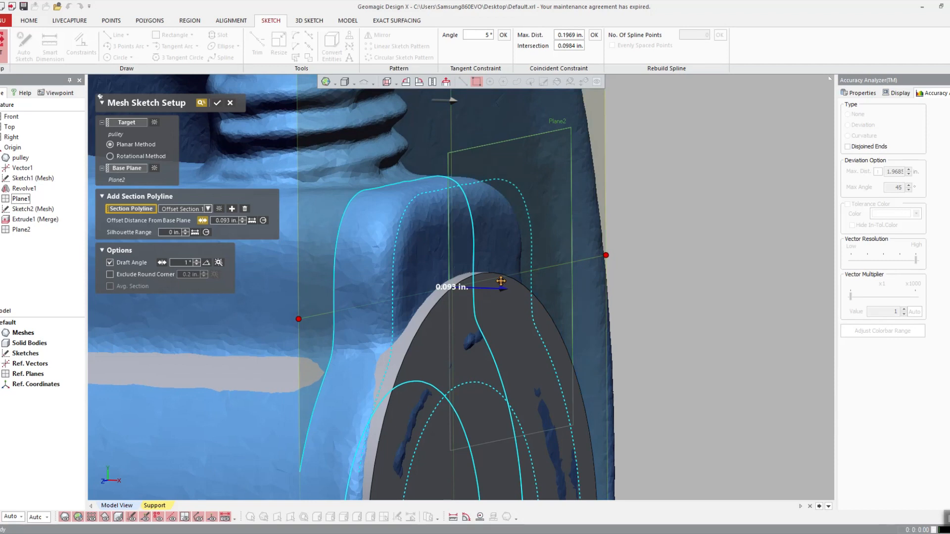
{"action": "key", "text": "Return"}
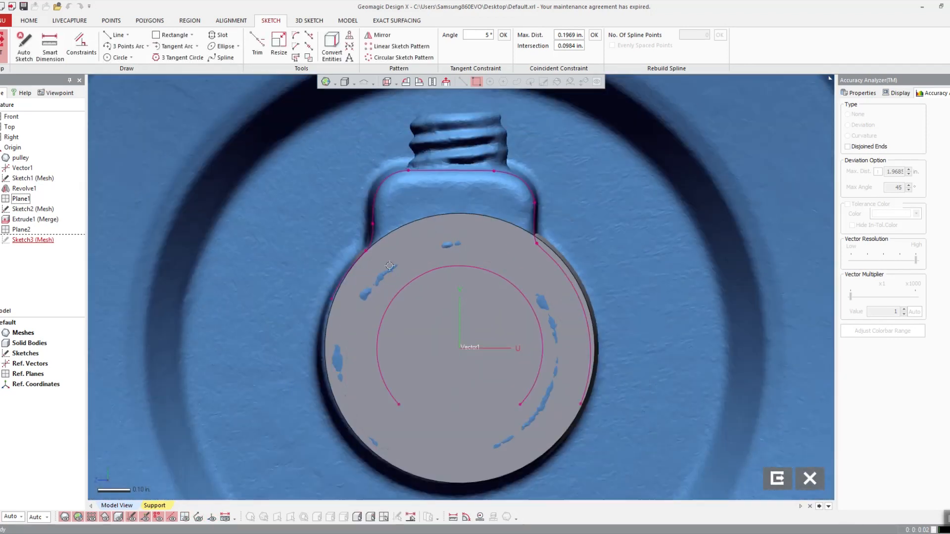
- Hide the scan mesh and sketch a rectangle over the boss section, matching its two vertical sides to the section polyline
{"action": "left_click", "coordinate": [2, 333]}
{"action": "right_click_drag", "start_coordinate": [457, 265], "coordinate": [427, 305], "text": "ctrl"}
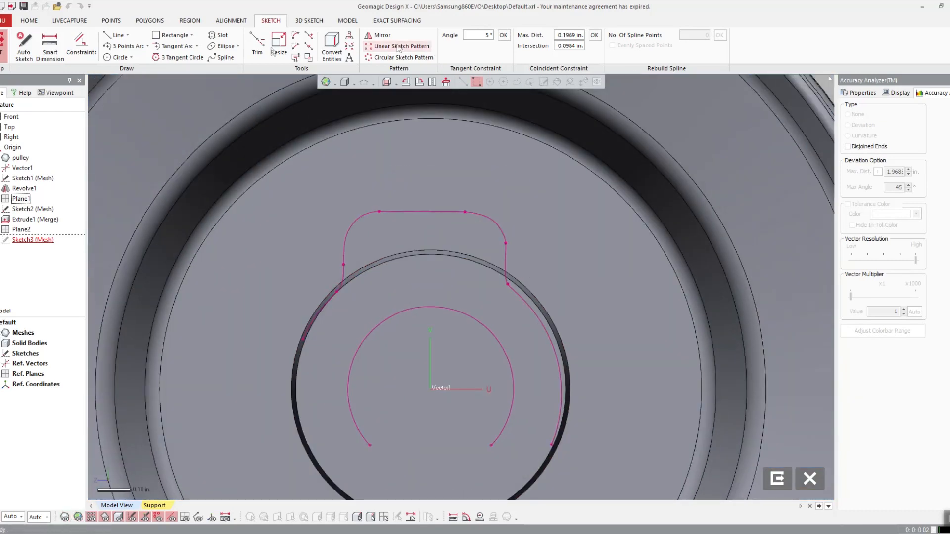
{"action": "left_click", "coordinate": [156, 36]}
{"action": "mouse_move", "coordinate": [340, 193]}
{"action": "left_mouse_down"}
{"action": "mouse_move", "coordinate": [480, 319]}
{"action": "mouse_move", "coordinate": [522, 390]}
{"action": "mouse_move", "coordinate": [514, 385]}
{"action": "left_mouse_up"}
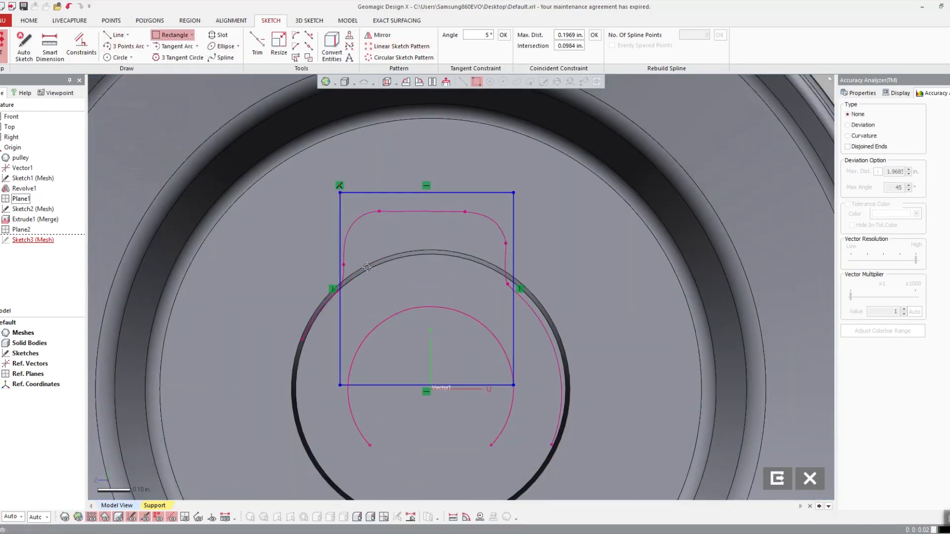
{"action": "key", "text": "Escape"}
{"action": "left_click_drag", "start_coordinate": [341, 259], "coordinate": [344, 260]}
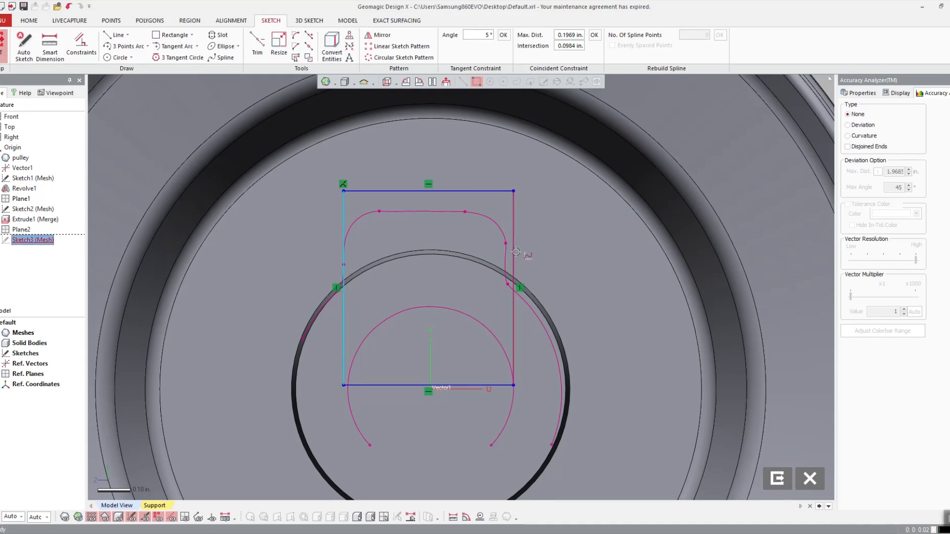
{"action": "left_click_drag", "start_coordinate": [515, 251], "coordinate": [508, 253]}
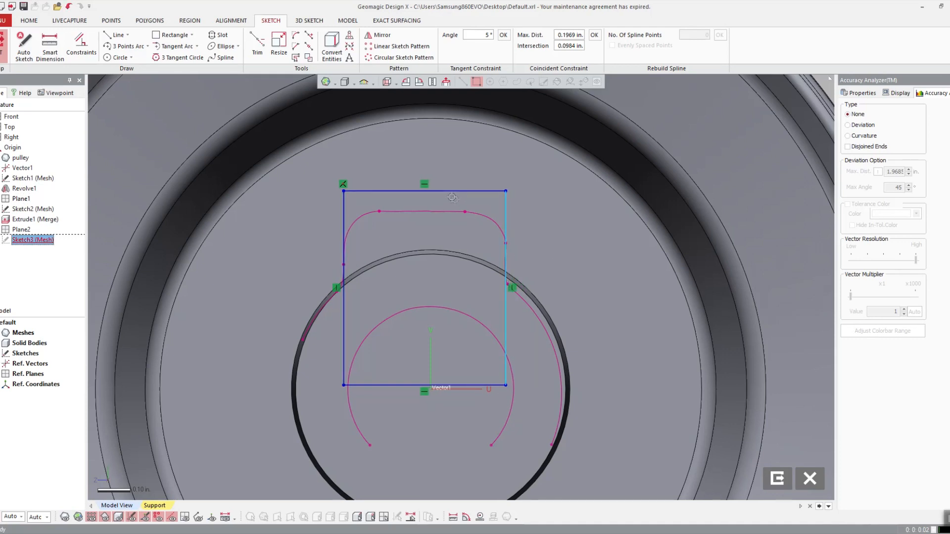
- Remove the coincident constraint at the rectangle's upper corner and move its upper edge onto the flat top of the boss section
{"action": "left_click_drag", "start_coordinate": [451, 192], "coordinate": [442, 207]}
{"action": "key", "text": "ctrl+z"}
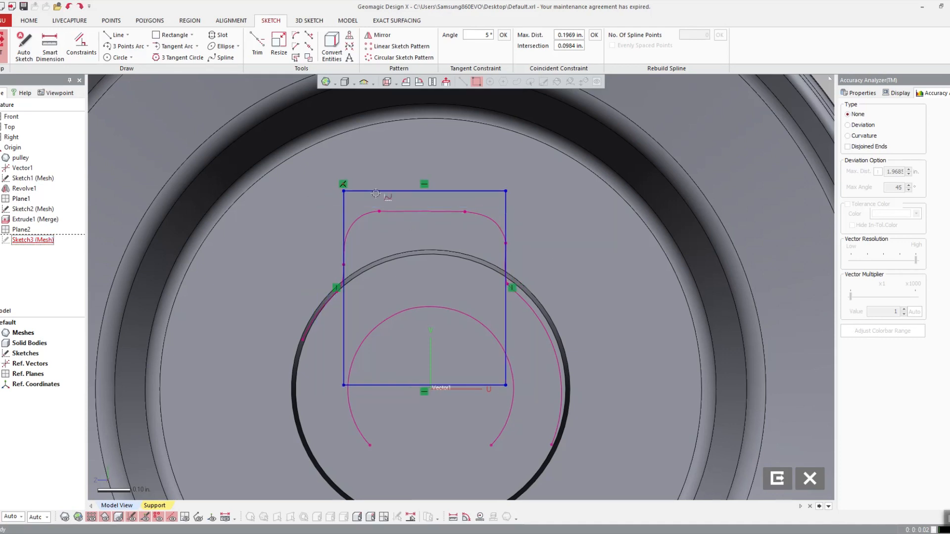
{"action": "left_click", "coordinate": [344, 184]}
{"action": "key", "text": "Delete"}
{"action": "left_click_drag", "start_coordinate": [391, 191], "coordinate": [402, 212]}
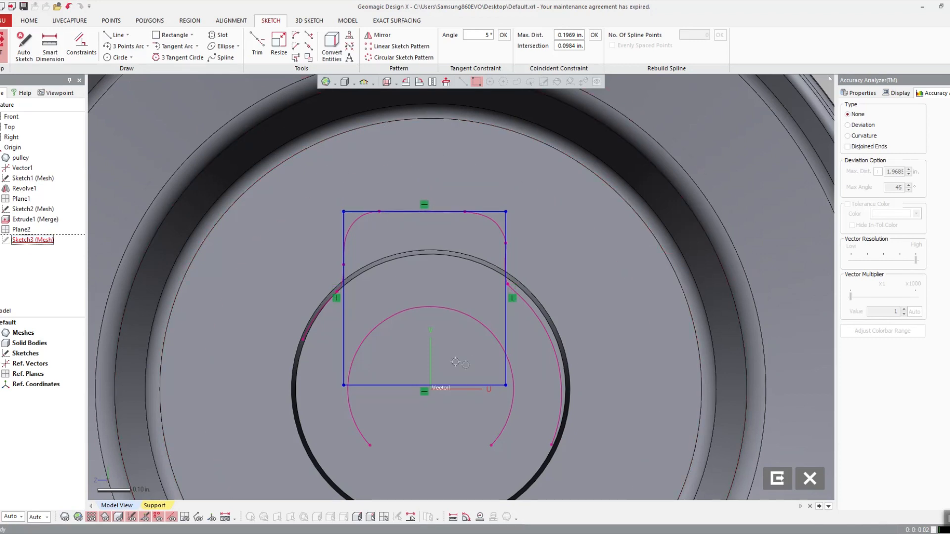
- Sketch a vertical line about 0.335 in. long from the origin upward inside the rectangle
{"action": "scroll", "coordinate": [468, 389], "scroll_direction": "up", "scroll_amount": 4}
{"action": "mouse_move", "coordinate": [455, 388]}
{"action": "middle_mouse_down"}
{"action": "mouse_move", "coordinate": [449, 246]}
{"action": "mouse_move", "coordinate": [416, 363]}
{"action": "middle_mouse_up"}
{"action": "scroll", "coordinate": [431, 246], "scroll_direction": "up", "scroll_amount": 2}
{"action": "scroll", "coordinate": [410, 348], "scroll_direction": "down", "scroll_amount": 4}
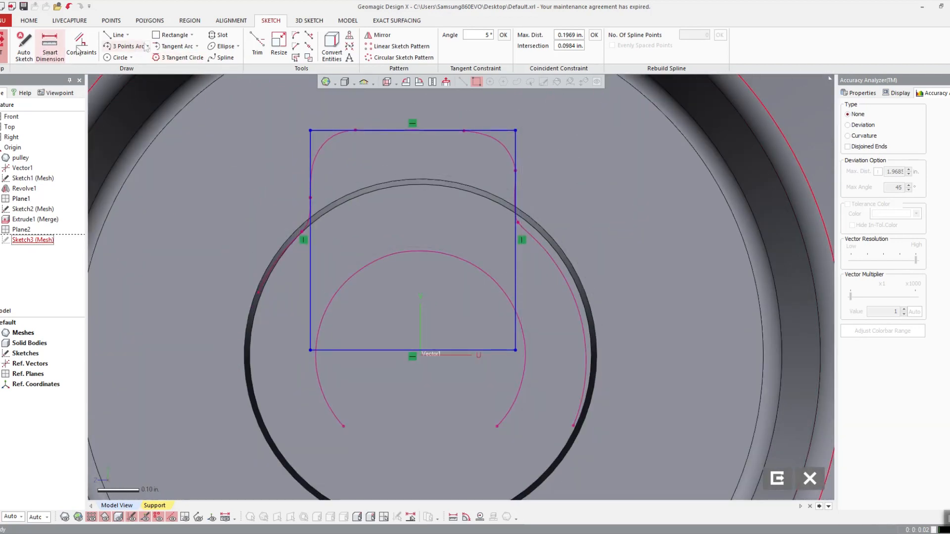
{"action": "left_click", "coordinate": [115, 35]}
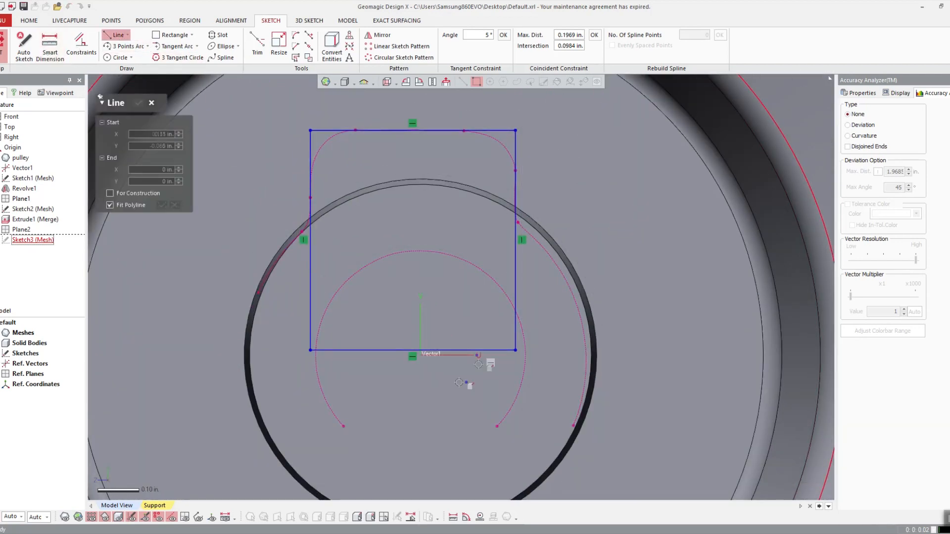
{"action": "left_click", "coordinate": [422, 355]}
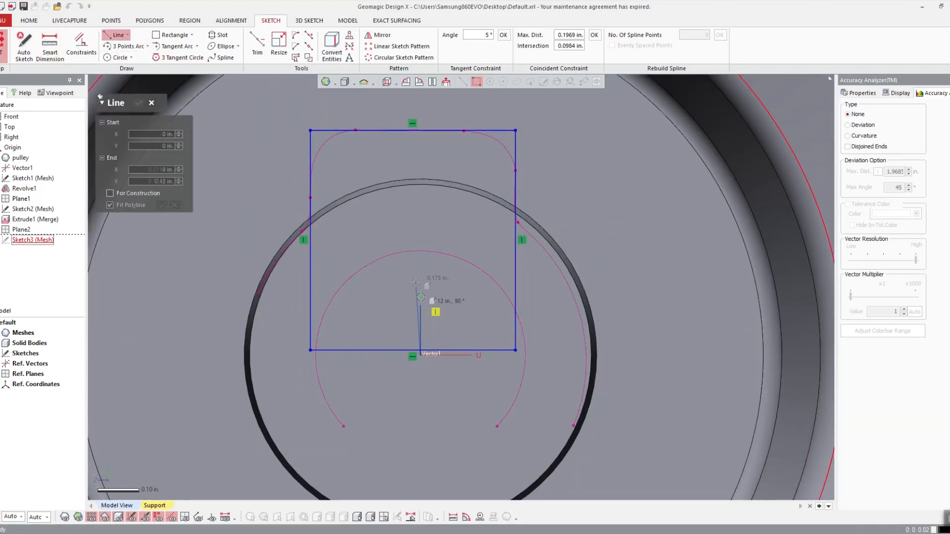
{"action": "left_click", "coordinate": [388, 83]}
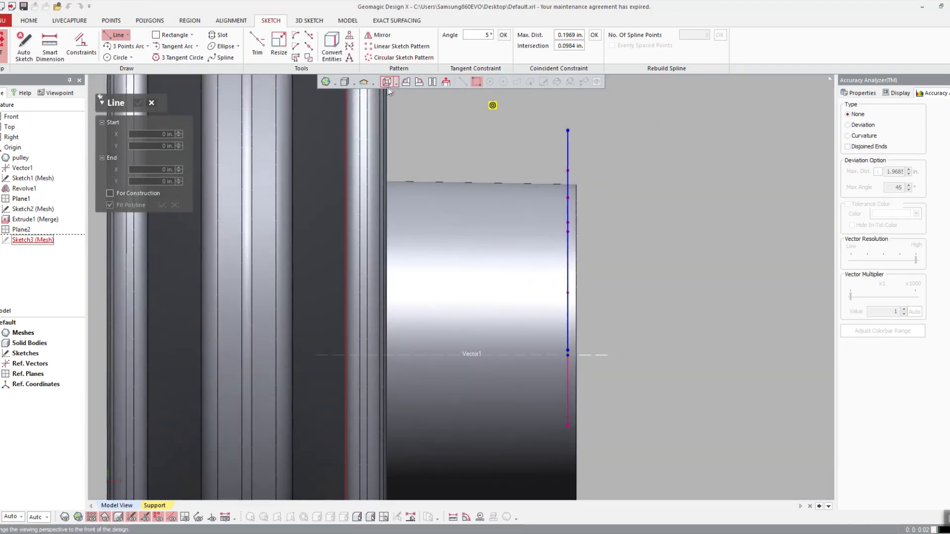
{"action": "left_click", "coordinate": [406, 82]}
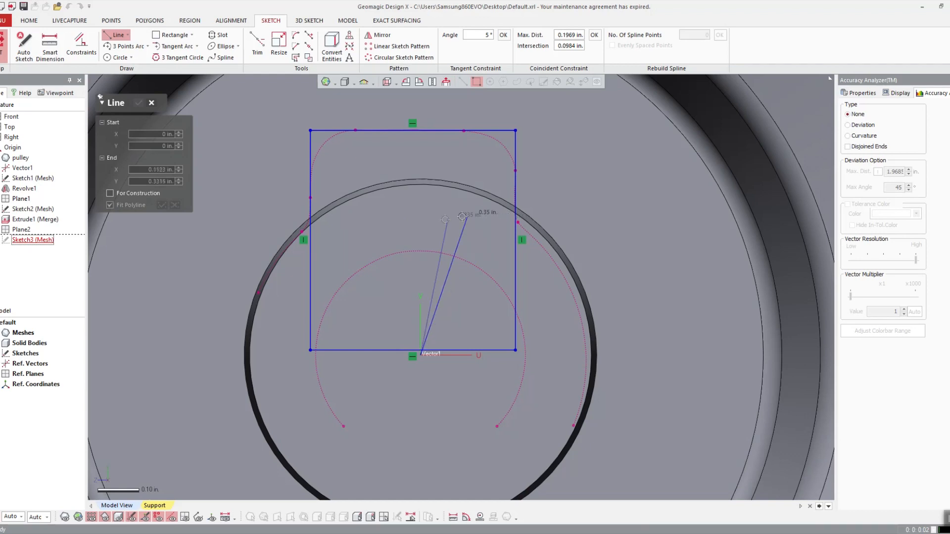
{"action": "left_click", "coordinate": [420, 216]}
{"action": "key", "text": "Escape"}
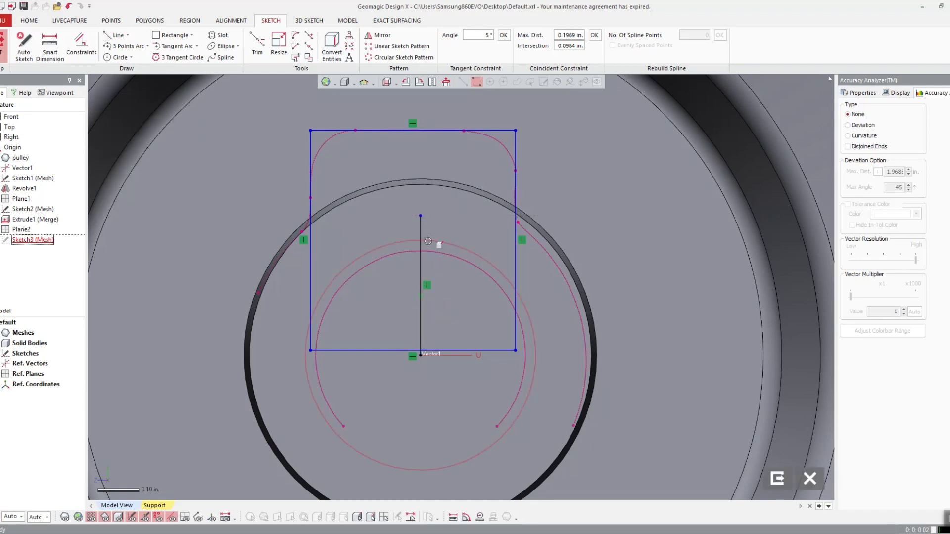
- Turn the vertical line into a construction line and, with the solid bodies hidden, stretch it to just below the rectangle's upper edge
{"action": "left_click", "coordinate": [421, 233]}
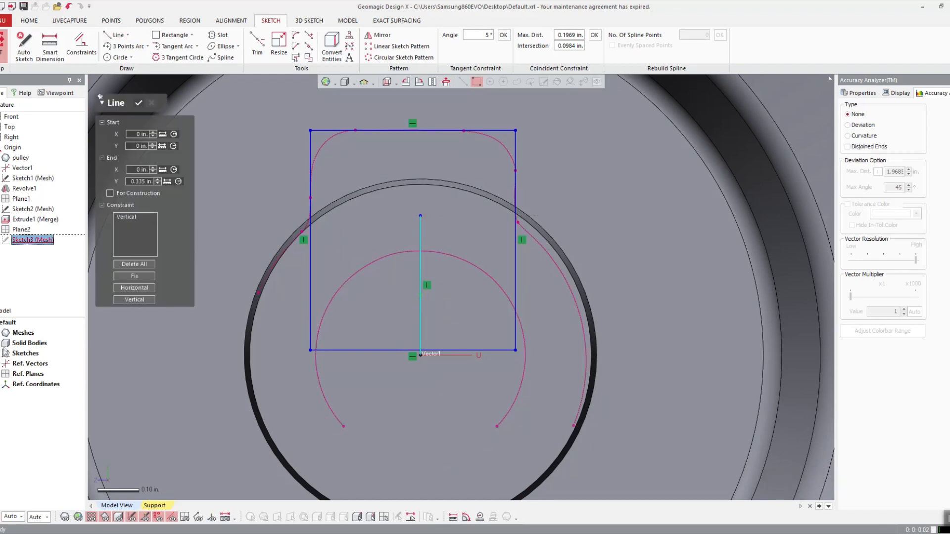
{"action": "left_click", "coordinate": [6, 332]}
{"action": "left_click", "coordinate": [436, 204]}
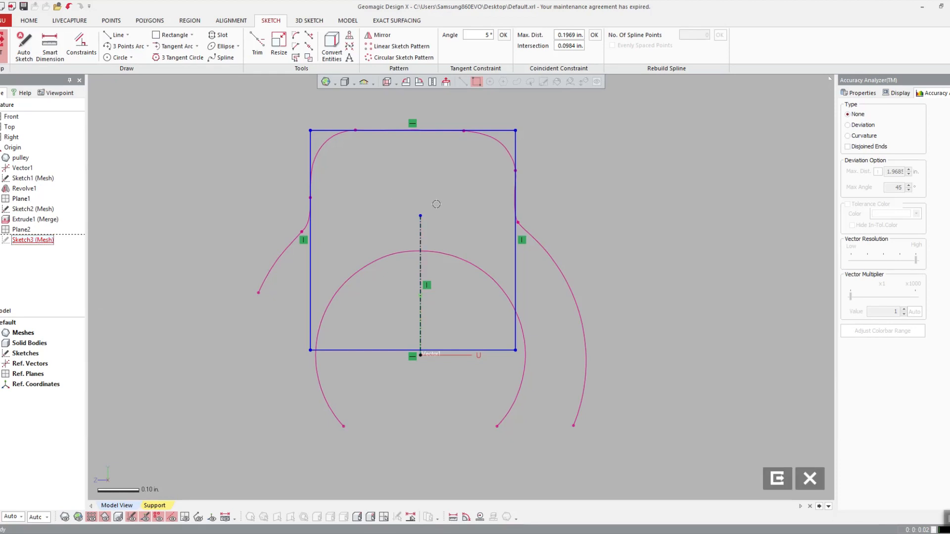
{"action": "left_click_drag", "start_coordinate": [421, 216], "coordinate": [421, 145]}
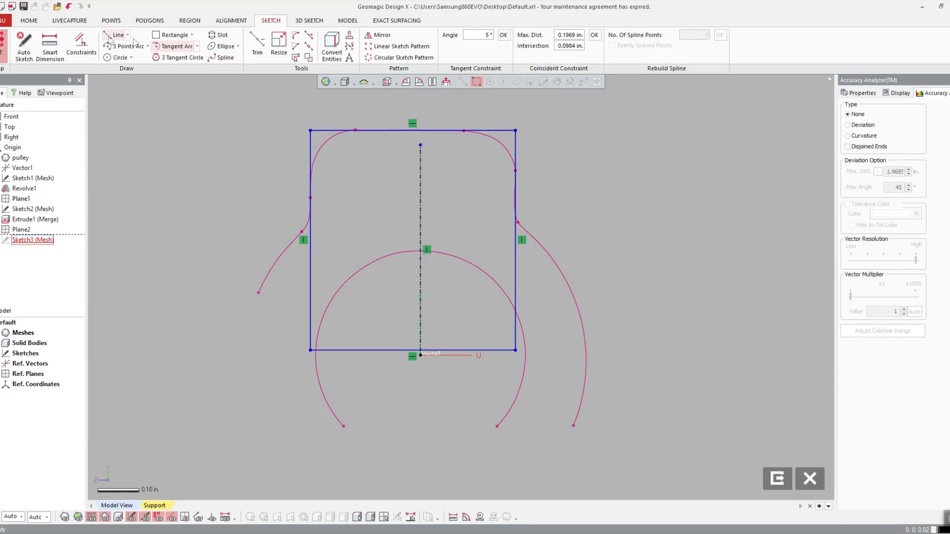
- Dimension the width between the rectangle's vertical sides and set it to 0.49 in
{"action": "left_click", "coordinate": [50, 47]}
{"action": "left_click", "coordinate": [310, 149]}
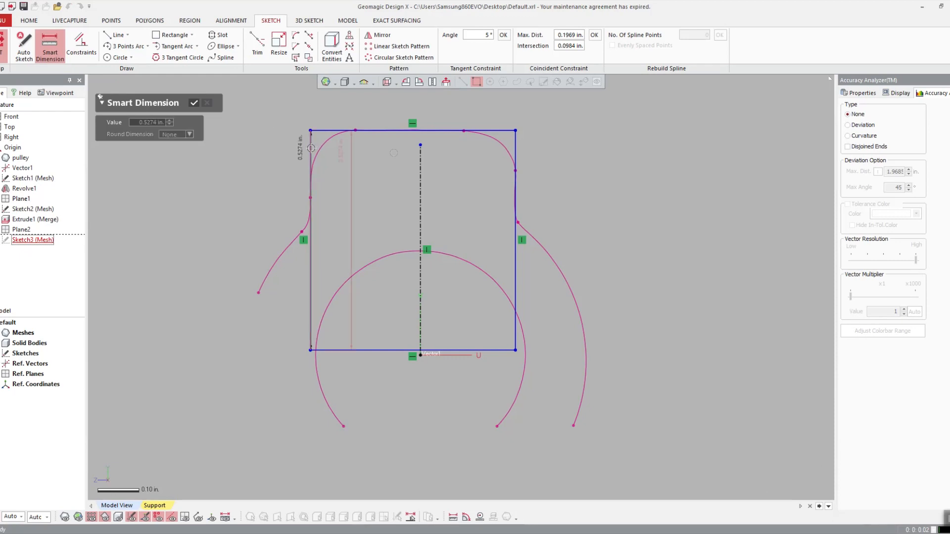
{"action": "left_click", "coordinate": [515, 148]}
{"action": "left_click", "coordinate": [451, 109]}
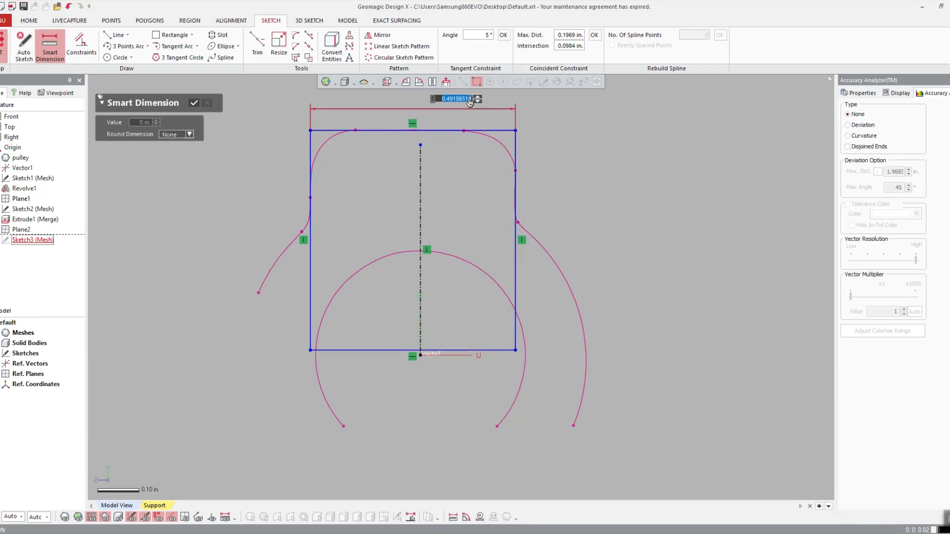
{"action": "type", "text": ".49"}
{"action": "key", "text": "Return"}
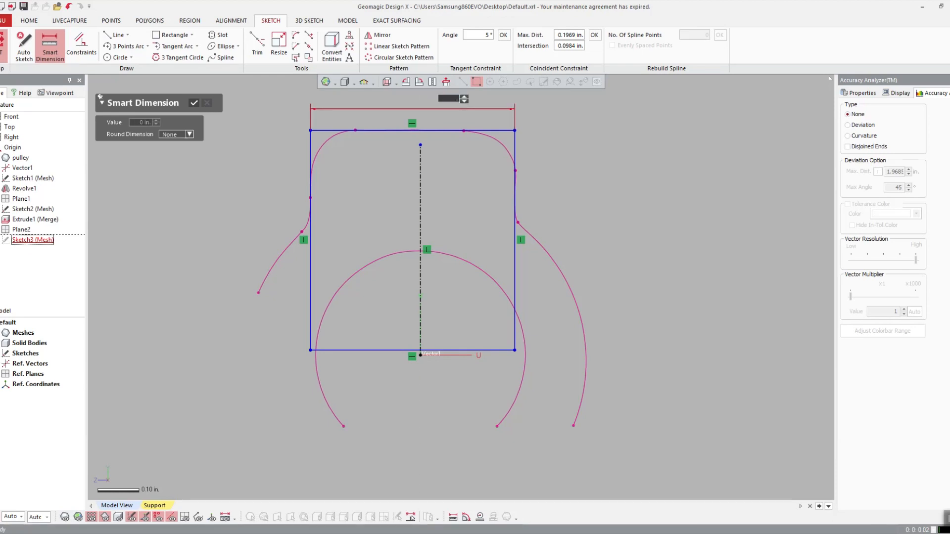
- Try a width of 0.5 in. for the rectangle
{"action": "type", "text": ".5"}
{"action": "key", "text": "Return"}
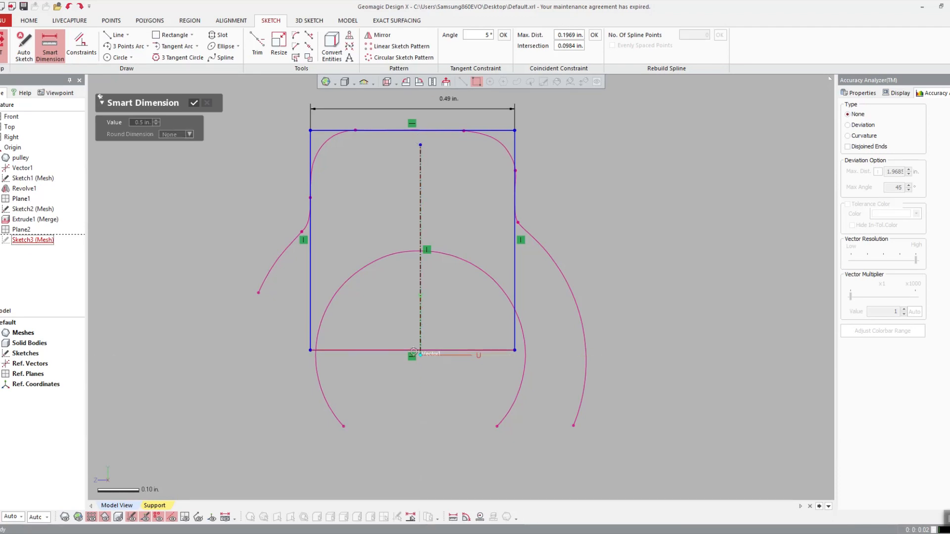
{"action": "key", "text": "Escape"}
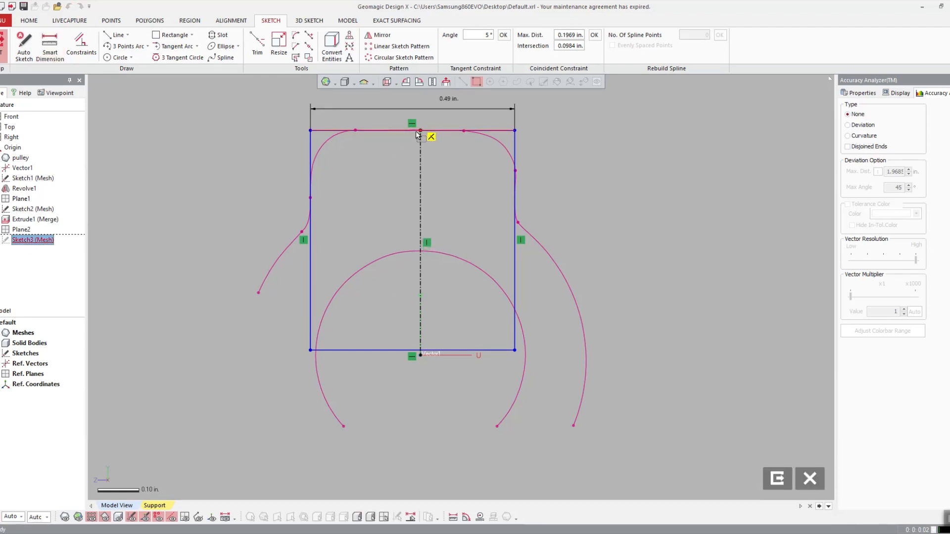
- Centre the rectangle's upper edge on the end of the construction line and constrain its lower edge to the sketch origin
{"action": "left_click_drag", "start_coordinate": [420, 131], "coordinate": [412, 132]}
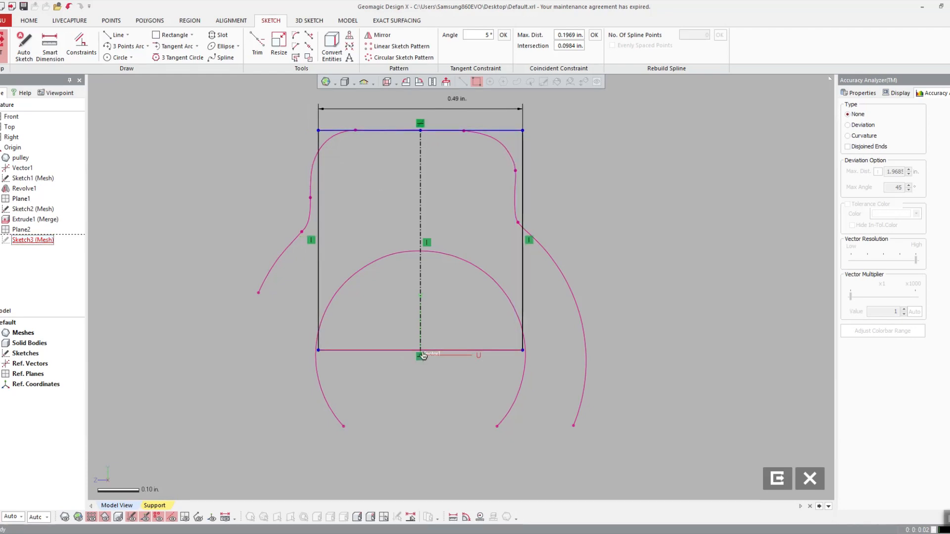
{"action": "scroll", "coordinate": [422, 366], "scroll_direction": "up", "scroll_amount": 4}
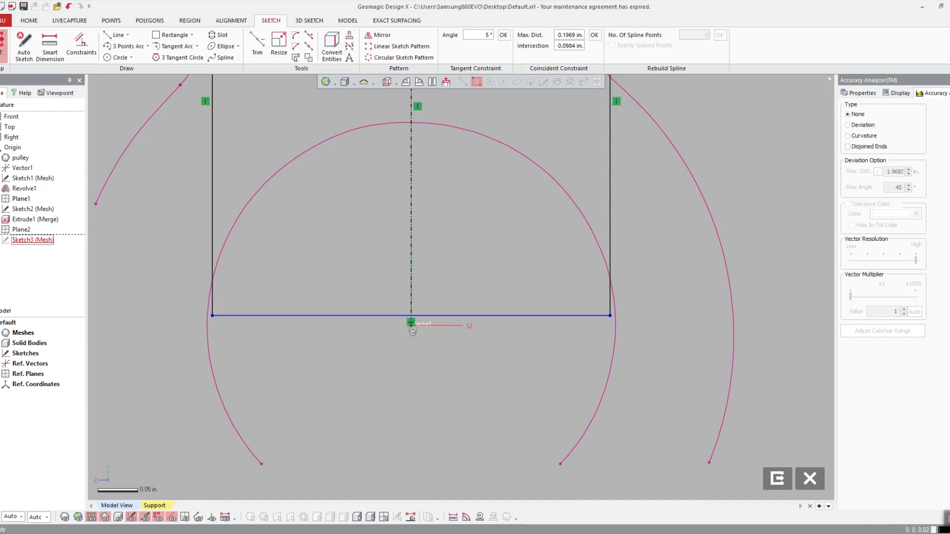
{"action": "left_click_drag", "start_coordinate": [401, 325], "coordinate": [379, 313]}
{"action": "scroll", "coordinate": [464, 386], "scroll_direction": "down", "scroll_amount": 6}
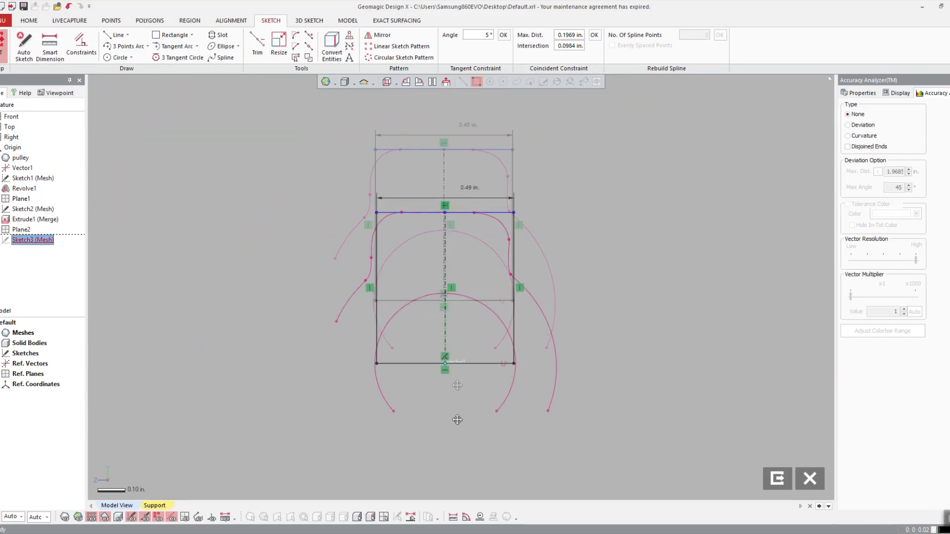
- Dimension the rectangle's height and set it to 0.54 in
{"action": "left_click", "coordinate": [49, 47]}
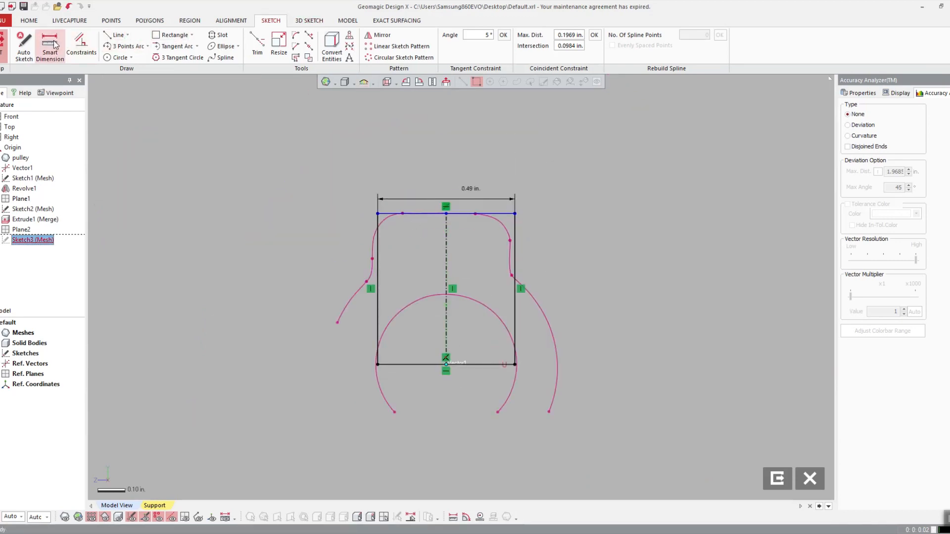
{"action": "left_click", "coordinate": [378, 235]}
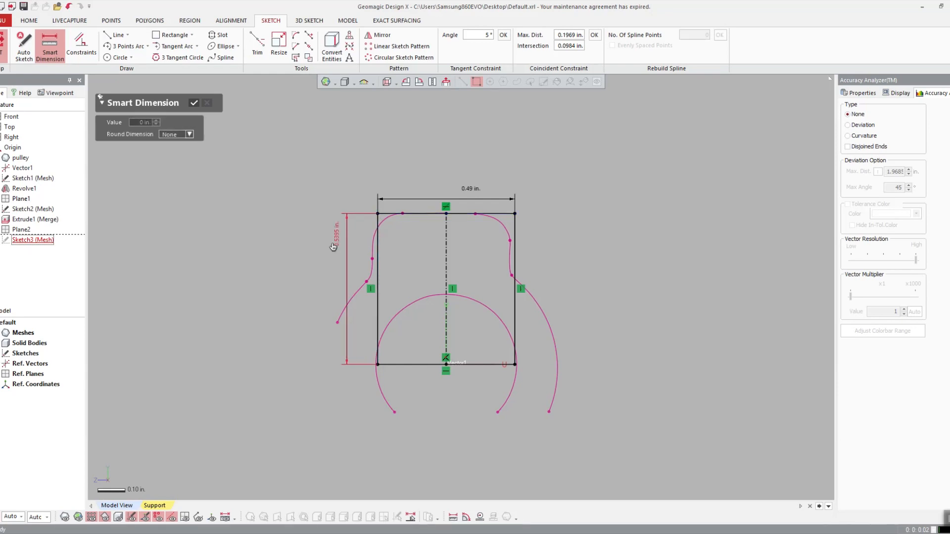
{"action": "key", "text": "Return"}
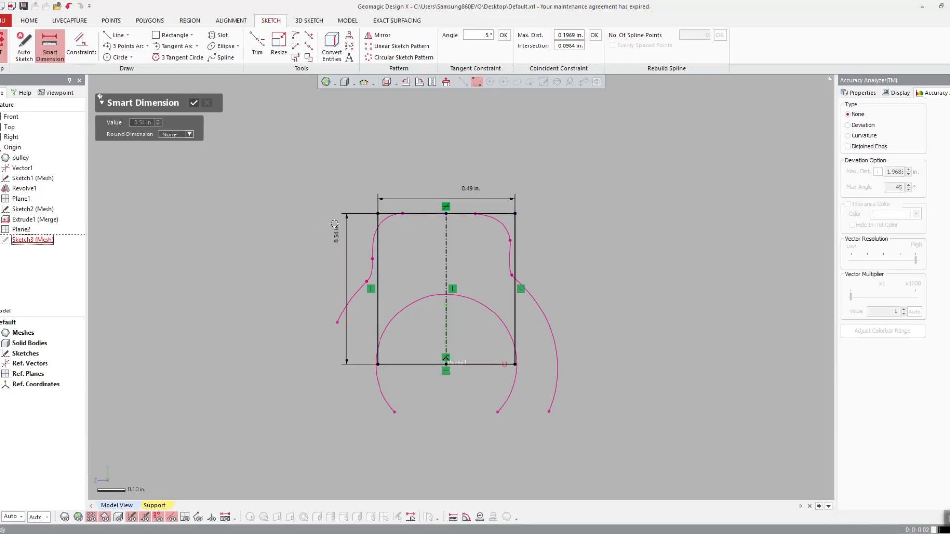
- Show the solid bodies again and exit the finished boss sketch
{"action": "left_click", "coordinate": [0, 343]}
{"action": "mouse_move", "coordinate": [301, 326]}
{"action": "right_mouse_down"}
{"action": "mouse_move", "coordinate": [373, 365]}
{"action": "mouse_move", "coordinate": [766, 491]}
{"action": "right_mouse_up"}
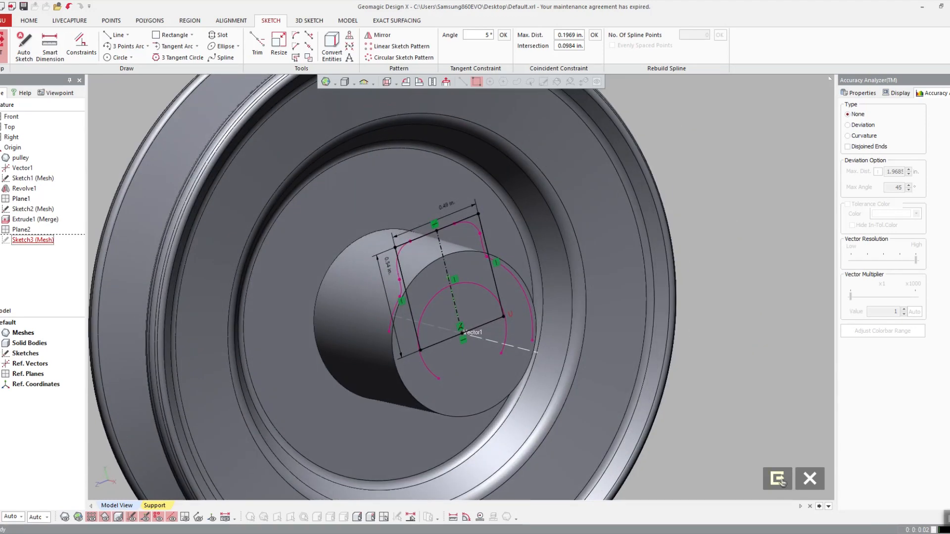
{"action": "left_click", "coordinate": [778, 479]}
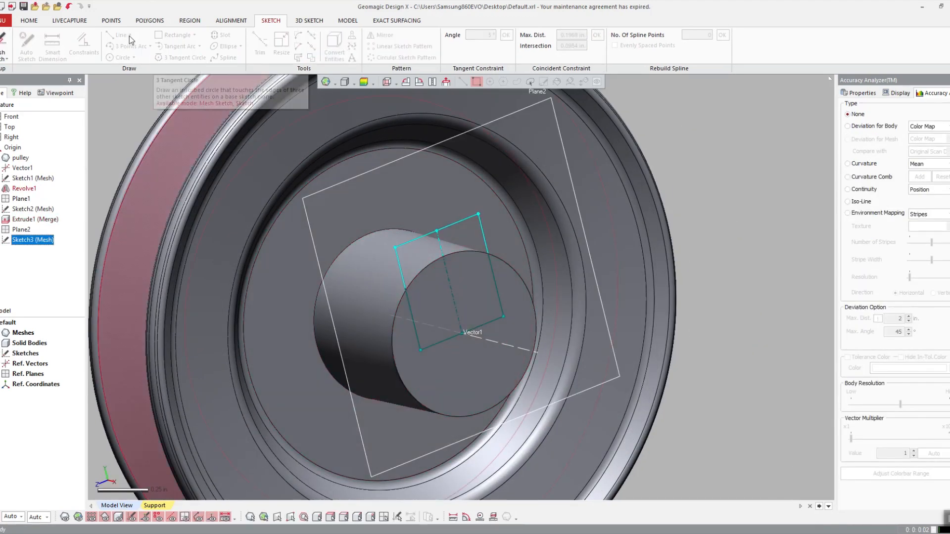
- Extrude the rectangle sketch up to the recessed web face around the hub, with a 1° draft, merged into the body
{"action": "left_click", "coordinate": [349, 22]}
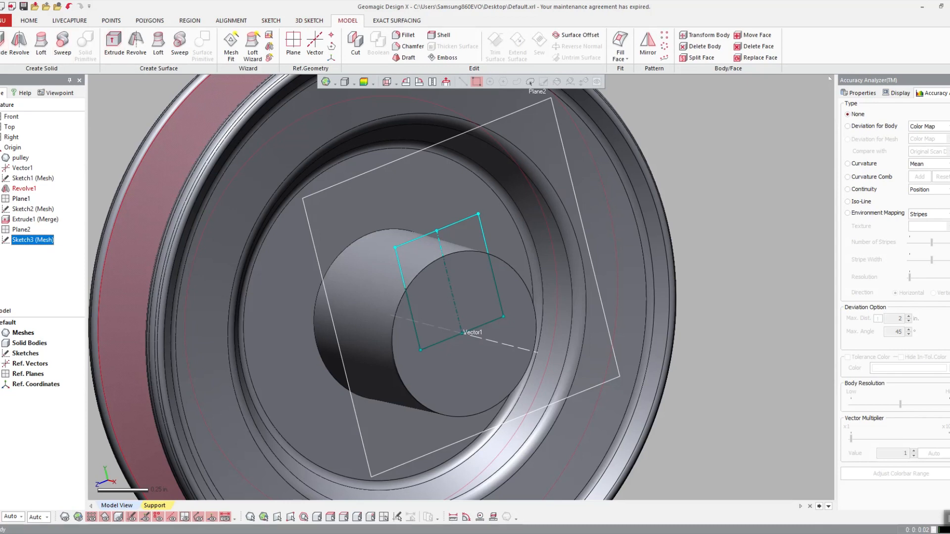
{"action": "left_click", "coordinate": [4, 43]}
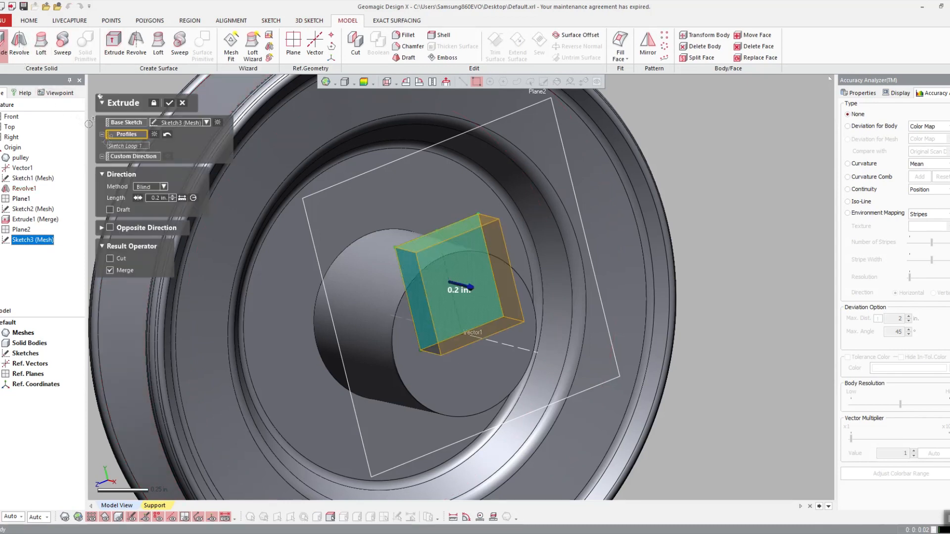
{"action": "left_click", "coordinate": [164, 187]}
{"action": "left_click", "coordinate": [149, 212]}
{"action": "left_click", "coordinate": [304, 237]}
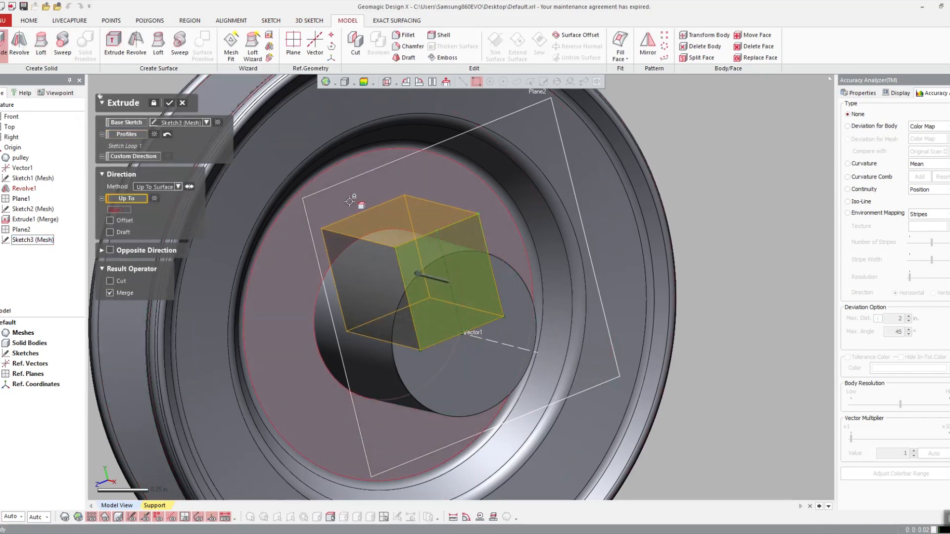
{"action": "left_click", "coordinate": [304, 238]}
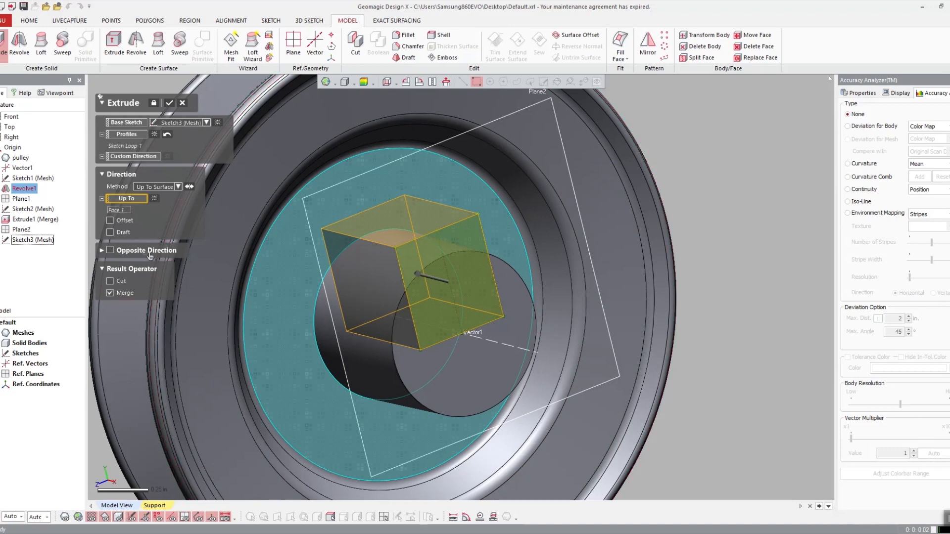
{"action": "left_click", "coordinate": [125, 235]}
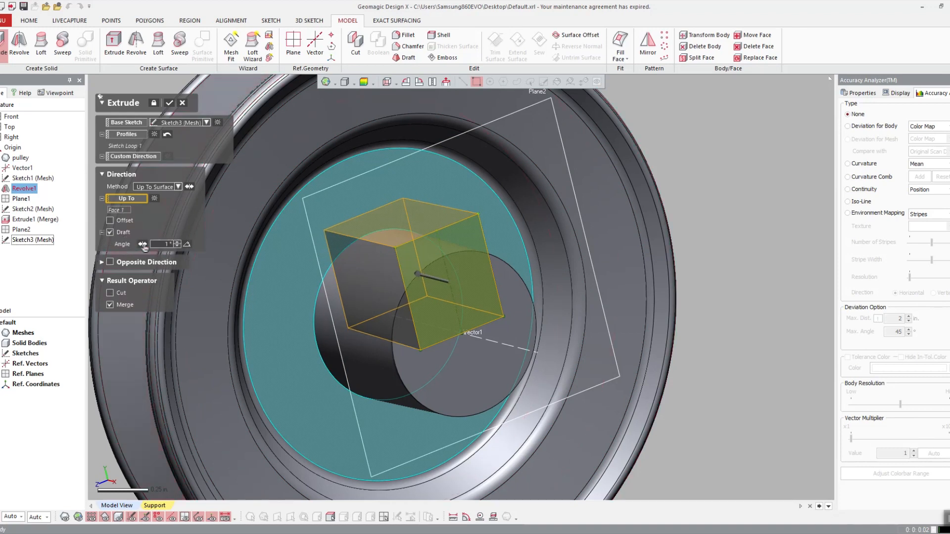
{"action": "left_click", "coordinate": [169, 102]}
- Hide the reference plane that carries the boss sketch (Plane2)
{"action": "right_click_drag", "start_coordinate": [208, 238], "coordinate": [378, 214]}
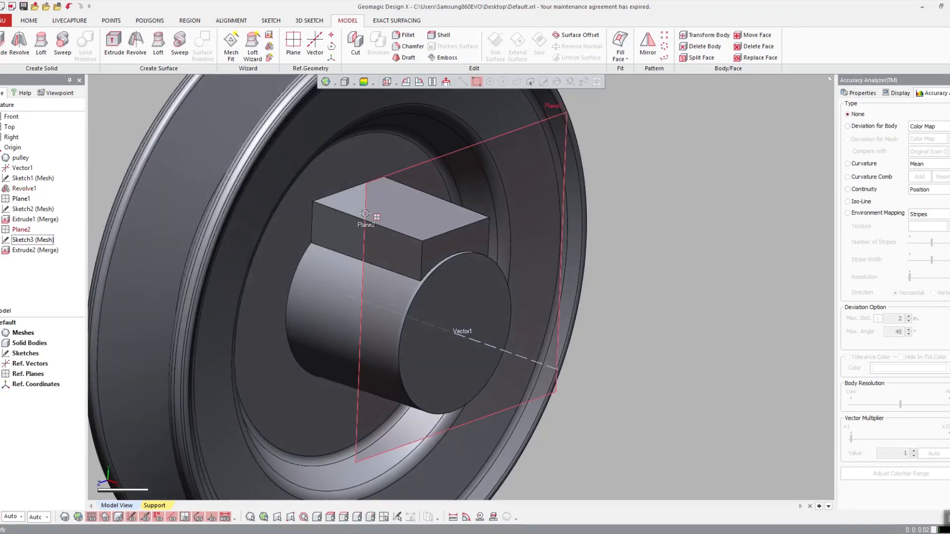
{"action": "right_click", "coordinate": [21, 229]}
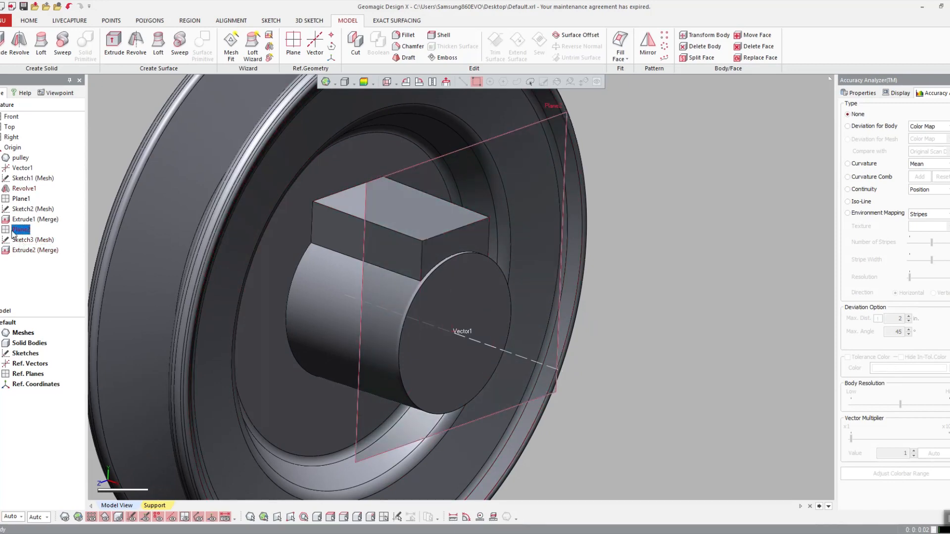
{"action": "left_click", "coordinate": [36, 291]}
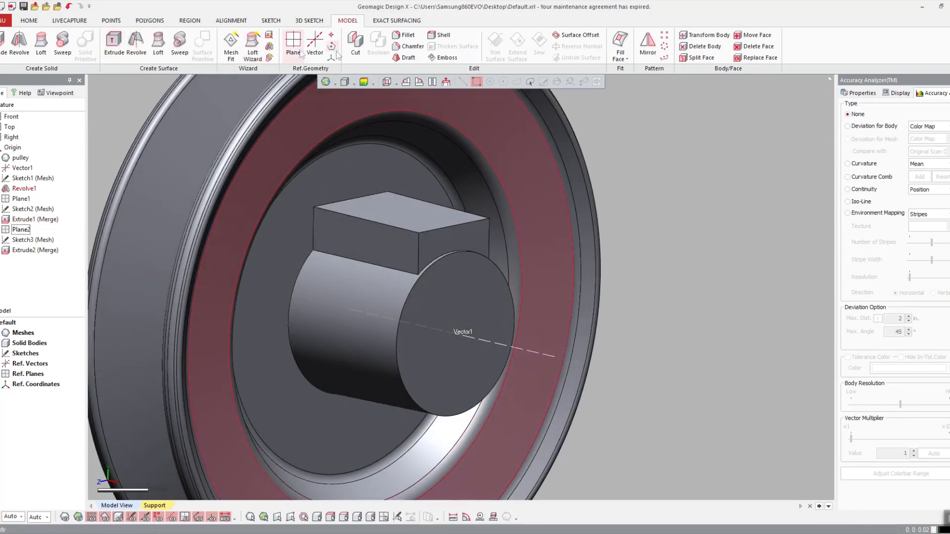
- Fillet the two long upper edges of the boss with the radius estimated from the mesh, 0.108 in
{"action": "left_click", "coordinate": [404, 35]}
{"action": "left_click", "coordinate": [369, 221]}
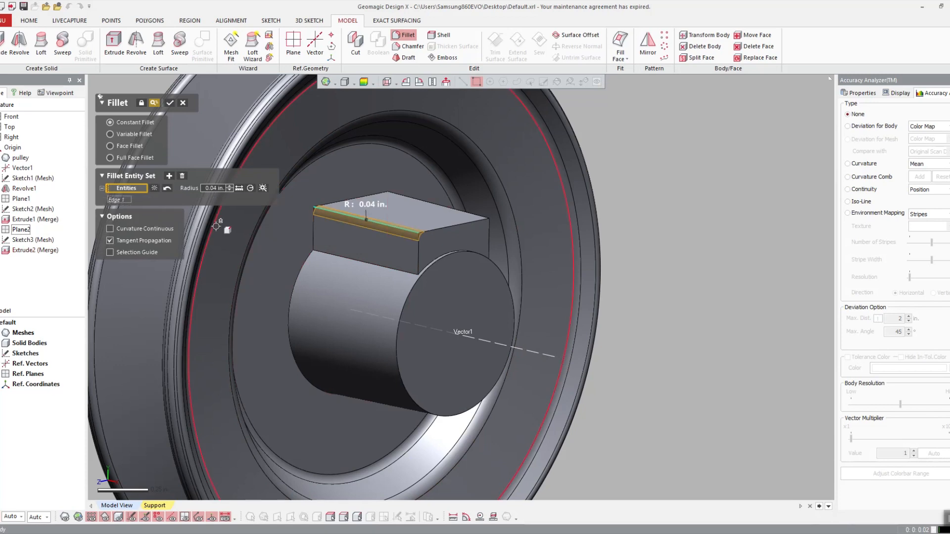
{"action": "left_click", "coordinate": [262, 188]}
{"action": "right_click_drag", "start_coordinate": [515, 272], "coordinate": [512, 195]}
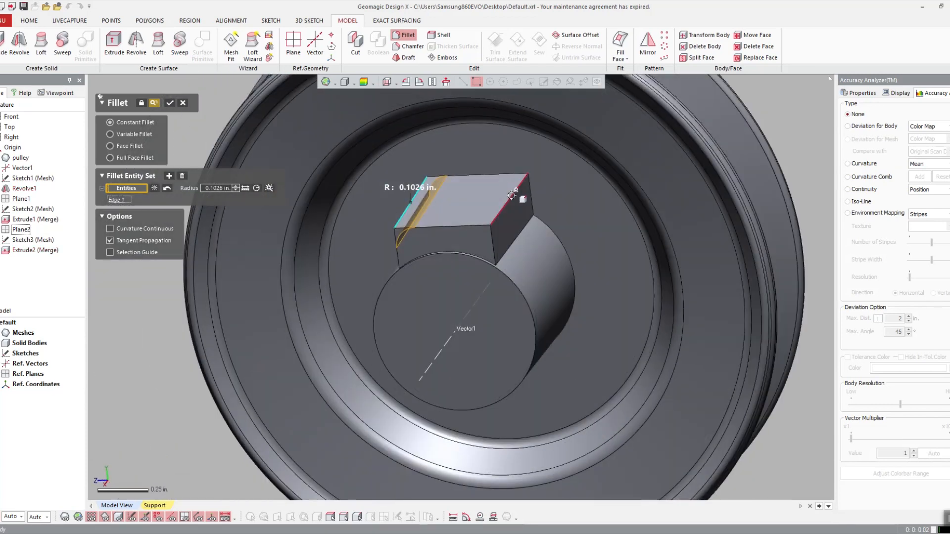
{"action": "left_click", "coordinate": [512, 195]}
{"action": "left_click", "coordinate": [270, 188]}
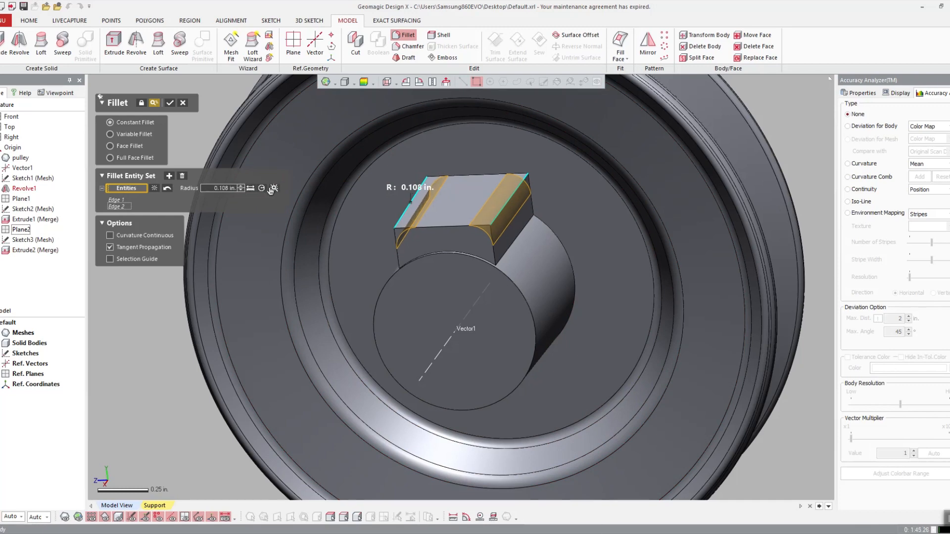
{"action": "scroll", "coordinate": [522, 243], "scroll_direction": "down", "scroll_amount": 3}
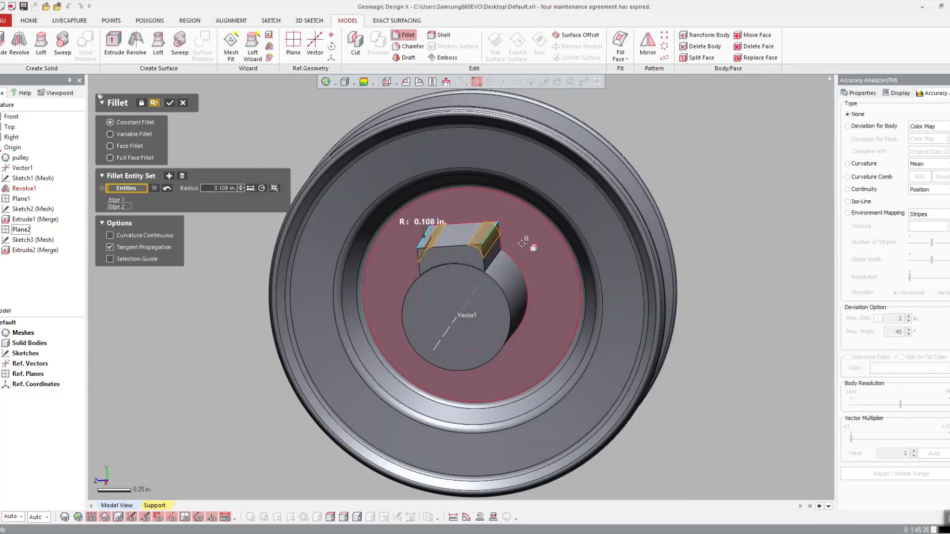
{"action": "key", "text": "Return"}
- Edit the boss fillet to include the two long edges where the boss sides meet the hub, at 0.108 in
{"action": "right_click_drag", "start_coordinate": [522, 243], "coordinate": [618, 273]}
{"action": "scroll", "coordinate": [594, 287], "scroll_direction": "up", "scroll_amount": 3}
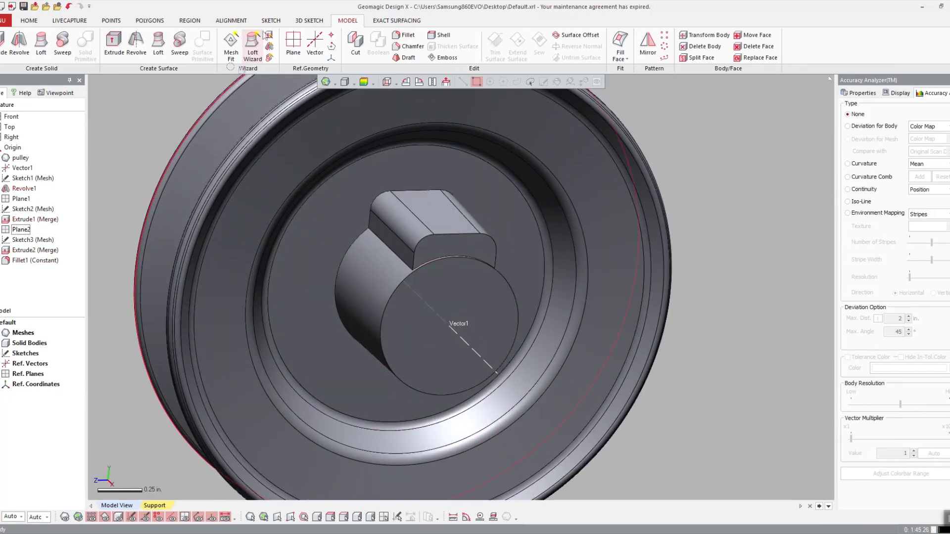
{"action": "left_click", "coordinate": [393, 210]}
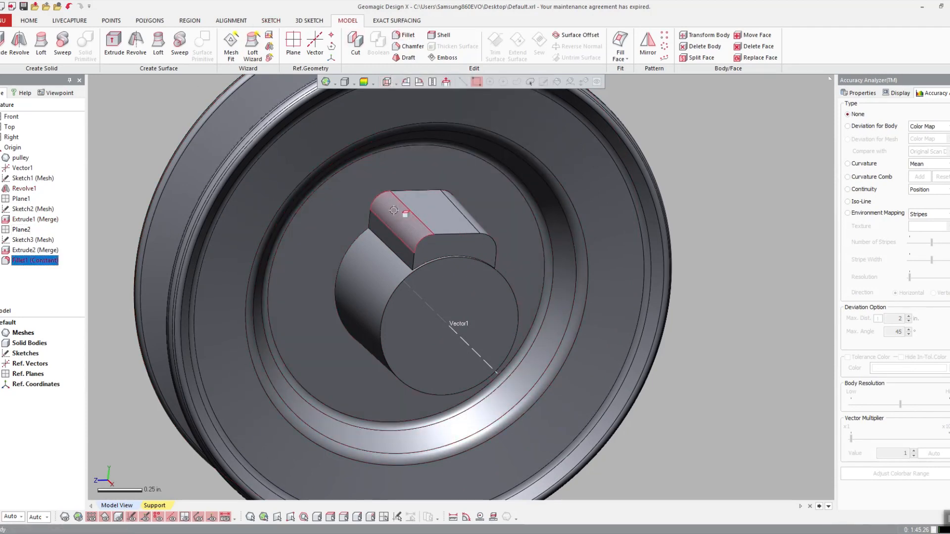
{"action": "double_click", "coordinate": [394, 214]}
{"action": "right_click_drag", "start_coordinate": [396, 232], "coordinate": [506, 259]}
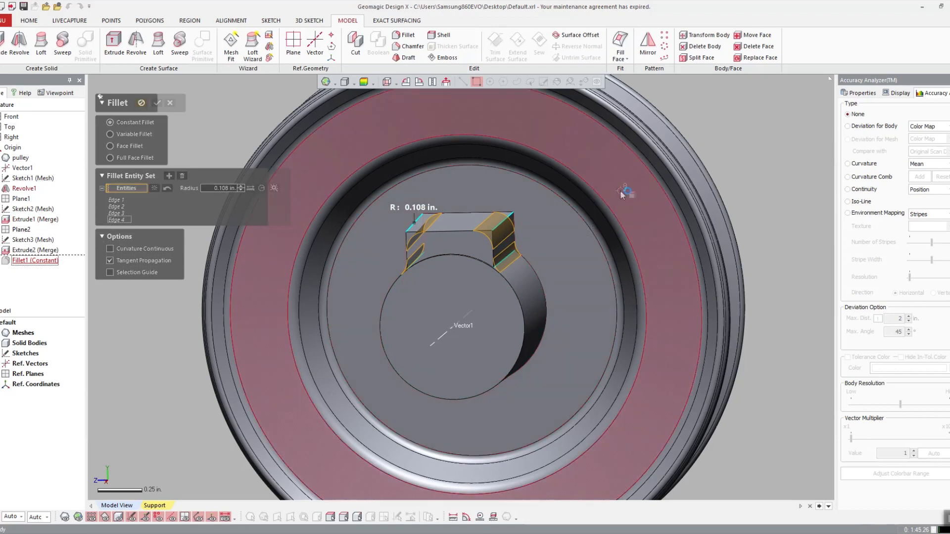
{"action": "key", "text": "Return"}
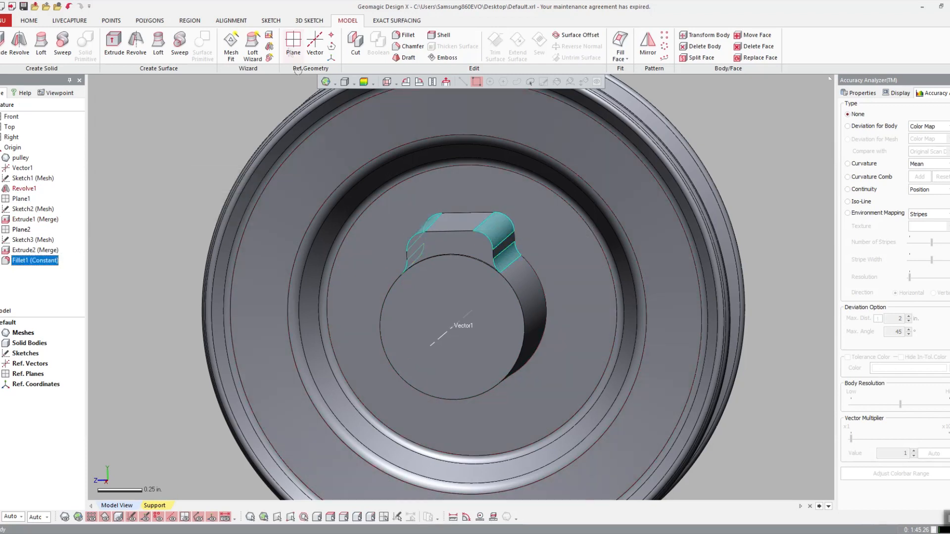
- Fillet the base edge where the hub and boss meet the web face with a 0.04 in. radius
{"action": "left_click", "coordinate": [406, 34]}
{"action": "right_click_drag", "start_coordinate": [548, 232], "coordinate": [554, 250]}
{"action": "left_click", "coordinate": [554, 251]}
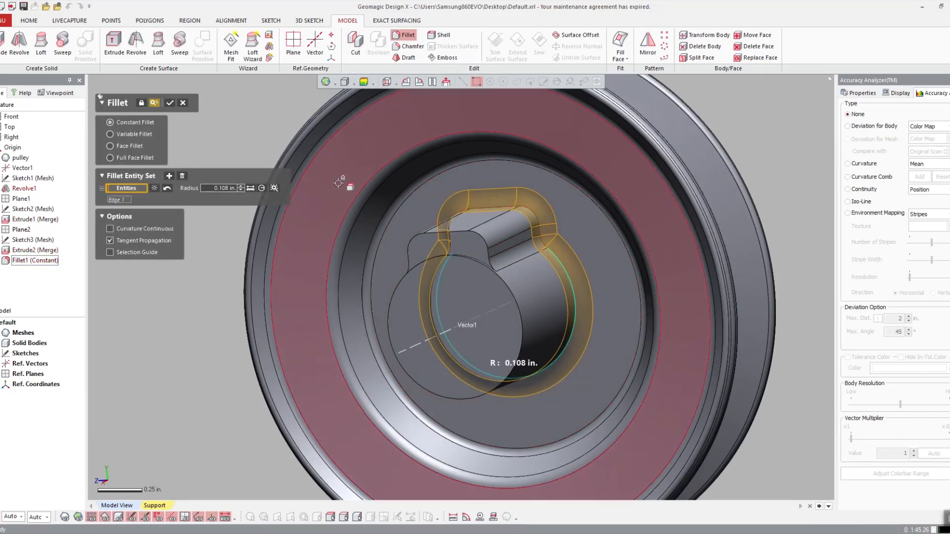
{"action": "left_click", "coordinate": [273, 188]}
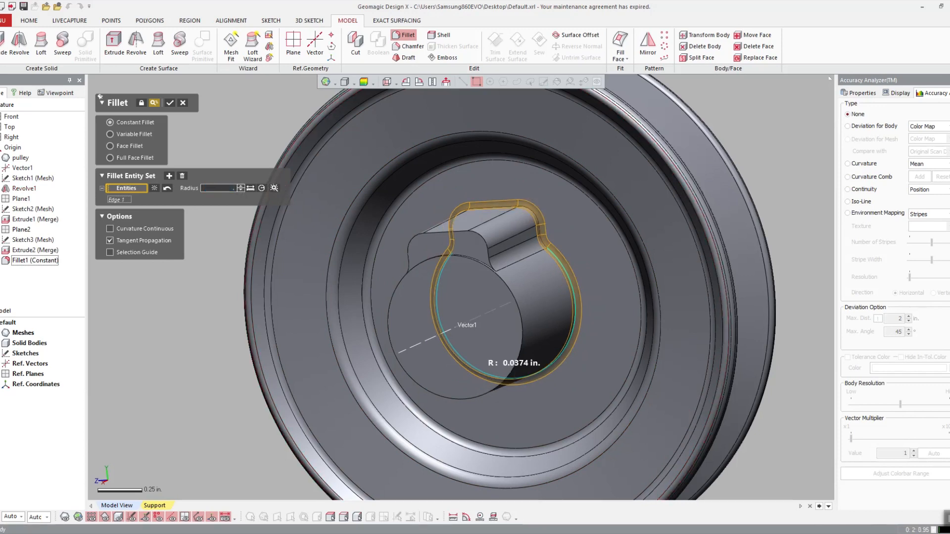
{"action": "type", "text": "0.04"}
{"action": "key", "text": "Return"}
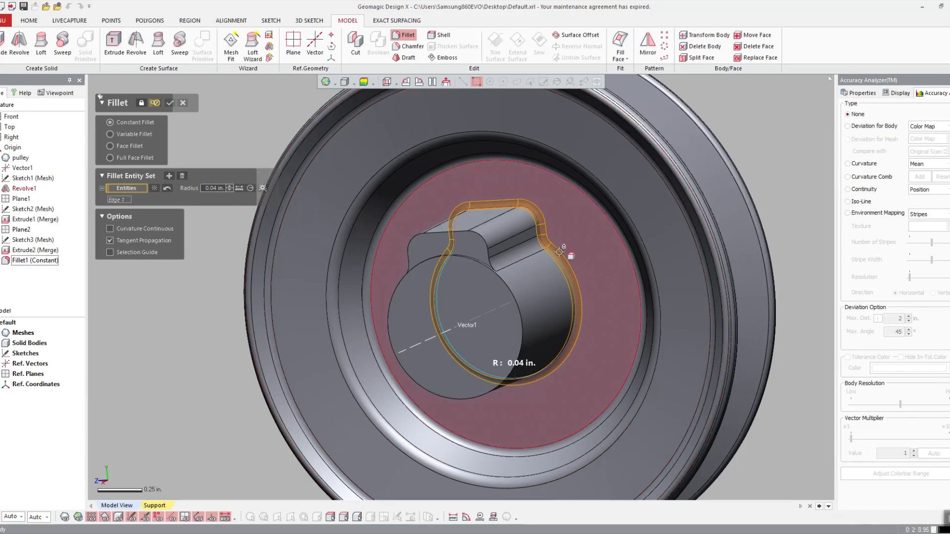
{"action": "left_click", "coordinate": [406, 35]}
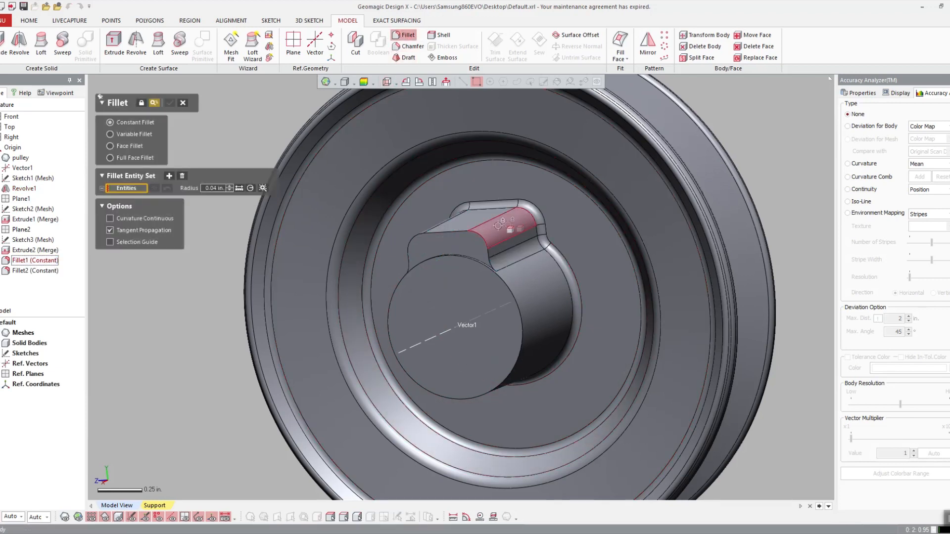
{"action": "left_click", "coordinate": [457, 231]}
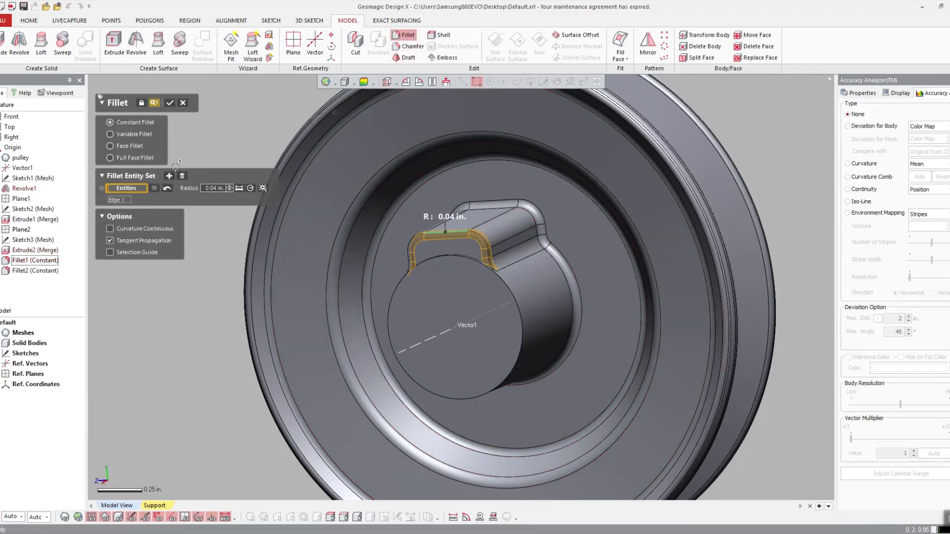
{"action": "left_click", "coordinate": [252, 188]}
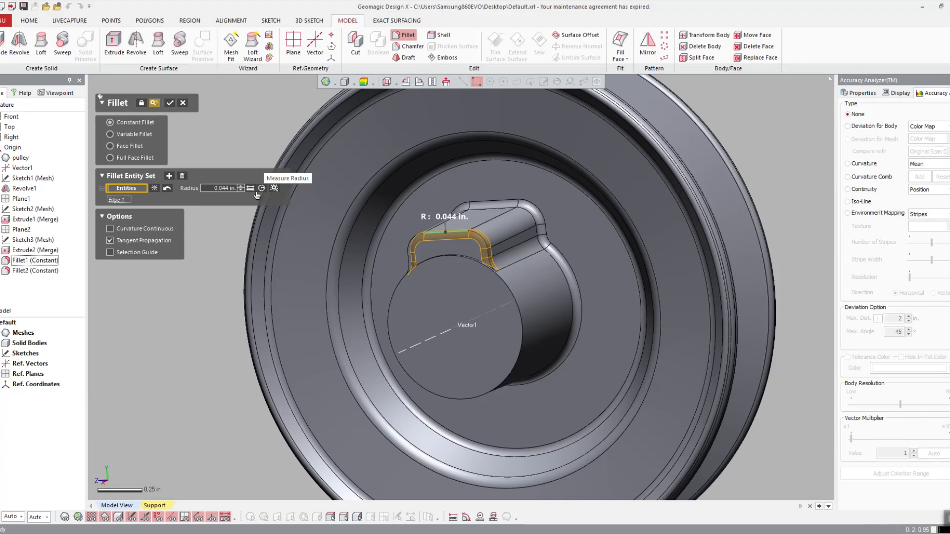
{"action": "left_click", "coordinate": [498, 273]}
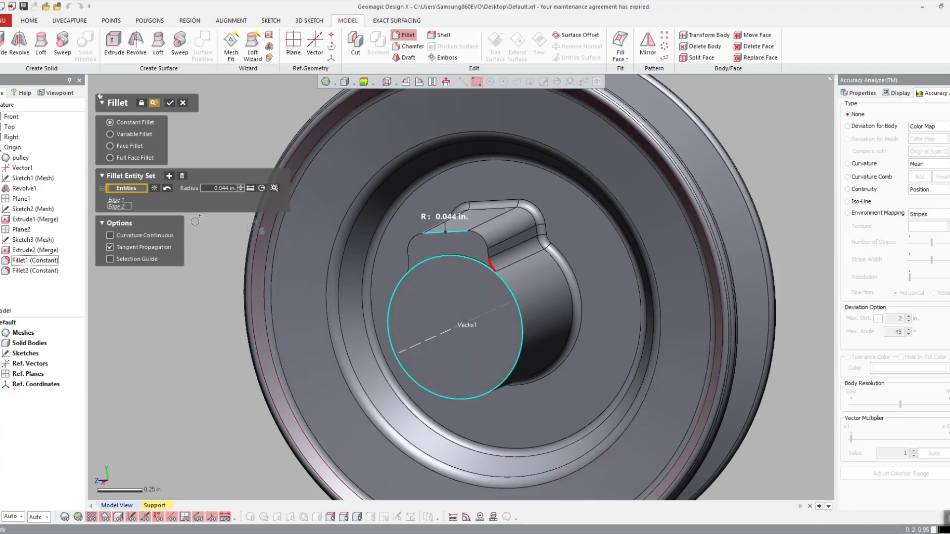
{"action": "left_click", "coordinate": [501, 273]}
{"action": "left_click", "coordinate": [274, 190]}
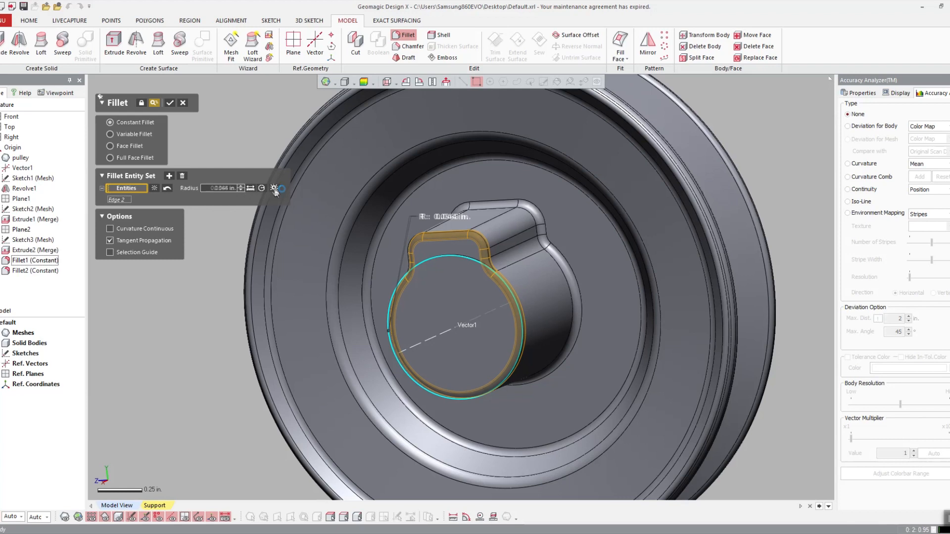
{"action": "key", "text": "Escape"}
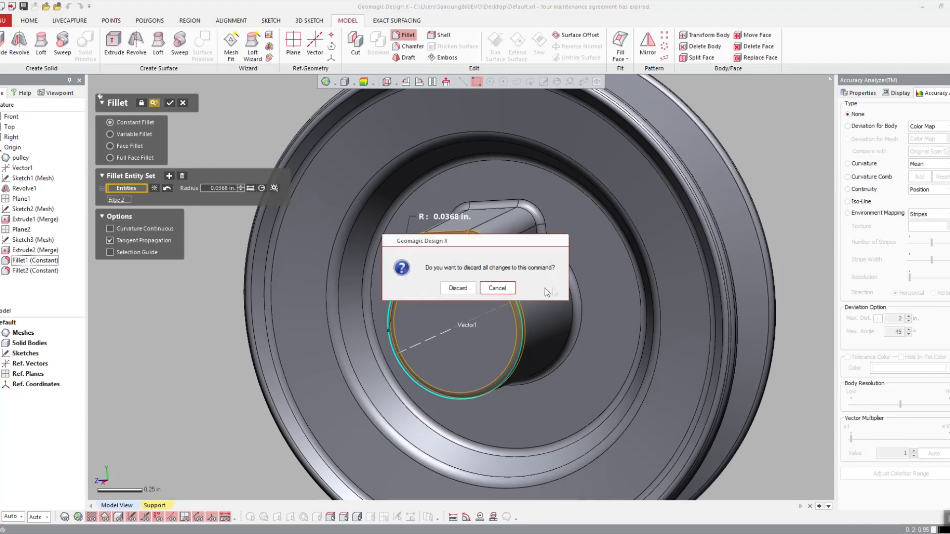
{"action": "left_click", "coordinate": [448, 288]}
- Edit the base fillet to include the boss's front upper edge at 0.04 in., leaving out the hub's front circular edge
{"action": "double_click", "coordinate": [539, 217]}
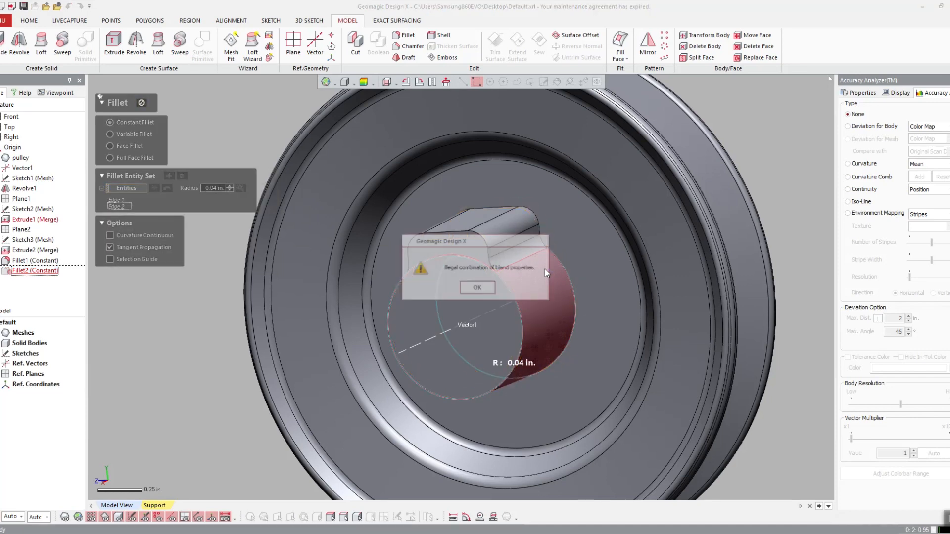
{"action": "left_click", "coordinate": [476, 287]}
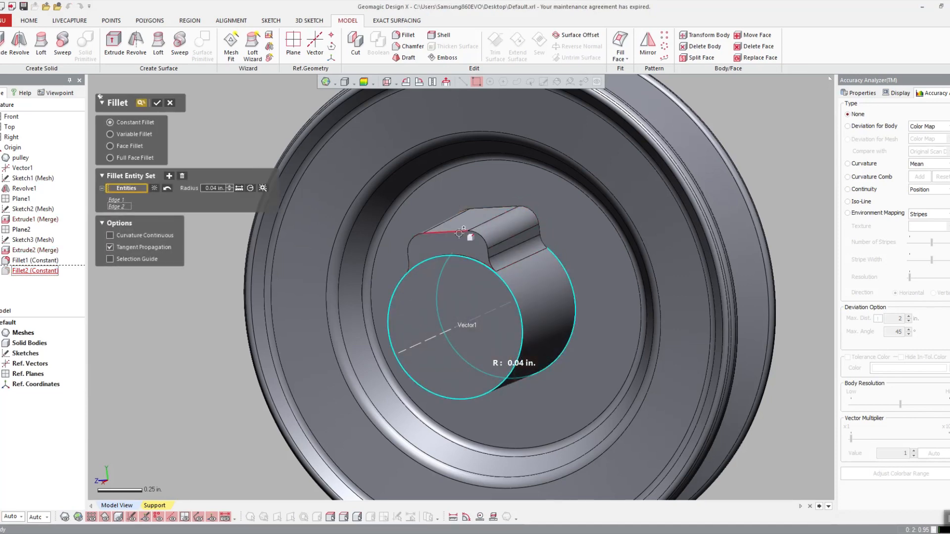
{"action": "left_click", "coordinate": [460, 233]}
{"action": "left_click", "coordinate": [514, 291]}
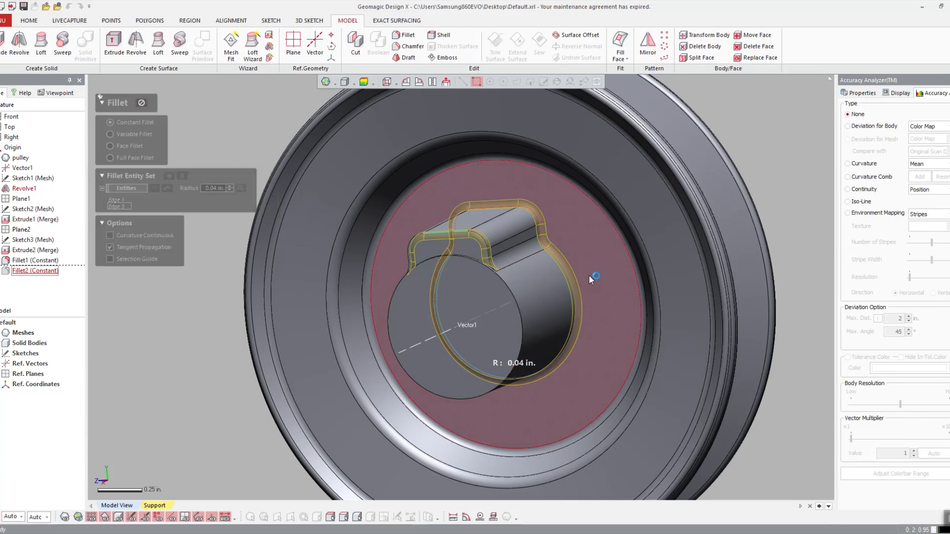
- Fillet the hub's front circular edge, and the edge where the boss's front face meets it, with a 0.04 in. radius
{"action": "left_click", "coordinate": [513, 291]}
{"action": "key", "text": "Return"}
{"action": "scroll", "coordinate": [591, 318], "scroll_direction": "up", "scroll_amount": 5}
{"action": "right_click_drag", "start_coordinate": [523, 288], "coordinate": [643, 317]}
{"action": "left_click", "coordinate": [404, 37]}
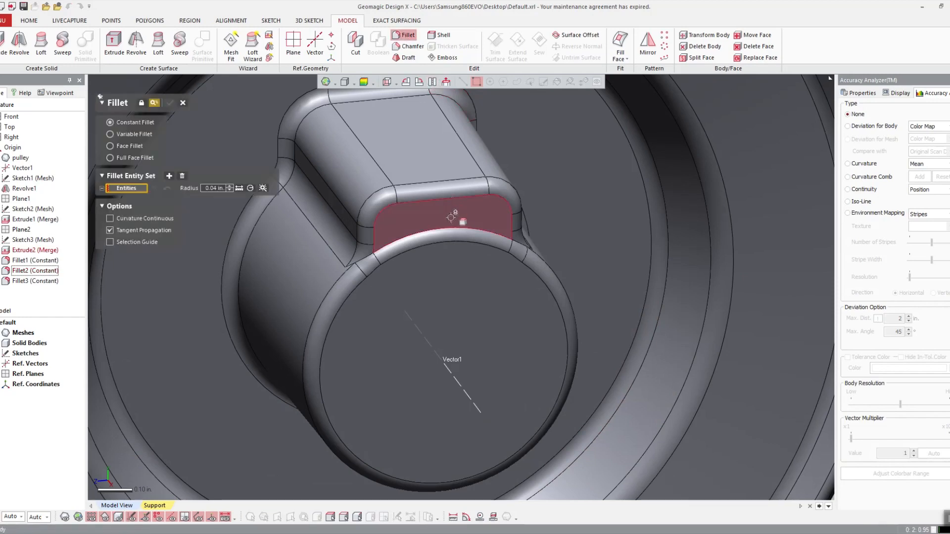
{"action": "left_click", "coordinate": [451, 225]}
{"action": "key", "text": "Return"}
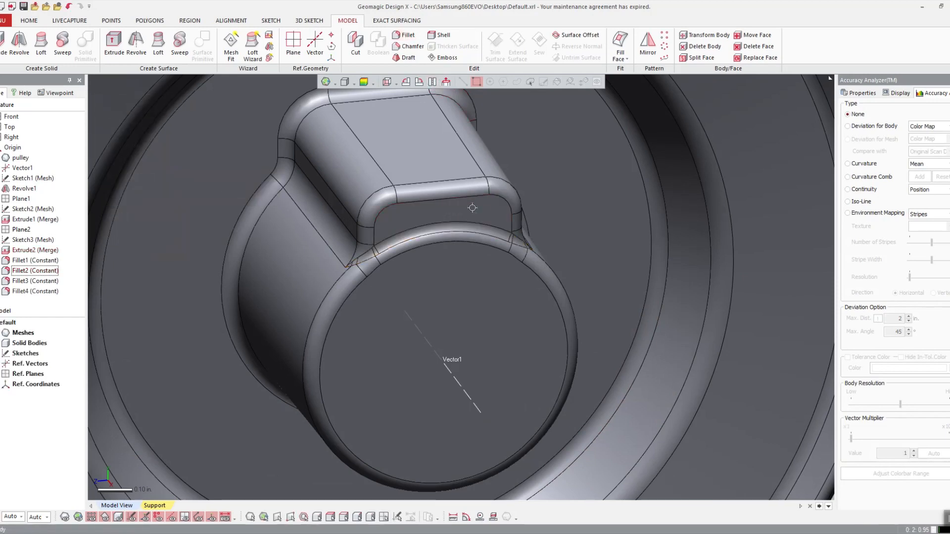
- Show the scanned pulley mesh together with the solid body
{"action": "scroll", "coordinate": [540, 318], "scroll_direction": "down", "scroll_amount": 6}
{"action": "right_click_drag", "start_coordinate": [541, 318], "coordinate": [574, 289]}
{"action": "scroll", "coordinate": [469, 247], "scroll_direction": "down", "scroll_amount": 3}
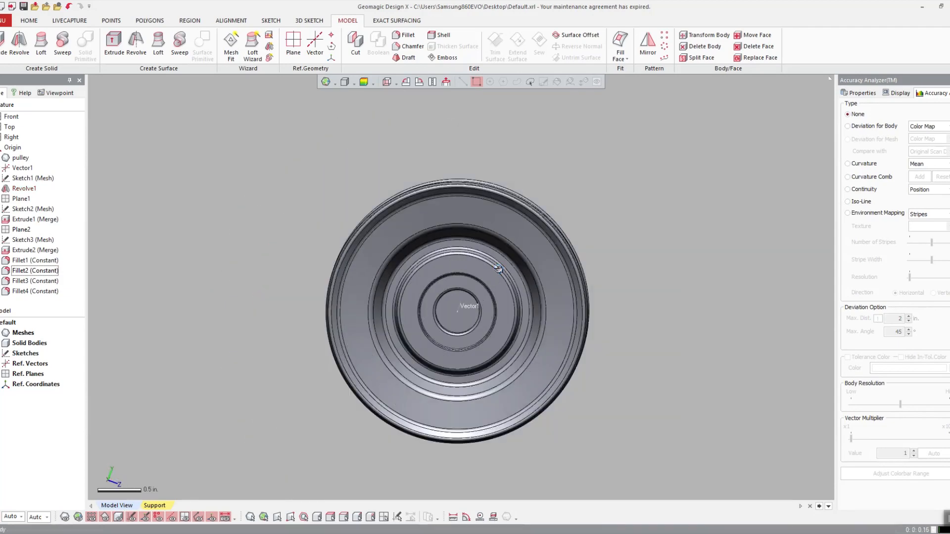
{"action": "left_click", "coordinate": [6, 333]}
- Examine how closely the solid model follows the scan around the bore, hub, side boss and fillets
{"action": "right_click_drag", "start_coordinate": [495, 297], "coordinate": [376, 253]}
{"action": "scroll", "coordinate": [576, 212], "scroll_direction": "up", "scroll_amount": 5}
{"action": "scroll", "coordinate": [614, 282], "scroll_direction": "down", "scroll_amount": 3}
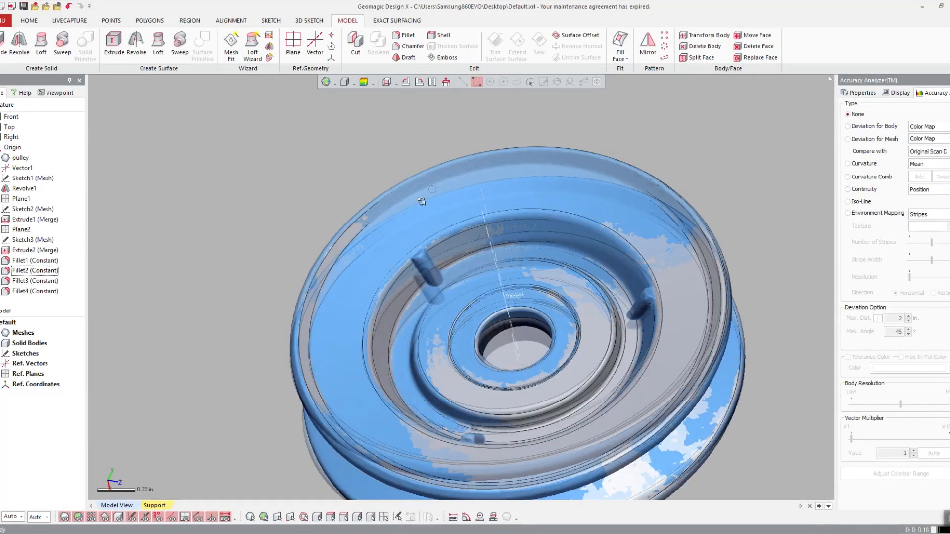
{"action": "right_click_drag", "start_coordinate": [328, 333], "coordinate": [195, 207]}
{"action": "scroll", "coordinate": [552, 278], "scroll_direction": "up", "scroll_amount": 3}
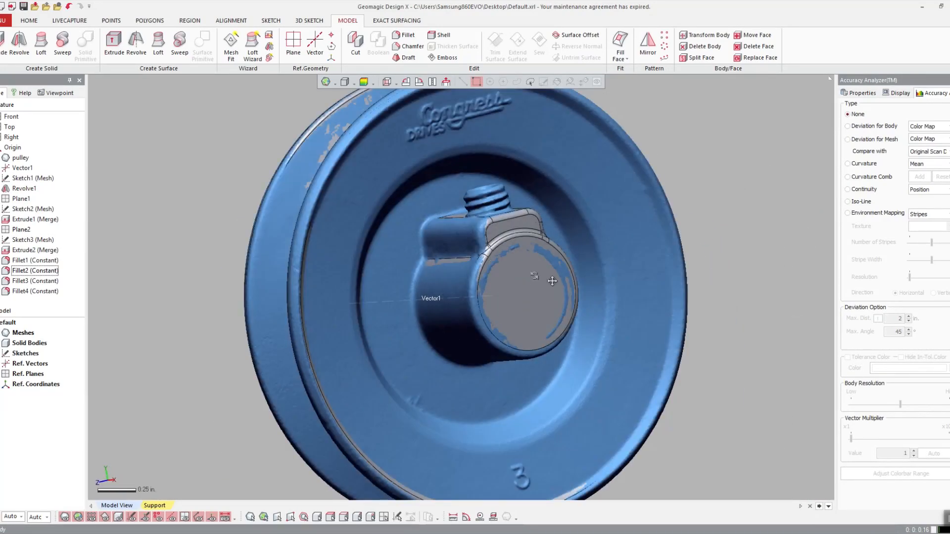
{"action": "scroll", "coordinate": [535, 307], "scroll_direction": "up", "scroll_amount": 2}
{"action": "right_click_drag", "start_coordinate": [530, 322], "coordinate": [445, 361]}
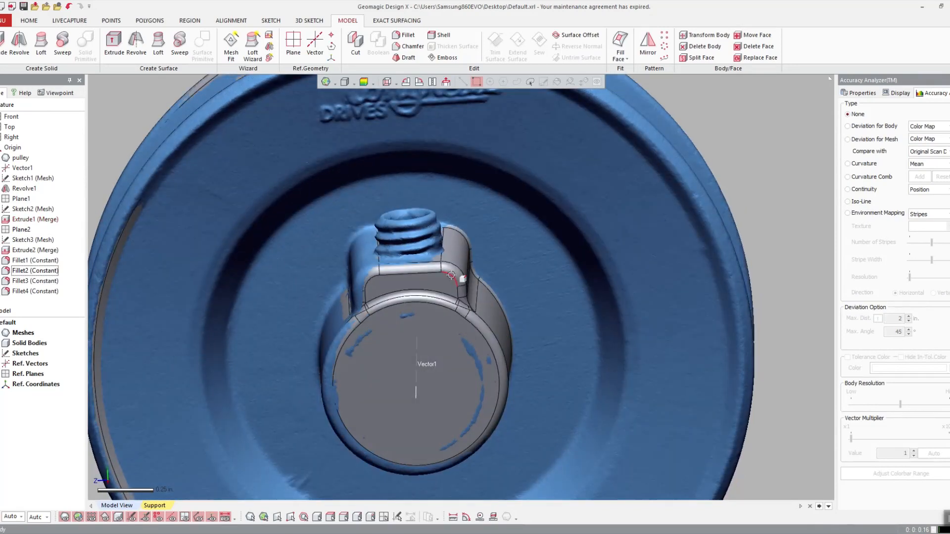
{"action": "right_click_drag", "start_coordinate": [370, 268], "coordinate": [480, 255]}
{"action": "scroll", "coordinate": [589, 288], "scroll_direction": "up", "scroll_amount": 3}
{"action": "scroll", "coordinate": [589, 288], "scroll_direction": "down", "scroll_amount": 4}
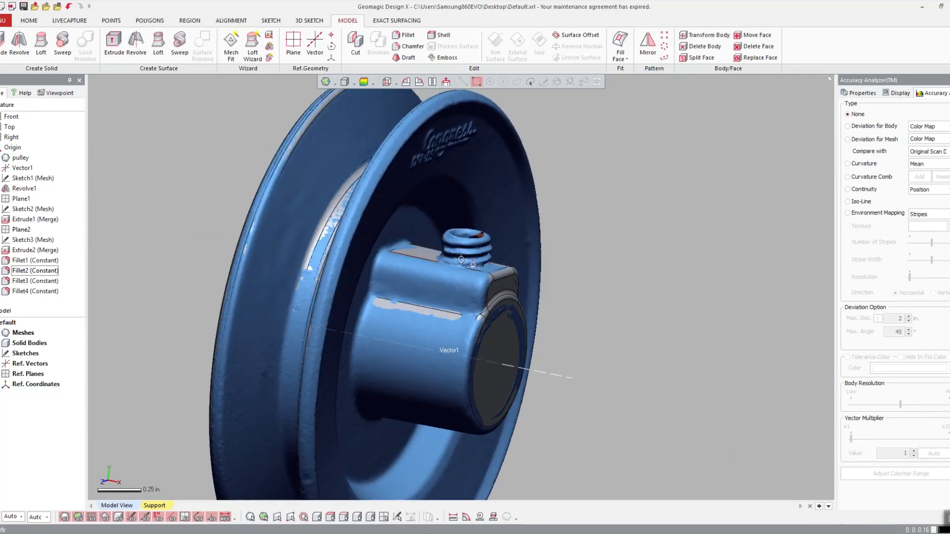
- Examine how the solid model matches the scan on the lettered front side and around the bore and ribs at the back
{"action": "right_click_drag", "start_coordinate": [292, 314], "coordinate": [320, 320]}
{"action": "right_click_drag", "start_coordinate": [419, 314], "coordinate": [424, 282]}
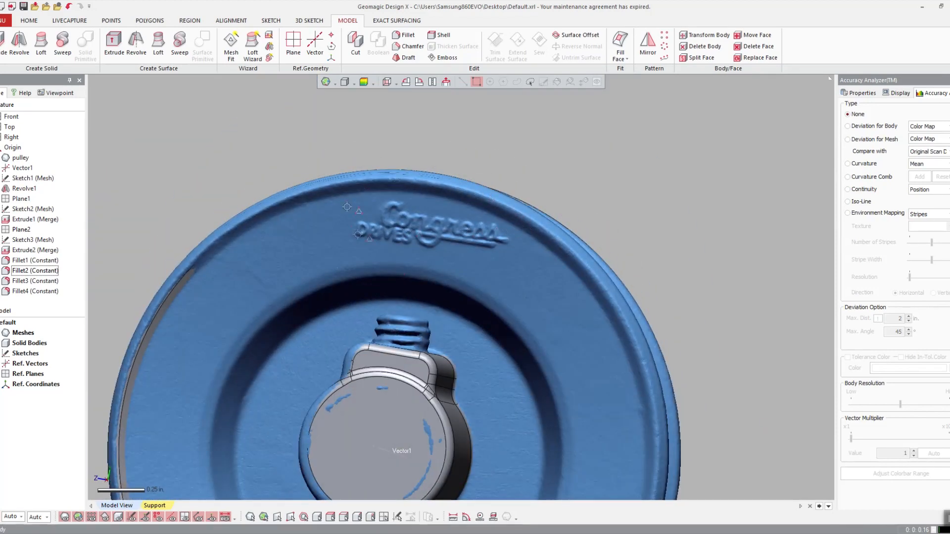
{"action": "scroll", "coordinate": [452, 263], "scroll_direction": "down", "scroll_amount": 8}
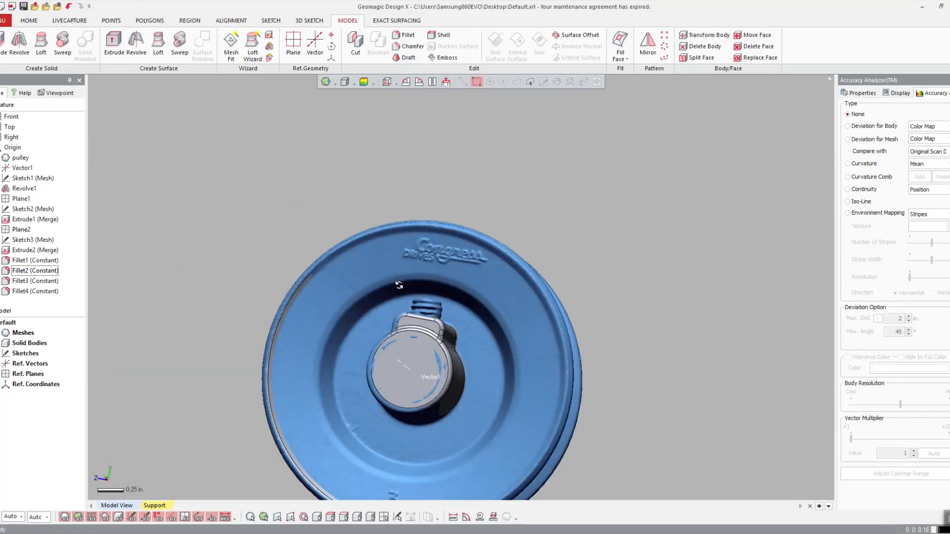
{"action": "right_click_drag", "start_coordinate": [399, 282], "coordinate": [413, 247]}
{"action": "scroll", "coordinate": [396, 246], "scroll_direction": "up", "scroll_amount": 7}
{"action": "right_click_drag", "start_coordinate": [458, 346], "coordinate": [625, 257], "text": "ctrl"}
{"action": "scroll", "coordinate": [304, 324], "scroll_direction": "down", "scroll_amount": 6}
{"action": "scroll", "coordinate": [584, 292], "scroll_direction": "up", "scroll_amount": 5}
{"action": "scroll", "coordinate": [624, 257], "scroll_direction": "up", "scroll_amount": 3}
{"action": "right_click_drag", "start_coordinate": [475, 331], "coordinate": [555, 248], "text": "ctrl"}
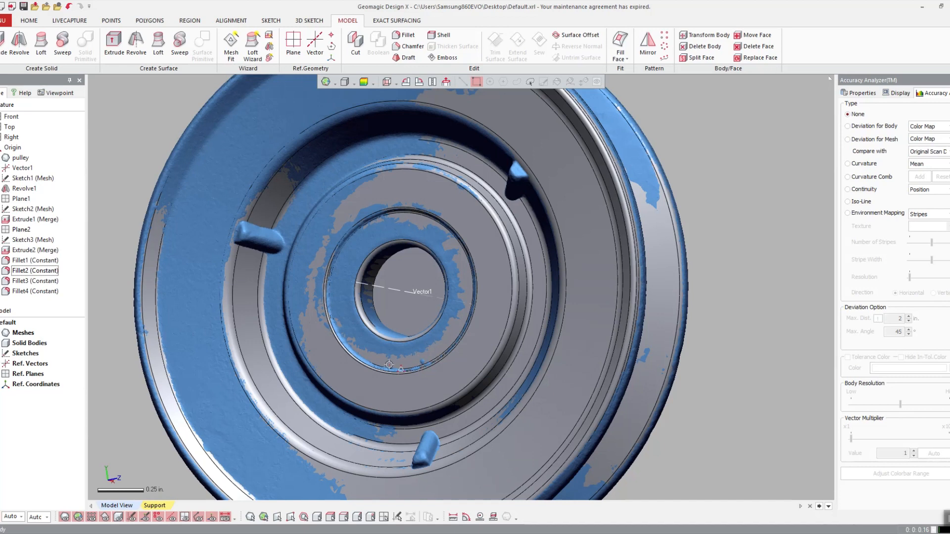
- Create a sketch on the flat ring face around the back of the bore and convert the bore's circular edge into it
{"action": "left_click", "coordinate": [303, 20]}
{"action": "left_click", "coordinate": [337, 21]}
{"action": "left_click", "coordinate": [270, 21]}
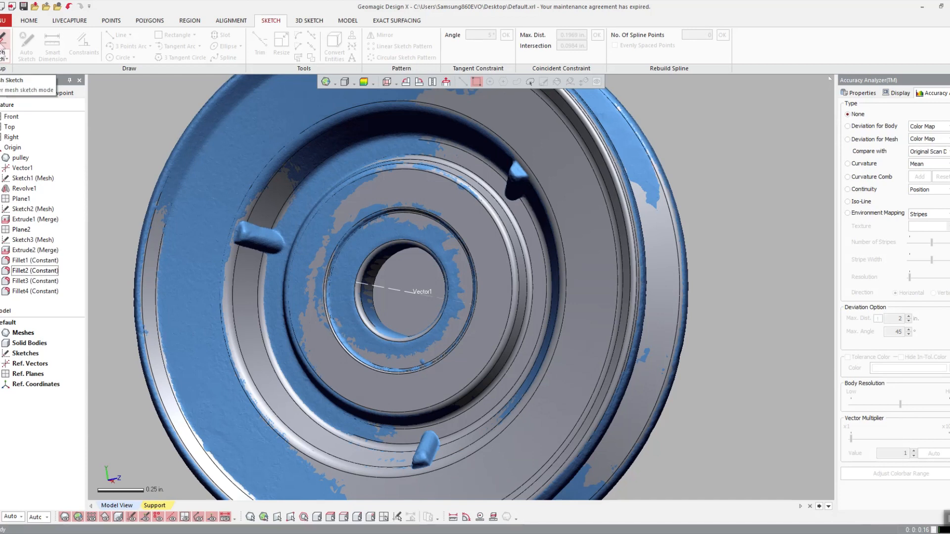
{"action": "left_click", "coordinate": [4, 58]}
{"action": "left_click", "coordinate": [10, 101]}
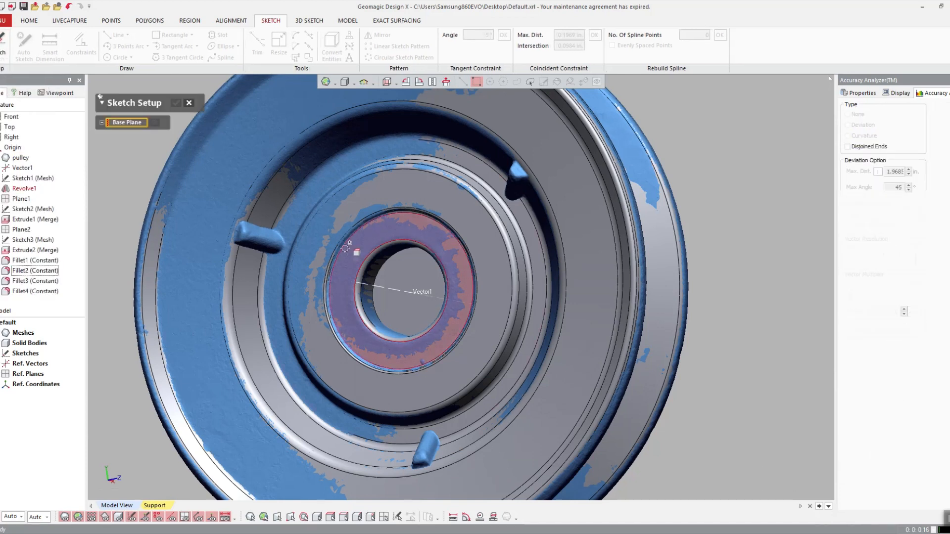
{"action": "left_click", "coordinate": [404, 229]}
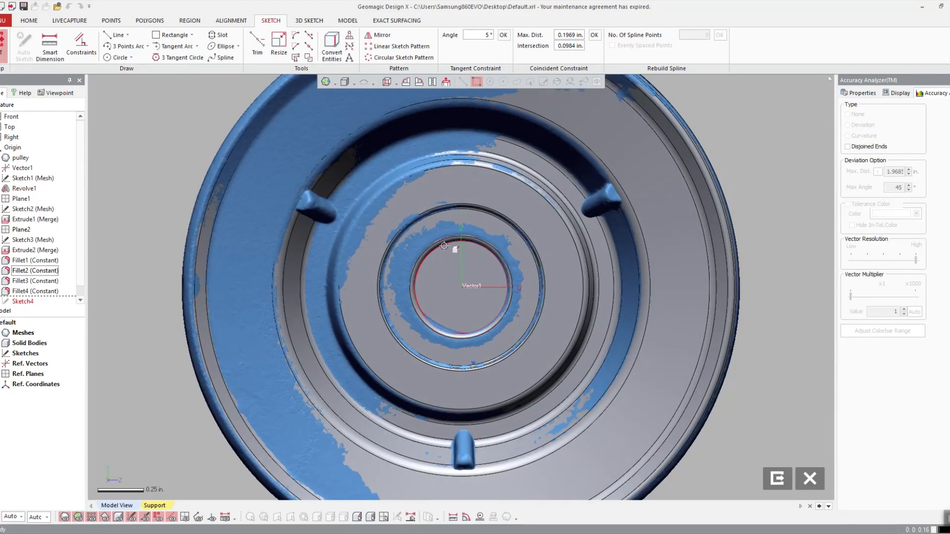
{"action": "left_click", "coordinate": [331, 46]}
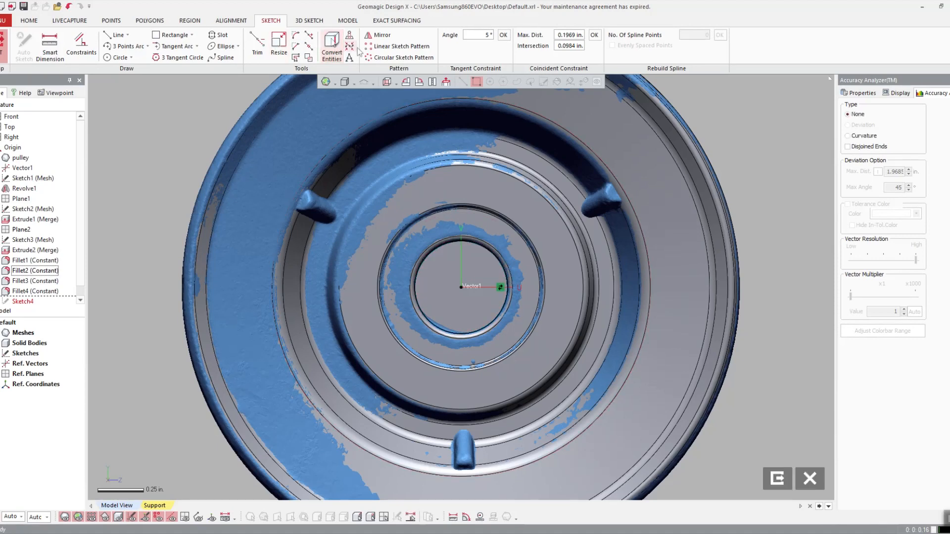
{"action": "right_click_drag", "start_coordinate": [376, 217], "coordinate": [330, 197]}
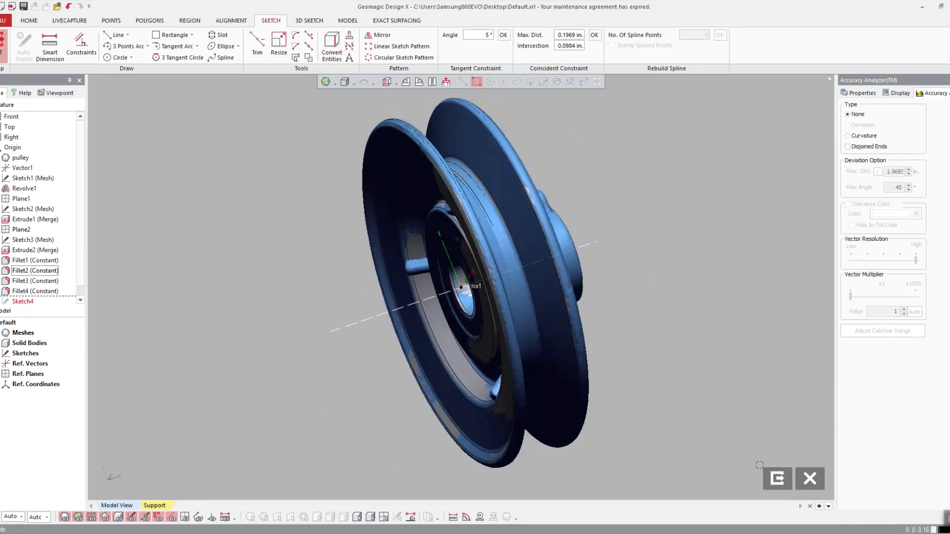
{"action": "left_click", "coordinate": [786, 486]}
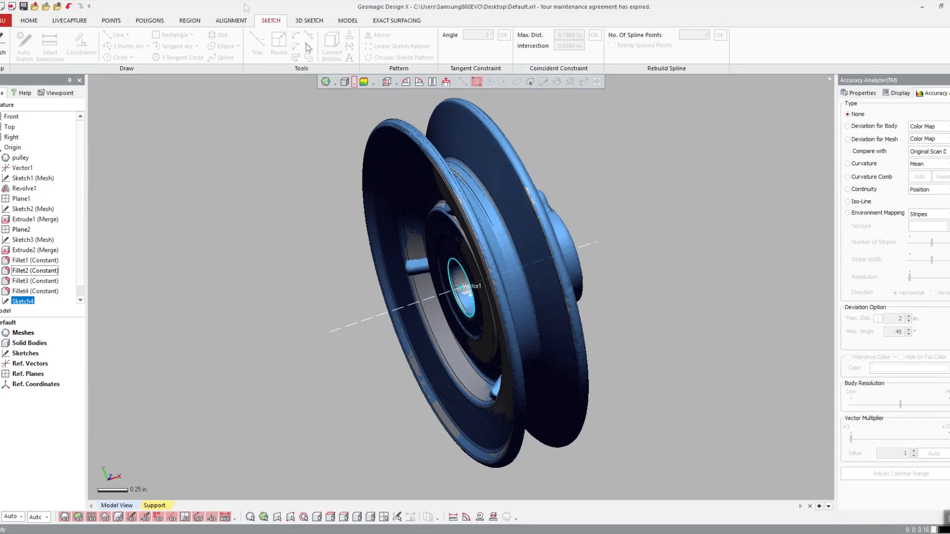
- Extrude the bore circle as a Through All cut in the flipped direction so it passes through the hub
{"action": "left_click", "coordinate": [342, 22]}
{"action": "mouse_move", "coordinate": [608, 155]}
{"action": "right_mouse_down"}
{"action": "mouse_move", "coordinate": [578, 178]}
{"action": "mouse_move", "coordinate": [454, 211]}
{"action": "right_mouse_up"}
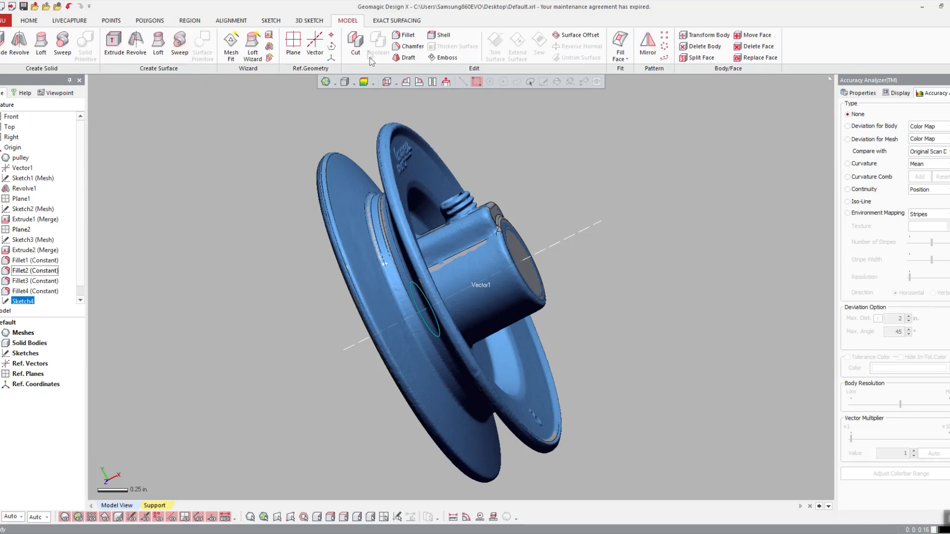
{"action": "left_click", "coordinate": [3, 43]}
{"action": "left_click", "coordinate": [121, 261]}
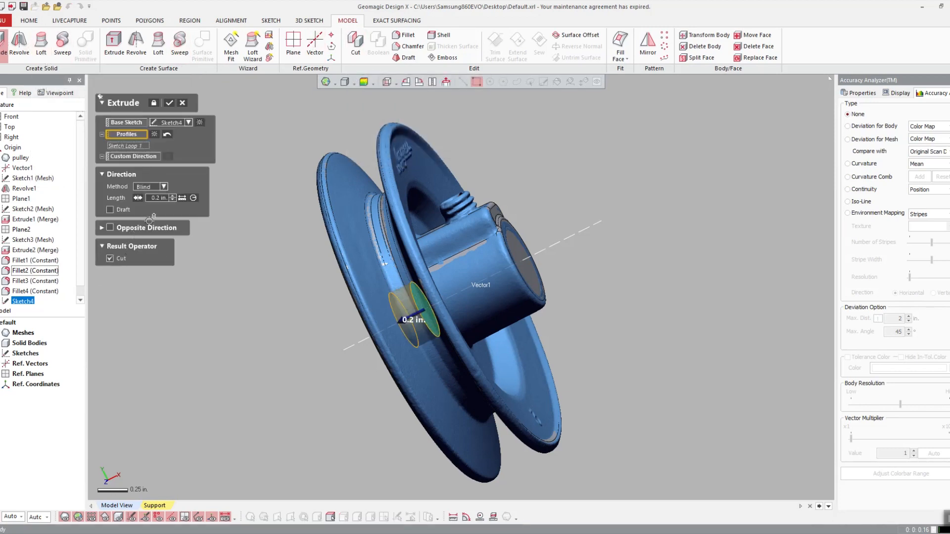
{"action": "left_click", "coordinate": [163, 187]}
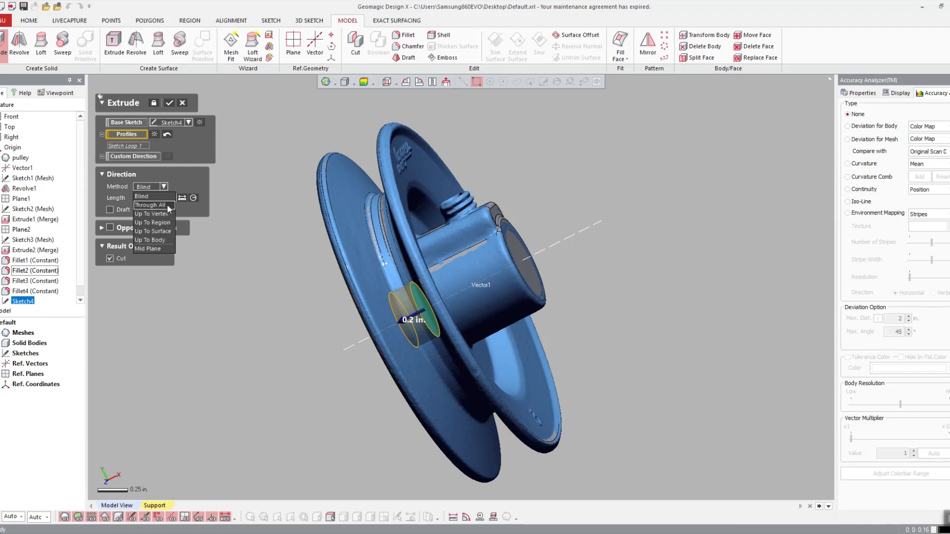
{"action": "left_click", "coordinate": [157, 204]}
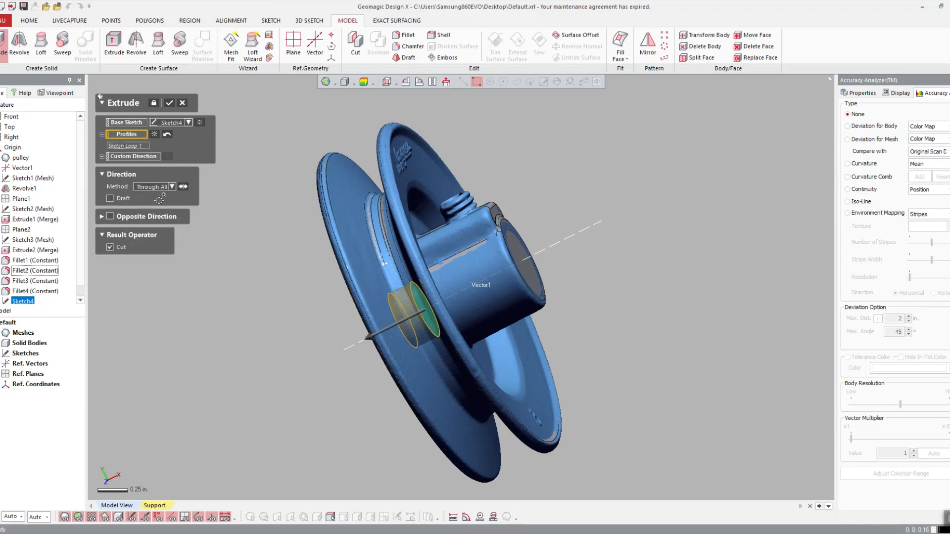
{"action": "left_click", "coordinate": [183, 187]}
{"action": "scroll", "coordinate": [349, 223], "scroll_direction": "down", "scroll_amount": 2}
{"action": "scroll", "coordinate": [396, 288], "scroll_direction": "up", "scroll_amount": 3}
{"action": "right_click_drag", "start_coordinate": [517, 302], "coordinate": [547, 228], "text": "ctrl"}
{"action": "key", "text": "Return"}
{"action": "scroll", "coordinate": [396, 297], "scroll_direction": "down", "scroll_amount": 4}
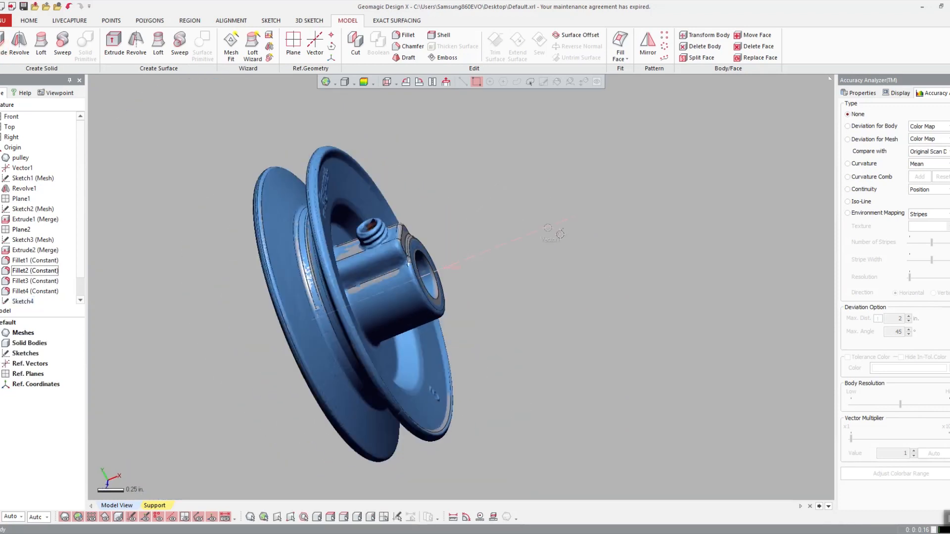
- Hide the reference vector running along the pulley's axis
{"action": "left_click", "coordinate": [474, 263]}
{"action": "right_click", "coordinate": [19, 168]}
{"action": "left_click", "coordinate": [46, 227]}
{"action": "right_click_drag", "start_coordinate": [535, 316], "coordinate": [299, 252]}
{"action": "scroll", "coordinate": [470, 356], "scroll_direction": "up", "scroll_amount": 3}
{"action": "scroll", "coordinate": [248, 312], "scroll_direction": "up", "scroll_amount": 3}
{"action": "scroll", "coordinate": [386, 251], "scroll_direction": "down", "scroll_amount": 2}
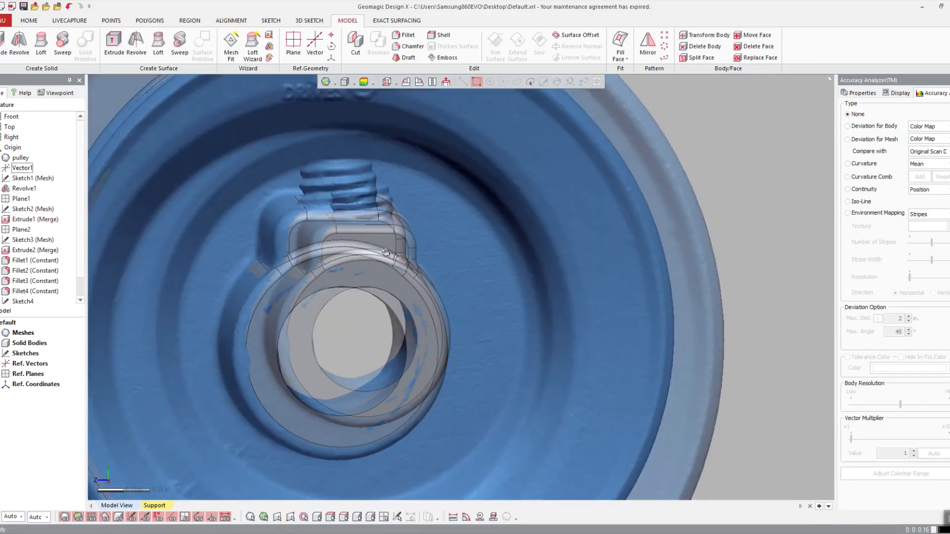
- Set up a mesh sketch on the Top plane, with the section offset 0.65 in. through the threaded screw and a 0.085 in. silhouette range
{"action": "left_click", "coordinate": [387, 83]}
{"action": "left_click", "coordinate": [387, 85]}
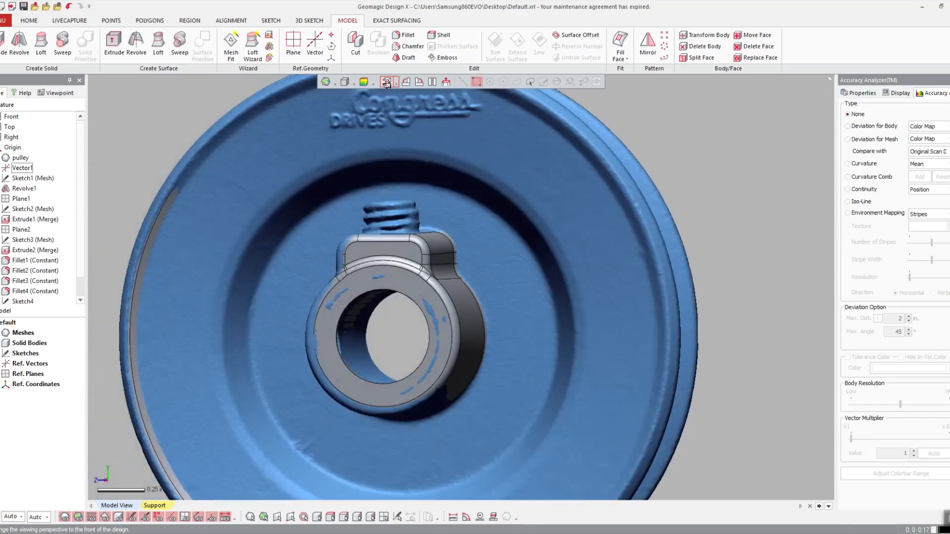
{"action": "scroll", "coordinate": [458, 204], "scroll_direction": "down", "scroll_amount": 3}
{"action": "middle_click_drag", "start_coordinate": [375, 217], "coordinate": [426, 195]}
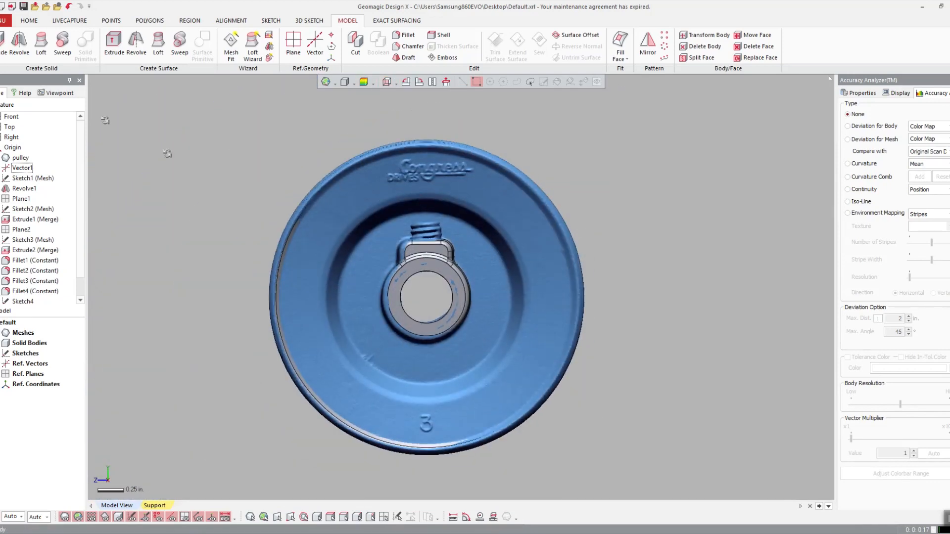
{"action": "left_click", "coordinate": [12, 128]}
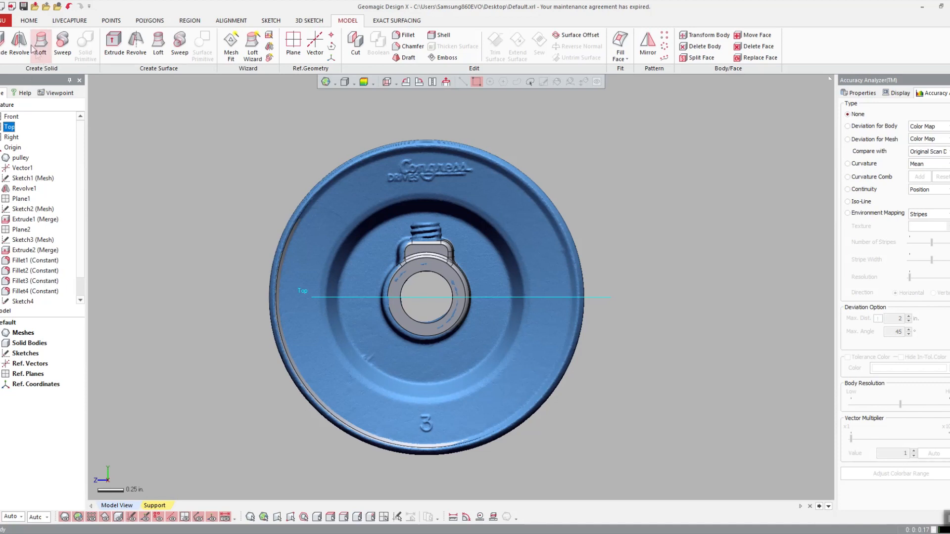
{"action": "left_click", "coordinate": [271, 21]}
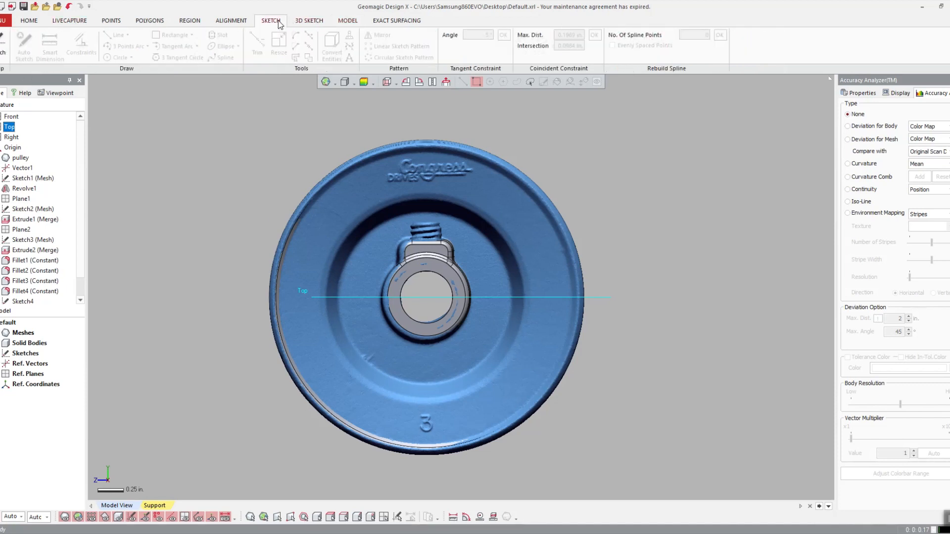
{"action": "left_click", "coordinate": [3, 45]}
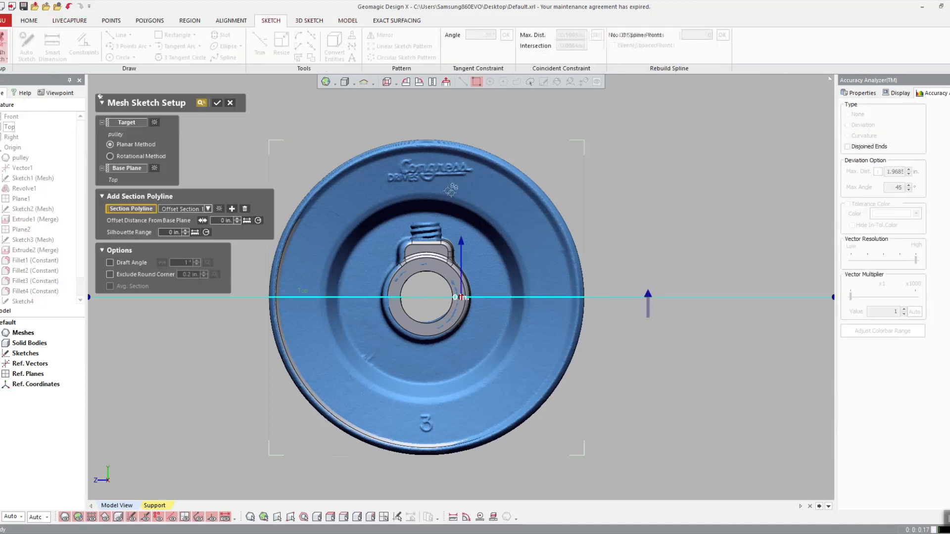
{"action": "left_click_drag", "start_coordinate": [470, 250], "coordinate": [439, 149]}
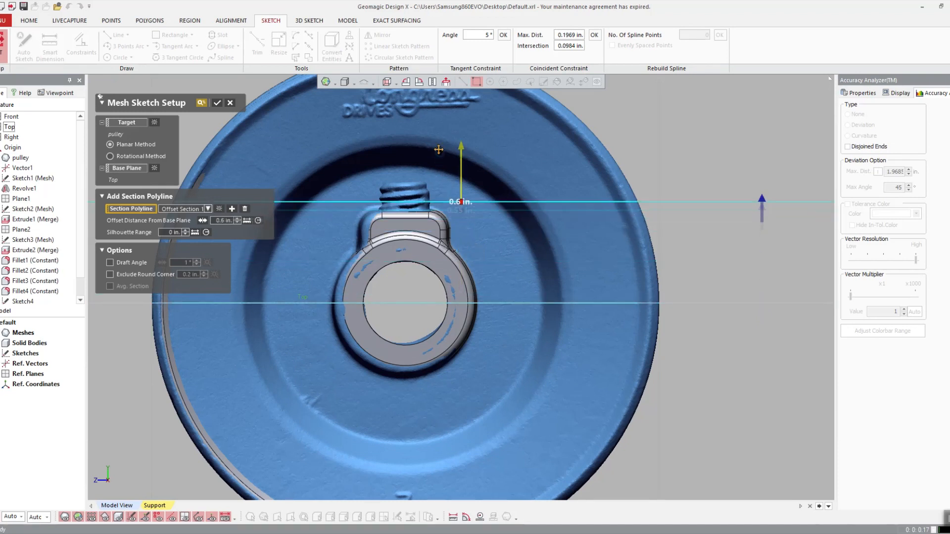
{"action": "left_click_drag", "start_coordinate": [762, 208], "coordinate": [762, 201]}
{"action": "left_click_drag", "start_coordinate": [460, 145], "coordinate": [460, 135]}
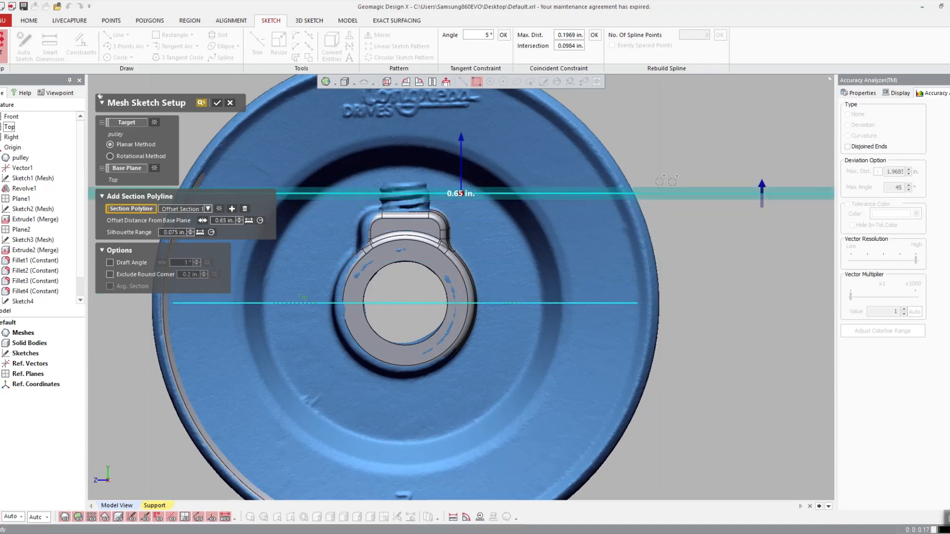
{"action": "left_click_drag", "start_coordinate": [762, 190], "coordinate": [762, 188]}
- Narrow the section area to the region around the threaded screw on all sides and accept the mesh sketch setup
{"action": "scroll", "coordinate": [445, 268], "scroll_direction": "down", "scroll_amount": 3}
{"action": "mouse_move", "coordinate": [446, 264]}
{"action": "right_mouse_down"}
{"action": "mouse_move", "coordinate": [454, 323]}
{"action": "mouse_move", "coordinate": [455, 300]}
{"action": "right_mouse_up"}
{"action": "left_click_drag", "start_coordinate": [228, 278], "coordinate": [417, 277]}
{"action": "left_click_drag", "start_coordinate": [683, 259], "coordinate": [462, 260]}
{"action": "mouse_move", "coordinate": [440, 452]}
{"action": "left_mouse_down"}
{"action": "mouse_move", "coordinate": [451, 323]}
{"action": "mouse_move", "coordinate": [443, 306]}
{"action": "left_mouse_up"}
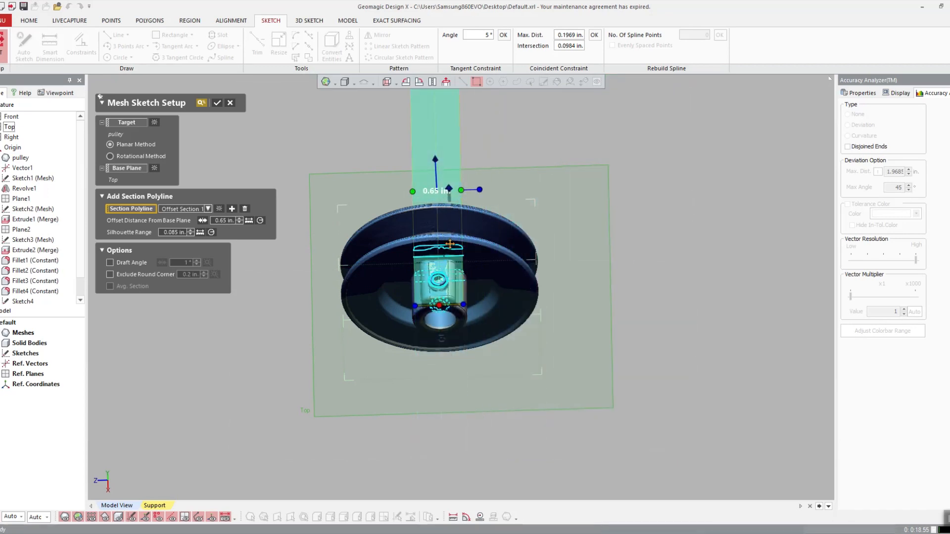
{"action": "scroll", "coordinate": [460, 286], "scroll_direction": "down", "scroll_amount": 3}
{"action": "left_click_drag", "start_coordinate": [445, 157], "coordinate": [447, 267]}
{"action": "scroll", "coordinate": [467, 279], "scroll_direction": "up", "scroll_amount": 5}
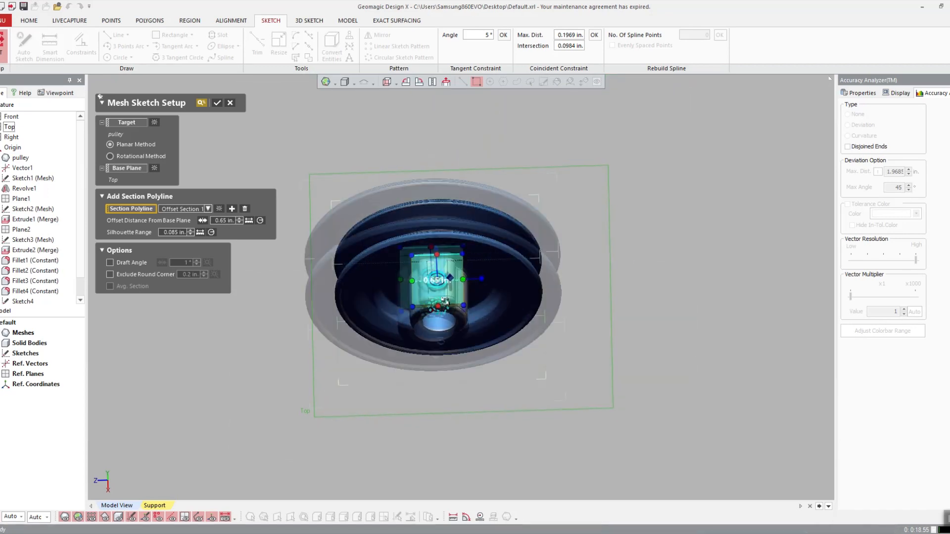
{"action": "key", "text": "Return"}
- Fit a circle to the outermost section outline of the threaded screw
{"action": "scroll", "coordinate": [548, 298], "scroll_direction": "up", "scroll_amount": 6}
{"action": "scroll", "coordinate": [458, 296], "scroll_direction": "up", "scroll_amount": 3}
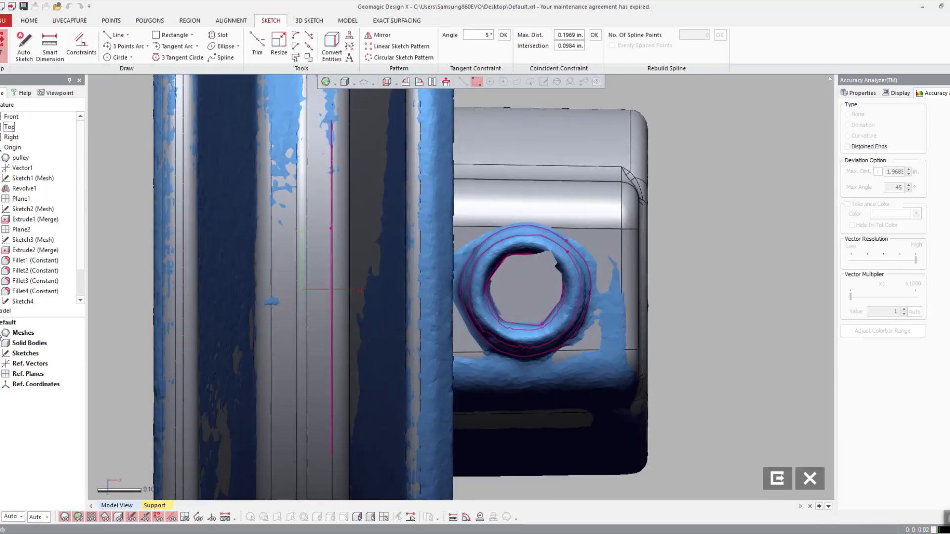
{"action": "right_click_drag", "start_coordinate": [356, 332], "coordinate": [500, 350]}
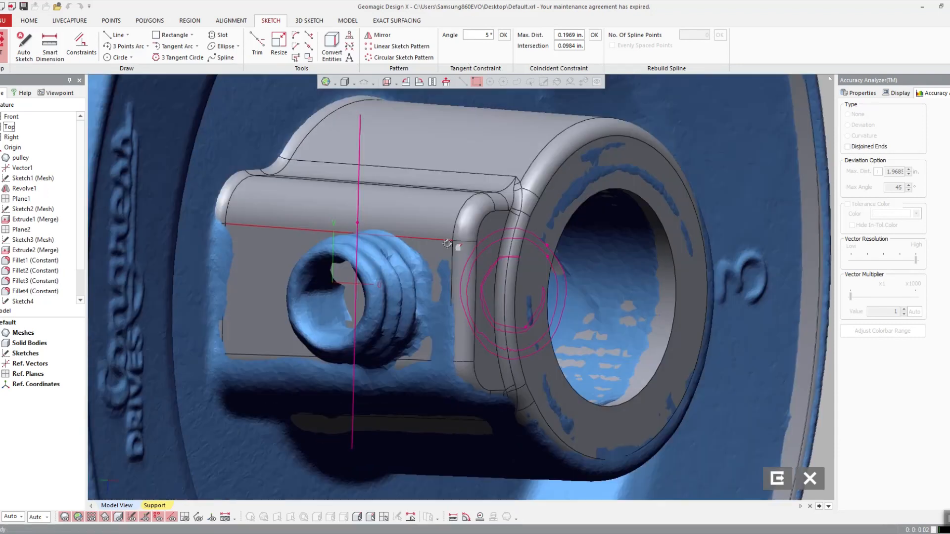
{"action": "left_click", "coordinate": [418, 83]}
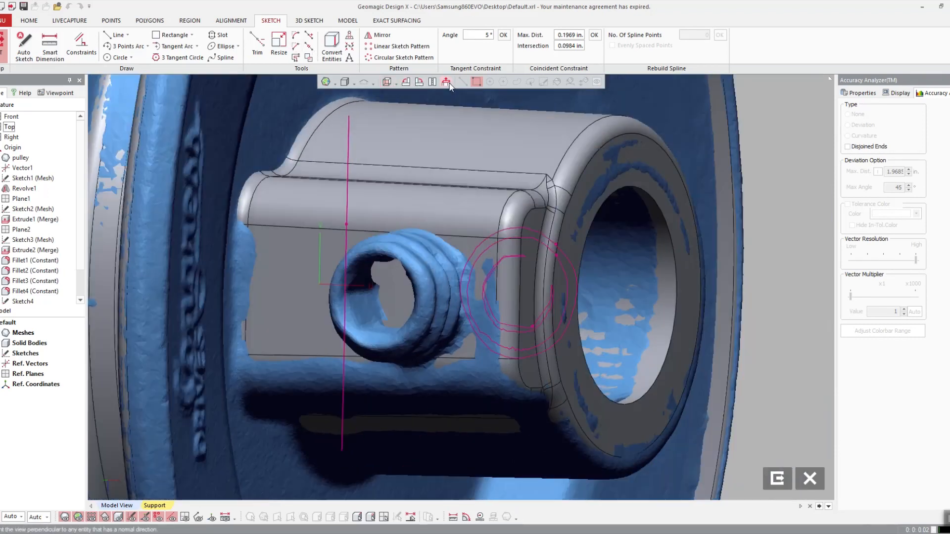
{"action": "left_click", "coordinate": [118, 58]}
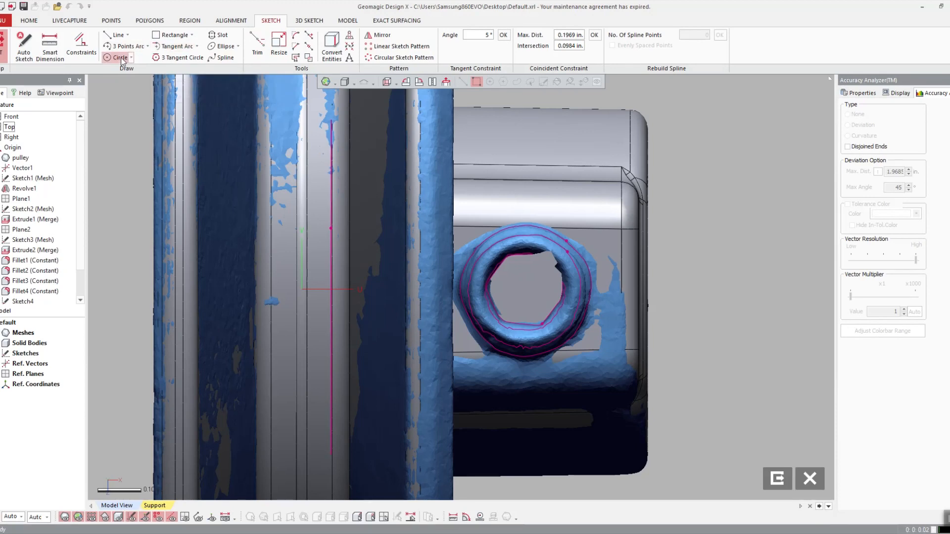
{"action": "left_click", "coordinate": [589, 287]}
{"action": "key", "text": "Escape"}
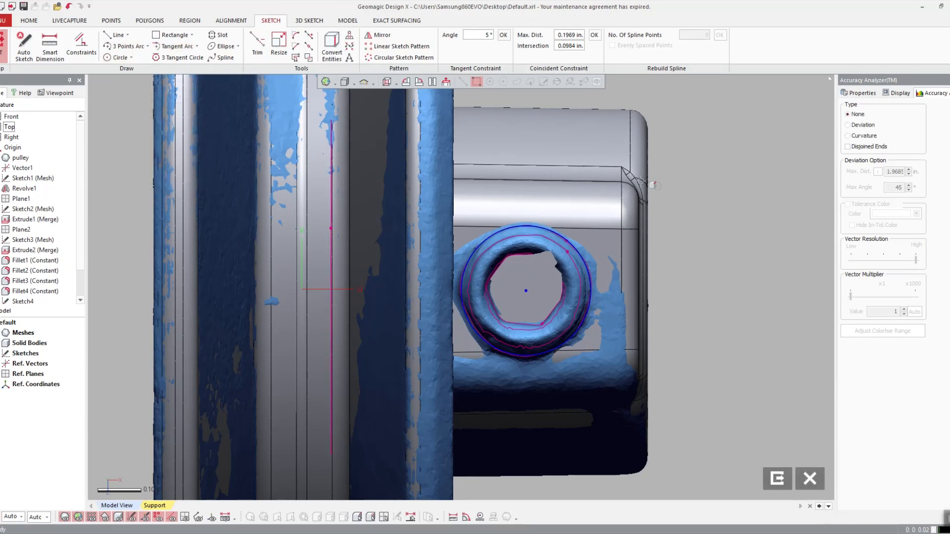
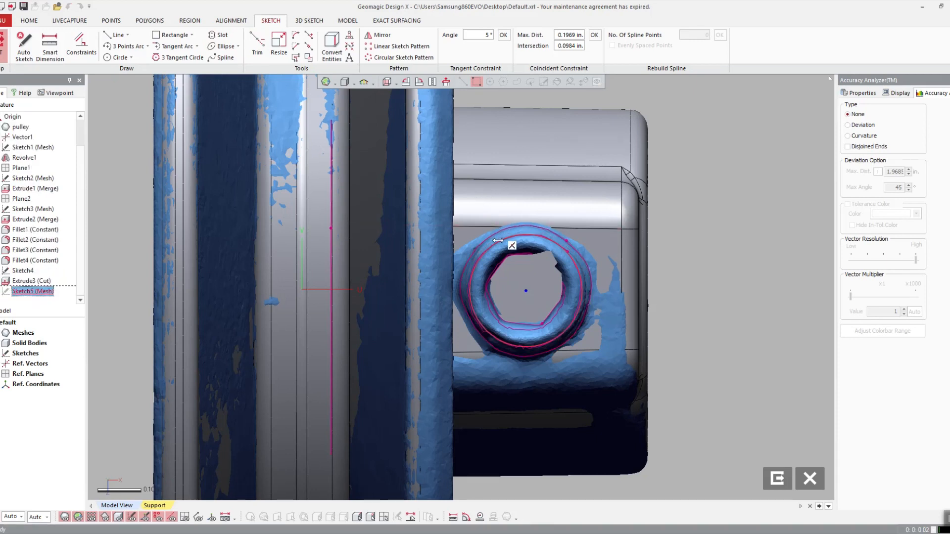
- Dimension the radius of the circle fitted to the screw's section outline
{"action": "left_click", "coordinate": [50, 46]}
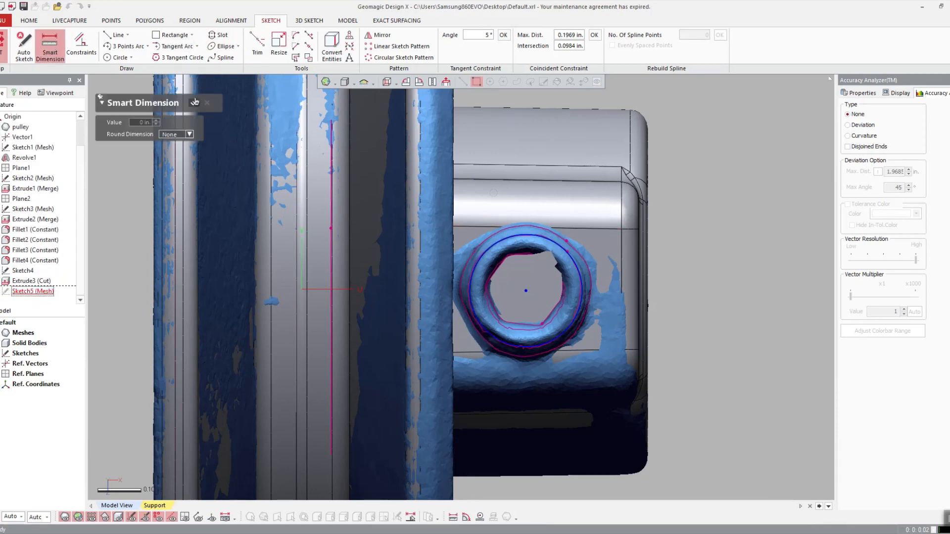
{"action": "left_click", "coordinate": [552, 238]}
{"action": "left_click", "coordinate": [557, 210]}
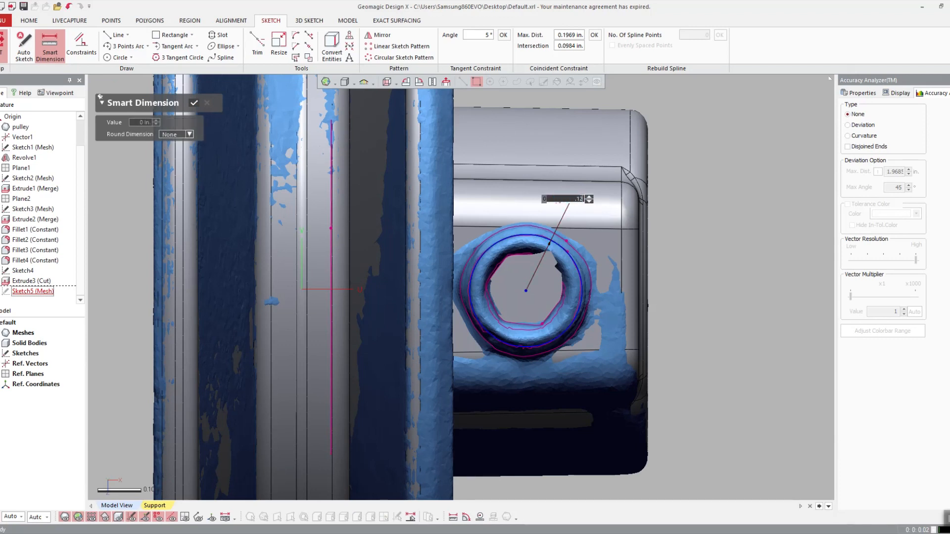
{"action": "key", "text": "Return"}
{"action": "key", "text": "Escape"}
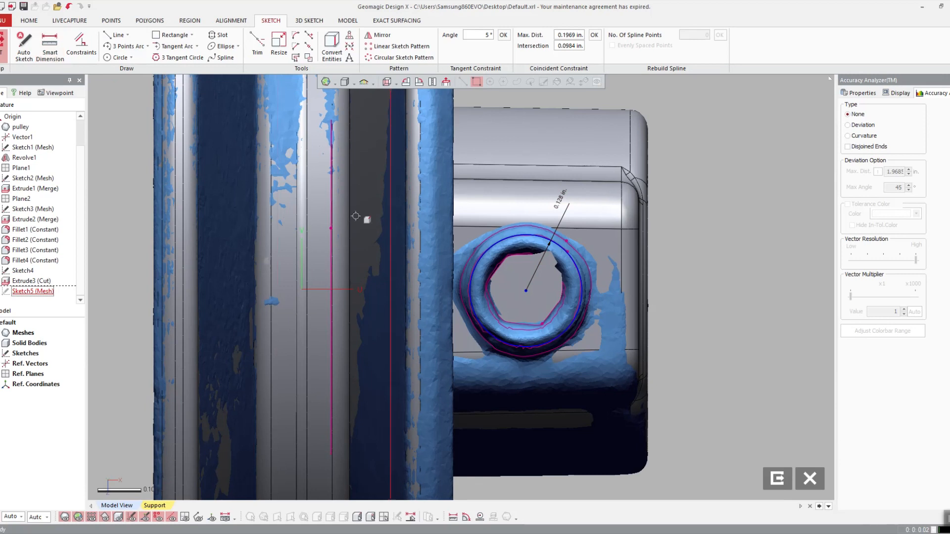
- Hide the mesh and draw a horizontal construction line from the sketch origin to the centre of the set screw circle
{"action": "key", "text": "ctrl+1"}
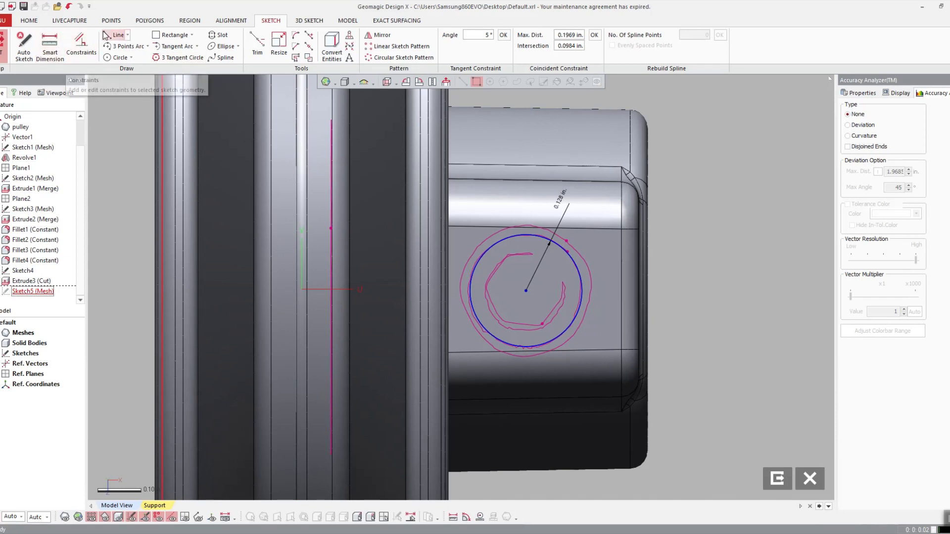
{"action": "key", "text": "l"}
{"action": "left_click", "coordinate": [1, 344]}
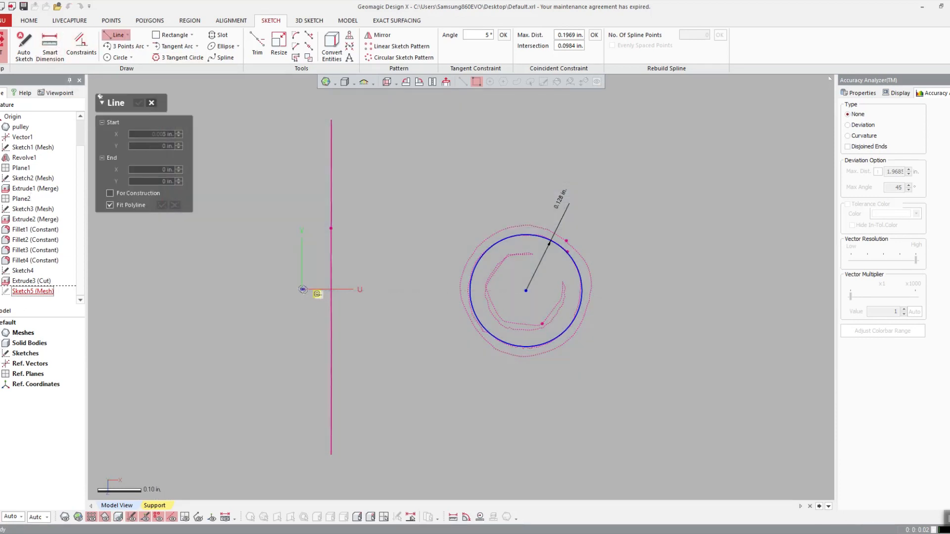
{"action": "left_click", "coordinate": [303, 290]}
{"action": "left_click", "coordinate": [381, 289]}
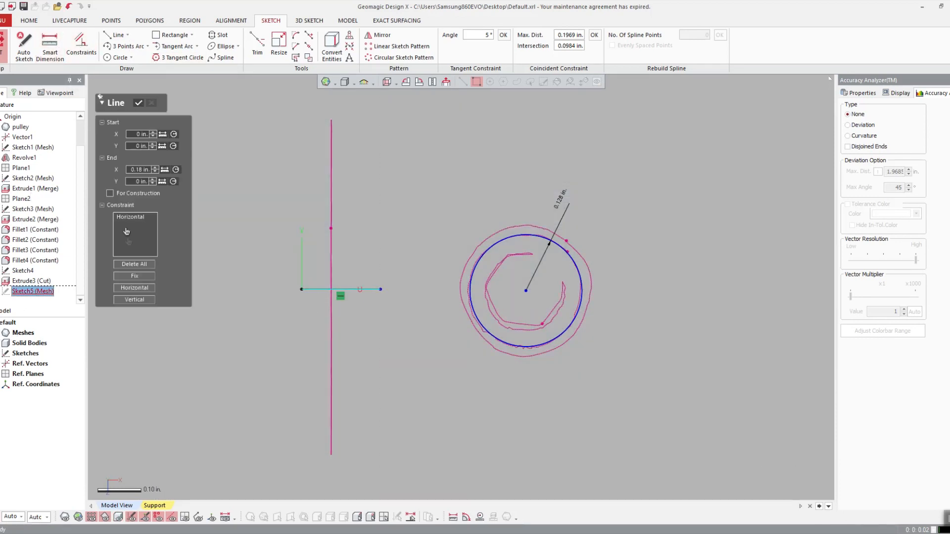
{"action": "key", "text": "Escape"}
{"action": "left_click_drag", "start_coordinate": [511, 293], "coordinate": [526, 290]}
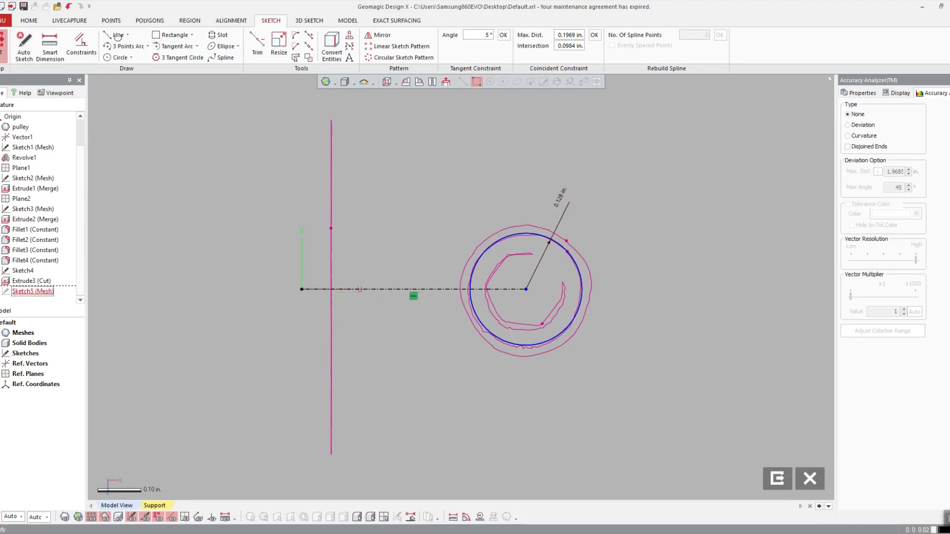
- Dimension the construction line's length, show the solid body again and exit the set screw mesh sketch
{"action": "key", "text": "d"}
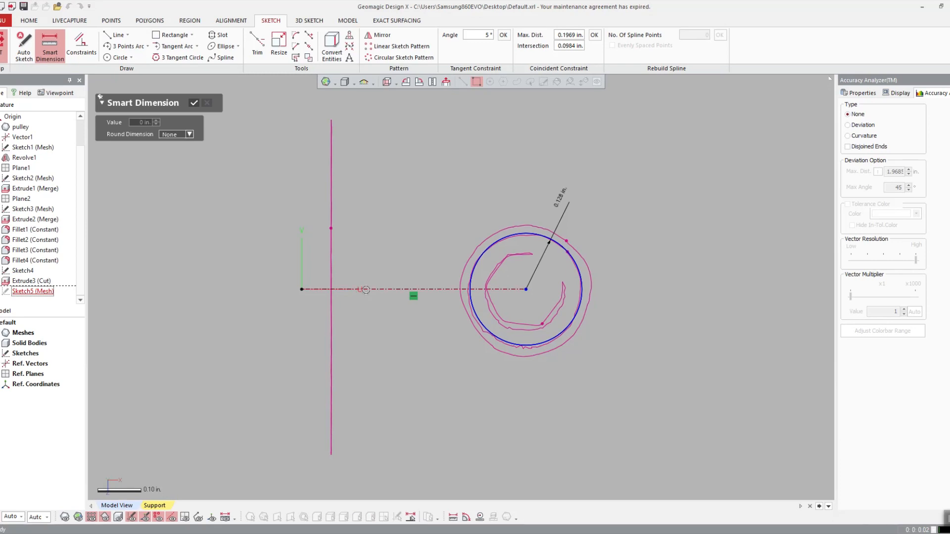
{"action": "left_click", "coordinate": [366, 290]}
{"action": "left_click", "coordinate": [375, 256]}
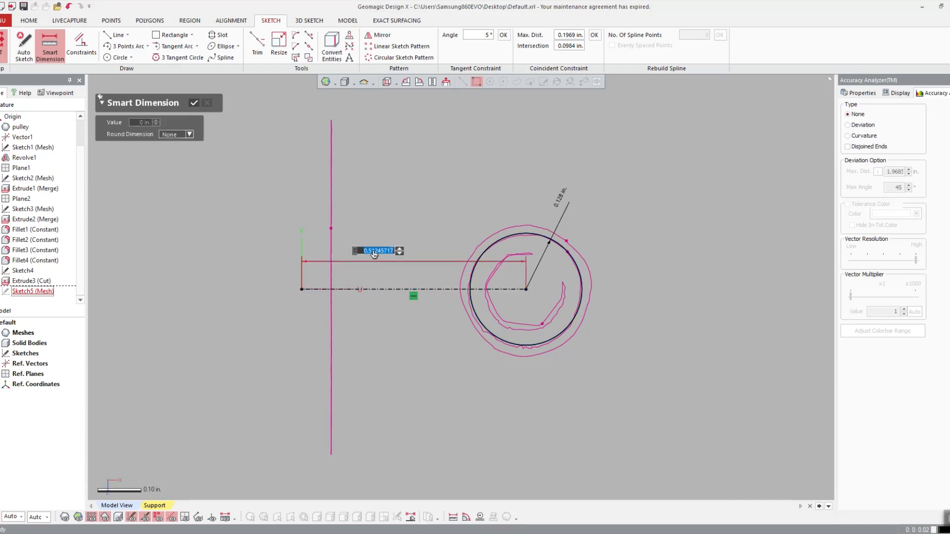
{"action": "key", "text": "Escape"}
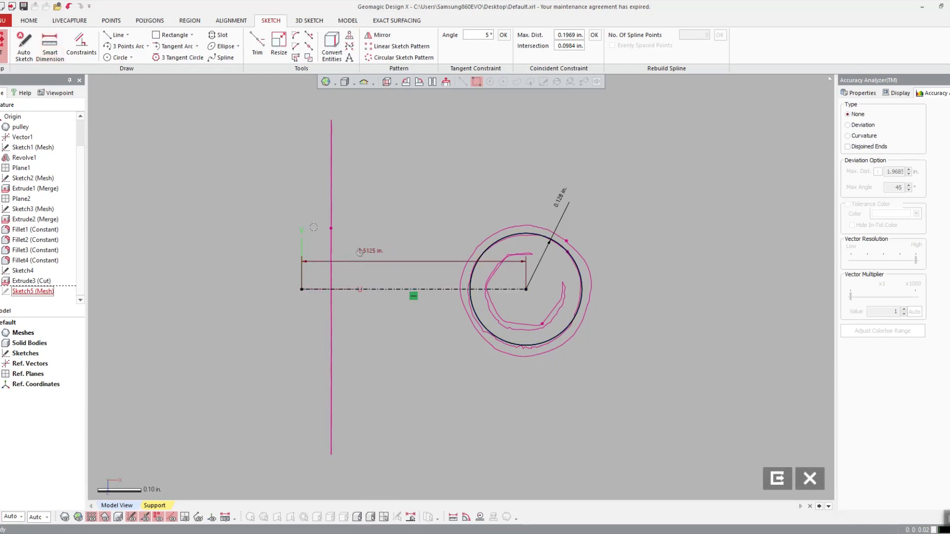
{"action": "key", "text": "ctrl+5"}
{"action": "right_click_drag", "start_coordinate": [467, 445], "coordinate": [623, 438]}
{"action": "scroll", "coordinate": [623, 437], "scroll_direction": "down", "scroll_amount": 3}
{"action": "left_click", "coordinate": [778, 480]}
{"action": "scroll", "coordinate": [267, 173], "scroll_direction": "down", "scroll_amount": 2}
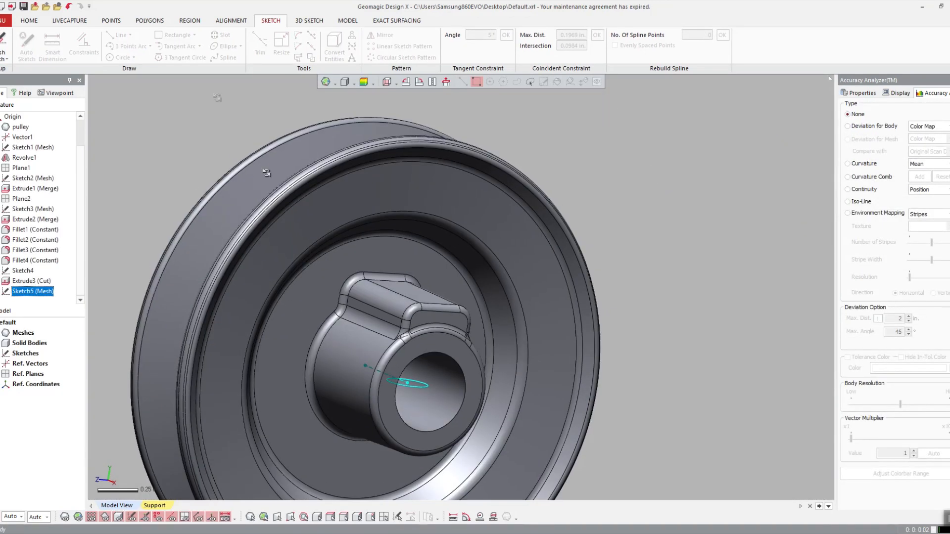
- Extrude the set screw circle with the Through All method as a cut through the hub's boss
{"action": "left_click", "coordinate": [70, 20]}
{"action": "scroll", "coordinate": [73, 22], "scroll_direction": "down", "scroll_amount": 6}
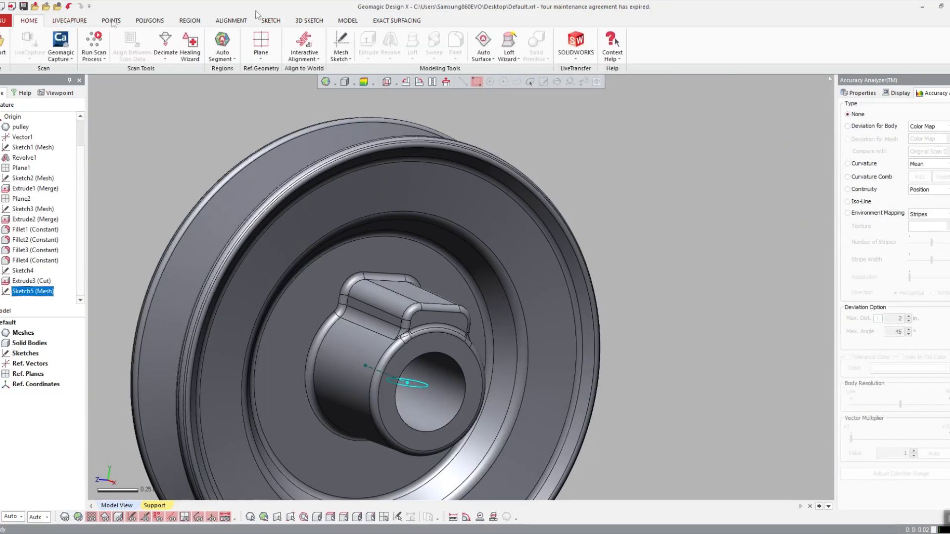
{"action": "left_click", "coordinate": [3, 44]}
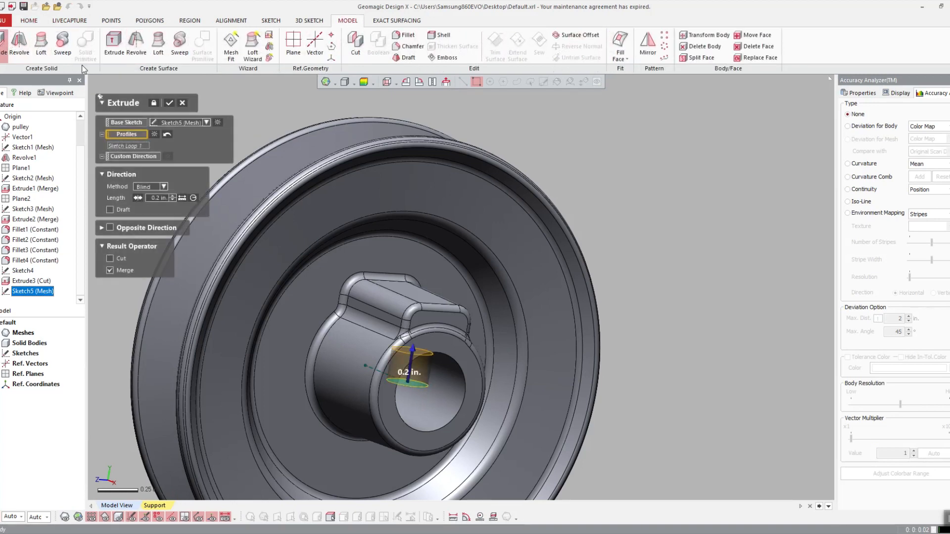
{"action": "left_click", "coordinate": [163, 187]}
{"action": "left_click", "coordinate": [154, 238]}
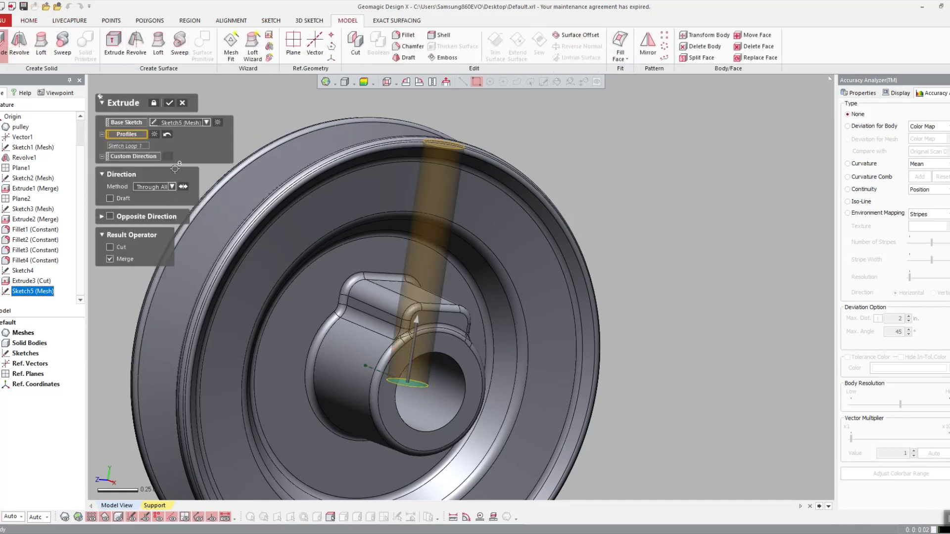
{"action": "left_click", "coordinate": [120, 248]}
{"action": "left_click", "coordinate": [169, 103]}
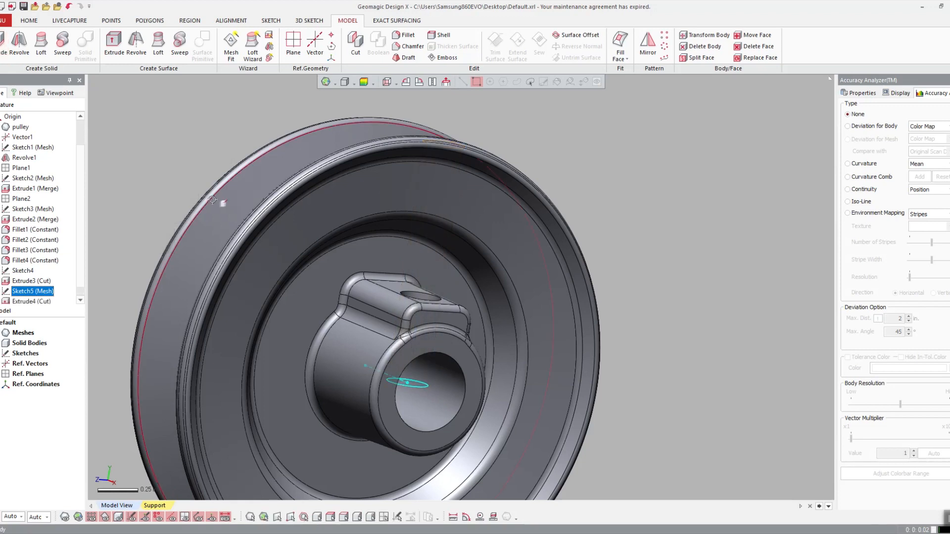
- Show the scan mesh over the model and examine the small ribs in the groove on the pulley's back side
{"action": "right_click_drag", "start_coordinate": [445, 212], "coordinate": [394, 214]}
{"action": "left_click", "coordinate": [65, 517]}
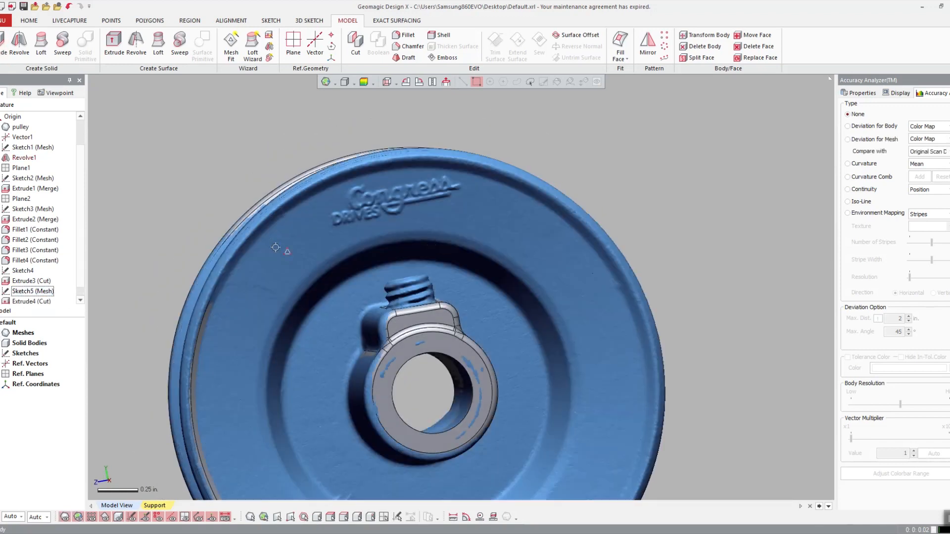
{"action": "scroll", "coordinate": [417, 282], "scroll_direction": "down", "scroll_amount": 3}
{"action": "right_click_drag", "start_coordinate": [282, 248], "coordinate": [700, 242]}
{"action": "scroll", "coordinate": [594, 232], "scroll_direction": "up", "scroll_amount": 3}
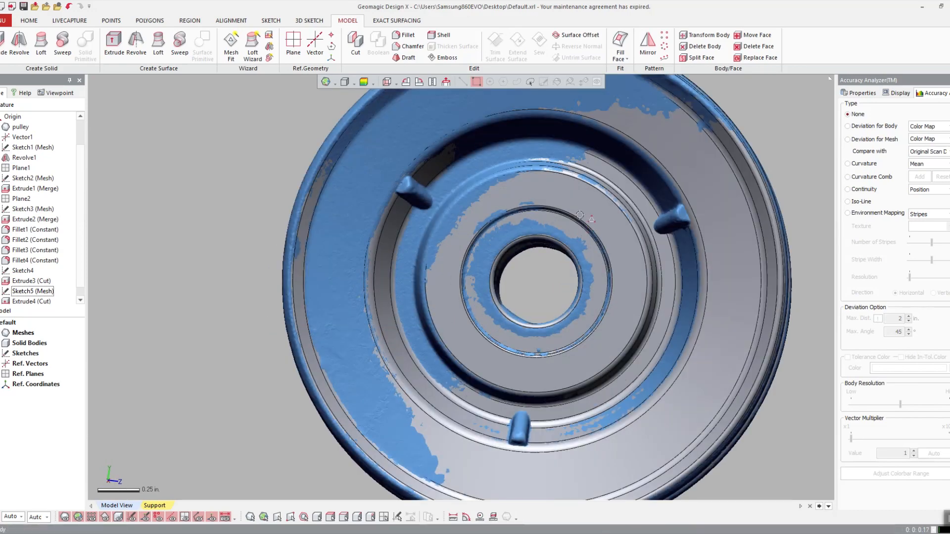
{"action": "scroll", "coordinate": [502, 281], "scroll_direction": "up", "scroll_amount": 3}
{"action": "right_click_drag", "start_coordinate": [503, 281], "coordinate": [314, 286]}
{"action": "scroll", "coordinate": [417, 269], "scroll_direction": "up", "scroll_amount": 5}
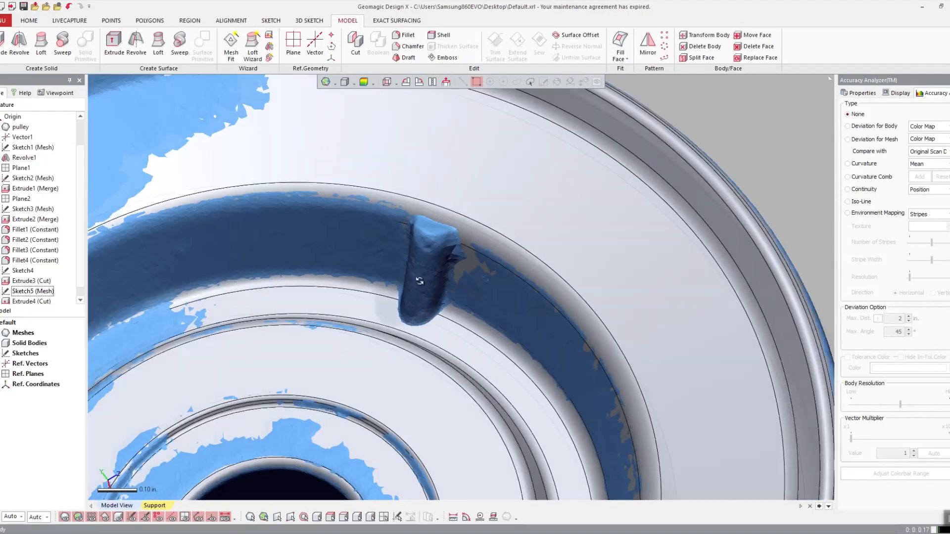
{"action": "scroll", "coordinate": [444, 210], "scroll_direction": "down", "scroll_amount": 5}
{"action": "right_click_drag", "start_coordinate": [444, 210], "coordinate": [482, 278]}
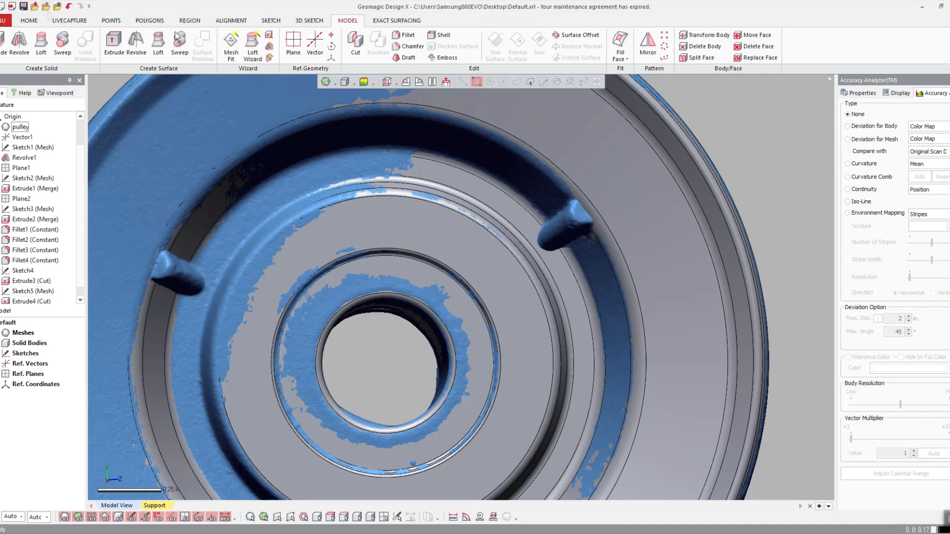
- Set up a mesh sketch on the flat ring face beside the groove, with the section offset 0.15 in. through the three ribs
{"action": "left_click", "coordinate": [309, 21]}
{"action": "left_click", "coordinate": [338, 21]}
{"action": "left_click", "coordinate": [273, 21]}
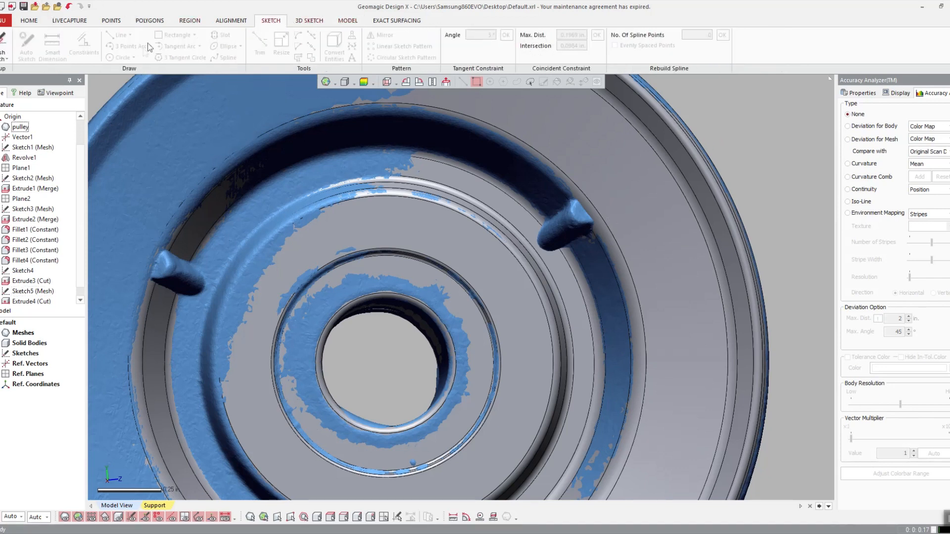
{"action": "left_click", "coordinate": [4, 47]}
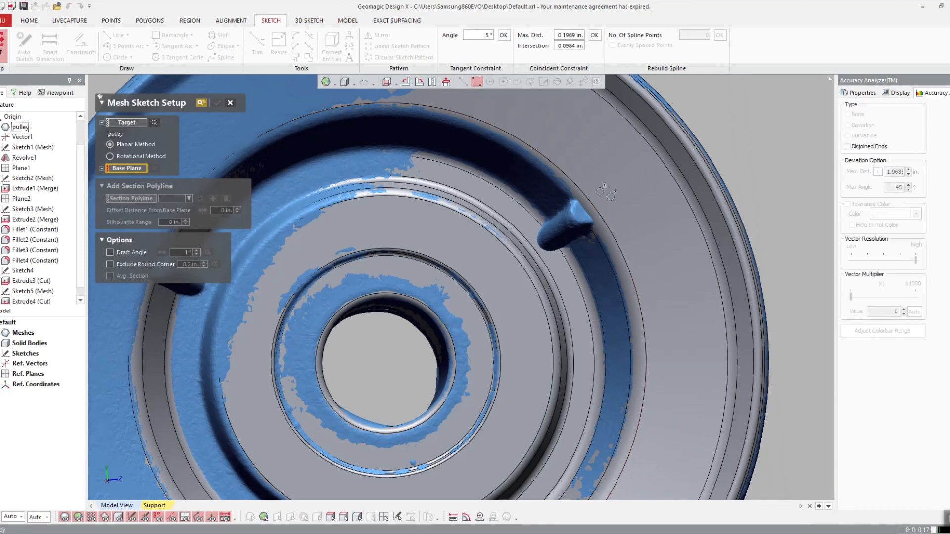
{"action": "left_click", "coordinate": [523, 243]}
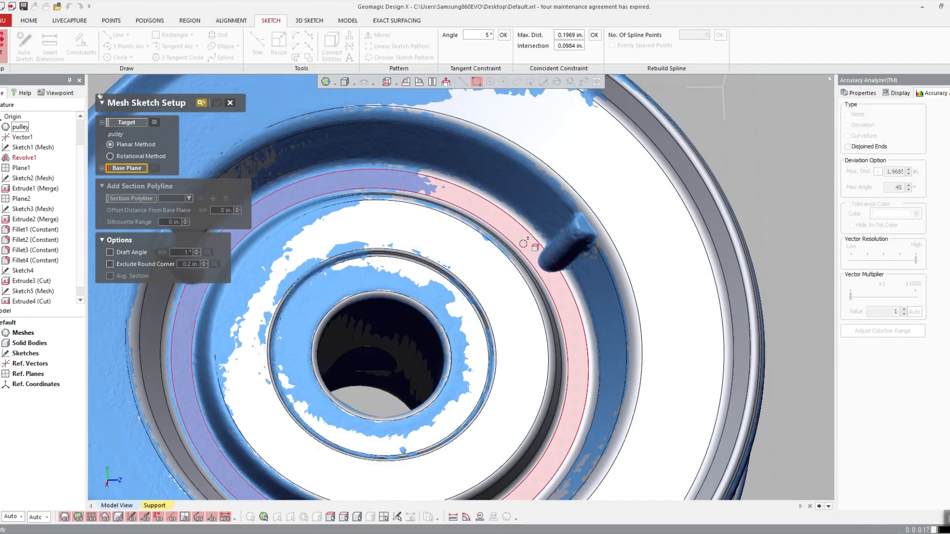
{"action": "left_click_drag", "start_coordinate": [472, 281], "coordinate": [468, 267]}
{"action": "scroll", "coordinate": [468, 268], "scroll_direction": "down", "scroll_amount": 3}
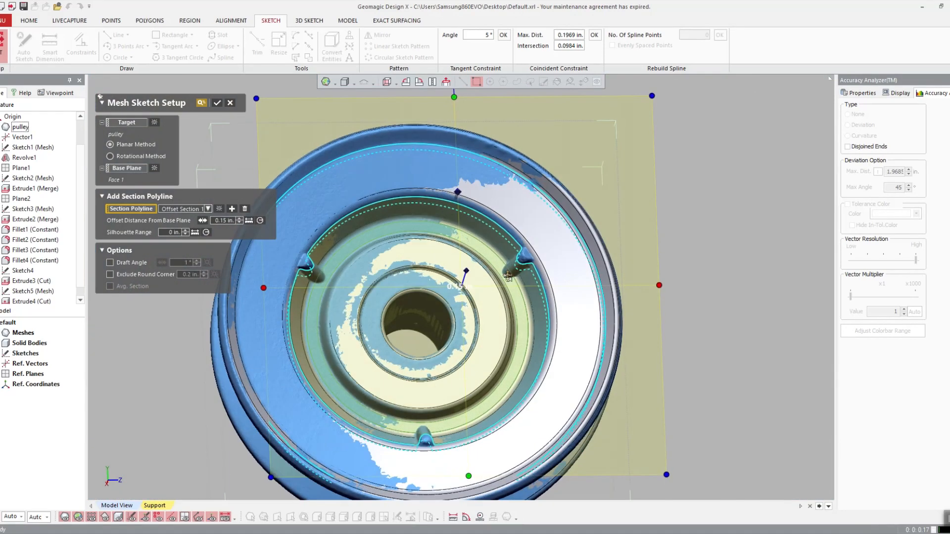
{"action": "key", "text": "Return"}
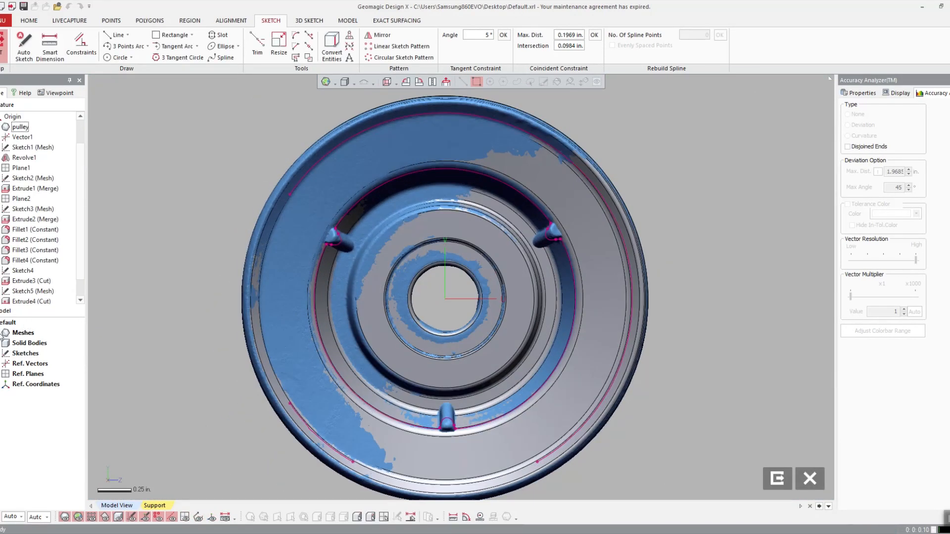
- Fit a circle of about 0.0475 in. radius to the upper-right rib's rounded outline, fix it and make it construction geometry
{"action": "scroll", "coordinate": [488, 254], "scroll_direction": "up", "scroll_amount": 3}
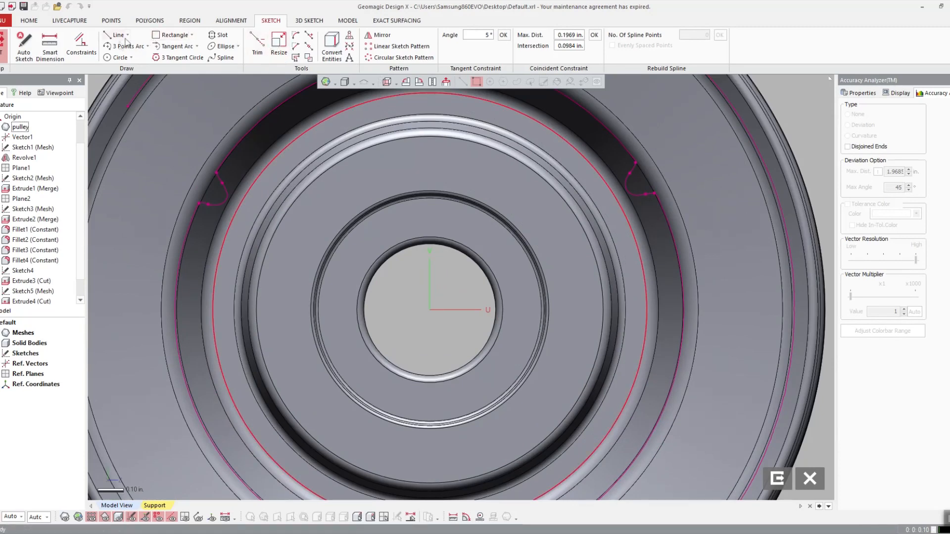
{"action": "left_click", "coordinate": [118, 58]}
{"action": "left_click", "coordinate": [631, 193]}
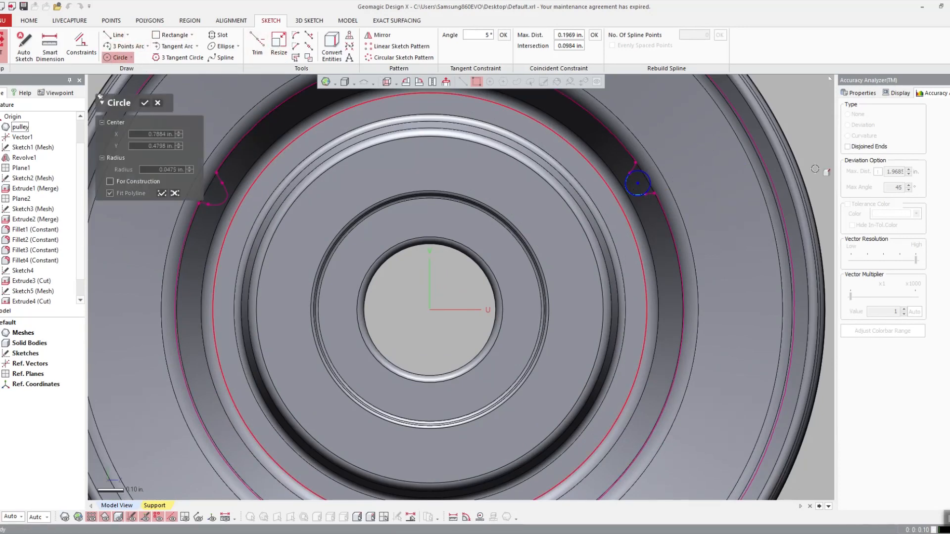
{"action": "key", "text": "Escape"}
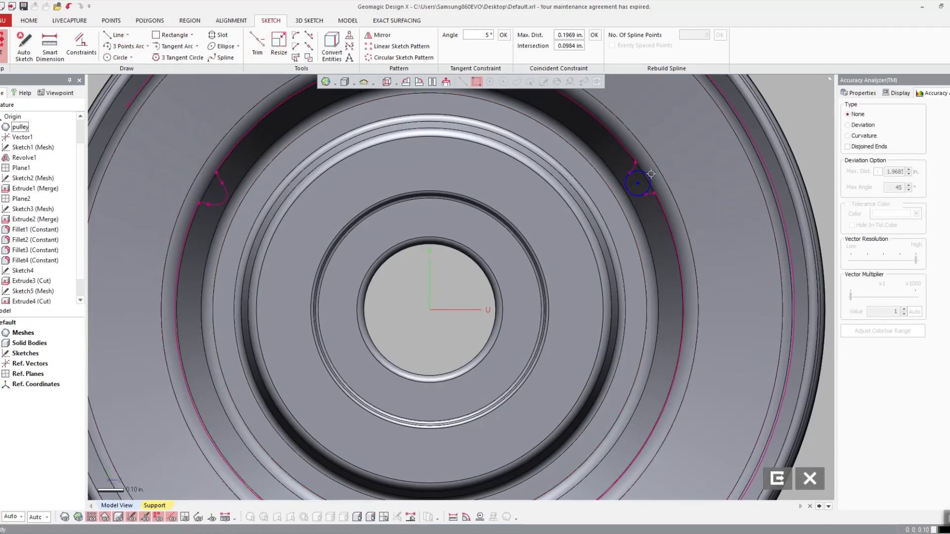
{"action": "left_click", "coordinate": [650, 182]}
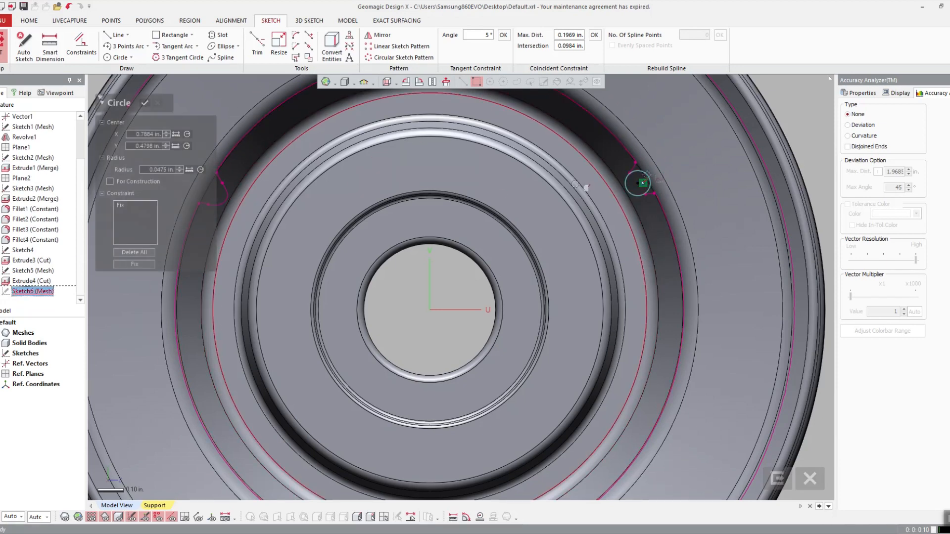
- Draw a line from the sketch origin to the rib circle's centre, hide the solid body and make the line construction geometry
{"action": "left_click", "coordinate": [115, 35]}
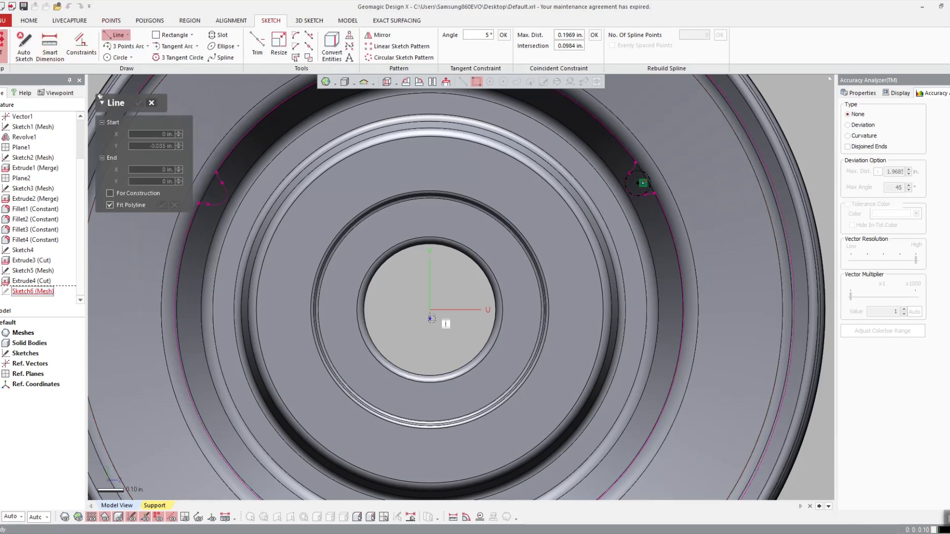
{"action": "left_click", "coordinate": [430, 310]}
{"action": "left_click", "coordinate": [642, 183]}
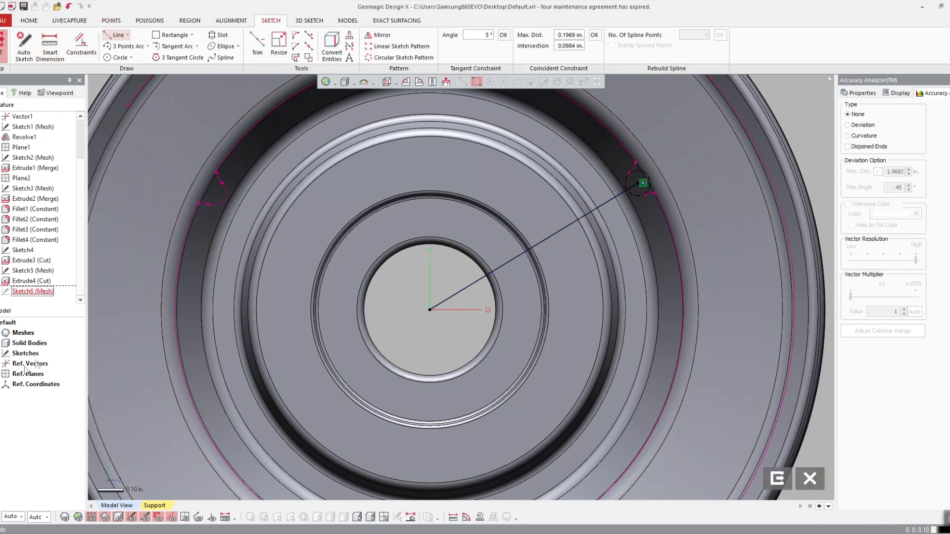
{"action": "left_click", "coordinate": [0, 344]}
{"action": "left_click", "coordinate": [606, 200]}
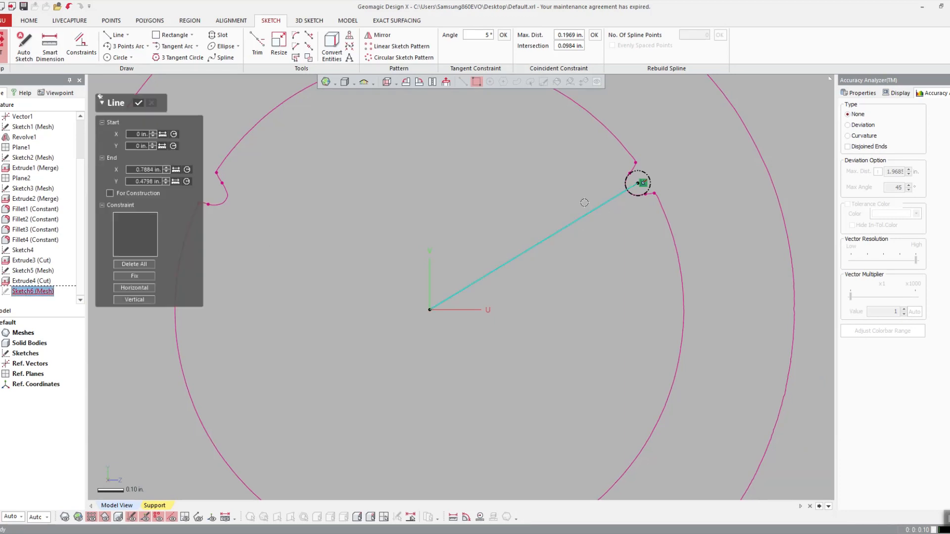
{"action": "left_click", "coordinate": [323, 147]}
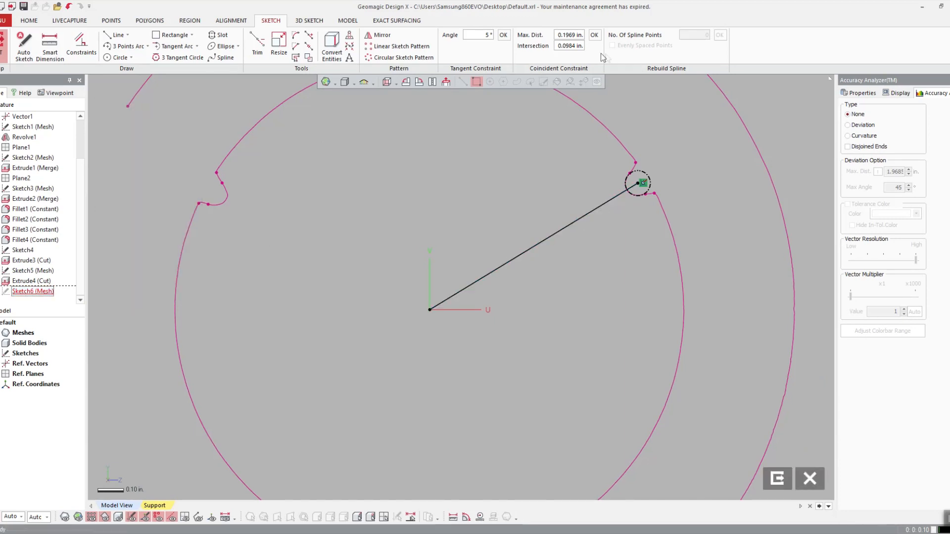
{"action": "left_click", "coordinate": [599, 204]}
{"action": "key", "text": "Escape"}
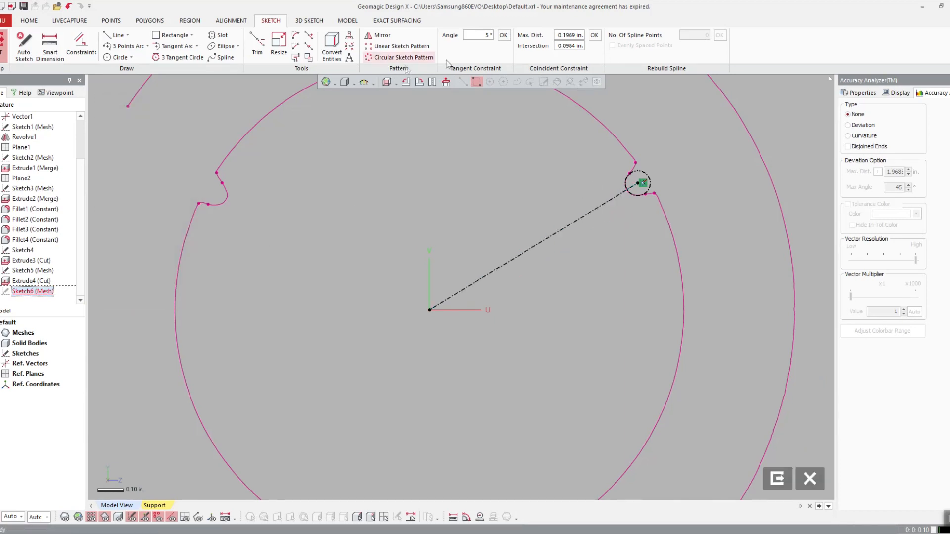
- Check the angle between the construction line and the sketch's vertical axis
{"action": "left_click", "coordinate": [56, 48]}
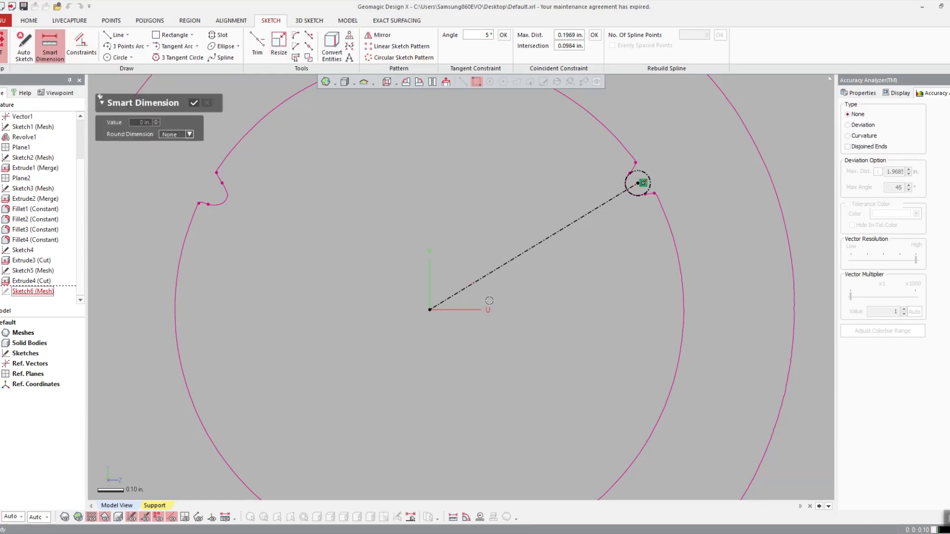
{"action": "left_click", "coordinate": [514, 257]}
{"action": "left_click", "coordinate": [430, 277]}
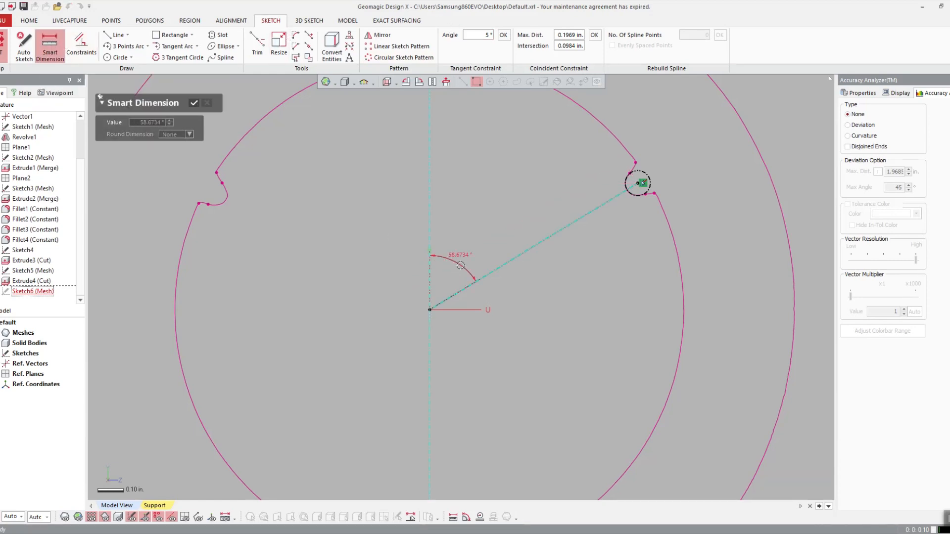
{"action": "key", "text": "Escape"}
{"action": "key", "text": "Escape"}
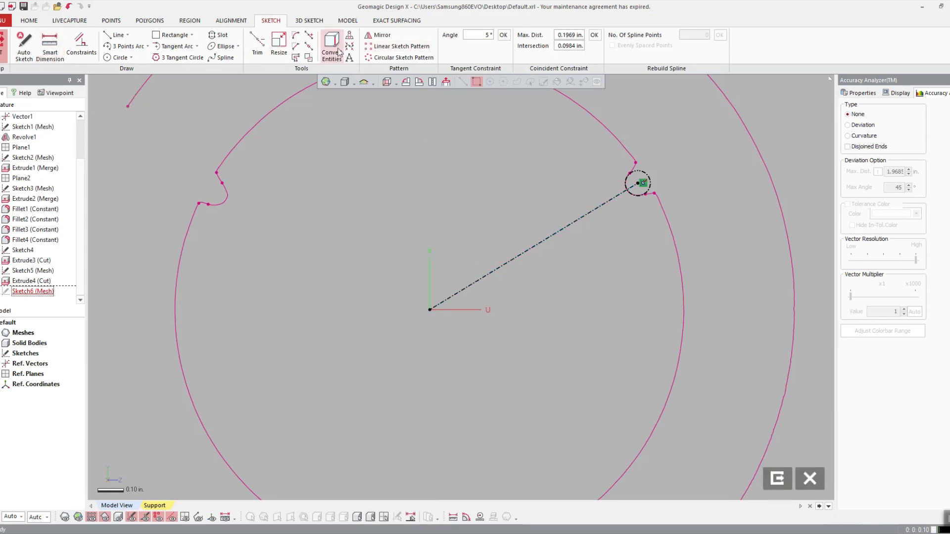
- Pattern the rib circle into three instances over 360° around the sketch origin with a circular sketch pattern
{"action": "left_click", "coordinate": [400, 58]}
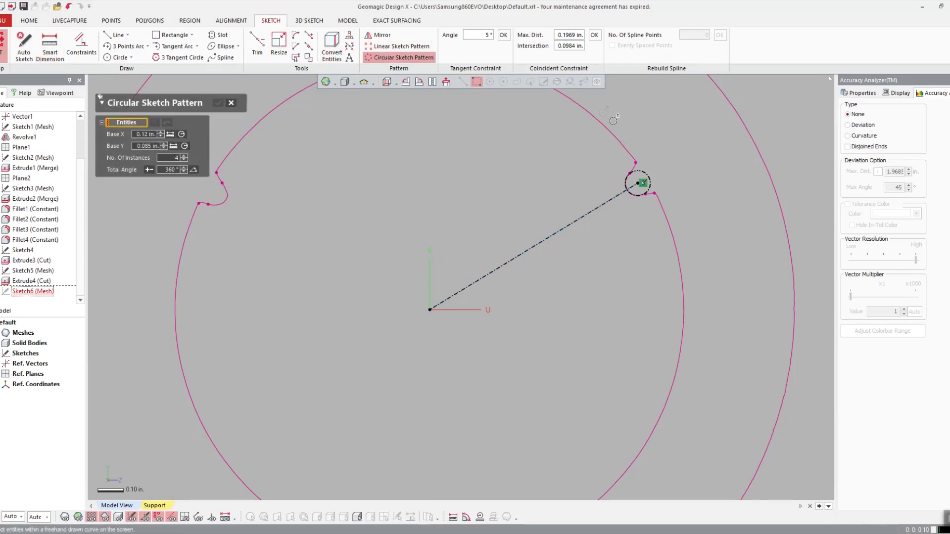
{"action": "left_click", "coordinate": [643, 174]}
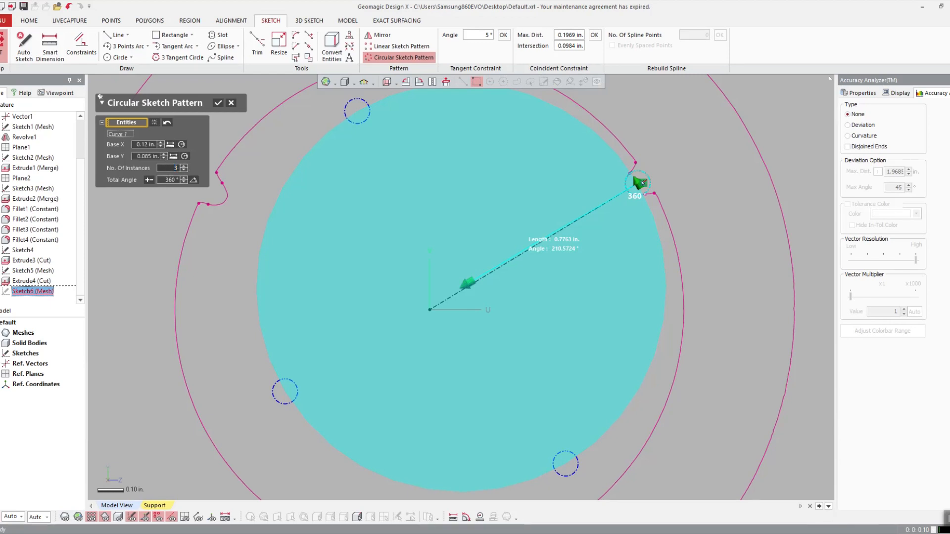
{"action": "scroll", "coordinate": [416, 229], "scroll_direction": "down", "scroll_amount": 4}
{"action": "left_click_drag", "start_coordinate": [466, 284], "coordinate": [442, 301]}
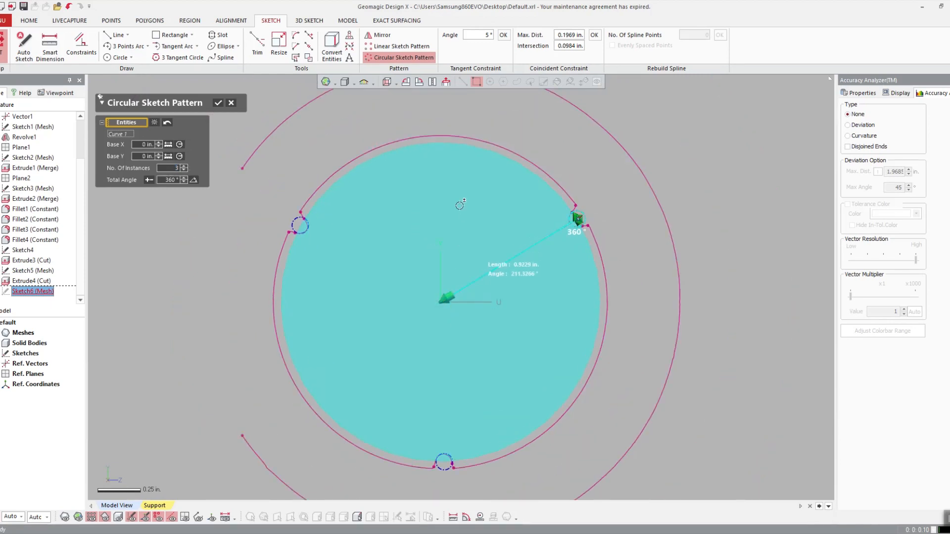
{"action": "key", "text": "Return"}
- Examine how the patterned circles line up with the section outlines of the three ribs
{"action": "middle_click_drag", "start_coordinate": [476, 362], "coordinate": [473, 262]}
{"action": "scroll", "coordinate": [473, 263], "scroll_direction": "up", "scroll_amount": 5}
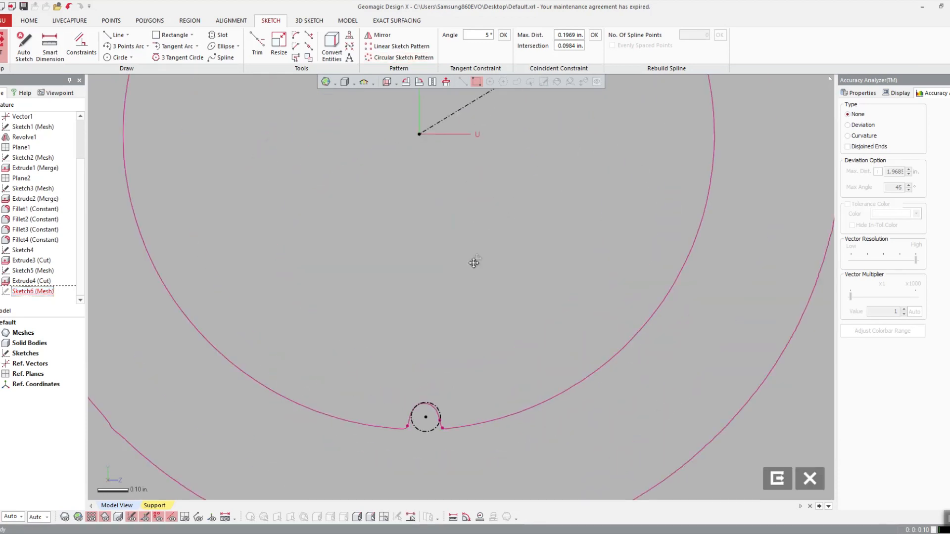
{"action": "mouse_move", "coordinate": [408, 394]}
{"action": "middle_mouse_down"}
{"action": "mouse_move", "coordinate": [522, 152]}
{"action": "mouse_move", "coordinate": [499, 248]}
{"action": "middle_mouse_up"}
{"action": "scroll", "coordinate": [522, 152], "scroll_direction": "up", "scroll_amount": 2}
{"action": "scroll", "coordinate": [522, 159], "scroll_direction": "down", "scroll_amount": 4}
{"action": "scroll", "coordinate": [501, 242], "scroll_direction": "down", "scroll_amount": 2}
{"action": "scroll", "coordinate": [544, 173], "scroll_direction": "up", "scroll_amount": 2}
{"action": "middle_click_drag", "start_coordinate": [592, 137], "coordinate": [550, 217]}
{"action": "scroll", "coordinate": [559, 211], "scroll_direction": "up", "scroll_amount": 3}
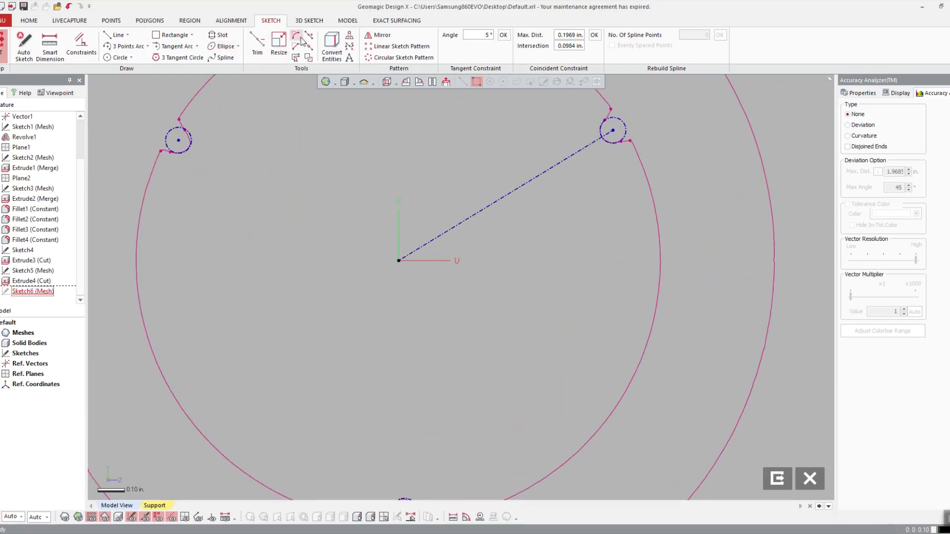
{"action": "scroll", "coordinate": [477, 220], "scroll_direction": "down", "scroll_amount": 3}
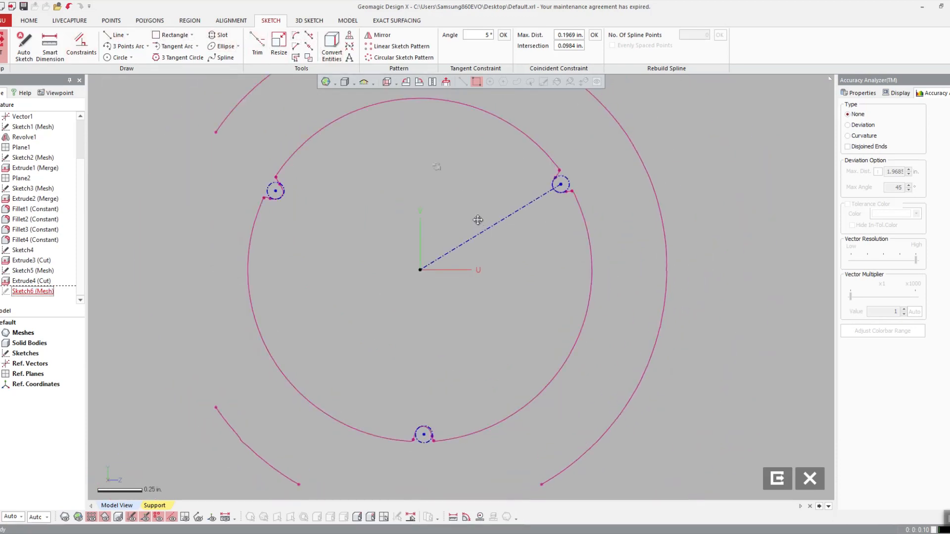
- Draw a vertical line from the sketch origin to the lower rib circle's centre
{"action": "left_click", "coordinate": [115, 34]}
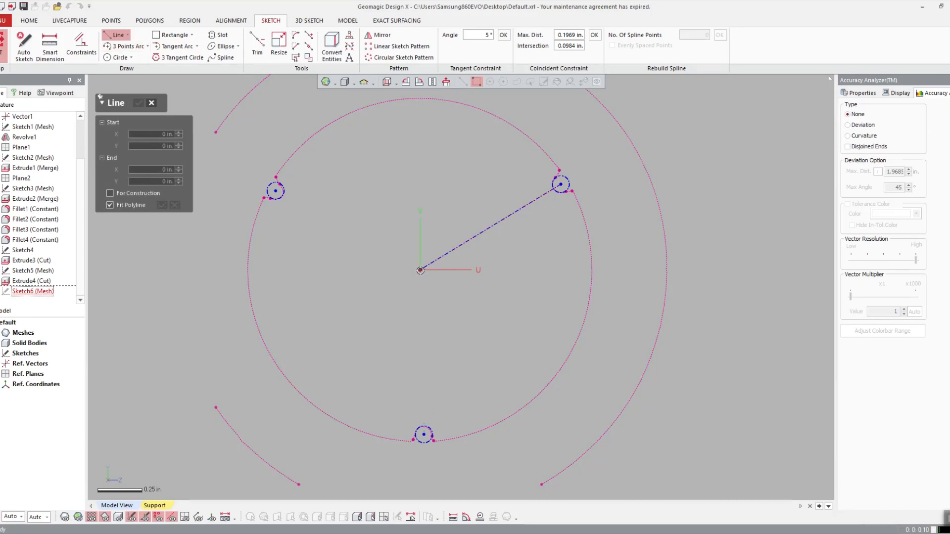
{"action": "left_click", "coordinate": [420, 271]}
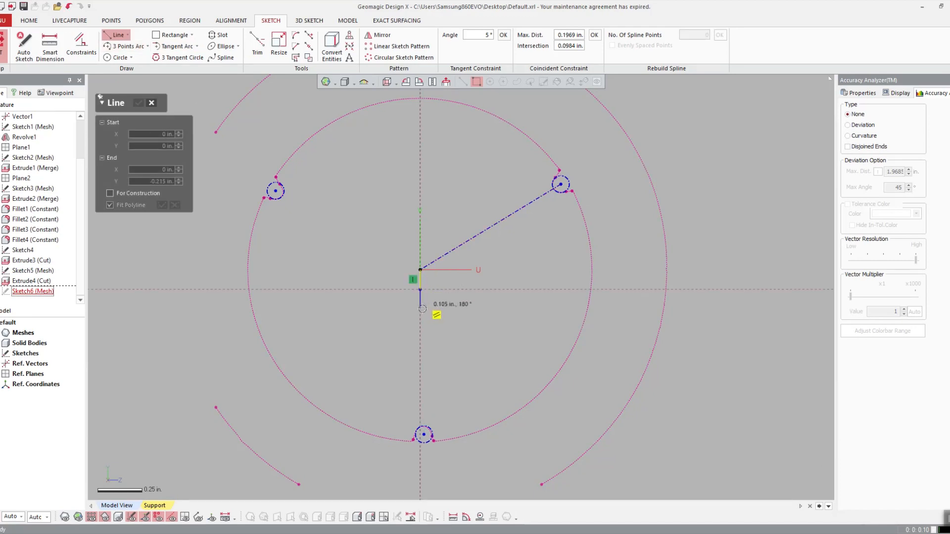
{"action": "left_click", "coordinate": [426, 436]}
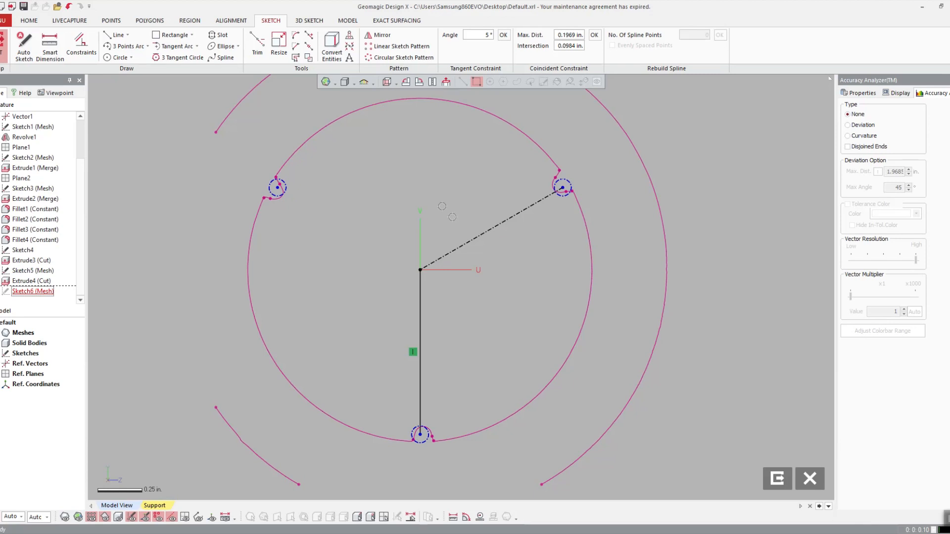
- Exit the mesh sketch of the rib circles and discard its geometry
{"action": "scroll", "coordinate": [459, 228], "scroll_direction": "down", "scroll_amount": 2}
{"action": "left_click", "coordinate": [810, 479]}
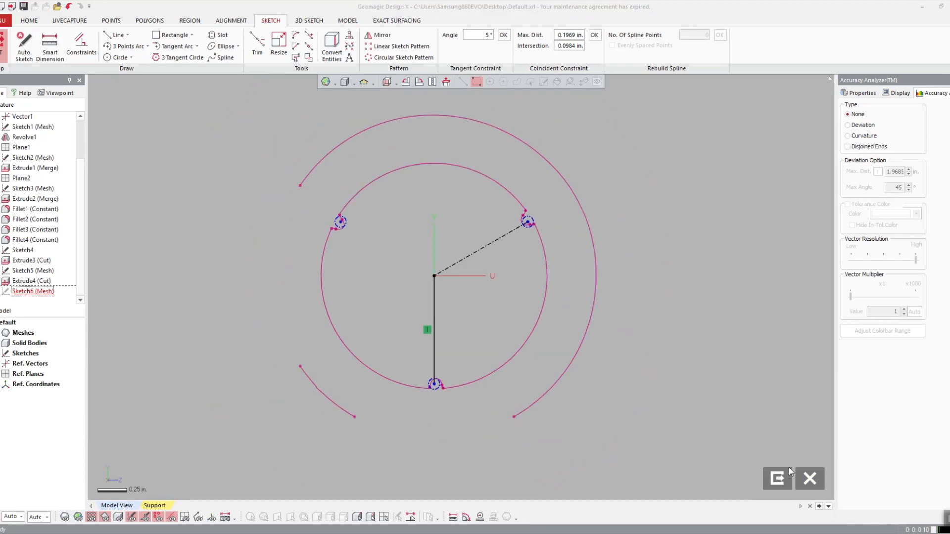
{"action": "left_click", "coordinate": [454, 291]}
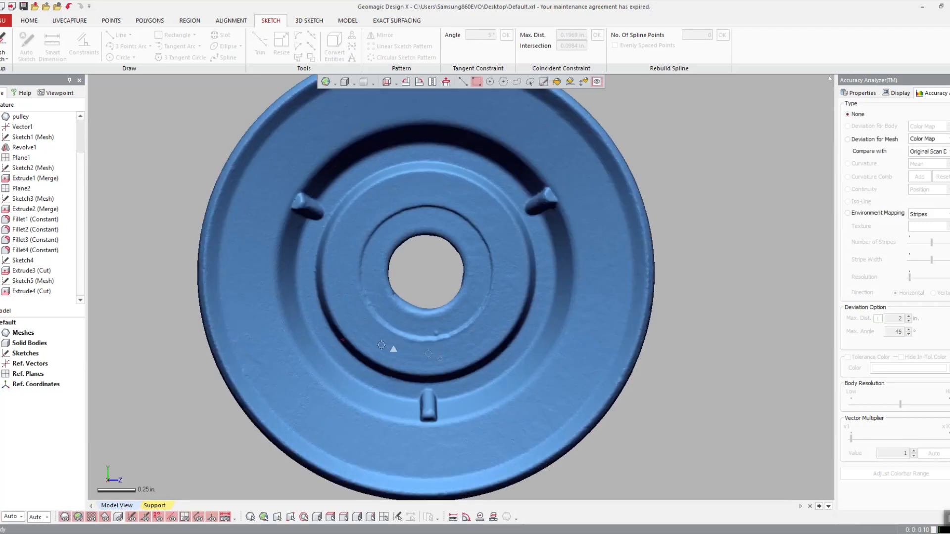
- Set up a mesh sketch on the Front plane at 0 in. offset, limiting the section to the area around the lower rib
{"action": "scroll", "coordinate": [83, 155], "scroll_direction": "up", "scroll_amount": 2}
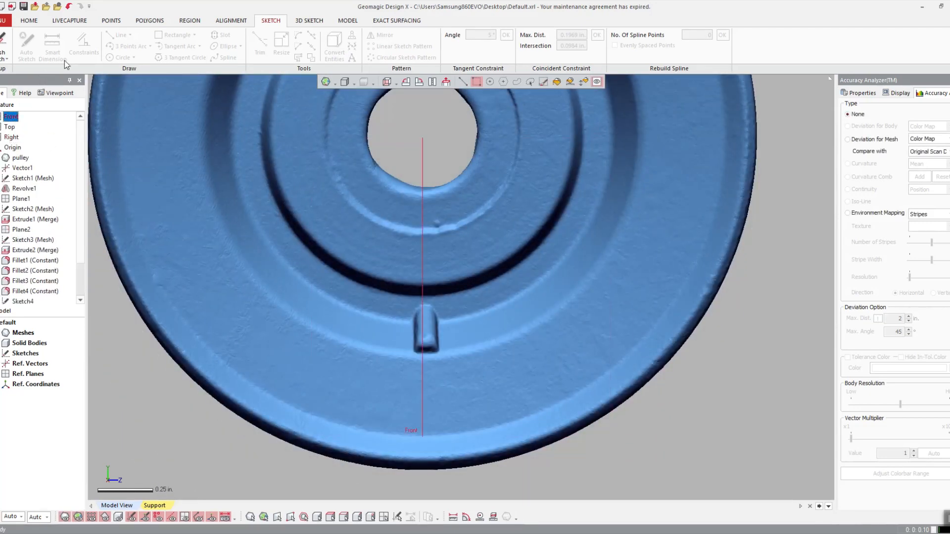
{"action": "left_click", "coordinate": [5, 44]}
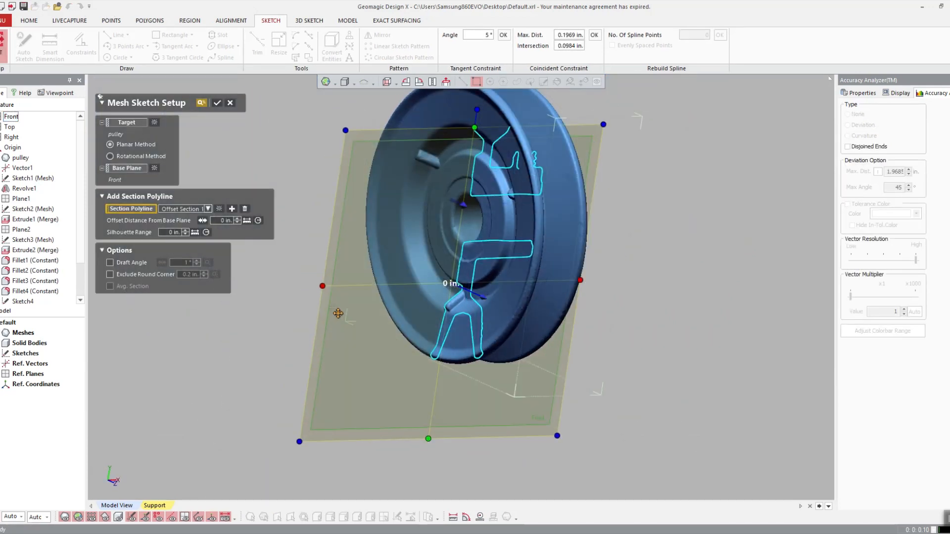
{"action": "left_click_drag", "start_coordinate": [338, 314], "coordinate": [482, 153]}
{"action": "left_click_drag", "start_coordinate": [530, 126], "coordinate": [458, 362]}
{"action": "left_click_drag", "start_coordinate": [429, 437], "coordinate": [449, 321]}
{"action": "key", "text": "Return"}
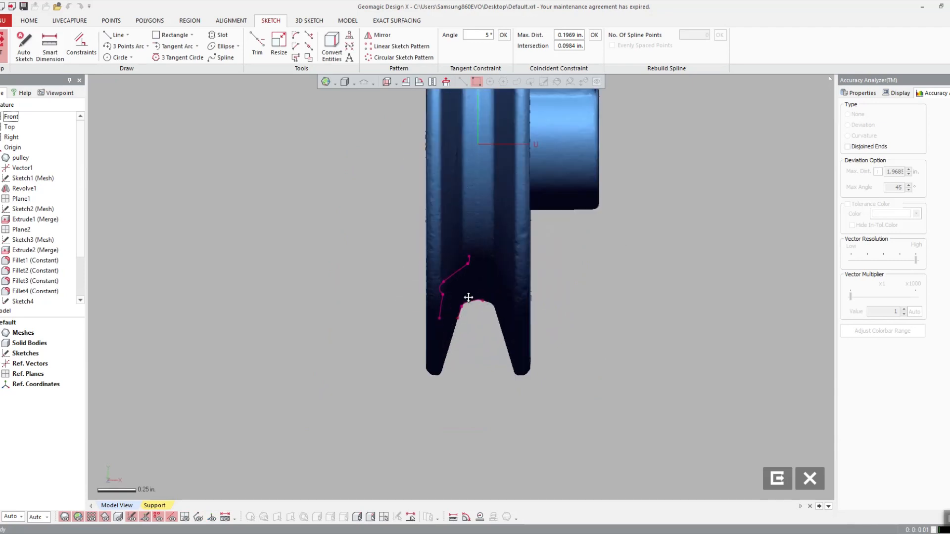
- Hide the mesh and fit a line to the sloped section of the rib's outline
{"action": "scroll", "coordinate": [468, 297], "scroll_direction": "up", "scroll_amount": 5}
{"action": "left_click", "coordinate": [65, 518]}
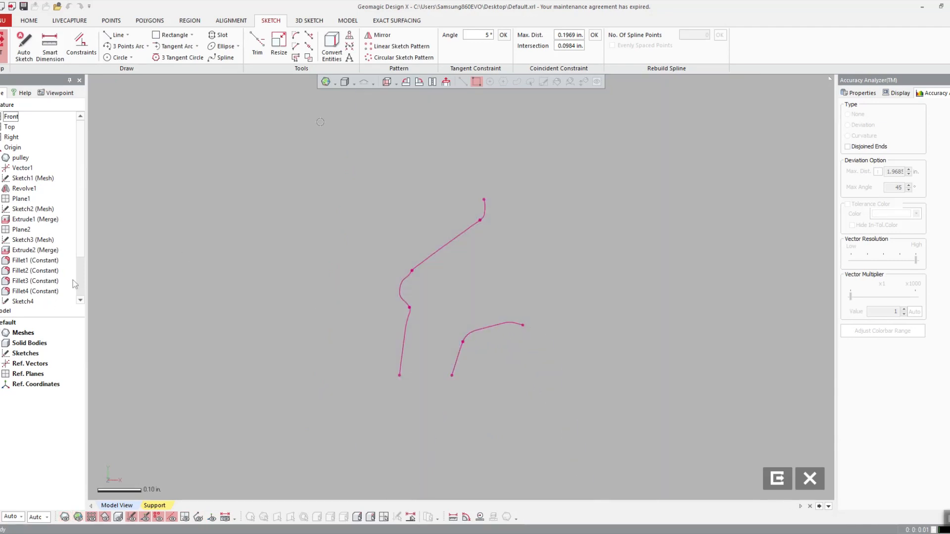
{"action": "left_click", "coordinate": [257, 47]}
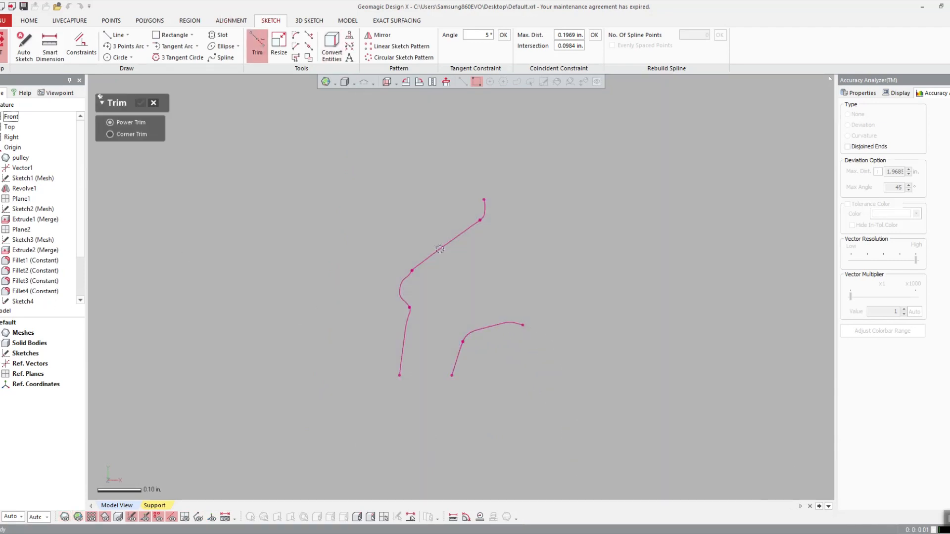
{"action": "key", "text": "l"}
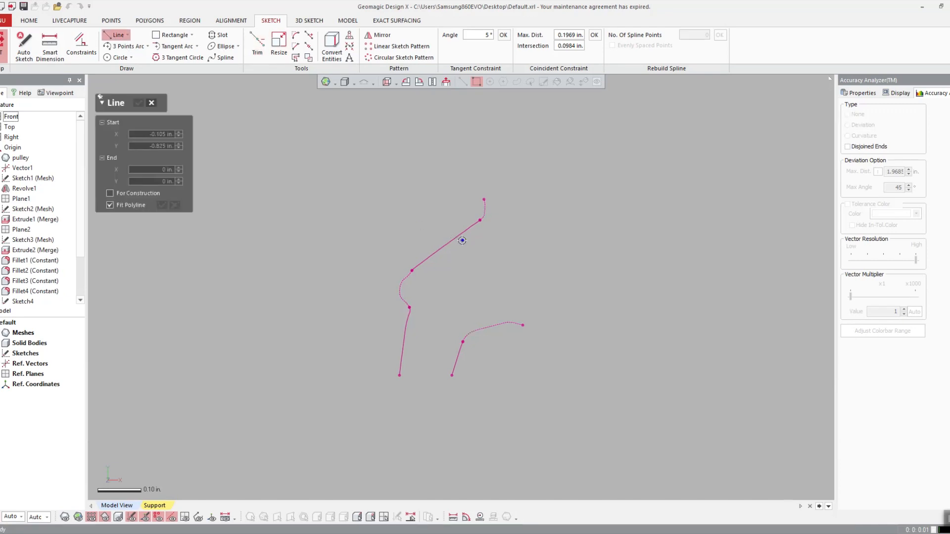
{"action": "left_click", "coordinate": [462, 240]}
- Dimension the angle between the sloped line and the sketch's horizontal axis and set it to 36°
{"action": "scroll", "coordinate": [494, 212], "scroll_direction": "down", "scroll_amount": 4}
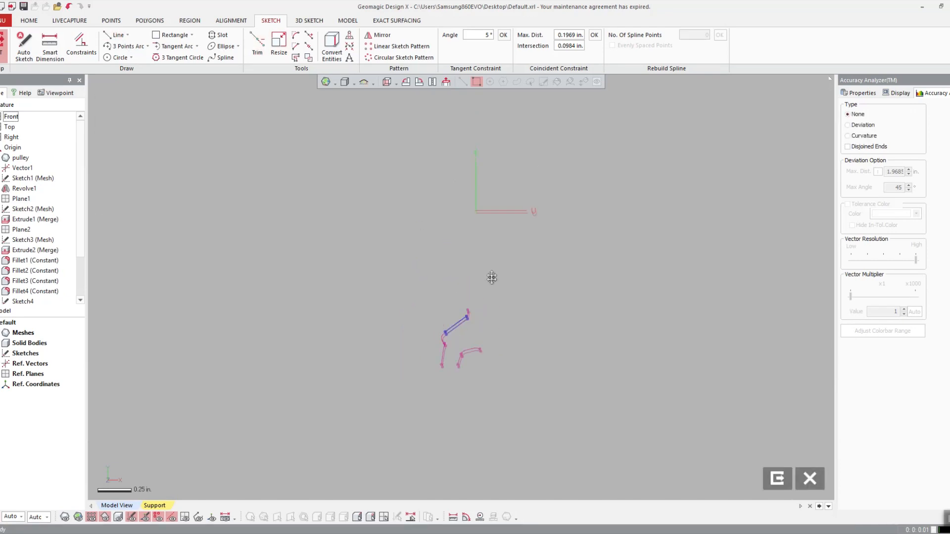
{"action": "left_click", "coordinate": [50, 47]}
{"action": "left_click", "coordinate": [522, 210]}
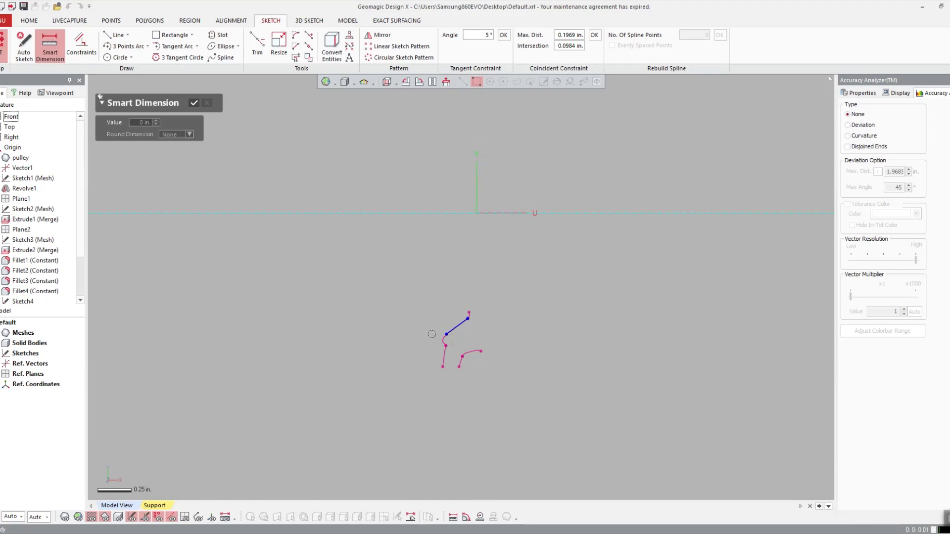
{"action": "left_click", "coordinate": [452, 325]}
{"action": "left_click", "coordinate": [385, 286]}
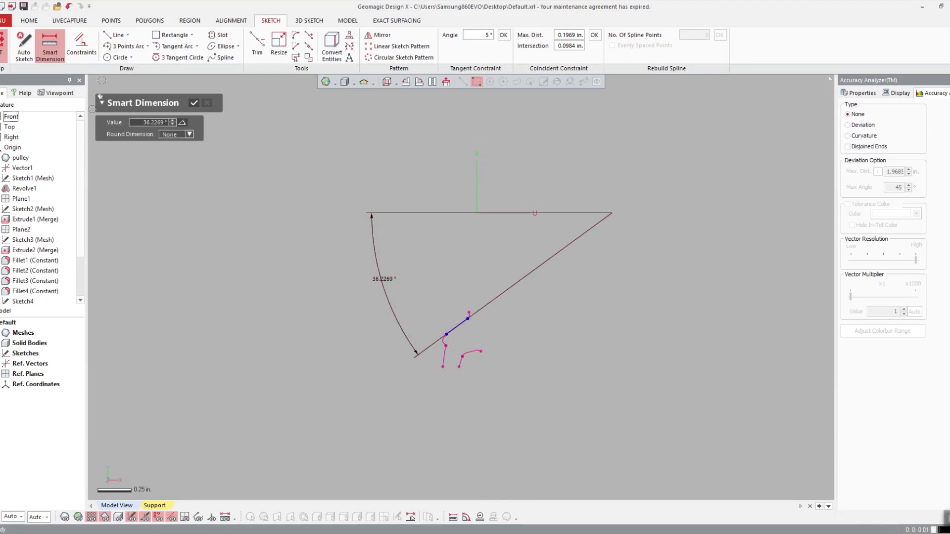
{"action": "left_click", "coordinate": [83, 44]}
{"action": "left_click", "coordinate": [82, 43]}
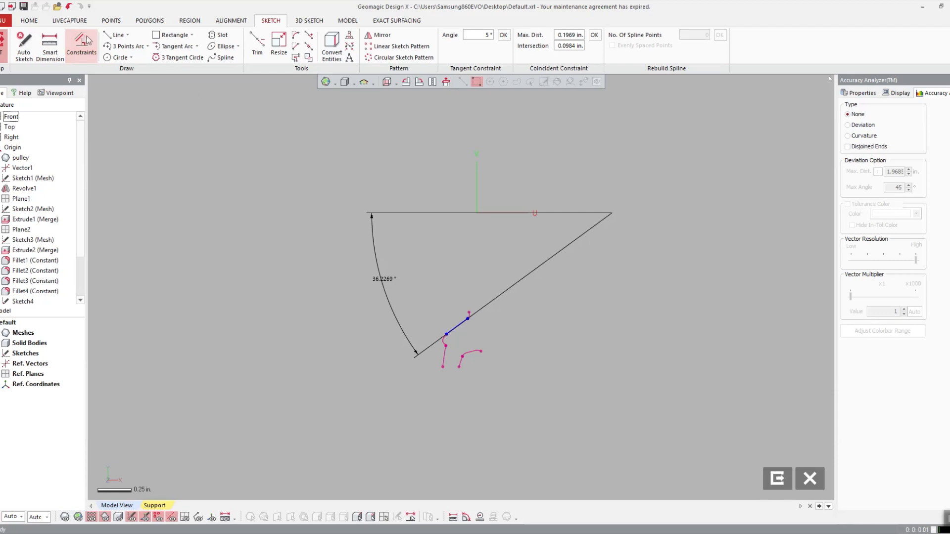
{"action": "double_click", "coordinate": [386, 280]}
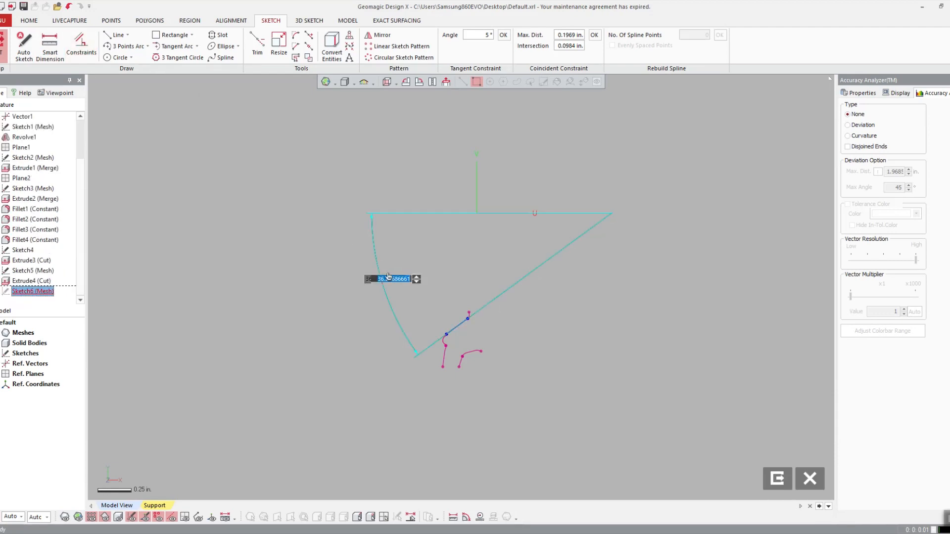
{"action": "type", "text": "36"}
{"action": "key", "text": "Return"}
- Make the sloped rib line construction geometry and delete its angle dimension
{"action": "scroll", "coordinate": [452, 309], "scroll_direction": "up", "scroll_amount": 5}
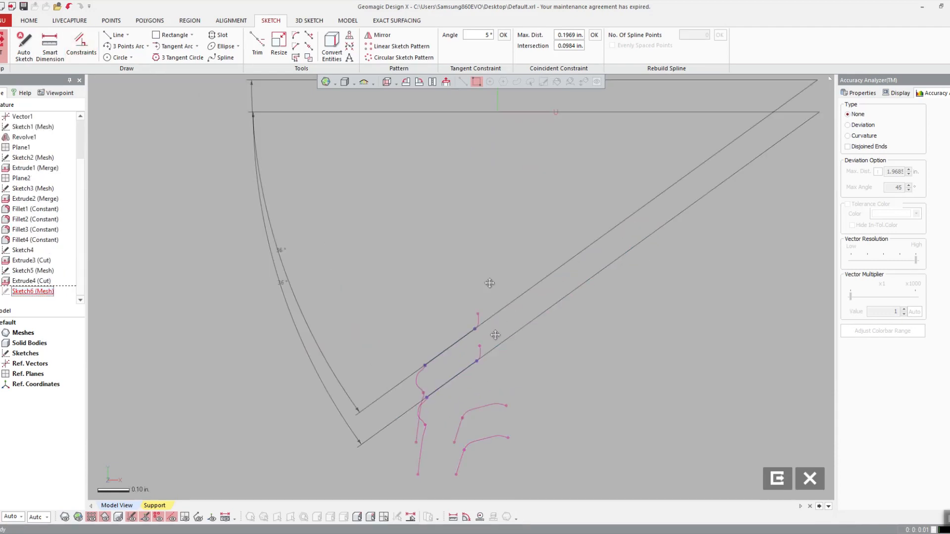
{"action": "double_click", "coordinate": [452, 309]}
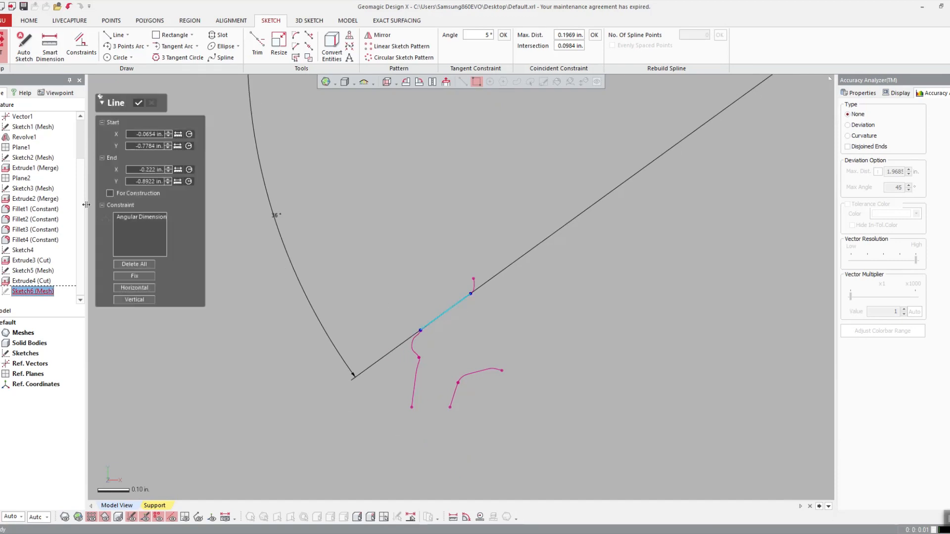
{"action": "left_click", "coordinate": [352, 209]}
{"action": "left_click", "coordinate": [273, 224]}
{"action": "key", "text": "Delete"}
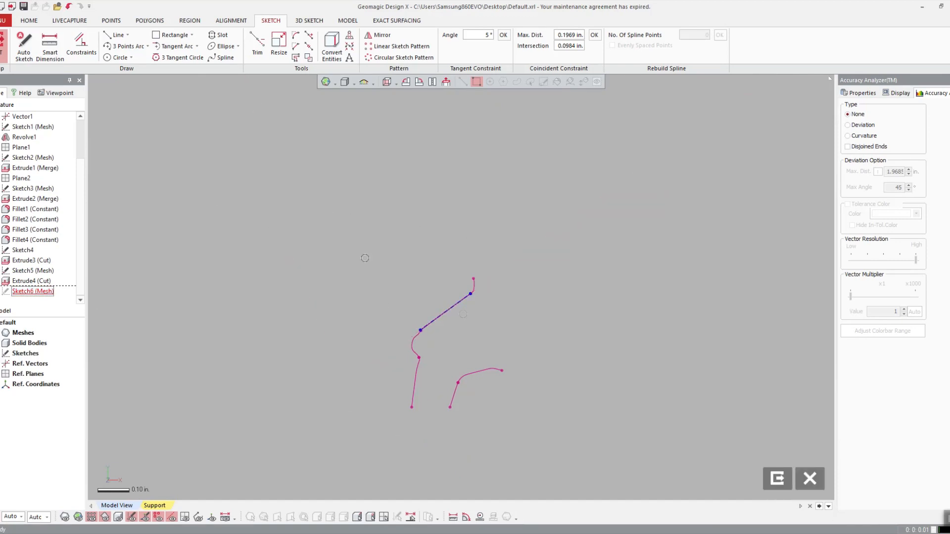
- Fix the sloped construction line and extend its lower end past the rib outline, checking it against the mesh
{"action": "double_click", "coordinate": [457, 306]}
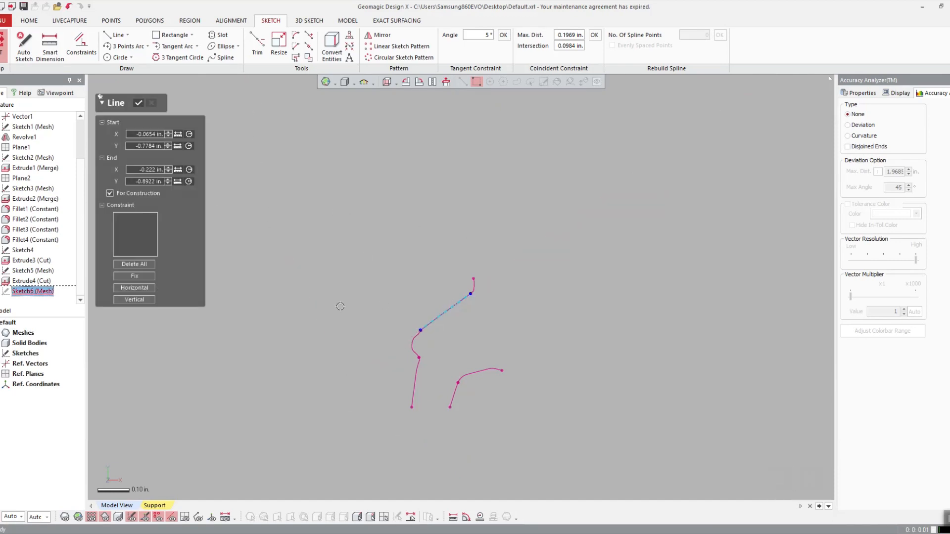
{"action": "left_click", "coordinate": [136, 279]}
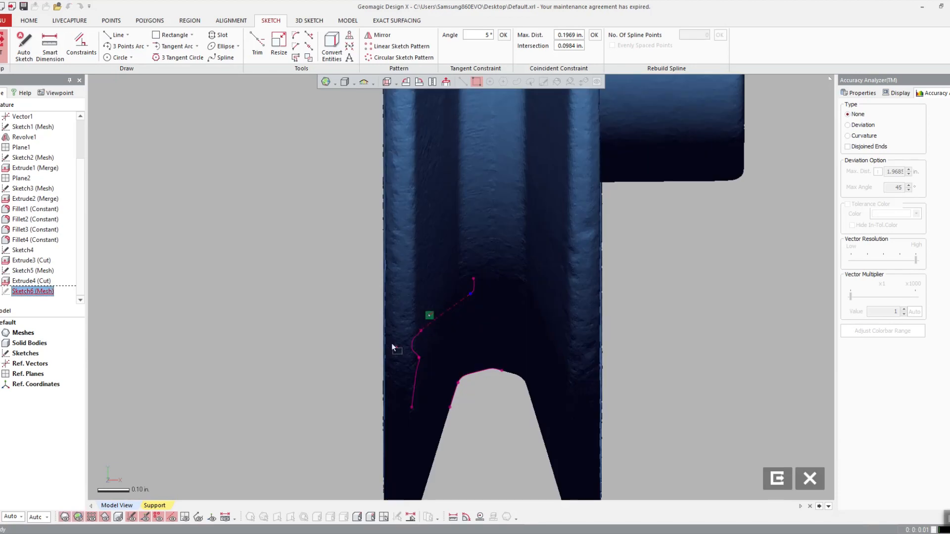
{"action": "right_click_drag", "start_coordinate": [432, 304], "coordinate": [602, 310]}
{"action": "scroll", "coordinate": [396, 319], "scroll_direction": "up", "scroll_amount": 6}
{"action": "mouse_move", "coordinate": [398, 326]}
{"action": "right_mouse_down", "text": "ctrl"}
{"action": "mouse_move", "coordinate": [455, 291]}
{"action": "mouse_move", "coordinate": [473, 246]}
{"action": "right_mouse_up", "text": "ctrl"}
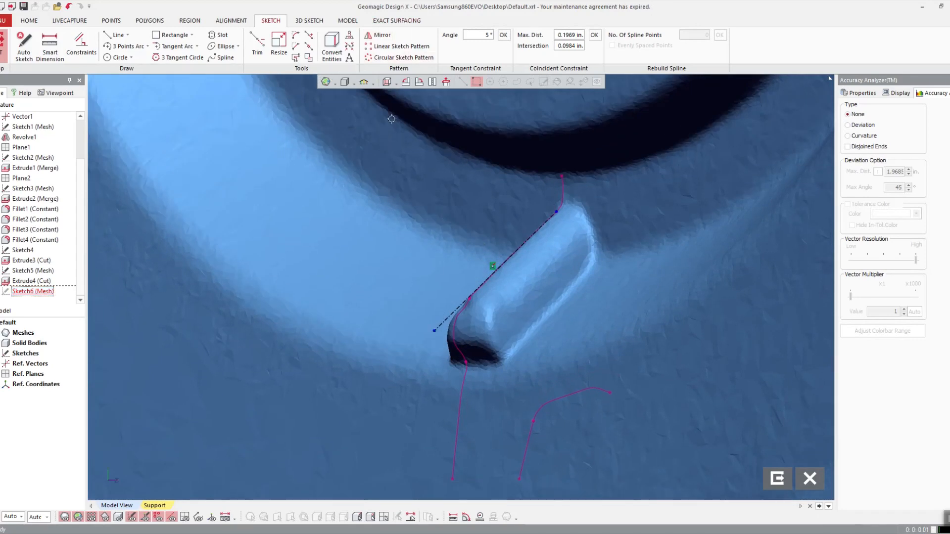
{"action": "left_click", "coordinate": [1, 333]}
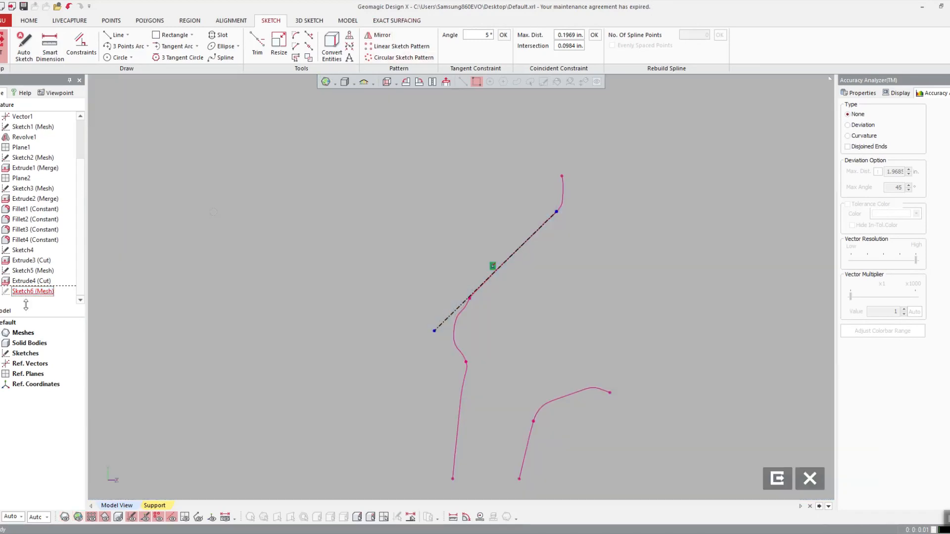
{"action": "left_click", "coordinate": [447, 82]}
- Draw a construction line perpendicular to the sloped line from its lower end, aligned with the rib's end outline
{"action": "left_click", "coordinate": [116, 35]}
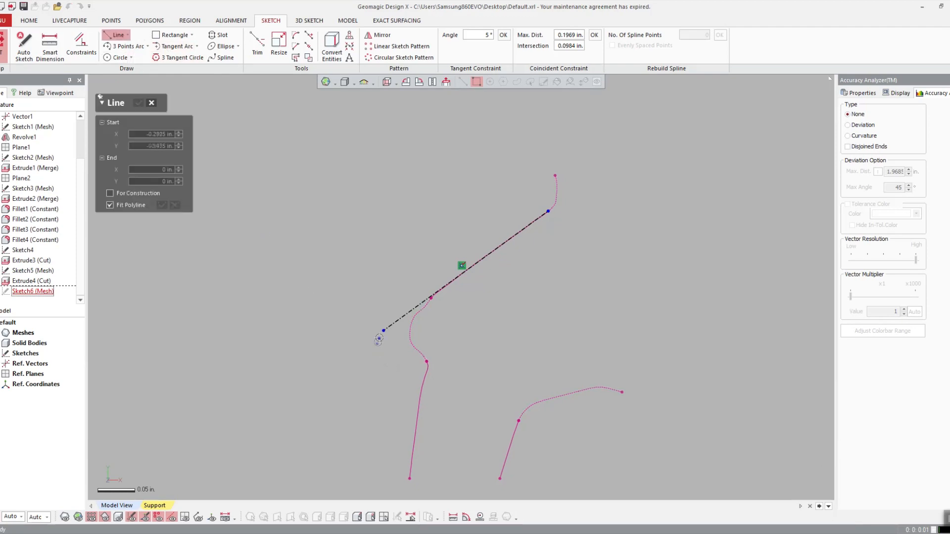
{"action": "left_click", "coordinate": [430, 421]}
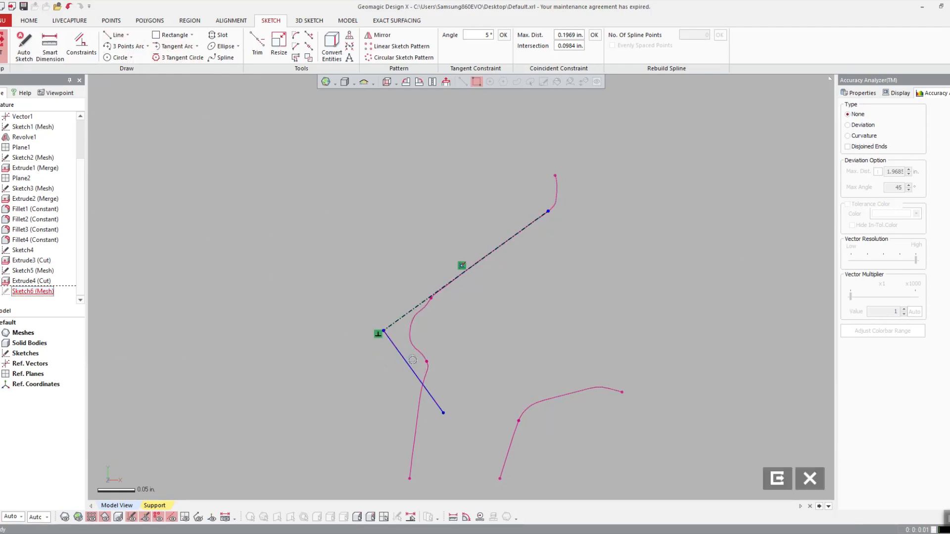
{"action": "left_click_drag", "start_coordinate": [414, 356], "coordinate": [412, 352]}
{"action": "double_click", "coordinate": [412, 343]}
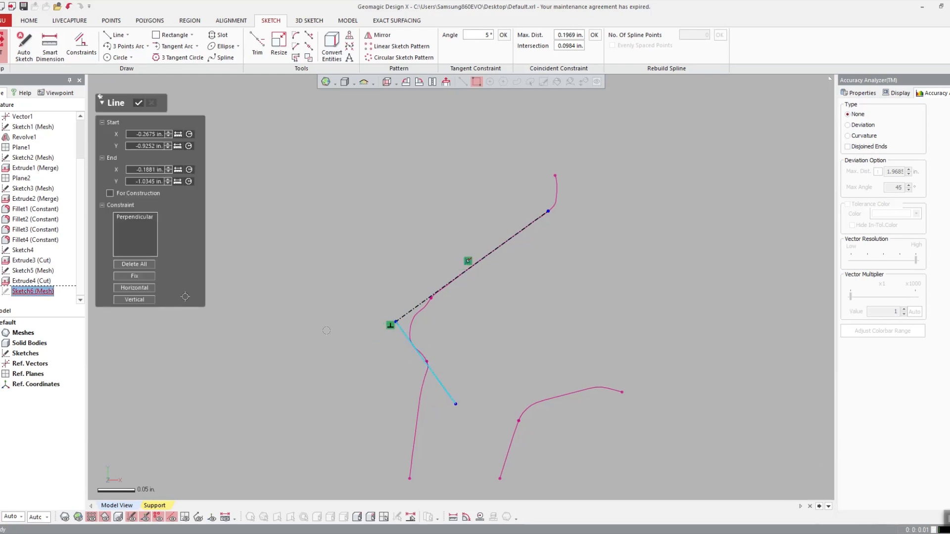
{"action": "left_click", "coordinate": [121, 198]}
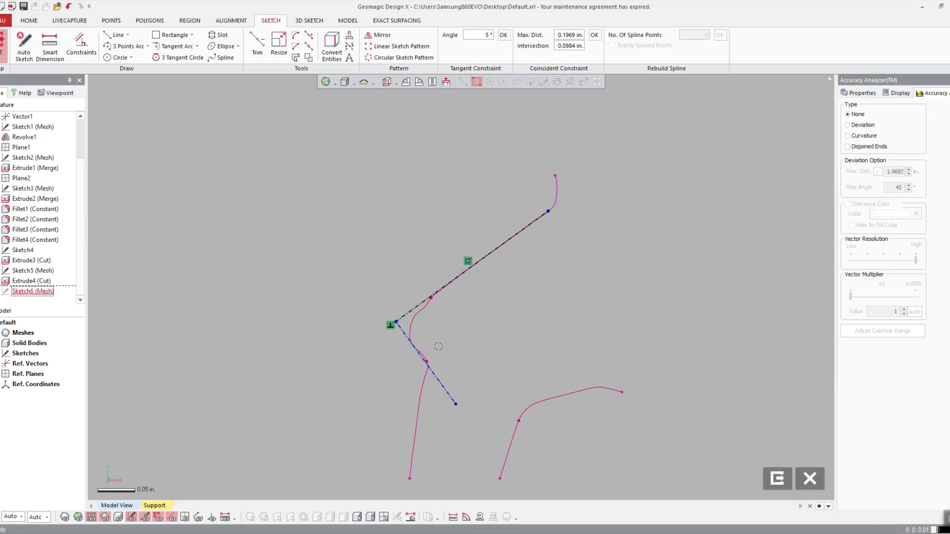
- Fix the perpendicular construction line and finish the sketch
{"action": "double_click", "coordinate": [413, 343]}
{"action": "left_click", "coordinate": [125, 277]}
{"action": "left_click", "coordinate": [240, 287]}
{"action": "left_click", "coordinate": [785, 474]}
- Add a reference plane through the corner point of the two construction lines, normal to the sloped line, using Pick Point & Normal Axis
{"action": "left_click", "coordinate": [444, 367]}
{"action": "left_click", "coordinate": [396, 322]}
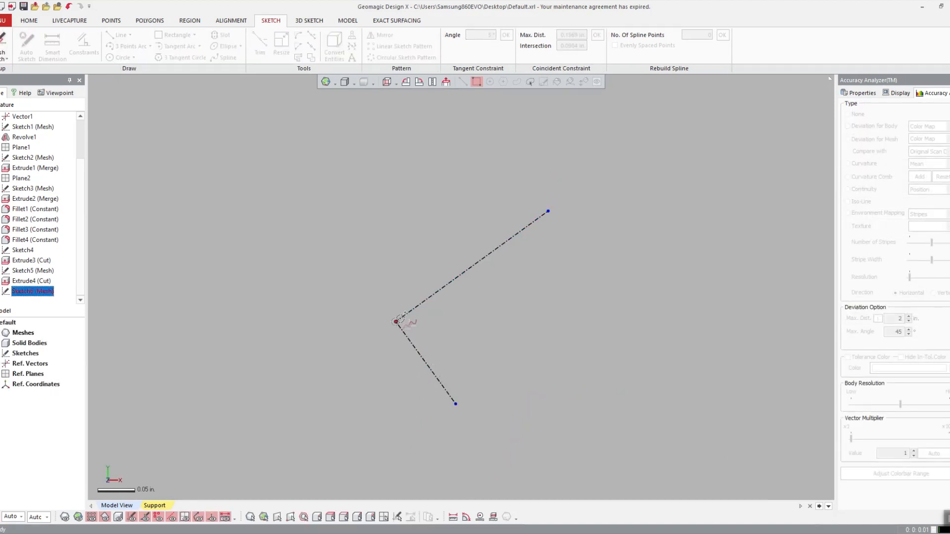
{"action": "left_click", "coordinate": [341, 21]}
{"action": "left_click", "coordinate": [295, 42]}
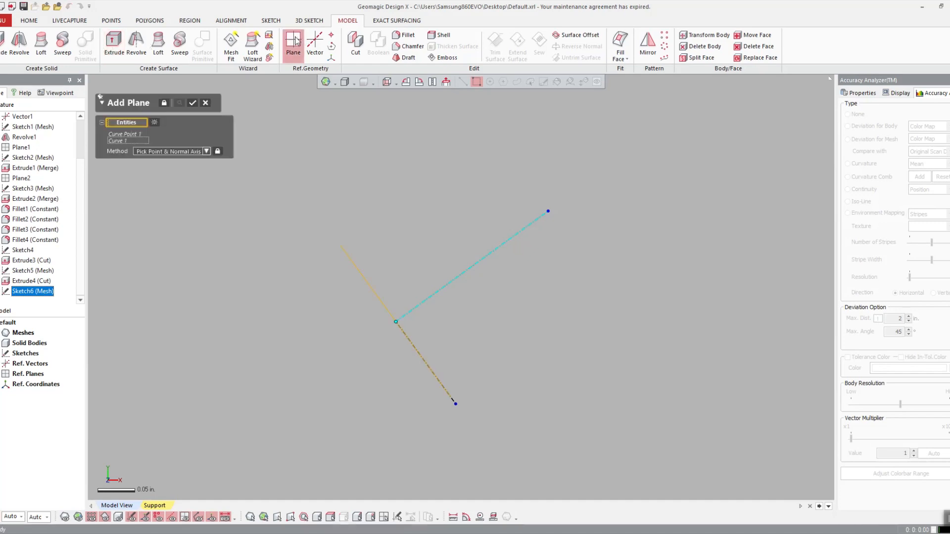
{"action": "key", "text": "Return"}
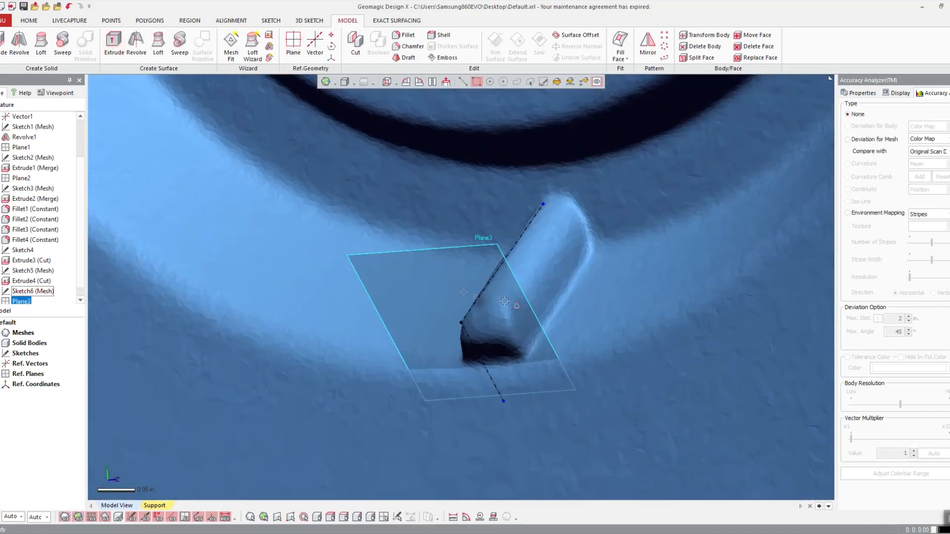
- Start a mesh sketch on the new angled plane, offsetting the section so it cuts through the rib
{"action": "right_click_drag", "start_coordinate": [505, 301], "coordinate": [477, 232]}
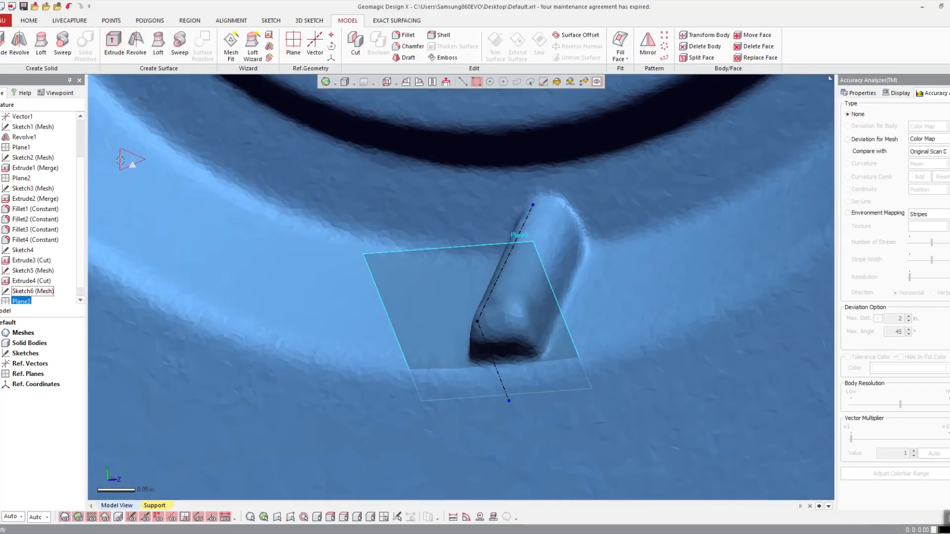
{"action": "left_click", "coordinate": [271, 20]}
{"action": "left_click", "coordinate": [5, 42]}
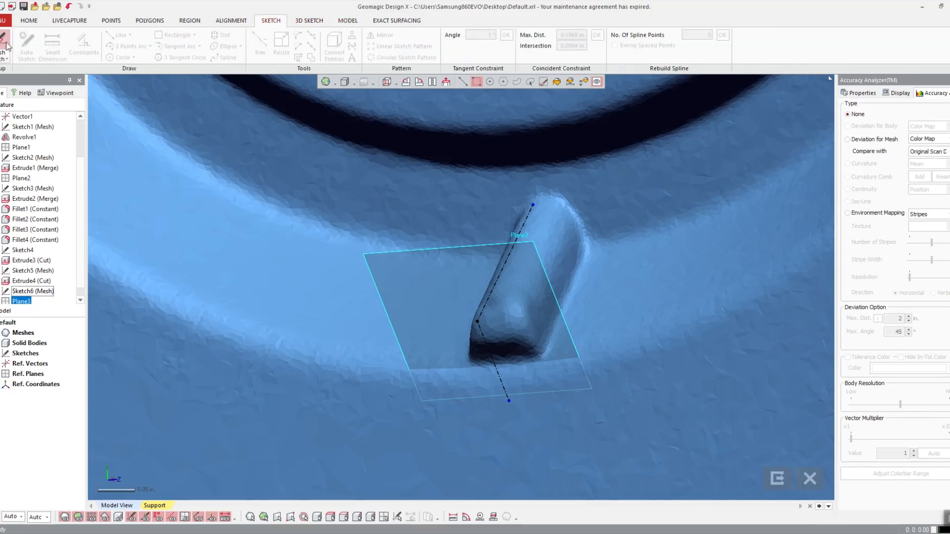
{"action": "left_click_drag", "start_coordinate": [439, 353], "coordinate": [452, 320]}
{"action": "key", "text": "Return"}
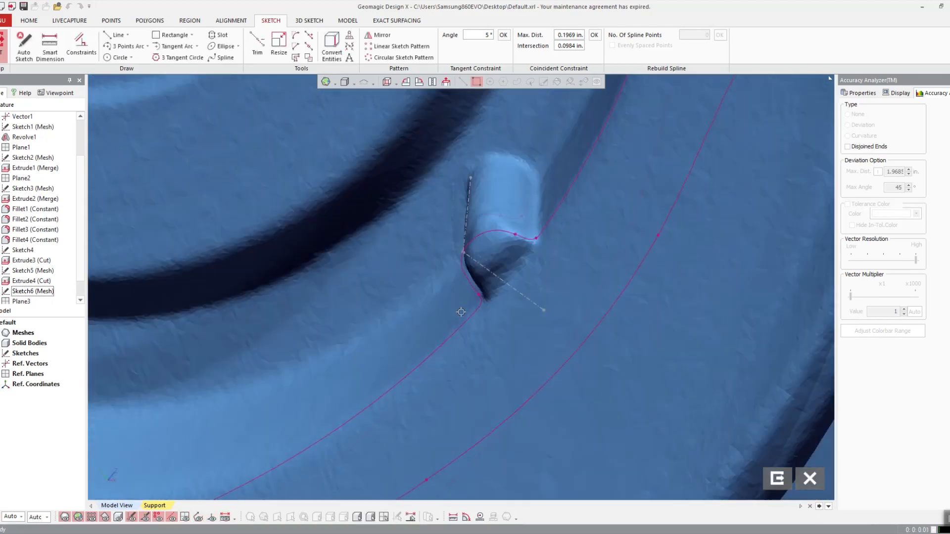
- Fit a 3 Points Arc to the rounded rib portion of the mesh section
{"action": "scroll", "coordinate": [501, 274], "scroll_direction": "up", "scroll_amount": 3}
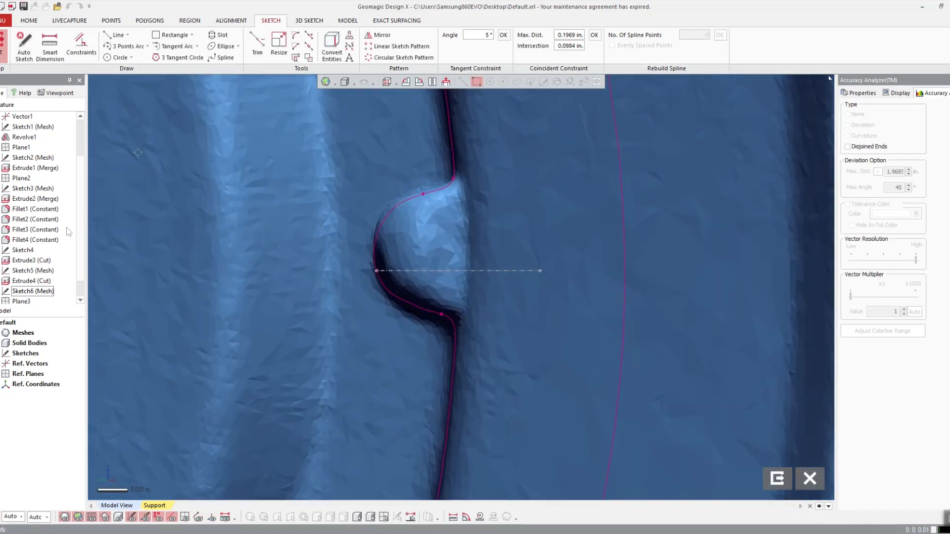
{"action": "left_click", "coordinate": [123, 48]}
{"action": "left_click", "coordinate": [127, 48]}
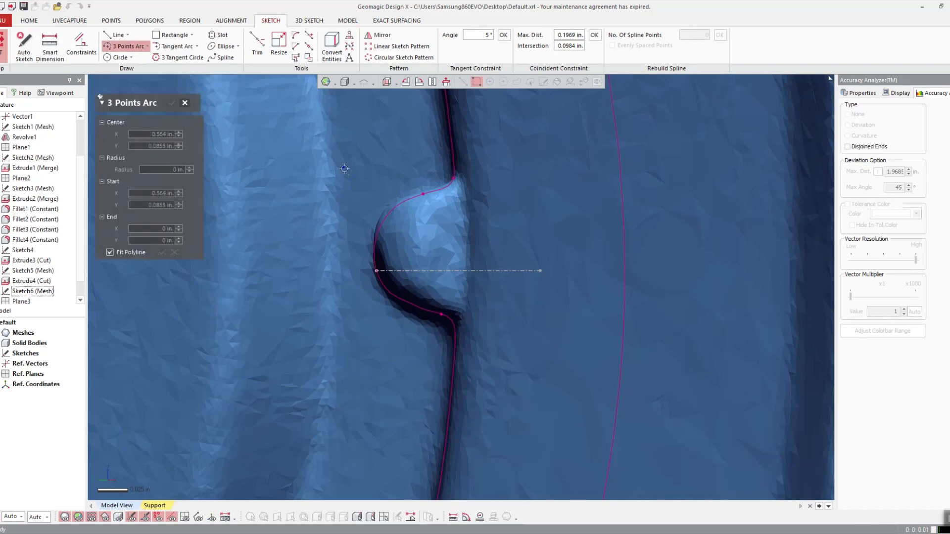
{"action": "left_click", "coordinate": [389, 207]}
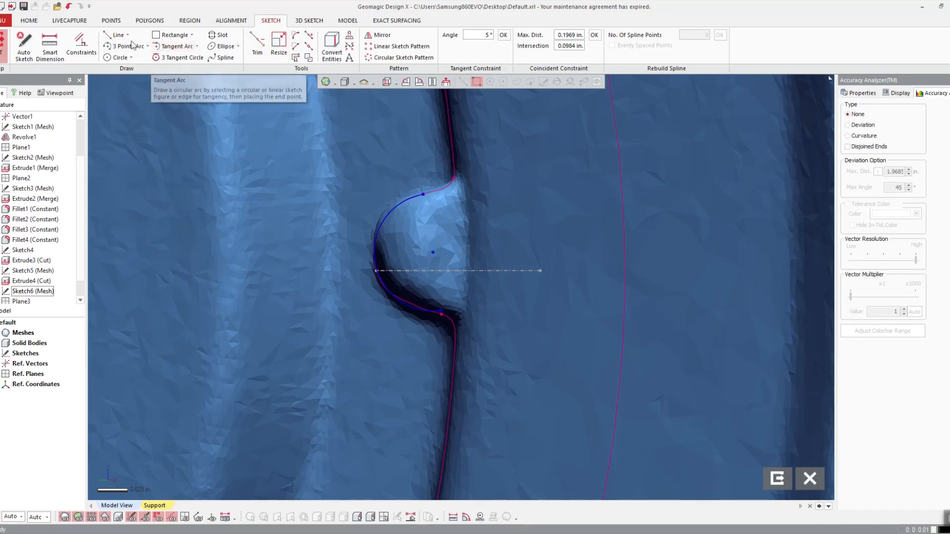
- Dimension the arc's radius, trying 0.05 in, and set it to 0.049 in
{"action": "left_click", "coordinate": [52, 48]}
{"action": "left_click", "coordinate": [377, 233]}
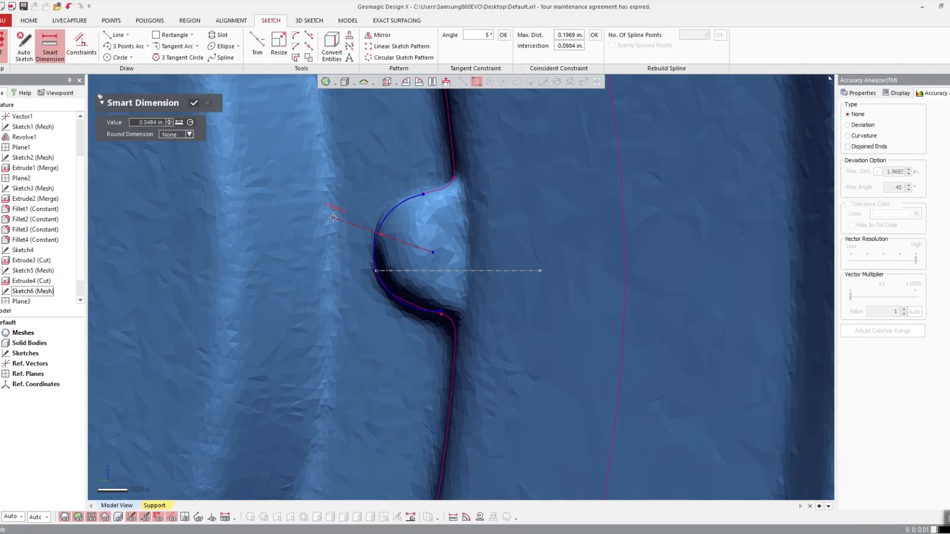
{"action": "left_click", "coordinate": [340, 212]}
{"action": "type", "text": "0.05"}
{"action": "key", "text": "Return"}
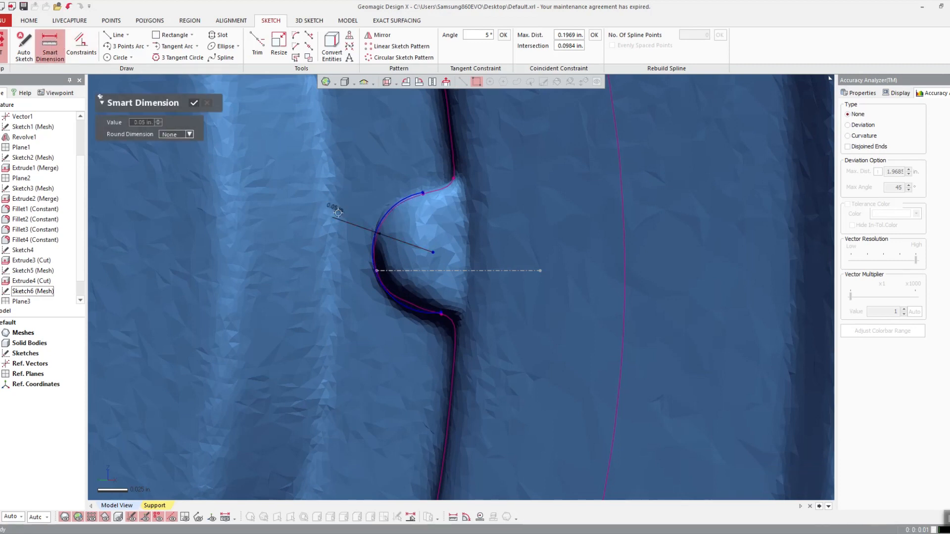
{"action": "key", "text": "Escape"}
{"action": "left_click", "coordinate": [330, 214]}
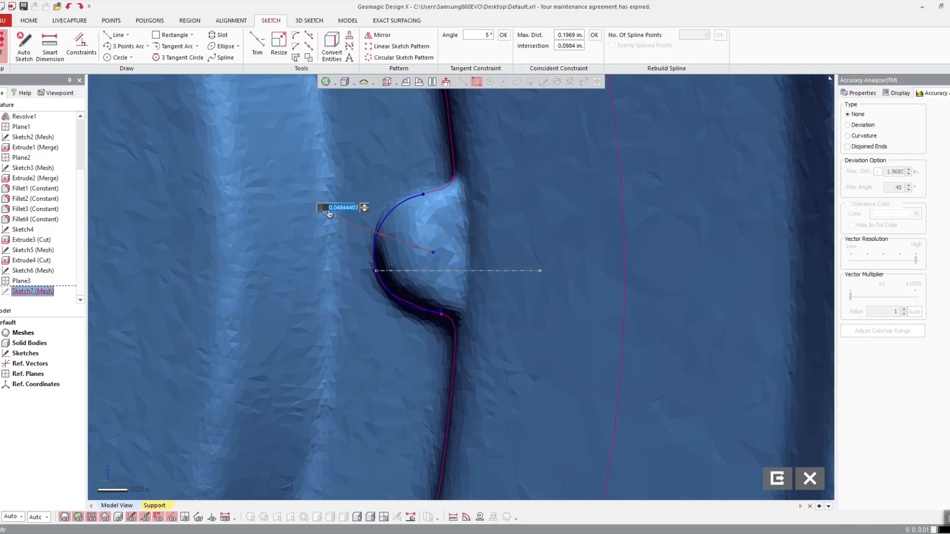
{"action": "type", "text": ".049"}
{"action": "key", "text": "Return"}
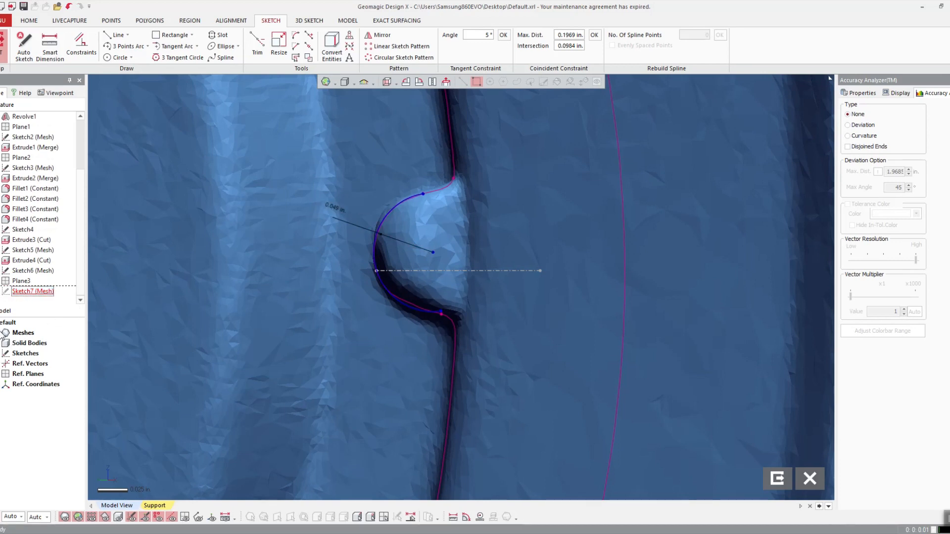
- Hide the mesh and move the arc's centre onto the horizontal reference line from the previous sketch
{"action": "left_click", "coordinate": [1, 338]}
{"action": "scroll", "coordinate": [579, 227], "scroll_direction": "up", "scroll_amount": 4}
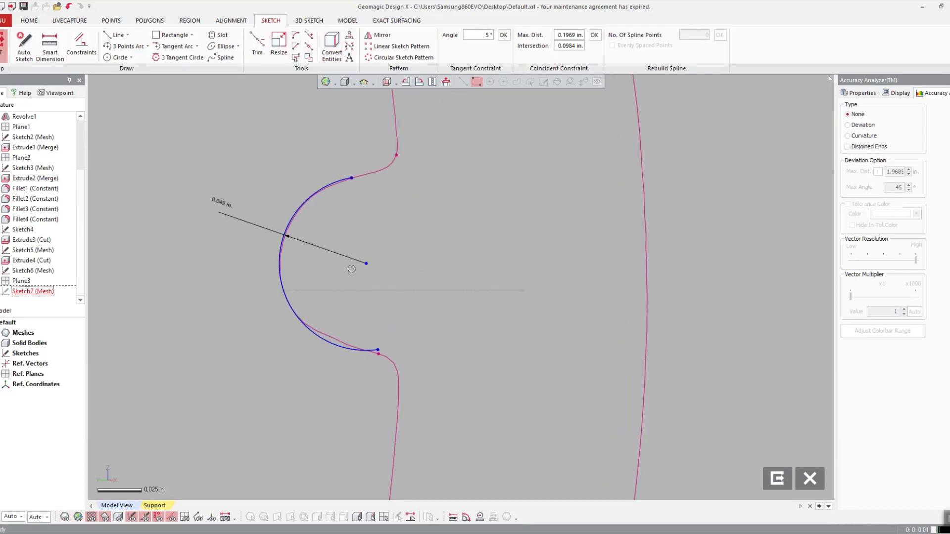
{"action": "left_click_drag", "start_coordinate": [363, 266], "coordinate": [369, 291]}
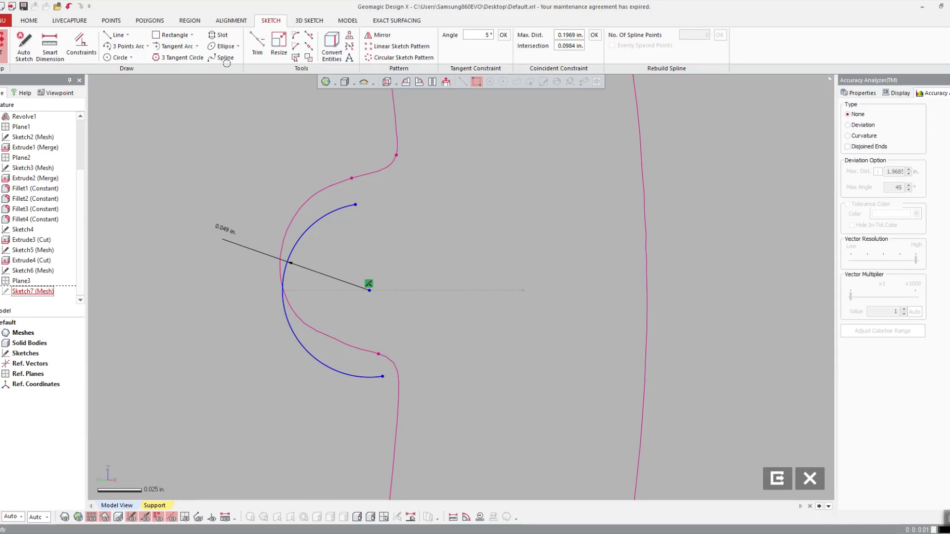
- Apply a Pierce constraint between the arc's upper endpoint and the previous sketch's sloped line, and shorten the arc at its free lower end
{"action": "left_click", "coordinate": [357, 206]}
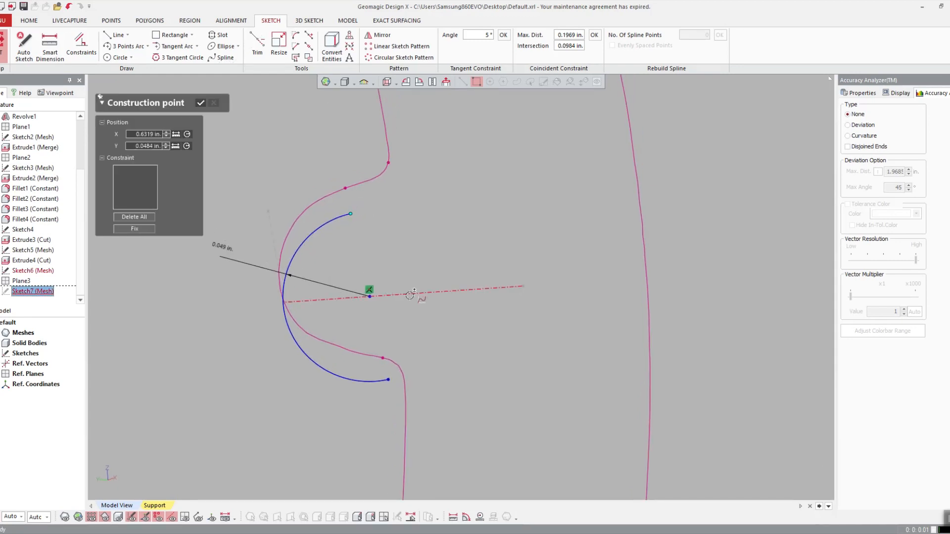
{"action": "left_click", "coordinate": [277, 218], "text": "shift"}
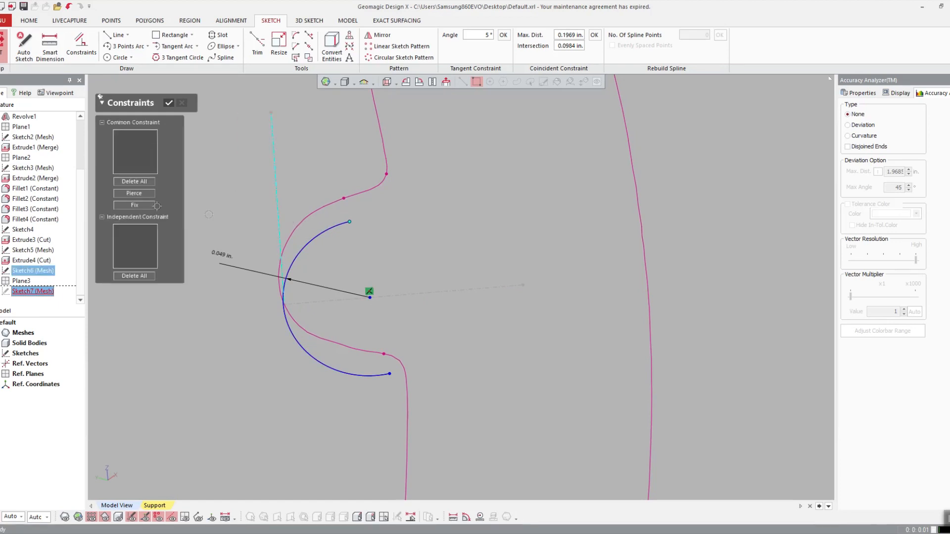
{"action": "left_click", "coordinate": [143, 196]}
{"action": "left_click", "coordinate": [307, 130]}
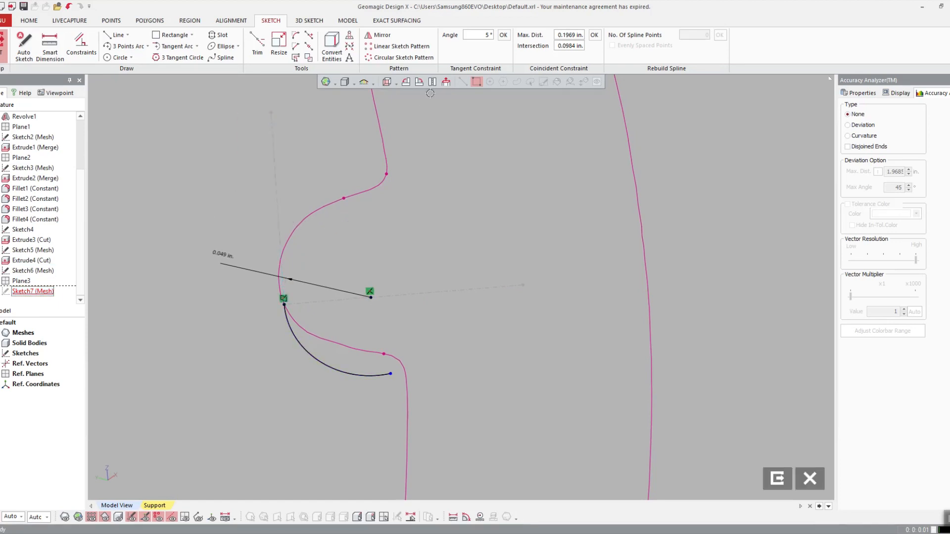
{"action": "left_click", "coordinate": [445, 83]}
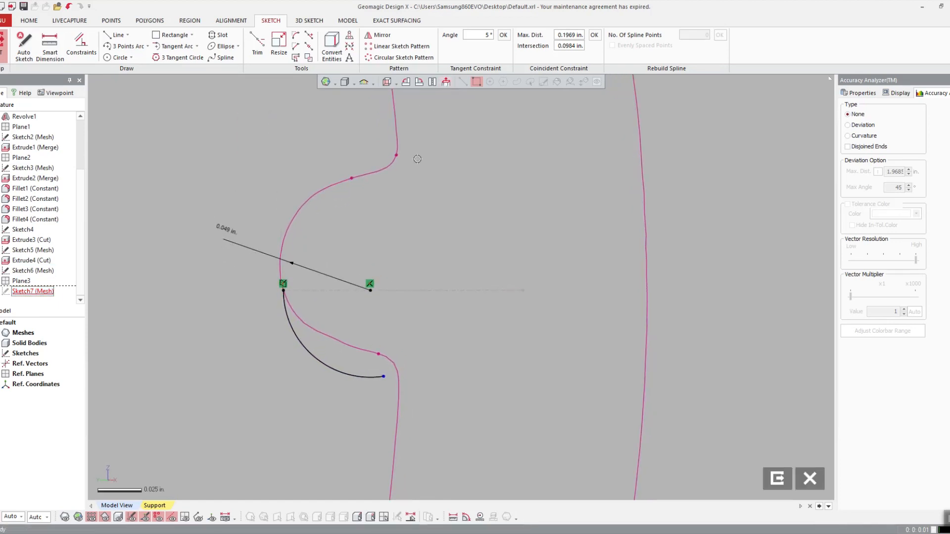
{"action": "left_click_drag", "start_coordinate": [389, 374], "coordinate": [307, 376]}
- Draw a horizontal construction line about 0.16 in long from the arc's start, with a perpendicular line about 0.038 in long down from its far end
{"action": "left_click", "coordinate": [119, 35]}
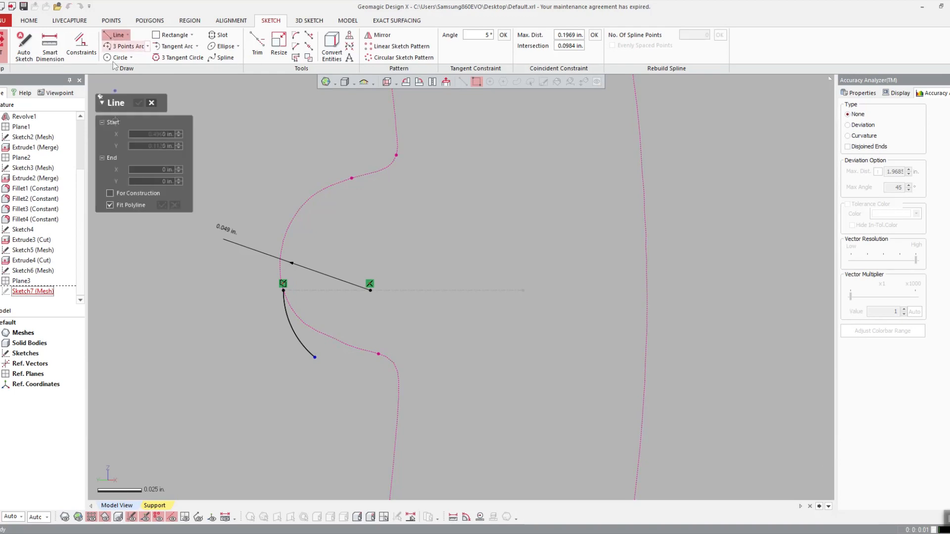
{"action": "left_click", "coordinate": [283, 292]}
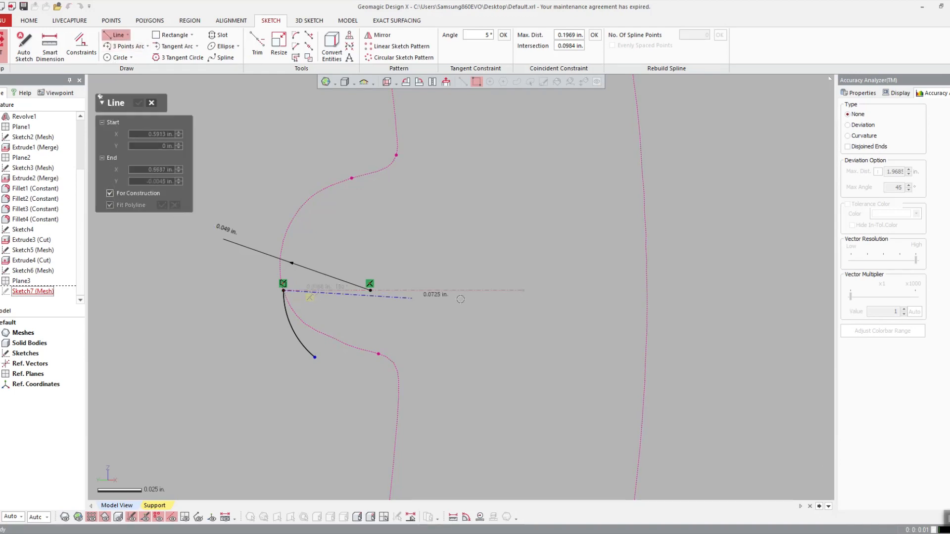
{"action": "left_click", "coordinate": [564, 291]}
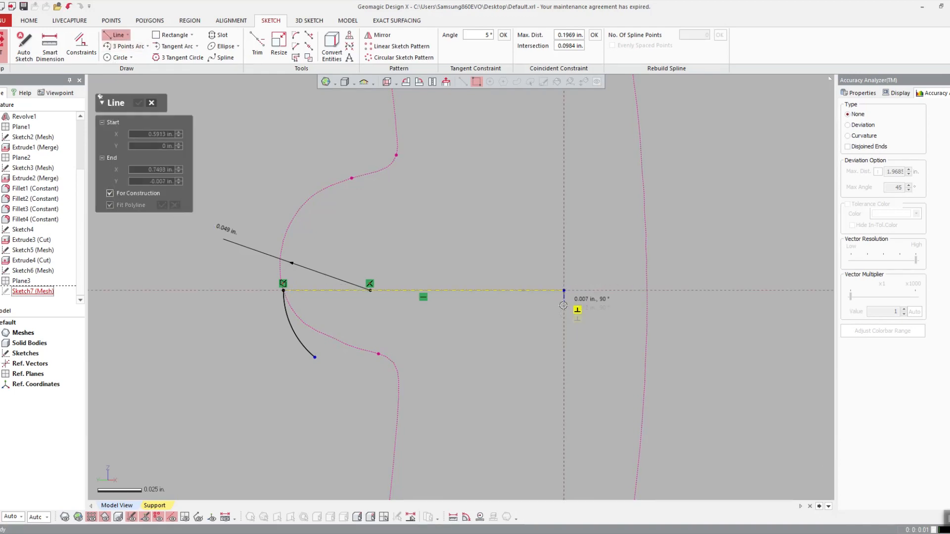
{"action": "left_click", "coordinate": [566, 358]}
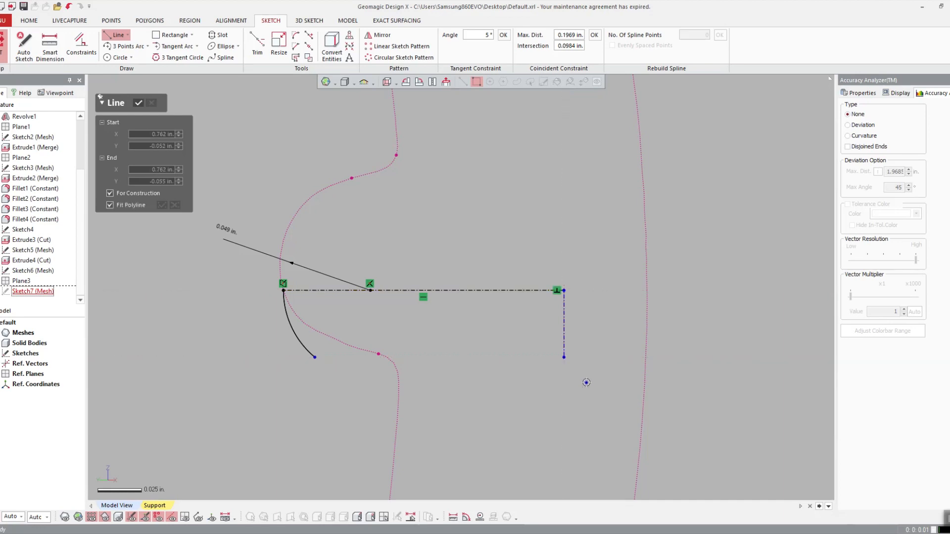
{"action": "key", "text": "Escape"}
- Turn the vertical construction line into regular geometry and lengthen it downward
{"action": "left_click", "coordinate": [565, 333]}
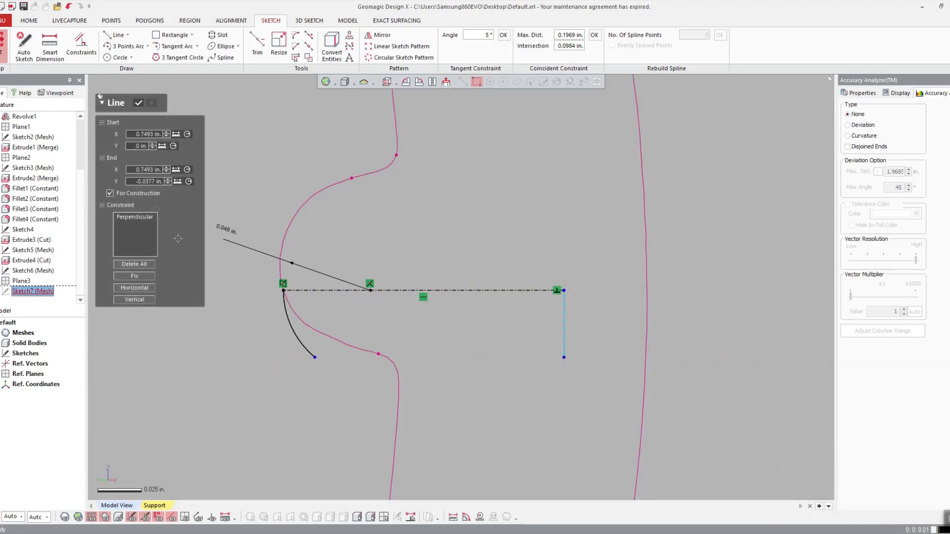
{"action": "left_click", "coordinate": [146, 196]}
{"action": "left_click", "coordinate": [602, 370]}
{"action": "left_click_drag", "start_coordinate": [564, 358], "coordinate": [566, 396]}
{"action": "left_click", "coordinate": [413, 372]}
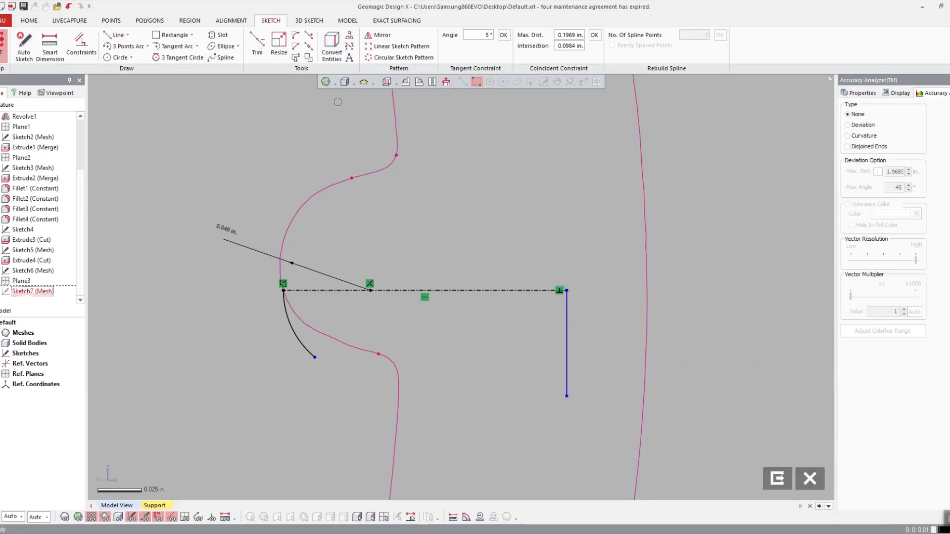
- Draw a line from the arc's lower end to the vertical line's lower end and make it tangent to the arc
{"action": "left_click", "coordinate": [115, 35]}
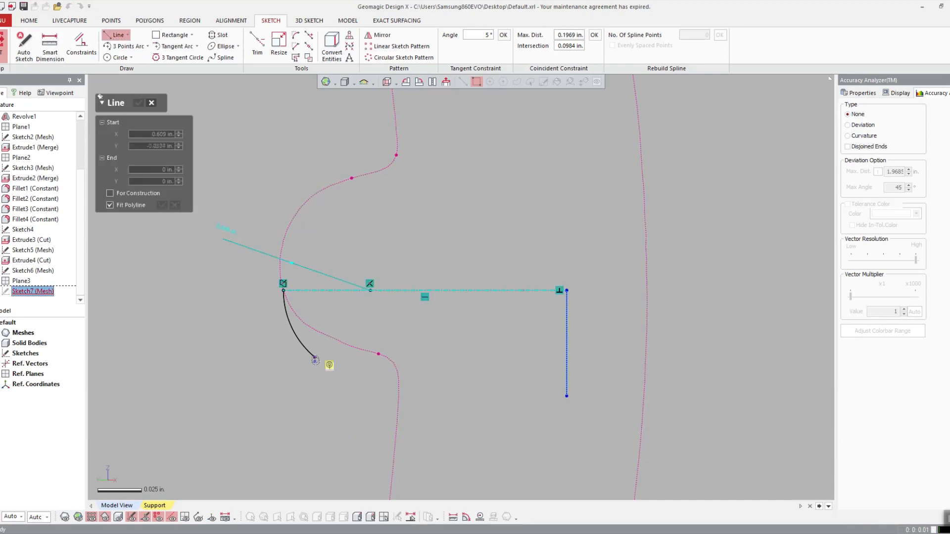
{"action": "left_click", "coordinate": [315, 357]}
{"action": "left_click", "coordinate": [566, 396]}
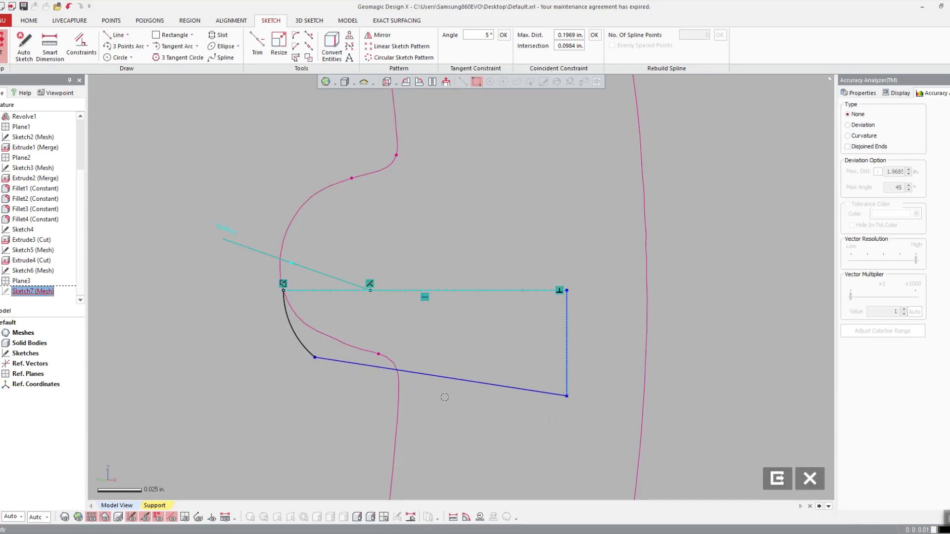
{"action": "double_click", "coordinate": [332, 361]}
{"action": "left_click", "coordinate": [300, 340], "text": "shift"}
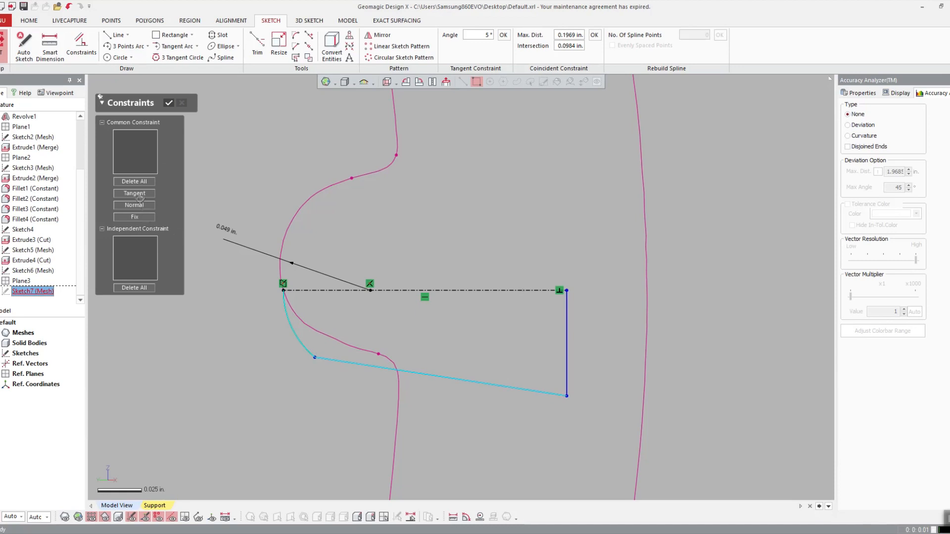
{"action": "left_click", "coordinate": [136, 194]}
{"action": "key", "text": "Escape"}
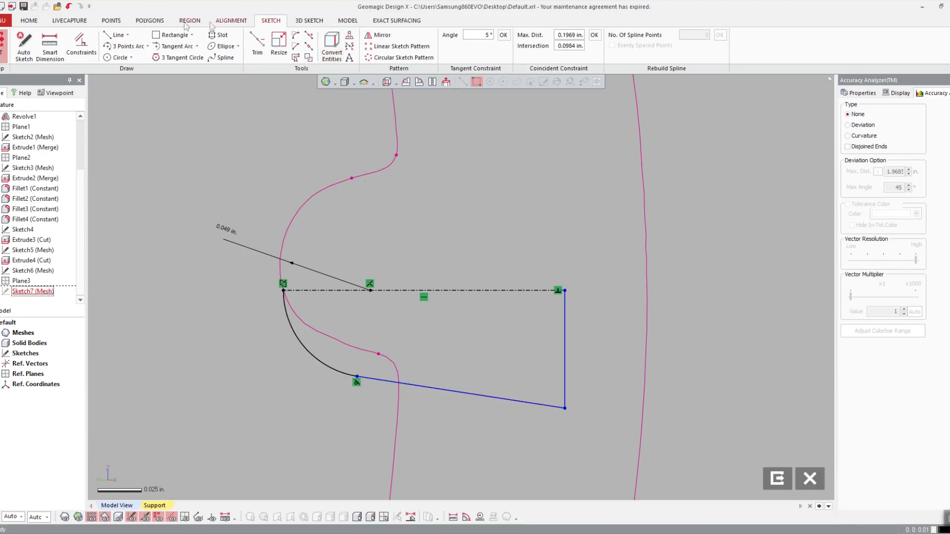
- Measure the upper rib flank's angle to the horizontal construction line using a temporary fitted line, and remove that line
{"action": "left_click", "coordinate": [115, 34]}
{"action": "left_click_drag", "start_coordinate": [373, 140], "coordinate": [332, 209]}
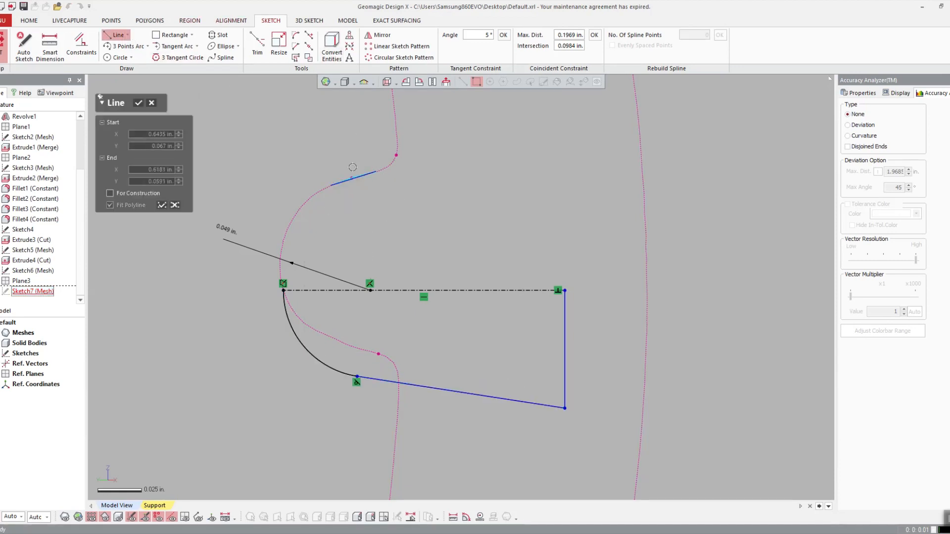
{"action": "key", "text": "Escape"}
{"action": "left_click", "coordinate": [49, 47]}
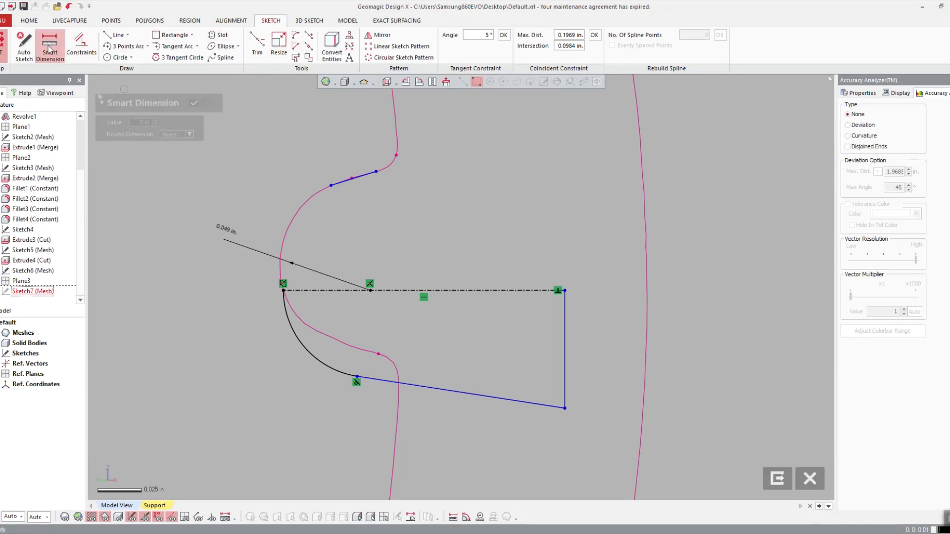
{"action": "left_click", "coordinate": [353, 179]}
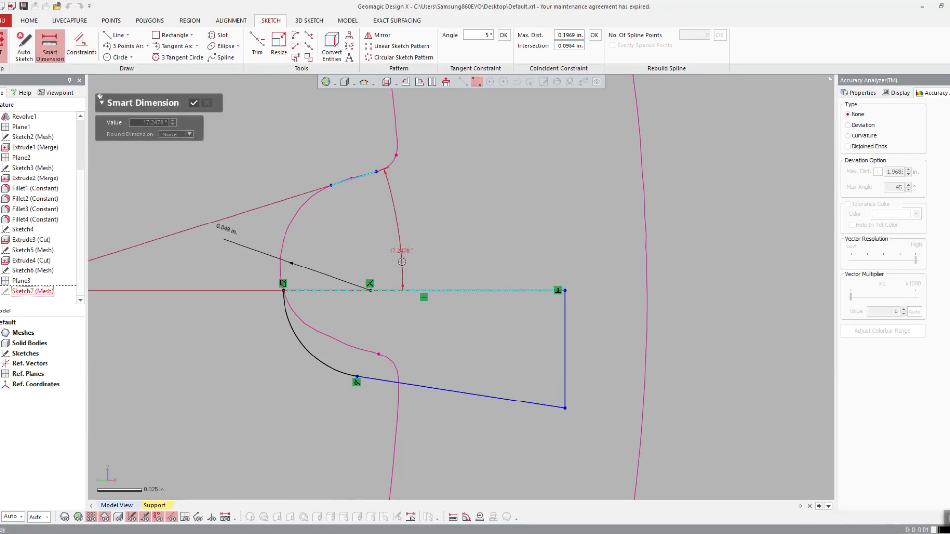
{"action": "key", "text": "Escape"}
{"action": "key", "text": "Delete"}
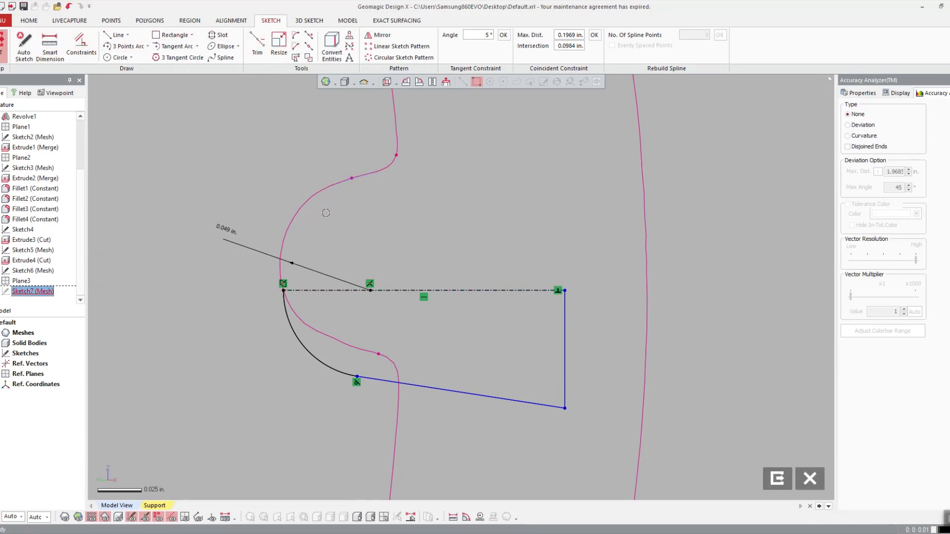
- Dimension the angle between the horizontal construction line and the lower tangent line as 17°
{"action": "left_click", "coordinate": [50, 47]}
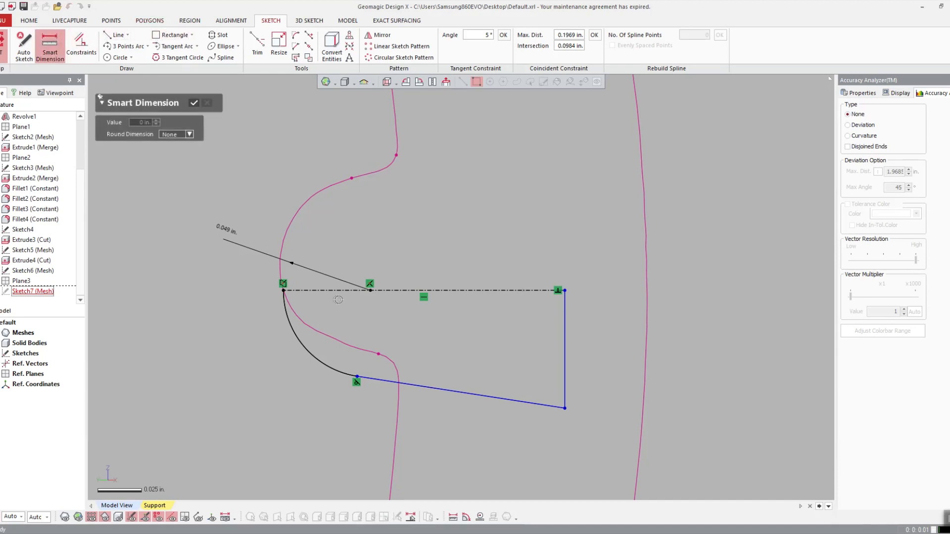
{"action": "left_click", "coordinate": [394, 293]}
{"action": "left_click", "coordinate": [431, 388]}
{"action": "left_click", "coordinate": [433, 351]}
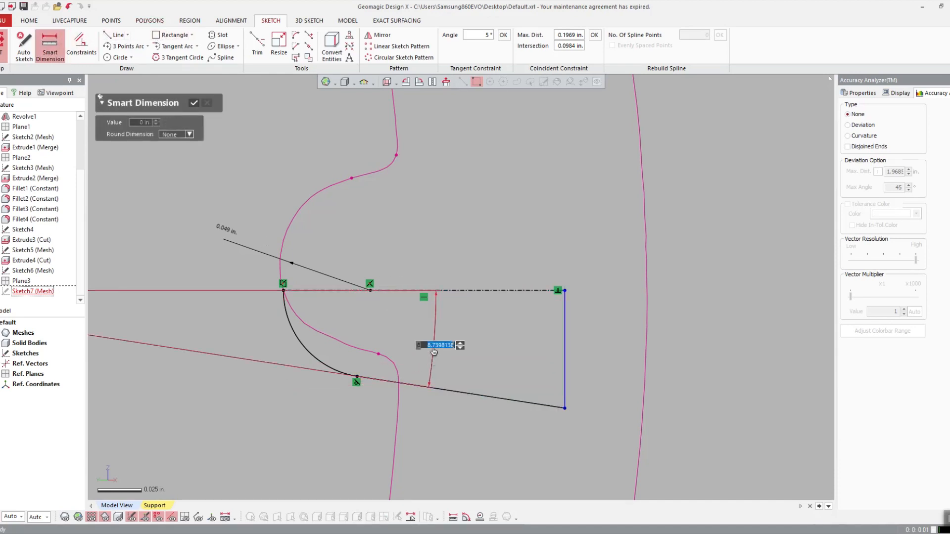
{"action": "type", "text": "17"}
{"action": "key", "text": "Return"}
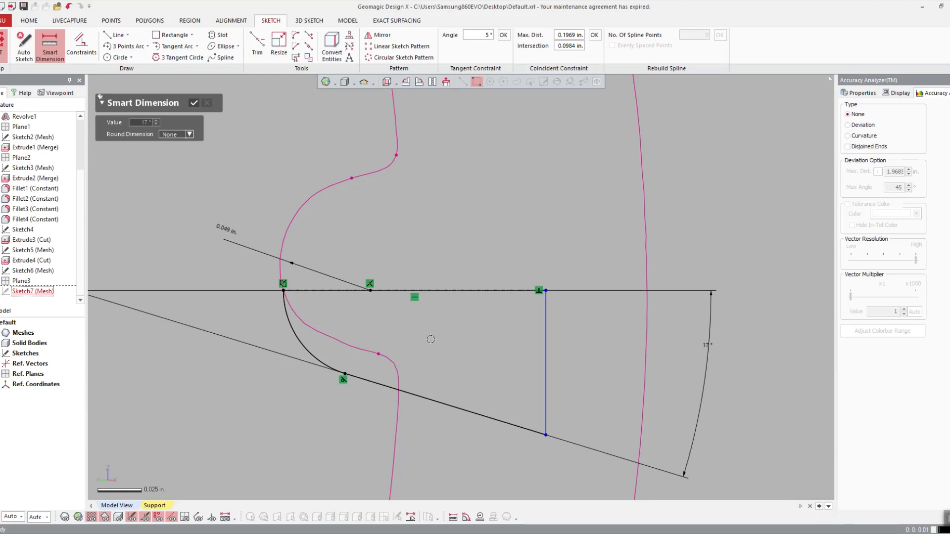
{"action": "key", "text": "Escape"}
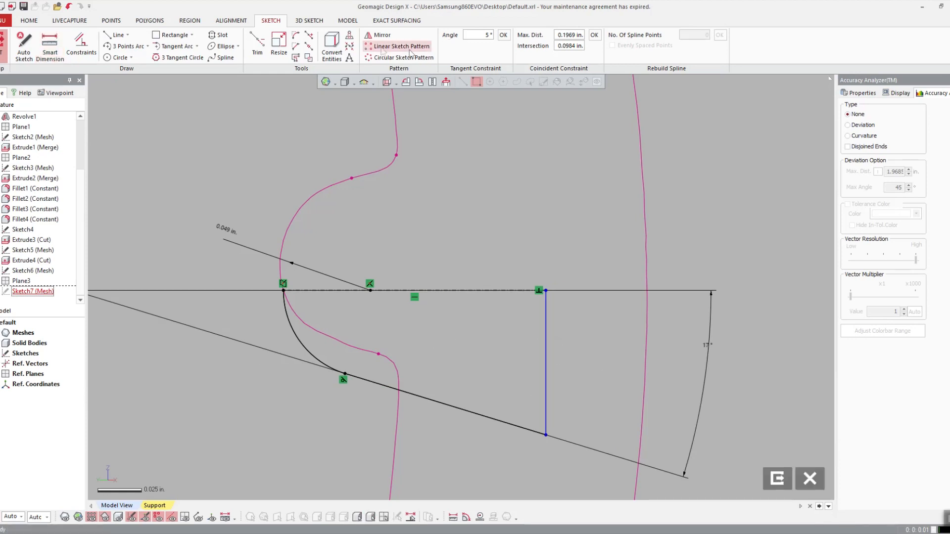
- Mirror the arc, sloped line and vertical line about the horizontal construction line to complete the rib profile
{"action": "left_click", "coordinate": [379, 35]}
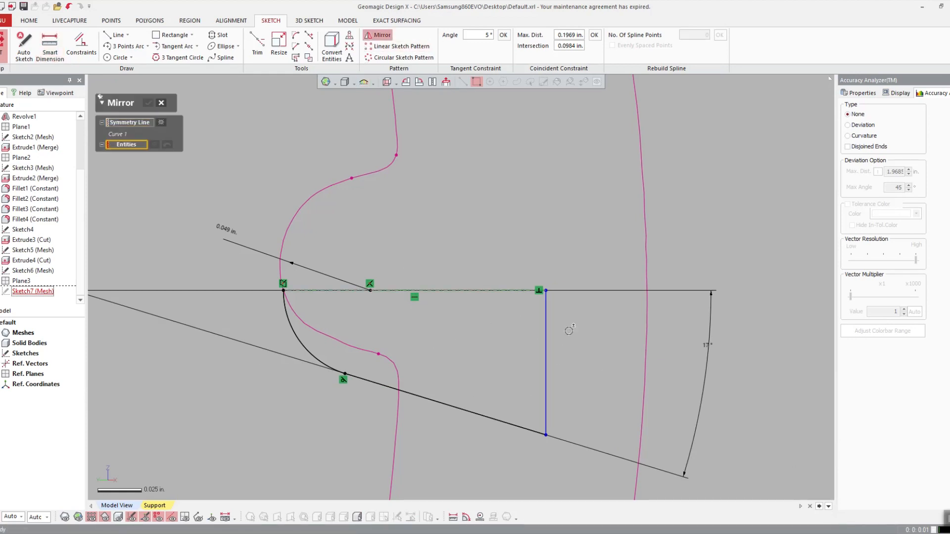
{"action": "left_click_drag", "start_coordinate": [569, 331], "coordinate": [310, 459]}
{"action": "key", "text": "Return"}
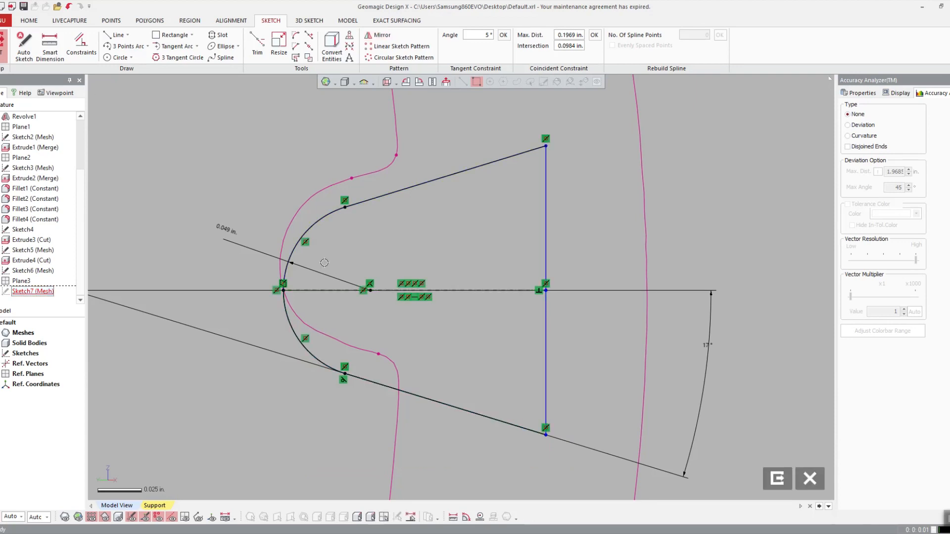
- Show the solid body and scan mesh around the rib profile, and finish the sketch
{"action": "scroll", "coordinate": [460, 257], "scroll_direction": "down", "scroll_amount": 2}
{"action": "right_click_drag", "start_coordinate": [514, 244], "coordinate": [419, 360]}
{"action": "left_click", "coordinate": [1, 343]}
{"action": "left_click", "coordinate": [6, 353]}
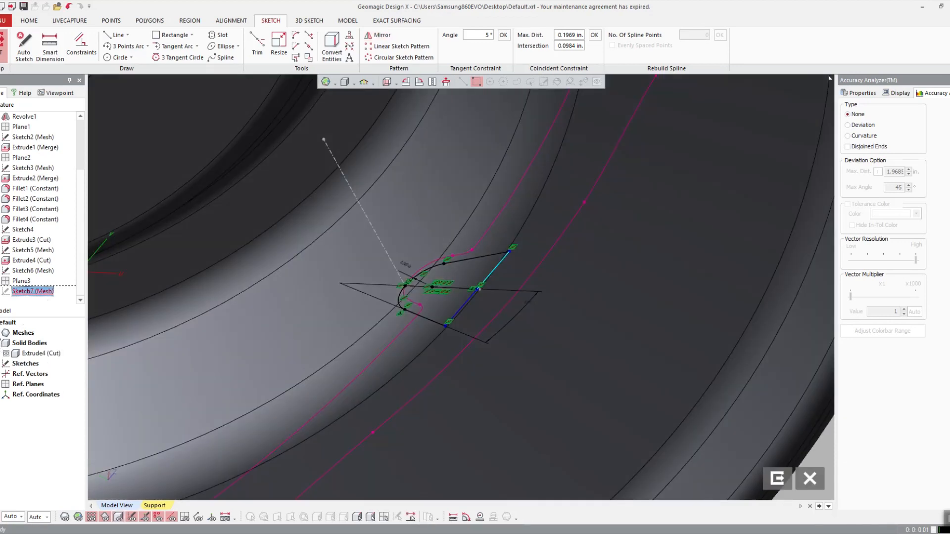
{"action": "key", "text": "ctrl+1"}
{"action": "right_click_drag", "start_coordinate": [498, 245], "coordinate": [464, 188]}
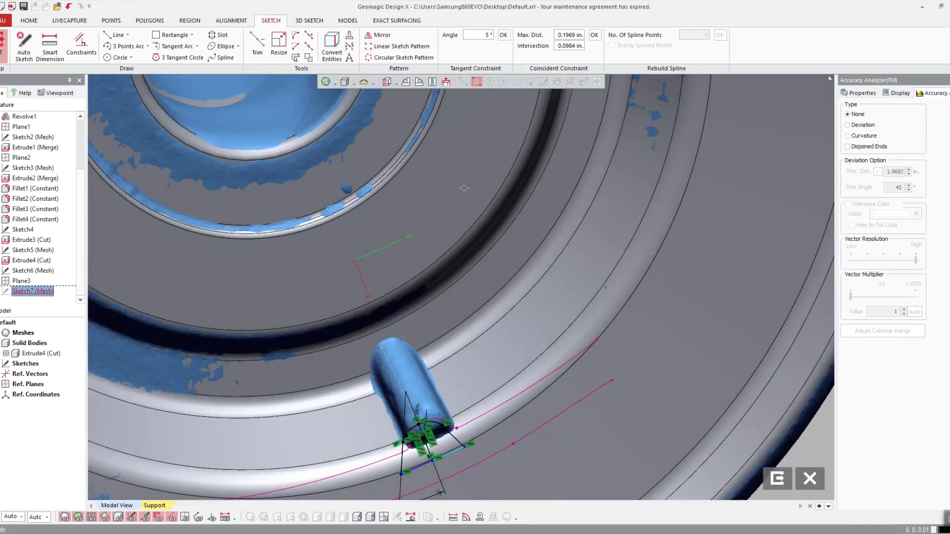
{"action": "left_click", "coordinate": [784, 489]}
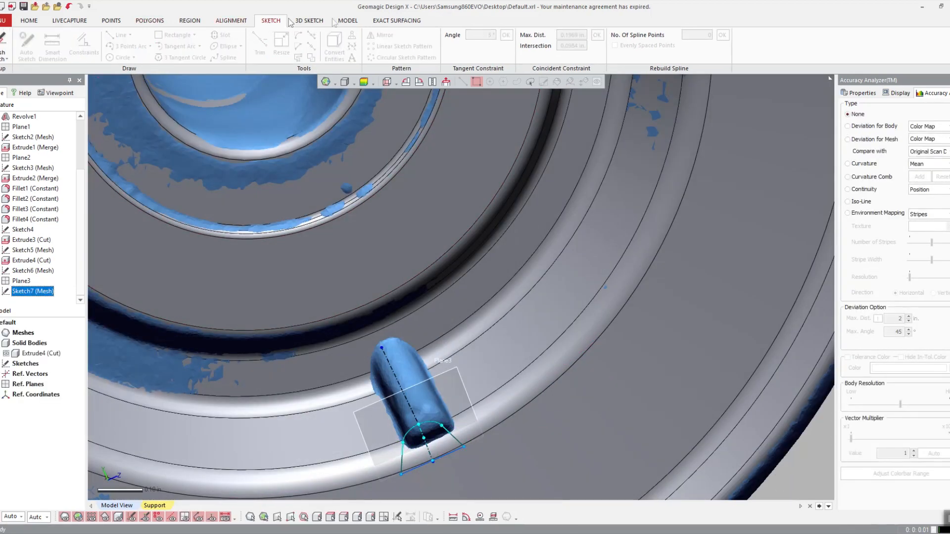
- Extrude the rib profile as a separate solid using the Up To Body method, ending at the pulley body
{"action": "left_click", "coordinate": [348, 20]}
{"action": "left_click", "coordinate": [112, 44]}
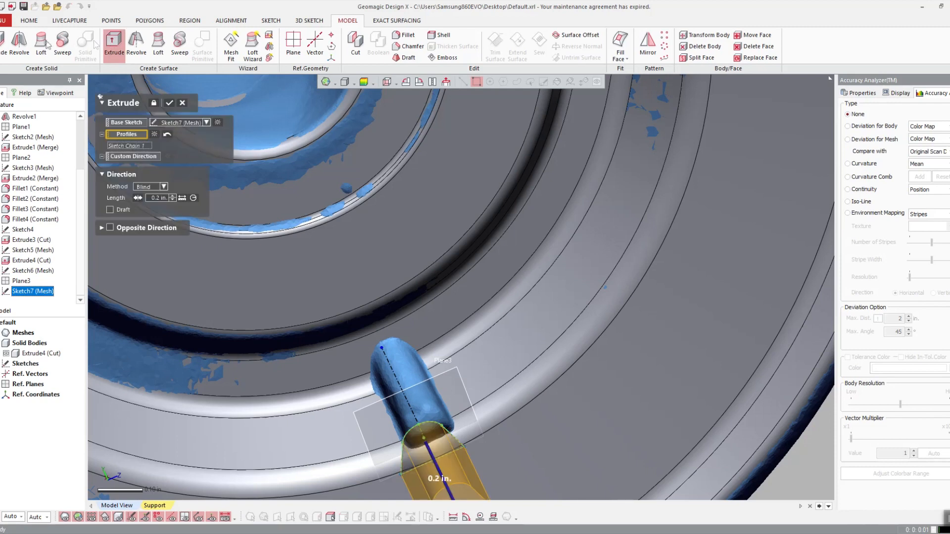
{"action": "left_click", "coordinate": [163, 187]}
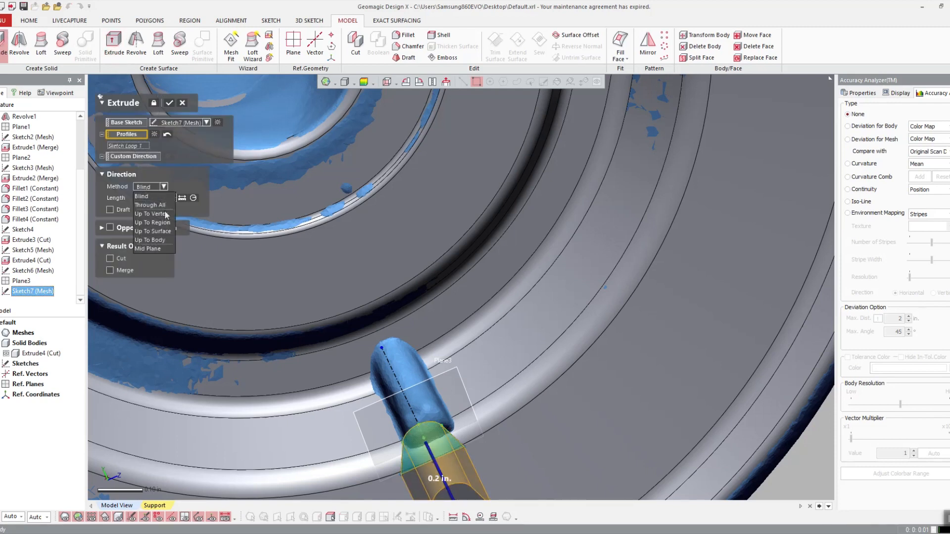
{"action": "left_click", "coordinate": [160, 239]}
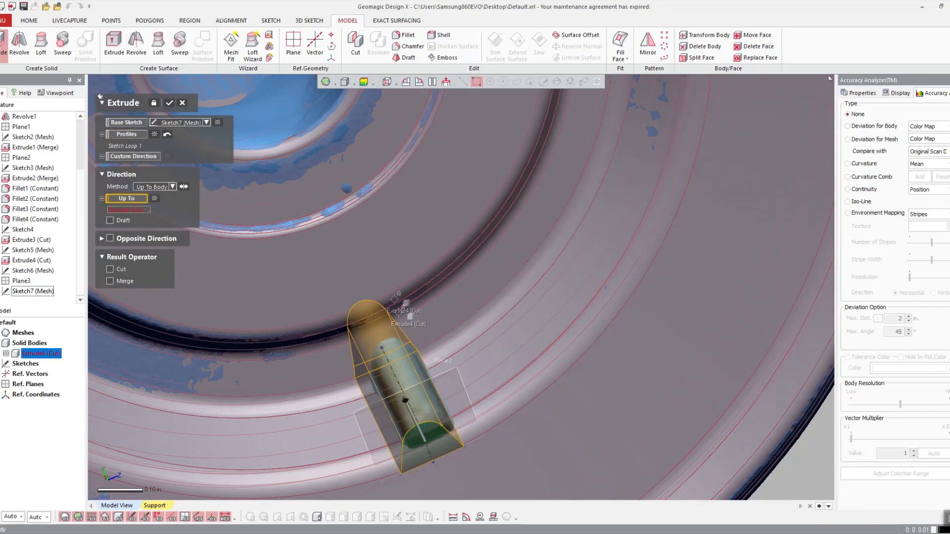
{"action": "left_click", "coordinate": [180, 272]}
{"action": "key", "text": "Return"}
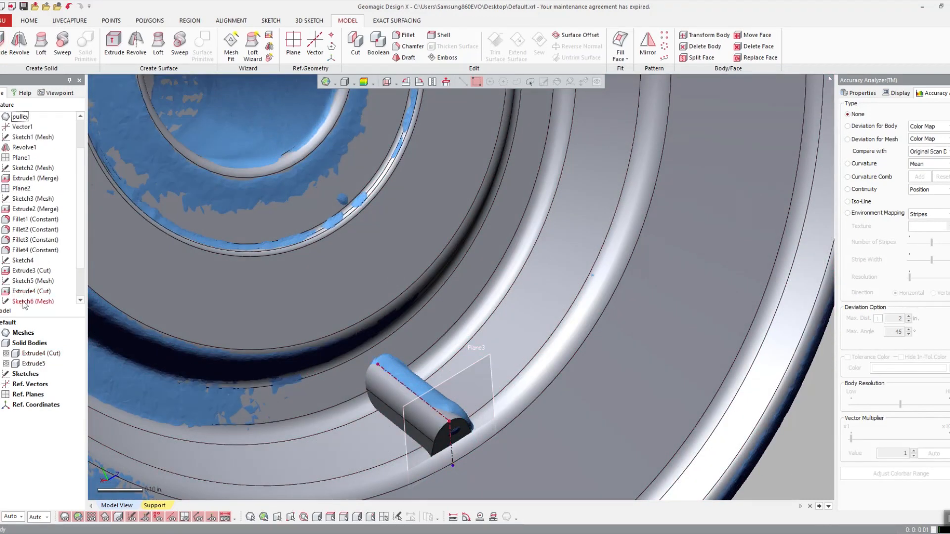
- Hide the angled plane Plane3 and the rib profile sketch Sketch7
{"action": "right_click", "coordinate": [33, 281]}
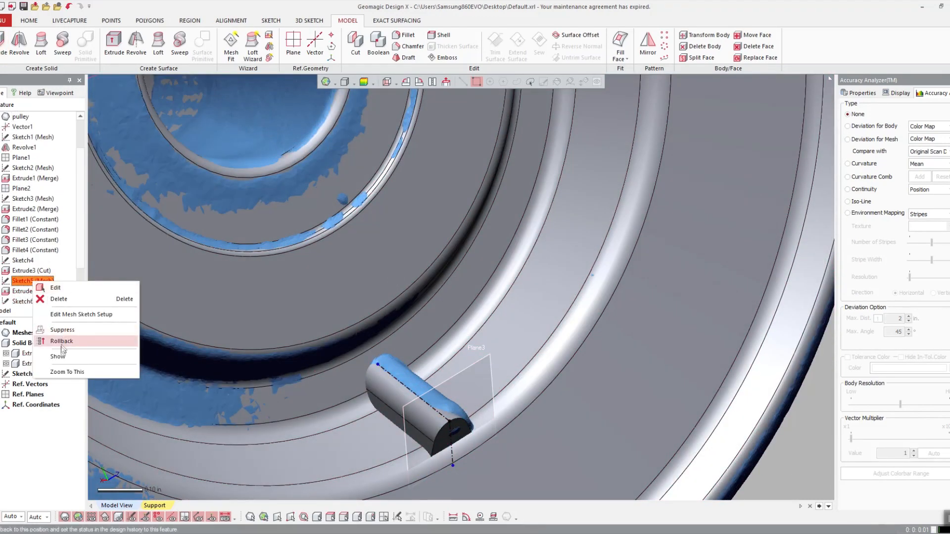
{"action": "left_click", "coordinate": [67, 315]}
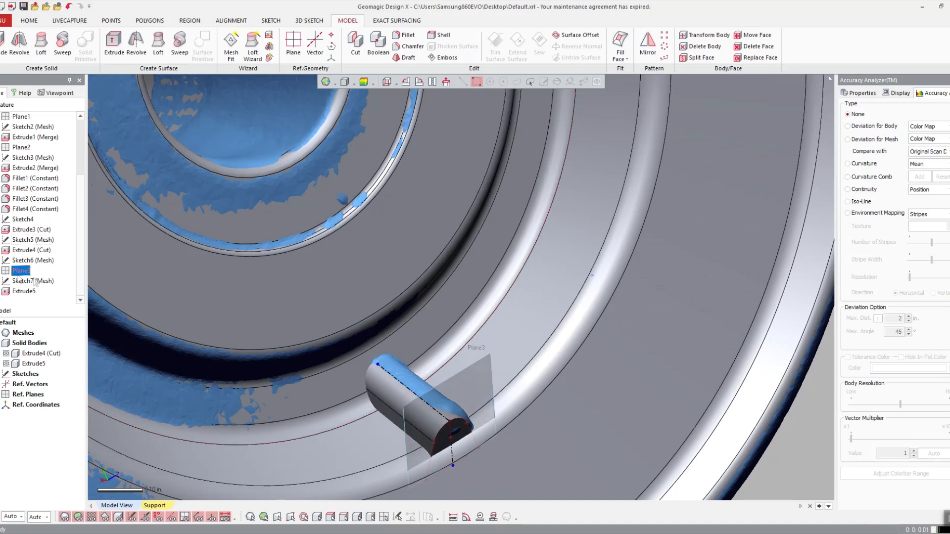
{"action": "right_click", "coordinate": [20, 271]}
{"action": "left_click", "coordinate": [41, 331]}
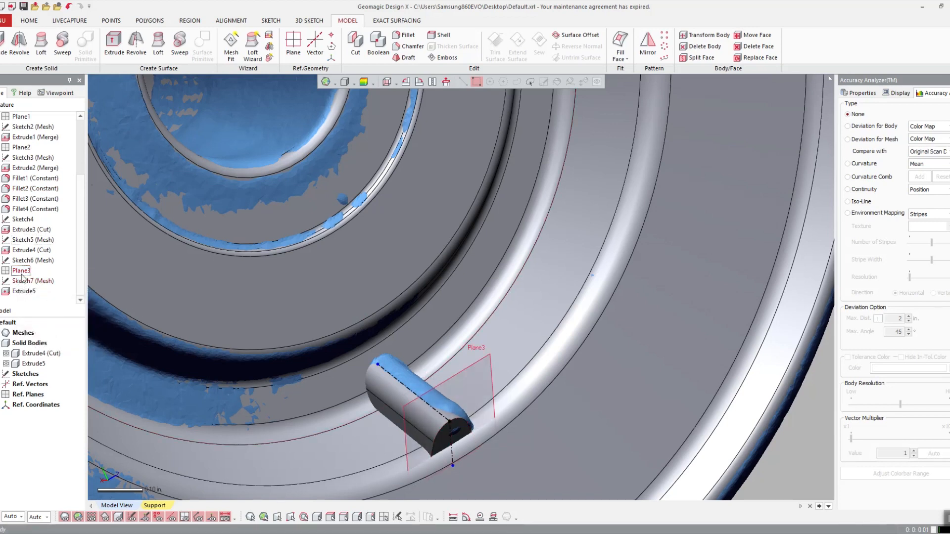
{"action": "left_click", "coordinate": [30, 283]}
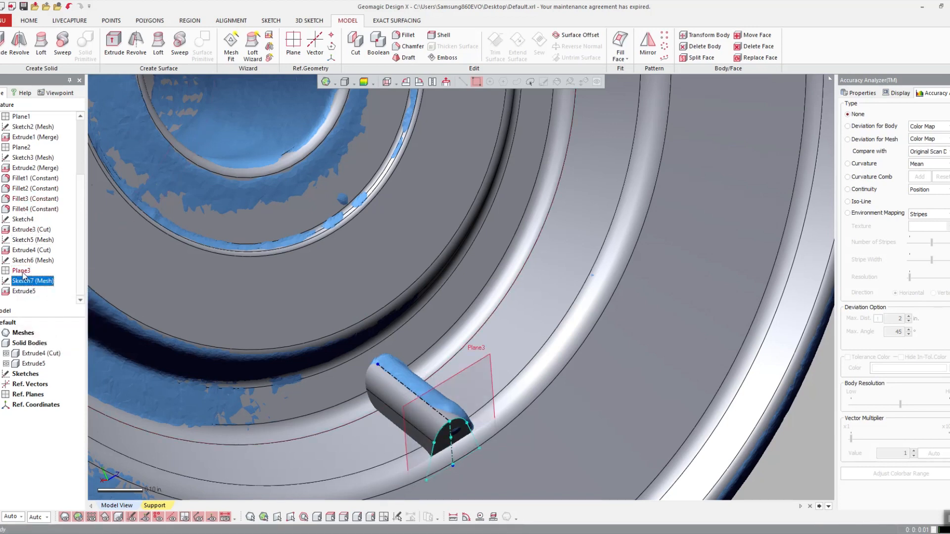
{"action": "right_click", "coordinate": [22, 273]}
{"action": "left_click", "coordinate": [39, 318]}
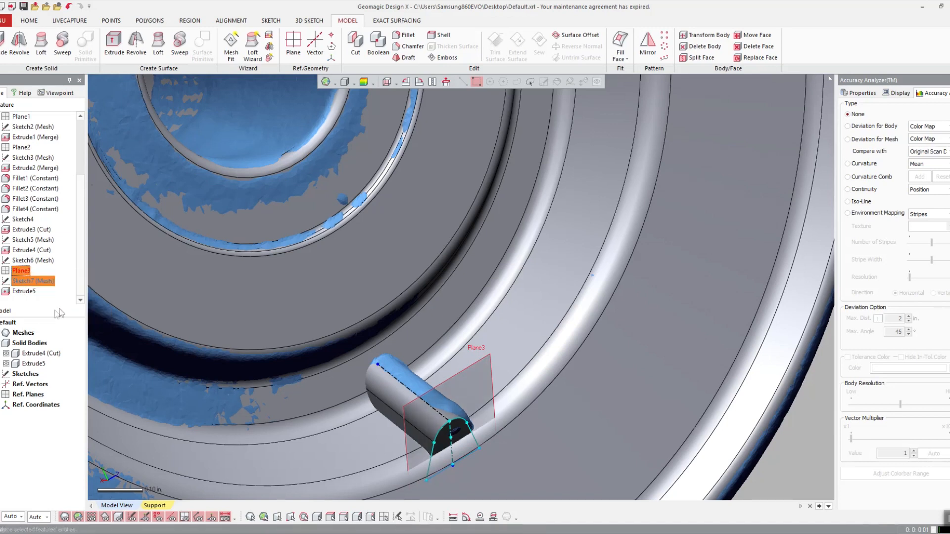
{"action": "left_click", "coordinate": [21, 271]}
{"action": "right_click", "coordinate": [20, 272]}
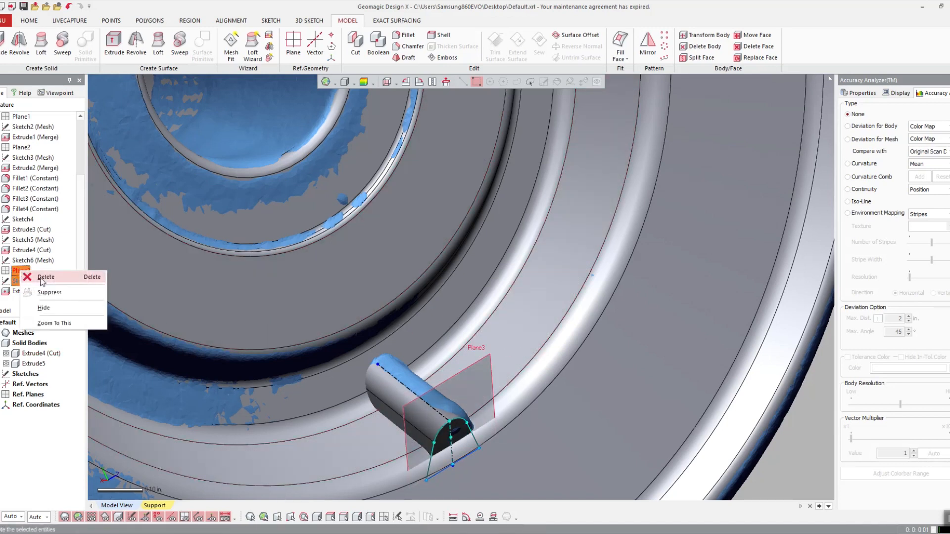
{"action": "left_click", "coordinate": [54, 312]}
{"action": "scroll", "coordinate": [520, 381], "scroll_direction": "down", "scroll_amount": 3}
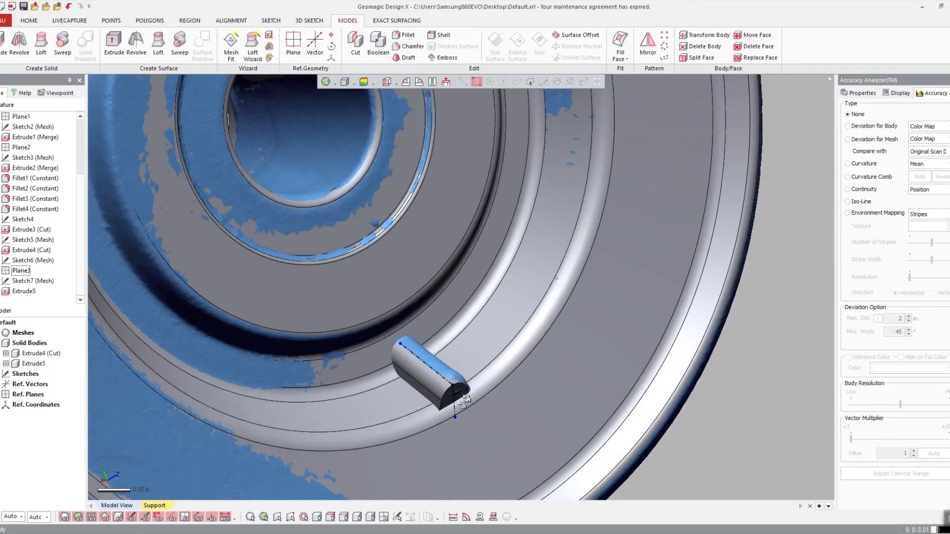
- Hide the guide-line sketch Sketch6, turning the solid bodies and mesh off to isolate it and back on
{"action": "left_click", "coordinate": [6, 353]}
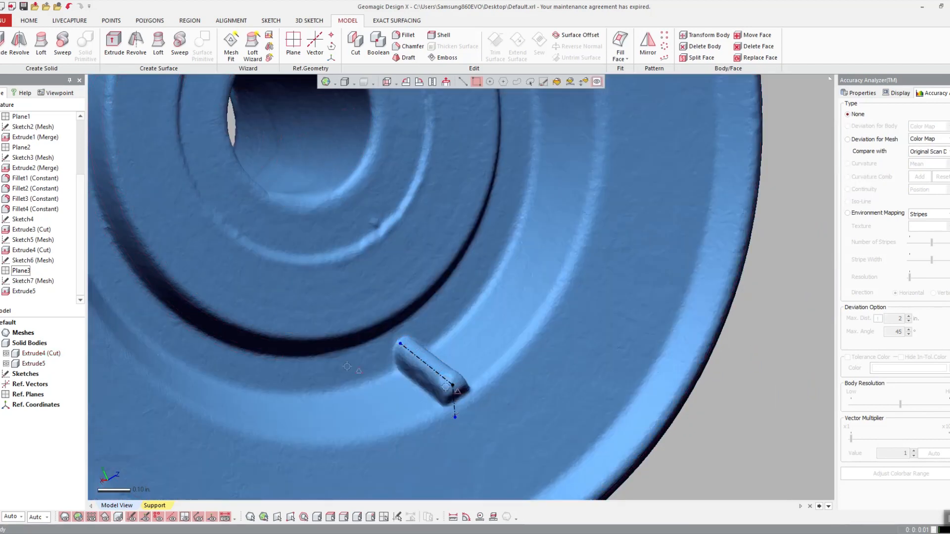
{"action": "key", "text": "ctrl+1"}
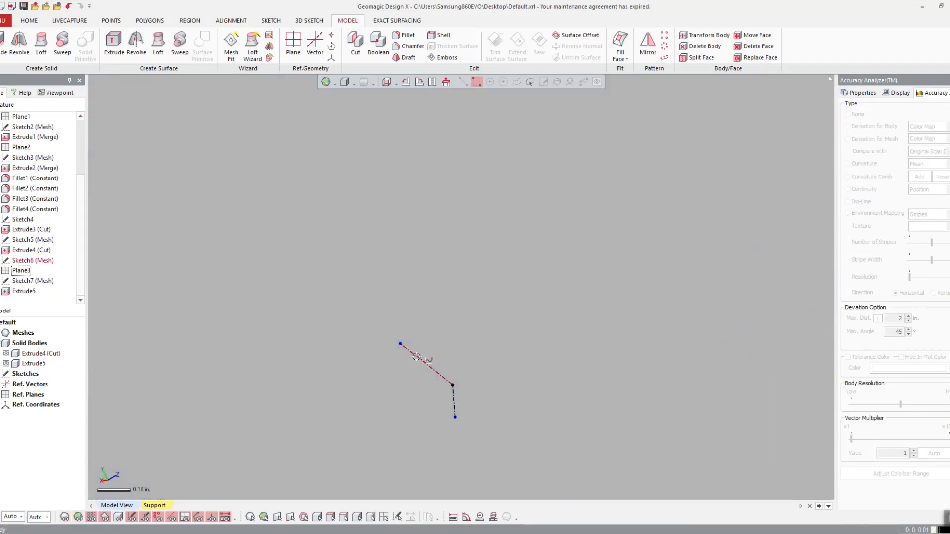
{"action": "left_click", "coordinate": [426, 363]}
{"action": "right_click", "coordinate": [24, 265]}
{"action": "left_click", "coordinate": [40, 275]}
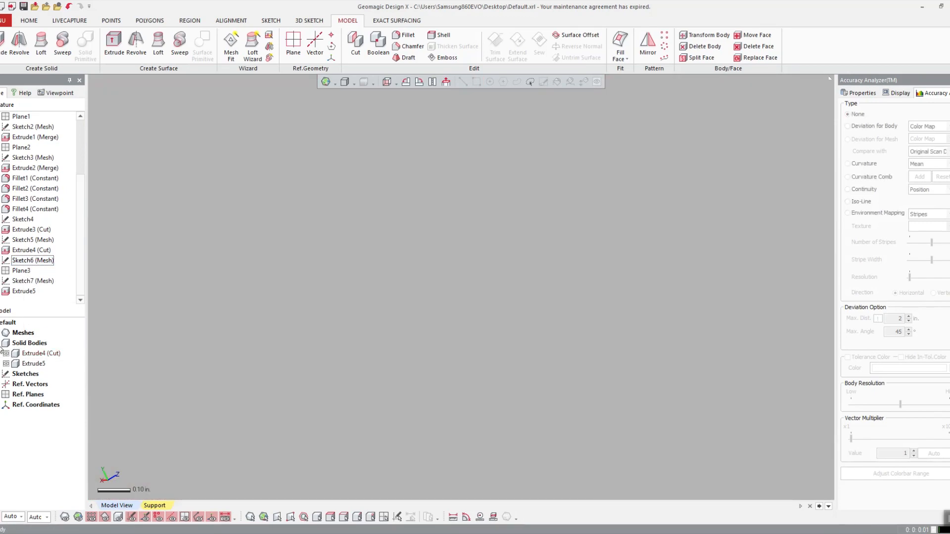
{"action": "left_click", "coordinate": [6, 354]}
{"action": "left_click", "coordinate": [5, 333]}
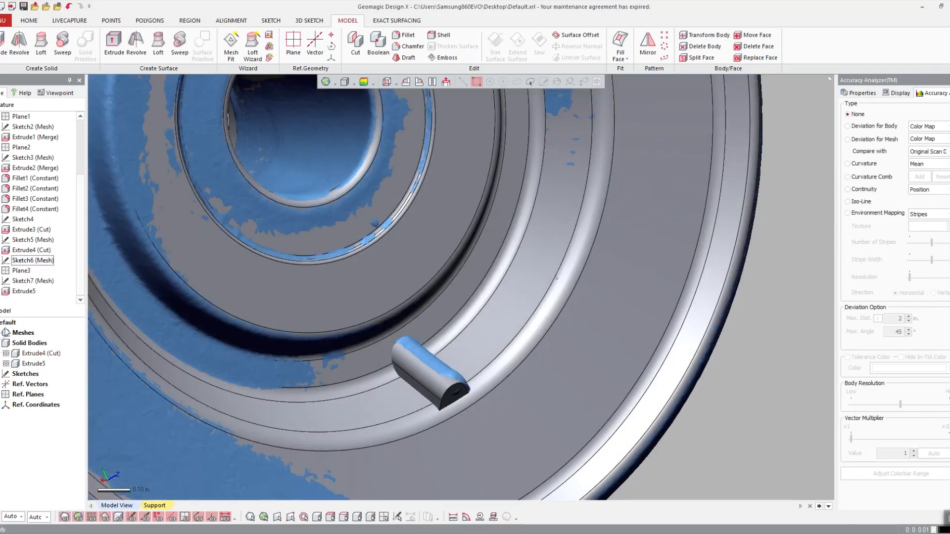
- Apply a constant 0.02 in fillet to the curved edge at the rib's outer end
{"action": "left_click", "coordinate": [404, 35]}
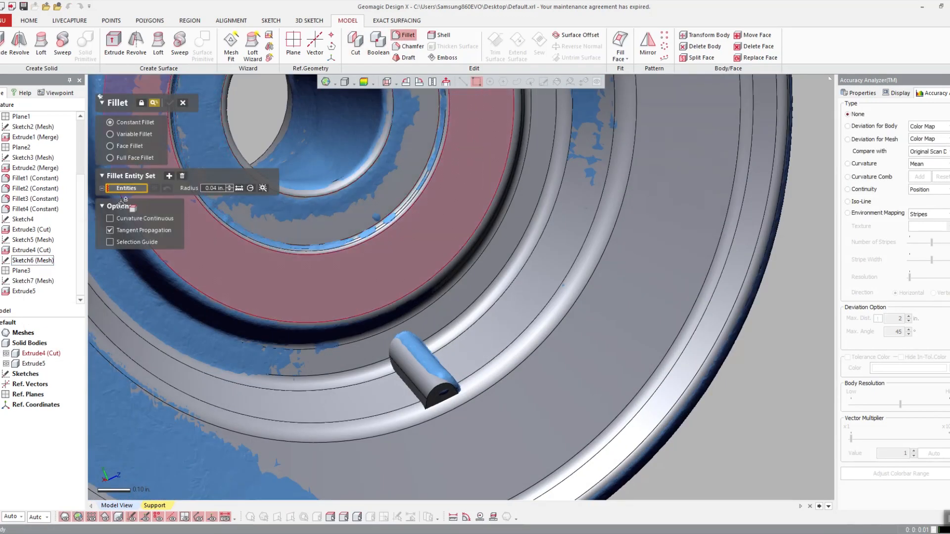
{"action": "scroll", "coordinate": [351, 233], "scroll_direction": "up", "scroll_amount": 3}
{"action": "scroll", "coordinate": [351, 233], "scroll_direction": "up", "scroll_amount": 2}
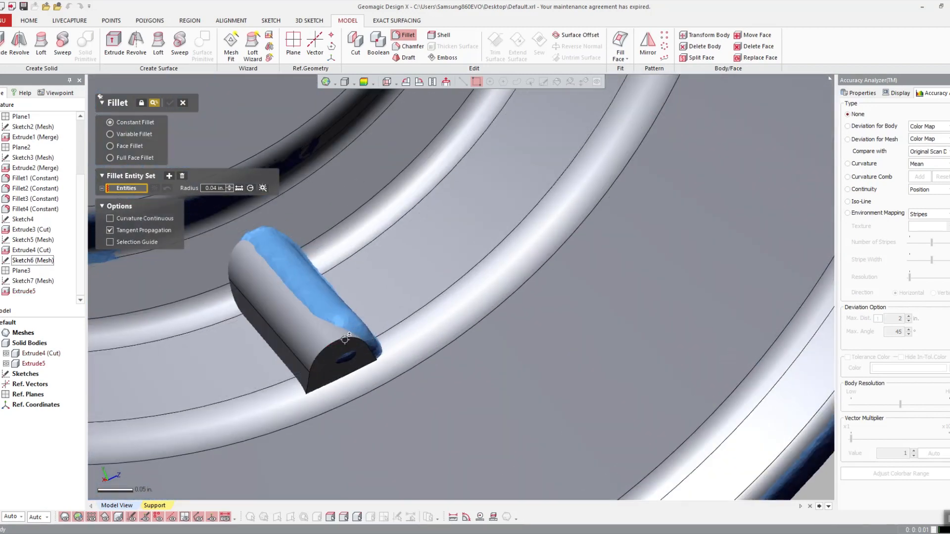
{"action": "left_click", "coordinate": [348, 339]}
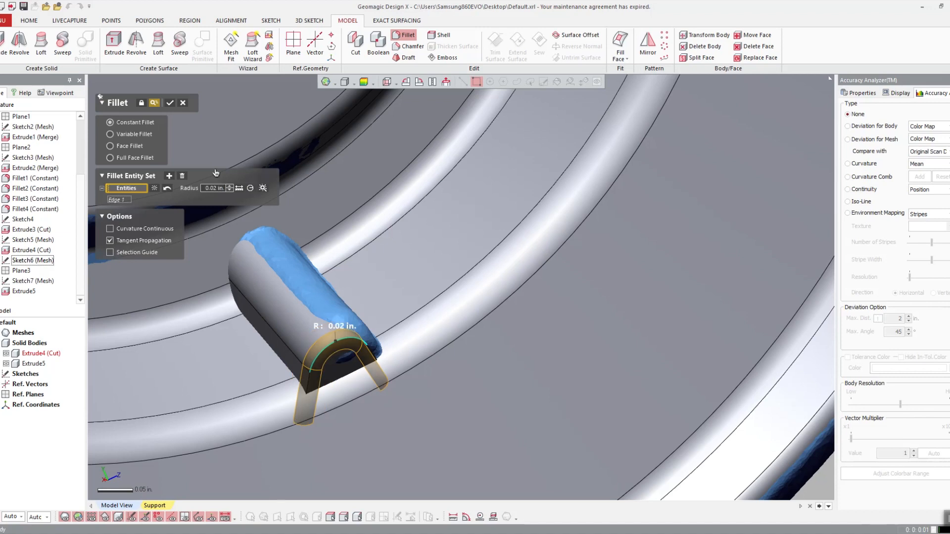
{"action": "key", "text": "Return"}
- Circular-pattern the rib body about the pulley's central axis as three equally spaced instances over 360°
{"action": "scroll", "coordinate": [513, 322], "scroll_direction": "down", "scroll_amount": 5}
{"action": "right_click_drag", "start_coordinate": [433, 363], "coordinate": [376, 237]}
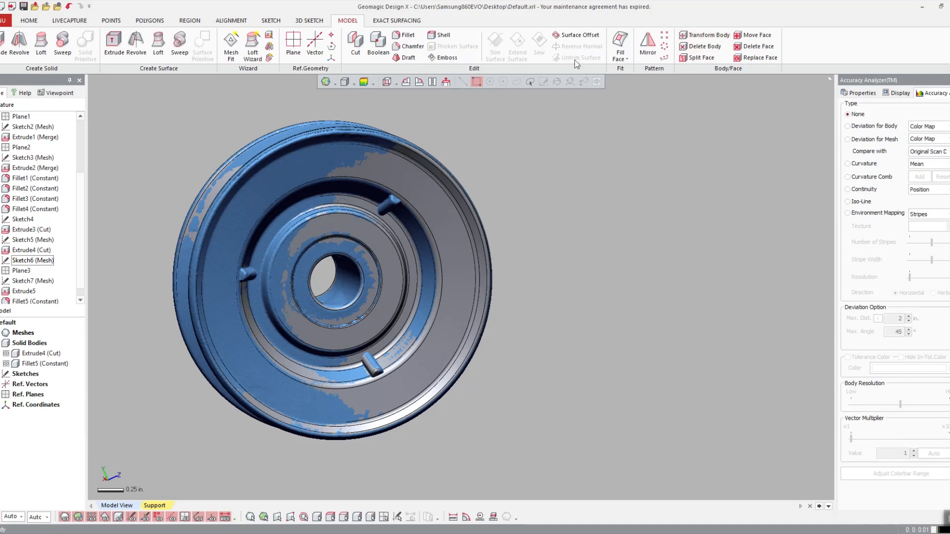
{"action": "left_click", "coordinate": [666, 47]}
{"action": "left_click", "coordinate": [370, 364]}
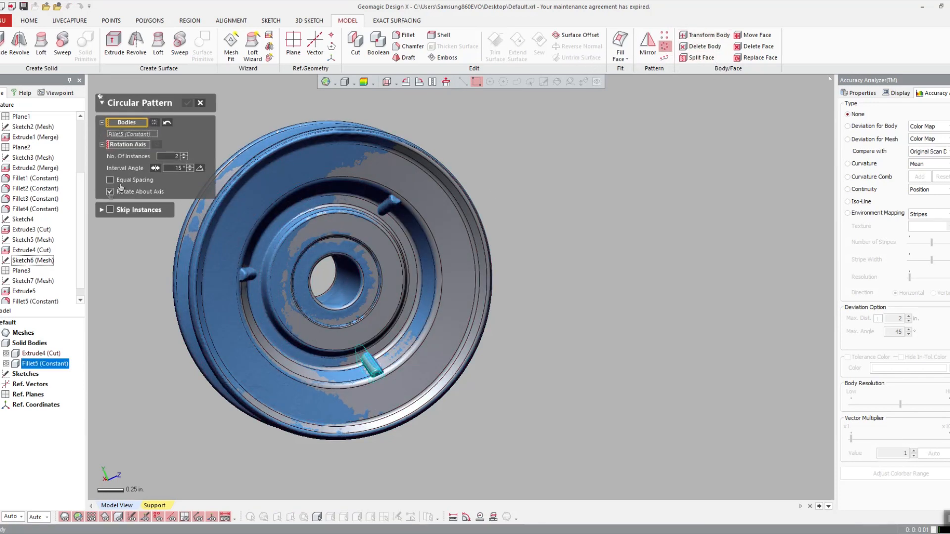
{"action": "left_click", "coordinate": [144, 149]}
{"action": "left_click", "coordinate": [329, 277]}
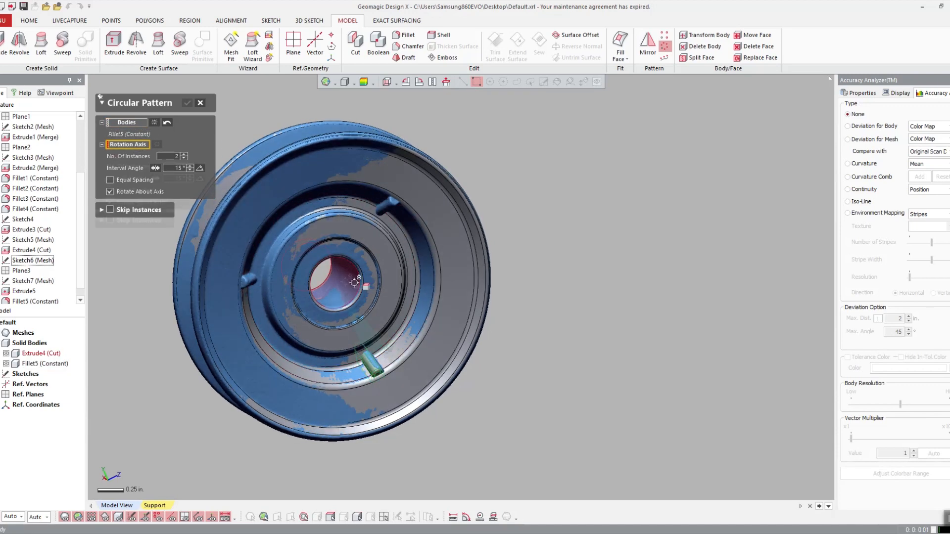
{"action": "left_click", "coordinate": [110, 190]}
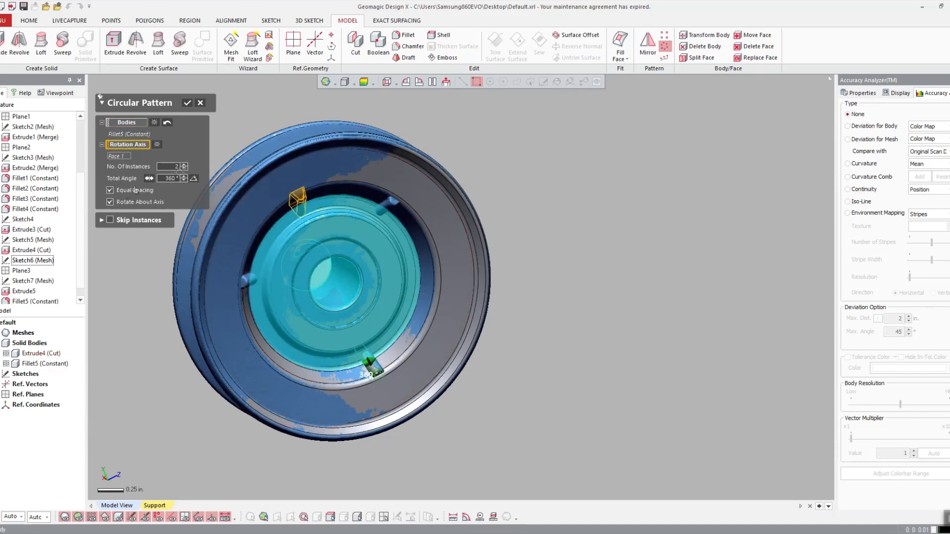
{"action": "left_click", "coordinate": [187, 103]}
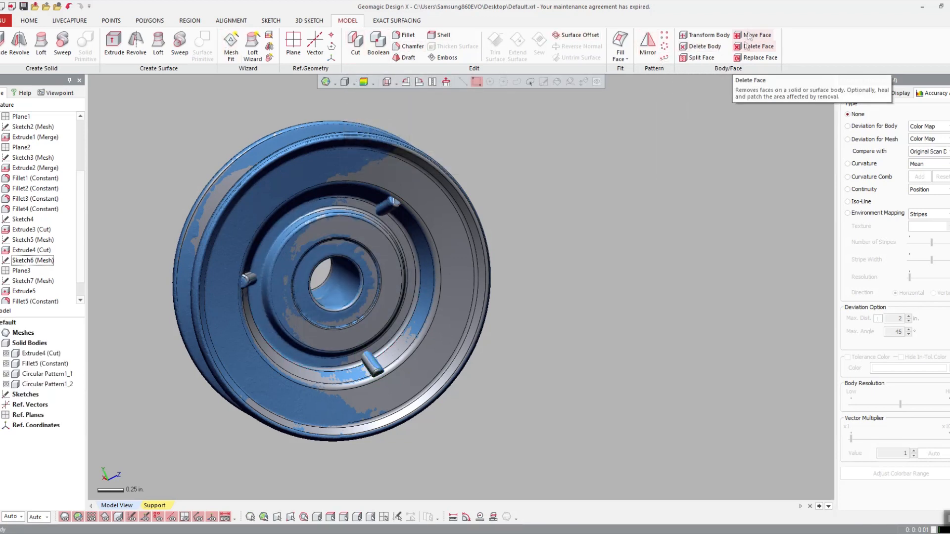
- Merge the pulley body and the three ribs into one solid with Boolean, and hide the scan mesh
{"action": "left_click", "coordinate": [377, 44]}
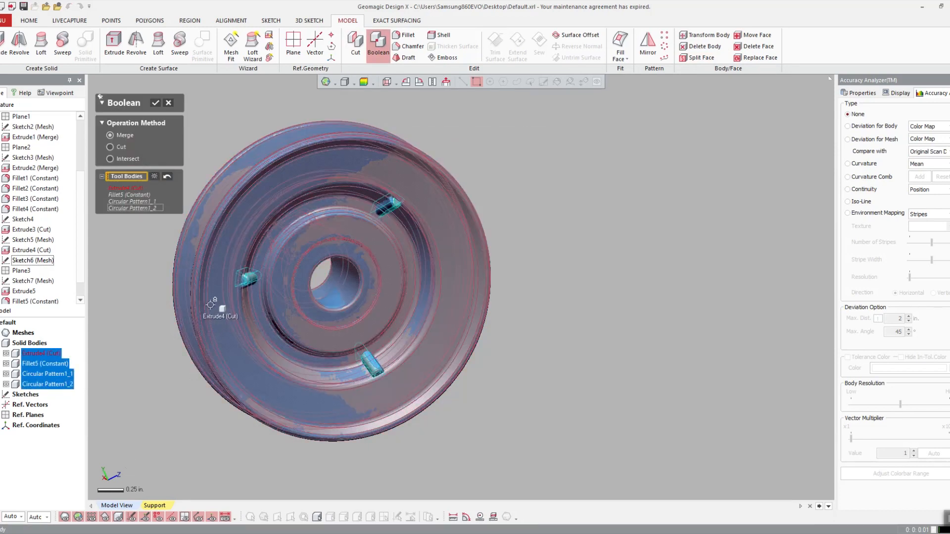
{"action": "key", "text": "Return"}
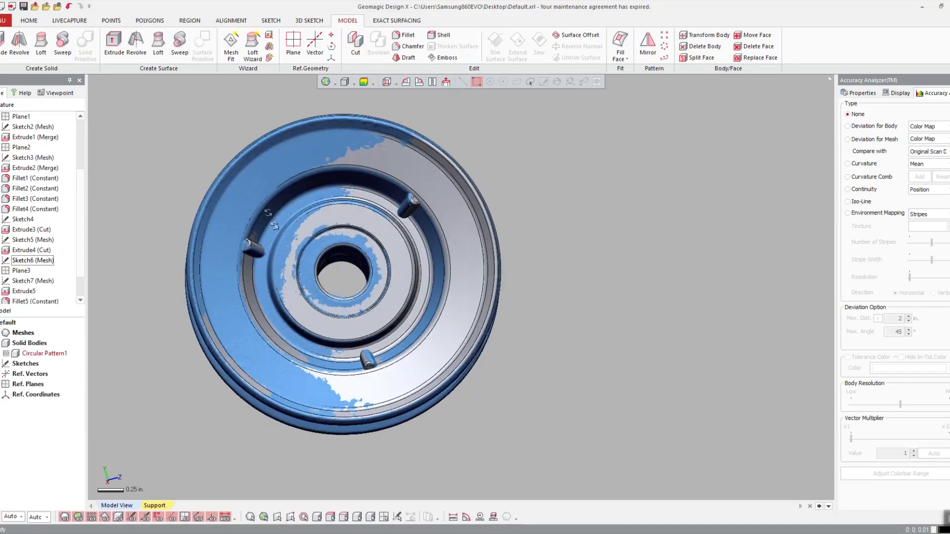
{"action": "scroll", "coordinate": [287, 239], "scroll_direction": "up", "scroll_amount": 3}
{"action": "left_click", "coordinate": [0, 334]}
{"action": "right_click_drag", "start_coordinate": [238, 245], "coordinate": [314, 182], "text": "ctrl"}
{"action": "scroll", "coordinate": [405, 277], "scroll_direction": "up", "scroll_amount": 2}
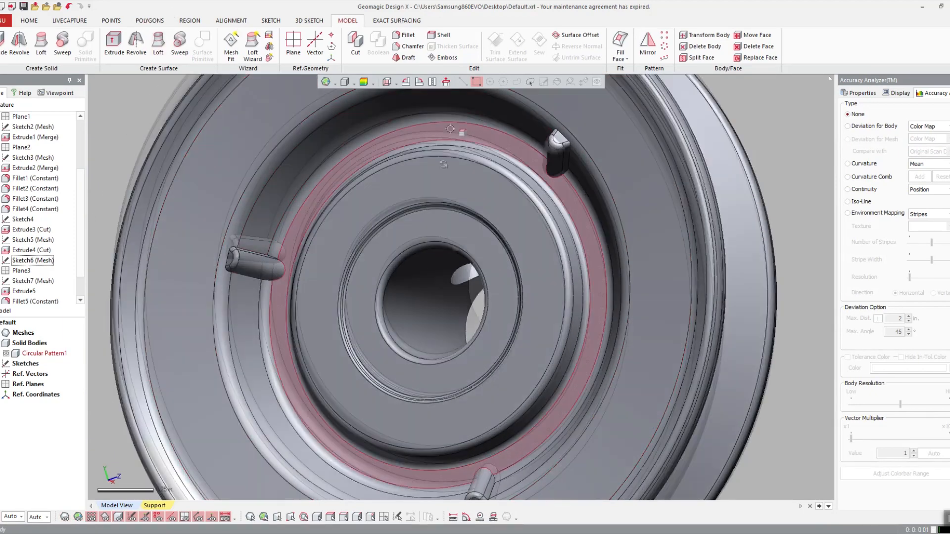
- Apply a constant 0.02 in fillet to the edges where the three back-side ribs meet the pulley body
{"action": "left_click", "coordinate": [296, 98]}
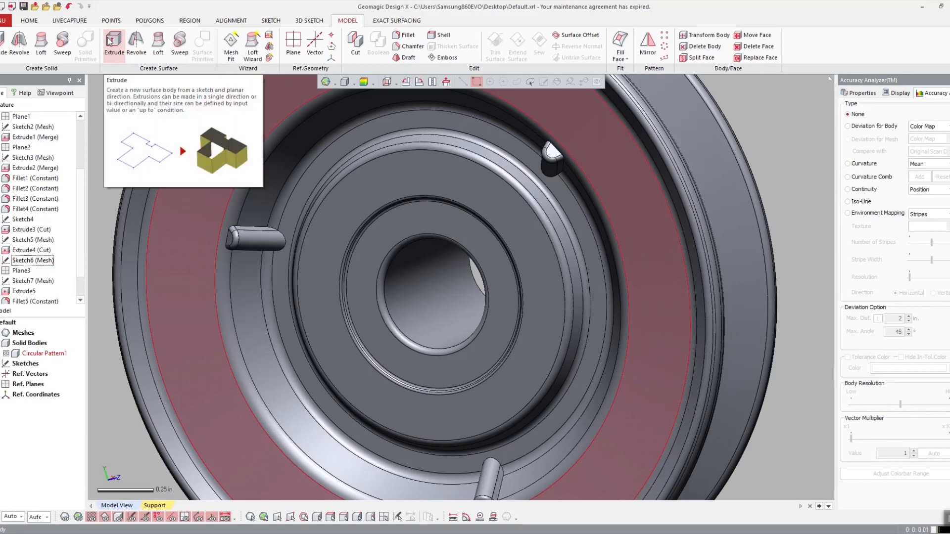
{"action": "left_click", "coordinate": [404, 35]}
{"action": "left_click", "coordinate": [254, 226]}
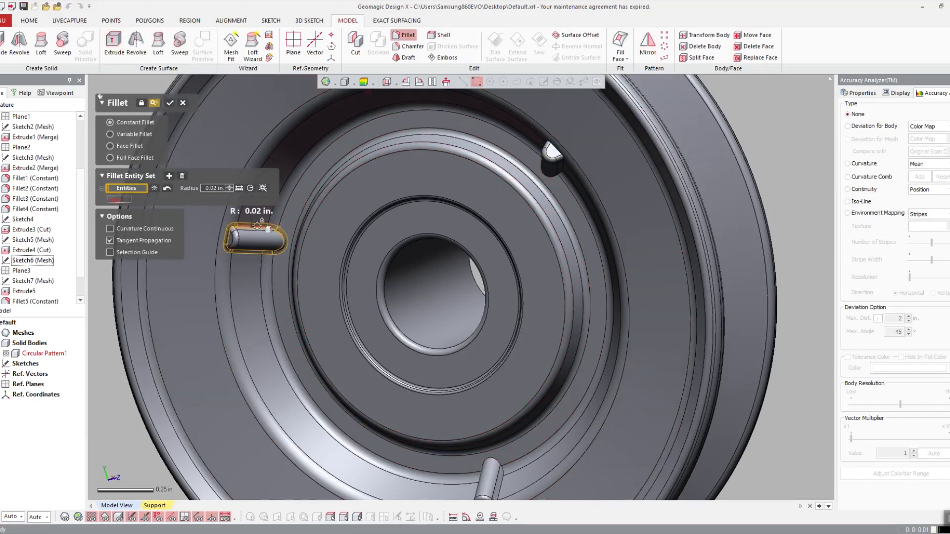
{"action": "left_click", "coordinate": [561, 152]}
{"action": "right_click_drag", "start_coordinate": [501, 397], "coordinate": [560, 330]}
{"action": "left_click", "coordinate": [474, 404]}
{"action": "scroll", "coordinate": [519, 355], "scroll_direction": "down", "scroll_amount": 3}
{"action": "key", "text": "Return"}
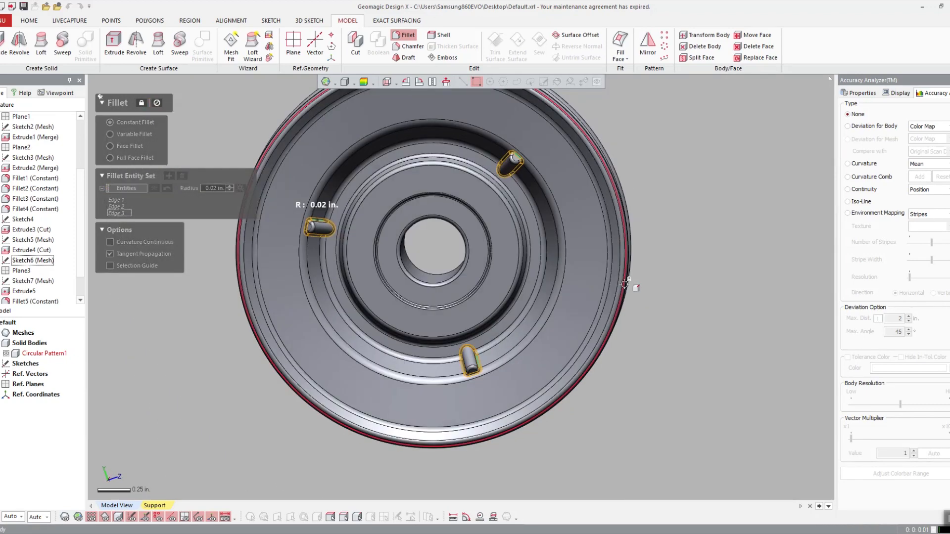
- Show the scan mesh again and turn on the Deviation for Body color map
{"action": "scroll", "coordinate": [653, 272], "scroll_direction": "down", "scroll_amount": 2}
{"action": "right_click_drag", "start_coordinate": [653, 272], "coordinate": [614, 297]}
{"action": "scroll", "coordinate": [578, 233], "scroll_direction": "up", "scroll_amount": 2}
{"action": "scroll", "coordinate": [149, 210], "scroll_direction": "up", "scroll_amount": 3}
{"action": "scroll", "coordinate": [376, 299], "scroll_direction": "down", "scroll_amount": 3}
{"action": "right_click_drag", "start_coordinate": [375, 298], "coordinate": [554, 275]}
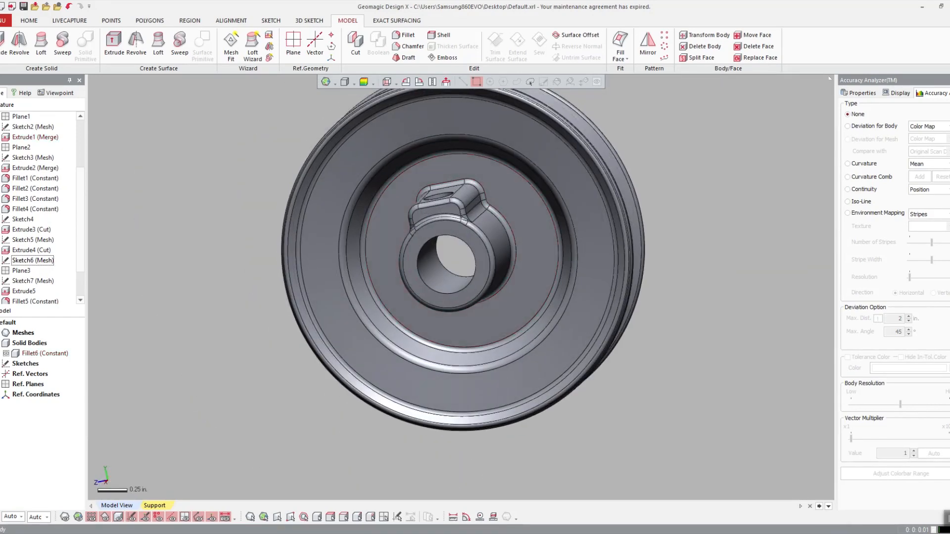
{"action": "left_click", "coordinate": [4, 332]}
{"action": "scroll", "coordinate": [615, 161], "scroll_direction": "down", "scroll_amount": 2}
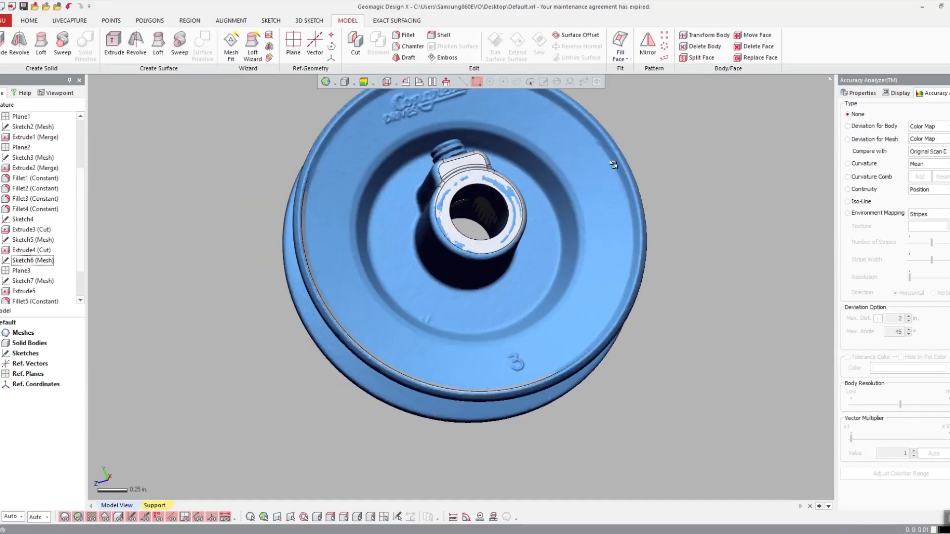
{"action": "right_click_drag", "start_coordinate": [615, 161], "coordinate": [565, 154]}
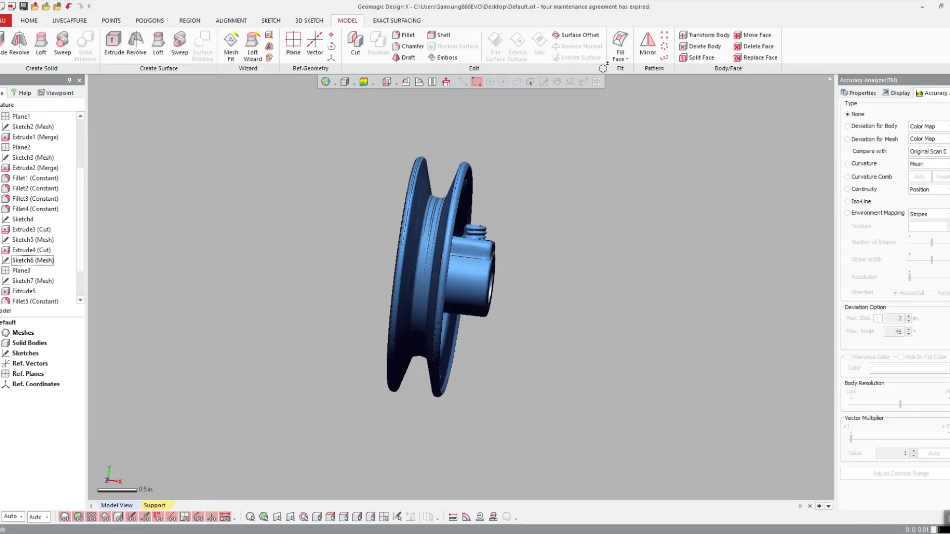
{"action": "left_click", "coordinate": [877, 127]}
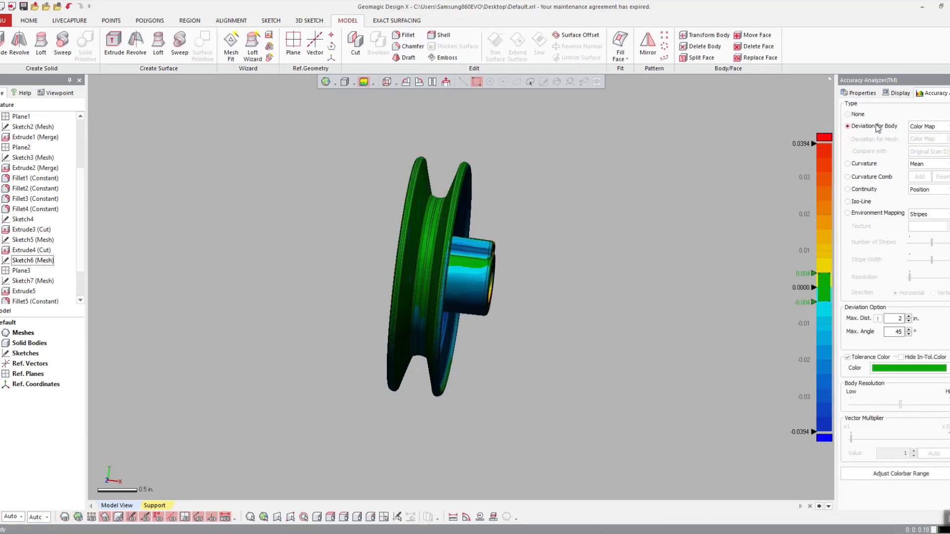
- Set the deviation color scale's maximum to 0.02 in and its tolerance limit to 0.002 in
{"action": "double_click", "coordinate": [808, 144]}
{"action": "type", "text": ".02"}
{"action": "key", "text": "Return"}
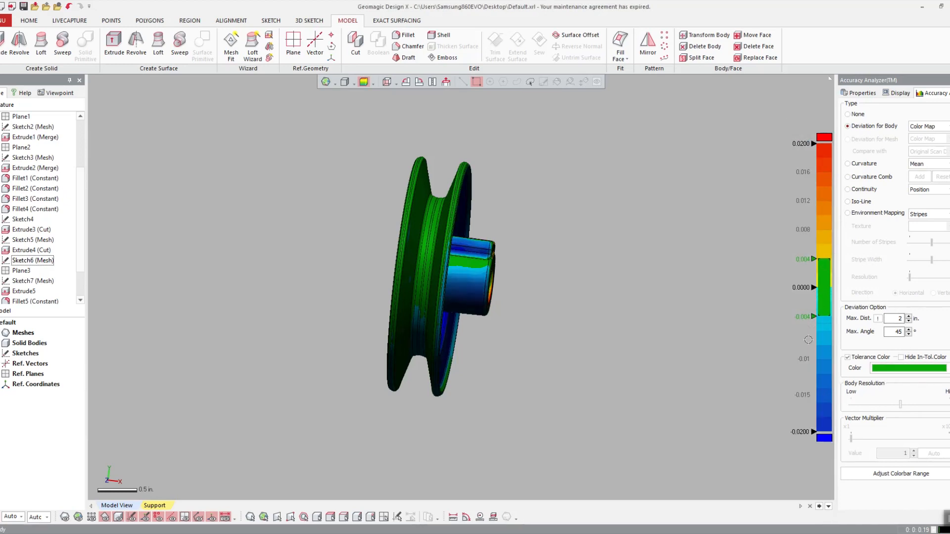
{"action": "double_click", "coordinate": [806, 262]}
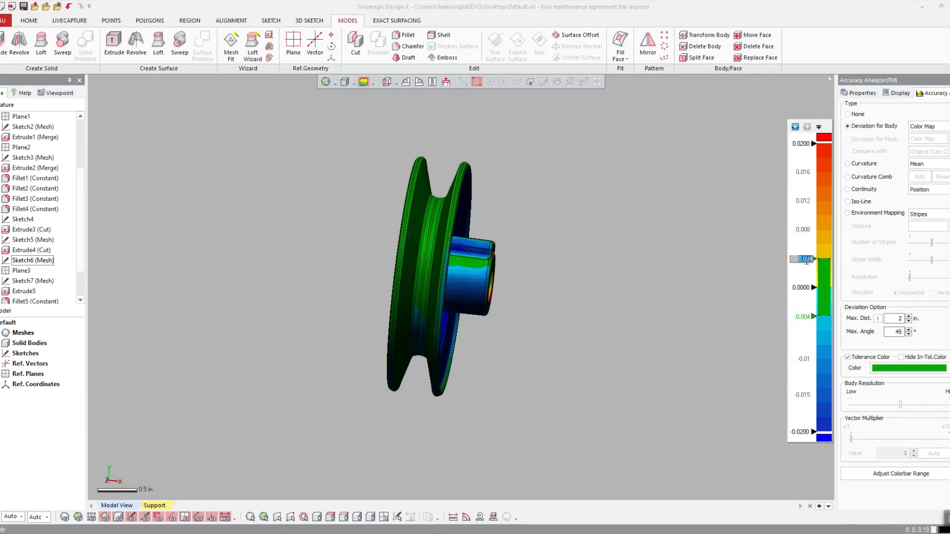
{"action": "key", "text": "Return"}
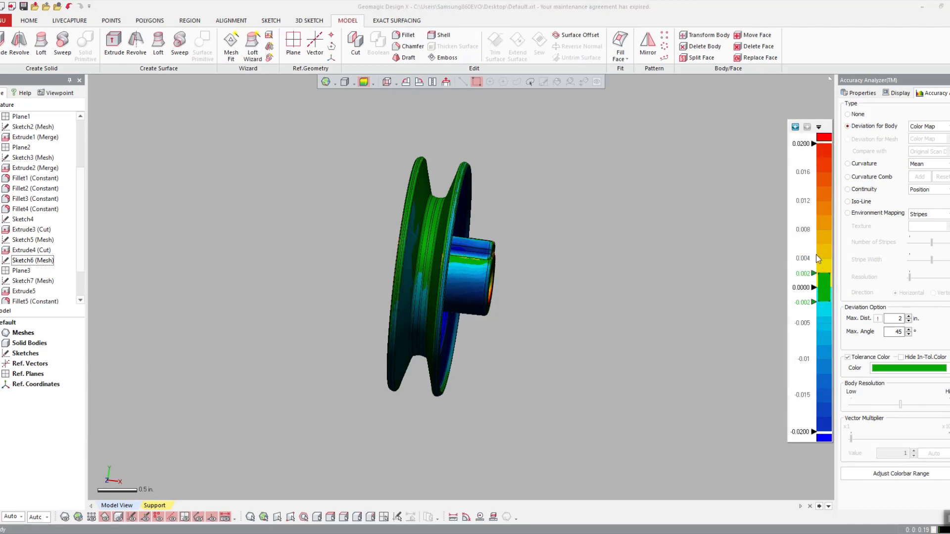
- Examine the body deviation color map over the flanges, groove, hub, bore and ribs, and turn the analysis off
{"action": "right_click_drag", "start_coordinate": [568, 250], "coordinate": [515, 262]}
{"action": "scroll", "coordinate": [515, 261], "scroll_direction": "up", "scroll_amount": 4}
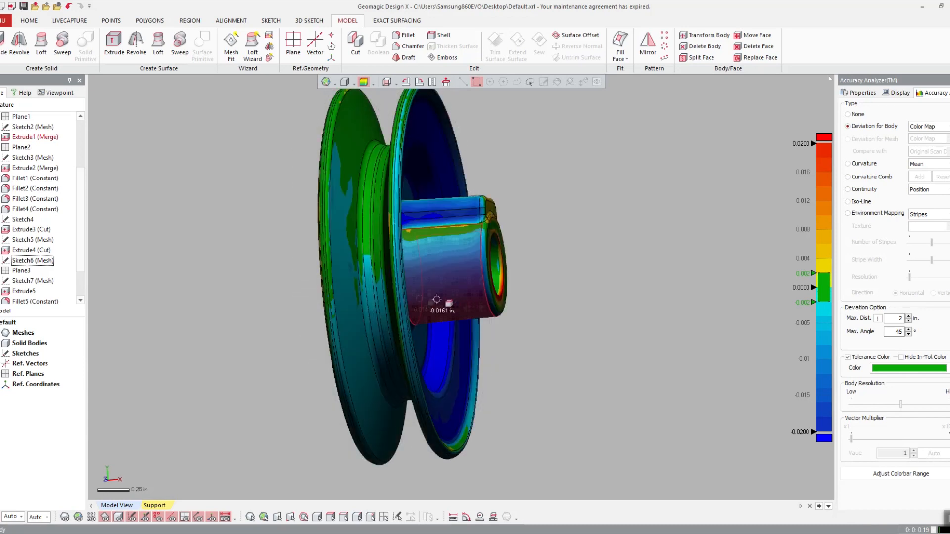
{"action": "right_click_drag", "start_coordinate": [443, 300], "coordinate": [547, 198]}
{"action": "scroll", "coordinate": [548, 197], "scroll_direction": "down", "scroll_amount": 2}
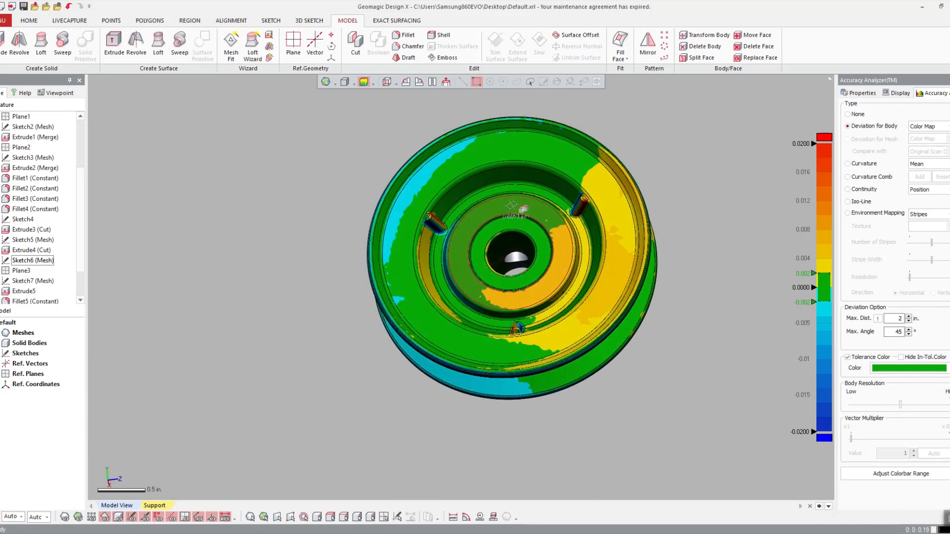
{"action": "right_click_drag", "start_coordinate": [304, 159], "coordinate": [487, 171]}
{"action": "scroll", "coordinate": [472, 180], "scroll_direction": "up", "scroll_amount": 2}
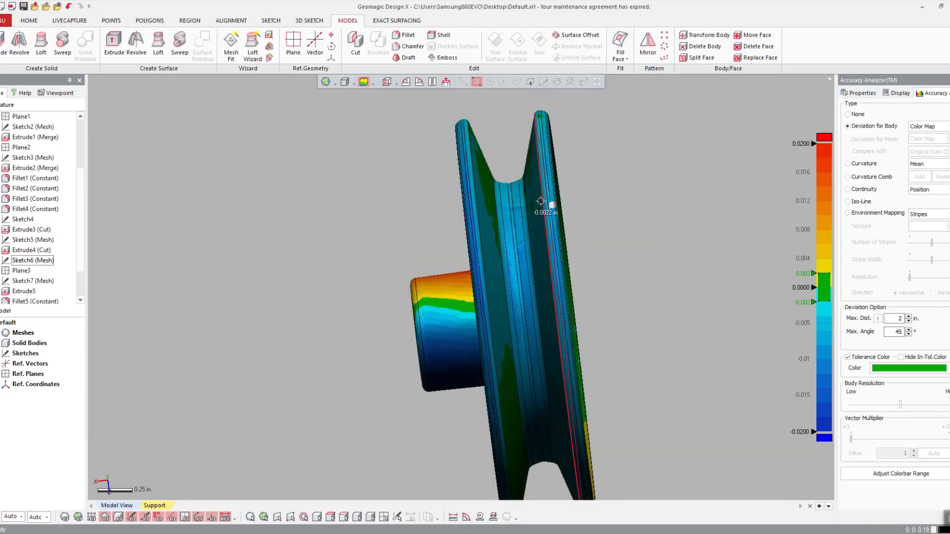
{"action": "right_click_drag", "start_coordinate": [538, 202], "coordinate": [449, 226]}
{"action": "right_click_drag", "start_coordinate": [477, 175], "coordinate": [611, 208]}
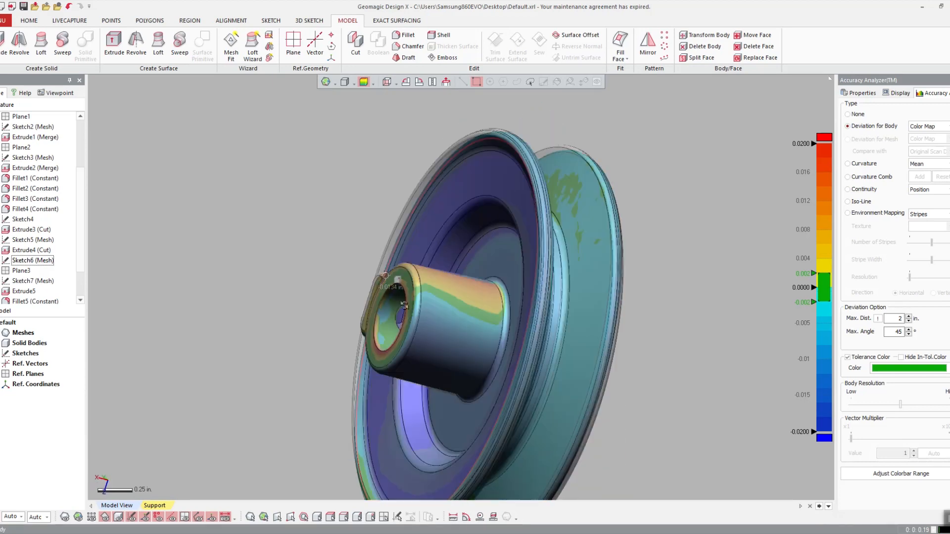
{"action": "right_click_drag", "start_coordinate": [512, 307], "coordinate": [555, 358]}
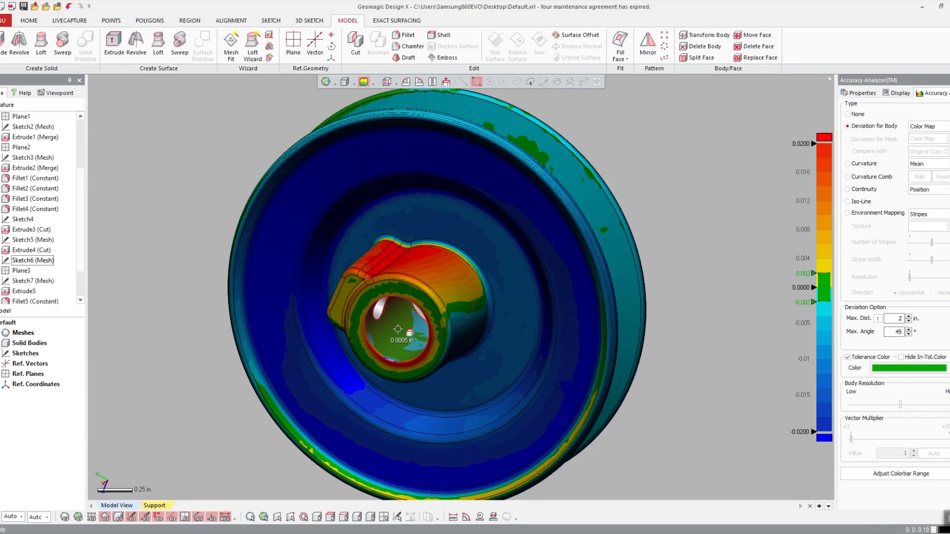
{"action": "right_click_drag", "start_coordinate": [395, 330], "coordinate": [441, 297]}
{"action": "right_click_drag", "start_coordinate": [305, 279], "coordinate": [399, 262]}
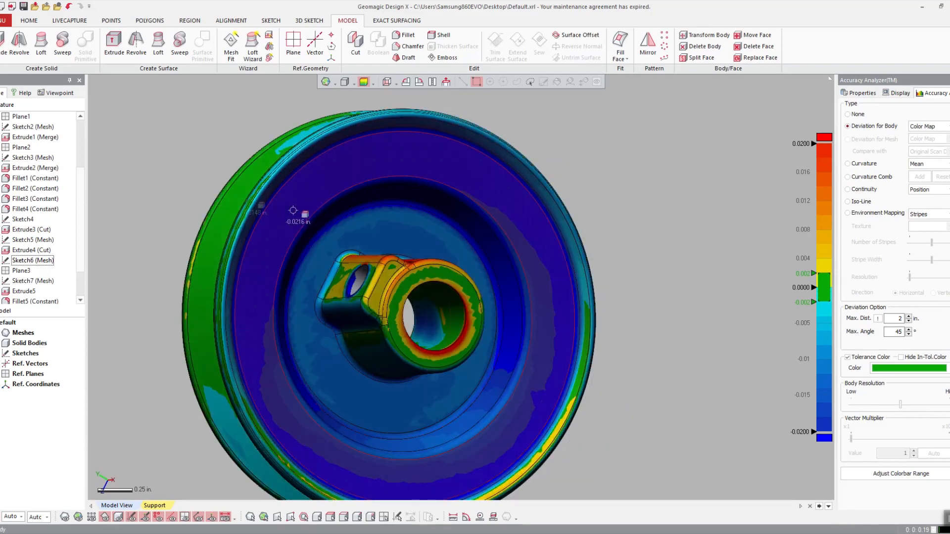
{"action": "right_click_drag", "start_coordinate": [292, 210], "coordinate": [566, 324]}
{"action": "right_click_drag", "start_coordinate": [479, 279], "coordinate": [399, 363]}
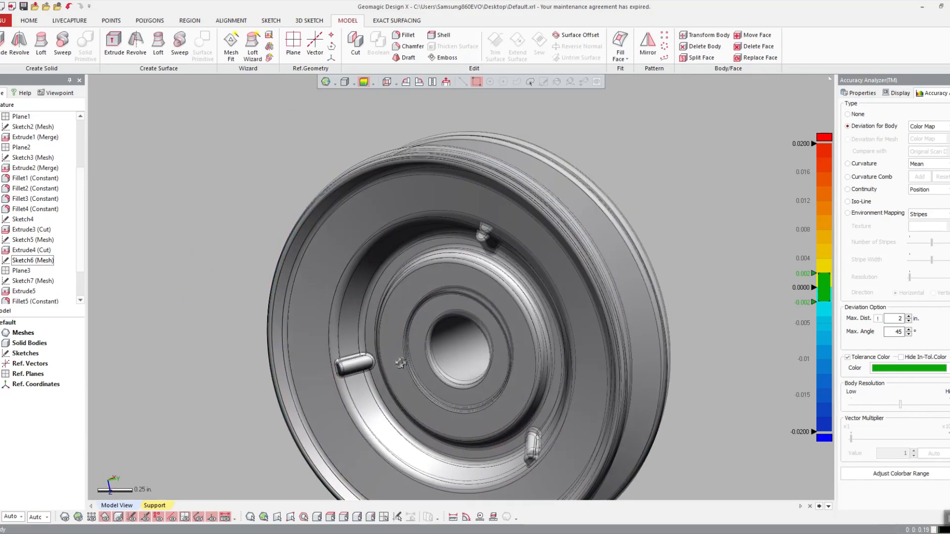
{"action": "scroll", "coordinate": [467, 318], "scroll_direction": "down", "scroll_amount": 3}
{"action": "right_click_drag", "start_coordinate": [458, 306], "coordinate": [287, 248]}
{"action": "scroll", "coordinate": [287, 248], "scroll_direction": "up", "scroll_amount": 2}
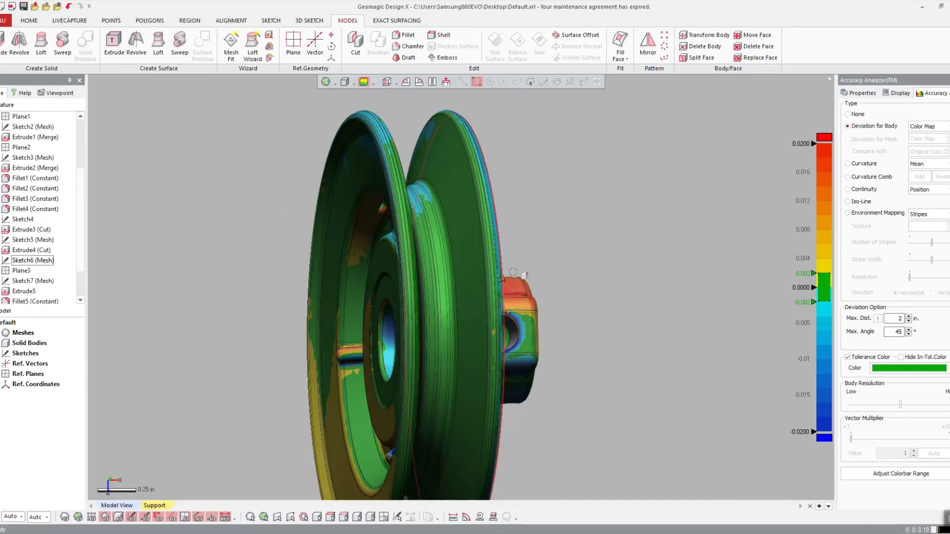
{"action": "scroll", "coordinate": [423, 264], "scroll_direction": "down", "scroll_amount": 2}
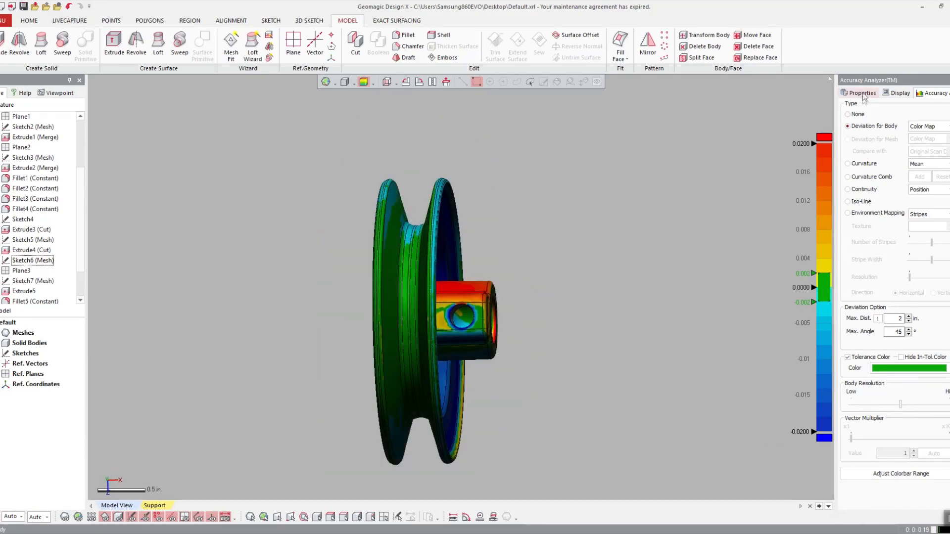
{"action": "left_click", "coordinate": [861, 114]}
{"action": "right_click_drag", "start_coordinate": [278, 297], "coordinate": [270, 243]}
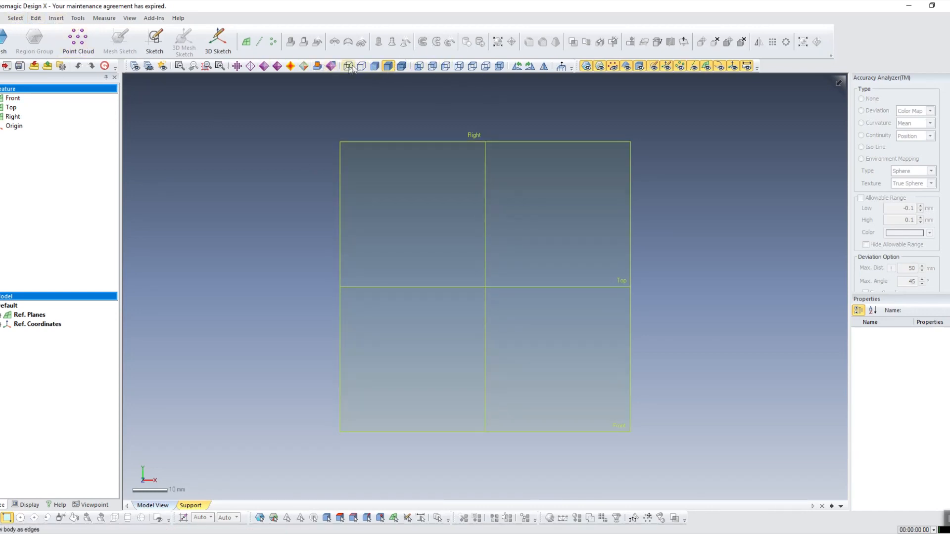
- Switch to the empty classic-interface Geomagic Design X window and try preset viewpoints such as bottom and front
{"action": "left_click", "coordinate": [429, 69]}
{"action": "left_click", "coordinate": [483, 67]}
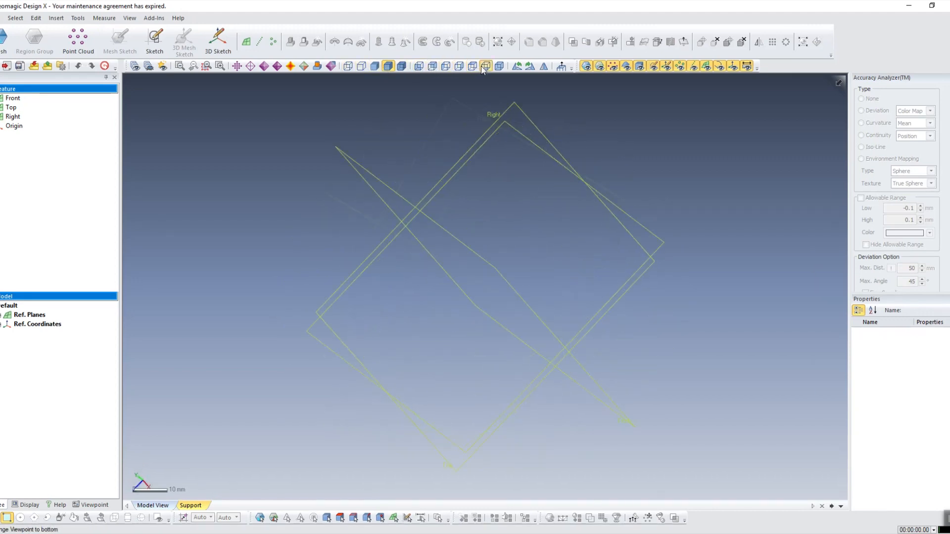
{"action": "left_click", "coordinate": [419, 67]}
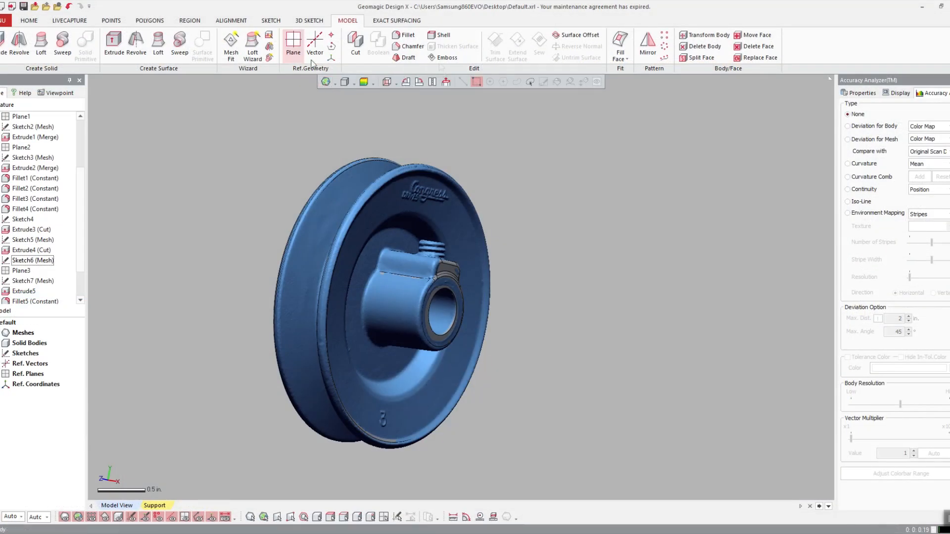
- Switch back to the pulley's ribbon-interface window and check which customization options its ribbon and toolbars offer
{"action": "right_click", "coordinate": [500, 70]}
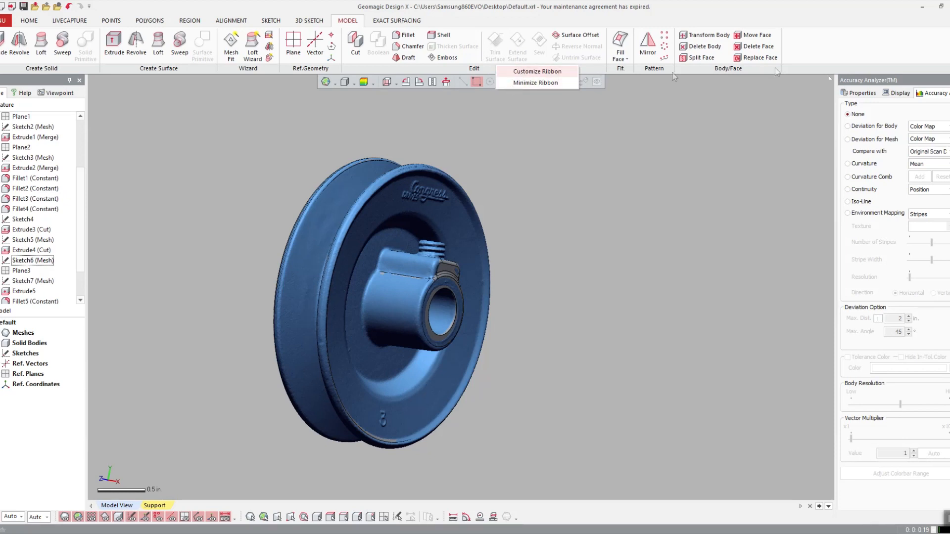
{"action": "right_click", "coordinate": [800, 52]}
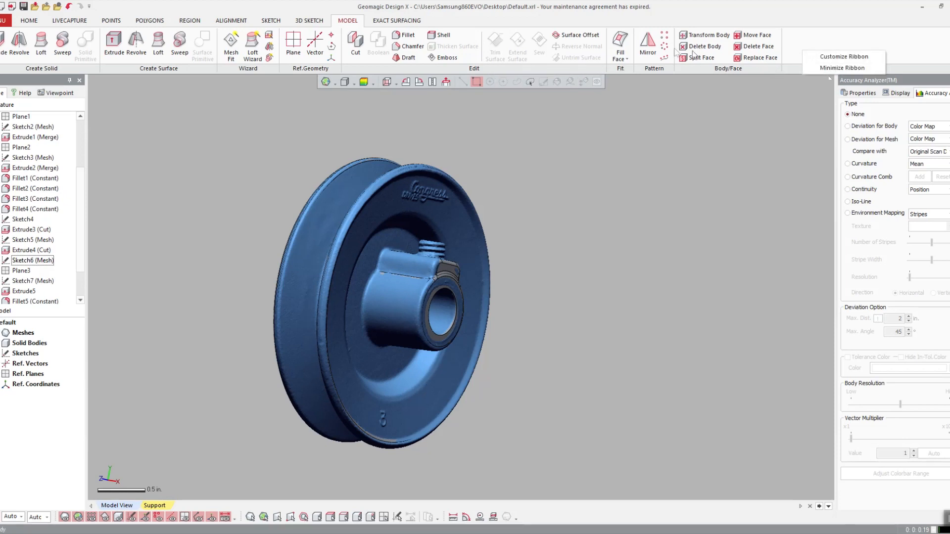
{"action": "right_click", "coordinate": [539, 516]}
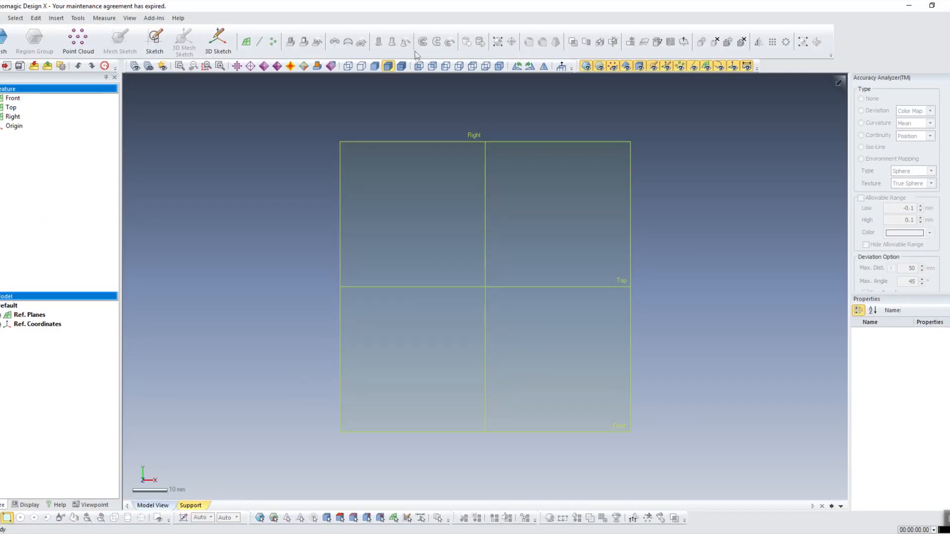
- In the classic-interface window, hide and restore the View toolbar, and move the visibility toolbar up against it
{"action": "right_click", "coordinate": [416, 64]}
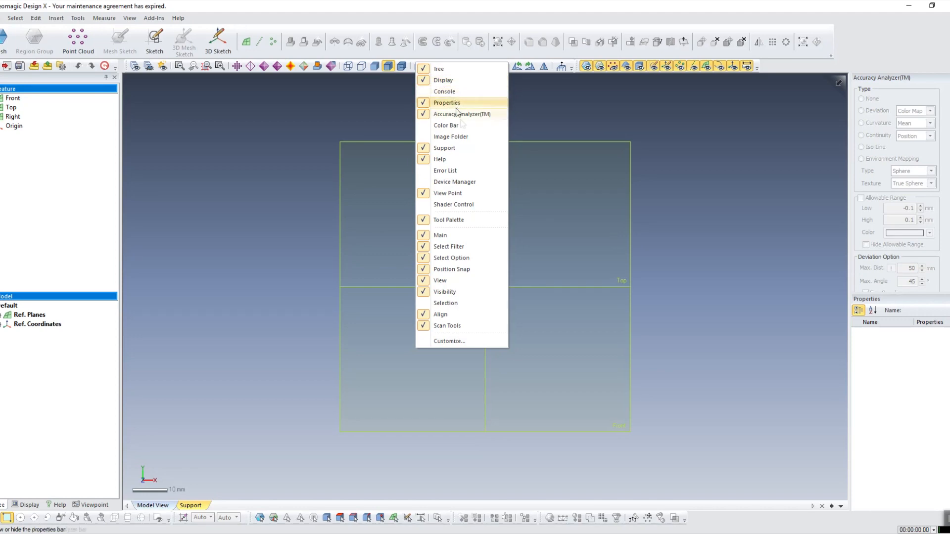
{"action": "left_click", "coordinate": [443, 280]}
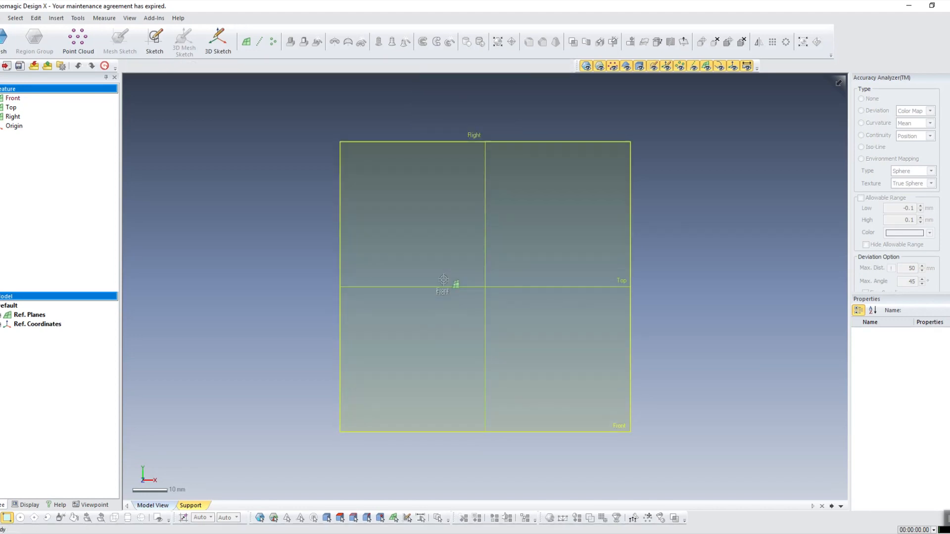
{"action": "right_click", "coordinate": [282, 65]}
{"action": "left_click", "coordinate": [309, 282]}
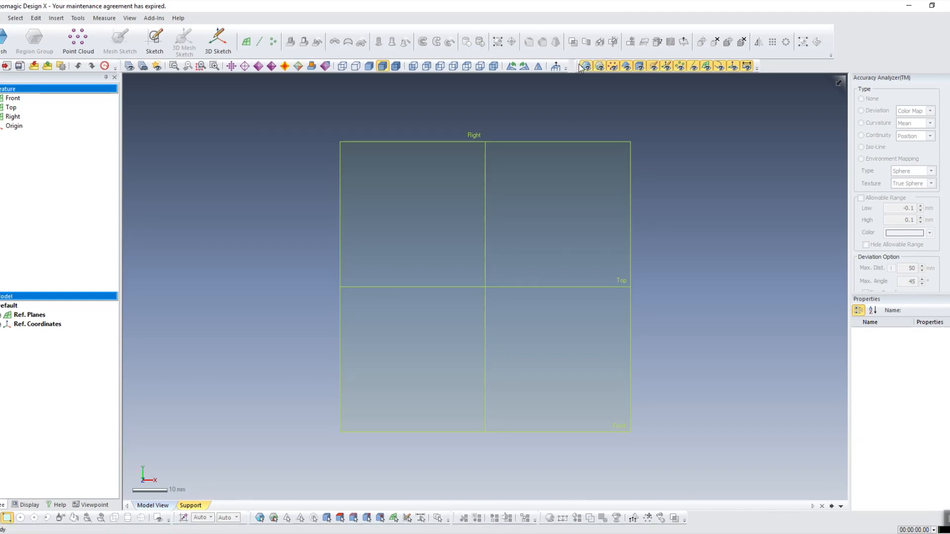
{"action": "left_click_drag", "start_coordinate": [575, 66], "coordinate": [569, 67]}
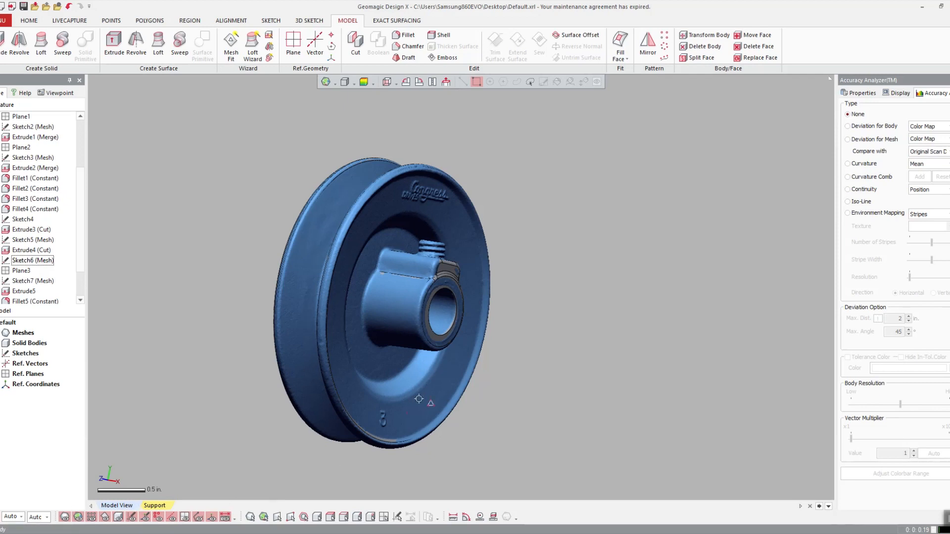
- Switch to the Manifold.xrl window and hide the model's sketches to leave the manifold bodies in clear view
{"action": "right_click_drag", "start_coordinate": [520, 301], "coordinate": [481, 282]}
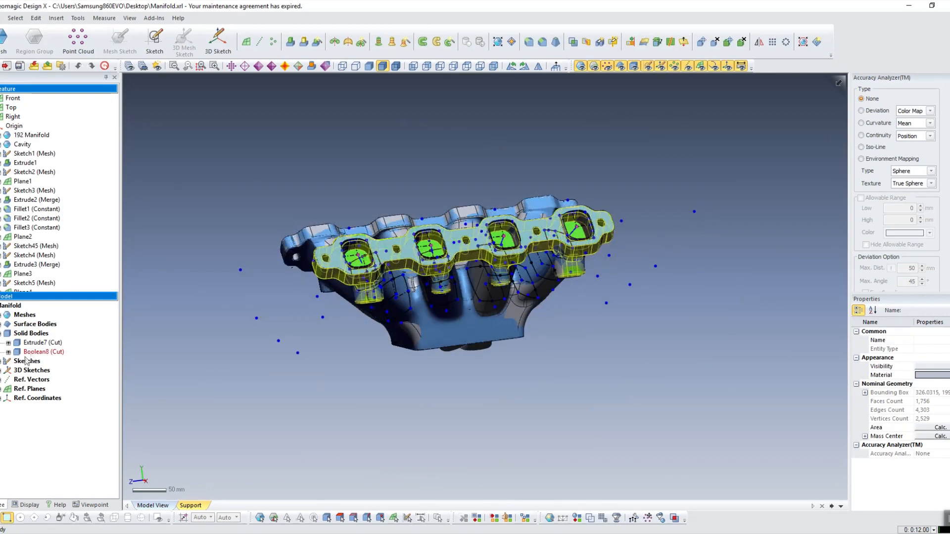
{"action": "left_click", "coordinate": [1, 363]}
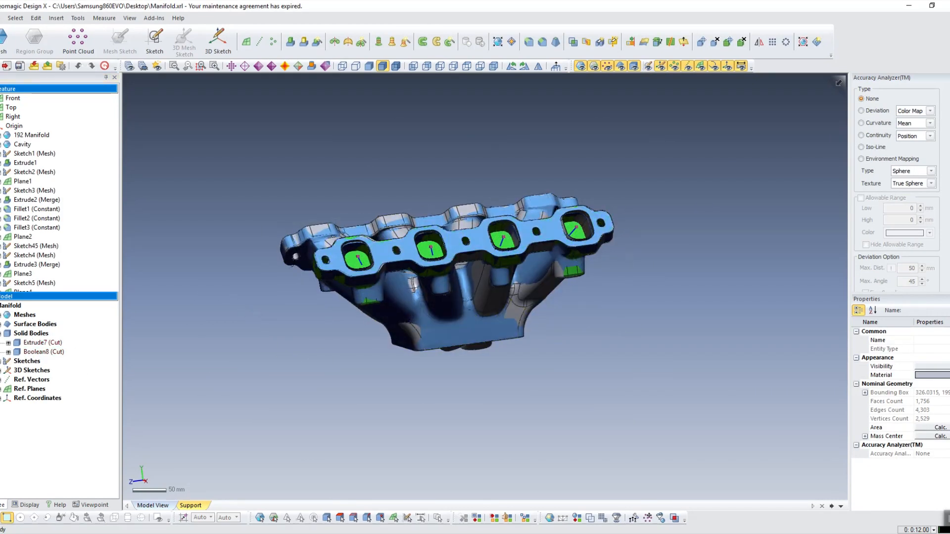
{"action": "left_click", "coordinate": [0, 324]}
{"action": "middle_click_drag", "start_coordinate": [435, 247], "coordinate": [479, 316]}
{"action": "scroll", "coordinate": [479, 316], "scroll_direction": "up", "scroll_amount": 3}
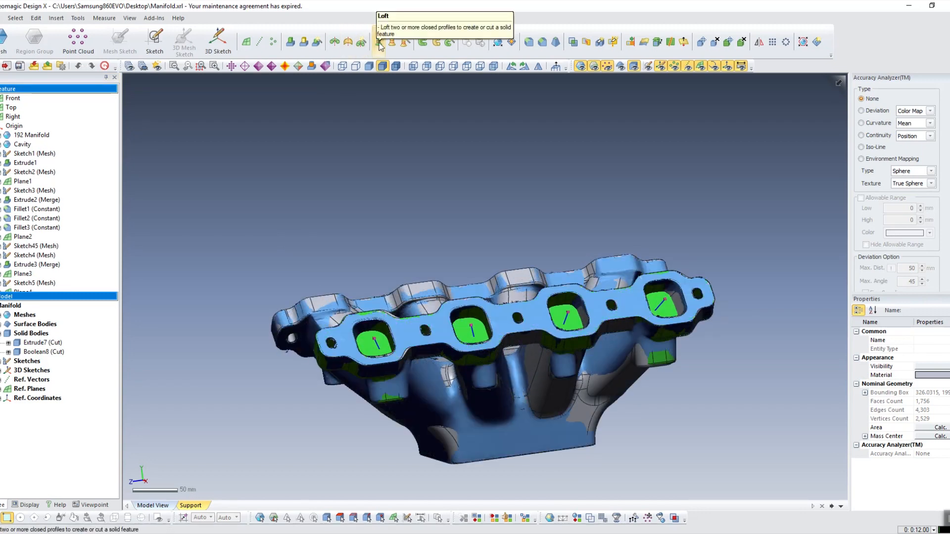
- Compare the classic interface's Loft access with the ribbon window's polygon mesh-editing tools
{"action": "left_click", "coordinate": [379, 43]}
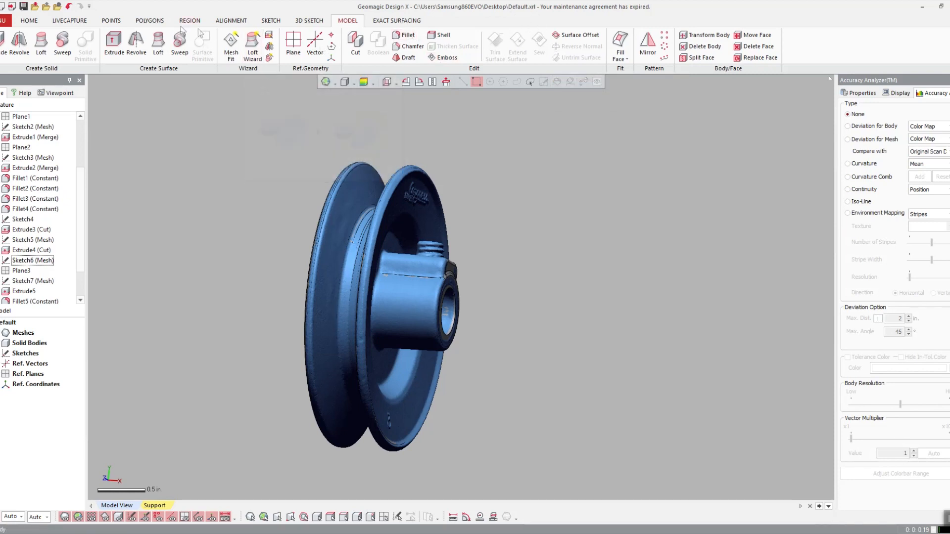
{"action": "left_click", "coordinate": [144, 21]}
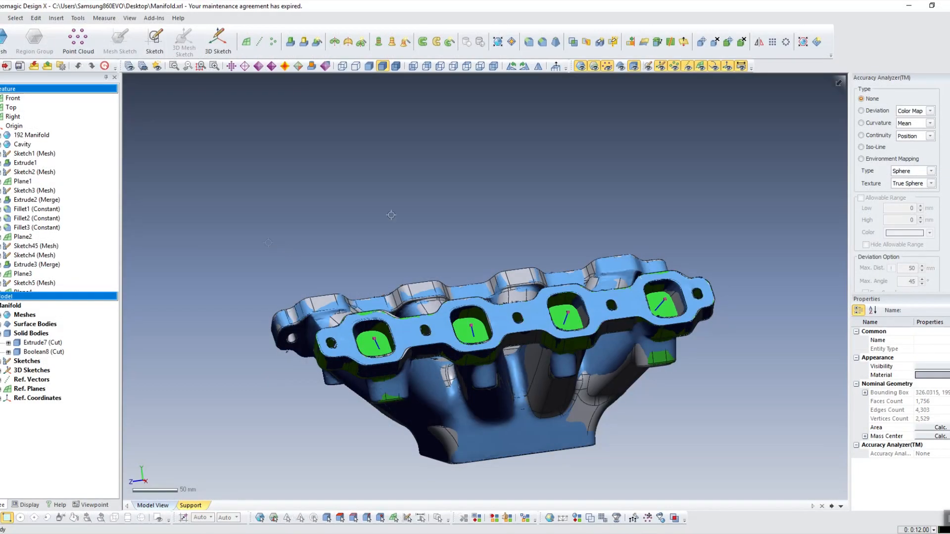
{"action": "right_click_drag", "start_coordinate": [391, 215], "coordinate": [355, 138]}
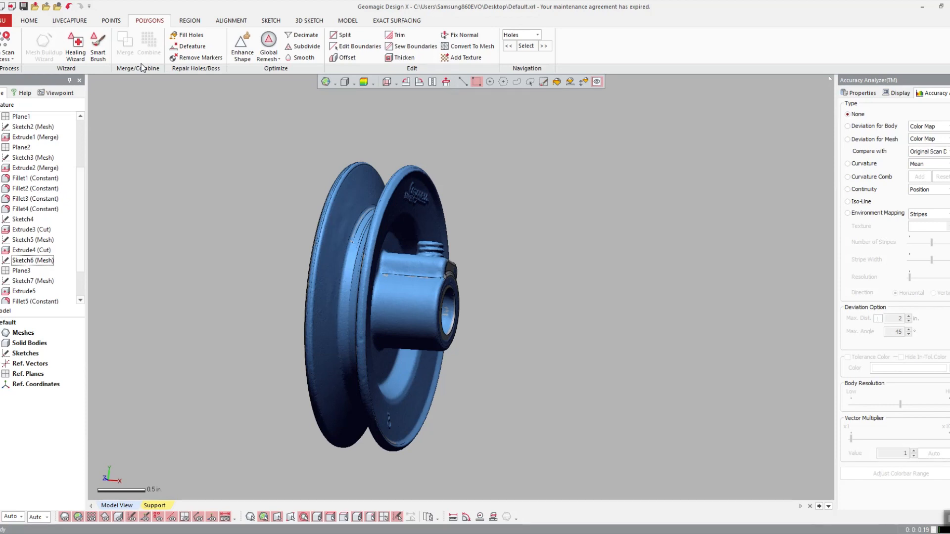
- Compare the ribbon window's 3D sketch, modeling, surfacing, points and LiveCapture command groups with the classic interface in the Manifold.xrl window
{"action": "right_click_drag", "start_coordinate": [532, 236], "coordinate": [433, 307]}
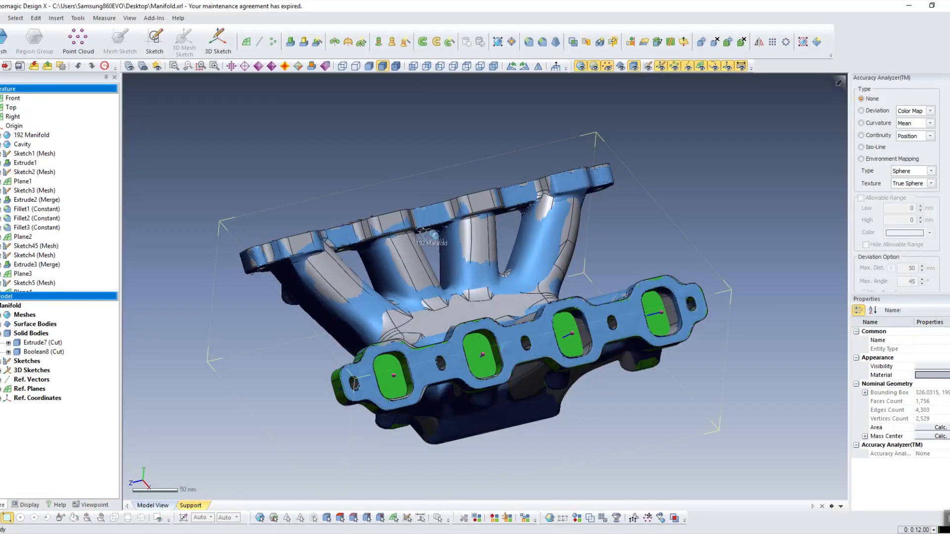
{"action": "mouse_move", "coordinate": [436, 237]}
{"action": "right_mouse_down"}
{"action": "mouse_move", "coordinate": [459, 262]}
{"action": "mouse_move", "coordinate": [463, 190]}
{"action": "mouse_move", "coordinate": [723, 259]}
{"action": "mouse_move", "coordinate": [544, 277]}
{"action": "mouse_move", "coordinate": [297, 149]}
{"action": "mouse_move", "coordinate": [222, 121]}
{"action": "right_mouse_up"}
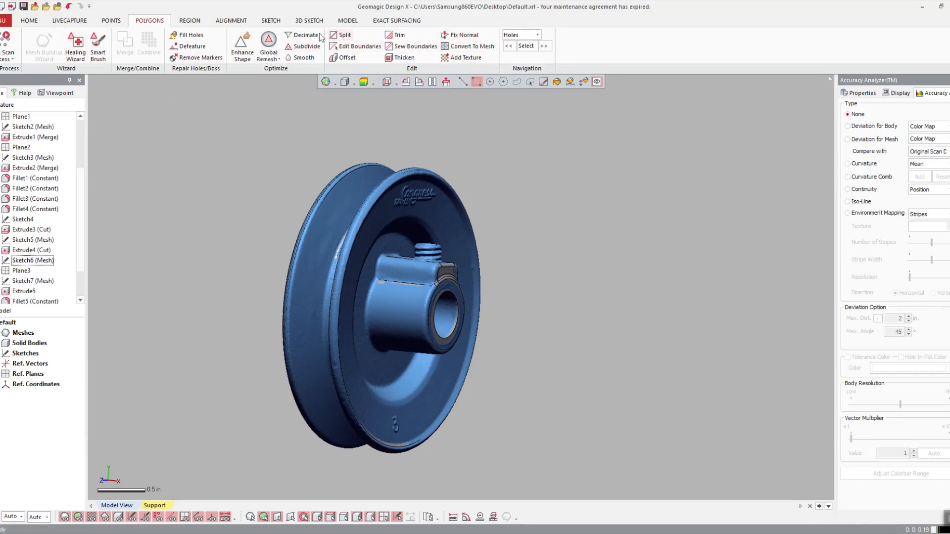
{"action": "scroll", "coordinate": [297, 31], "scroll_direction": "down", "scroll_amount": 3}
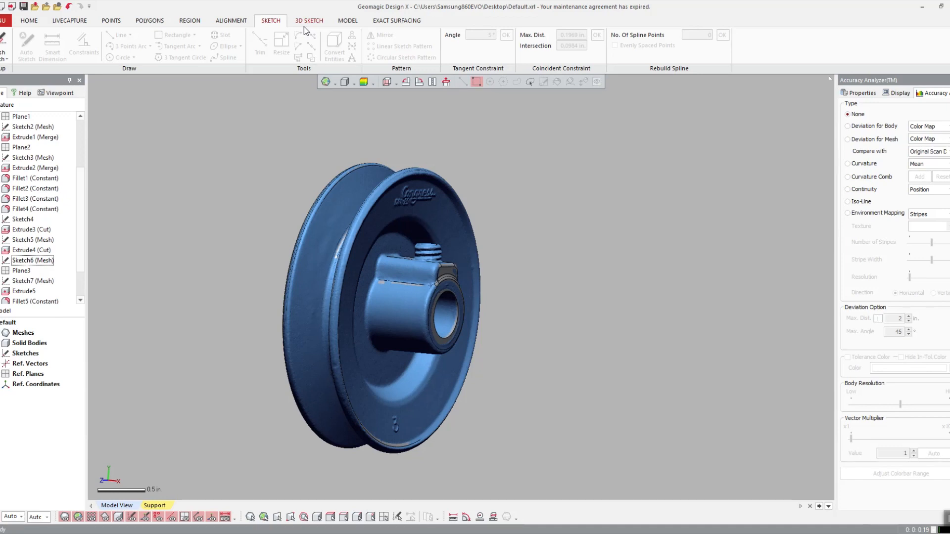
{"action": "left_click", "coordinate": [305, 20]}
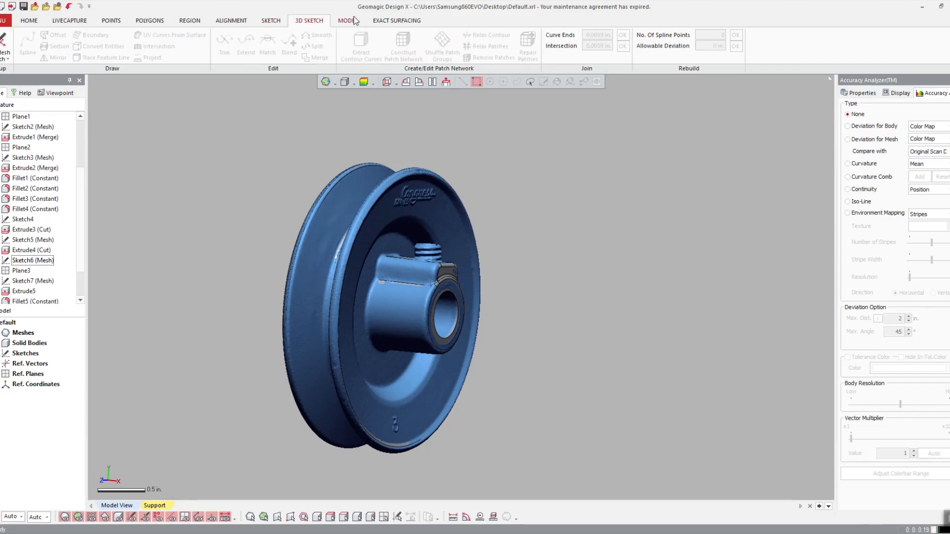
{"action": "left_click", "coordinate": [356, 20]}
{"action": "left_click", "coordinate": [380, 23]}
{"action": "left_click", "coordinate": [112, 21]}
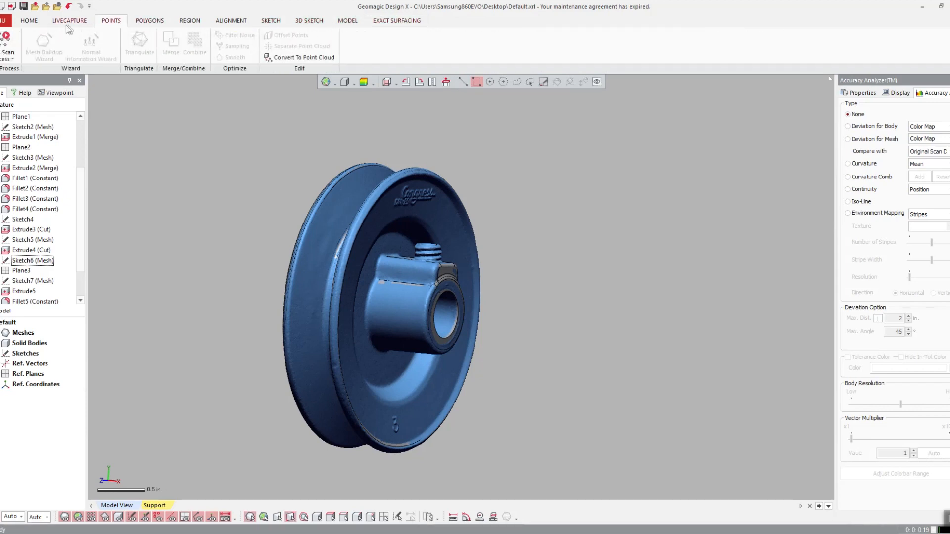
{"action": "left_click", "coordinate": [69, 20]}
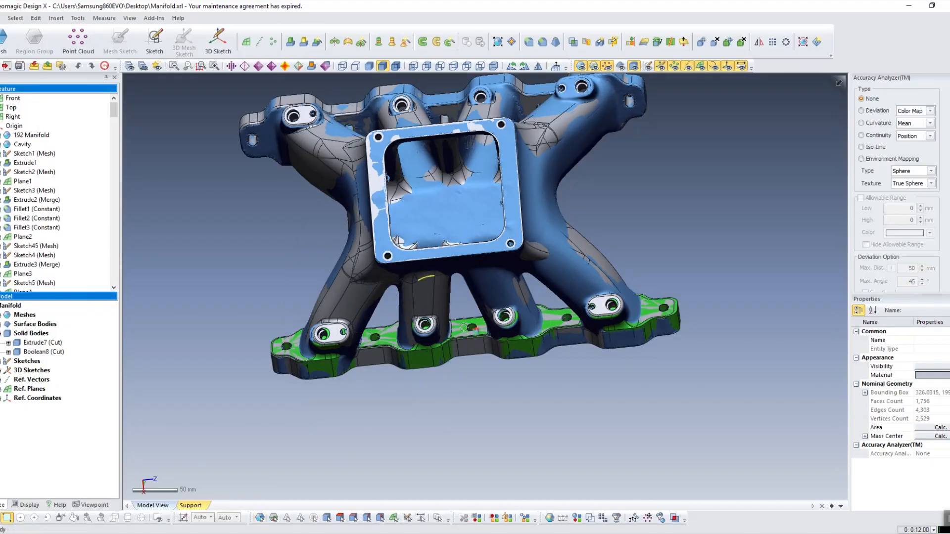
{"action": "right_click_drag", "start_coordinate": [521, 415], "coordinate": [339, 20]}
{"action": "scroll", "coordinate": [469, 287], "scroll_direction": "up", "scroll_amount": 2}
{"action": "scroll", "coordinate": [469, 272], "scroll_direction": "up", "scroll_amount": 2}
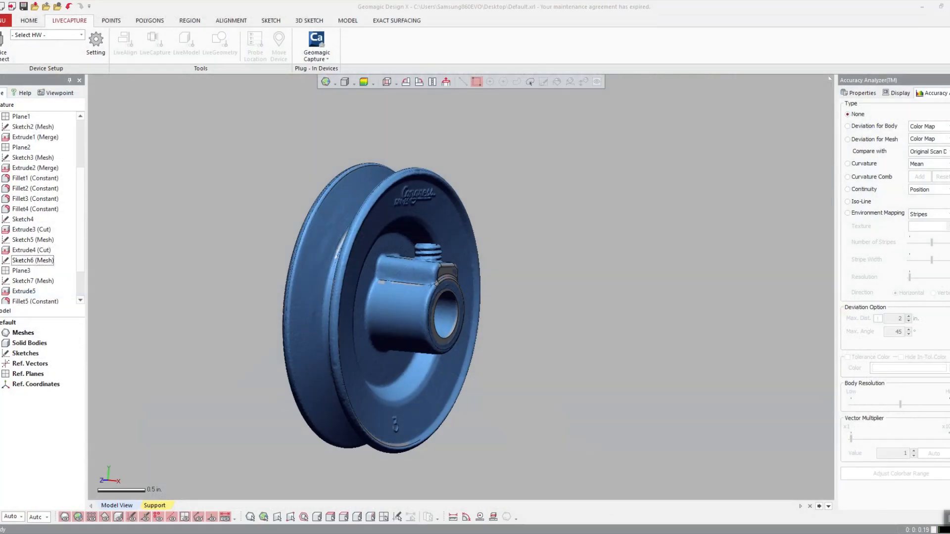
{"action": "right_click_drag", "start_coordinate": [267, 201], "coordinate": [294, 197]}
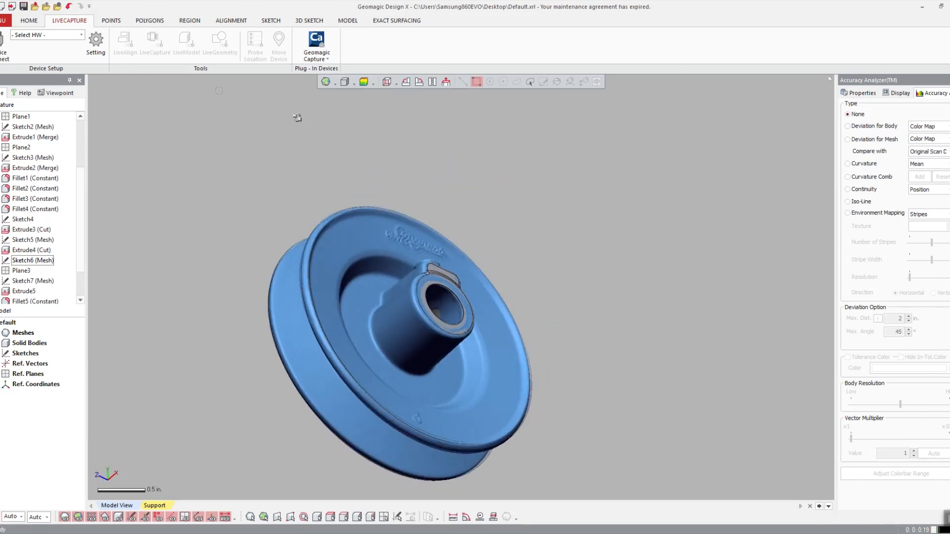
- Transfer the pulley to SolidWorks 2017 with LiveTransfer, starting from the first feature with Pause At enabled, and inspect the transferred part
{"action": "left_click", "coordinate": [30, 23]}
{"action": "right_click_drag", "start_coordinate": [521, 122], "coordinate": [377, 159]}
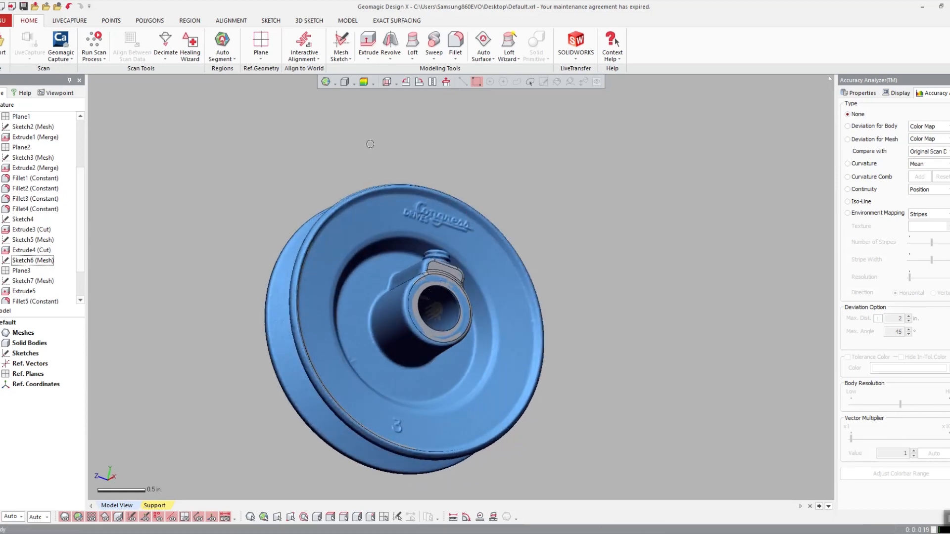
{"action": "right_click_drag", "start_coordinate": [688, 443], "coordinate": [503, 289]}
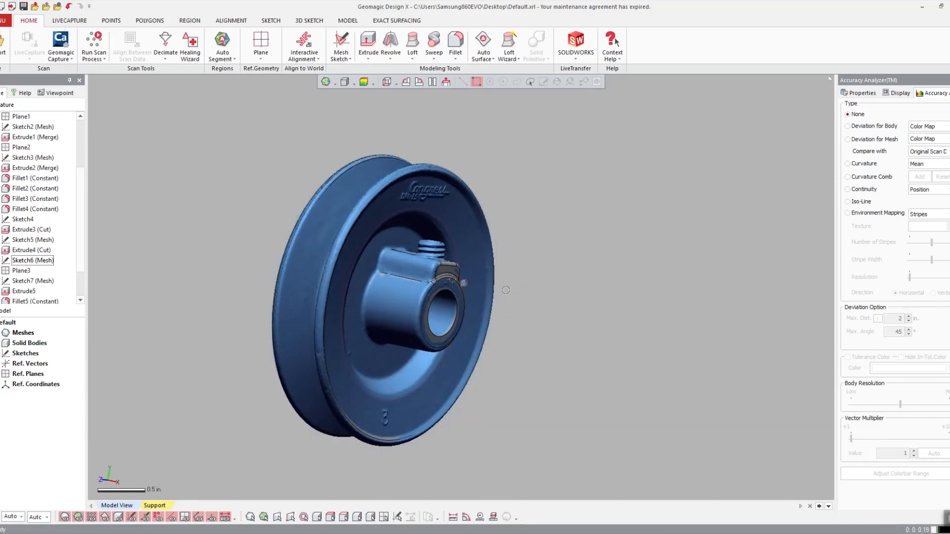
{"action": "scroll", "coordinate": [500, 285], "scroll_direction": "up", "scroll_amount": 3}
{"action": "scroll", "coordinate": [448, 208], "scroll_direction": "down", "scroll_amount": 1}
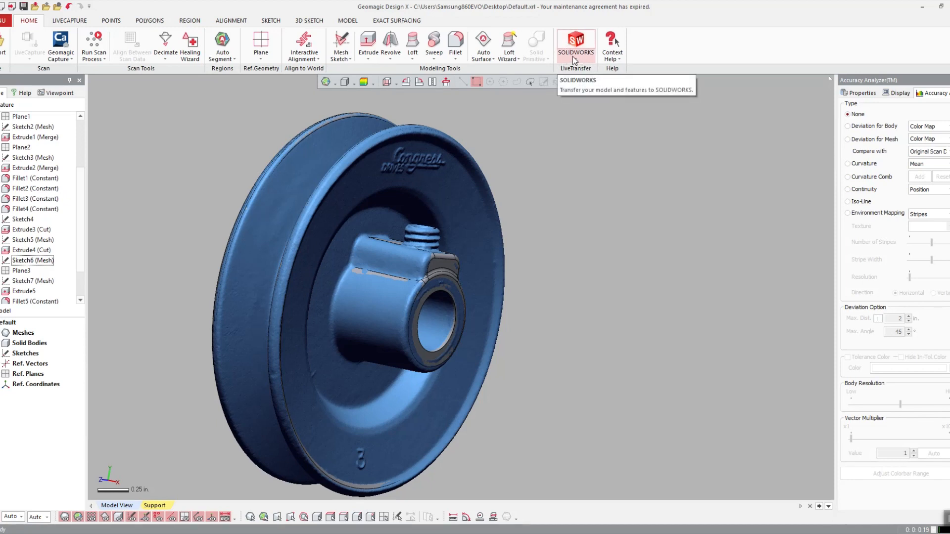
{"action": "left_click", "coordinate": [572, 56]}
{"action": "left_click", "coordinate": [576, 74]}
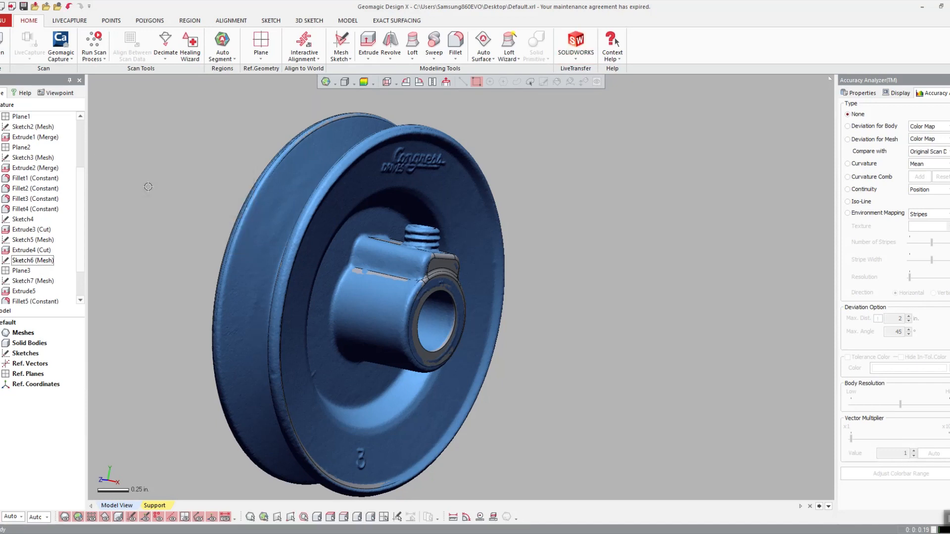
{"action": "key", "text": "Return"}
{"action": "left_click", "coordinate": [576, 43]}
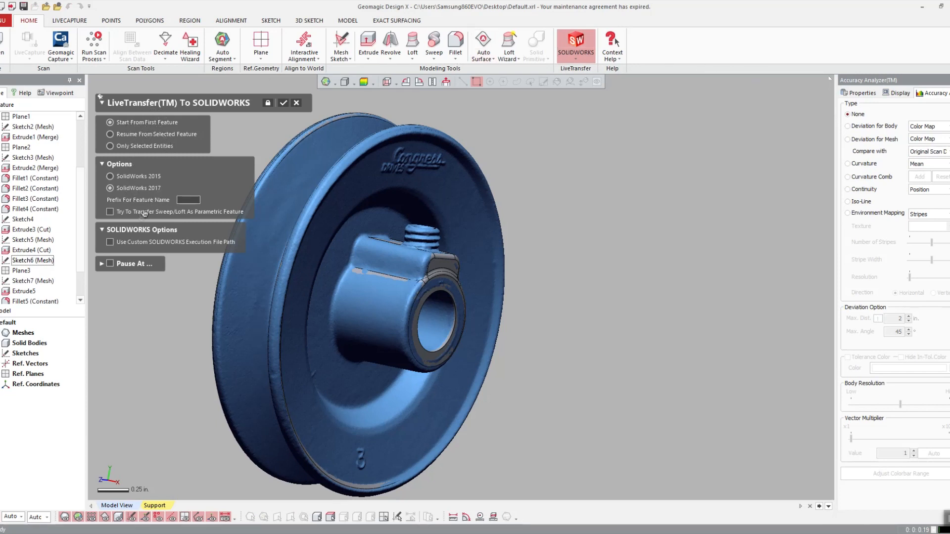
{"action": "left_click", "coordinate": [119, 264]}
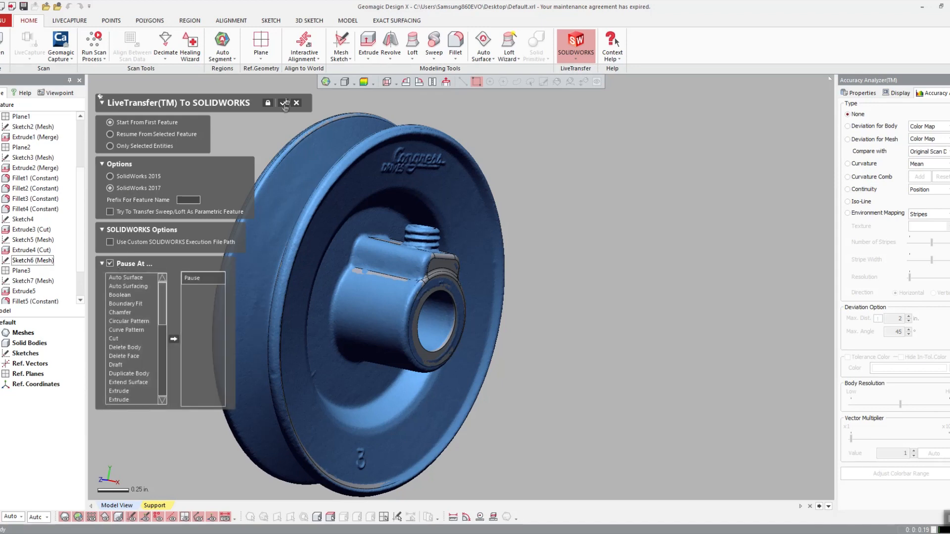
{"action": "left_click", "coordinate": [283, 103]}
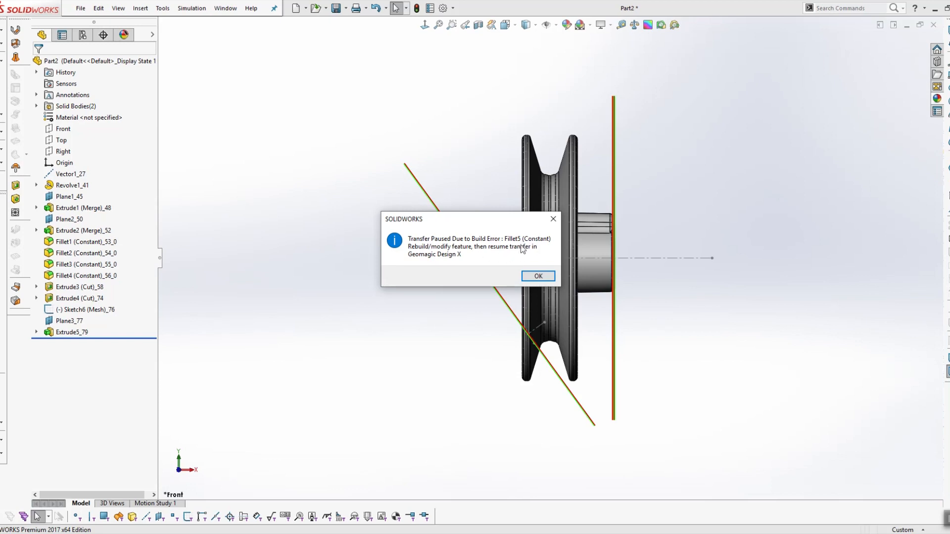
{"action": "left_click", "coordinate": [553, 218]}
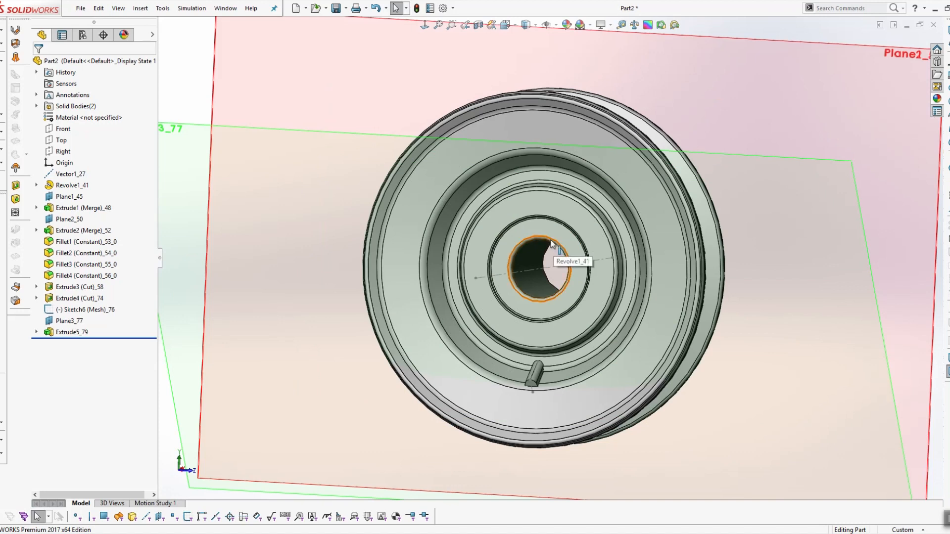
{"action": "scroll", "coordinate": [550, 243], "scroll_direction": "up", "scroll_amount": 5}
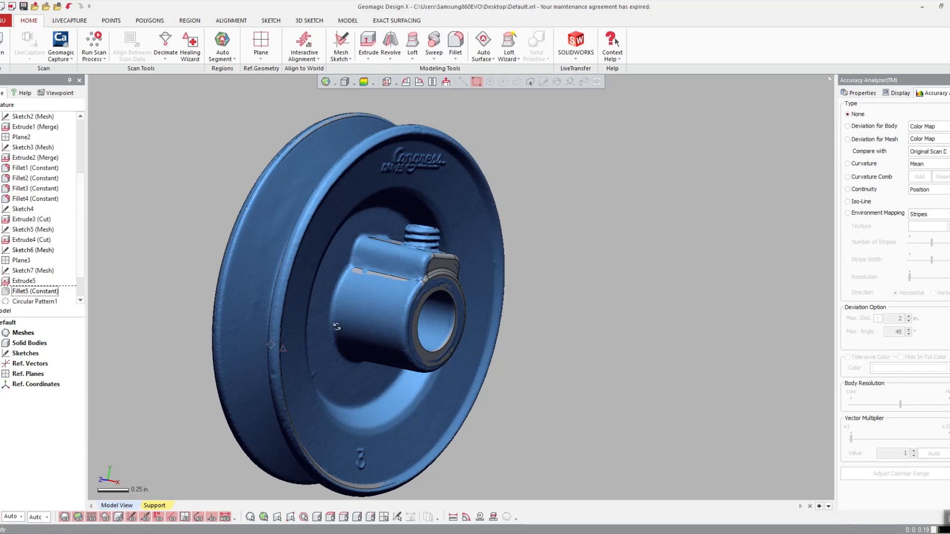
- Back in Geomagic Design X, roll the pulley's feature history forward past Fillet5, Circular Pattern1 and Boolean1 (Merge)
{"action": "right_click_drag", "start_coordinate": [337, 326], "coordinate": [304, 339]}
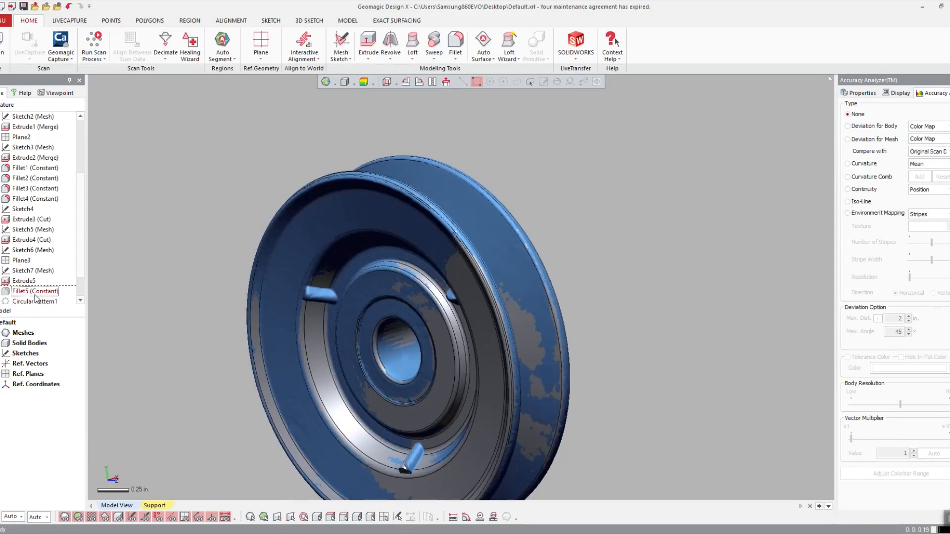
{"action": "right_click", "coordinate": [36, 297]}
{"action": "left_click", "coordinate": [56, 301]}
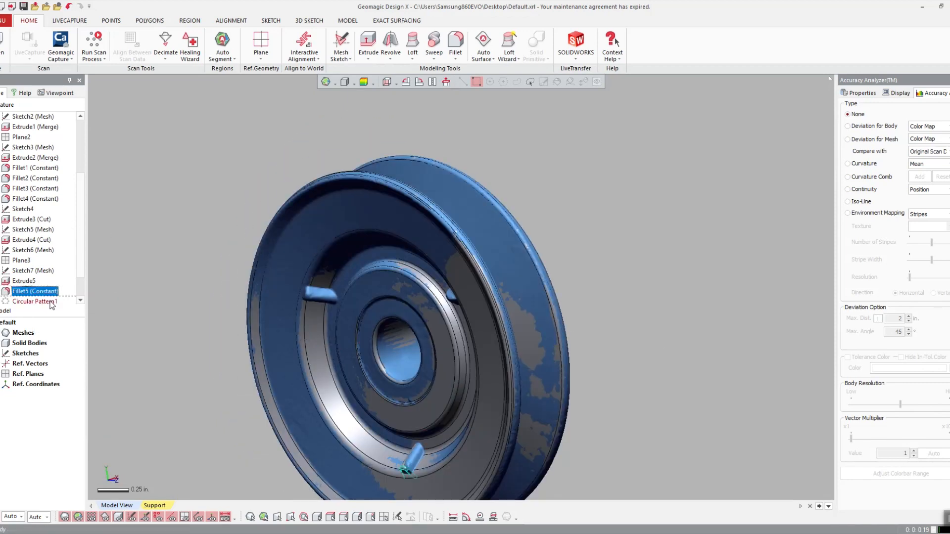
{"action": "right_click", "coordinate": [42, 304]}
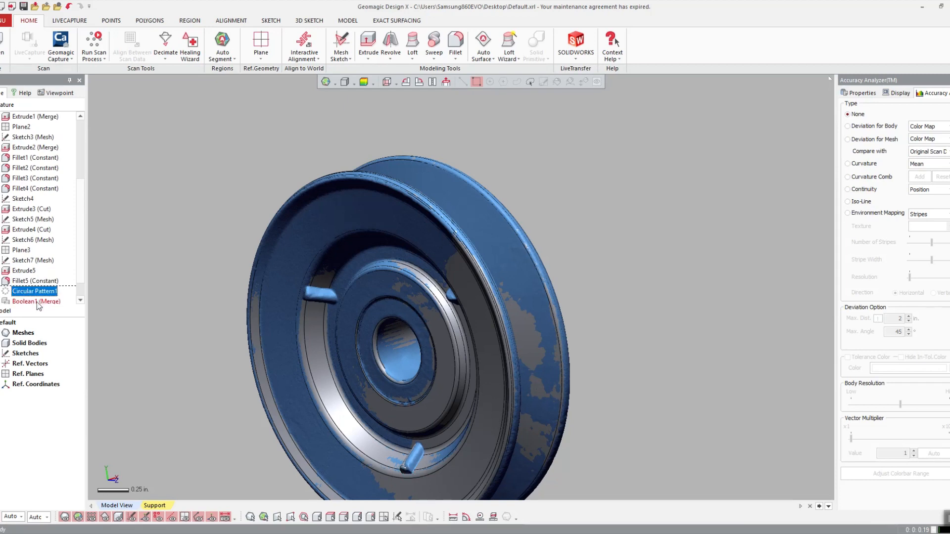
{"action": "right_click", "coordinate": [37, 303]}
{"action": "left_click", "coordinate": [55, 309]}
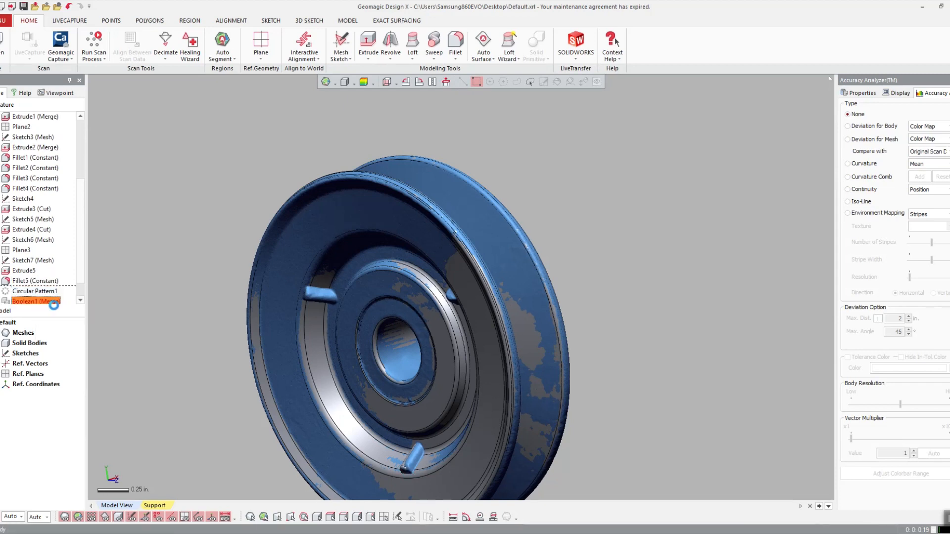
- Try to resume the LiveTransfer to SolidWorks 2017 from the selected feature Circular Pattern1
{"action": "left_click", "coordinate": [80, 170]}
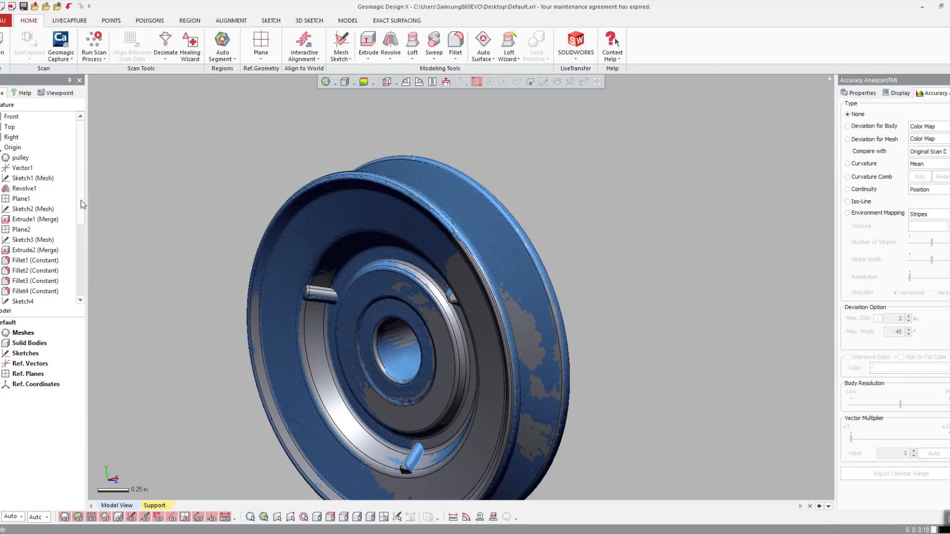
{"action": "scroll", "coordinate": [50, 276], "scroll_direction": "down", "scroll_amount": 4}
{"action": "left_click", "coordinate": [46, 272]}
{"action": "right_click", "coordinate": [47, 277]}
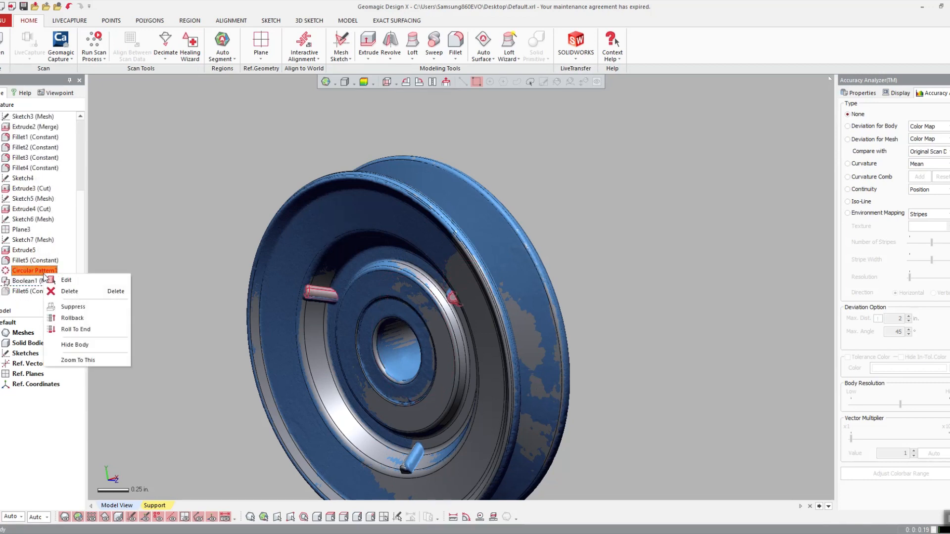
{"action": "left_click", "coordinate": [574, 53]}
{"action": "left_click", "coordinate": [584, 74]}
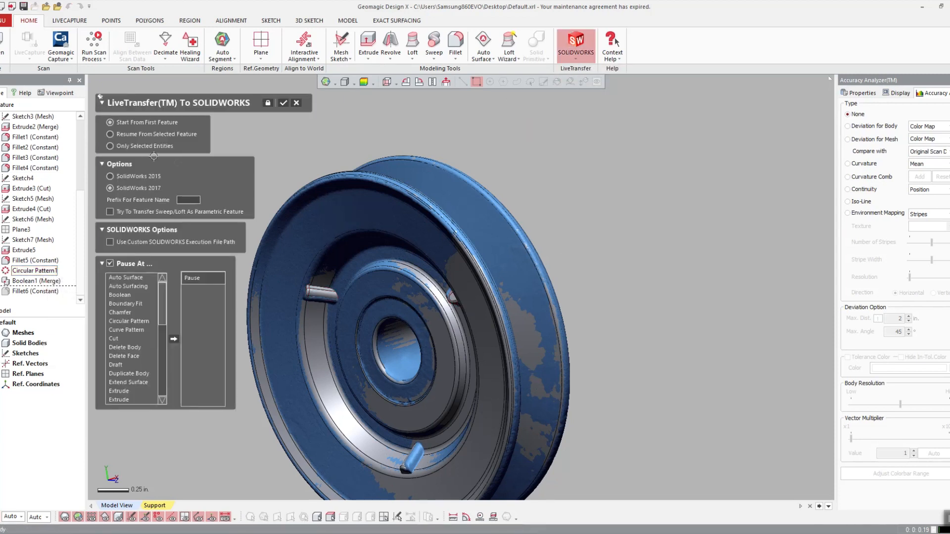
{"action": "left_click", "coordinate": [156, 138]}
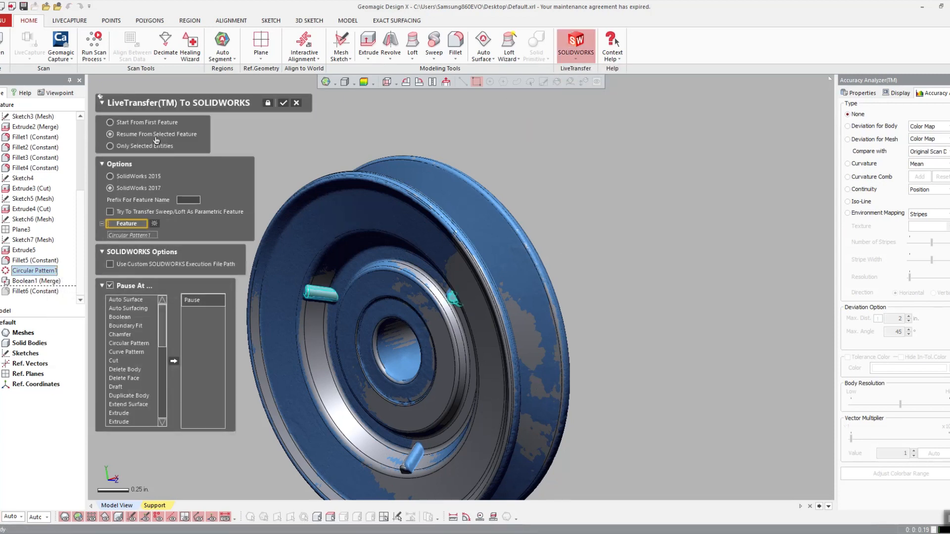
{"action": "left_click", "coordinate": [28, 273]}
{"action": "left_click", "coordinate": [283, 103]}
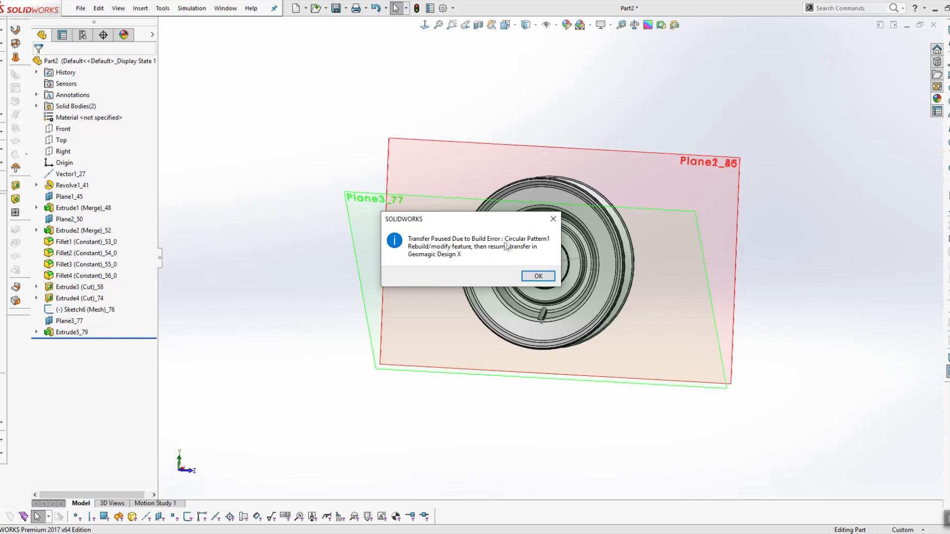
{"action": "left_click", "coordinate": [538, 275]}
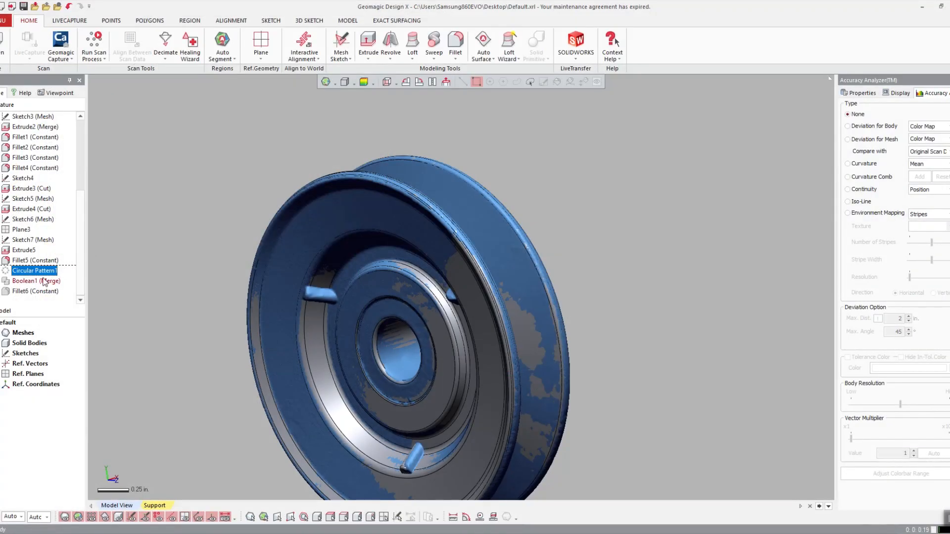
- Roll the pulley's feature history forward through the final feature, Fillet6 (Constant), in Geomagic Design X
{"action": "left_click", "coordinate": [35, 291]}
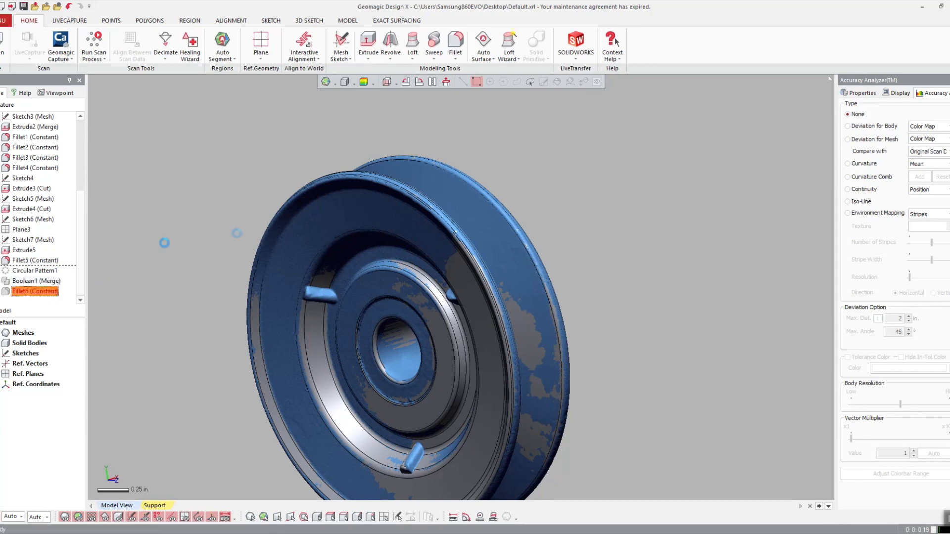
{"action": "left_click", "coordinate": [216, 168]}
{"action": "right_click_drag", "start_coordinate": [269, 263], "coordinate": [245, 128]}
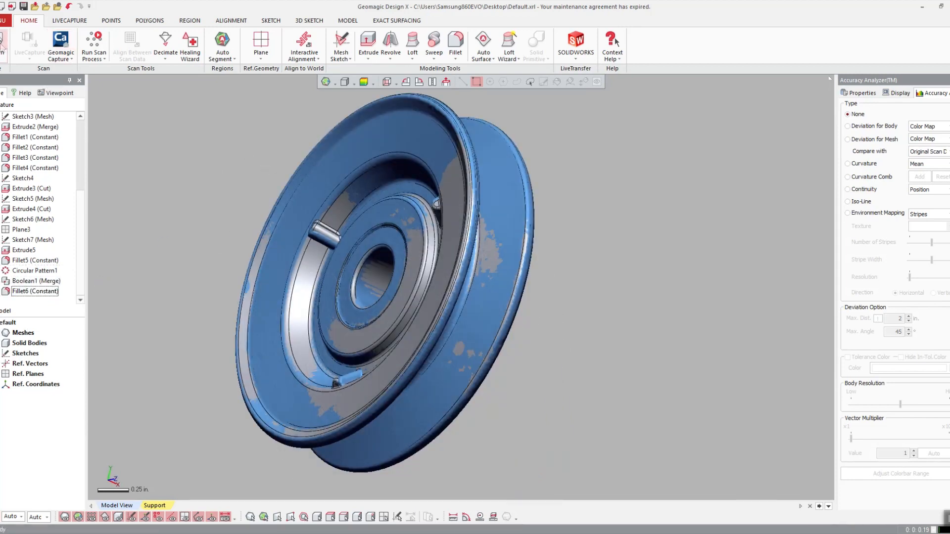
{"action": "left_click", "coordinate": [4, 23]}
{"action": "mouse_move", "coordinate": [20, 34]}
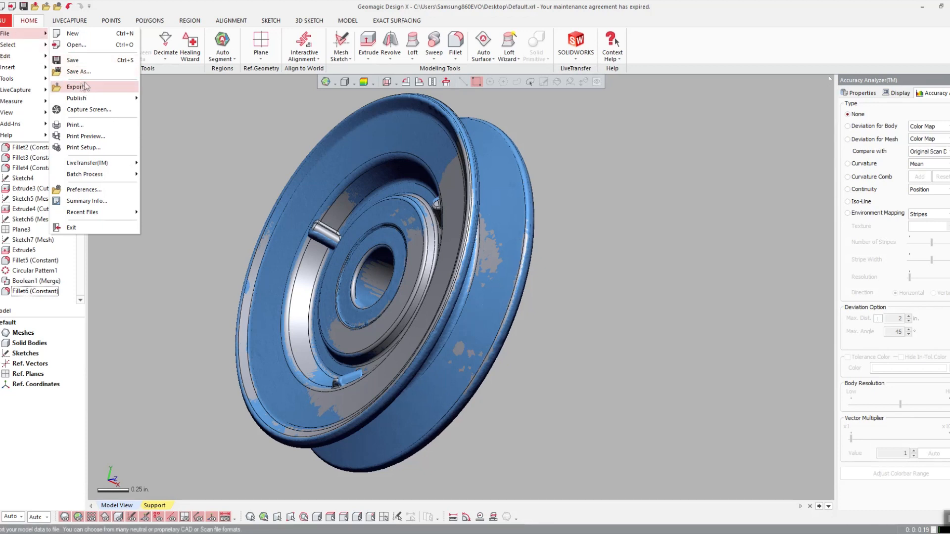
{"action": "left_click", "coordinate": [77, 87]}
{"action": "left_click", "coordinate": [310, 158]}
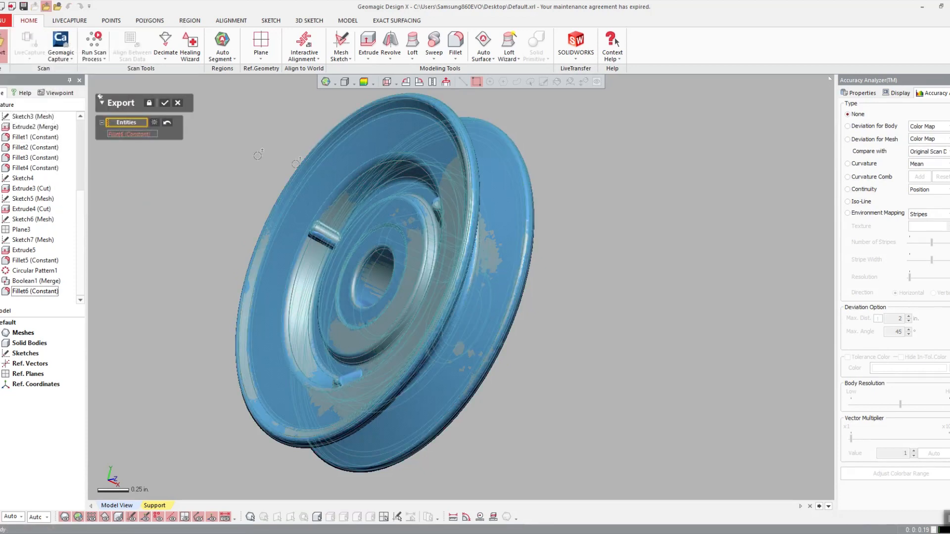
{"action": "left_click", "coordinate": [164, 103]}
{"action": "key", "text": "Return"}
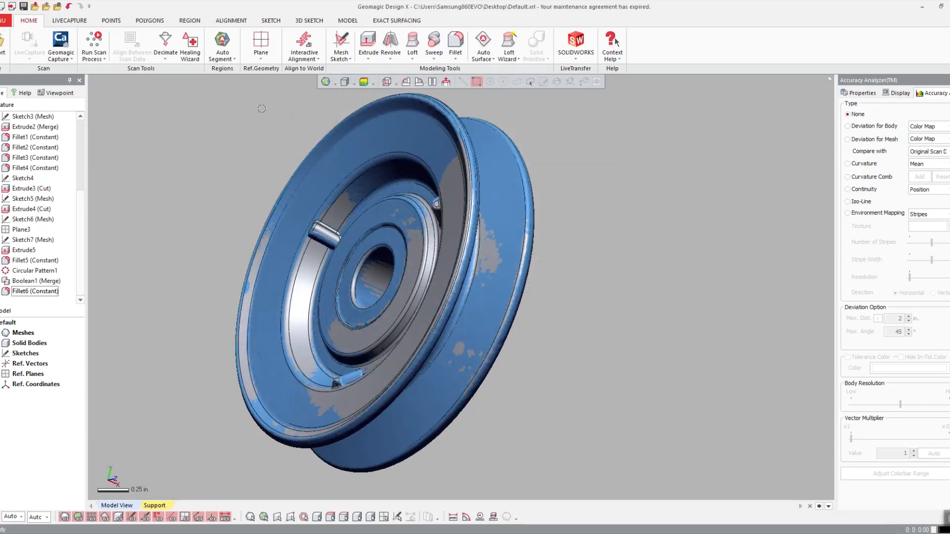
{"action": "right_click_drag", "start_coordinate": [251, 436], "coordinate": [175, 270]}
{"action": "scroll", "coordinate": [438, 299], "scroll_direction": "up", "scroll_amount": 3}
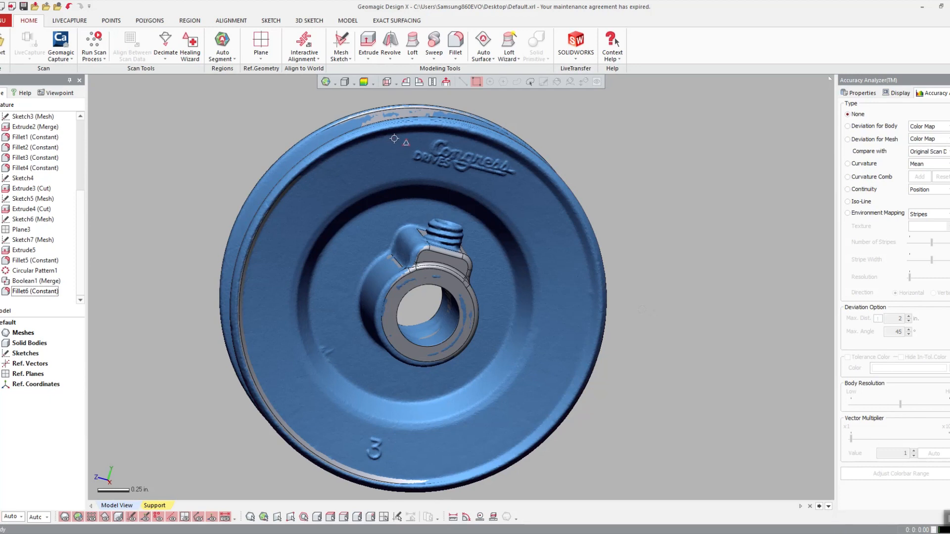
- Export the pulley's solid body to the Scans Samples folder as a STEP file (*.stp) named Pulley
{"action": "left_click", "coordinate": [46, 6]}
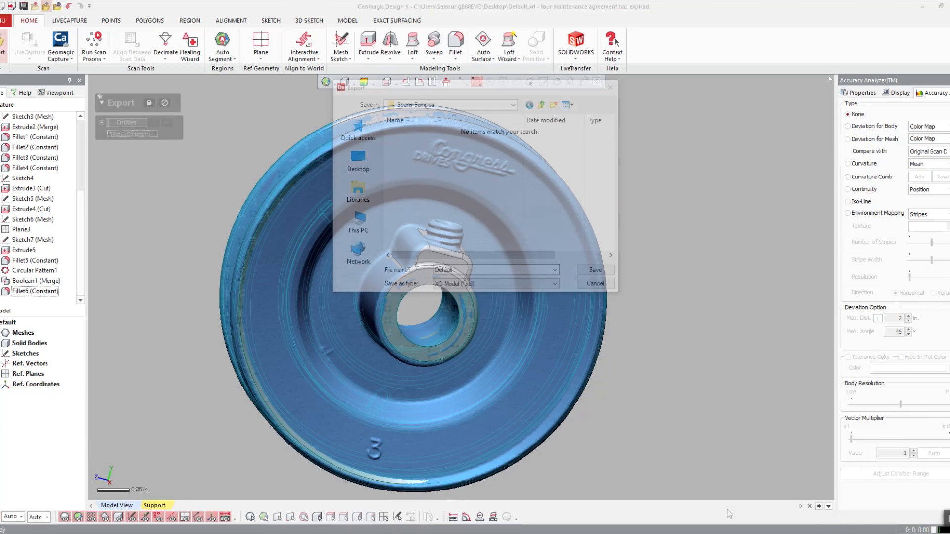
{"action": "left_click", "coordinate": [495, 283]}
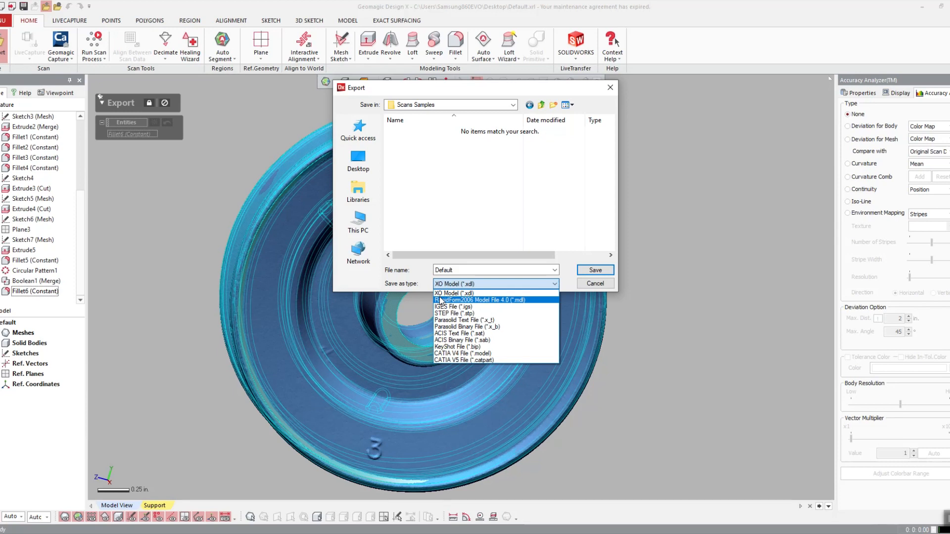
{"action": "left_click", "coordinate": [447, 313]}
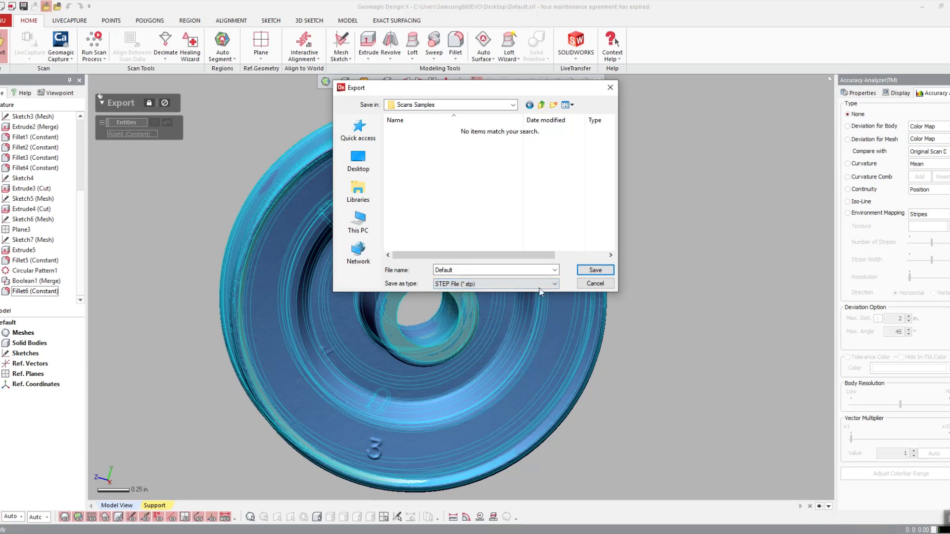
{"action": "double_click", "coordinate": [468, 270]}
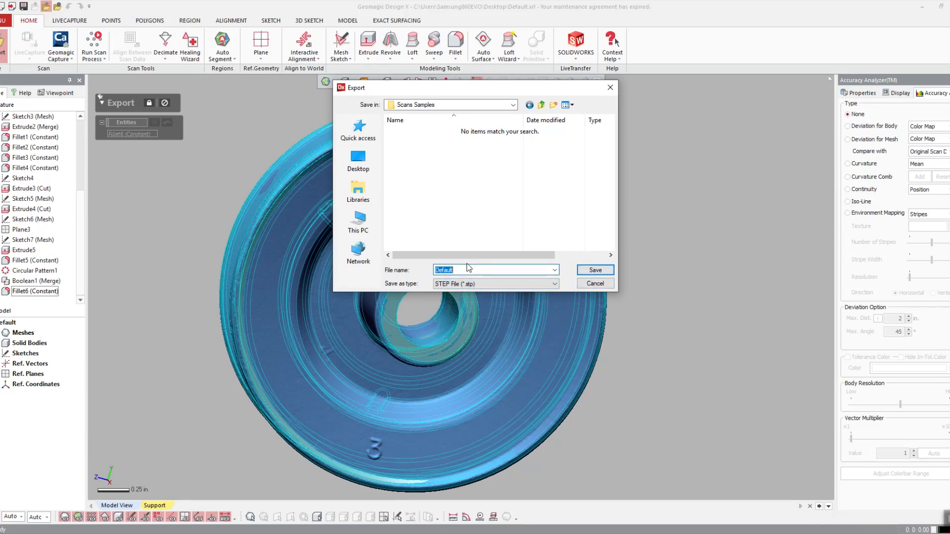
{"action": "type", "text": "Pulley"}
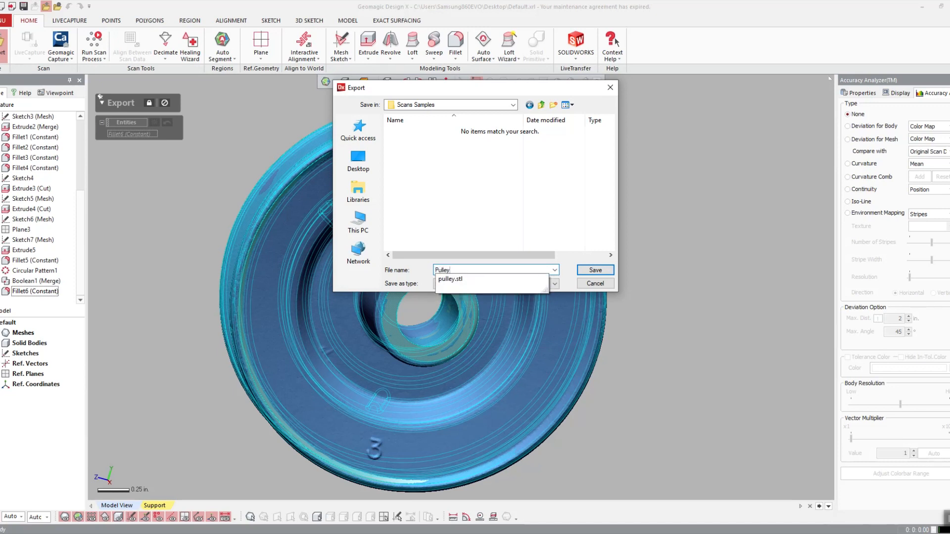
{"action": "key", "text": "Return"}
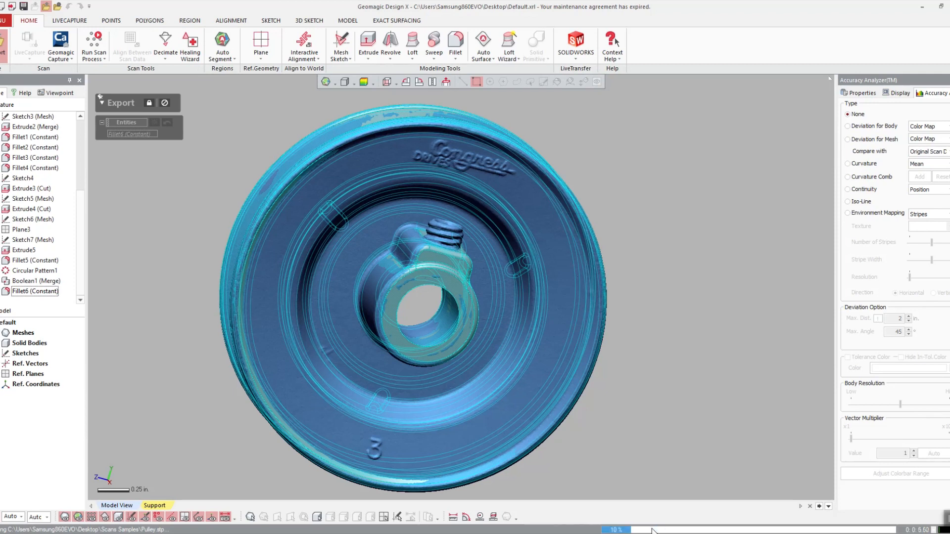
{"action": "left_click", "coordinate": [4, 20]}
{"action": "mouse_move", "coordinate": [25, 34]}
{"action": "left_click", "coordinate": [78, 87]}
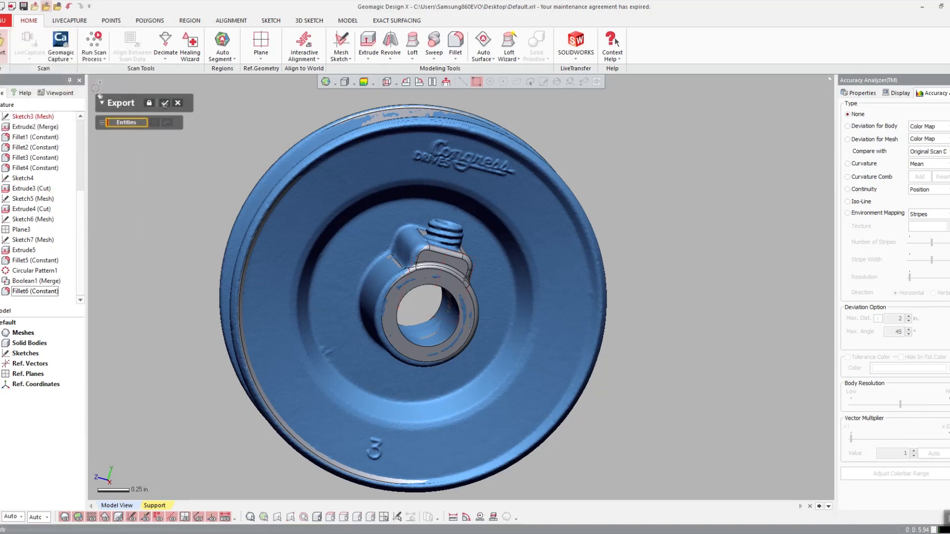
{"action": "left_click", "coordinate": [165, 103]}
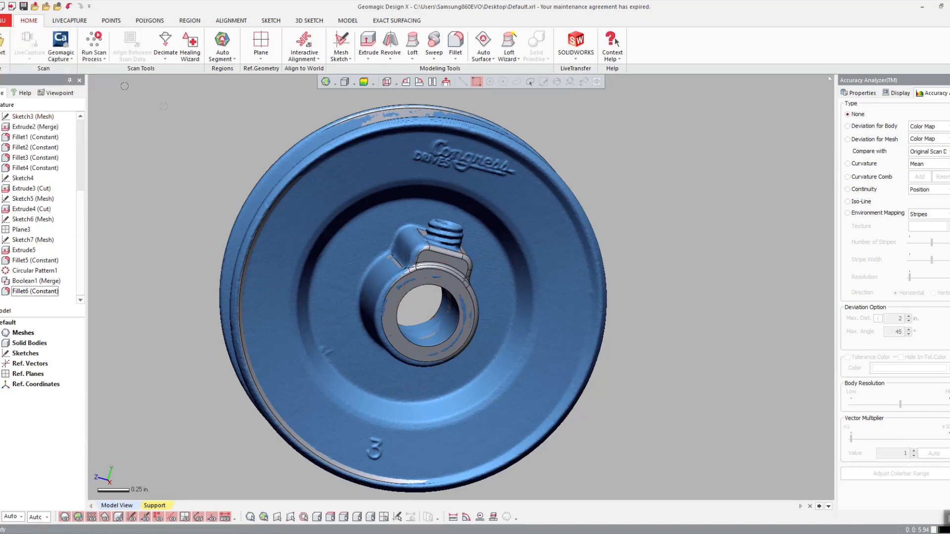
- Export the Fillet6 (Constant) solid body as a Parasolid Text File (*.x_t) named Pulley
{"action": "left_click", "coordinate": [4, 20]}
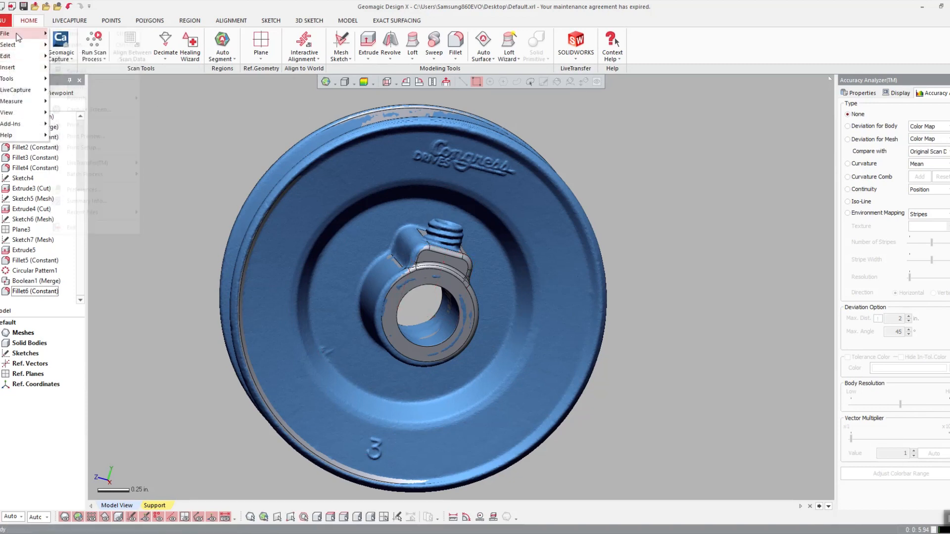
{"action": "mouse_move", "coordinate": [25, 33]}
{"action": "left_click", "coordinate": [78, 87]}
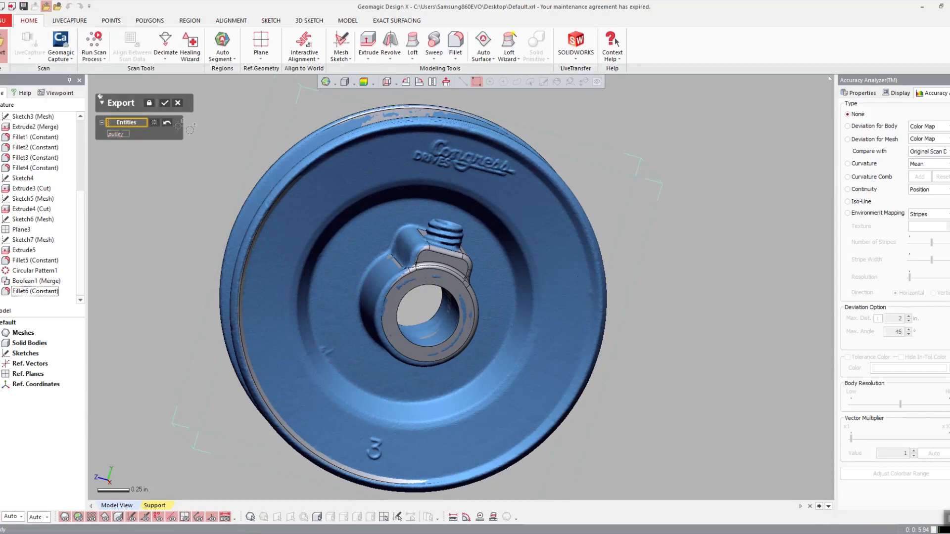
{"action": "left_click", "coordinate": [366, 113]}
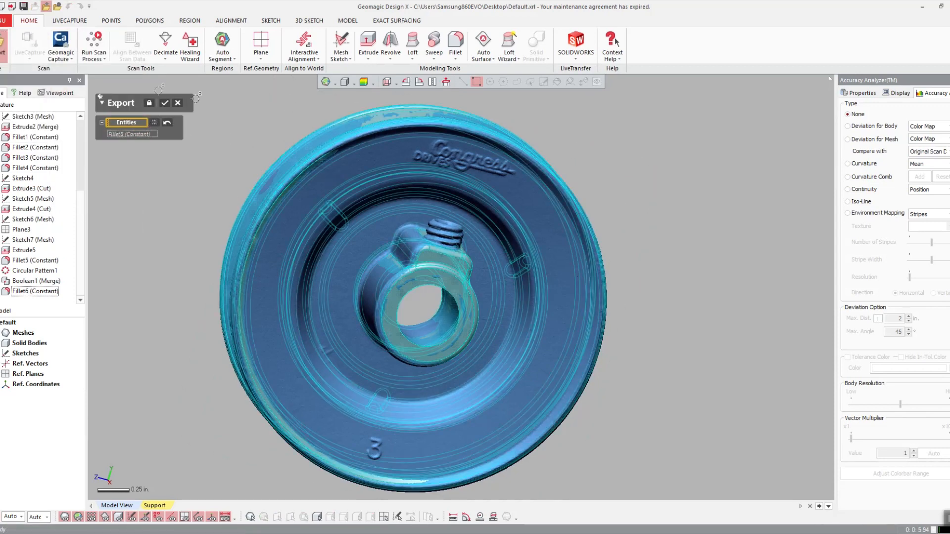
{"action": "left_click", "coordinate": [164, 103]}
{"action": "left_click", "coordinate": [475, 284]}
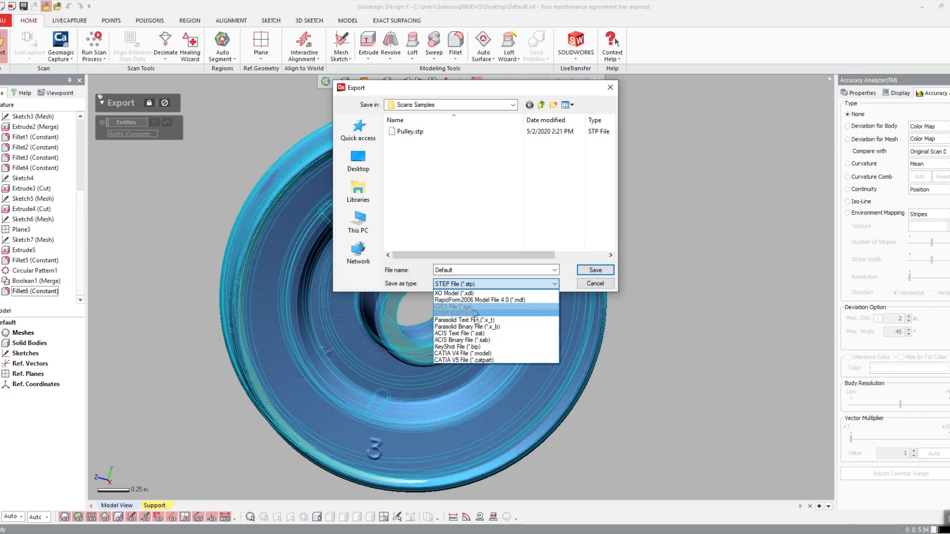
{"action": "left_click", "coordinate": [478, 320]}
{"action": "double_click", "coordinate": [458, 270]}
{"action": "type", "text": "P"}
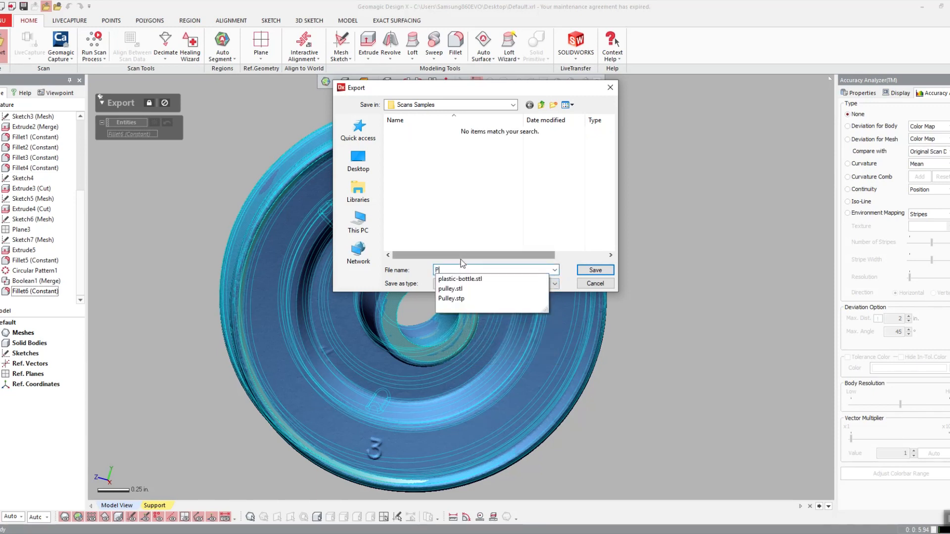
{"action": "type", "text": "ulley s"}
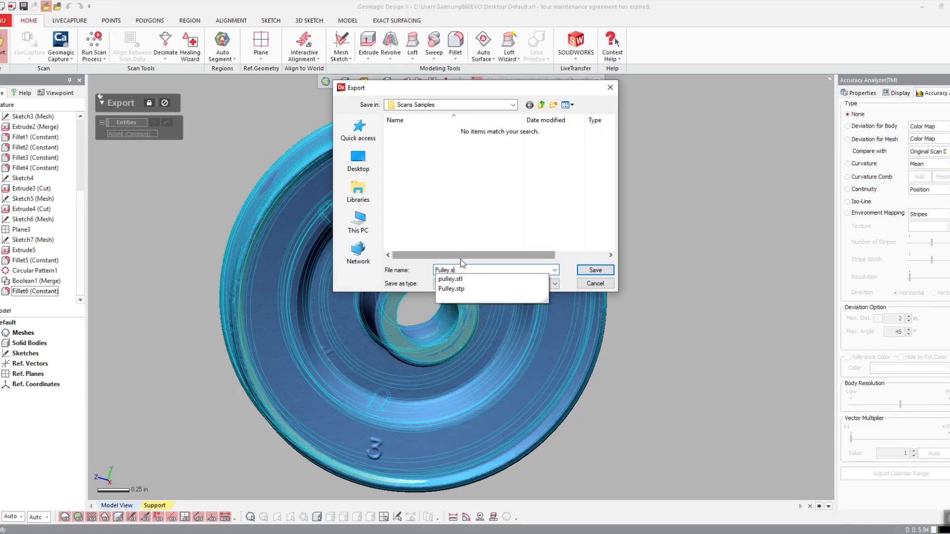
{"action": "key", "text": "Return"}
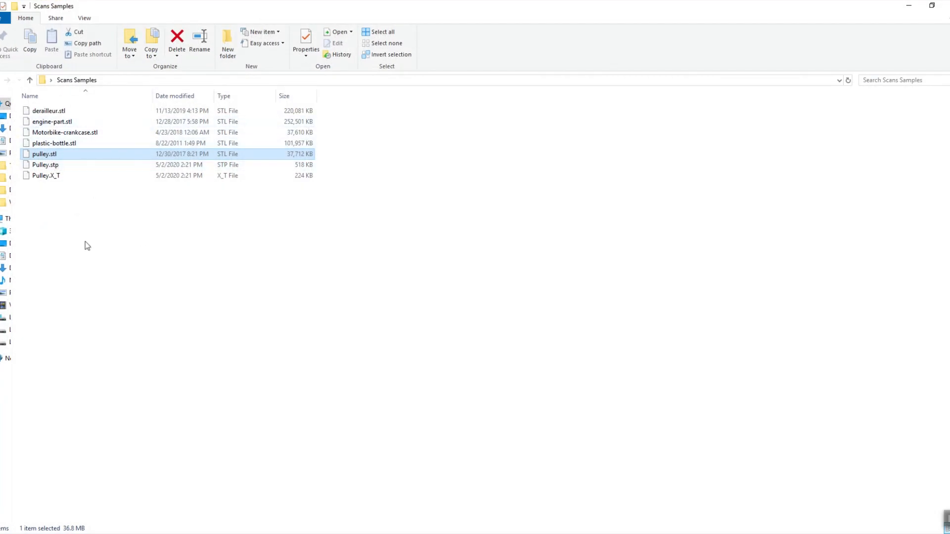
- Switch to SOLIDWORKS and close the transferred part Part2 without saving its changes
{"action": "left_click", "coordinate": [99, 250]}
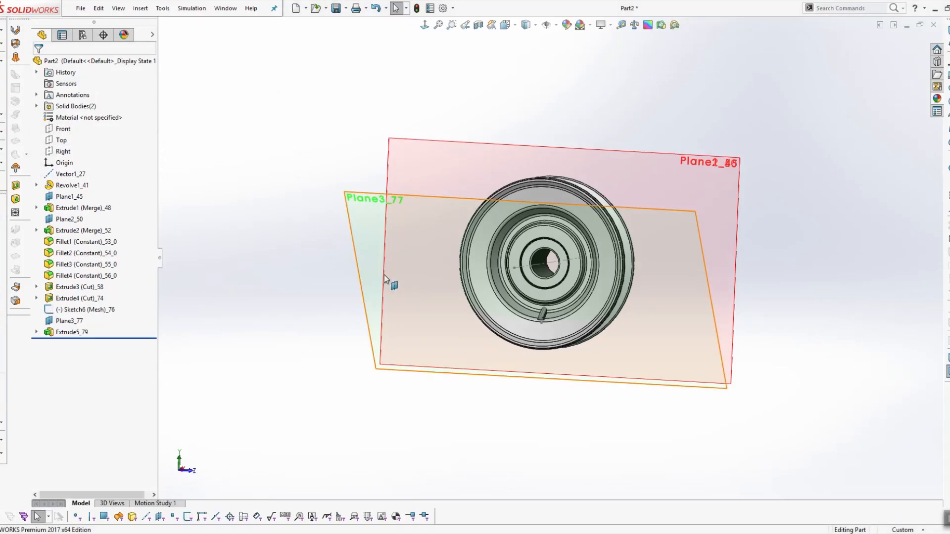
{"action": "middle_click_drag", "start_coordinate": [388, 280], "coordinate": [433, 287]}
{"action": "middle_click_drag", "start_coordinate": [584, 247], "coordinate": [394, 230]}
{"action": "left_click", "coordinate": [934, 25]}
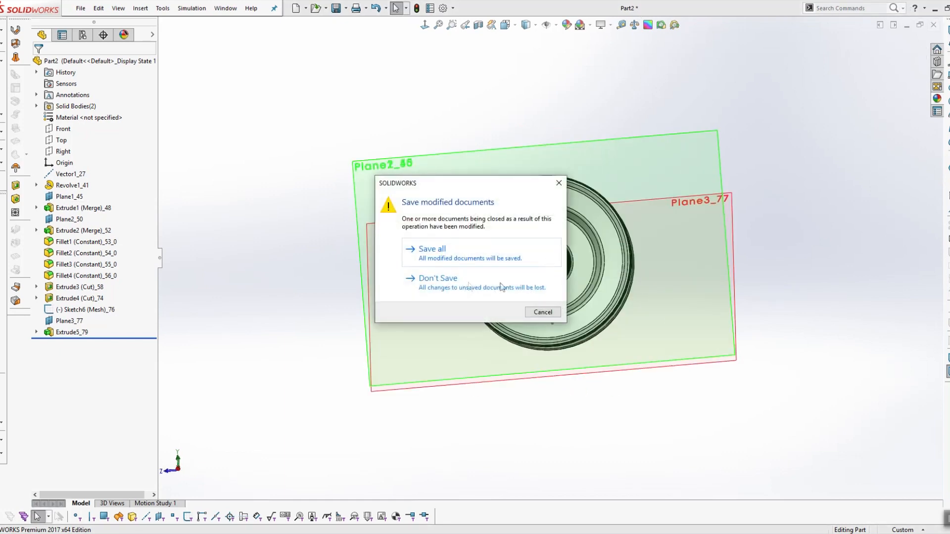
{"action": "left_click", "coordinate": [495, 279]}
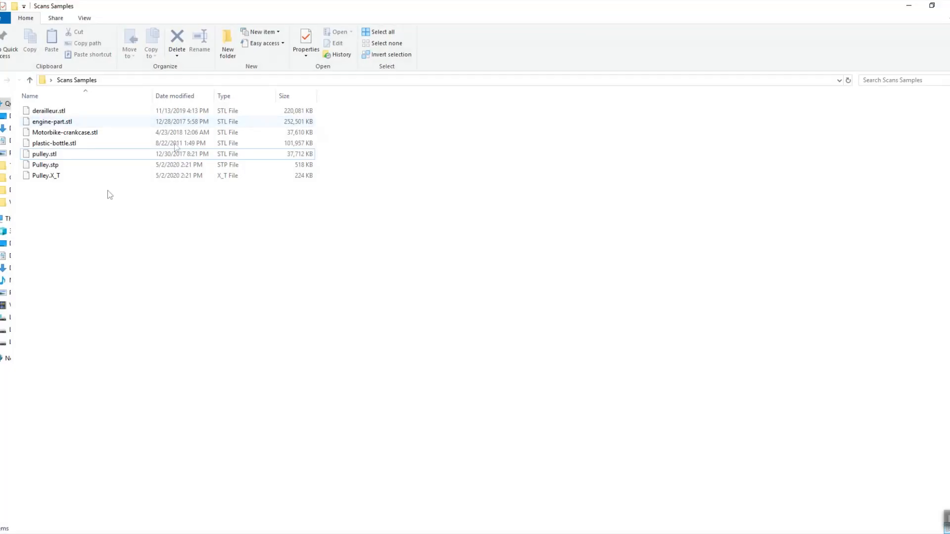
- Import Pulley.stp from the Scans Samples folder into SOLIDWORKS as solids/surfaces and repair the faulty face in Import Diagnostics
{"action": "left_click_drag", "start_coordinate": [64, 165], "coordinate": [357, 227]}
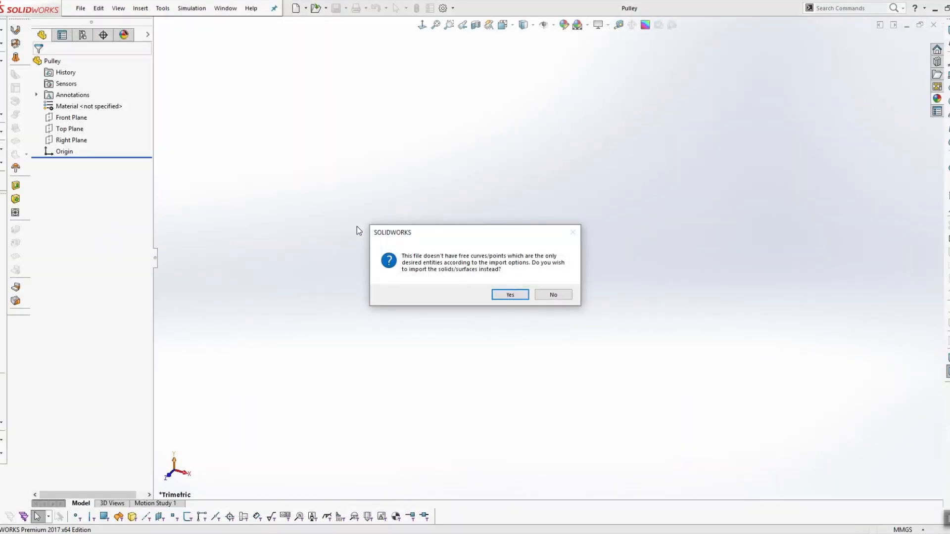
{"action": "left_click", "coordinate": [513, 297]}
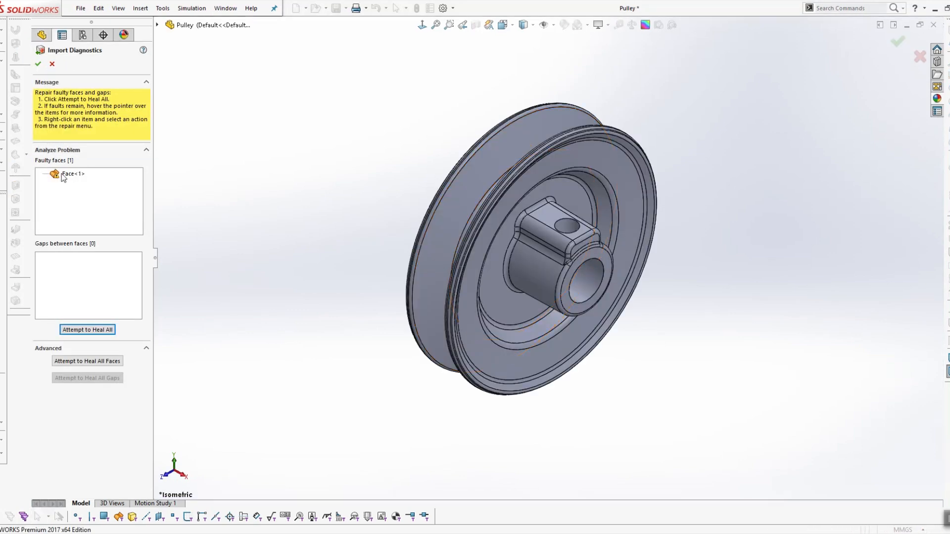
{"action": "right_click", "coordinate": [64, 177]}
{"action": "left_click", "coordinate": [83, 180]}
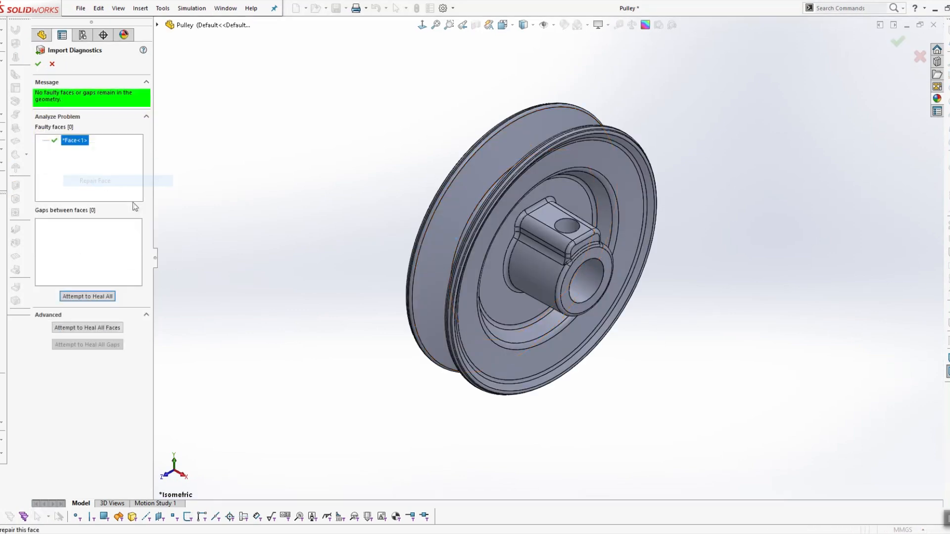
{"action": "left_click", "coordinate": [38, 66]}
- Inspect the imported STEP pulley from both sides and close the part
{"action": "middle_click_drag", "start_coordinate": [447, 195], "coordinate": [611, 129]}
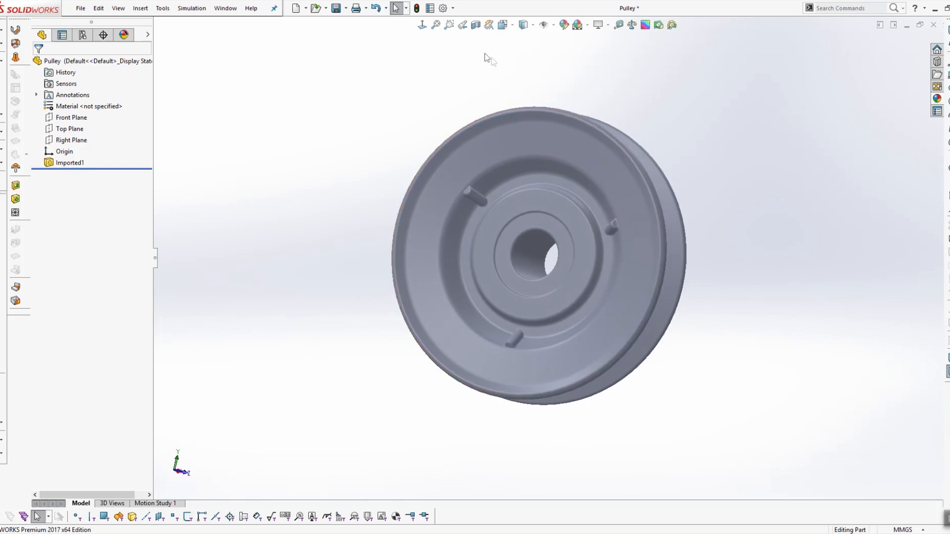
{"action": "middle_click_drag", "start_coordinate": [485, 54], "coordinate": [429, 130]}
{"action": "left_click", "coordinate": [934, 25]}
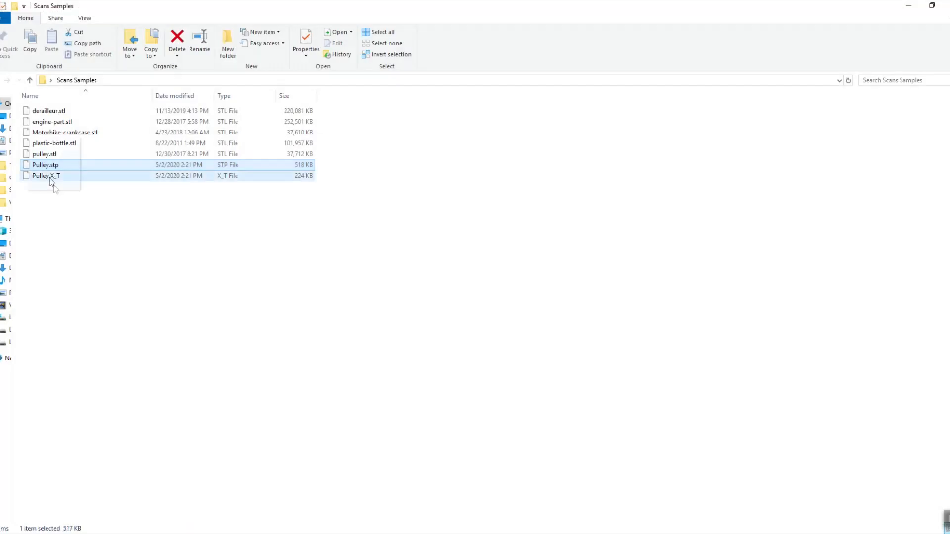
- Import Pulley.X_T into SOLIDWORKS for inspection from several sides and close the part without saving
{"action": "left_click_drag", "start_coordinate": [52, 182], "coordinate": [384, 214]}
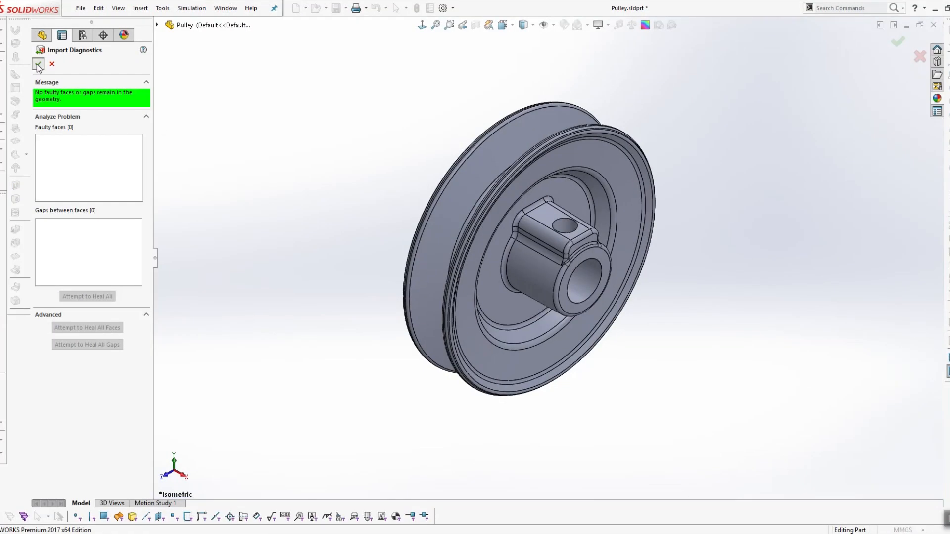
{"action": "left_click", "coordinate": [38, 64]}
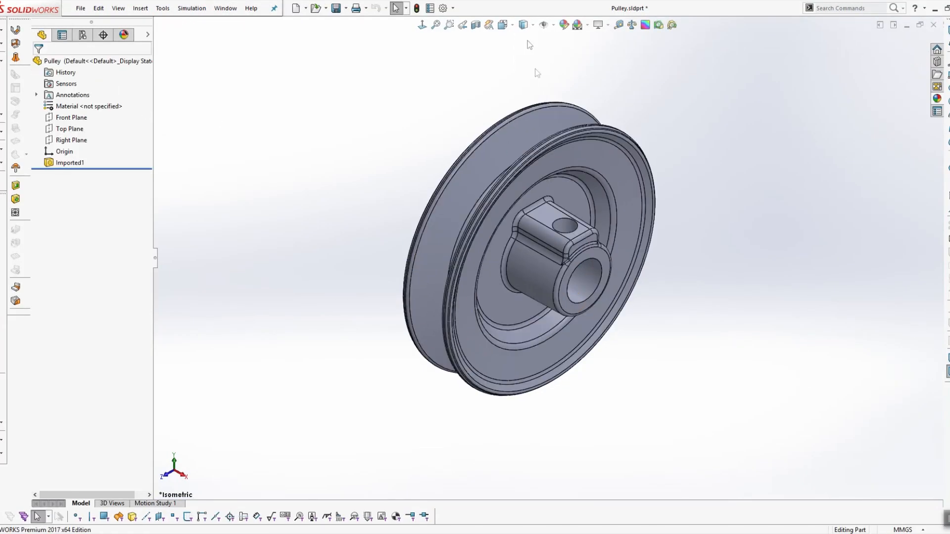
{"action": "middle_click_drag", "start_coordinate": [537, 72], "coordinate": [663, 144]}
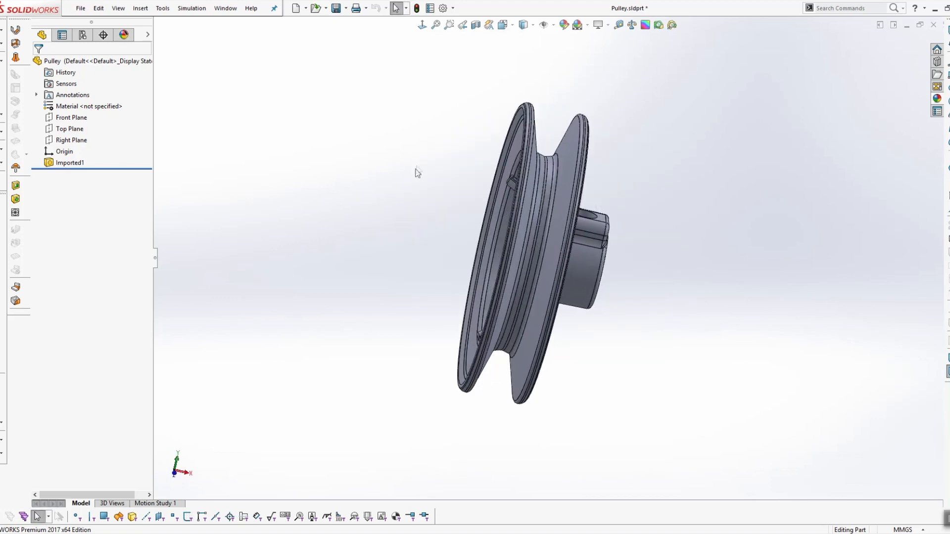
{"action": "middle_click_drag", "start_coordinate": [417, 173], "coordinate": [927, 41]}
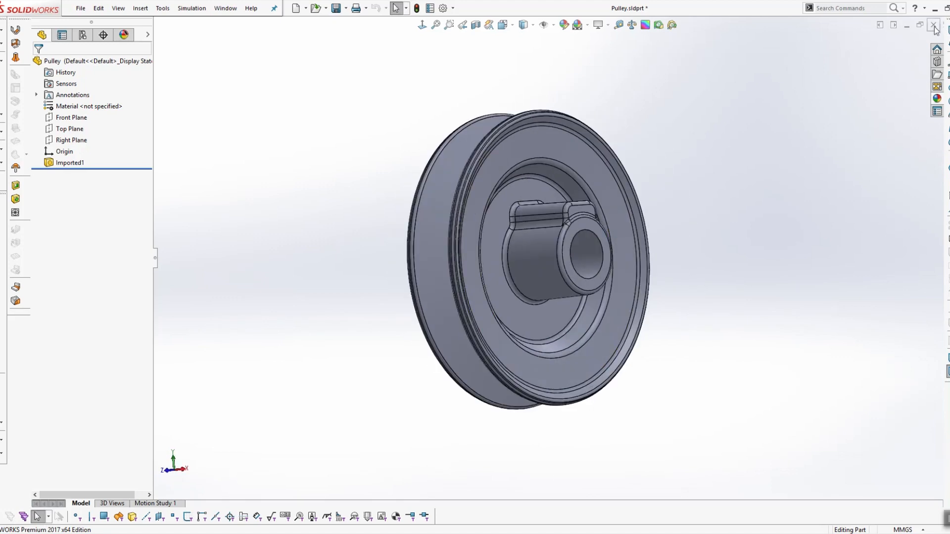
{"action": "left_click", "coordinate": [934, 26]}
{"action": "left_click", "coordinate": [441, 280]}
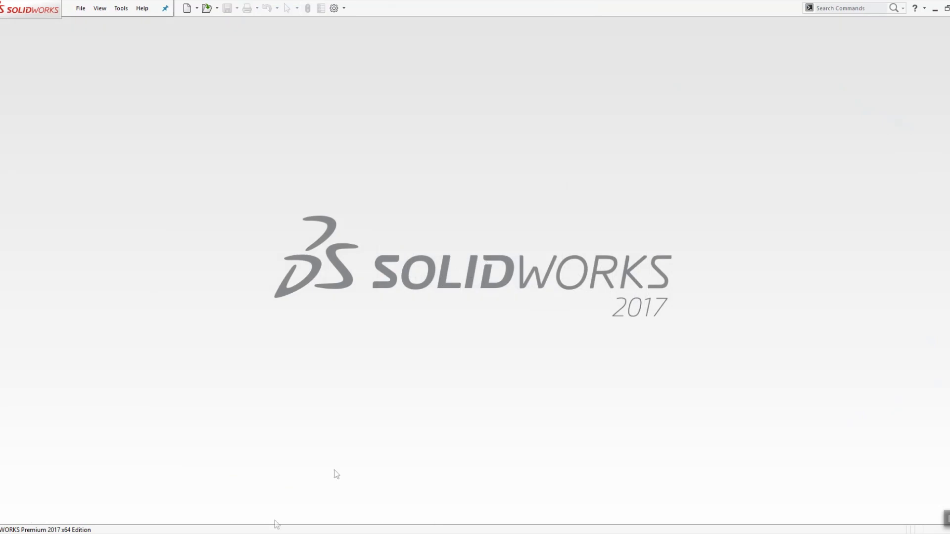
- Return to Geomagic Design X and inspect the finished pulley over its scan mesh from several sides
{"action": "key", "text": "alt+Tab"}
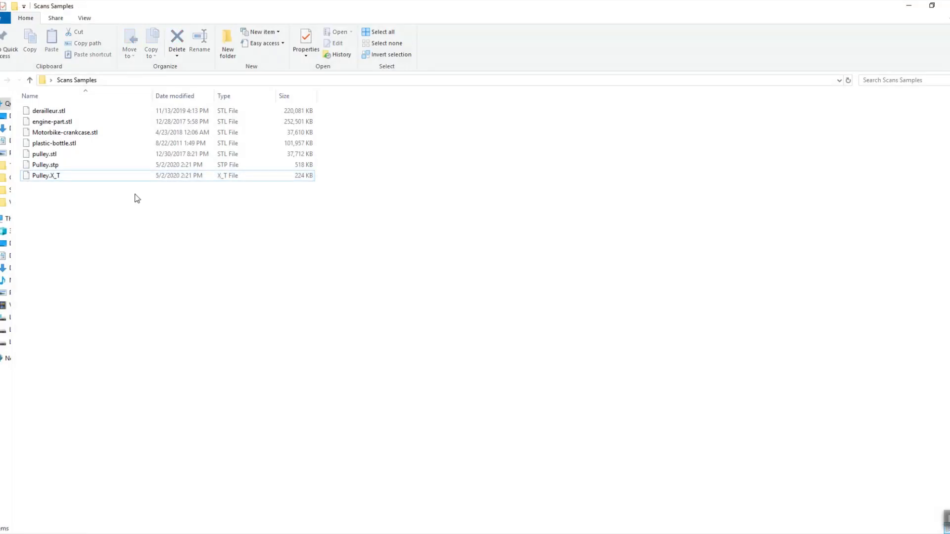
{"action": "left_click", "coordinate": [55, 166]}
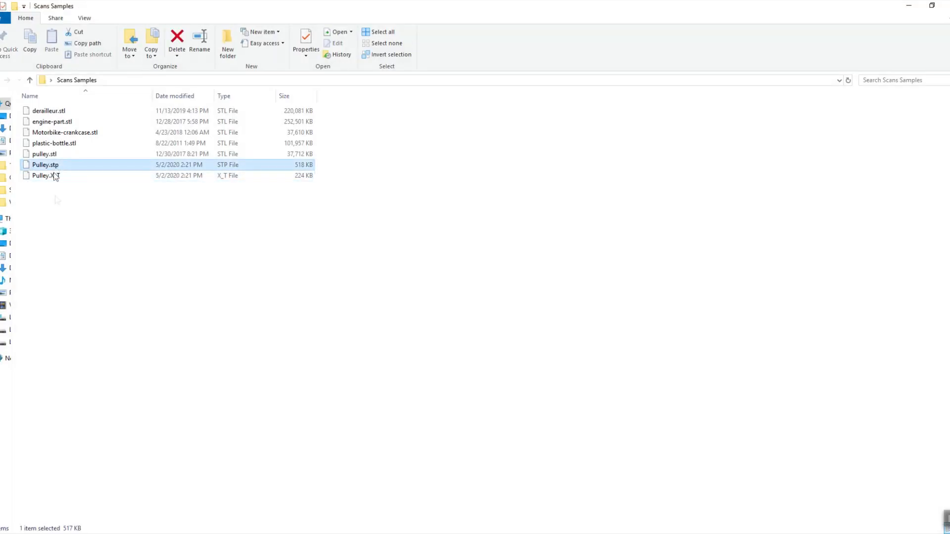
{"action": "left_click", "coordinate": [909, 6]}
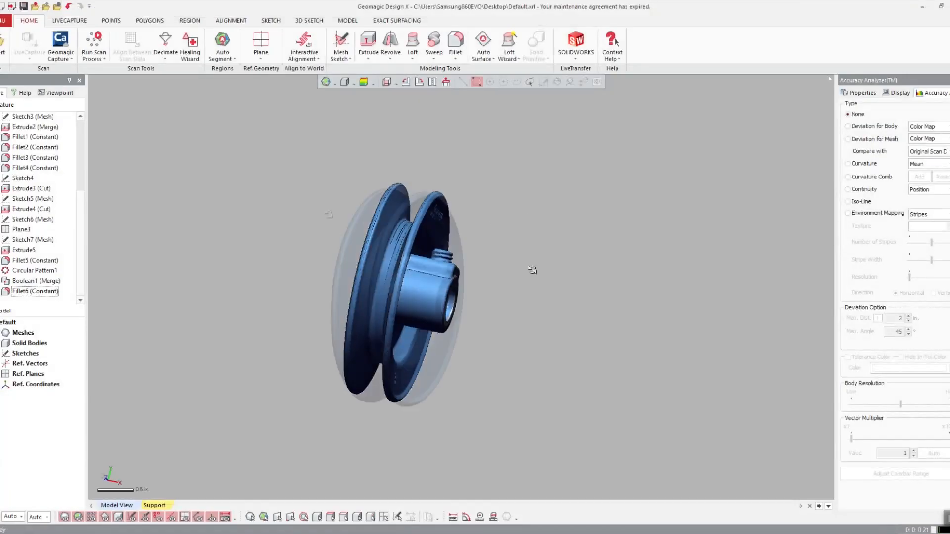
{"action": "right_click_drag", "start_coordinate": [593, 305], "coordinate": [671, 252]}
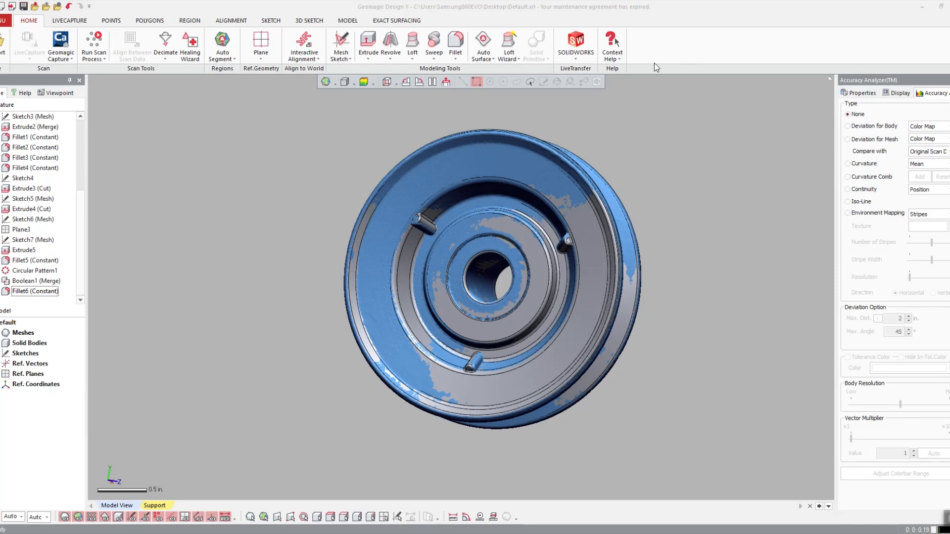
{"action": "right_click_drag", "start_coordinate": [629, 201], "coordinate": [489, 210]}
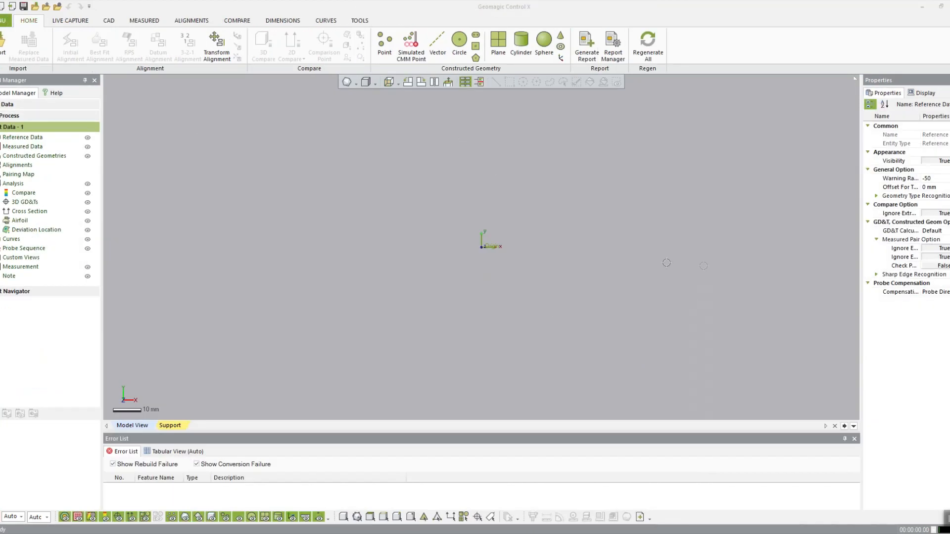
- Load the Pulley Geomagic Design X file from Scans Samples into Geomagic Control X as reference data and inspect the model
{"action": "mouse_move", "coordinate": [170, 533]}
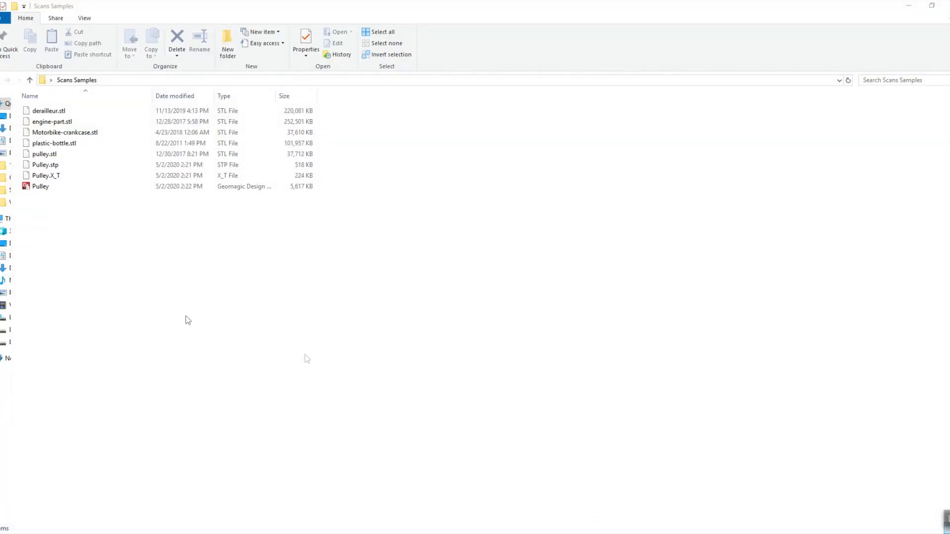
{"action": "left_click_drag", "start_coordinate": [54, 188], "coordinate": [300, 267]}
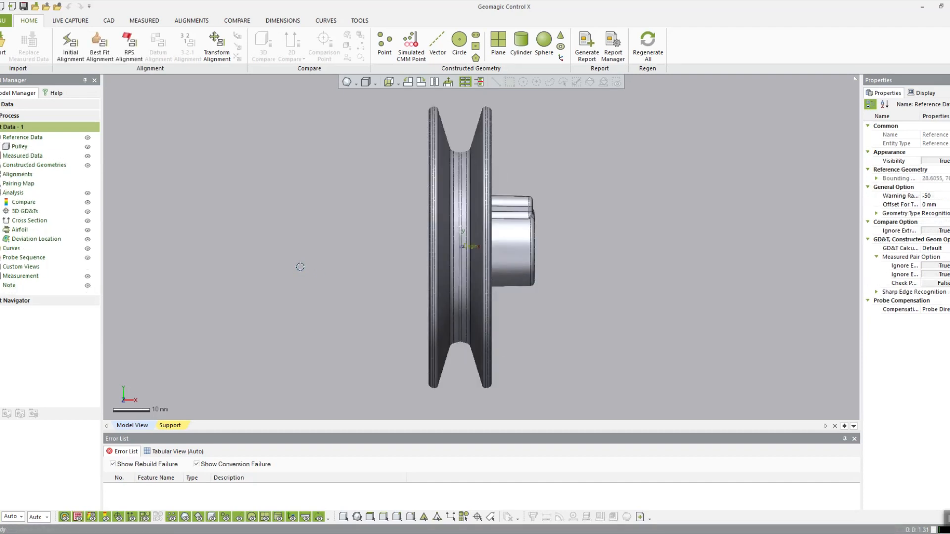
{"action": "right_click_drag", "start_coordinate": [534, 181], "coordinate": [469, 294]}
{"action": "right_click_drag", "start_coordinate": [472, 226], "coordinate": [397, 233]}
{"action": "right_click_drag", "start_coordinate": [624, 234], "coordinate": [390, 297]}
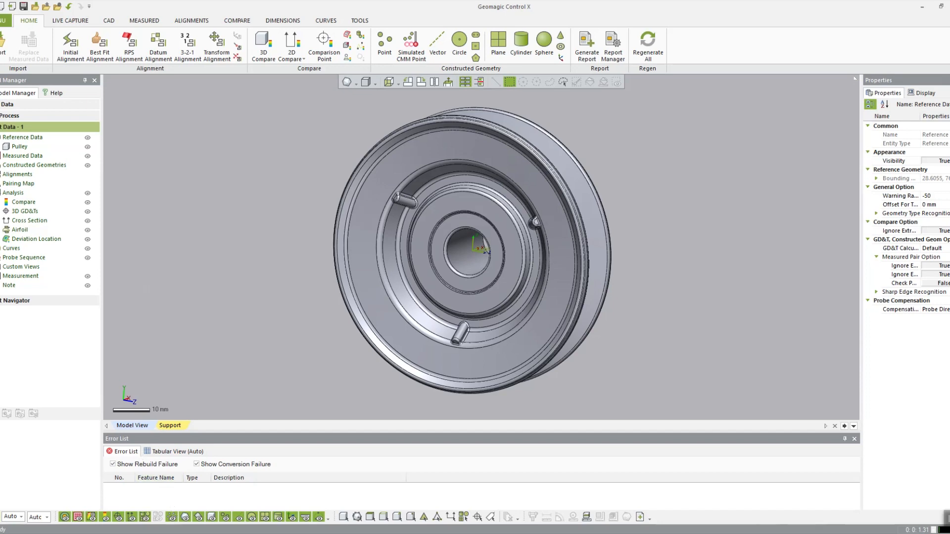
{"action": "right_click_drag", "start_coordinate": [395, 263], "coordinate": [330, 251]}
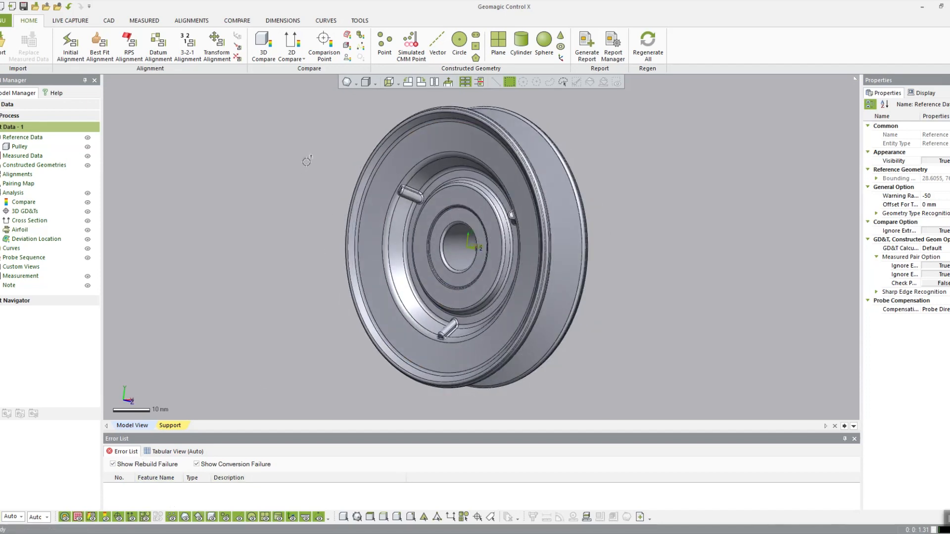
- Start a new model in Geomagic Control X without saving the pulley and leave the program for the Scans Samples folder
{"action": "key", "text": "ctrl+n"}
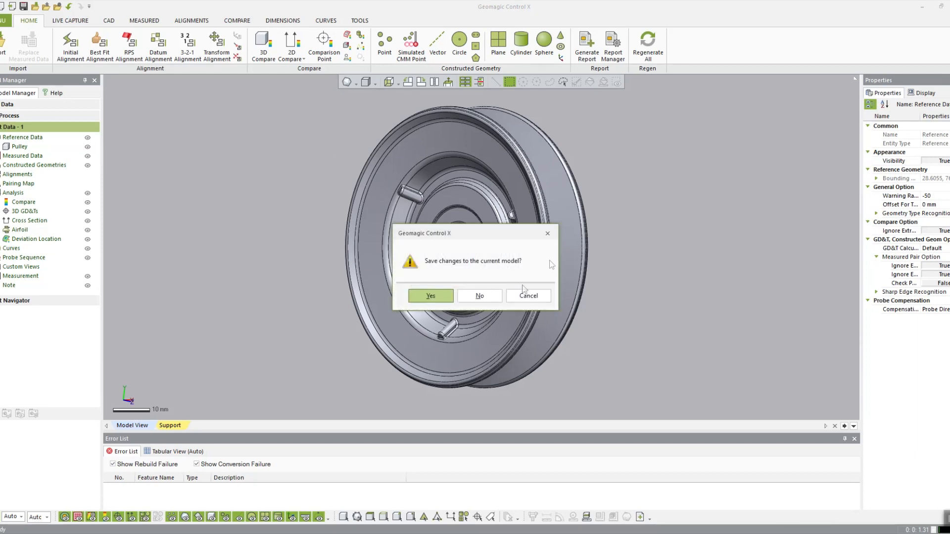
{"action": "left_click", "coordinate": [485, 296]}
{"action": "left_click", "coordinate": [922, 7]}
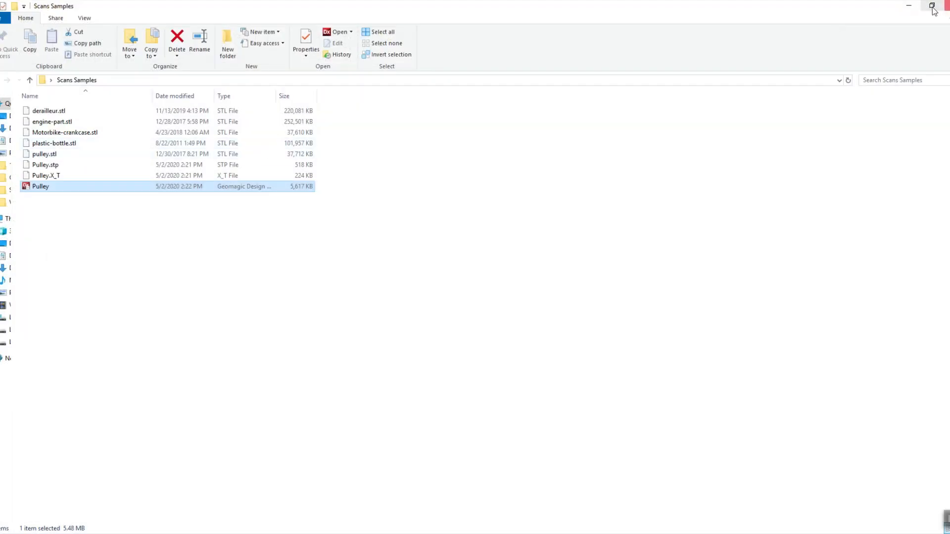
- Import the Manifold file from the desktop into Geomagic Control X, declining alignment between the added objects
{"action": "left_click", "coordinate": [908, 6]}
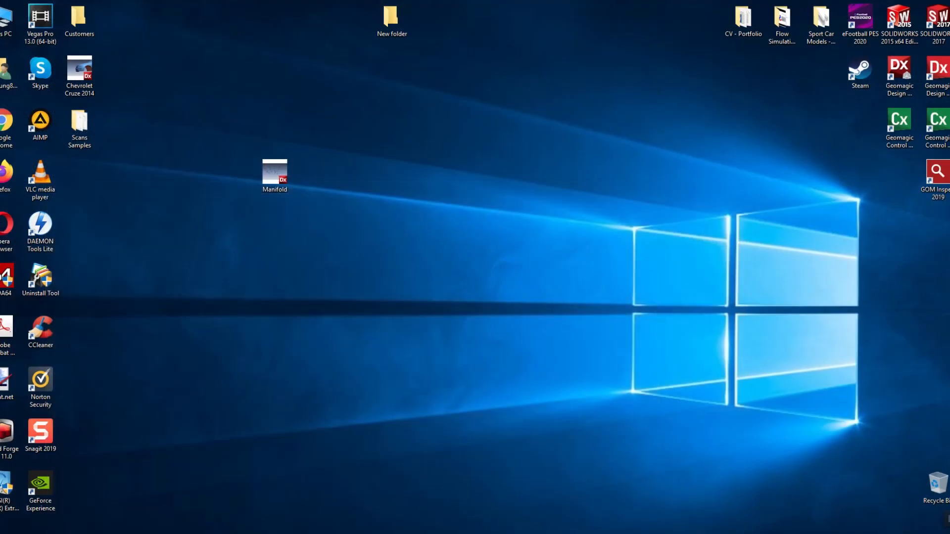
{"action": "left_click_drag", "start_coordinate": [275, 173], "coordinate": [381, 201]}
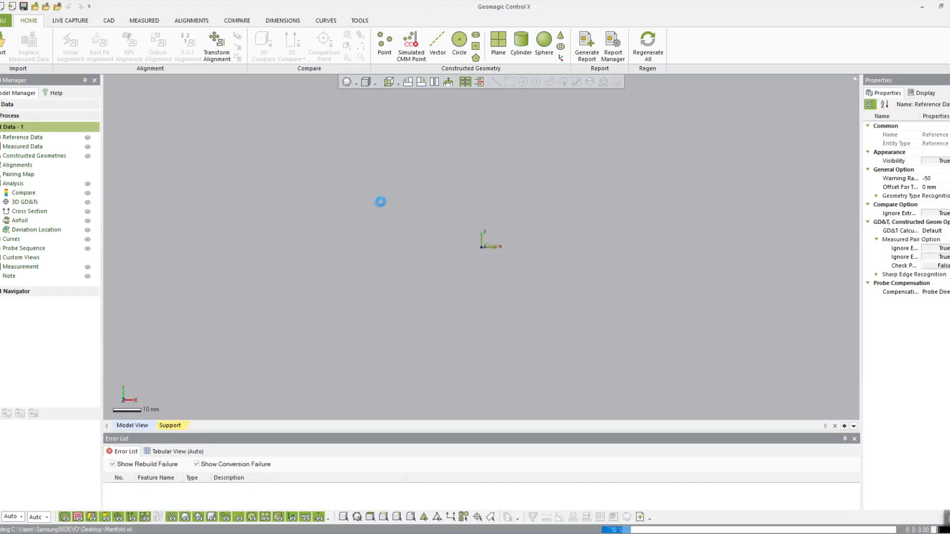
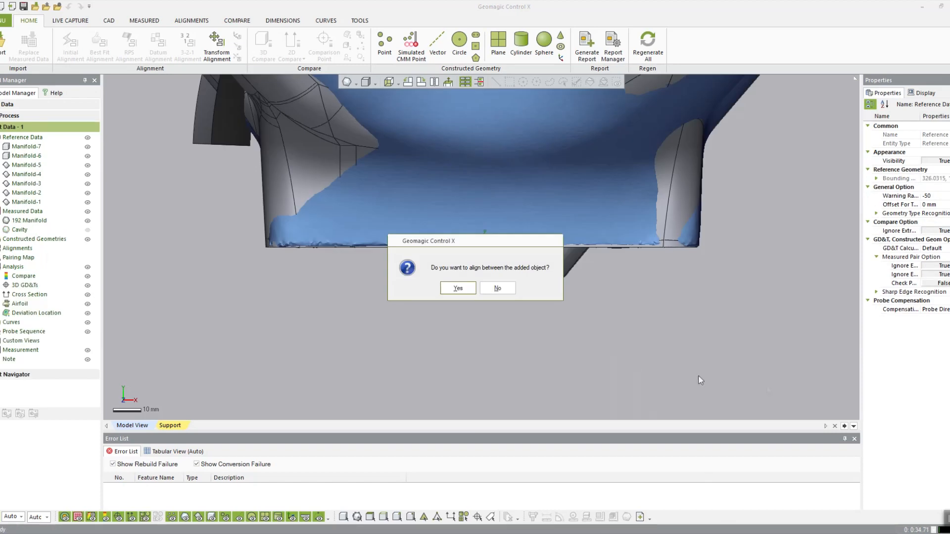
{"action": "left_click", "coordinate": [497, 288]}
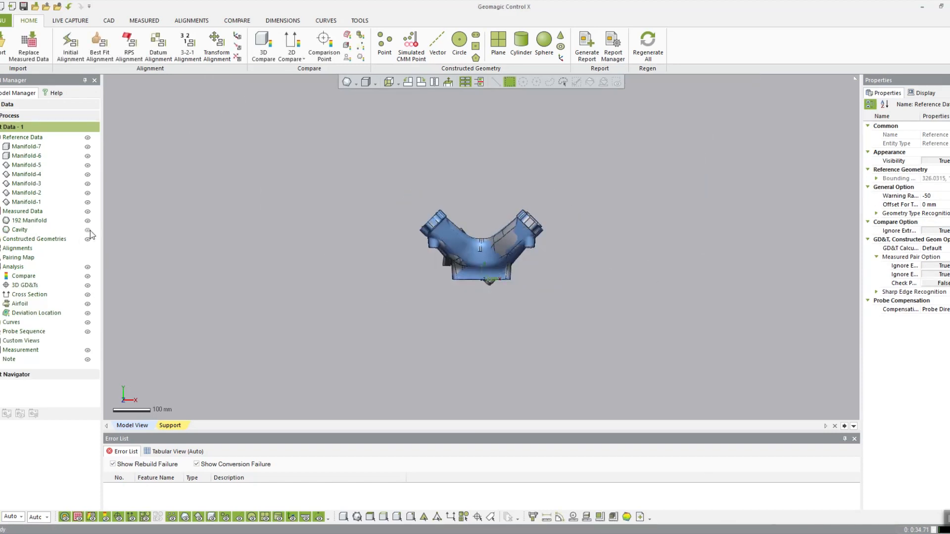
- Inspect the manifold's data layers by toggling the visibility of the reference data, the 192 Manifold scan and the Cavity mesh
{"action": "scroll", "coordinate": [319, 223], "scroll_direction": "up", "scroll_amount": 5}
{"action": "scroll", "coordinate": [322, 214], "scroll_direction": "down", "scroll_amount": 3}
{"action": "right_click_drag", "start_coordinate": [327, 216], "coordinate": [414, 236], "text": "ctrl"}
{"action": "right_click_drag", "start_coordinate": [414, 236], "coordinate": [517, 257], "text": "ctrl"}
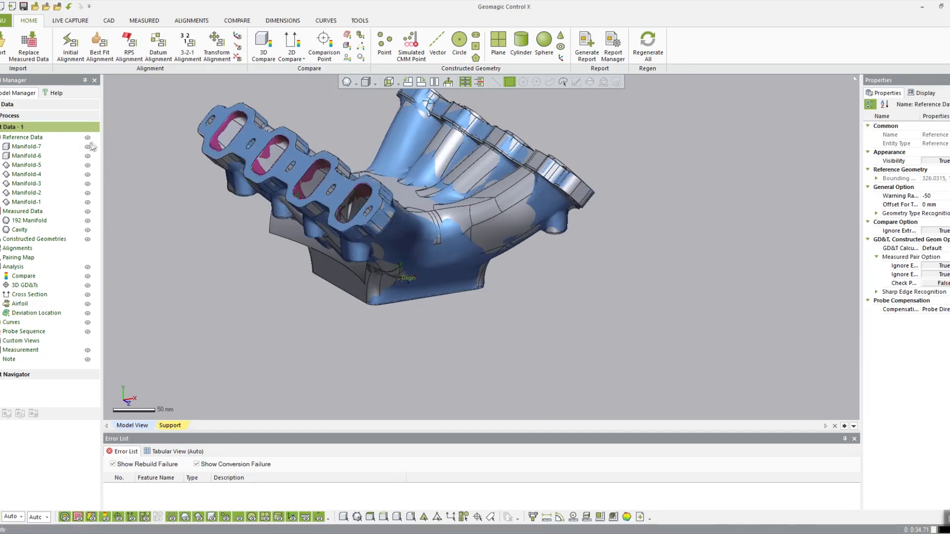
{"action": "left_click", "coordinate": [88, 138]}
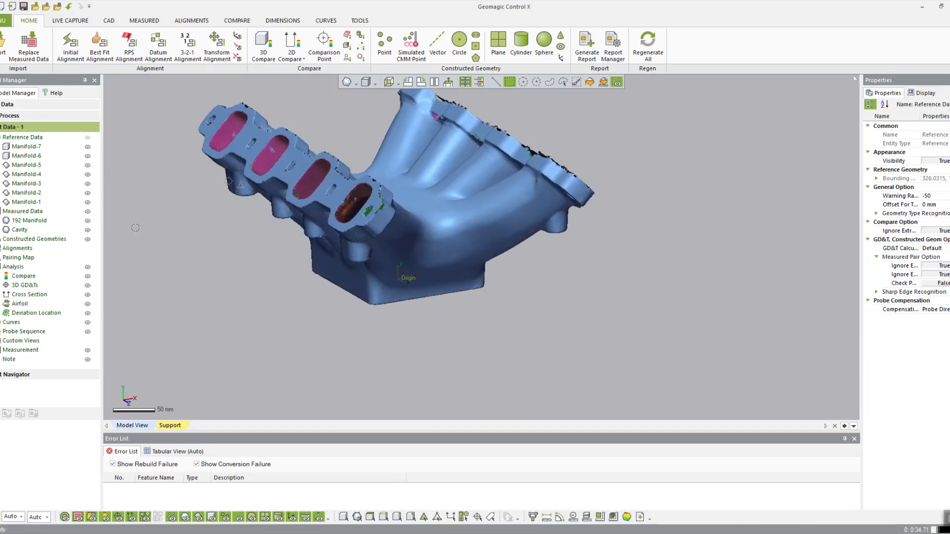
{"action": "left_click", "coordinate": [88, 221]}
{"action": "left_click", "coordinate": [88, 222]}
{"action": "left_click", "coordinate": [87, 231]}
{"action": "left_click", "coordinate": [88, 231]}
{"action": "left_click", "coordinate": [87, 231]}
{"action": "left_click", "coordinate": [87, 231]}
{"action": "left_click", "coordinate": [88, 231]}
{"action": "left_click", "coordinate": [88, 231]}
{"action": "left_click", "coordinate": [88, 137]}
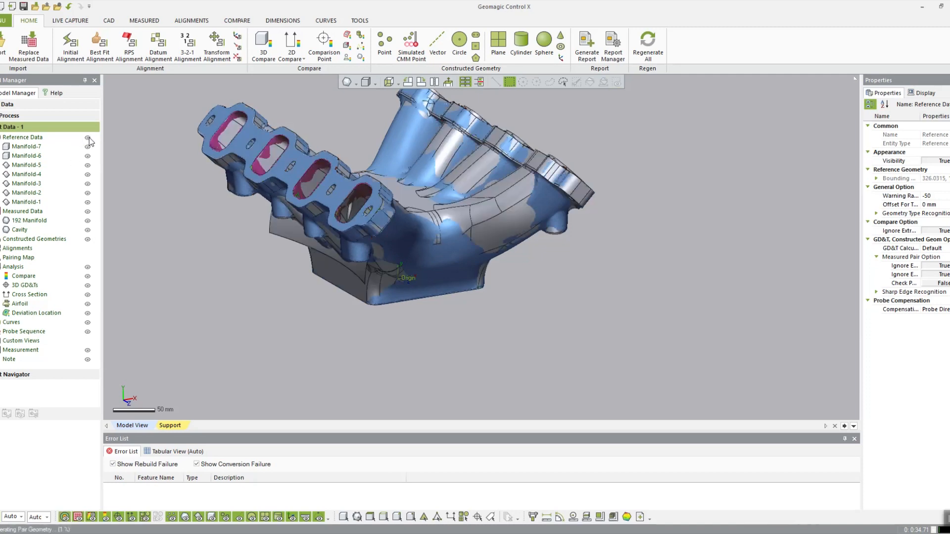
- Examine from several sides how the manifold scan overlaps the reference model at the flanges and runners
{"action": "right_click_drag", "start_coordinate": [483, 273], "coordinate": [505, 222]}
{"action": "scroll", "coordinate": [545, 248], "scroll_direction": "down", "scroll_amount": 5}
{"action": "right_click_drag", "start_coordinate": [584, 258], "coordinate": [562, 256]}
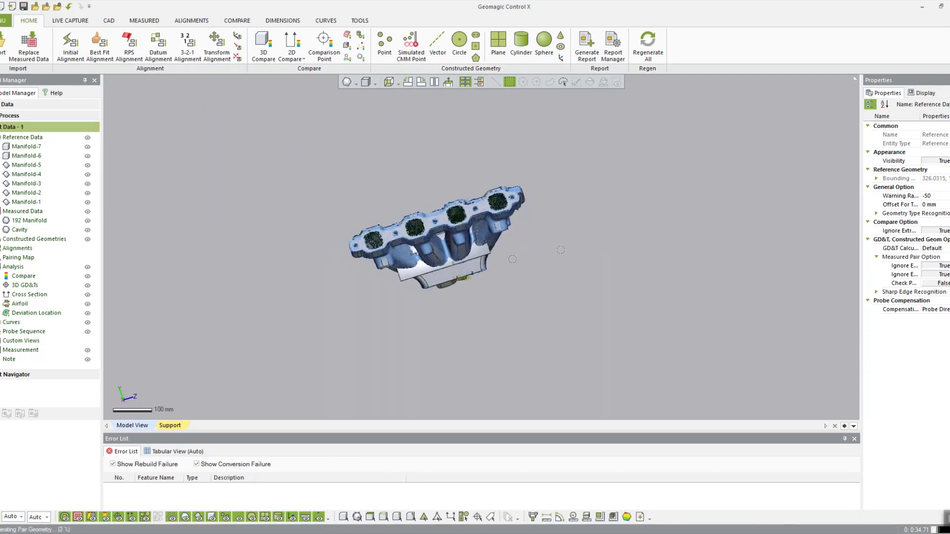
{"action": "scroll", "coordinate": [562, 257], "scroll_direction": "up", "scroll_amount": 7}
{"action": "right_click_drag", "start_coordinate": [639, 254], "coordinate": [566, 253]}
{"action": "scroll", "coordinate": [566, 252], "scroll_direction": "down", "scroll_amount": 7}
{"action": "key", "text": "alt+2"}
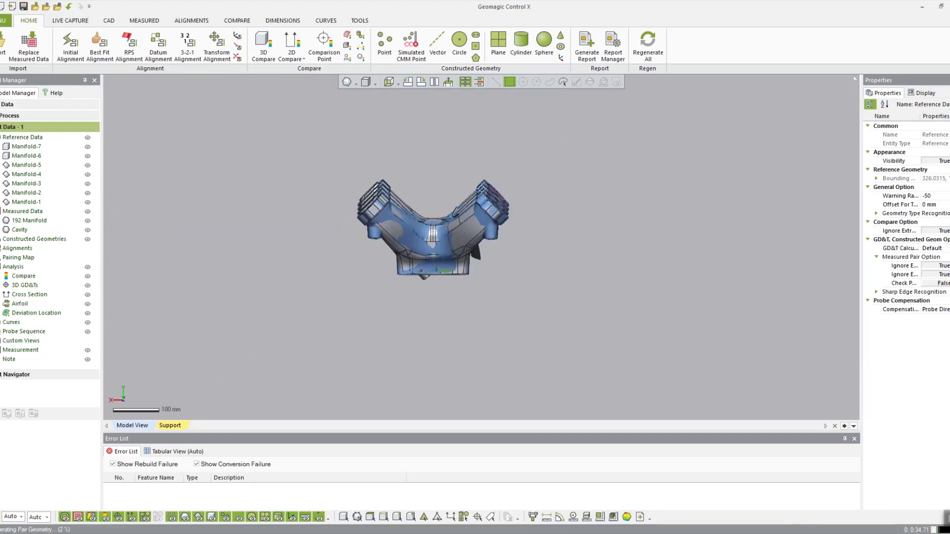
{"action": "right_click", "coordinate": [489, 65]}
{"action": "left_click", "coordinate": [429, 210]}
{"action": "scroll", "coordinate": [425, 210], "scroll_direction": "up", "scroll_amount": 7}
{"action": "right_click_drag", "start_coordinate": [464, 217], "coordinate": [450, 78]}
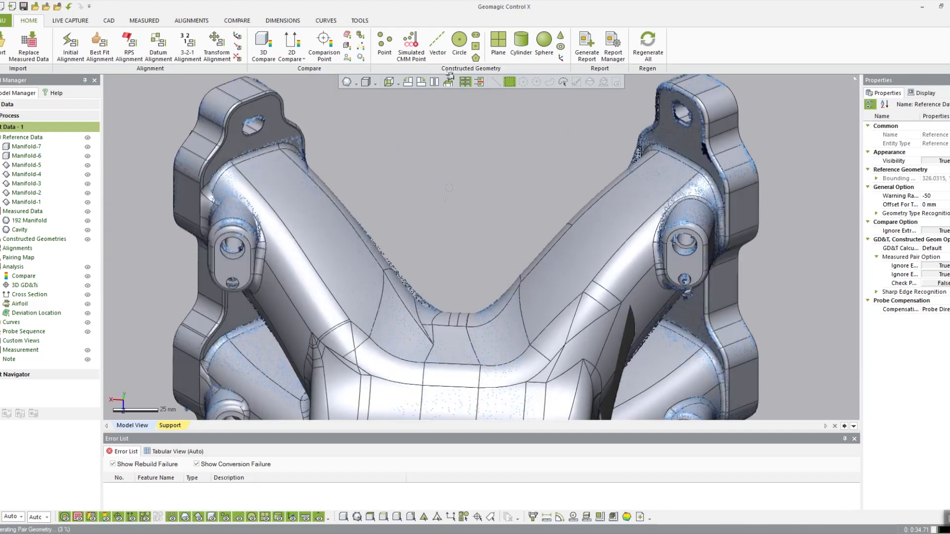
{"action": "right_click_drag", "start_coordinate": [455, 302], "coordinate": [455, 212]}
{"action": "scroll", "coordinate": [456, 212], "scroll_direction": "down", "scroll_amount": 8}
{"action": "right_click_drag", "start_coordinate": [478, 135], "coordinate": [472, 119]}
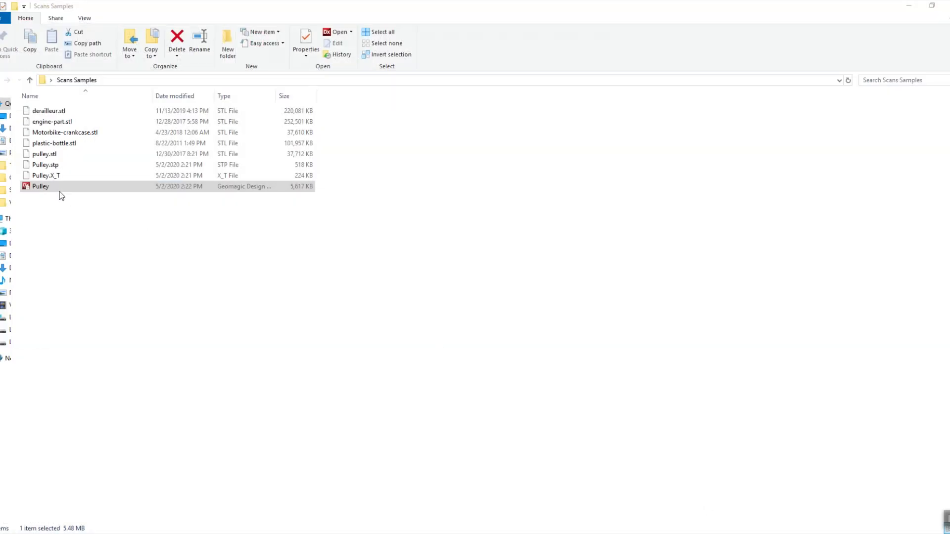
- Import the Pulley Geomagic Design X file from the Scans Samples folder into Geomagic Control X
{"action": "left_click_drag", "start_coordinate": [59, 192], "coordinate": [354, 320]}
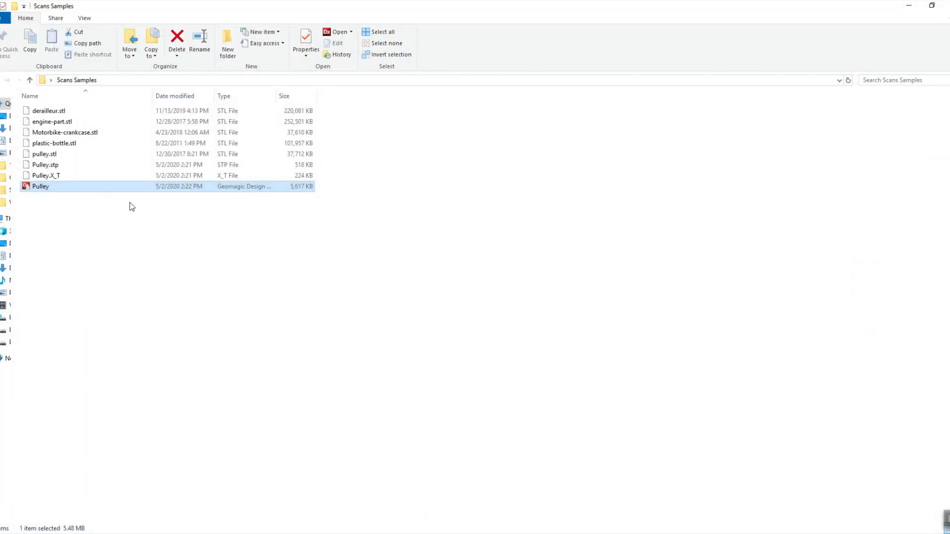
{"action": "left_click_drag", "start_coordinate": [54, 188], "coordinate": [338, 154]}
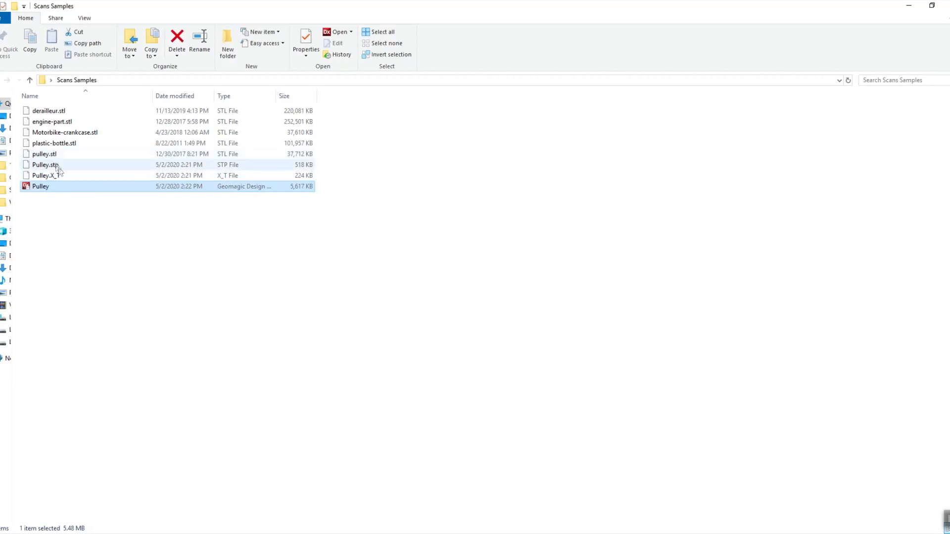
- Import pulley.stl as measured data, check its size against the reference pulley, and undo the import
{"action": "left_click_drag", "start_coordinate": [55, 153], "coordinate": [341, 260]}
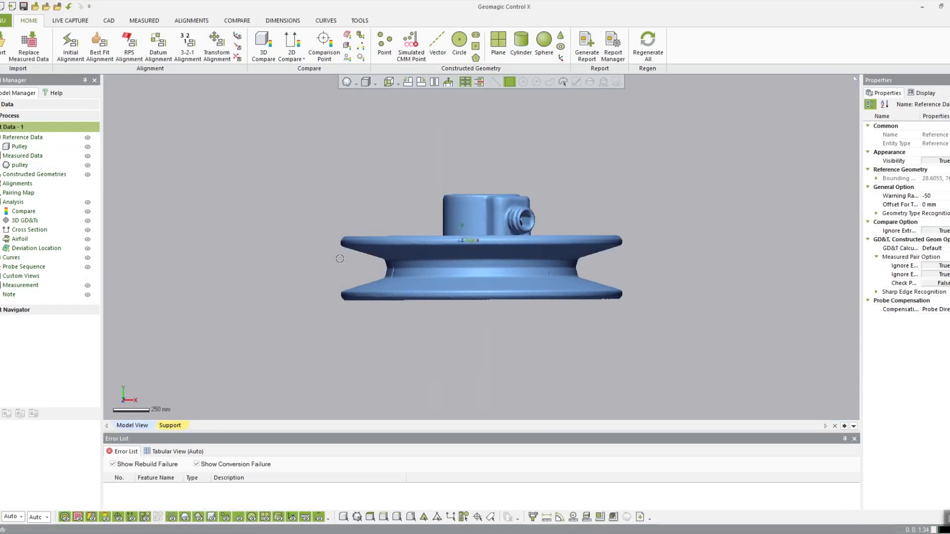
{"action": "right_click_drag", "start_coordinate": [484, 308], "coordinate": [485, 254]}
{"action": "scroll", "coordinate": [484, 232], "scroll_direction": "down", "scroll_amount": 6}
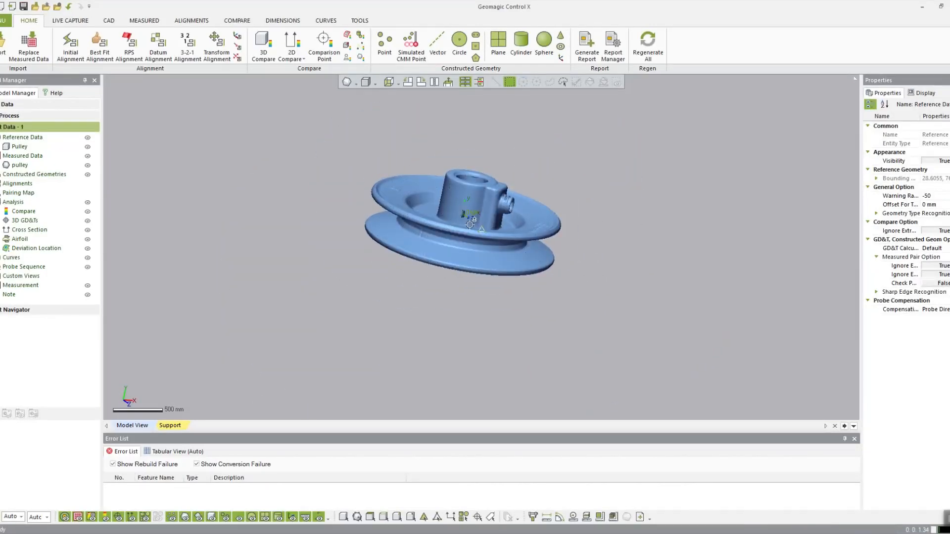
{"action": "key", "text": "ctrl+z"}
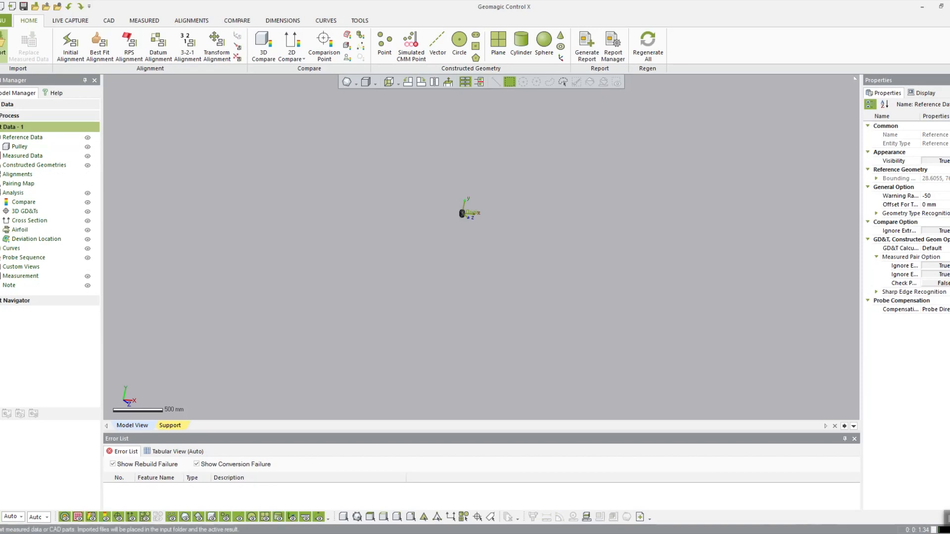
- Set the default input (scanner) length unit to mm in the preferences and apply the change
{"action": "left_click", "coordinate": [4, 21]}
{"action": "mouse_move", "coordinate": [23, 35]}
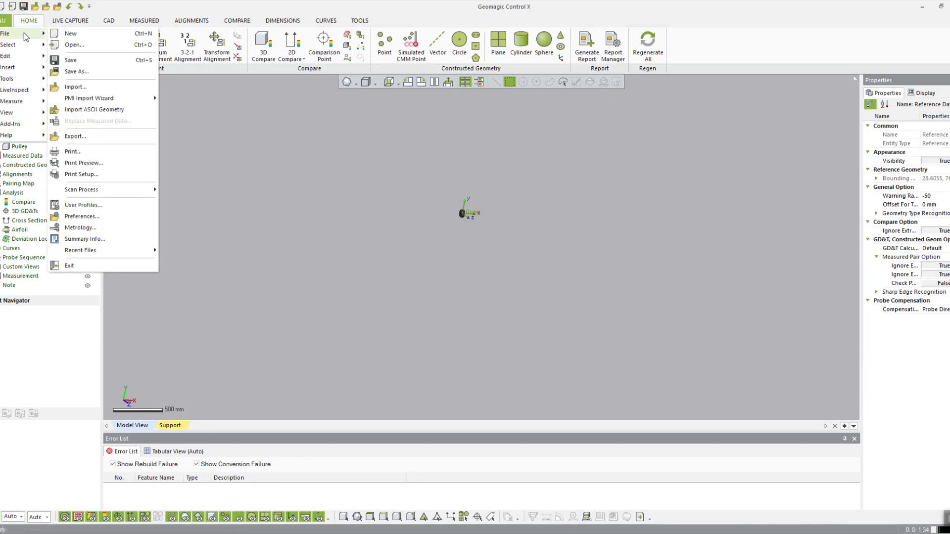
{"action": "left_click", "coordinate": [83, 216]}
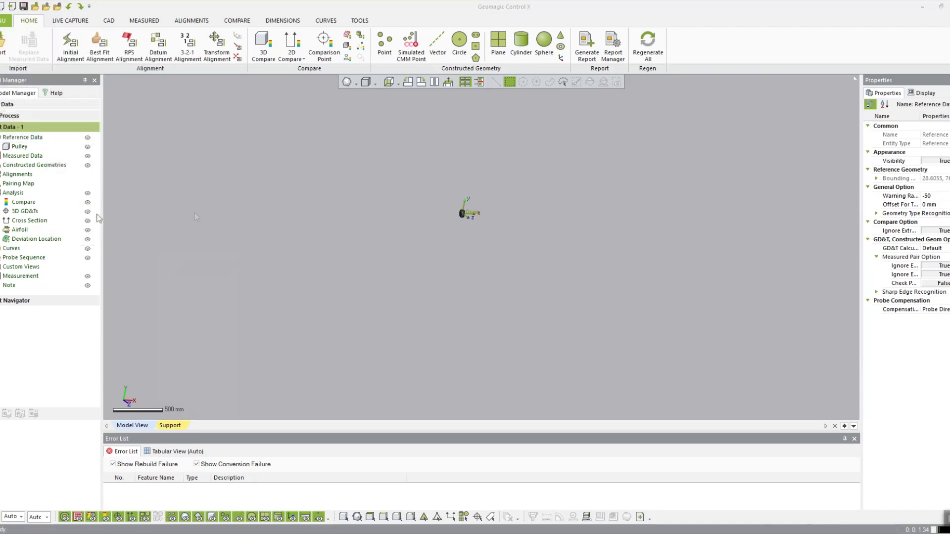
{"action": "scroll", "coordinate": [517, 362], "scroll_direction": "down", "scroll_amount": 4}
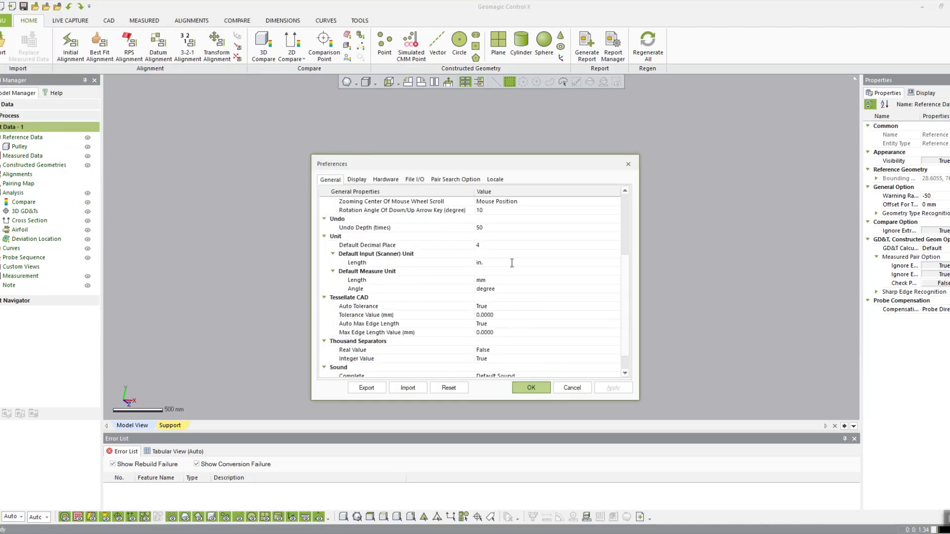
{"action": "left_click", "coordinate": [541, 263]}
{"action": "left_click", "coordinate": [617, 263]}
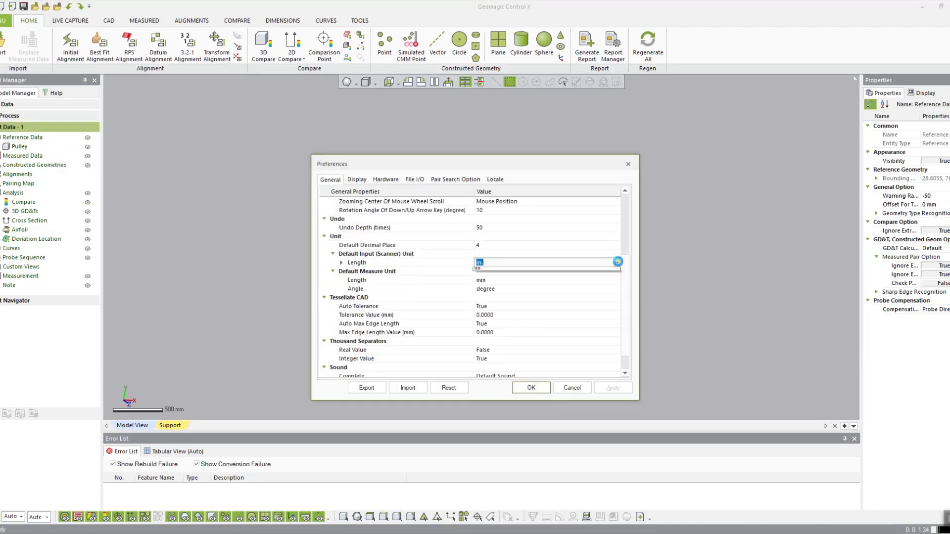
{"action": "left_click", "coordinate": [505, 271]}
{"action": "left_click", "coordinate": [614, 388]}
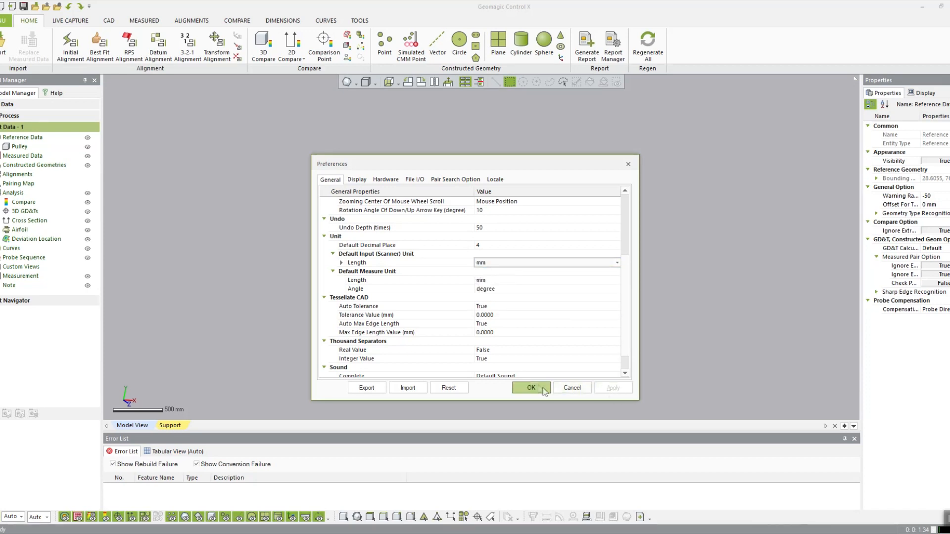
{"action": "left_click", "coordinate": [531, 388]}
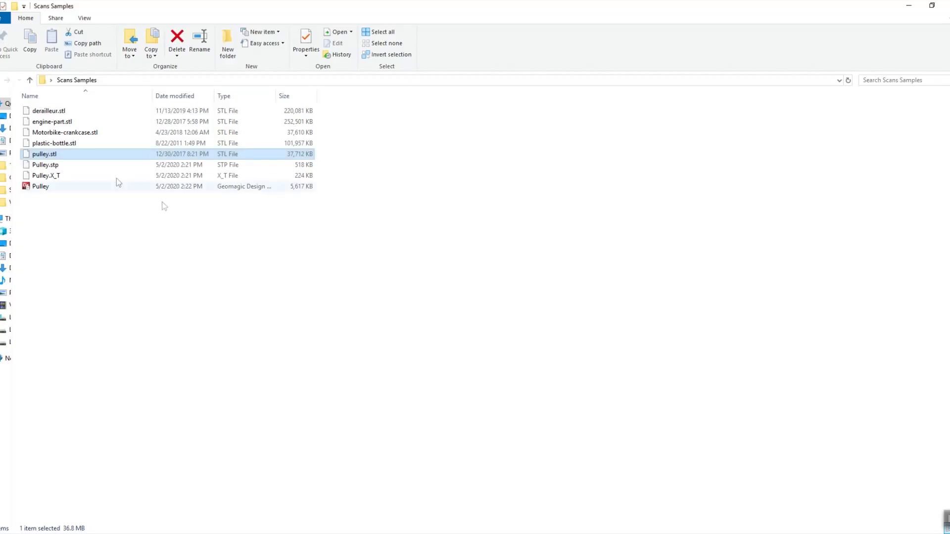
- Import pulley.stl from the Scans Samples folder as measured data and check its position relative to the reference pulley
{"action": "left_click_drag", "start_coordinate": [58, 157], "coordinate": [447, 207]}
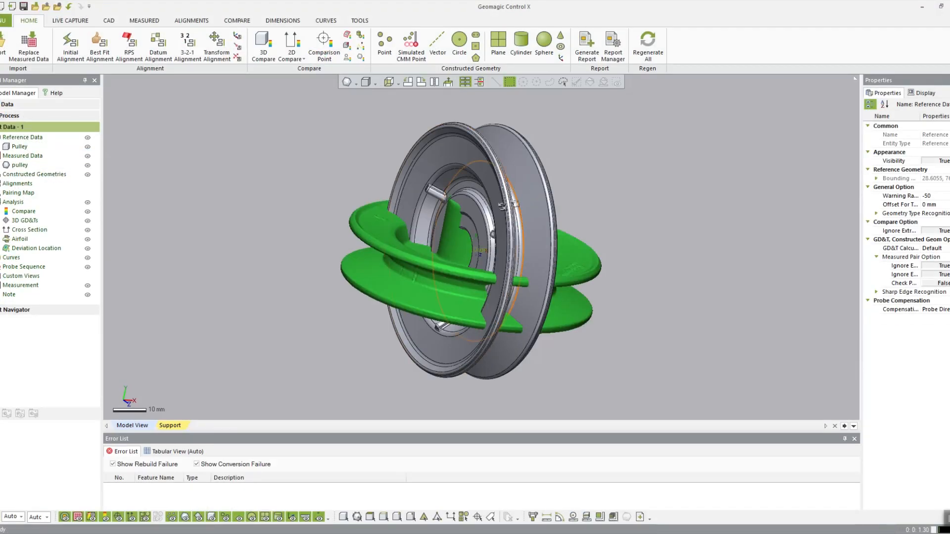
{"action": "scroll", "coordinate": [504, 206], "scroll_direction": "up", "scroll_amount": 2}
{"action": "right_click_drag", "start_coordinate": [504, 207], "coordinate": [545, 274]}
{"action": "scroll", "coordinate": [475, 242], "scroll_direction": "down", "scroll_amount": 4}
{"action": "scroll", "coordinate": [490, 254], "scroll_direction": "down", "scroll_amount": 3}
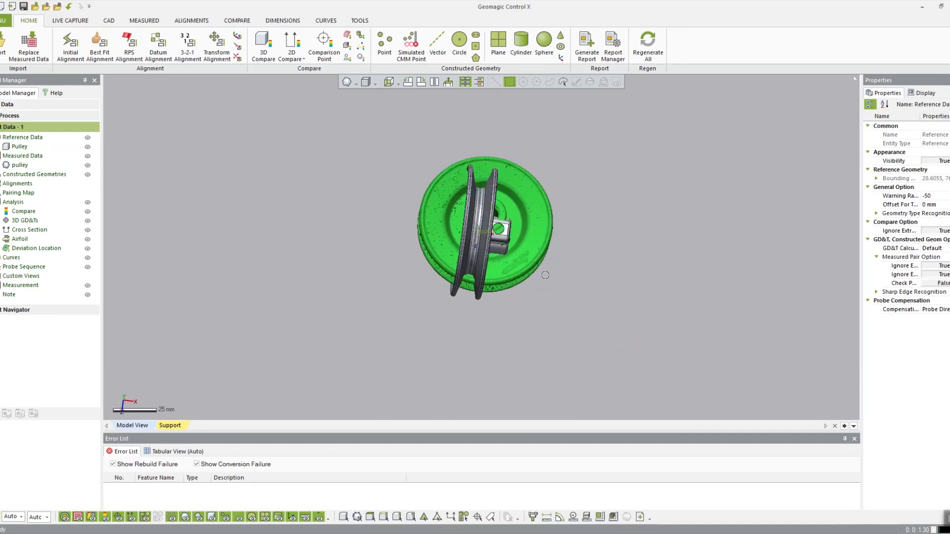
{"action": "scroll", "coordinate": [544, 274], "scroll_direction": "up", "scroll_amount": 6}
{"action": "scroll", "coordinate": [388, 256], "scroll_direction": "down", "scroll_amount": 4}
{"action": "right_click_drag", "start_coordinate": [375, 186], "coordinate": [337, 149]}
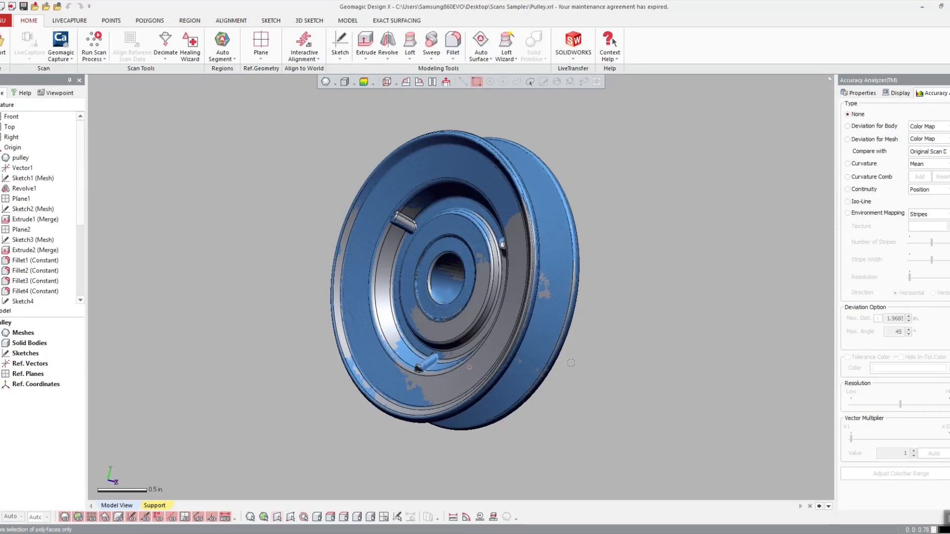
- View the pulley mesh and solid in Geomagic Design X and set the viewpoint to the front
{"action": "right_click_drag", "start_coordinate": [406, 129], "coordinate": [376, 77]}
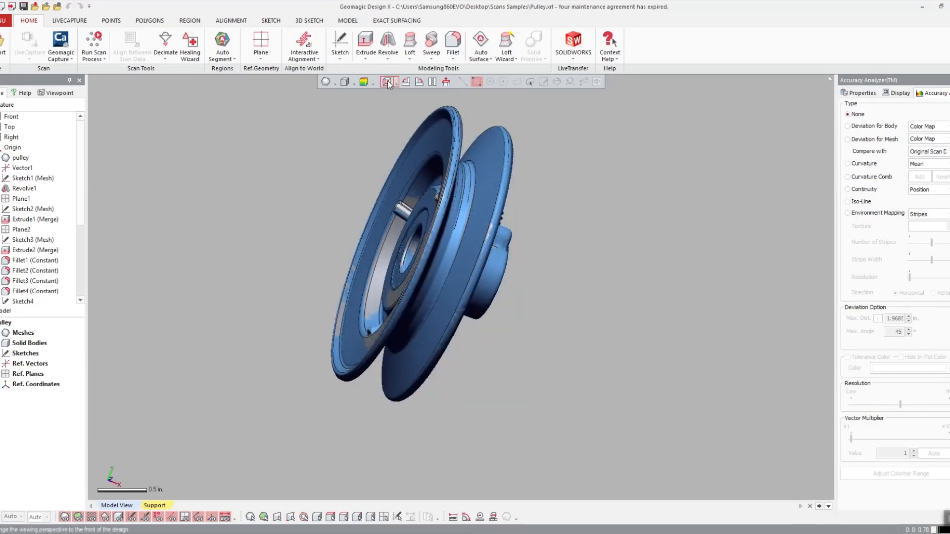
{"action": "left_click", "coordinate": [387, 83]}
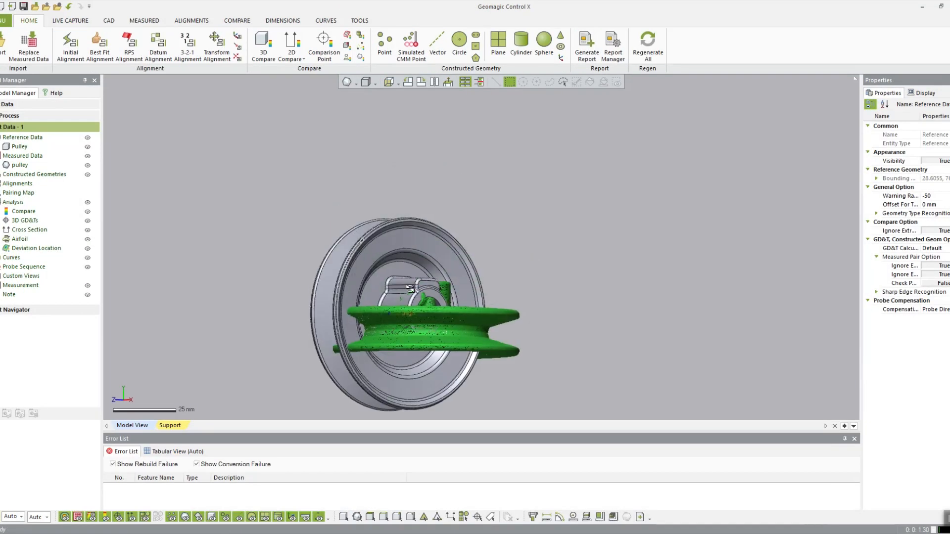
- Run an Initial Alignment of the pulley scan to the reference model with feature recognition enabled and check the fit
{"action": "left_click", "coordinate": [70, 47]}
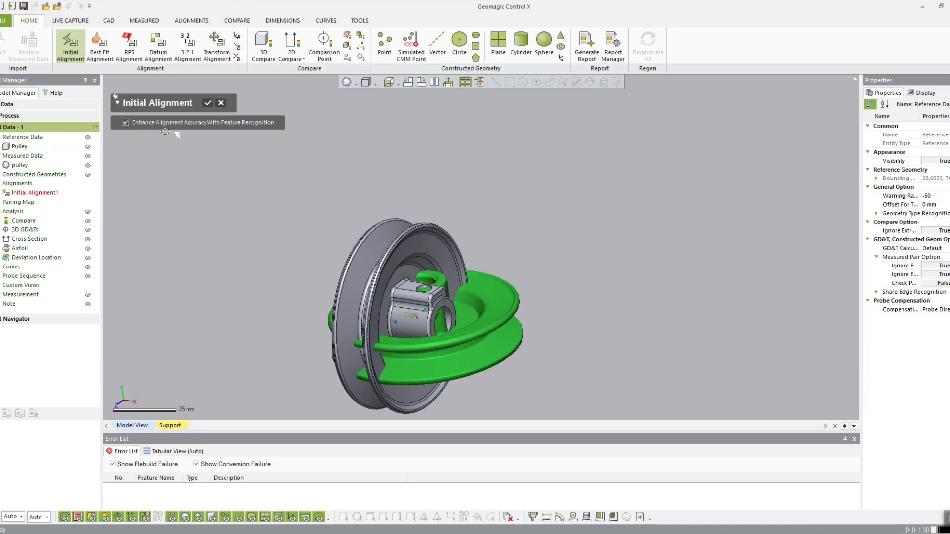
{"action": "left_click", "coordinate": [208, 102]}
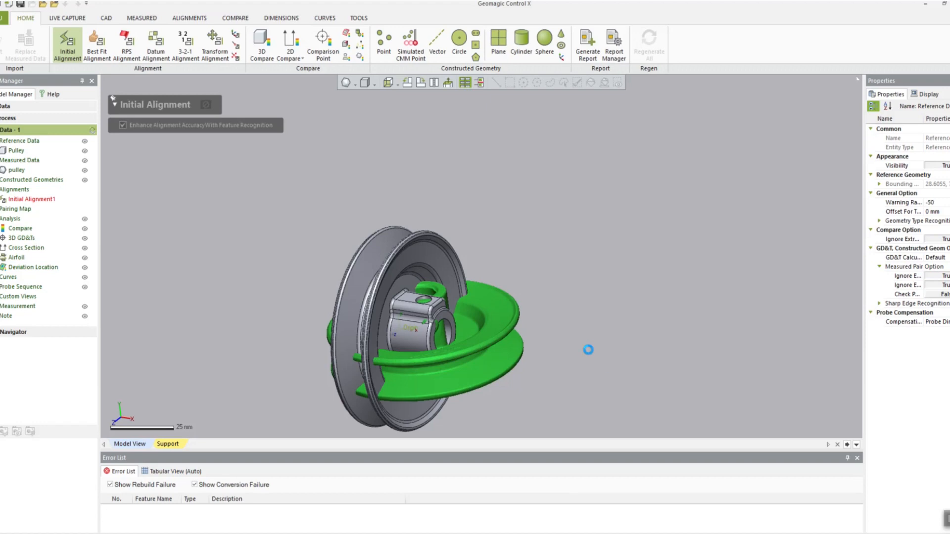
{"action": "scroll", "coordinate": [479, 273], "scroll_direction": "up", "scroll_amount": 5}
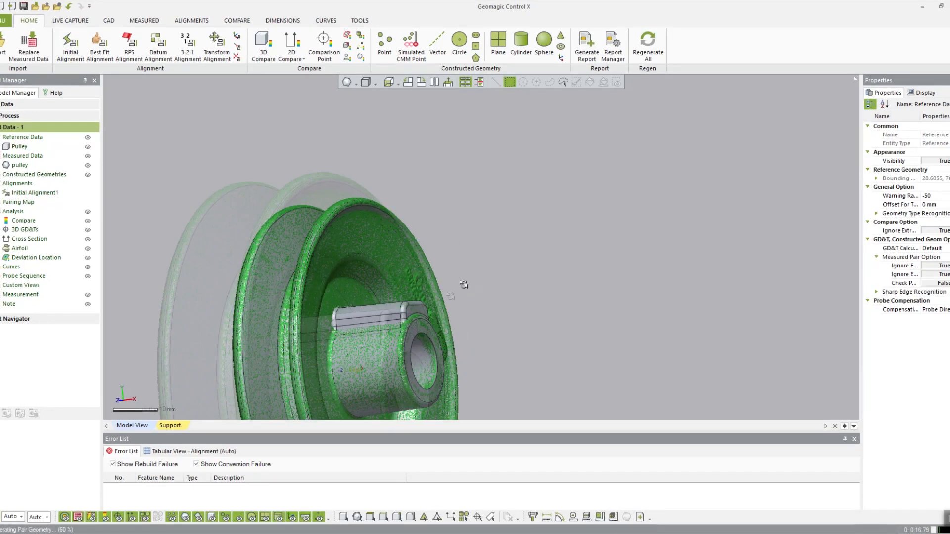
{"action": "right_click_drag", "start_coordinate": [465, 287], "coordinate": [596, 259]}
{"action": "scroll", "coordinate": [495, 277], "scroll_direction": "down", "scroll_amount": 3}
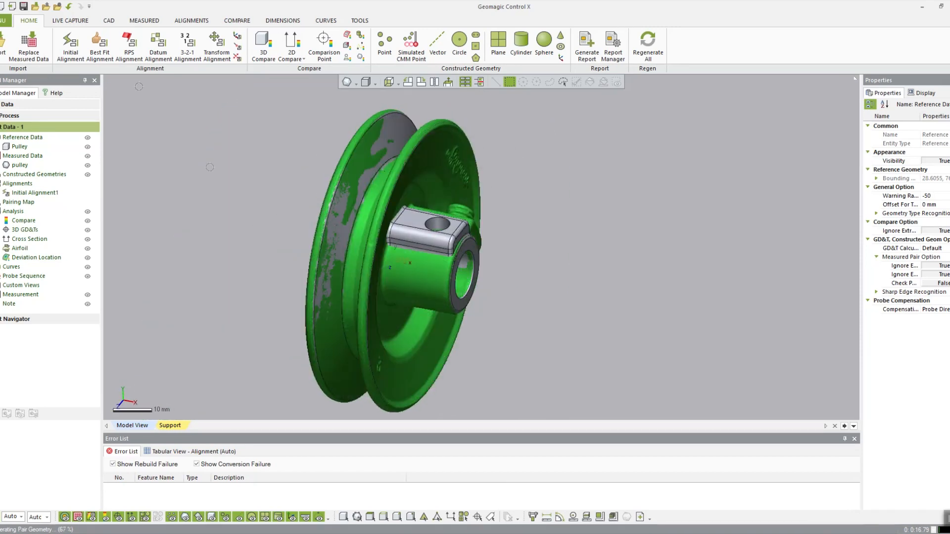
- Run a Best Fit Alignment with 100 % sampling ratio and 20 maximum iterations, and delete that alignment
{"action": "left_click", "coordinate": [99, 46]}
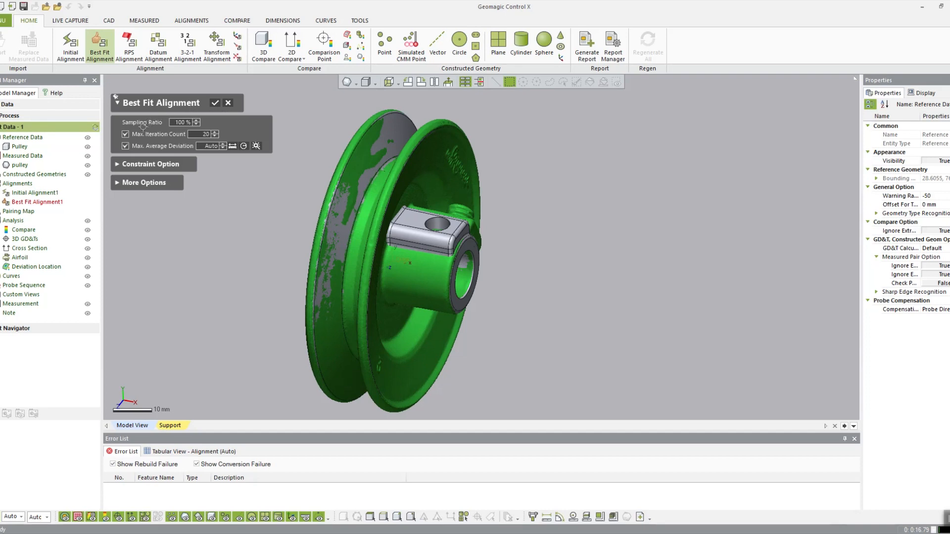
{"action": "left_click", "coordinate": [215, 102]}
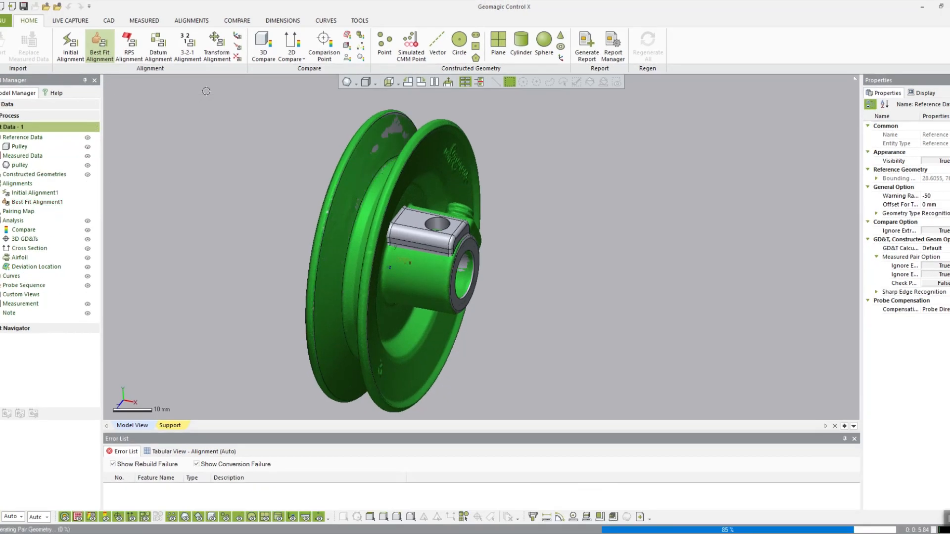
{"action": "left_click", "coordinate": [30, 203]}
{"action": "key", "text": "Delete"}
{"action": "key", "text": "Return"}
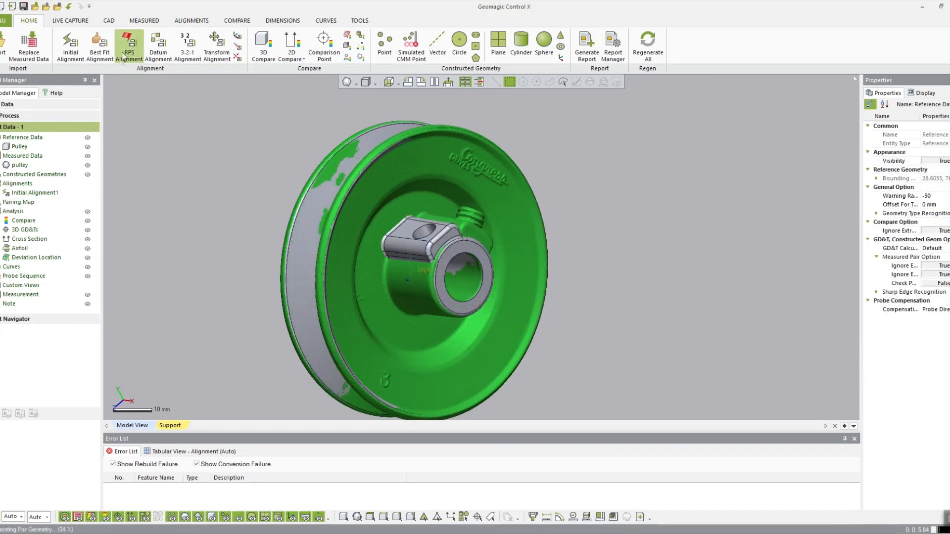
- Begin a Datum Alignment using the hub's central bore as the first datum pair
{"action": "left_click", "coordinate": [158, 46]}
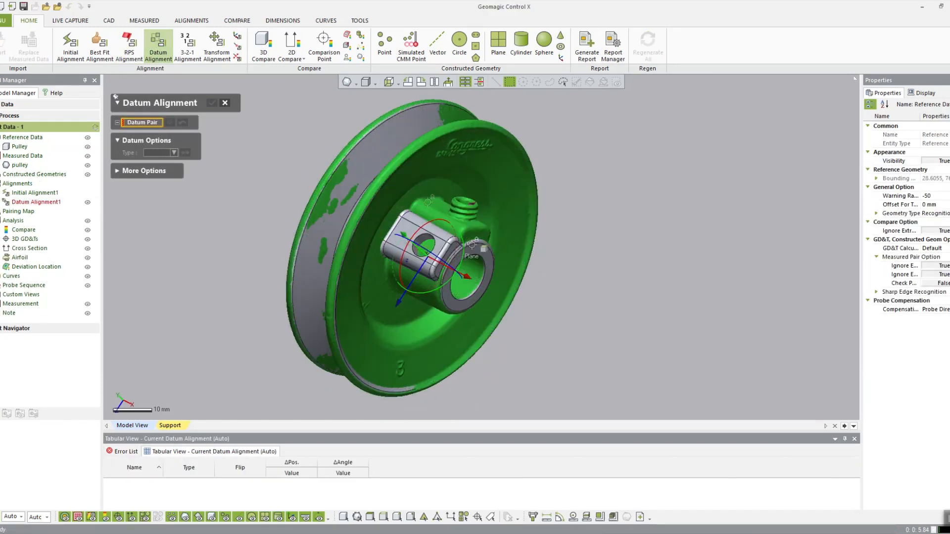
{"action": "left_click", "coordinate": [479, 269]}
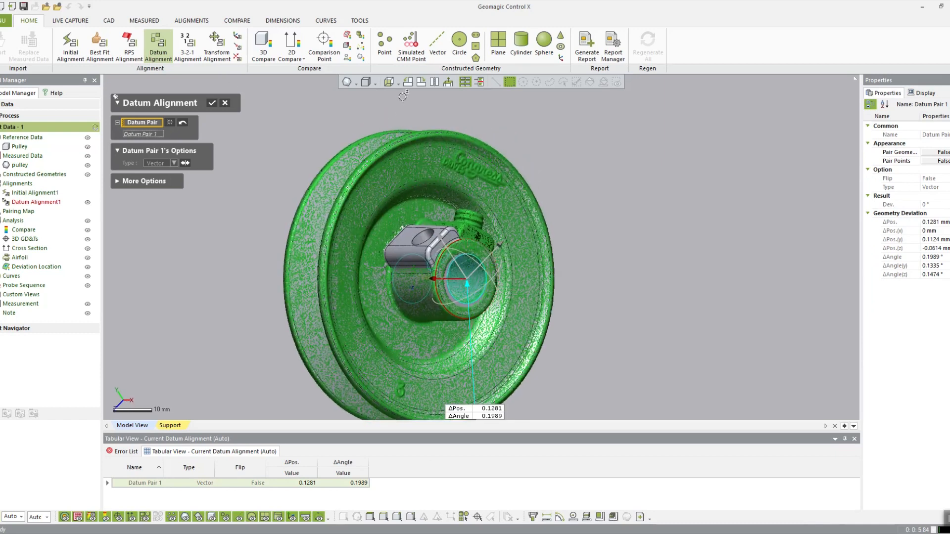
- Try to add the cross hole in the hub's boss as the second datum pair, and remove that pair
{"action": "right_click_drag", "start_coordinate": [415, 173], "coordinate": [530, 240]}
{"action": "scroll", "coordinate": [499, 238], "scroll_direction": "up", "scroll_amount": 3}
{"action": "right_click_drag", "start_coordinate": [498, 204], "coordinate": [479, 208]}
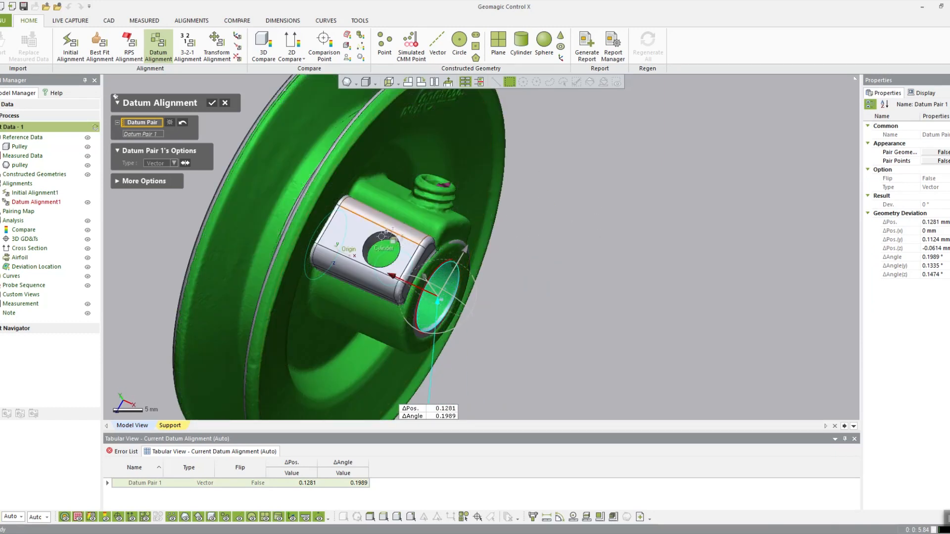
{"action": "left_click", "coordinate": [378, 240]}
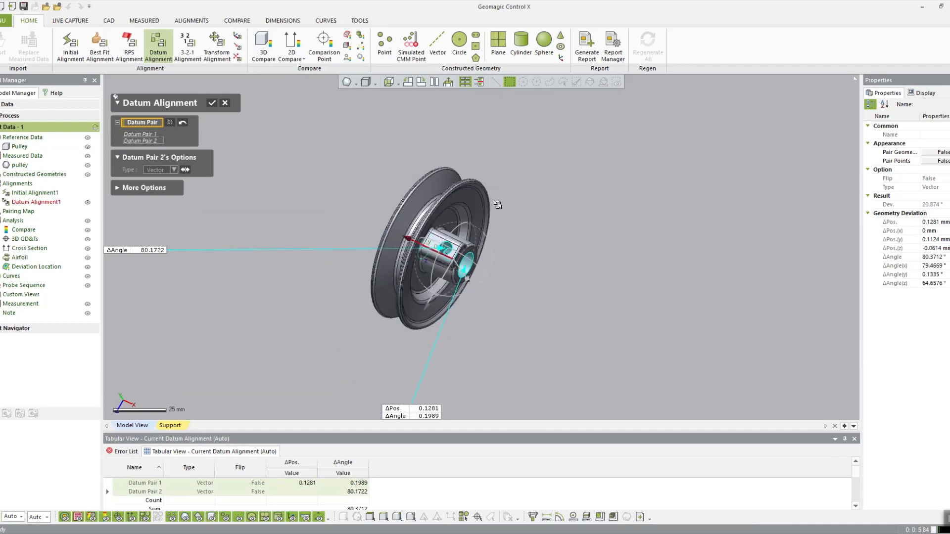
{"action": "scroll", "coordinate": [504, 200], "scroll_direction": "up", "scroll_amount": 3}
{"action": "right_click_drag", "start_coordinate": [356, 203], "coordinate": [292, 210]}
{"action": "left_click", "coordinate": [183, 123]}
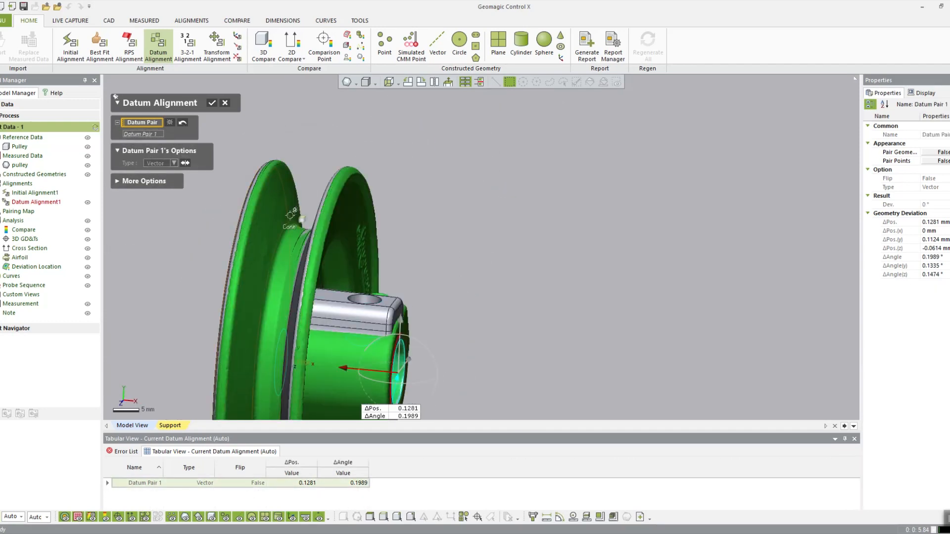
- Hide the pulley scan and add the flat ring face around the bore on the pulley's back side as a datum pair
{"action": "left_click", "coordinate": [87, 166]}
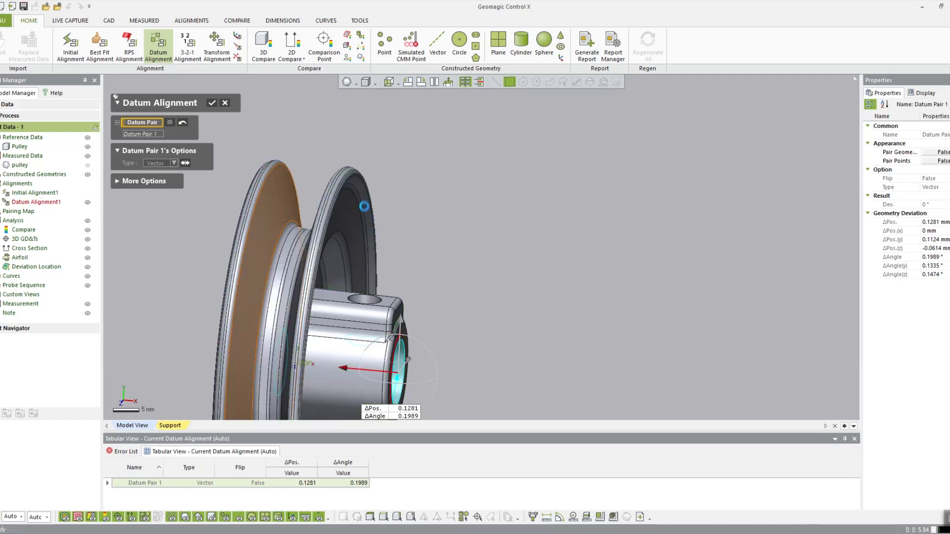
{"action": "right_click_drag", "start_coordinate": [381, 210], "coordinate": [397, 213]}
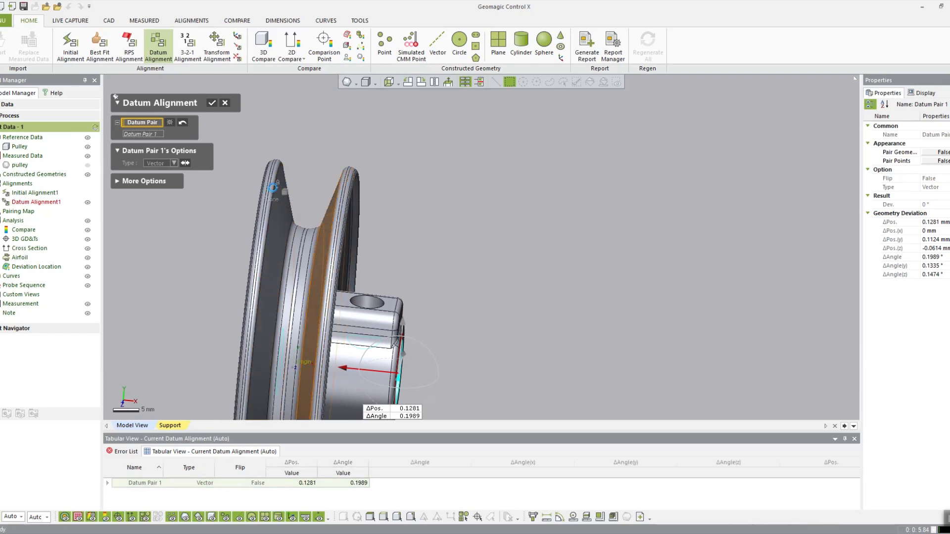
{"action": "right_click_drag", "start_coordinate": [276, 188], "coordinate": [362, 269]}
{"action": "scroll", "coordinate": [496, 223], "scroll_direction": "down", "scroll_amount": 3}
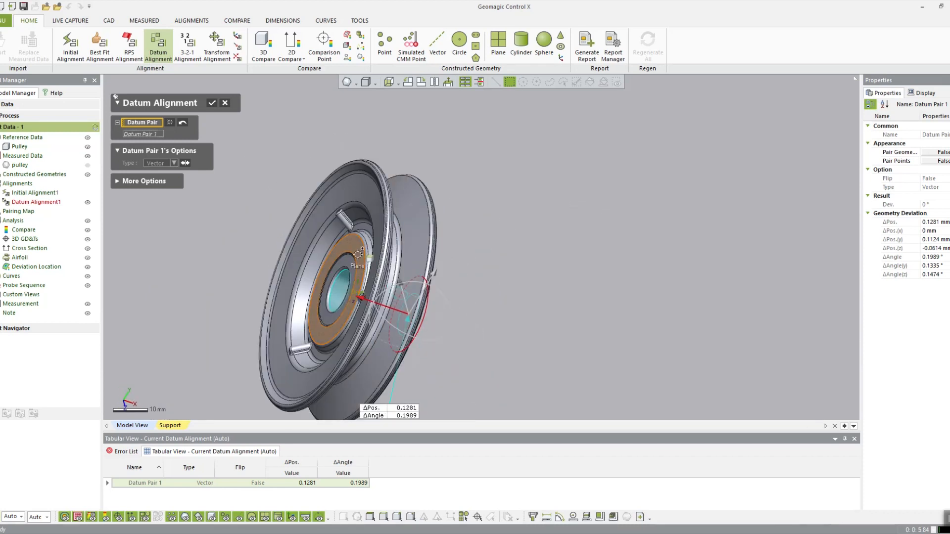
{"action": "left_click", "coordinate": [357, 254]}
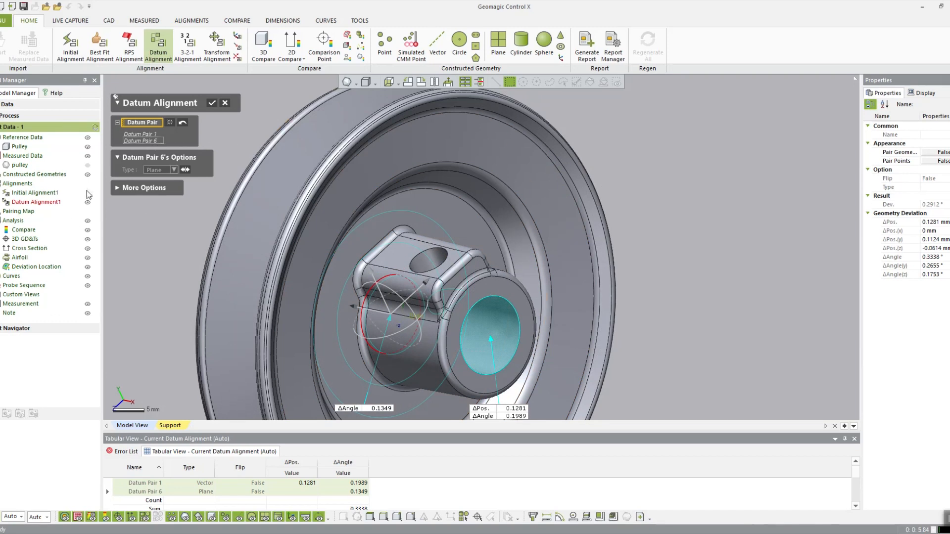
- Show the pulley scan again, add the flat top of the hub's boss as the third datum pair and apply the Datum Alignment
{"action": "left_click", "coordinate": [88, 165]}
{"action": "scroll", "coordinate": [552, 327], "scroll_direction": "down", "scroll_amount": 3}
{"action": "right_click_drag", "start_coordinate": [321, 186], "coordinate": [560, 287]}
{"action": "scroll", "coordinate": [452, 273], "scroll_direction": "up", "scroll_amount": 3}
{"action": "scroll", "coordinate": [486, 280], "scroll_direction": "down", "scroll_amount": 4}
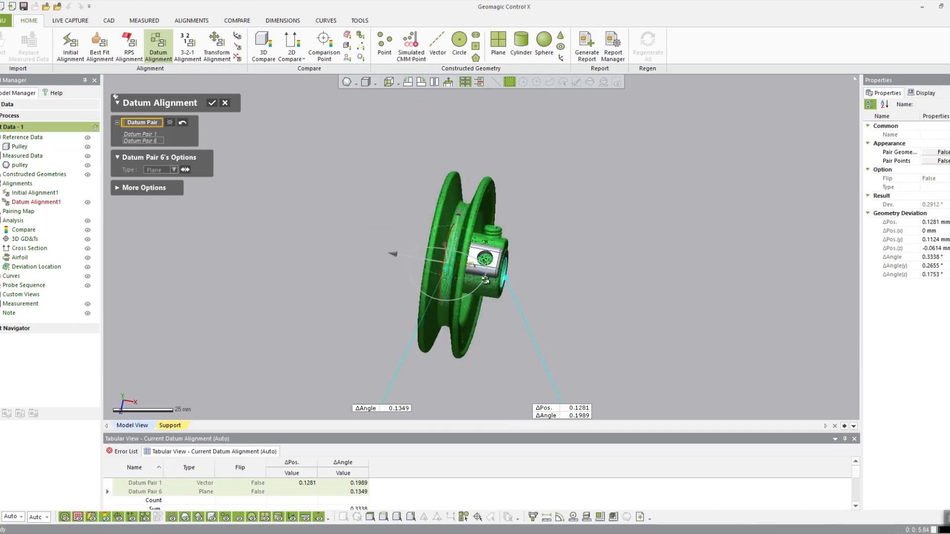
{"action": "scroll", "coordinate": [559, 287], "scroll_direction": "up", "scroll_amount": 4}
{"action": "right_click_drag", "start_coordinate": [485, 280], "coordinate": [525, 283]}
{"action": "scroll", "coordinate": [559, 287], "scroll_direction": "up", "scroll_amount": 3}
{"action": "left_click", "coordinate": [424, 222]}
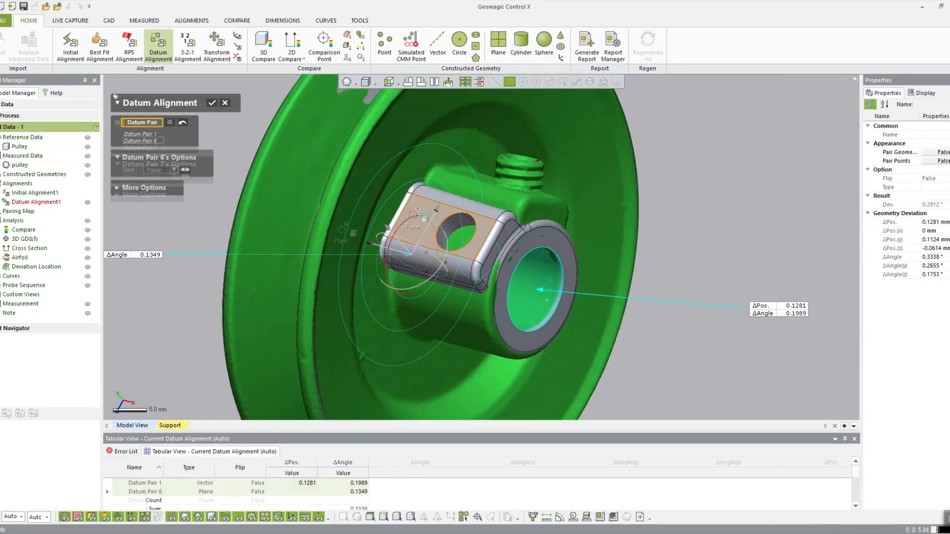
{"action": "scroll", "coordinate": [490, 268], "scroll_direction": "down", "scroll_amount": 3}
{"action": "key", "text": "Return"}
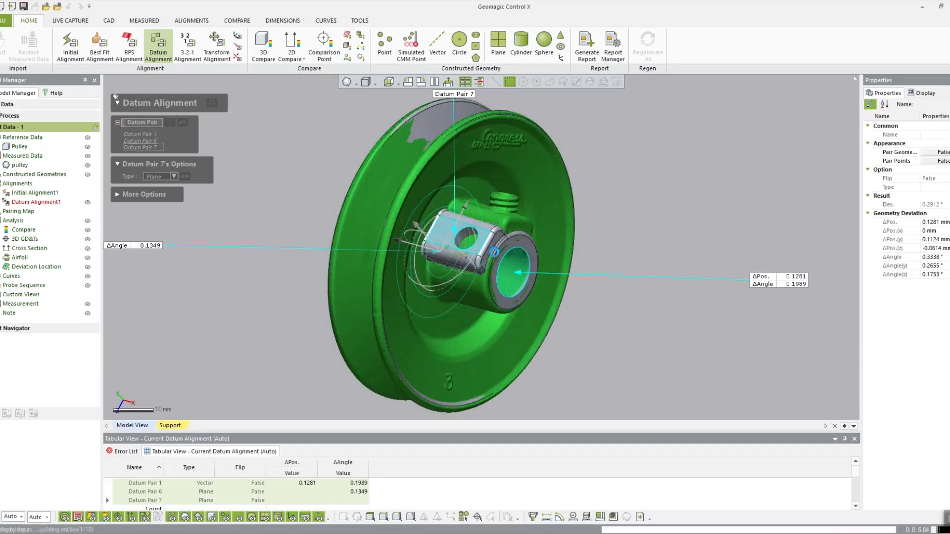
{"action": "left_click", "coordinate": [477, 288]}
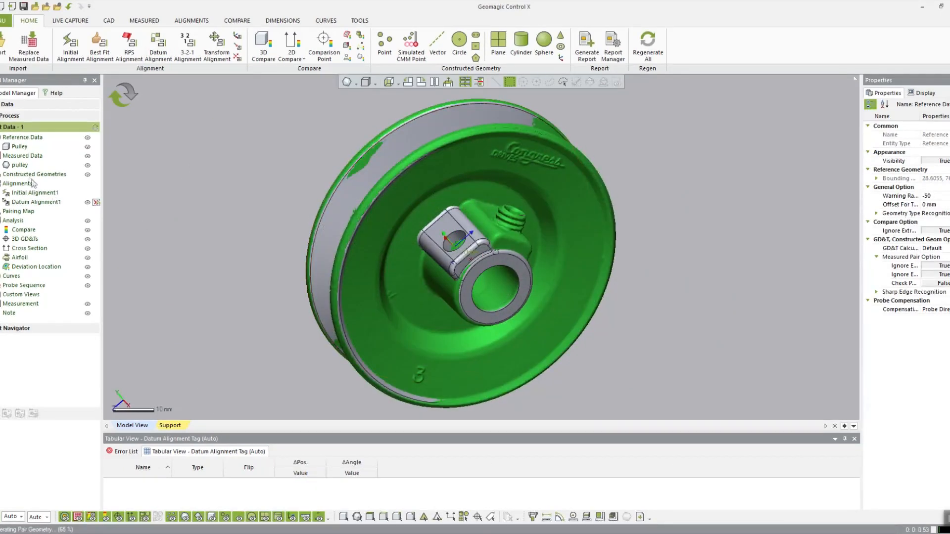
- Delete the pulley scan from the measured data
{"action": "left_click", "coordinate": [27, 167]}
{"action": "key", "text": "Delete"}
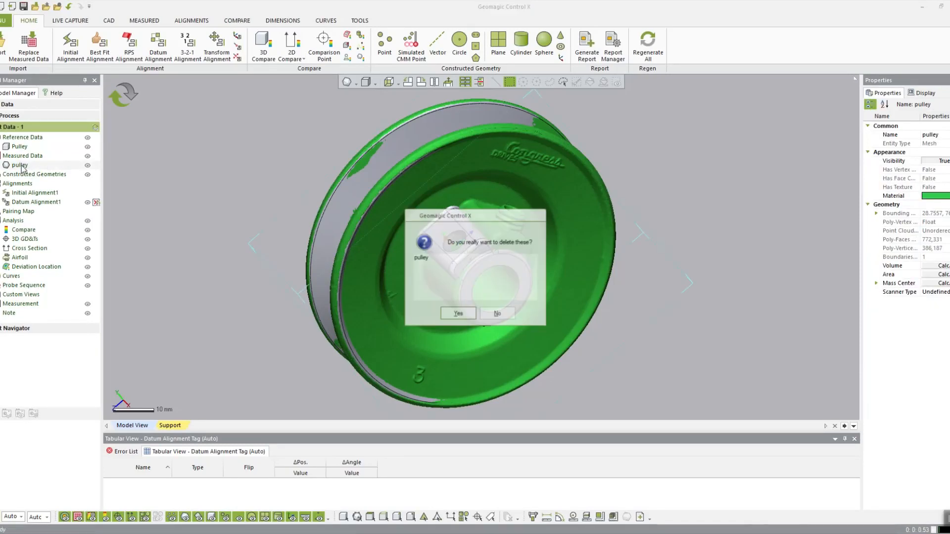
{"action": "key", "text": "Return"}
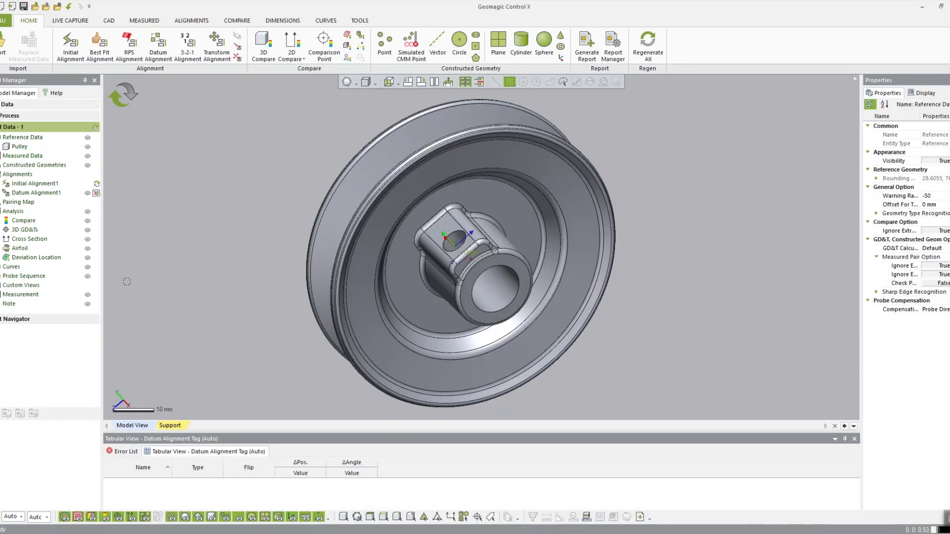
- Regenerate the project and delete both the Initial Alignment and the Datum Alignment
{"action": "left_click", "coordinate": [126, 109]}
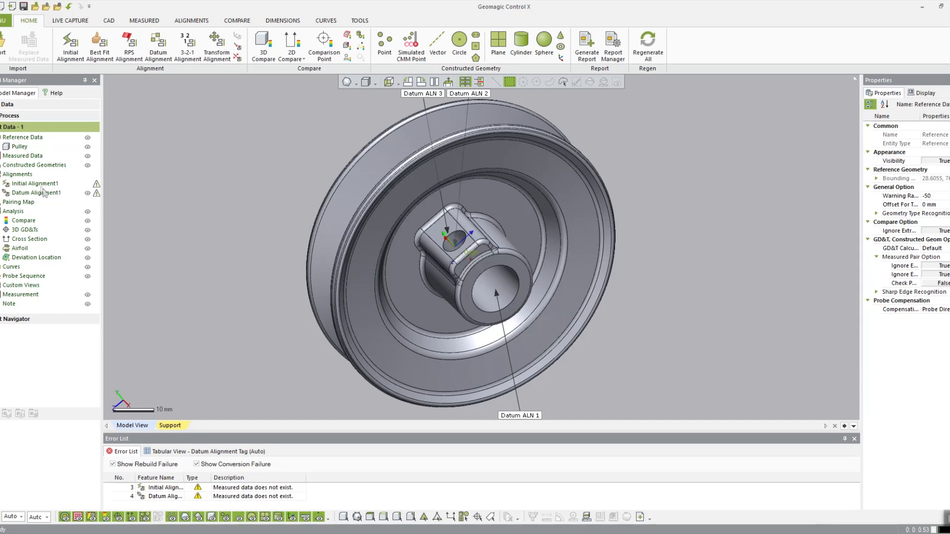
{"action": "left_click", "coordinate": [44, 193]}
{"action": "key", "text": "Delete"}
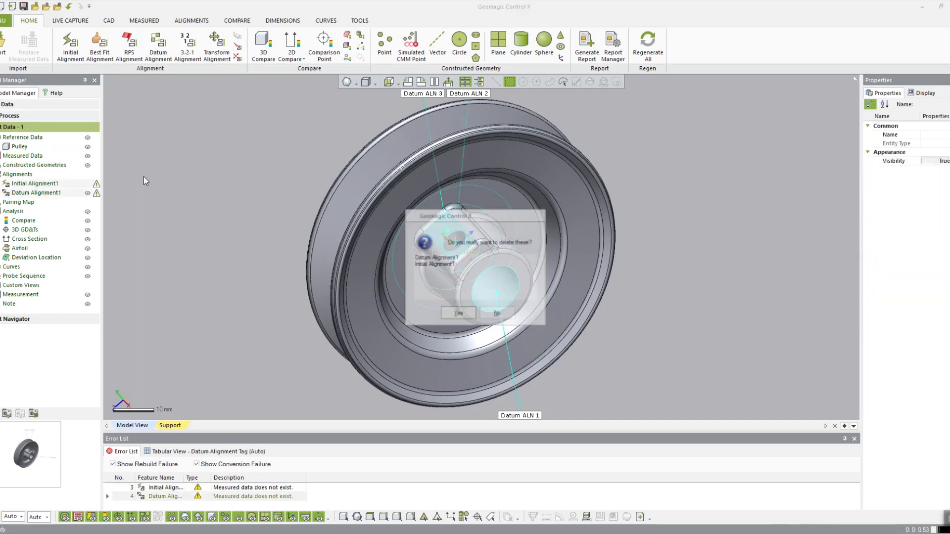
{"action": "key", "text": "Return"}
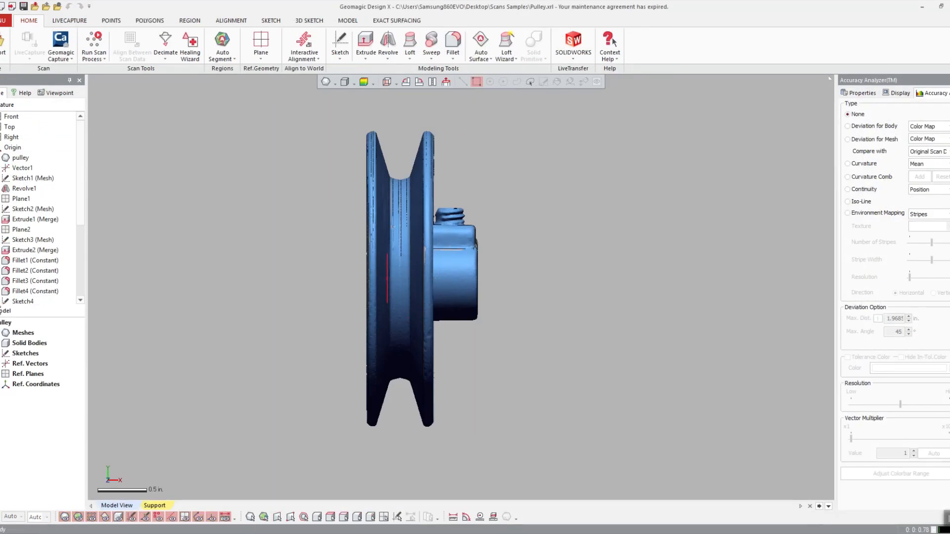
- Switch to Geomagic Design X and export the pulley mesh to Scans Samples as a Binary STL named "pulley aligned" in mm
{"action": "left_click", "coordinate": [6, 20]}
{"action": "mouse_move", "coordinate": [25, 34]}
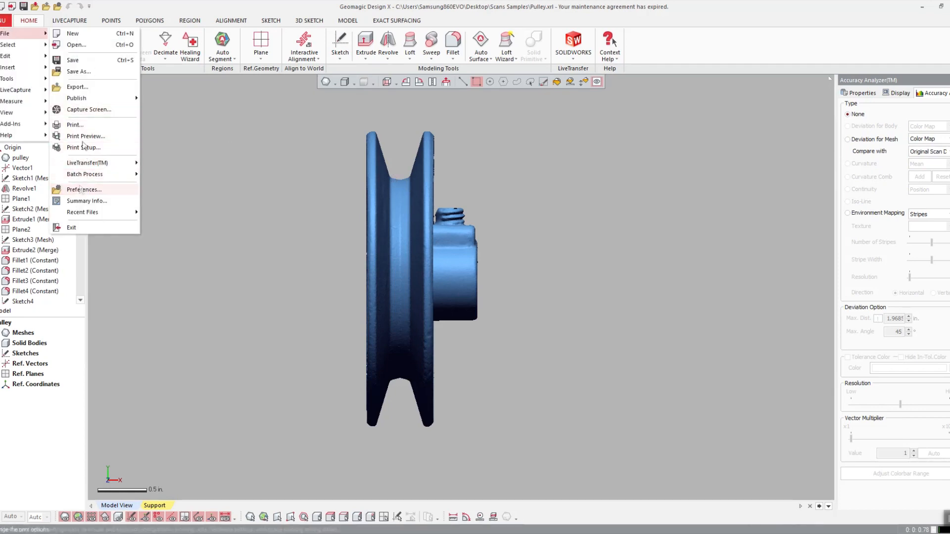
{"action": "left_click", "coordinate": [77, 86]}
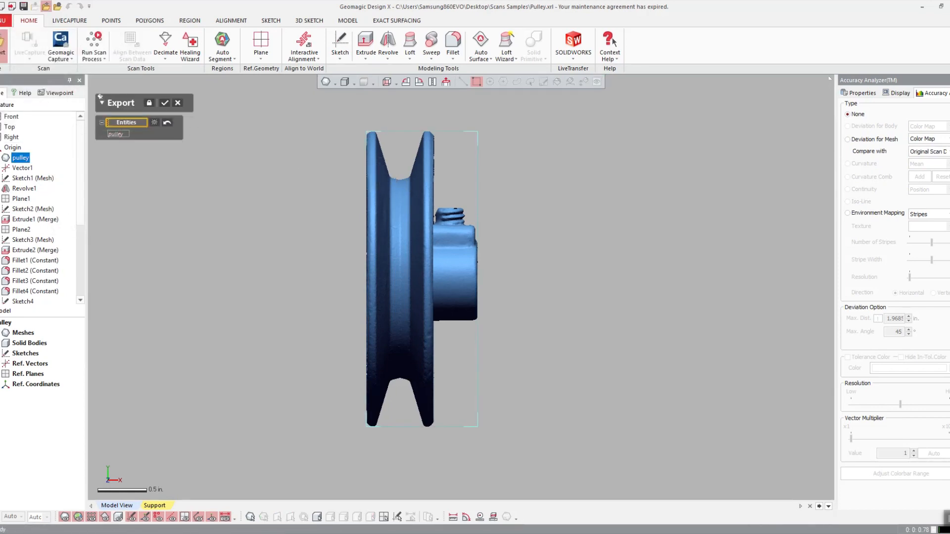
{"action": "left_click", "coordinate": [164, 102]}
{"action": "left_click", "coordinate": [517, 283]}
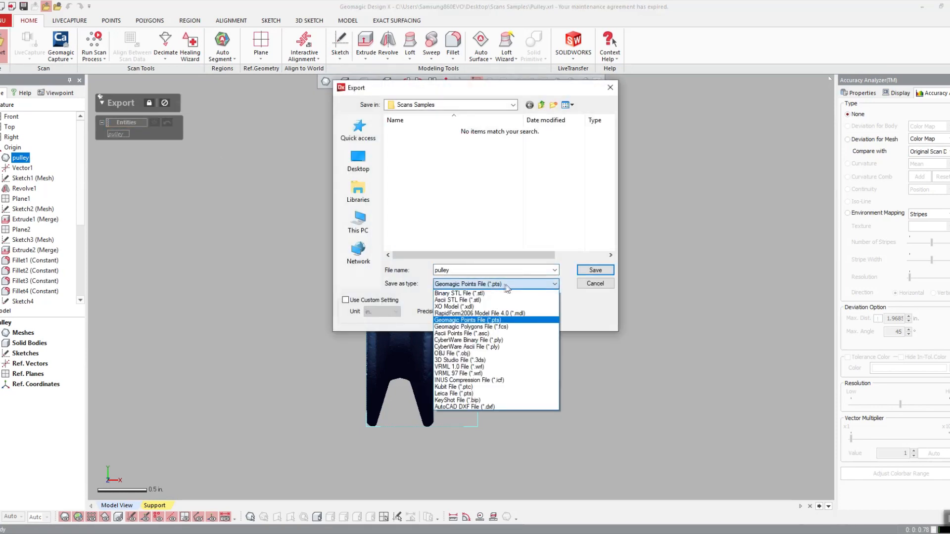
{"action": "left_click", "coordinate": [482, 295]}
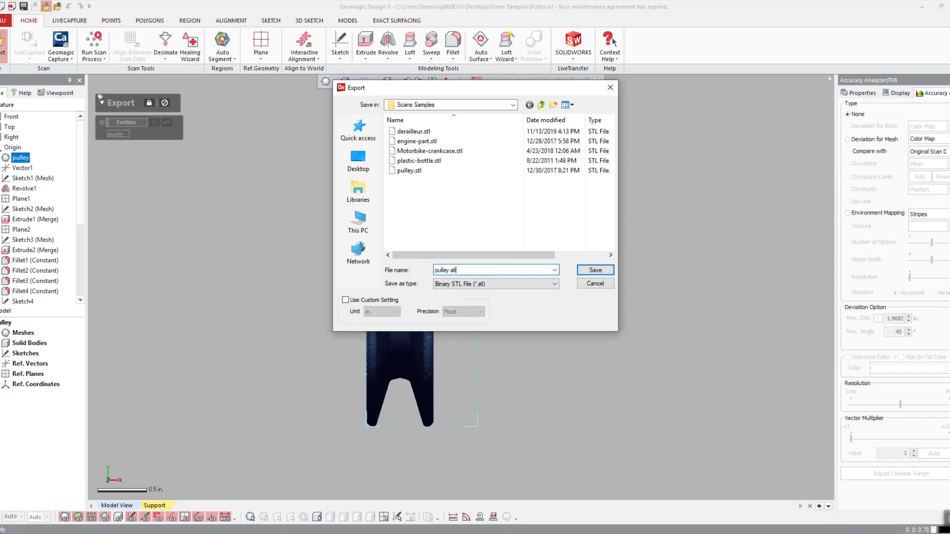
{"action": "left_click", "coordinate": [386, 303]}
{"action": "left_click", "coordinate": [381, 312]}
{"action": "left_click", "coordinate": [369, 328]}
{"action": "left_click", "coordinate": [378, 311]}
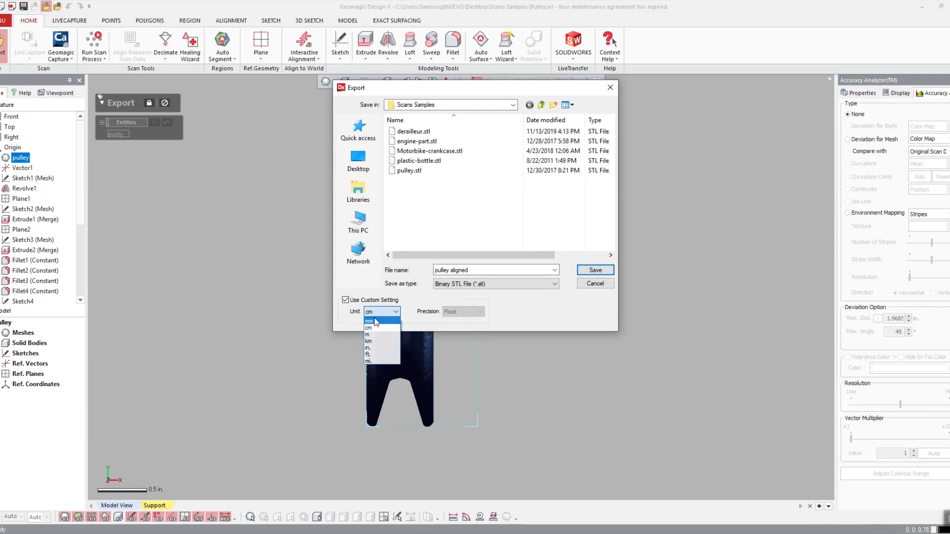
{"action": "left_click", "coordinate": [370, 321]}
{"action": "left_click", "coordinate": [610, 273]}
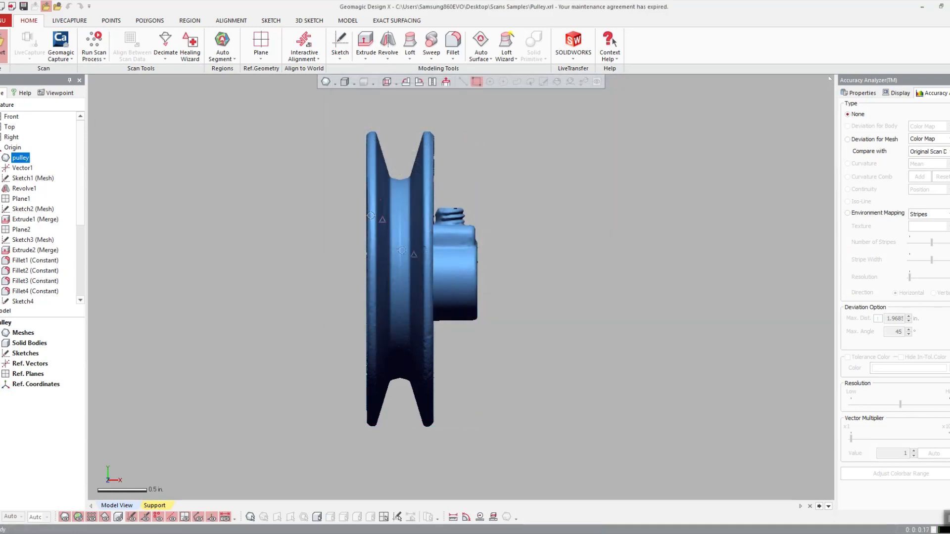
- Import pulley aligned.stl from the Scans Samples folder into Geomagic Control X as measured data
{"action": "right_click_drag", "start_coordinate": [402, 250], "coordinate": [369, 263]}
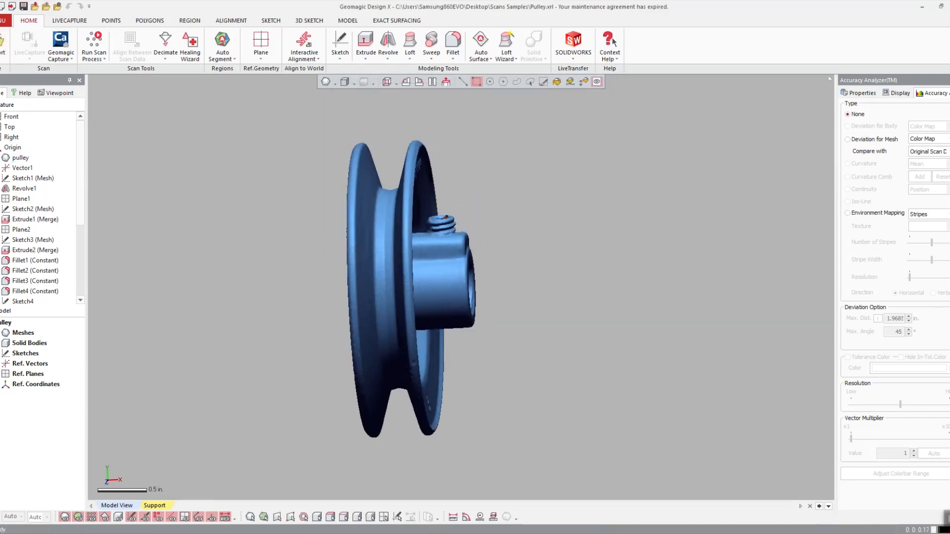
{"action": "left_click", "coordinate": [171, 497]}
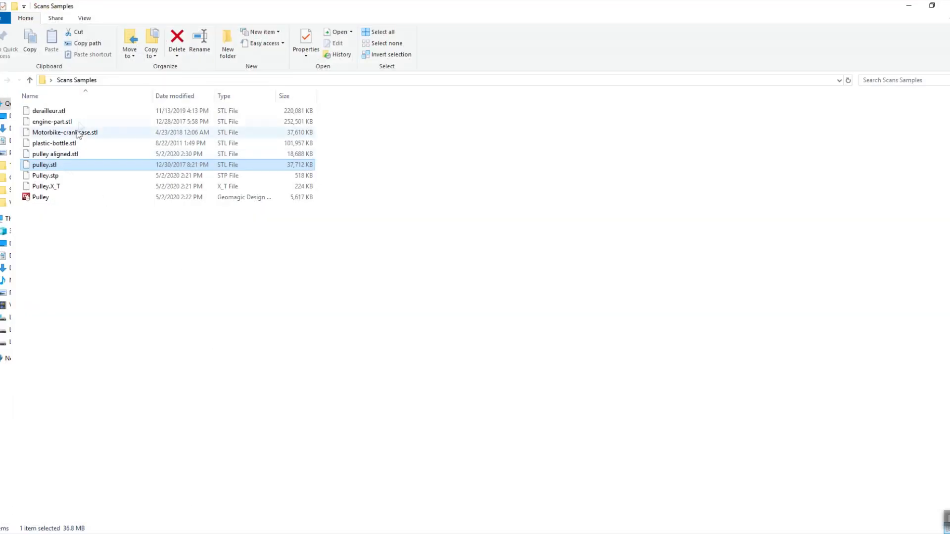
{"action": "left_click_drag", "start_coordinate": [55, 154], "coordinate": [378, 175]}
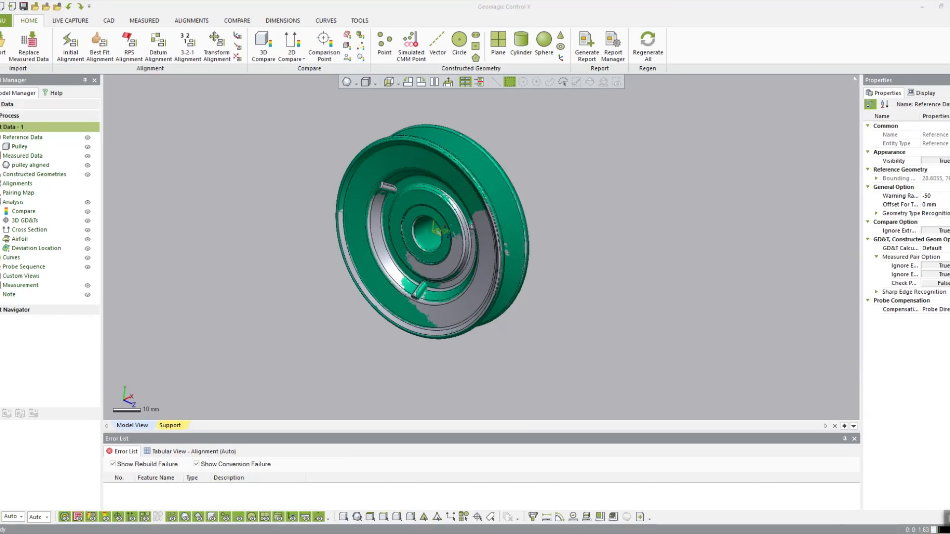
{"action": "right_click", "coordinate": [246, 532]}
{"action": "left_click", "coordinate": [223, 518]}
{"action": "left_click", "coordinate": [479, 296]}
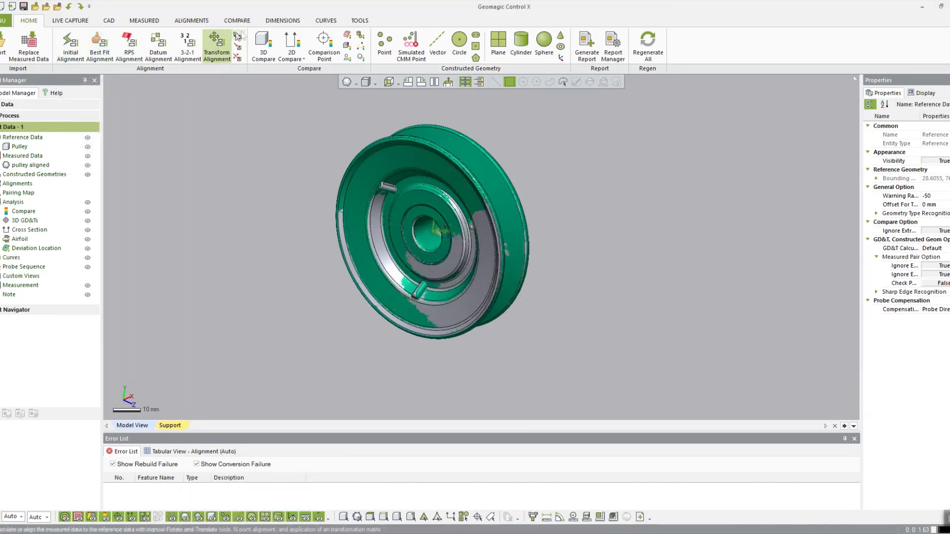
- Run a 3D Compare by shape with 100% sampling ratio, a specific tolerance of ±0.08 and a color range of 0.8 to -0.8 mm
{"action": "left_click", "coordinate": [263, 45]}
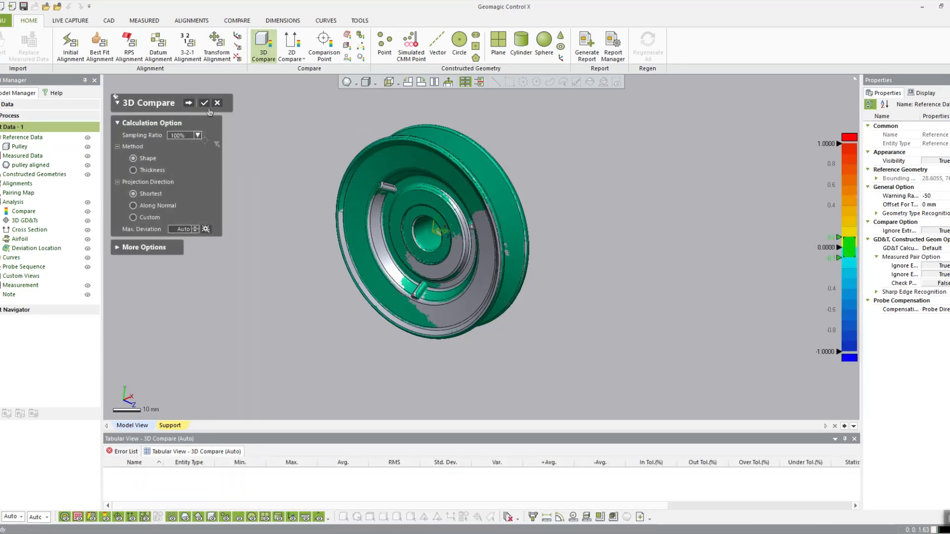
{"action": "left_click", "coordinate": [190, 103]}
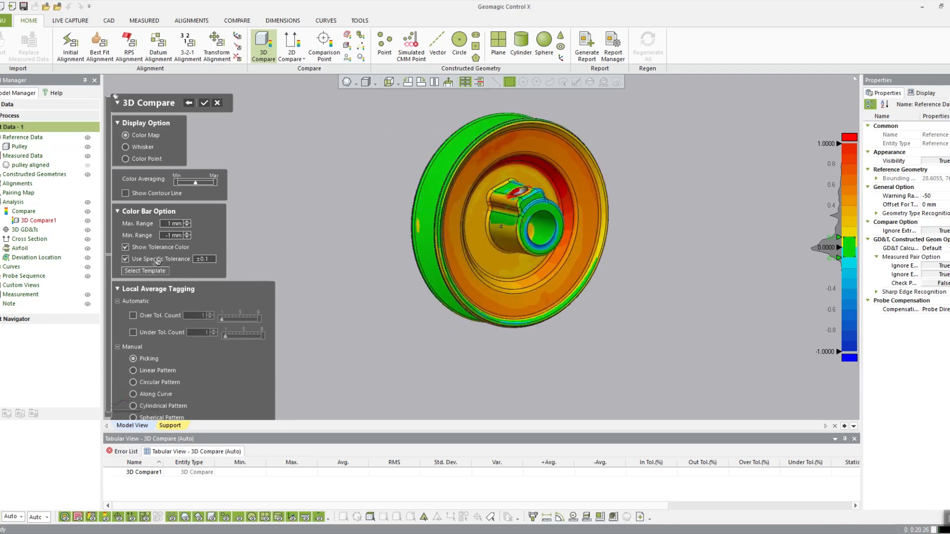
{"action": "double_click", "coordinate": [207, 259]}
{"action": "key", "text": "Return"}
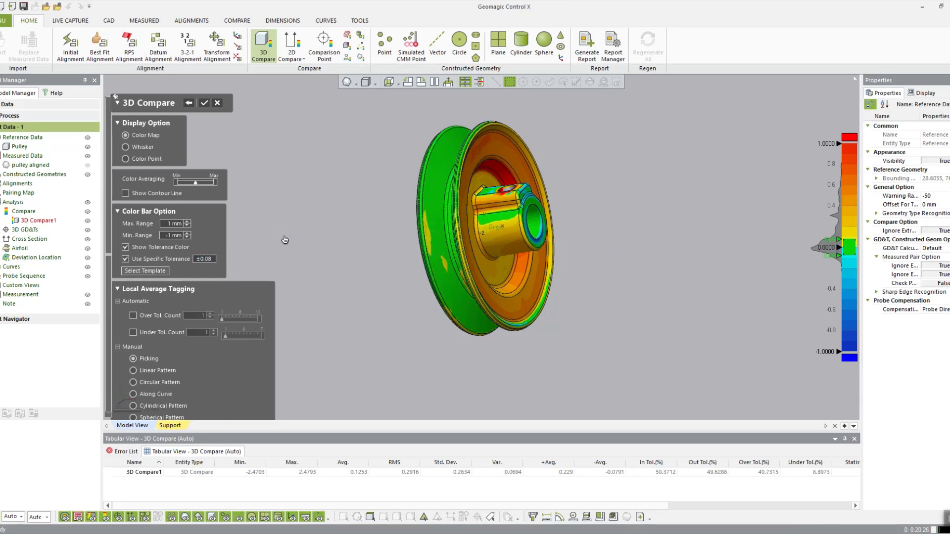
{"action": "double_click", "coordinate": [177, 224]}
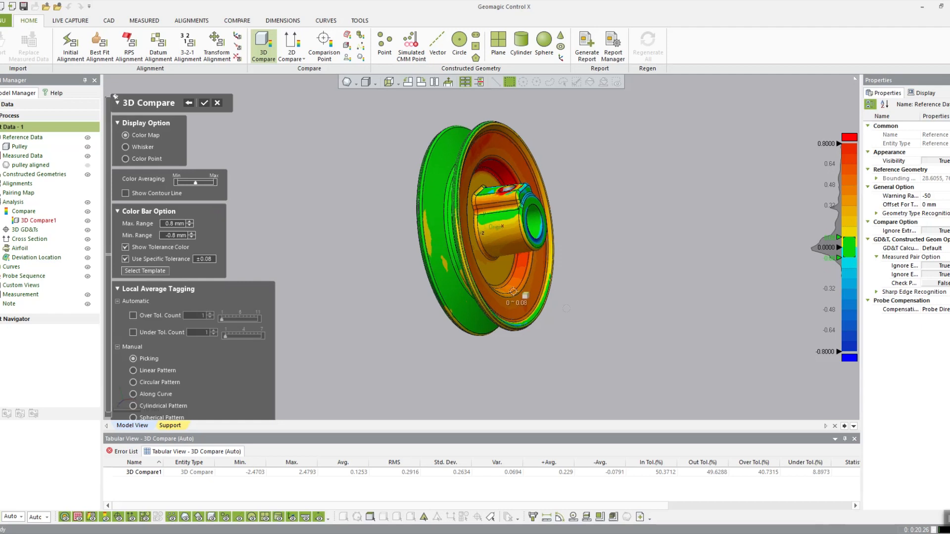
{"action": "right_click_drag", "start_coordinate": [514, 291], "coordinate": [540, 243]}
{"action": "key", "text": "Return"}
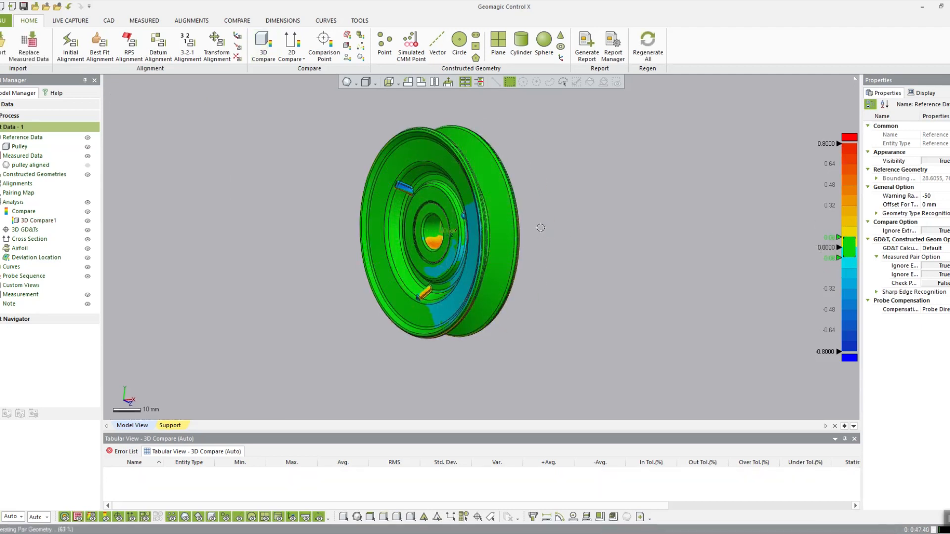
- Examine the 3D Compare color map and statistics for deviations across the pulley's back side and rims
{"action": "right_click_drag", "start_coordinate": [540, 228], "coordinate": [587, 292]}
{"action": "right_click_drag", "start_coordinate": [588, 291], "coordinate": [584, 280]}
{"action": "left_click", "coordinate": [50, 221]}
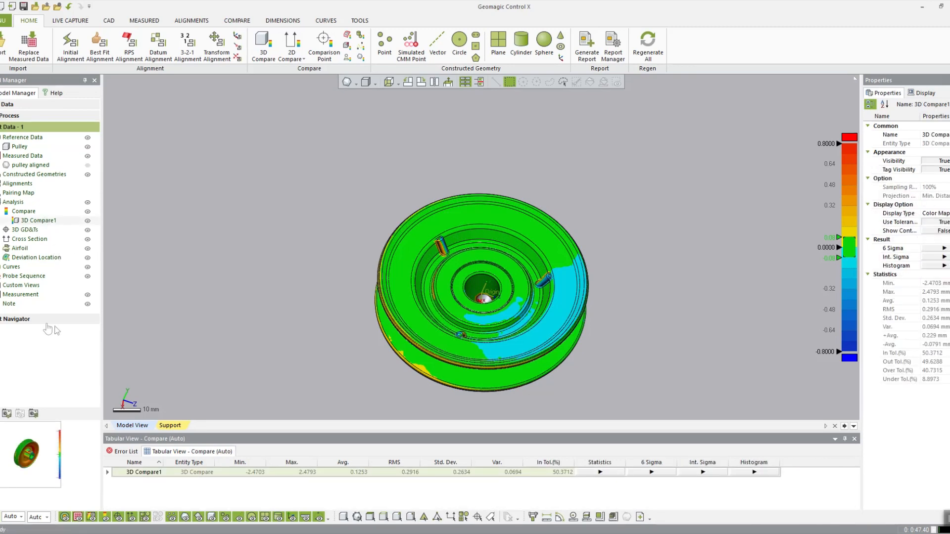
{"action": "right_click_drag", "start_coordinate": [224, 250], "coordinate": [615, 240]}
{"action": "right_click_drag", "start_coordinate": [746, 290], "coordinate": [537, 154]}
{"action": "right_click_drag", "start_coordinate": [537, 154], "coordinate": [552, 194], "text": "ctrl"}
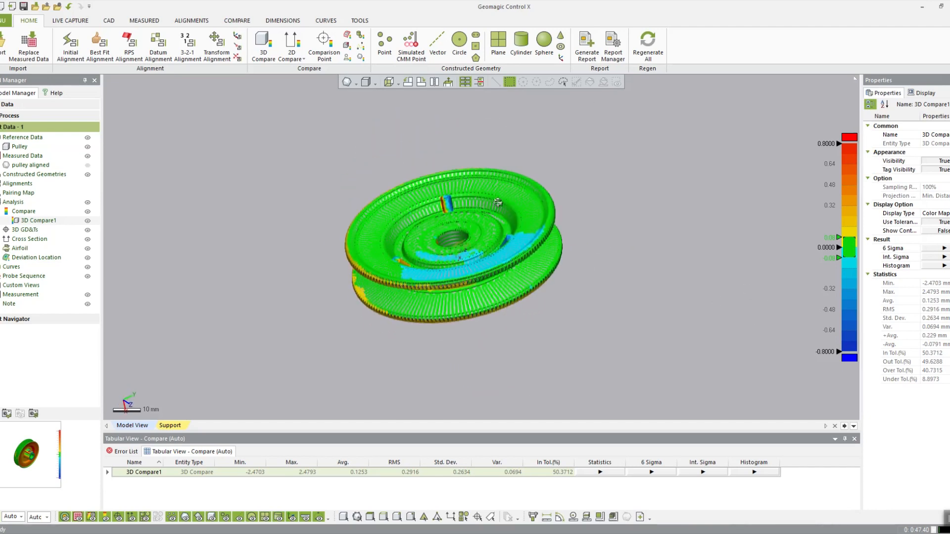
- Update the 3D Compare's stored viewpoint from several pulley orientations, ending with an upright oblique view of the side opposite the hub
{"action": "left_click", "coordinate": [34, 413]}
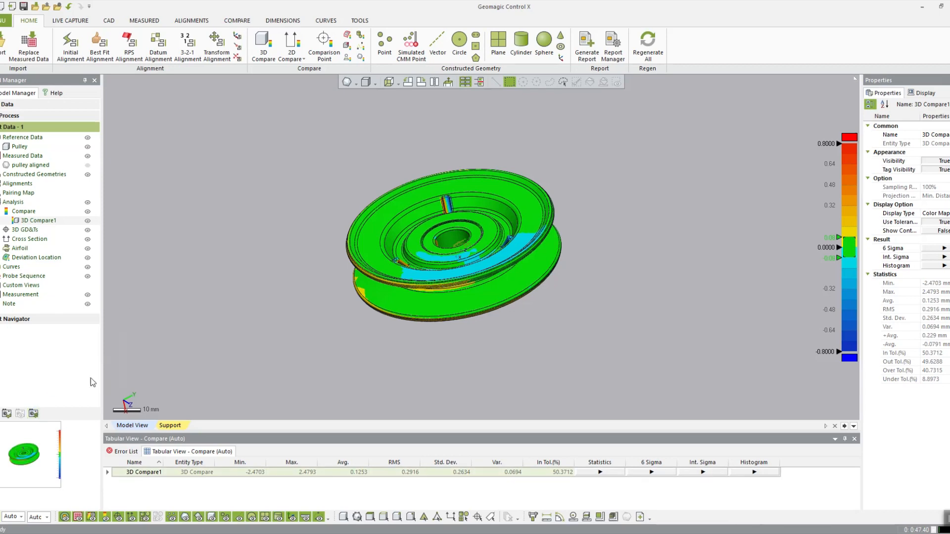
{"action": "right_click_drag", "start_coordinate": [417, 194], "coordinate": [628, 220], "text": "ctrl"}
{"action": "scroll", "coordinate": [431, 187], "scroll_direction": "up", "scroll_amount": 3}
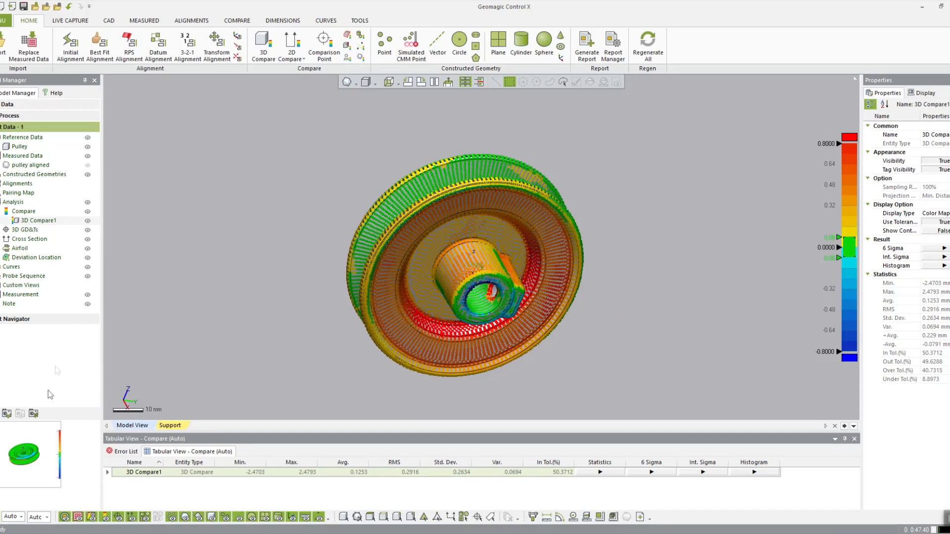
{"action": "left_click", "coordinate": [34, 414]}
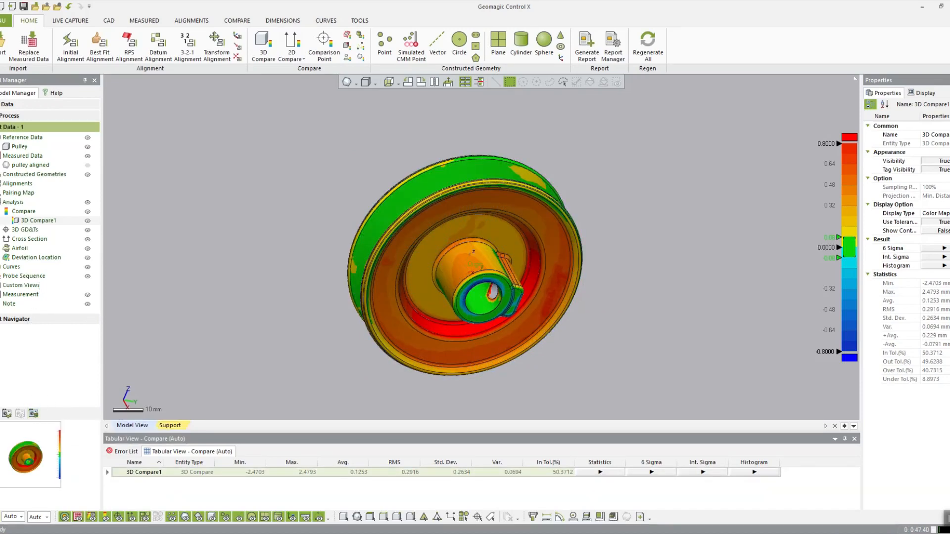
{"action": "mouse_move", "coordinate": [159, 133]}
{"action": "right_mouse_down"}
{"action": "mouse_move", "coordinate": [191, 123]}
{"action": "mouse_move", "coordinate": [358, 229]}
{"action": "mouse_move", "coordinate": [495, 260]}
{"action": "right_mouse_up"}
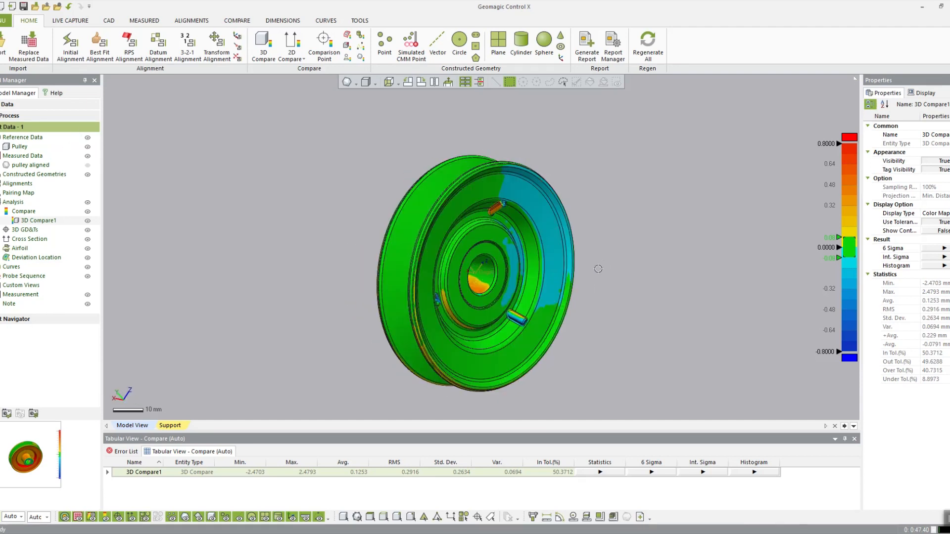
{"action": "mouse_move", "coordinate": [599, 269]}
{"action": "right_mouse_down", "text": "ctrl"}
{"action": "mouse_move", "coordinate": [634, 250]}
{"action": "mouse_move", "coordinate": [592, 255]}
{"action": "right_mouse_up", "text": "ctrl"}
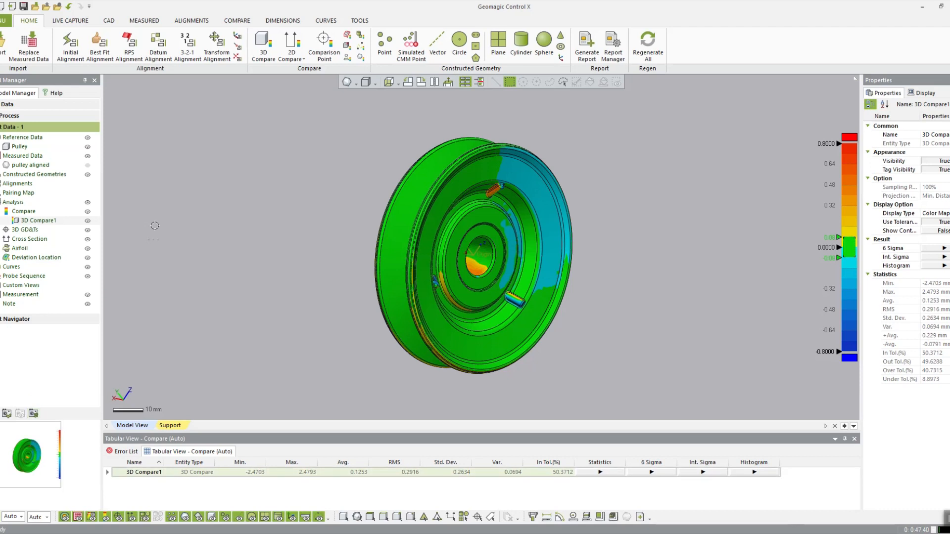
{"action": "left_click", "coordinate": [292, 110]}
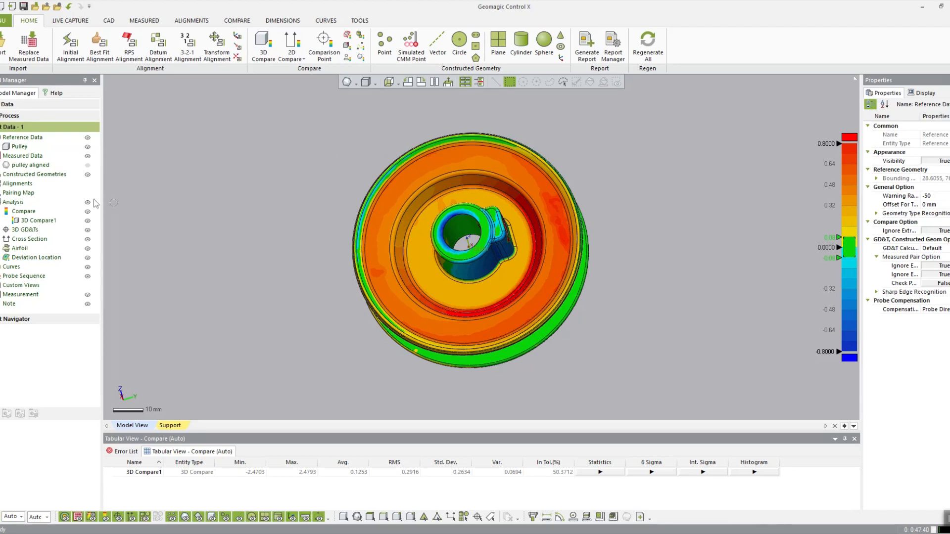
- Edit the 3D Compare, preview its Color Point display, return to Color Map and exit without applying changes
{"action": "right_click", "coordinate": [31, 222]}
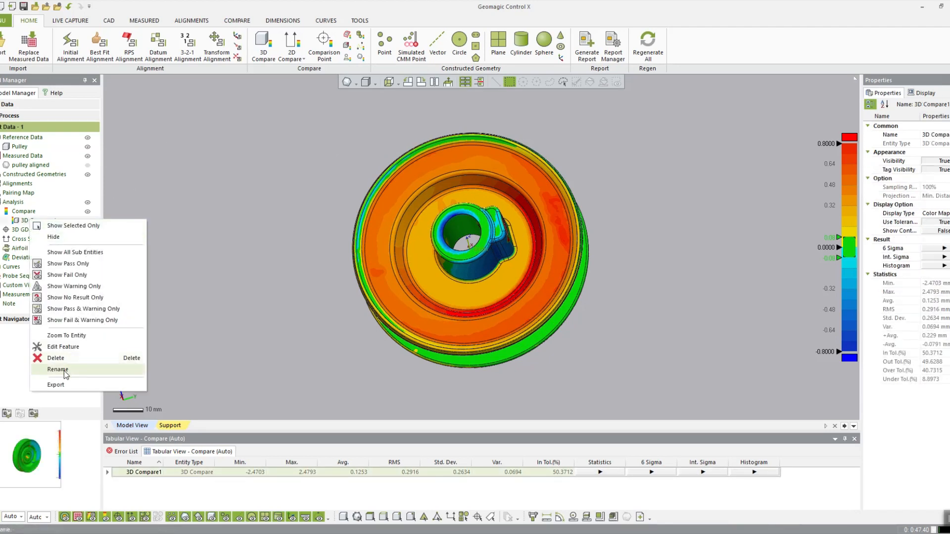
{"action": "left_click", "coordinate": [67, 349]}
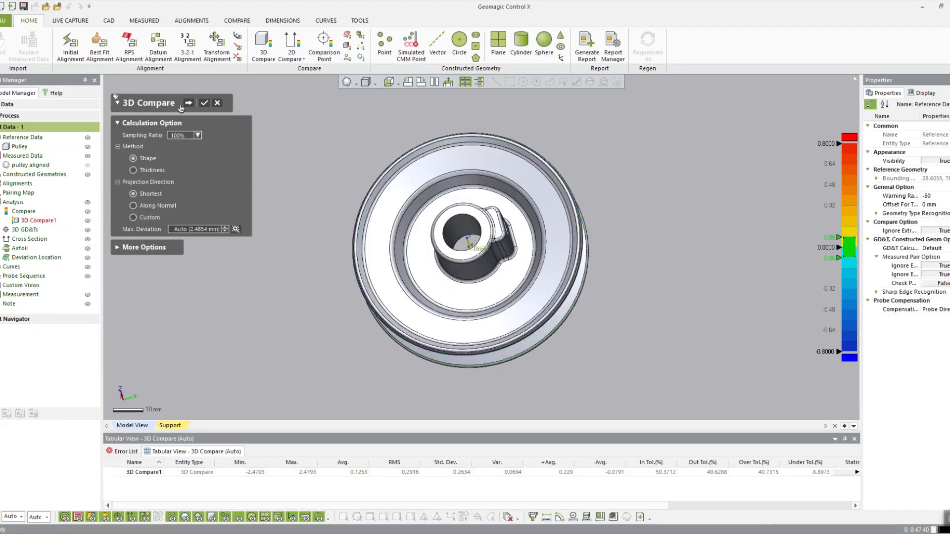
{"action": "left_click", "coordinate": [188, 102]}
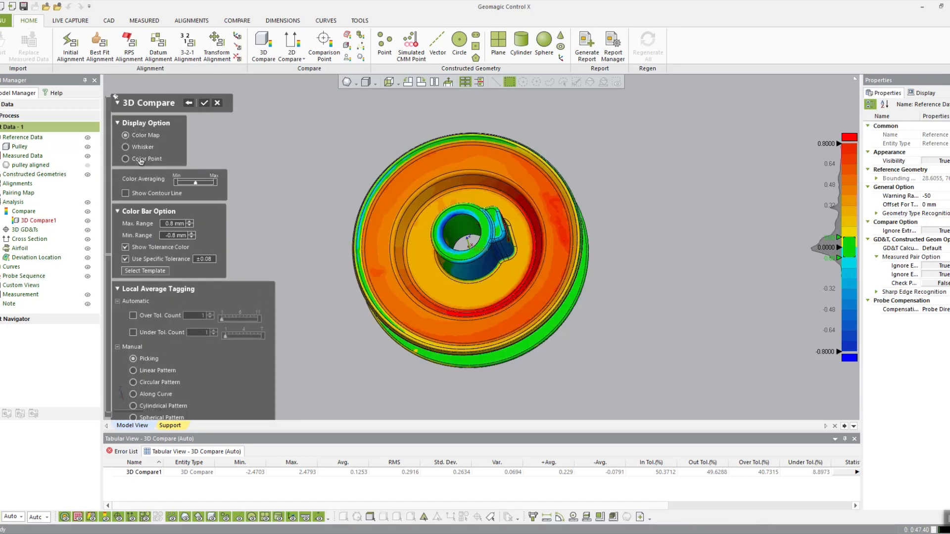
{"action": "left_click", "coordinate": [140, 161]}
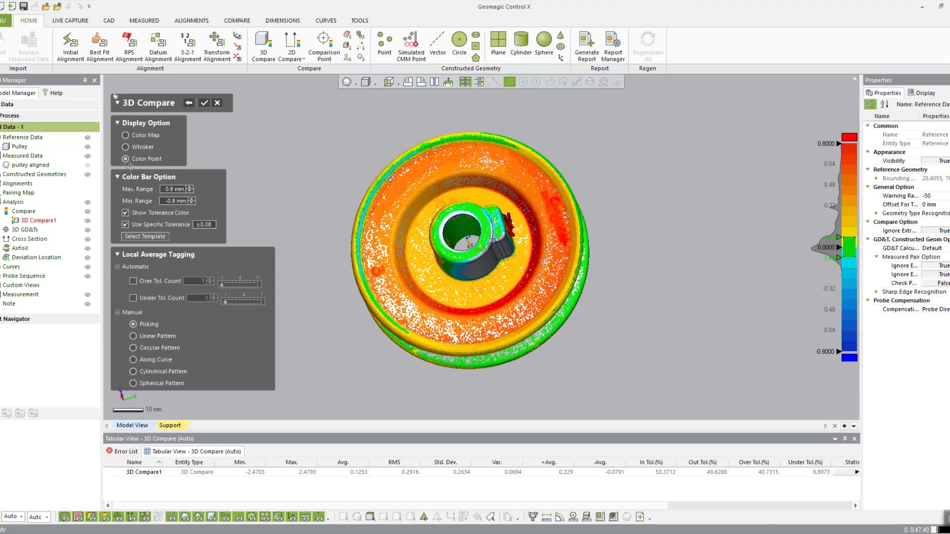
{"action": "left_click", "coordinate": [141, 136]}
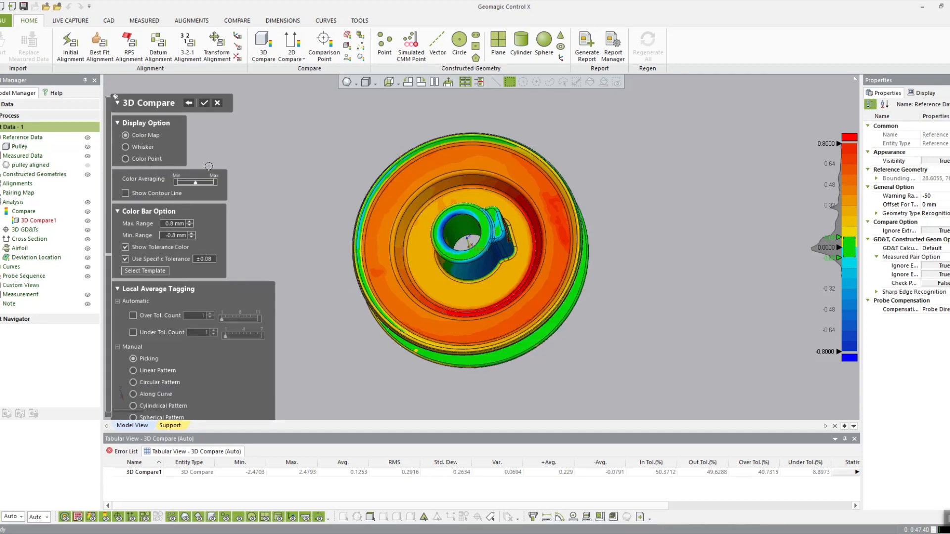
{"action": "scroll", "coordinate": [208, 167], "scroll_direction": "down", "scroll_amount": 2}
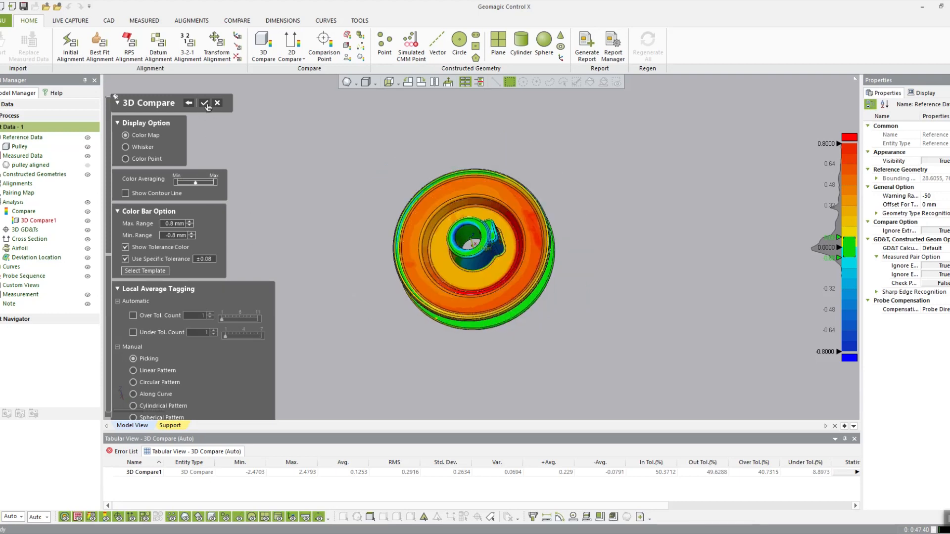
{"action": "left_click", "coordinate": [217, 103]}
- Compute a 2D Compare on a section plane offset 25 mm into the pulley from the hub's end face
{"action": "scroll", "coordinate": [406, 245], "scroll_direction": "up", "scroll_amount": 5}
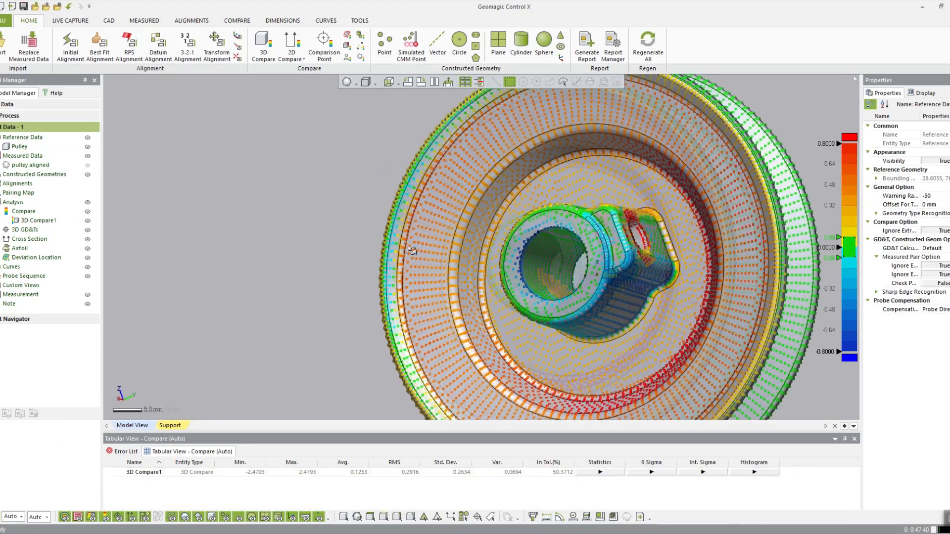
{"action": "scroll", "coordinate": [406, 246], "scroll_direction": "down", "scroll_amount": 5}
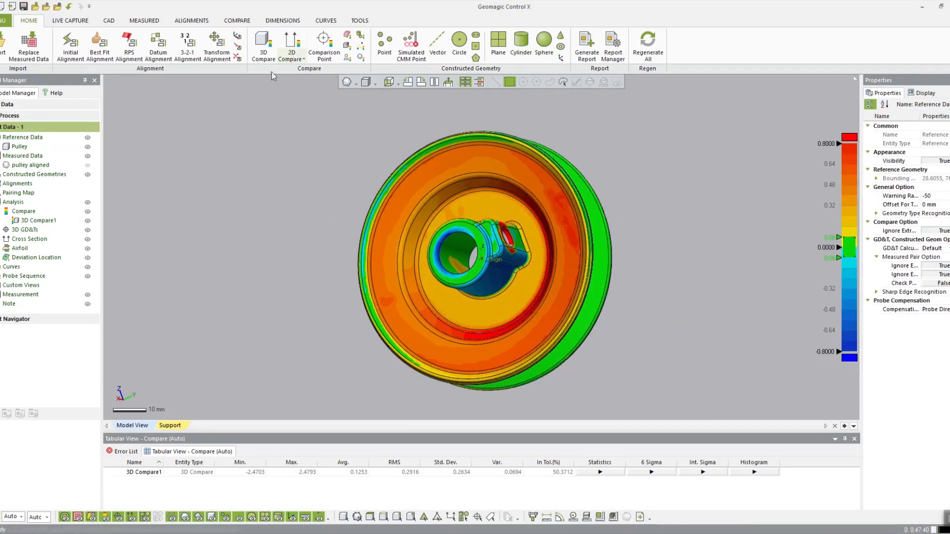
{"action": "left_click", "coordinate": [292, 59]}
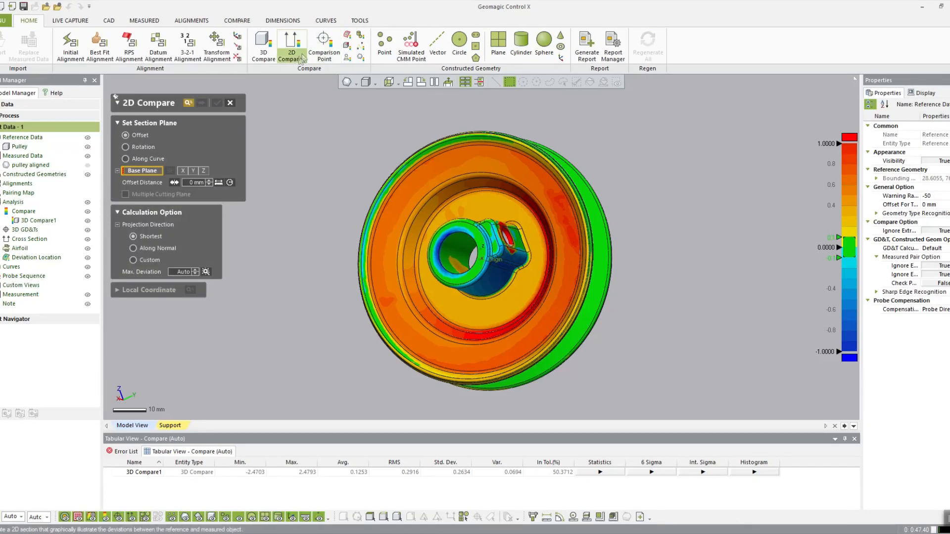
{"action": "left_click", "coordinate": [303, 58]}
{"action": "left_click", "coordinate": [302, 96]}
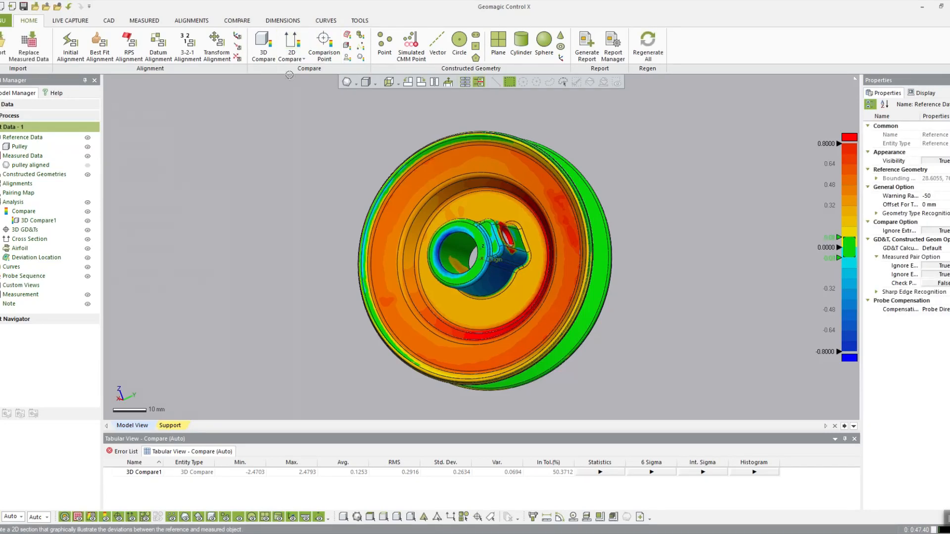
{"action": "left_click", "coordinate": [297, 59]}
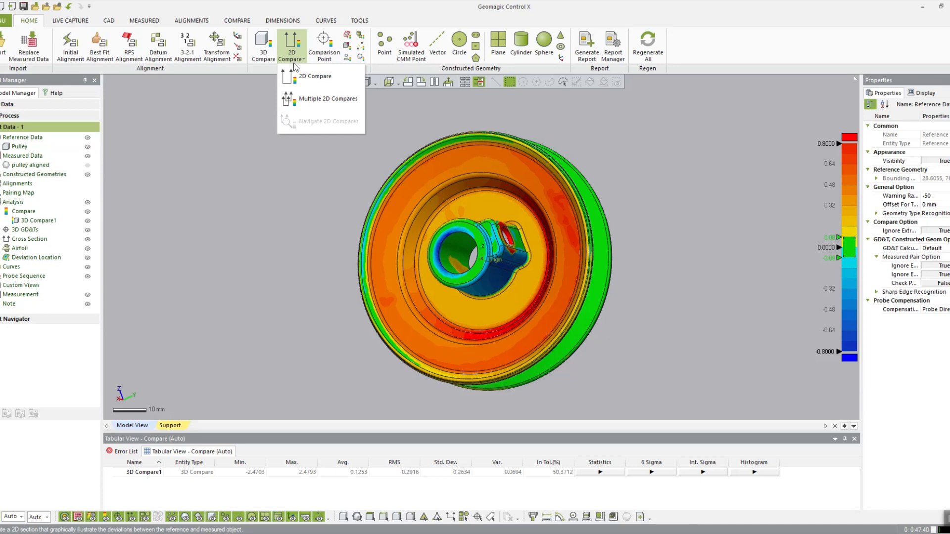
{"action": "left_click", "coordinate": [312, 76]}
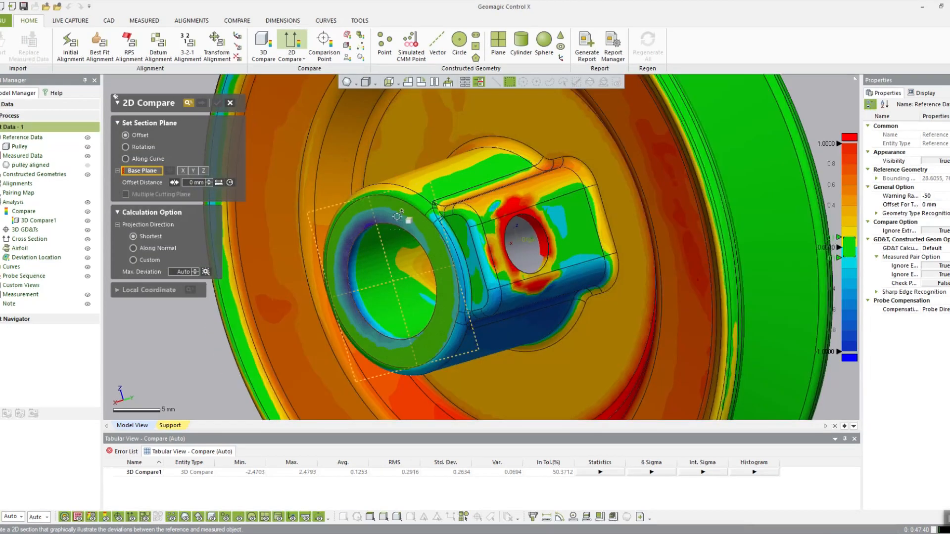
{"action": "left_click", "coordinate": [482, 260]}
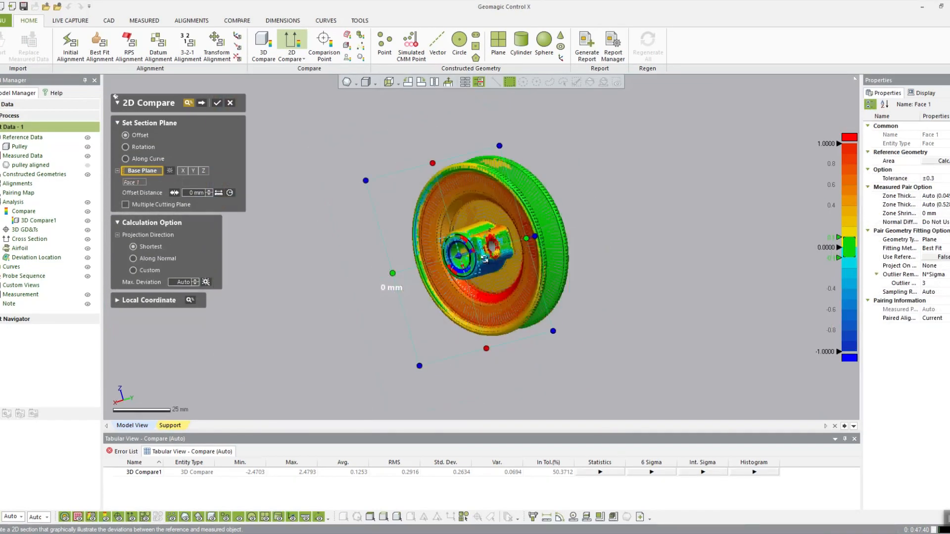
{"action": "left_click_drag", "start_coordinate": [460, 257], "coordinate": [502, 257]}
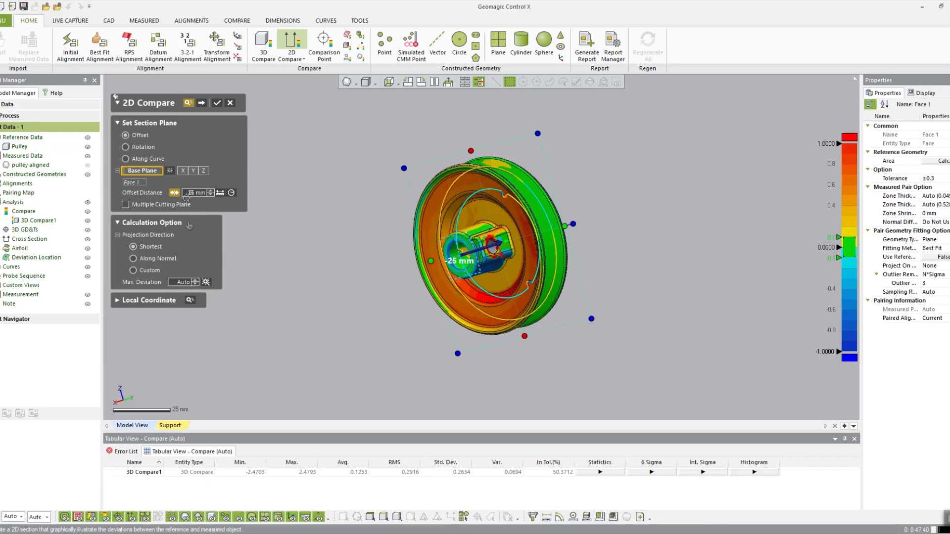
{"action": "left_click", "coordinate": [201, 103]}
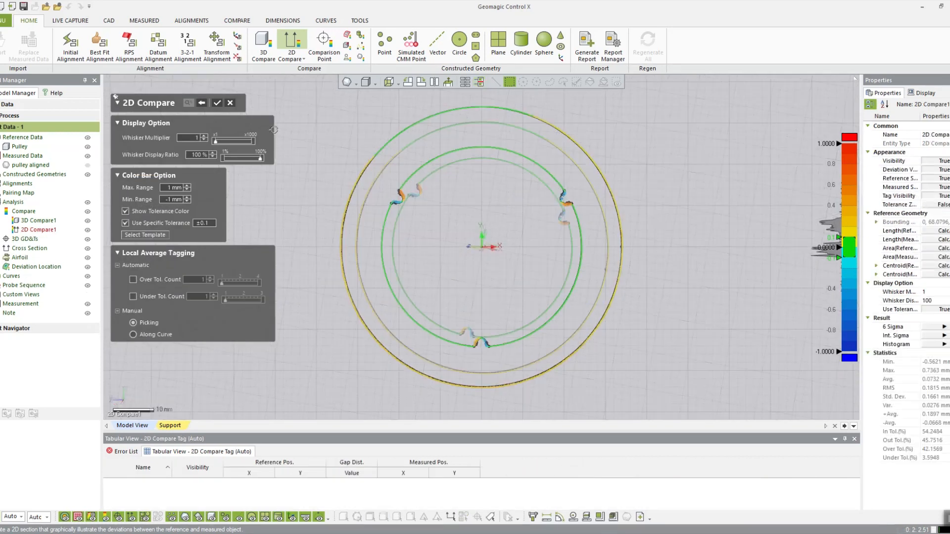
- Set the 2D Compare's color range to 0.08 and -0.08 mm with a specific tolerance of ±0.08, and accept it
{"action": "type", "text": ".0"}
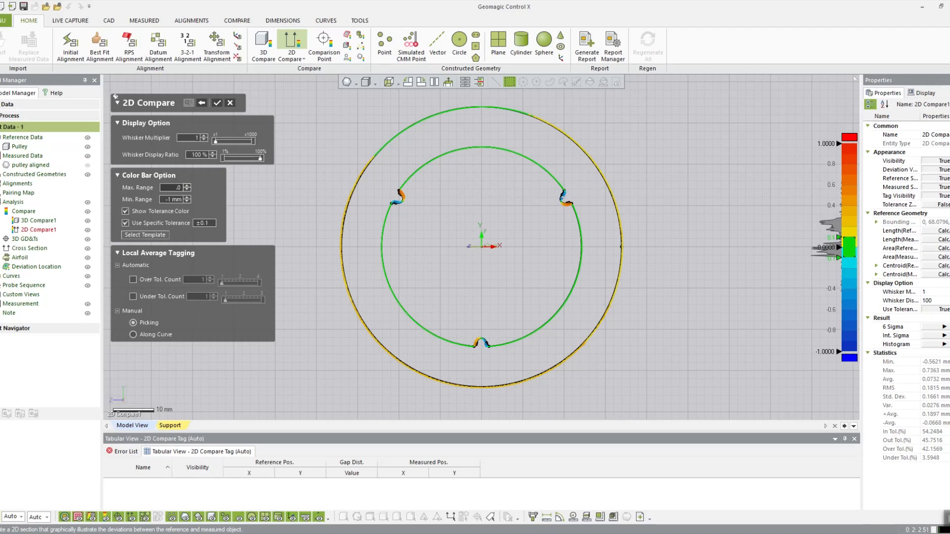
{"action": "type", "text": "8"}
{"action": "key", "text": "Return"}
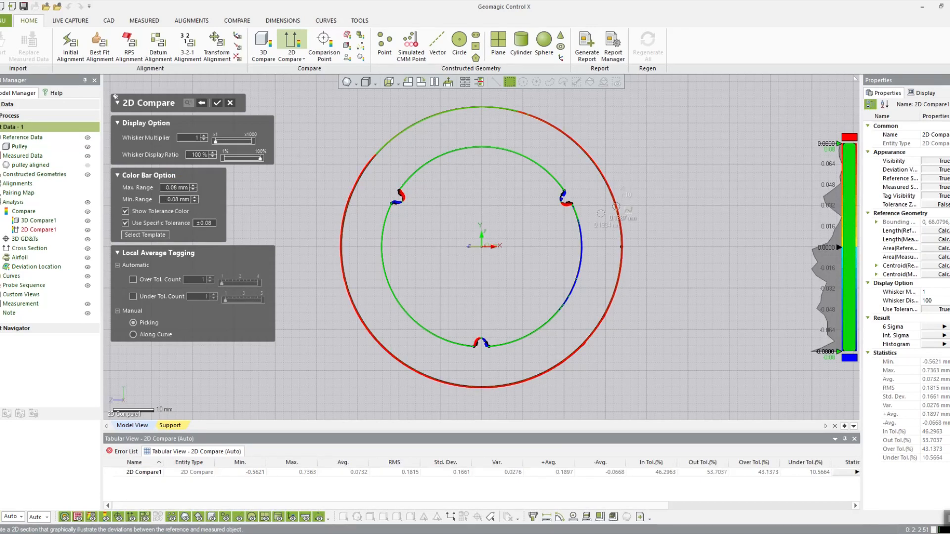
{"action": "scroll", "coordinate": [575, 170], "scroll_direction": "up", "scroll_amount": 6}
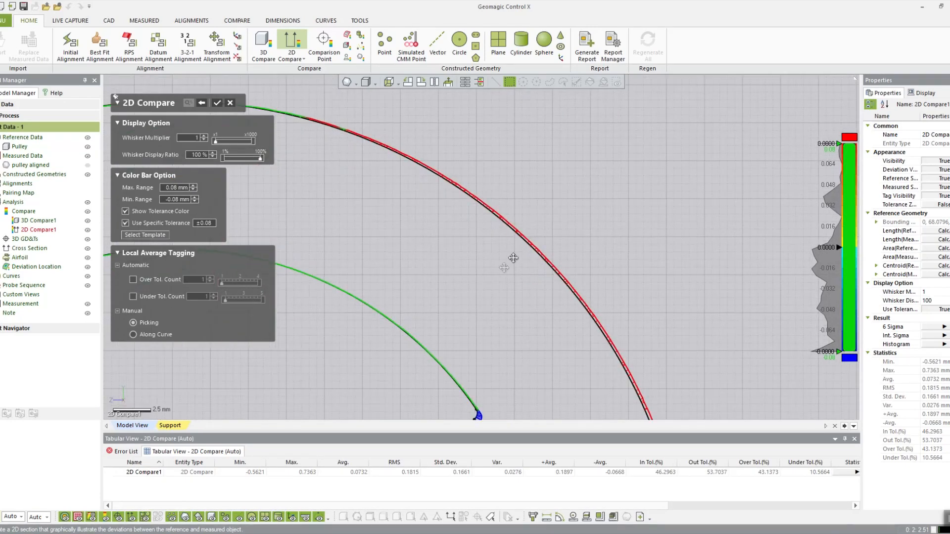
{"action": "left_click", "coordinate": [331, 52]}
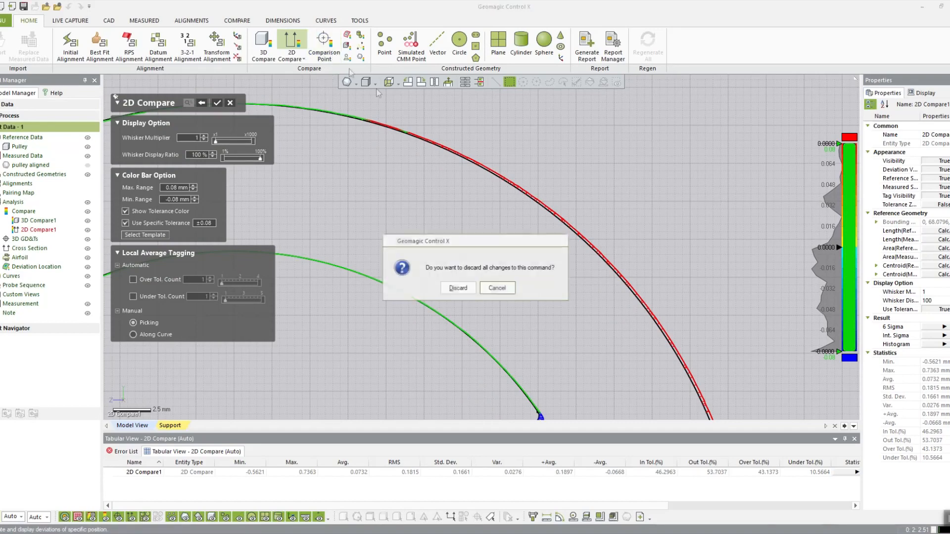
{"action": "left_click", "coordinate": [467, 285]}
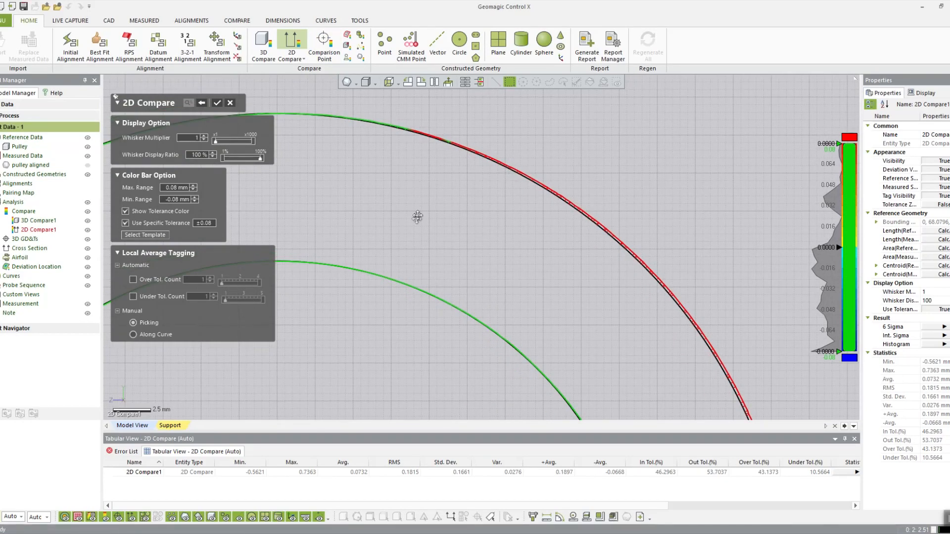
{"action": "scroll", "coordinate": [460, 230], "scroll_direction": "down", "scroll_amount": 5}
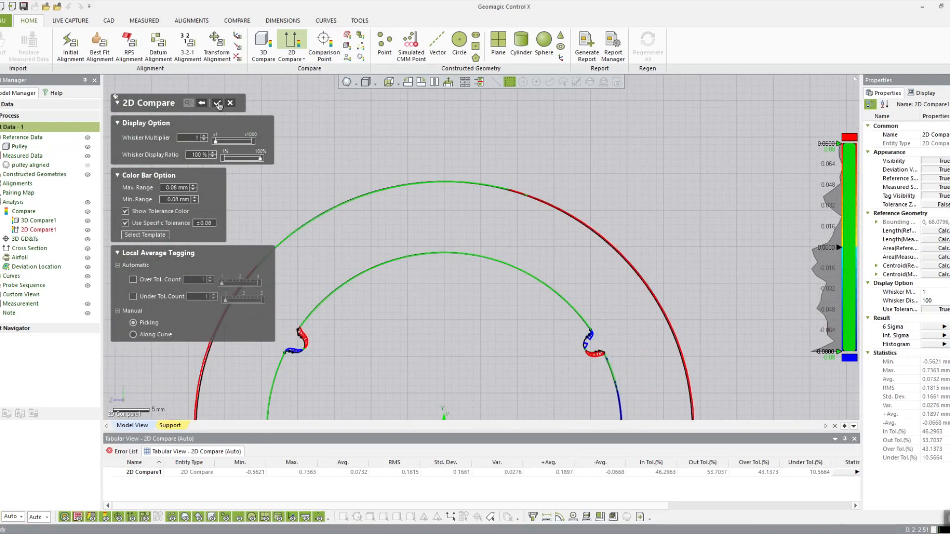
{"action": "left_click", "coordinate": [217, 103]}
- Reopen the 2D Compare's display settings and tag two deviation points on the outer circle, at its lower-left and upper-left
{"action": "right_click", "coordinate": [51, 230]}
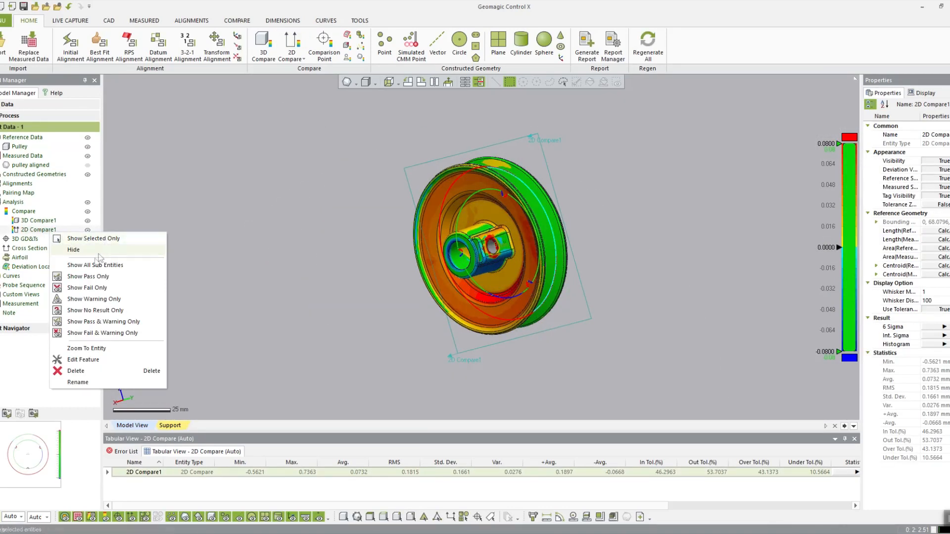
{"action": "left_click", "coordinate": [83, 360]}
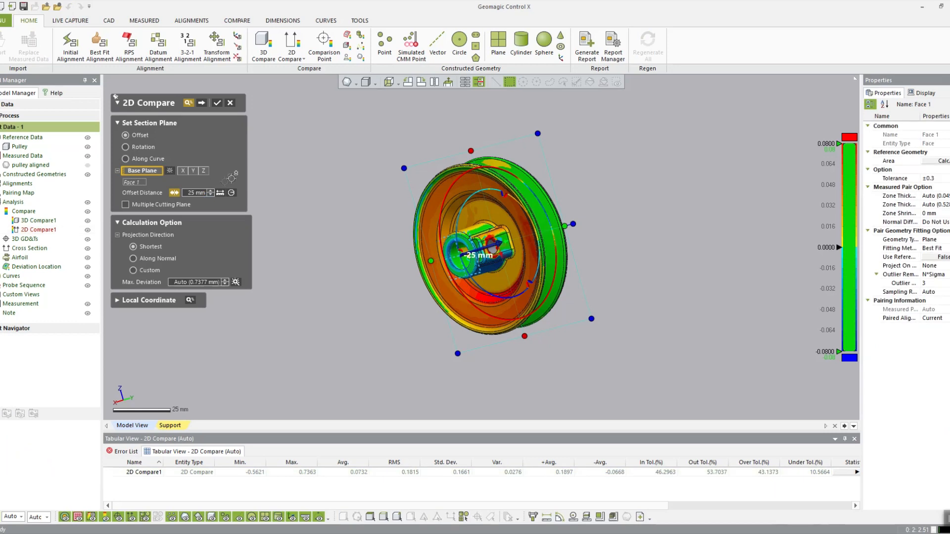
{"action": "left_click", "coordinate": [202, 102]}
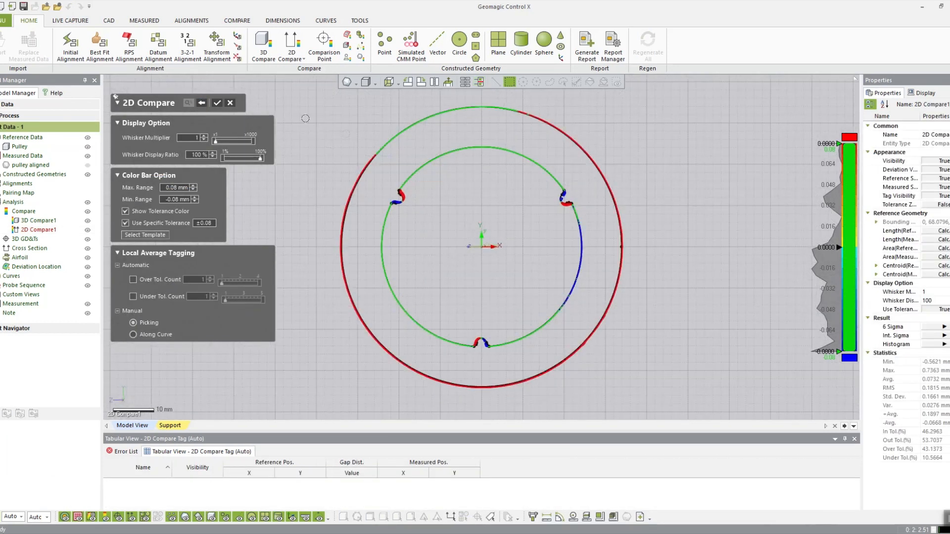
{"action": "left_click", "coordinate": [378, 146]}
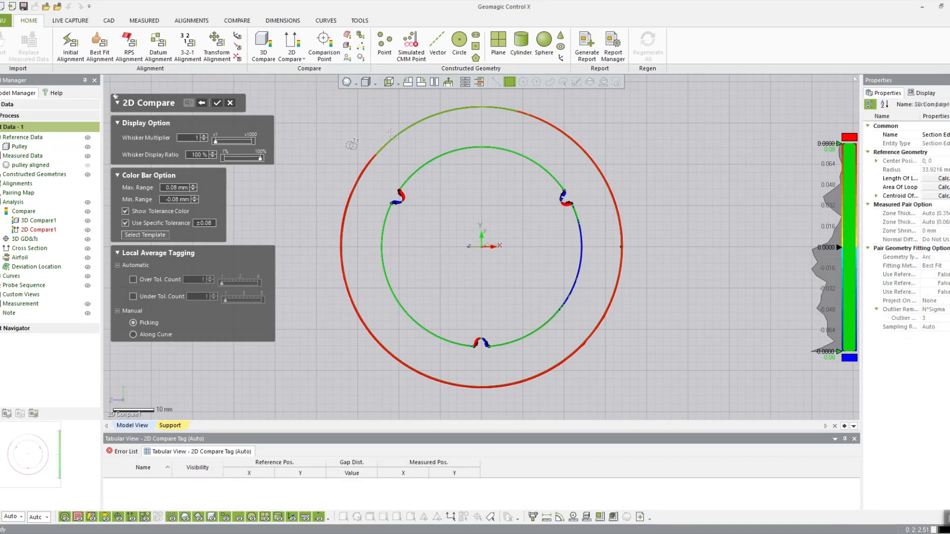
{"action": "left_click", "coordinate": [488, 105]}
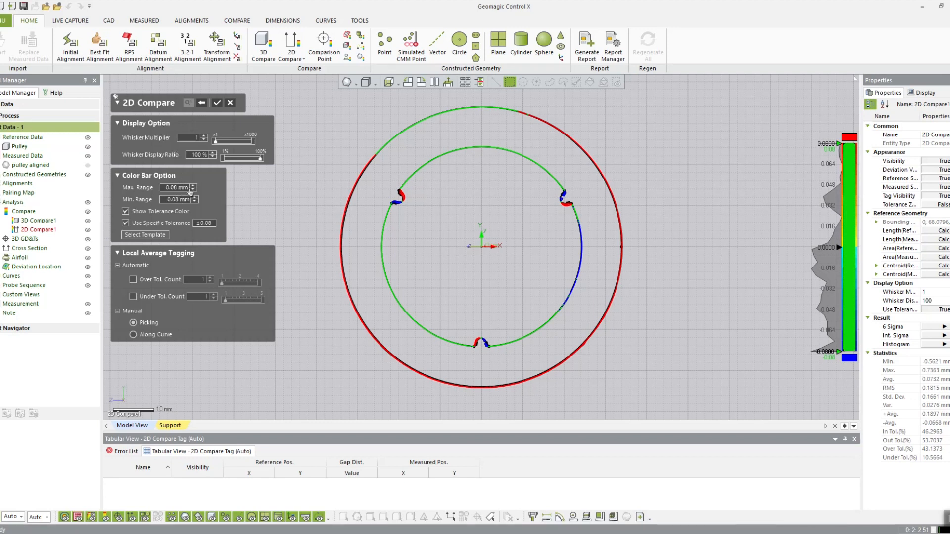
{"action": "left_click", "coordinate": [323, 59]}
{"action": "key", "text": "Escape"}
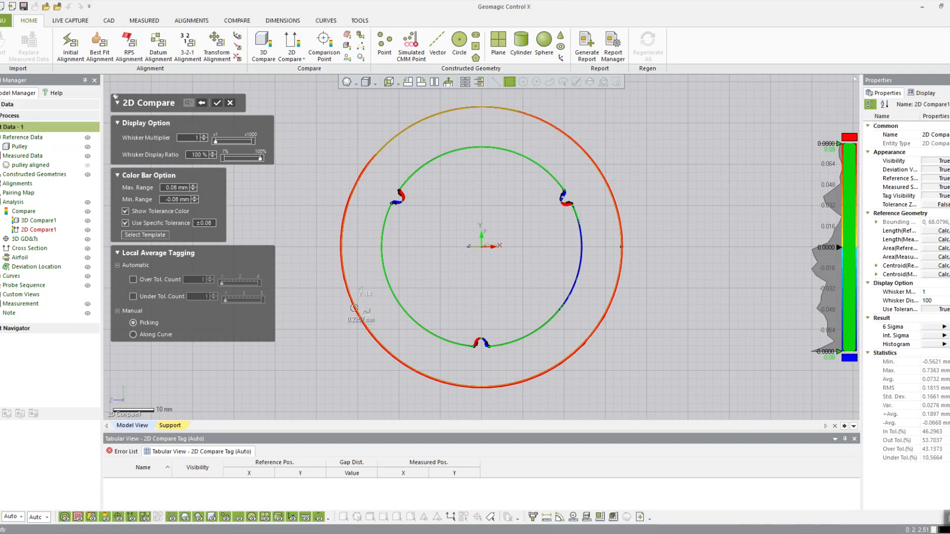
{"action": "left_click", "coordinate": [354, 303]}
{"action": "left_click_drag", "start_coordinate": [371, 299], "coordinate": [321, 361]}
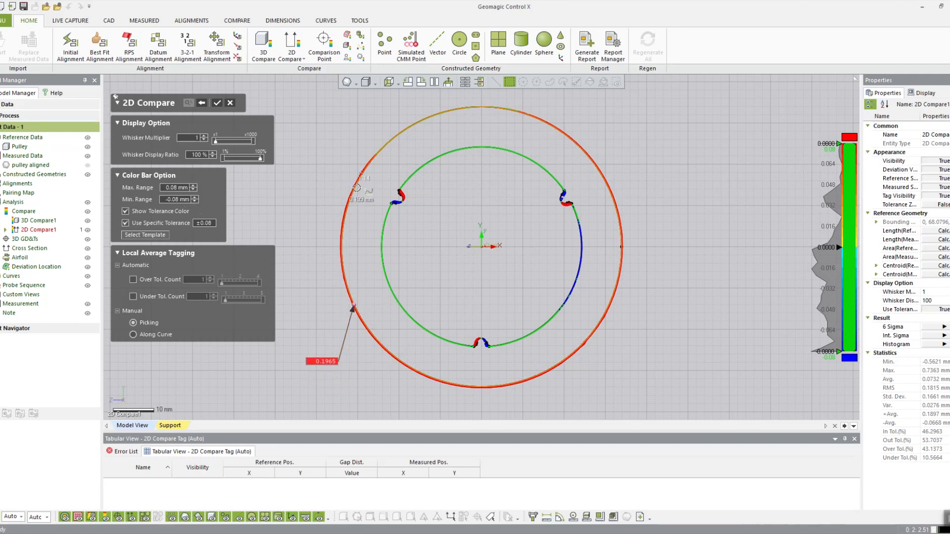
{"action": "left_click", "coordinate": [355, 189]}
{"action": "left_click_drag", "start_coordinate": [371, 186], "coordinate": [322, 126]}
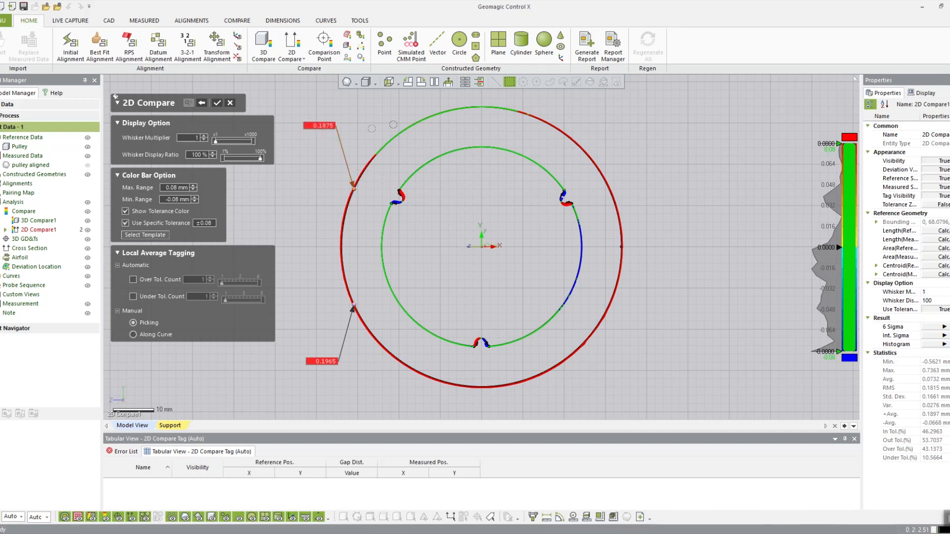
- Add deviation tags on the outer circle's upper-left arc and the inner circle's top and lower-left, with their labels placed clear of the curves
{"action": "left_click", "coordinate": [408, 128]}
{"action": "left_click_drag", "start_coordinate": [418, 136], "coordinate": [402, 95]}
{"action": "left_click", "coordinate": [480, 147]}
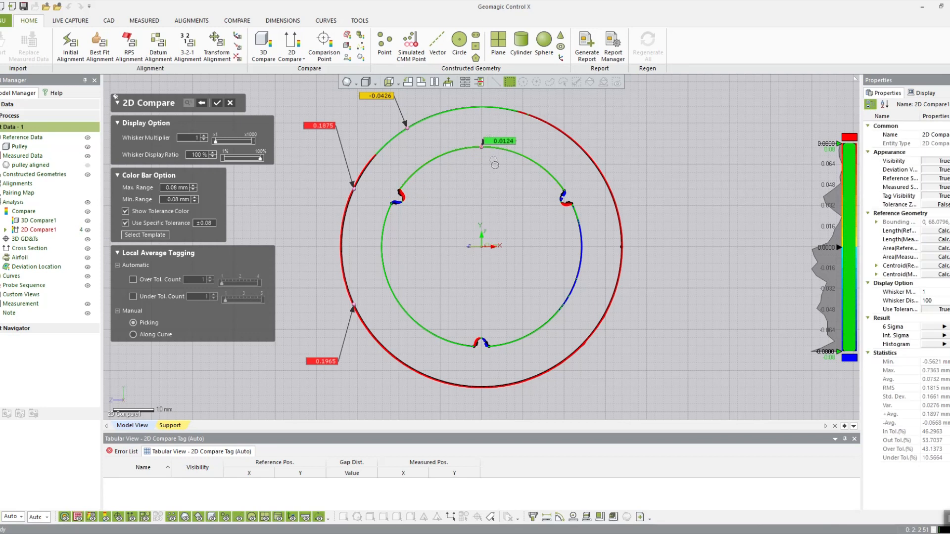
{"action": "left_click_drag", "start_coordinate": [505, 160], "coordinate": [525, 195]}
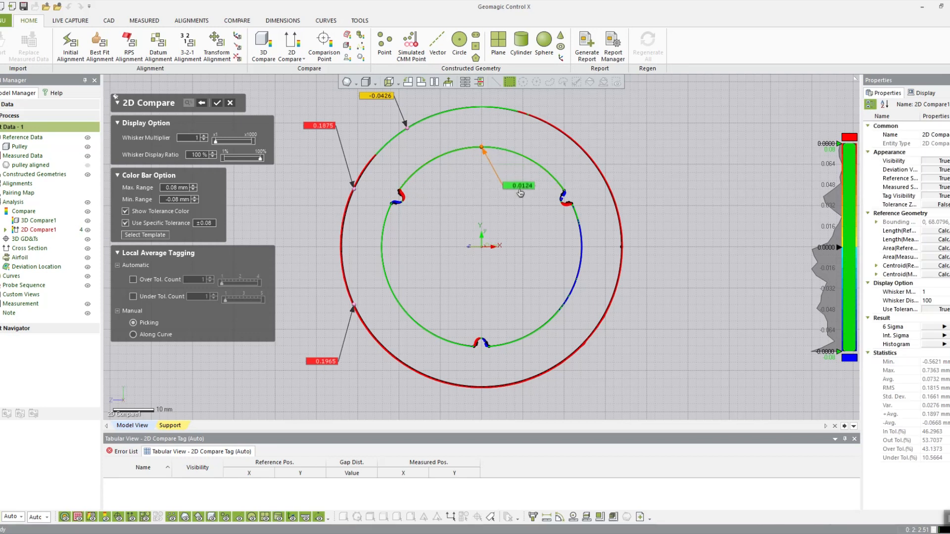
{"action": "left_click", "coordinate": [407, 312]}
{"action": "left_click_drag", "start_coordinate": [439, 311], "coordinate": [462, 274]}
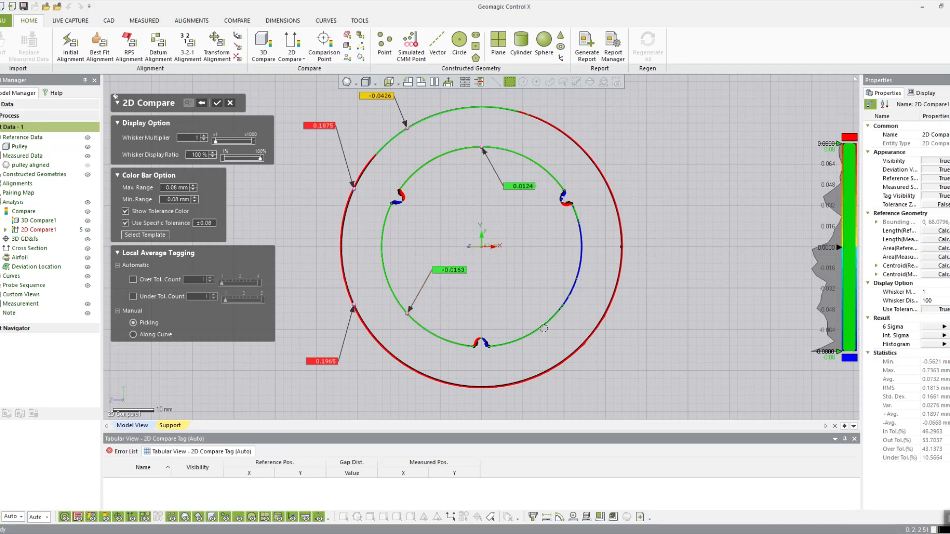
- Tag the inner circle's lower-right, right and left points with labels inside the circle, and accept the 2D Compare
{"action": "left_click", "coordinate": [540, 327]}
{"action": "left_click_drag", "start_coordinate": [560, 322], "coordinate": [499, 267]}
{"action": "left_click", "coordinate": [582, 255]}
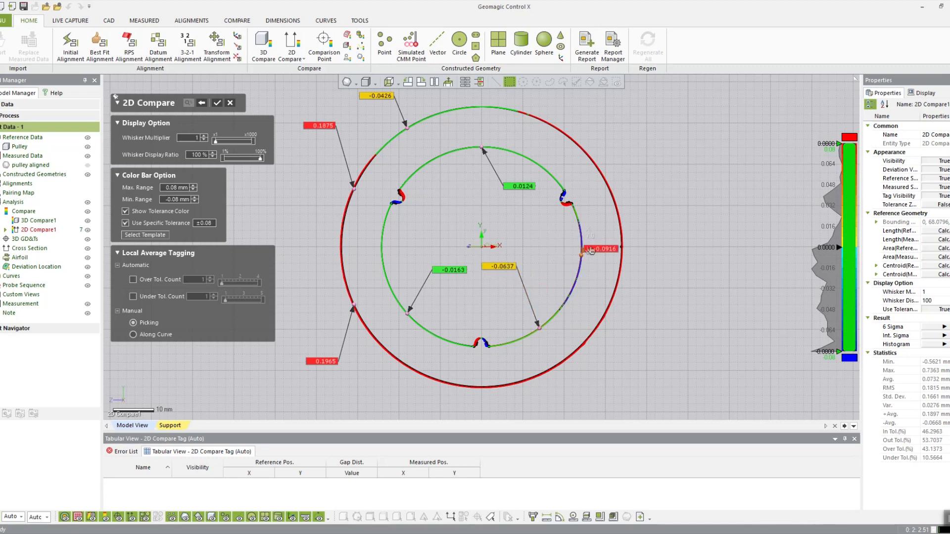
{"action": "left_click_drag", "start_coordinate": [605, 249], "coordinate": [522, 220]}
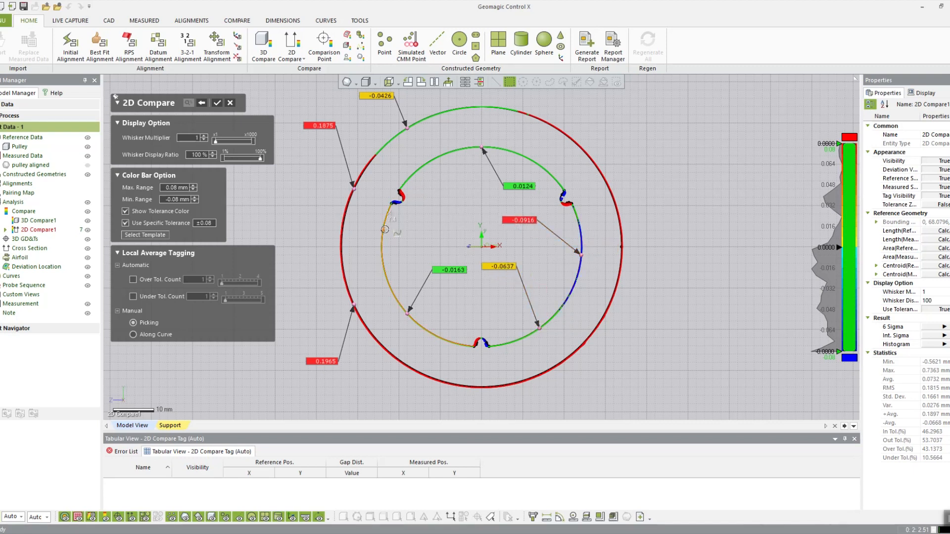
{"action": "left_click", "coordinate": [384, 230]}
{"action": "left_click_drag", "start_coordinate": [408, 227], "coordinate": [454, 254]}
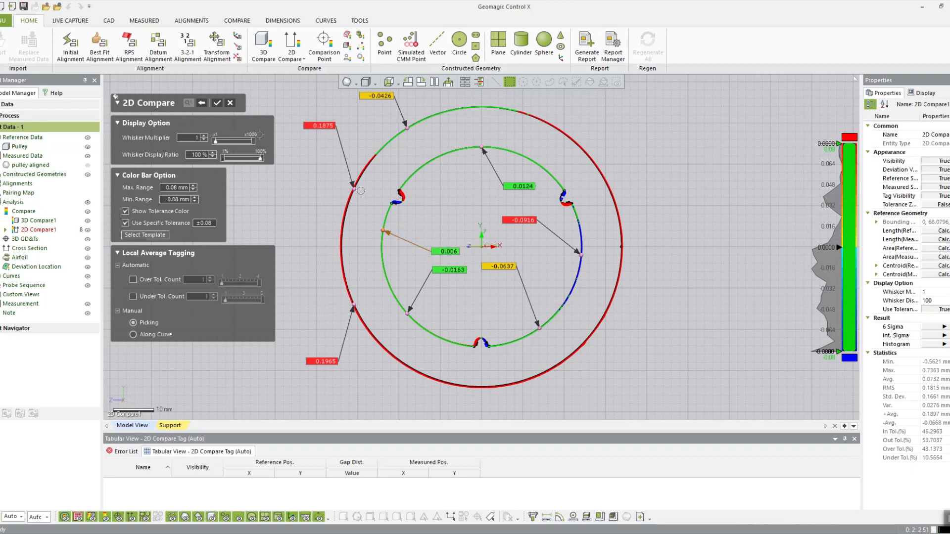
{"action": "left_click", "coordinate": [217, 103]}
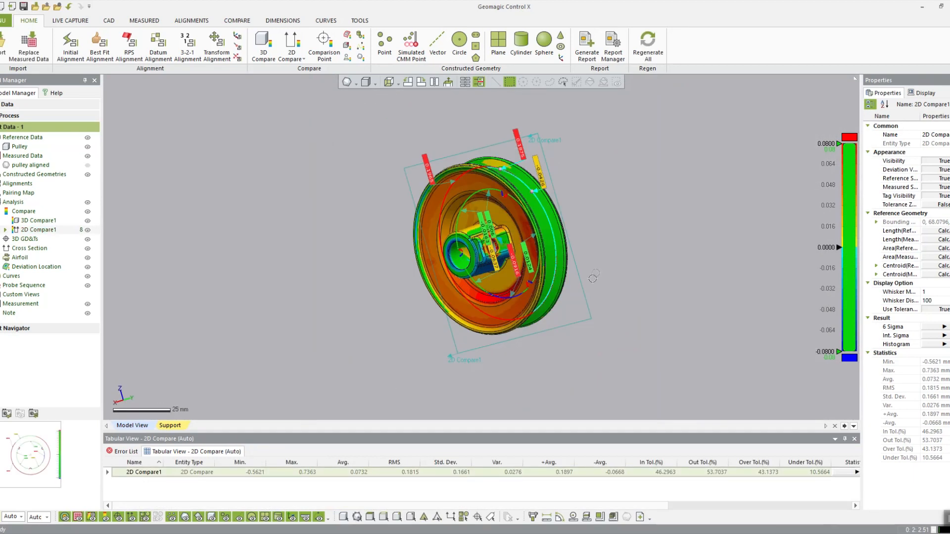
- Hide the existing 2D Compare and start a Multiple 2D Compares on the pulley
{"action": "left_click", "coordinate": [87, 230]}
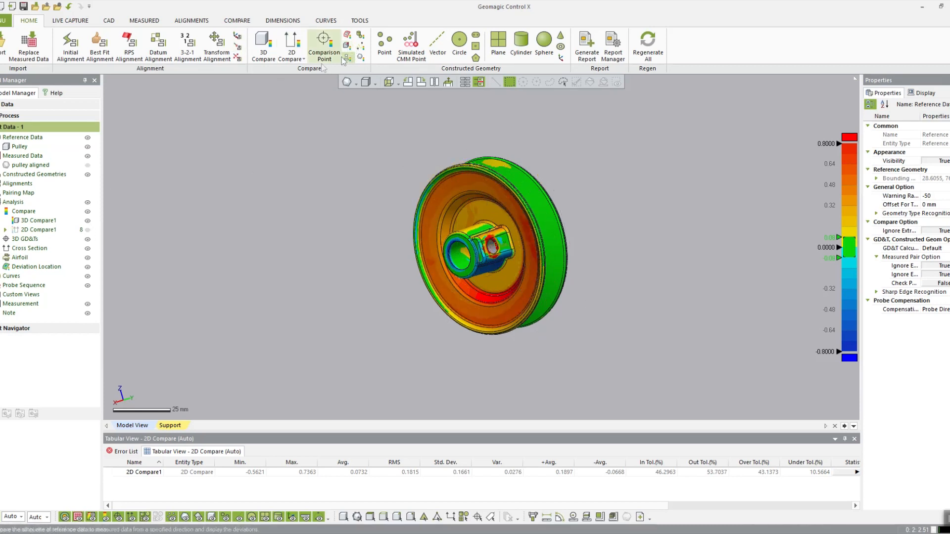
{"action": "left_click", "coordinate": [294, 59]}
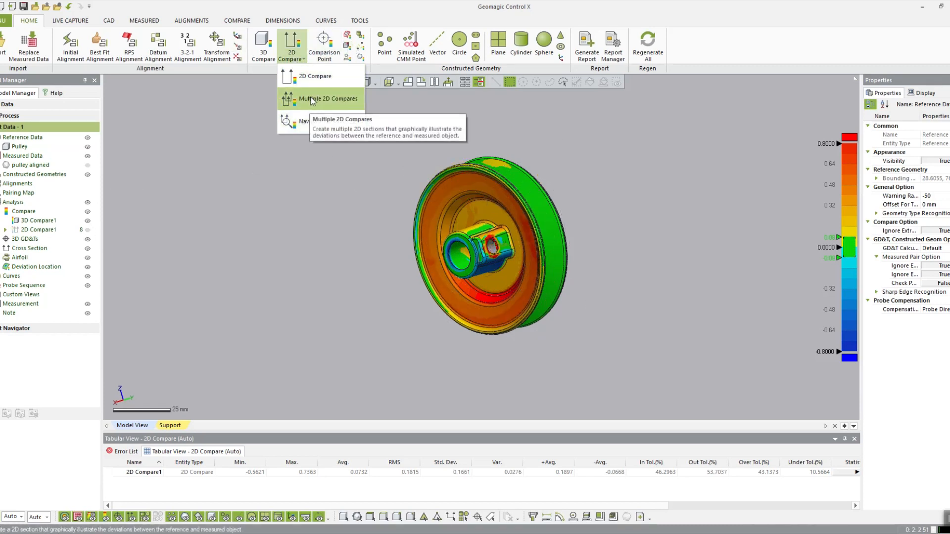
{"action": "left_click", "coordinate": [310, 101]}
- Try the Offset method with the global planes as base plane, settling on Plane Y with one instance at 10 mm
{"action": "scroll", "coordinate": [432, 230], "scroll_direction": "up", "scroll_amount": 5}
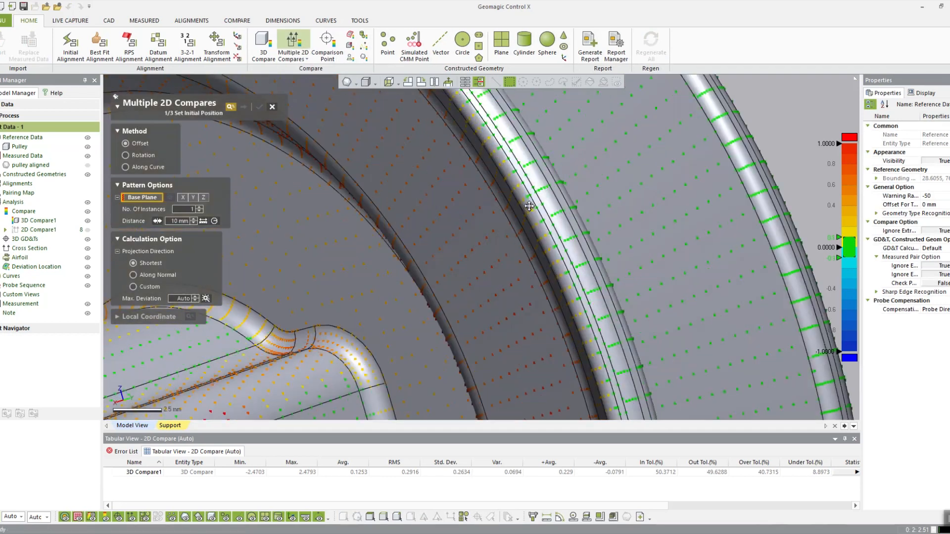
{"action": "scroll", "coordinate": [432, 230], "scroll_direction": "down", "scroll_amount": 5}
{"action": "left_click", "coordinate": [193, 198]}
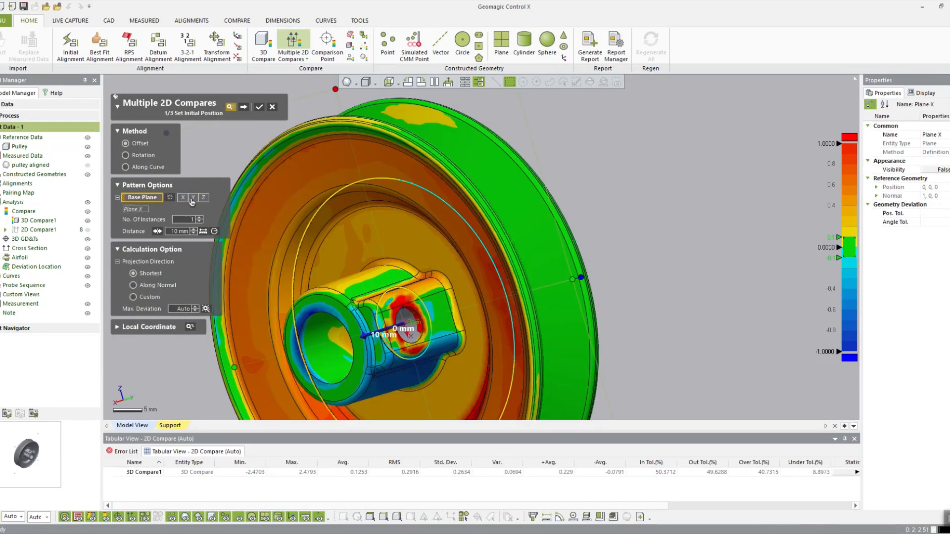
{"action": "left_click", "coordinate": [203, 199]}
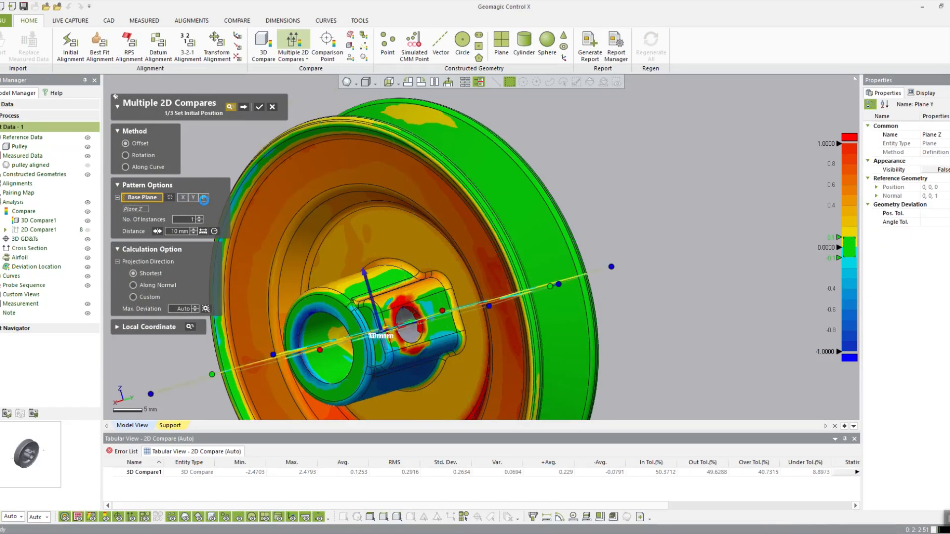
{"action": "left_click", "coordinate": [195, 199]}
{"action": "scroll", "coordinate": [507, 264], "scroll_direction": "down", "scroll_amount": 3}
{"action": "right_click_drag", "start_coordinate": [508, 265], "coordinate": [483, 365]}
{"action": "left_click_drag", "start_coordinate": [483, 366], "coordinate": [443, 242]}
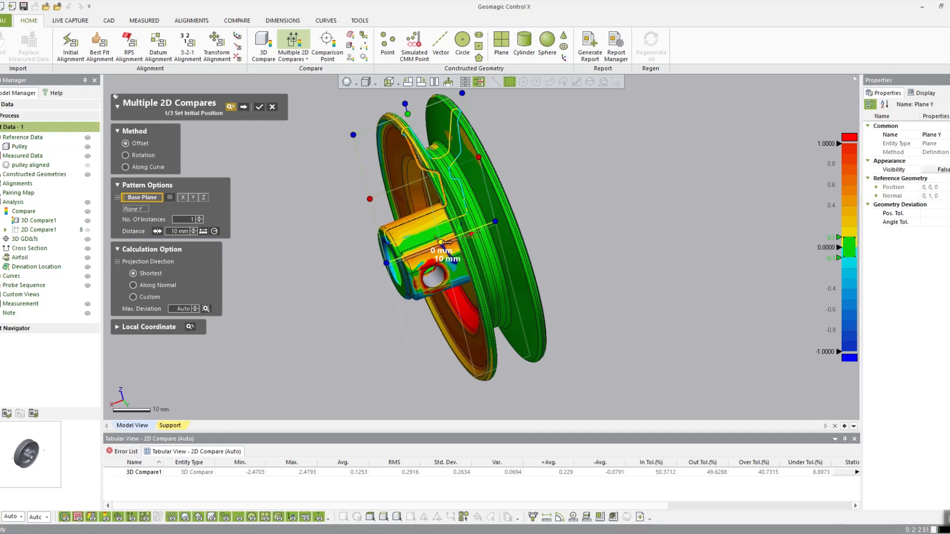
{"action": "right_click_drag", "start_coordinate": [262, 197], "coordinate": [242, 199]}
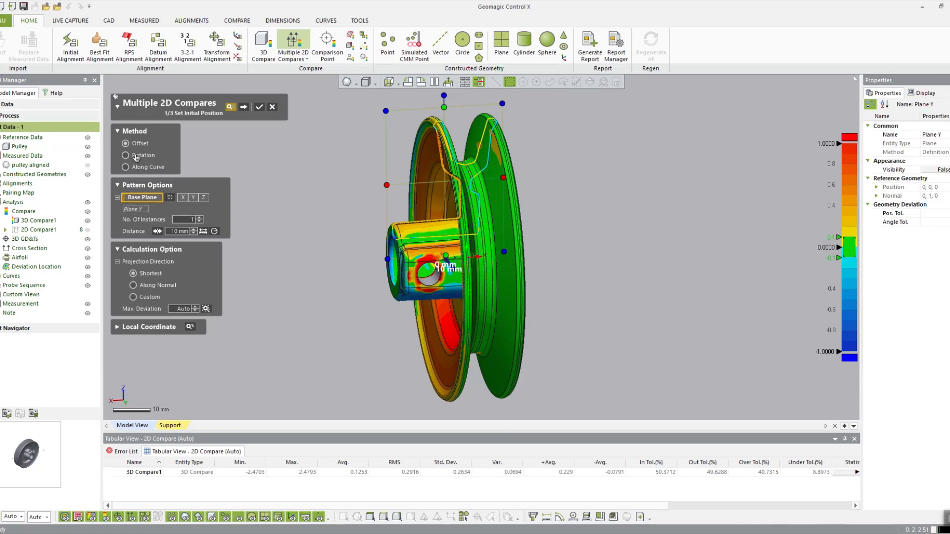
{"action": "scroll", "coordinate": [204, 217], "scroll_direction": "up", "scroll_amount": 3}
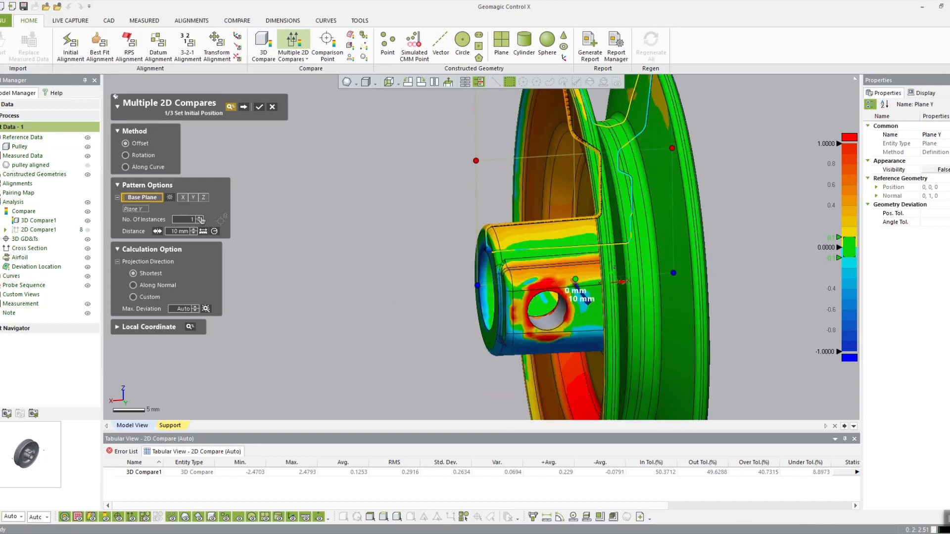
- Use the Rotation method with the hub bore's inner face as rotation axis and Plane Y as base plane
{"action": "left_click", "coordinate": [130, 156]}
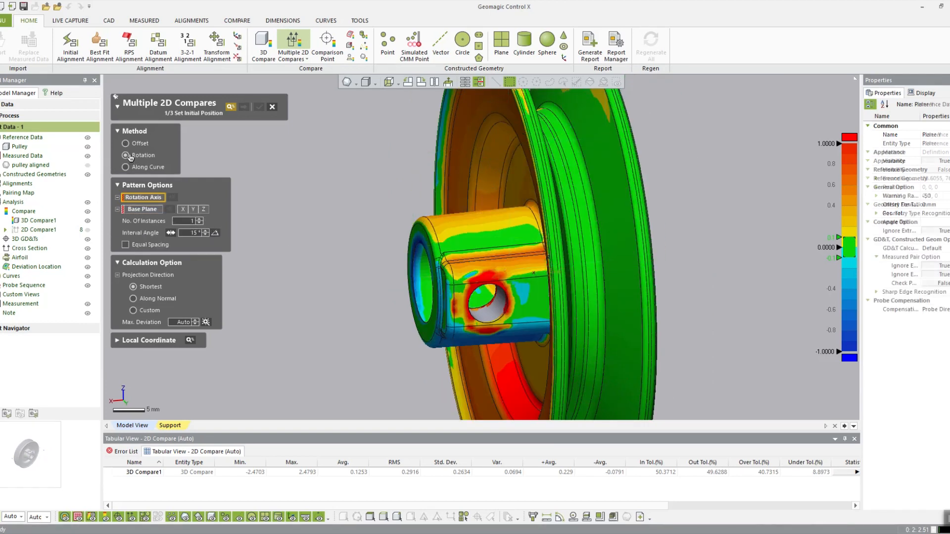
{"action": "left_click", "coordinate": [193, 210]}
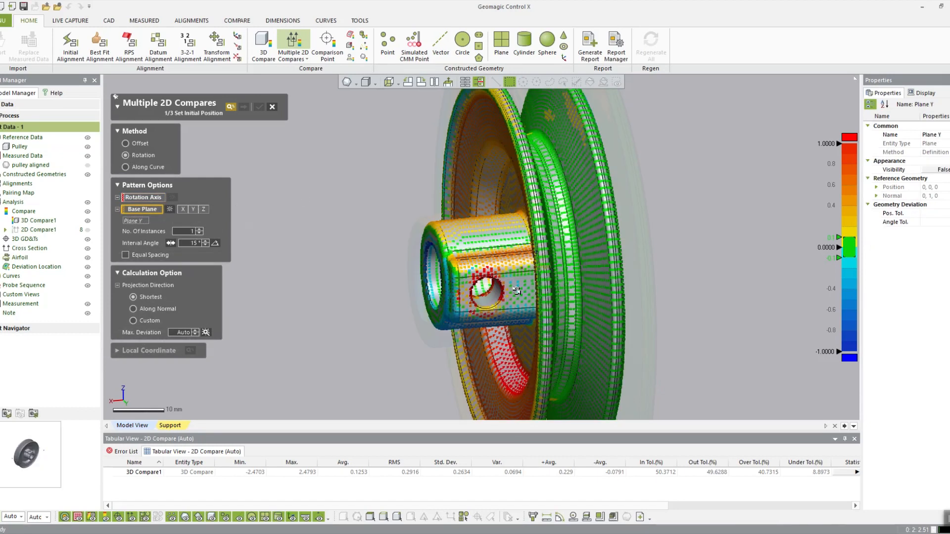
{"action": "scroll", "coordinate": [311, 242], "scroll_direction": "up", "scroll_amount": 5}
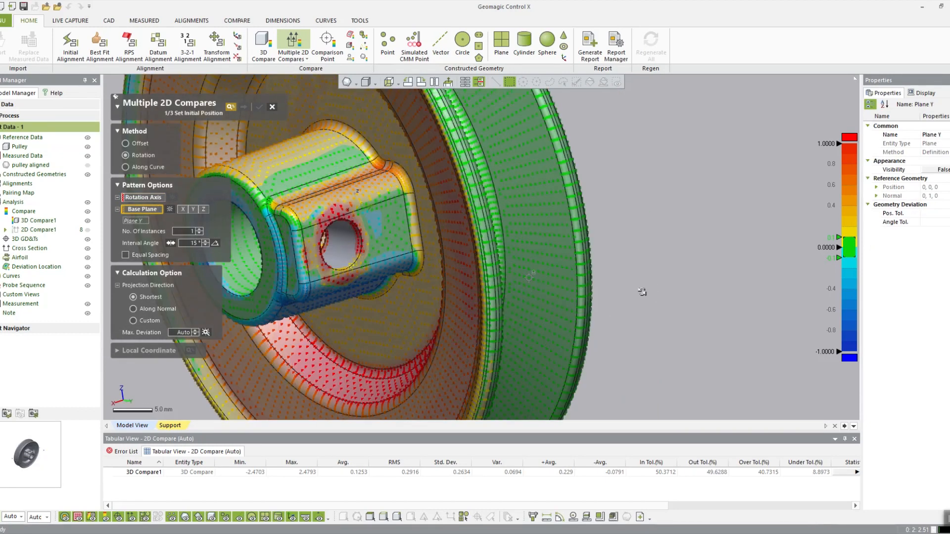
{"action": "right_click_drag", "start_coordinate": [242, 290], "coordinate": [450, 294], "text": "ctrl"}
{"action": "left_click", "coordinate": [407, 229]}
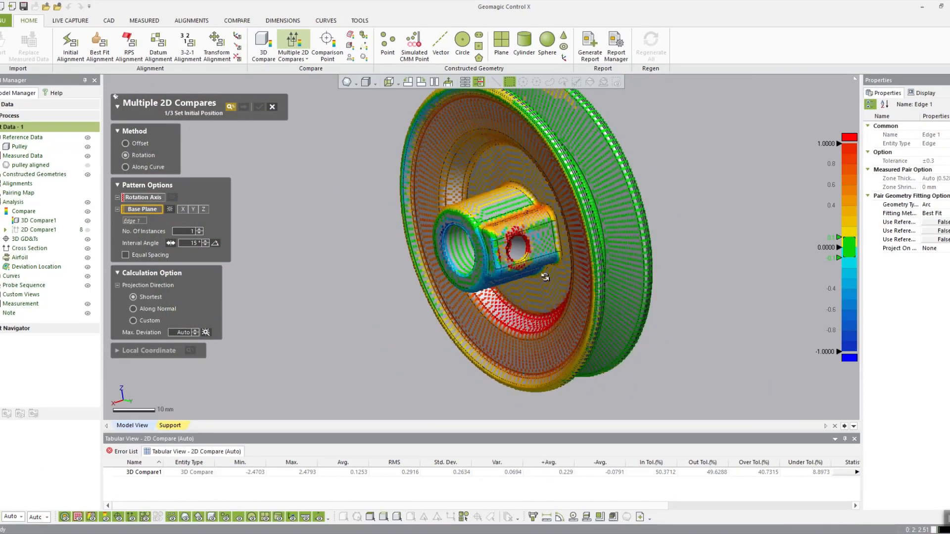
{"action": "left_click", "coordinate": [149, 198]}
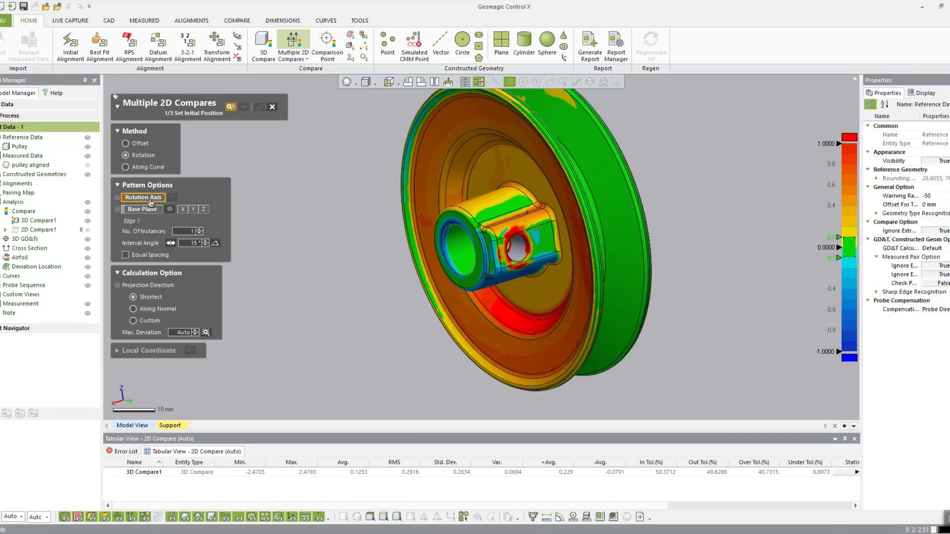
{"action": "left_click", "coordinate": [459, 247]}
{"action": "left_click", "coordinate": [150, 221]}
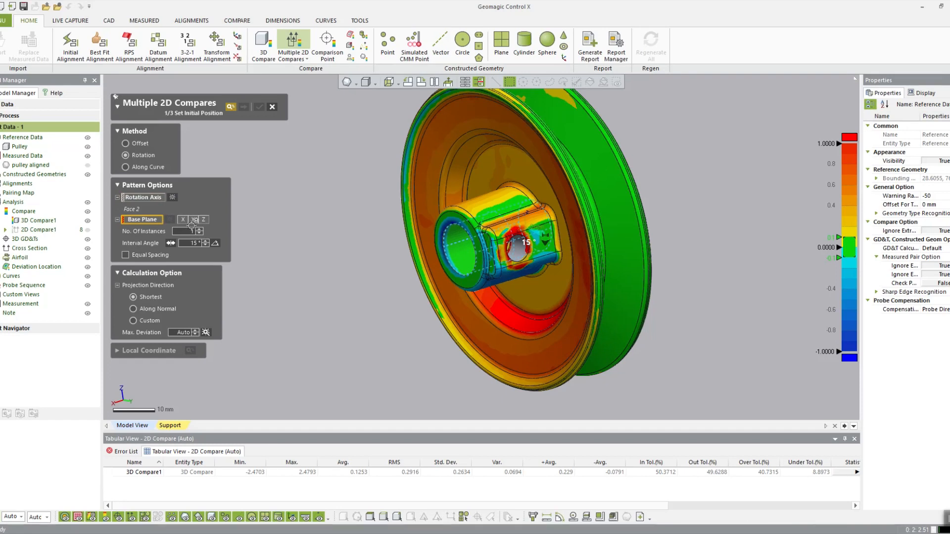
{"action": "left_click", "coordinate": [192, 220]}
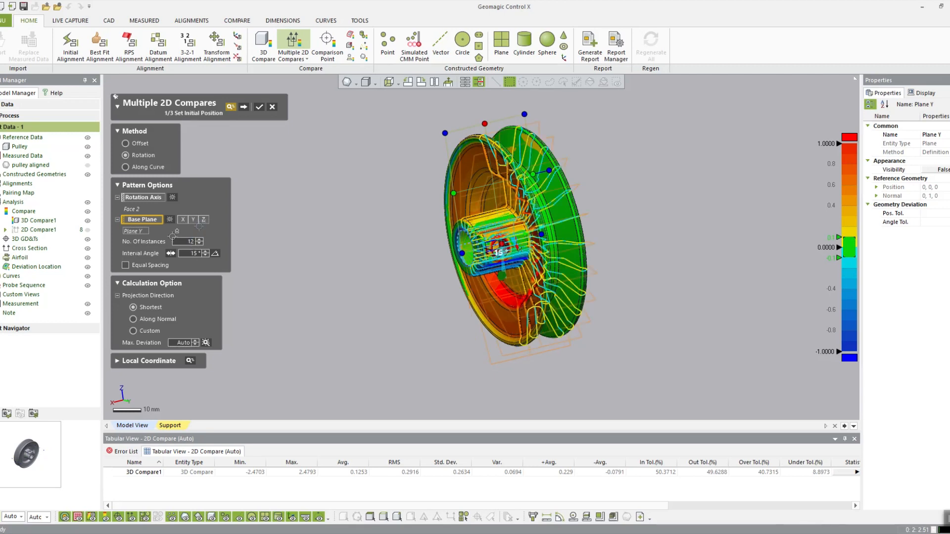
- Space 12 section instances equally over 360° and compute the comparisons, proceeding to their display options
{"action": "left_click", "coordinate": [148, 265]}
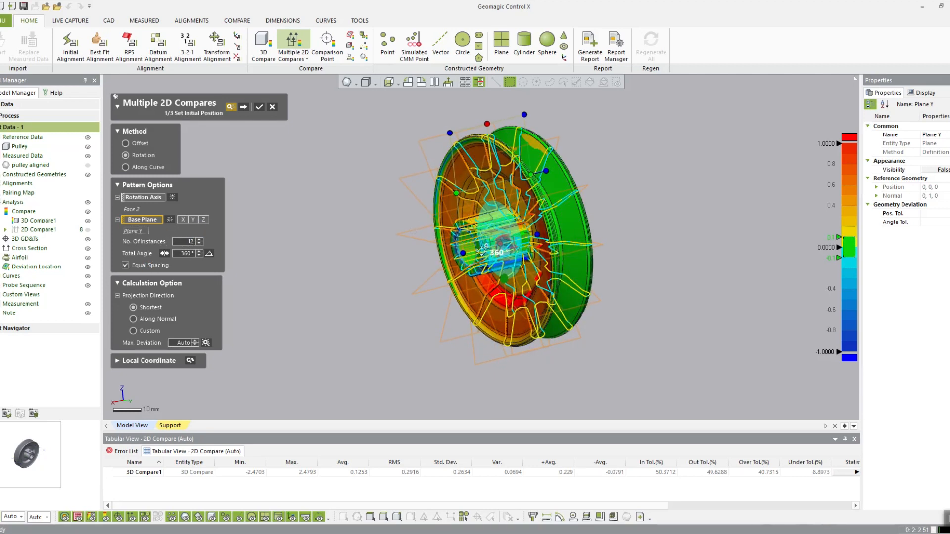
{"action": "left_click", "coordinate": [243, 109]}
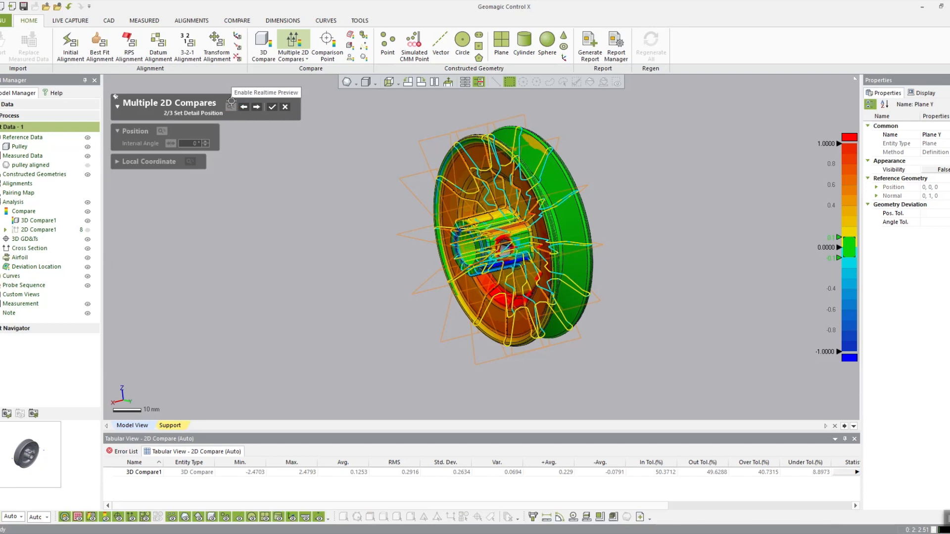
{"action": "left_click", "coordinate": [257, 108]}
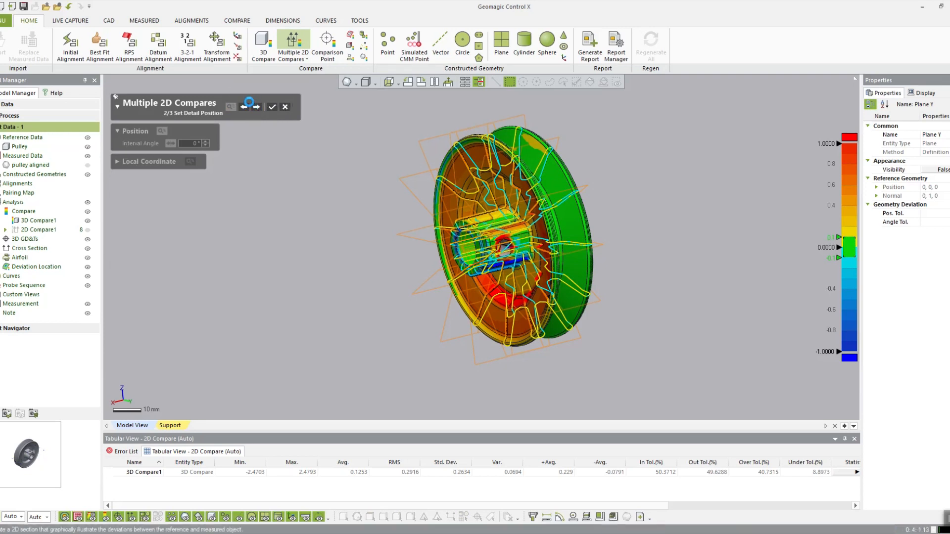
- Set the color range to 0.8 and -0.8 mm with a specific tolerance of ±0.08, and accept the multiple compares
{"action": "double_click", "coordinate": [178, 195]}
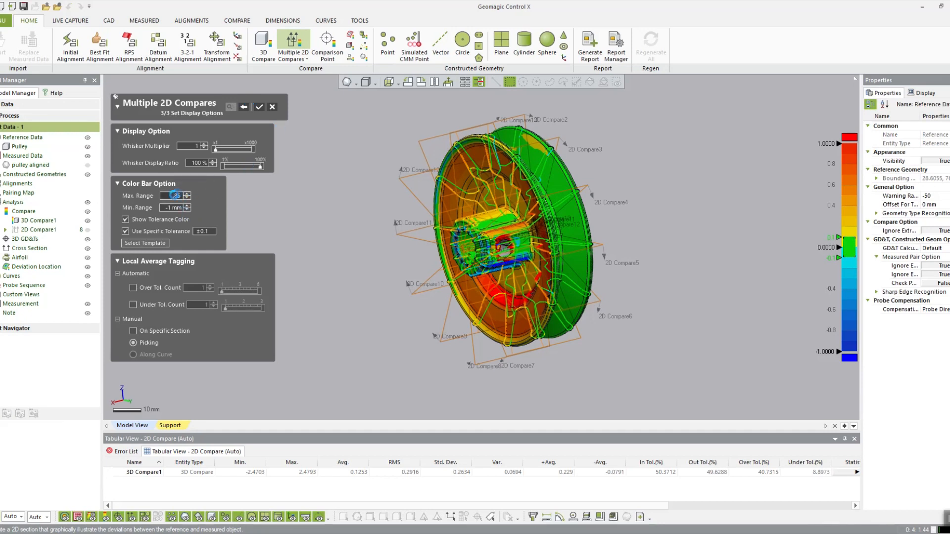
{"action": "key", "text": "Return"}
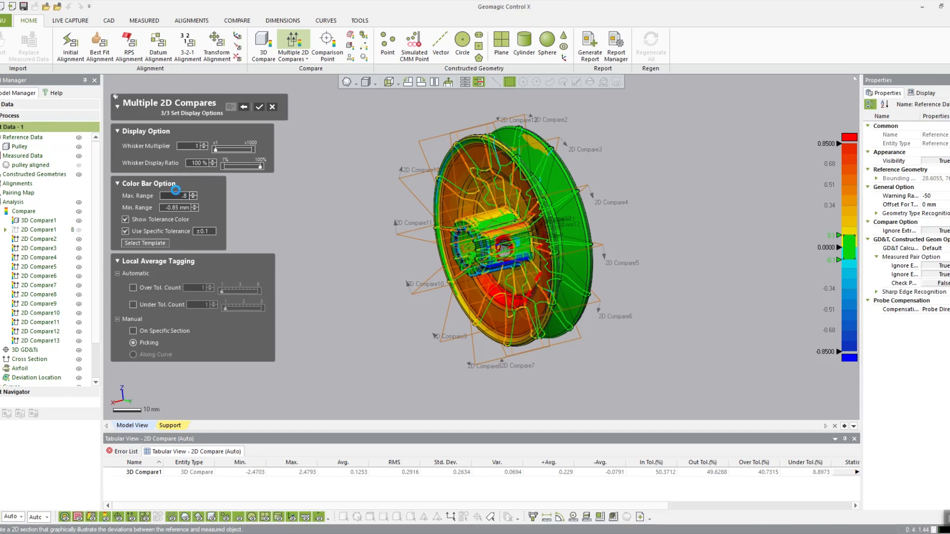
{"action": "key", "text": "Return"}
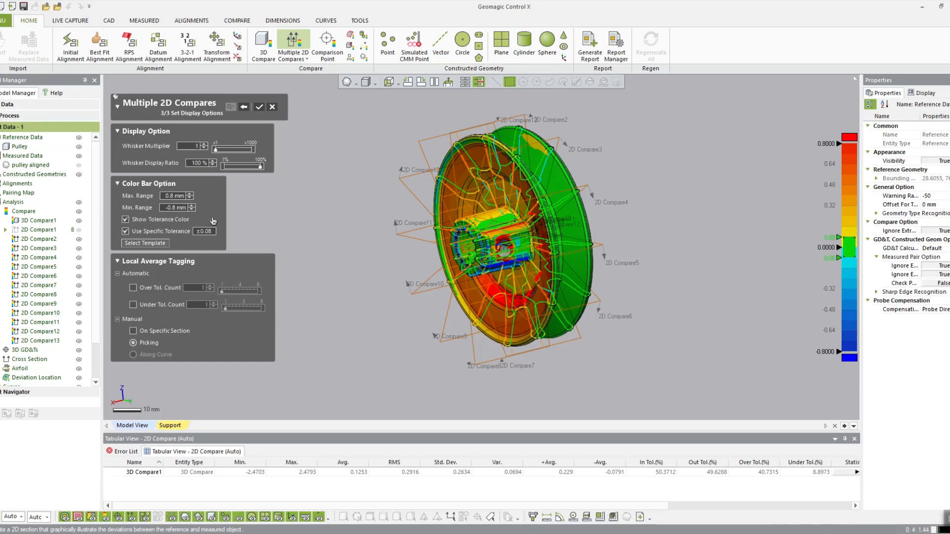
{"action": "key", "text": "Return"}
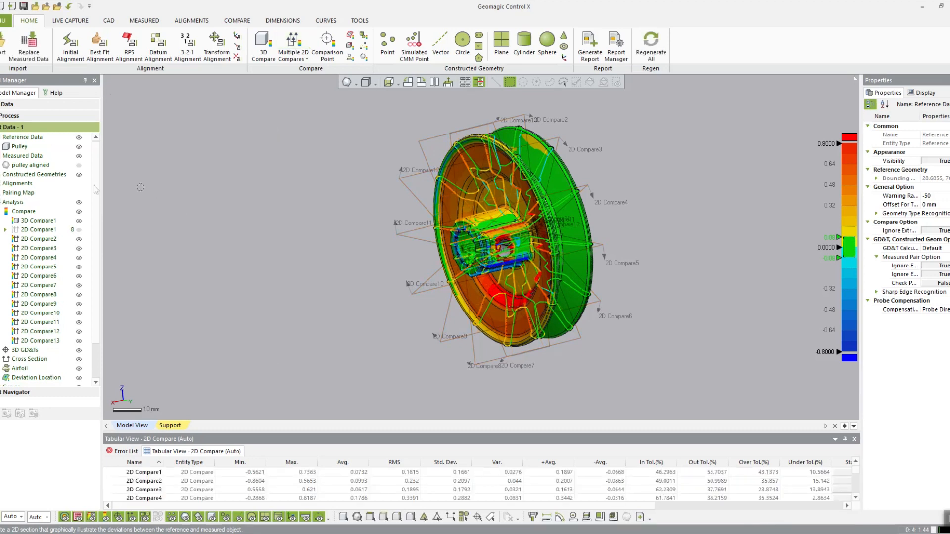
- Hide the pulley reference model and the 3D Compare to leave only the rotated 2D section comparisons displayed
{"action": "left_click", "coordinate": [79, 147]}
{"action": "left_click", "coordinate": [79, 220]}
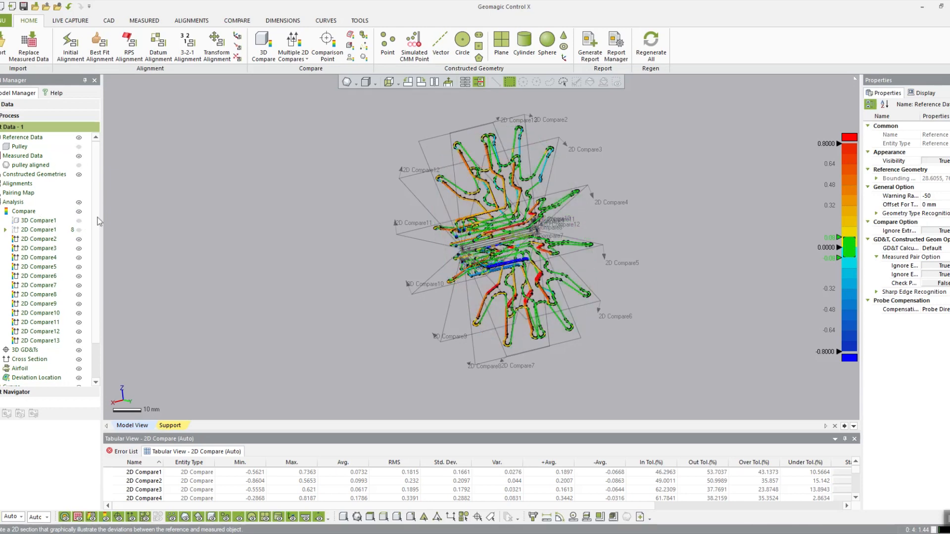
{"action": "scroll", "coordinate": [452, 298], "scroll_direction": "up", "scroll_amount": 5}
{"action": "right_click_drag", "start_coordinate": [451, 298], "coordinate": [498, 283]}
{"action": "scroll", "coordinate": [462, 294], "scroll_direction": "down", "scroll_amount": 3}
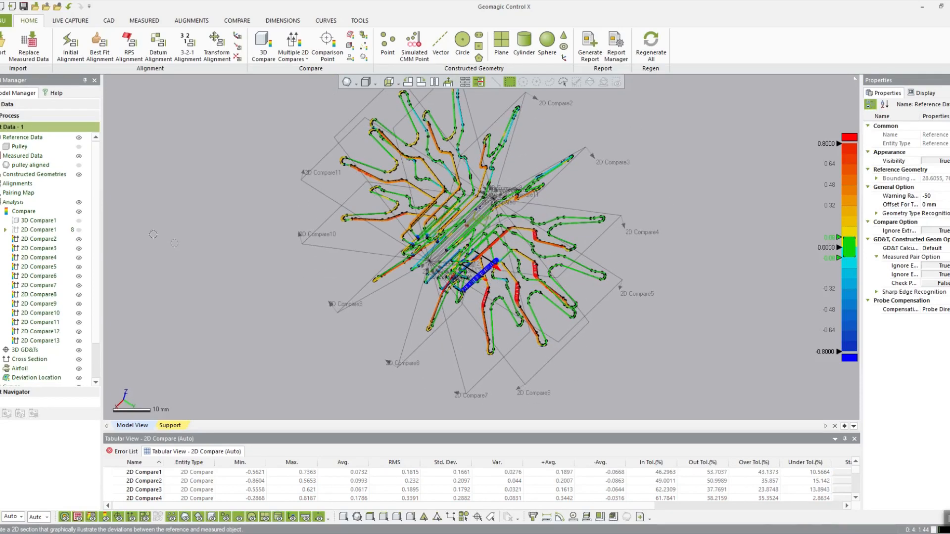
- Highlight the 2D Compare2 section to check its location among the rotated sections, and clear the selection
{"action": "left_click", "coordinate": [44, 244]}
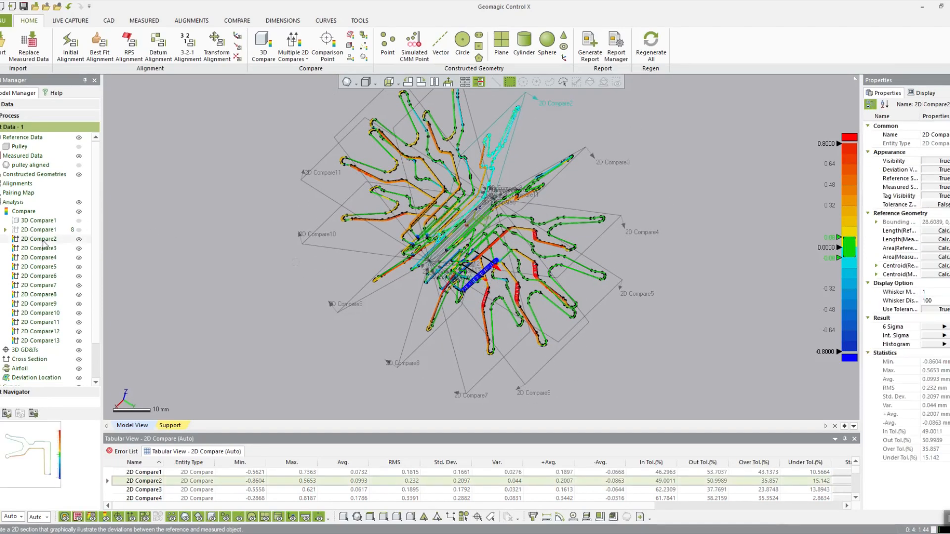
{"action": "right_click_drag", "start_coordinate": [222, 217], "coordinate": [292, 216]}
{"action": "key", "text": "Escape"}
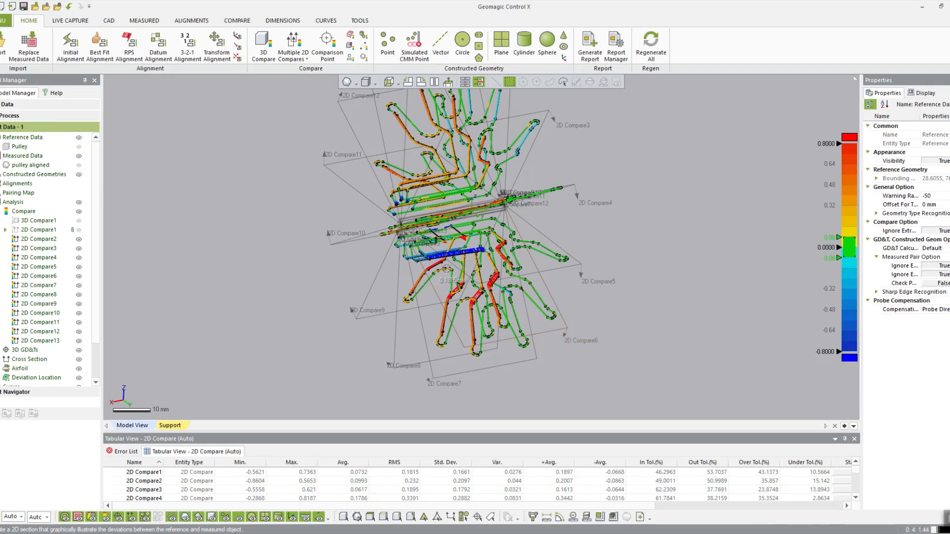
- Open the 2D Compare9 section for editing and proceed to its display and tagging stage
{"action": "left_click", "coordinate": [371, 284]}
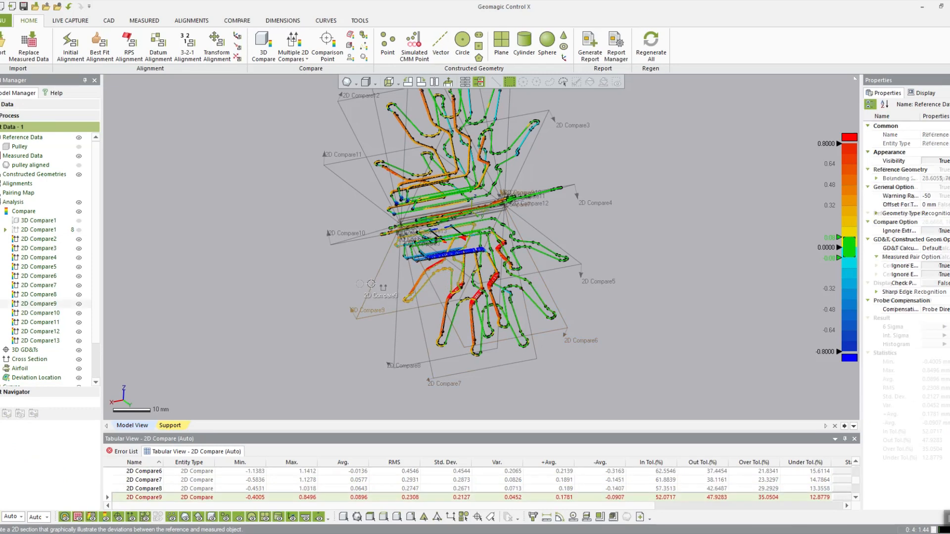
{"action": "right_click", "coordinate": [56, 302]}
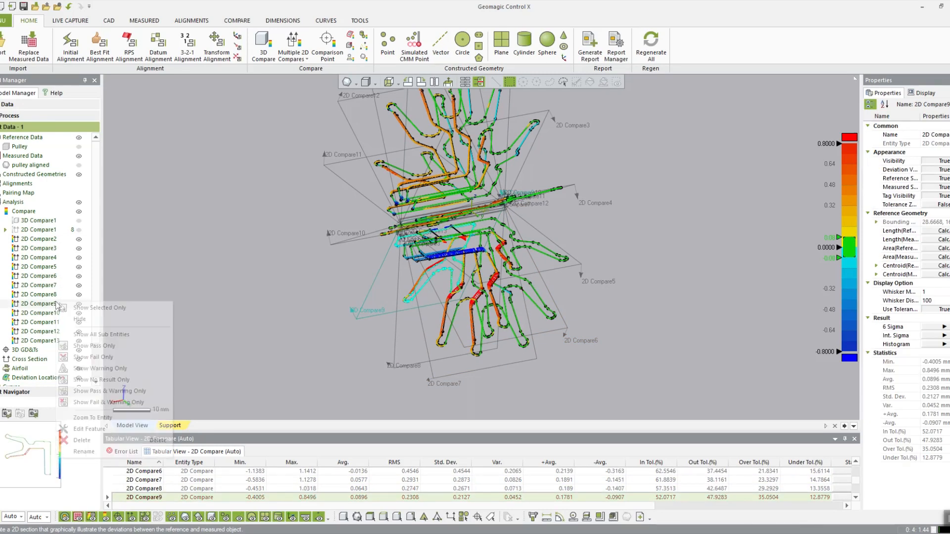
{"action": "left_click", "coordinate": [90, 429]}
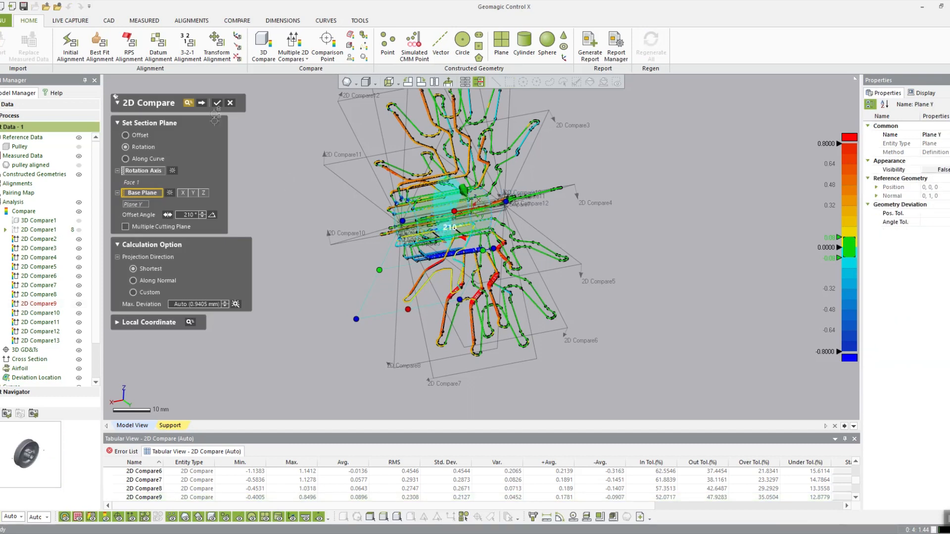
{"action": "left_click", "coordinate": [202, 103]}
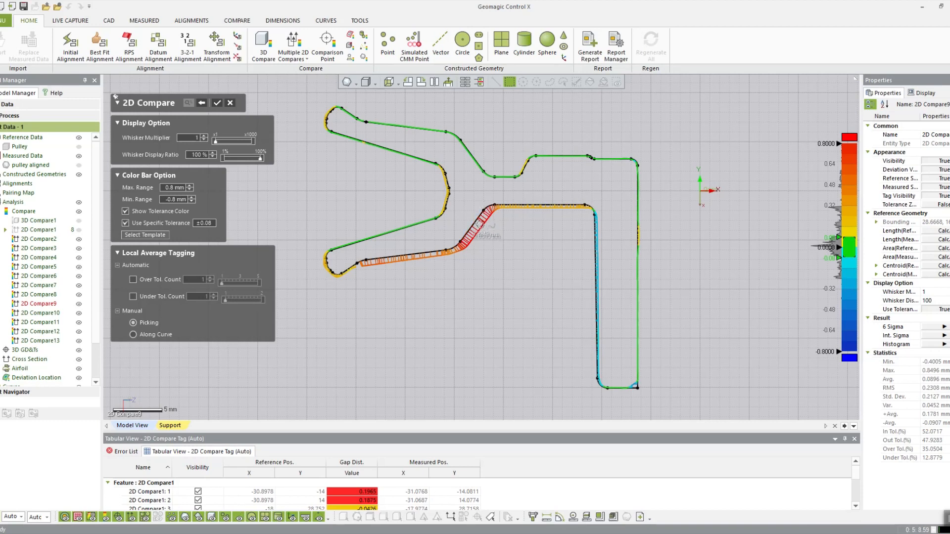
- Place nine manual deviation tags around the 2D Compare9 profile, covering the groove flanks, sloped web, inner step and hub walls
{"action": "left_click", "coordinate": [478, 224]}
{"action": "left_click", "coordinate": [426, 254]}
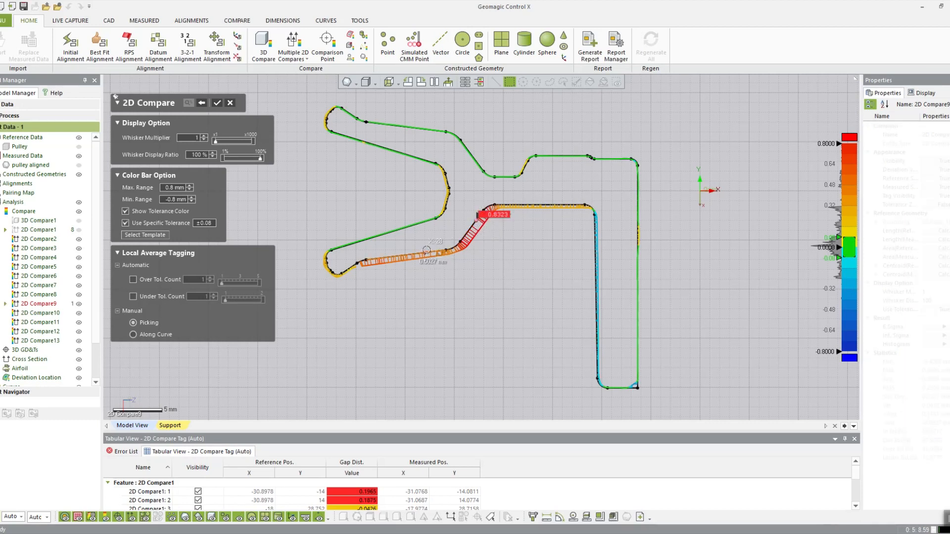
{"action": "left_click", "coordinate": [563, 155]}
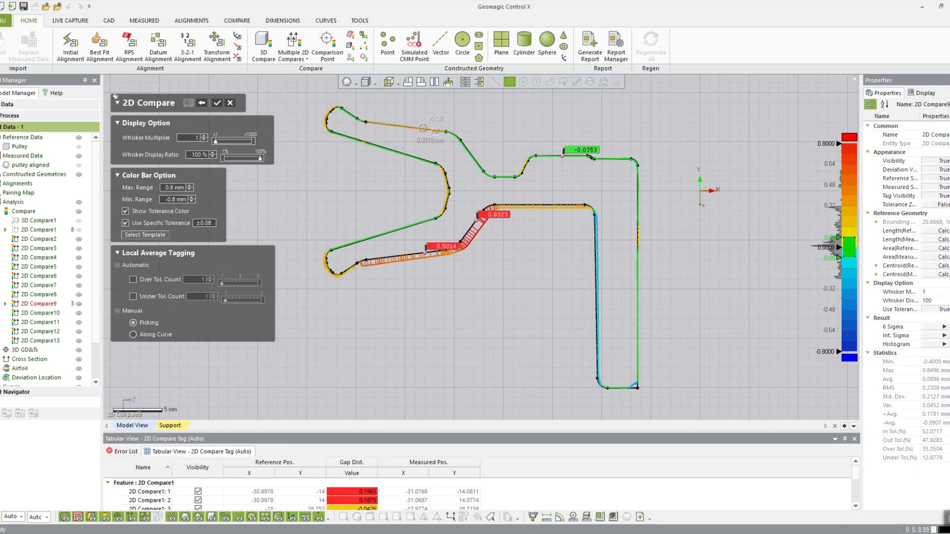
{"action": "left_click", "coordinate": [425, 129]}
{"action": "left_click", "coordinate": [387, 147]}
{"action": "left_click", "coordinate": [366, 239]}
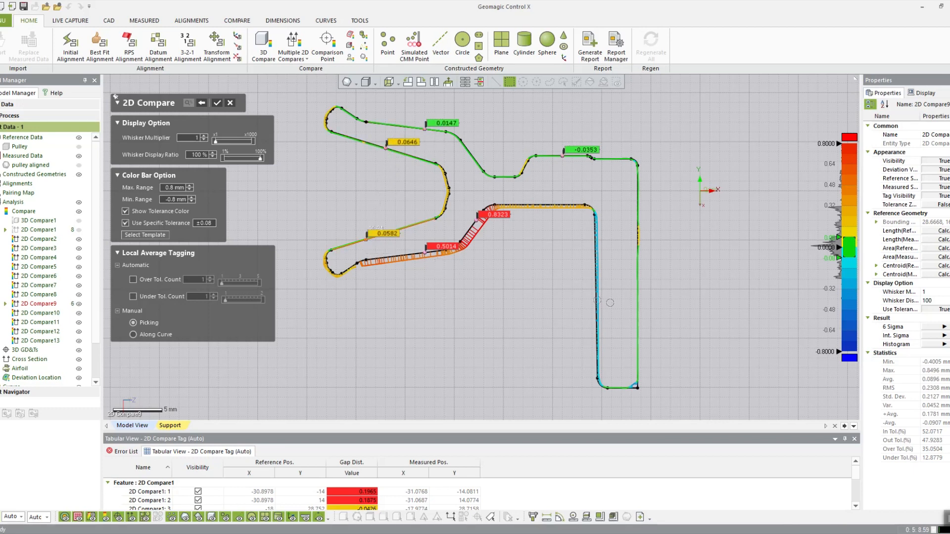
{"action": "left_click", "coordinate": [638, 279]}
{"action": "left_click", "coordinate": [595, 270]}
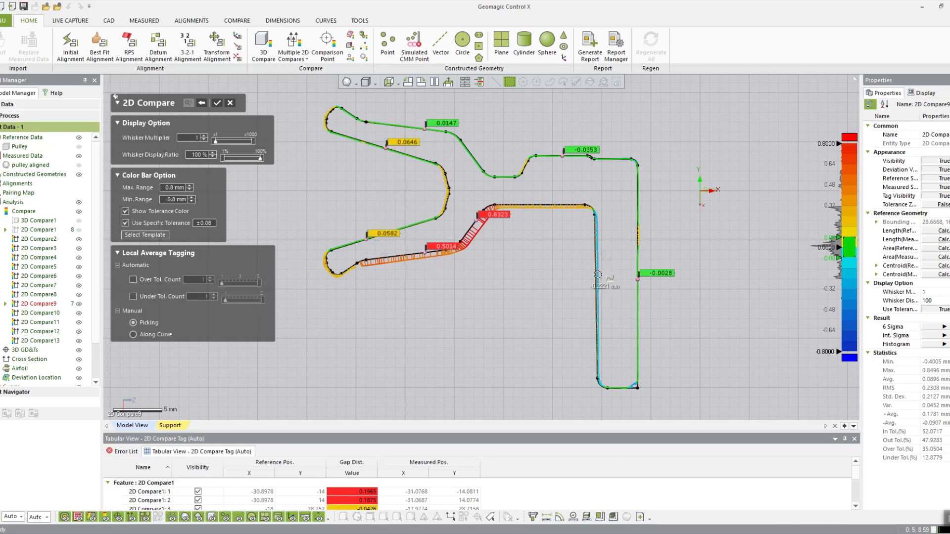
{"action": "left_click", "coordinate": [572, 204]}
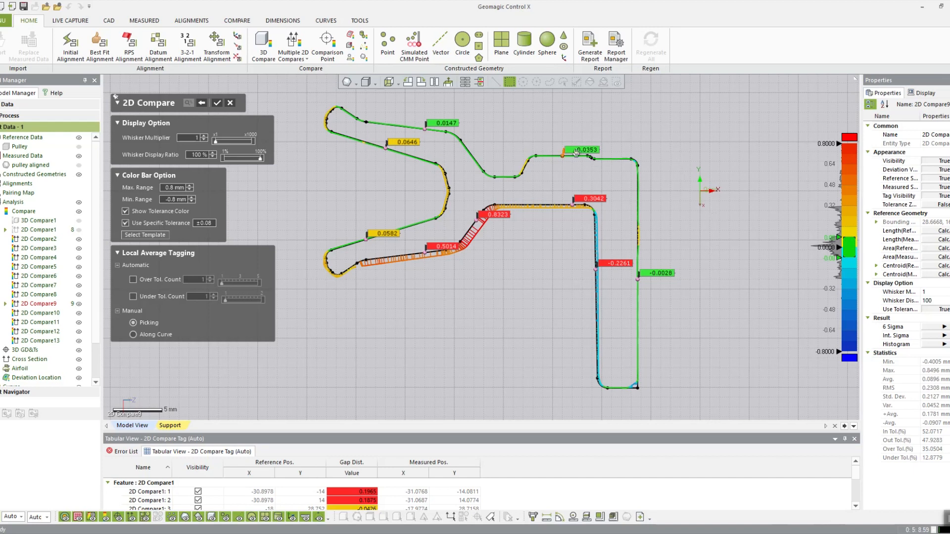
- Spread the 2D Compare9 deviation tags away from the profile with leader lines, accept the edited comparison and clear the selection
{"action": "left_click_drag", "start_coordinate": [576, 153], "coordinate": [603, 125]}
{"action": "left_click_drag", "start_coordinate": [593, 199], "coordinate": [545, 283]}
{"action": "left_click_drag", "start_coordinate": [617, 264], "coordinate": [550, 339]}
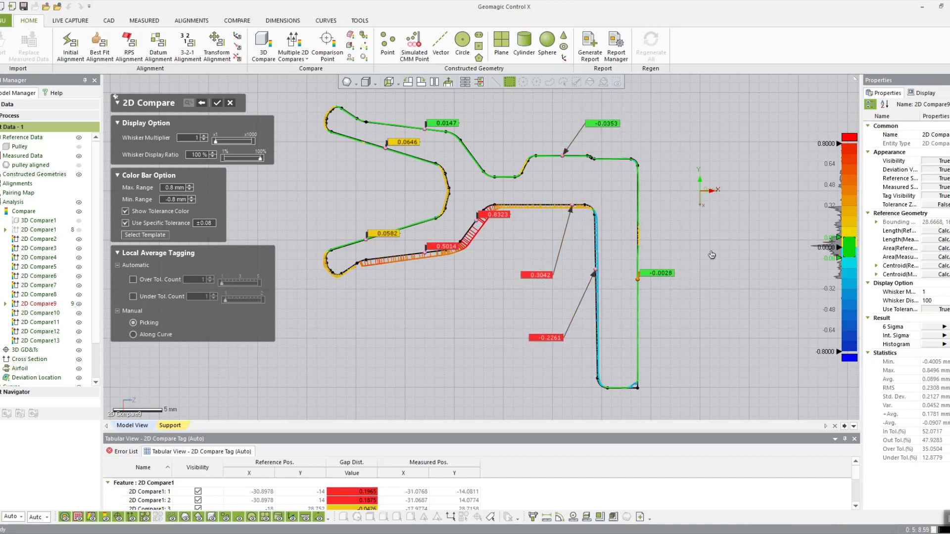
{"action": "left_click_drag", "start_coordinate": [658, 273], "coordinate": [715, 236]}
{"action": "left_click_drag", "start_coordinate": [498, 215], "coordinate": [533, 260]}
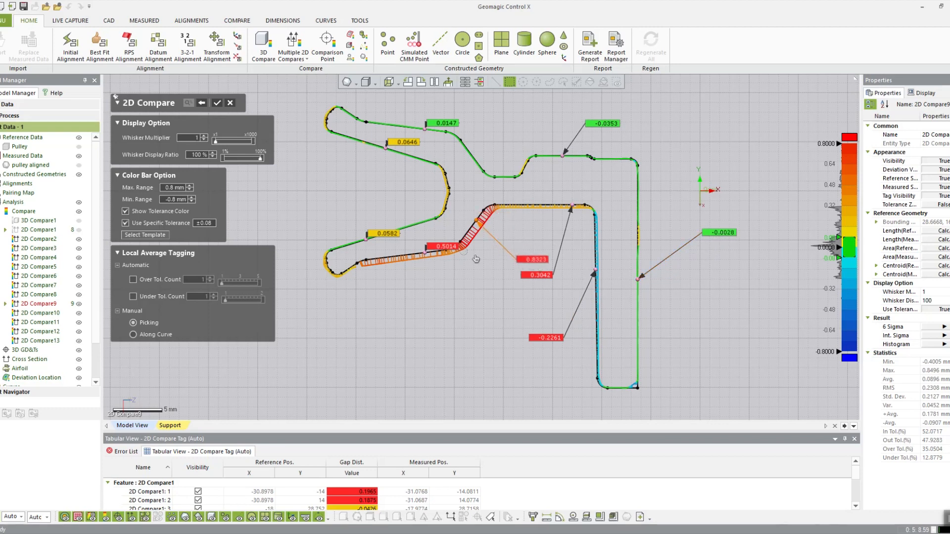
{"action": "left_click_drag", "start_coordinate": [448, 247], "coordinate": [418, 321]}
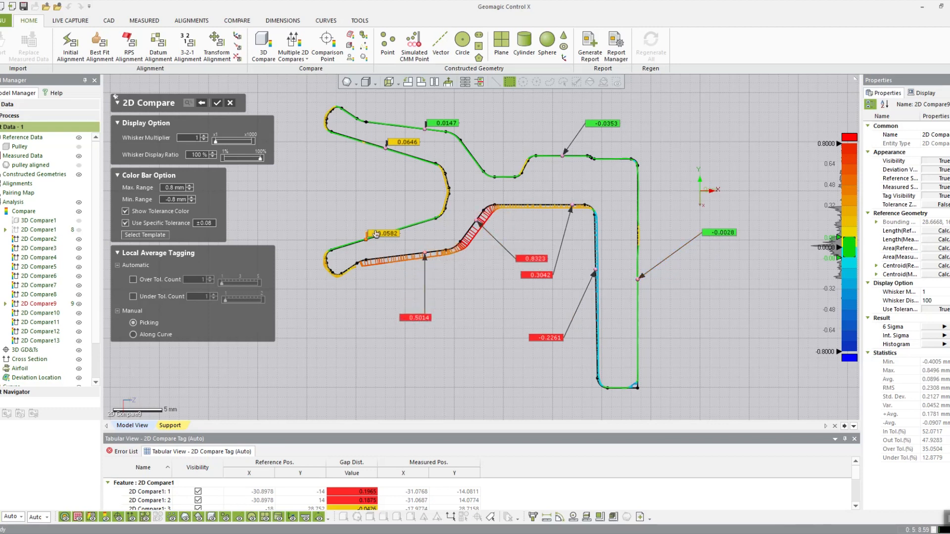
{"action": "left_click_drag", "start_coordinate": [376, 234], "coordinate": [331, 185]}
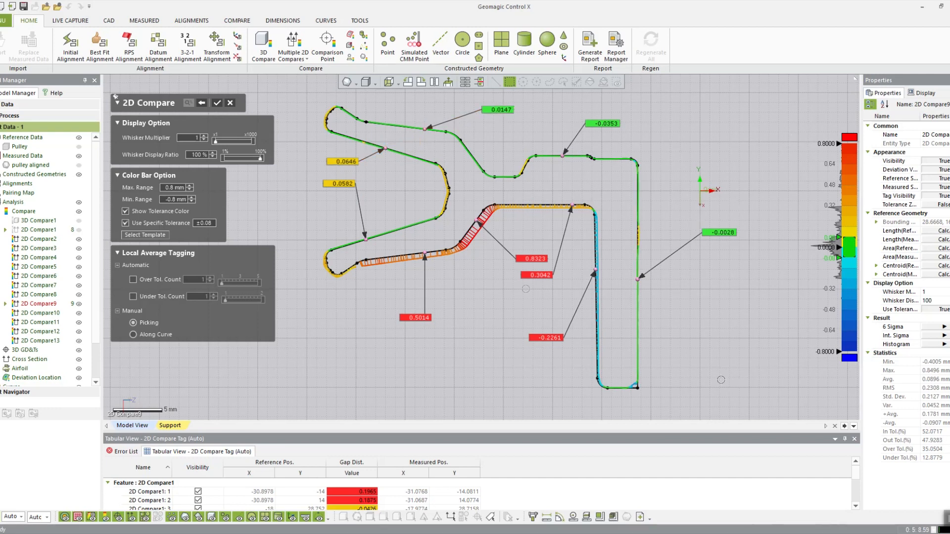
{"action": "left_click", "coordinate": [217, 103]}
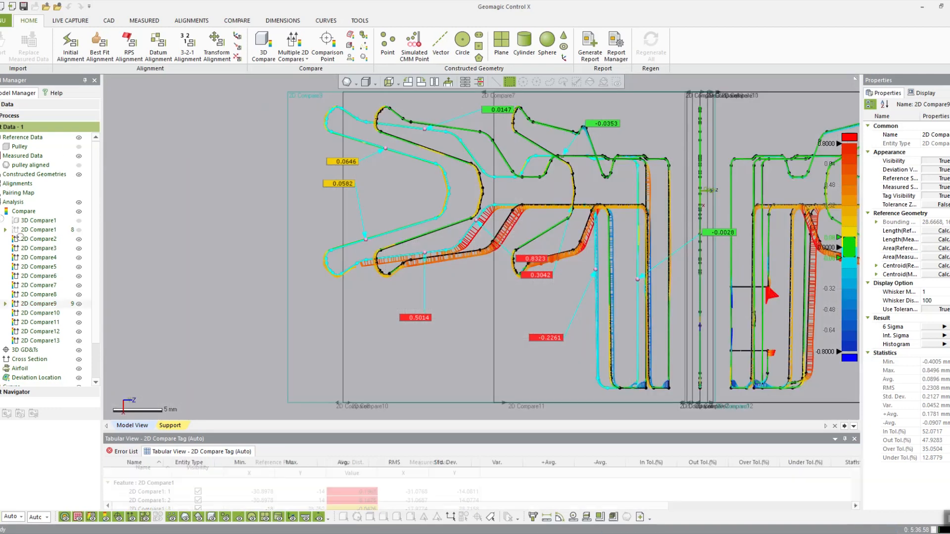
{"action": "left_click", "coordinate": [317, 268]}
- Show the 2D Compare1 section and the 3D Compare1 color map together with the rotated sections
{"action": "right_click_drag", "start_coordinate": [445, 257], "coordinate": [531, 162]}
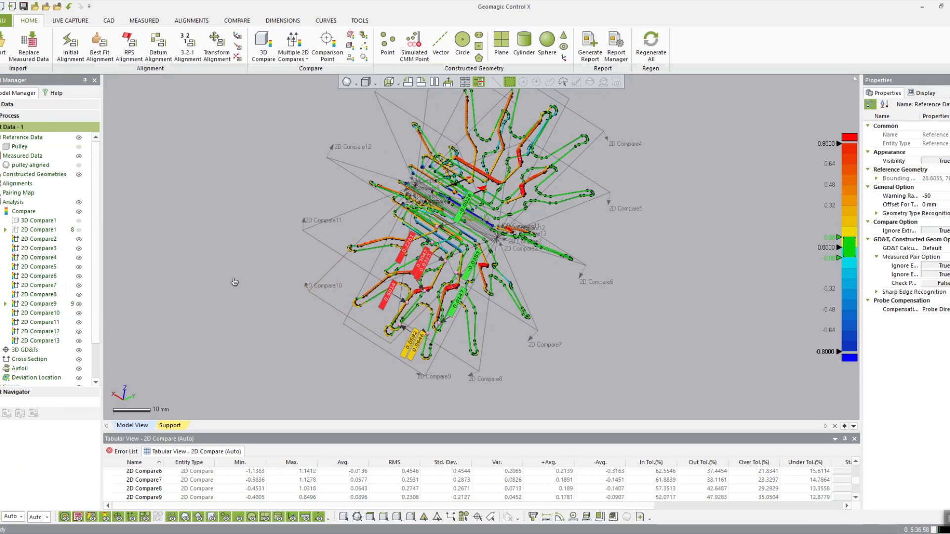
{"action": "left_click", "coordinate": [78, 230]}
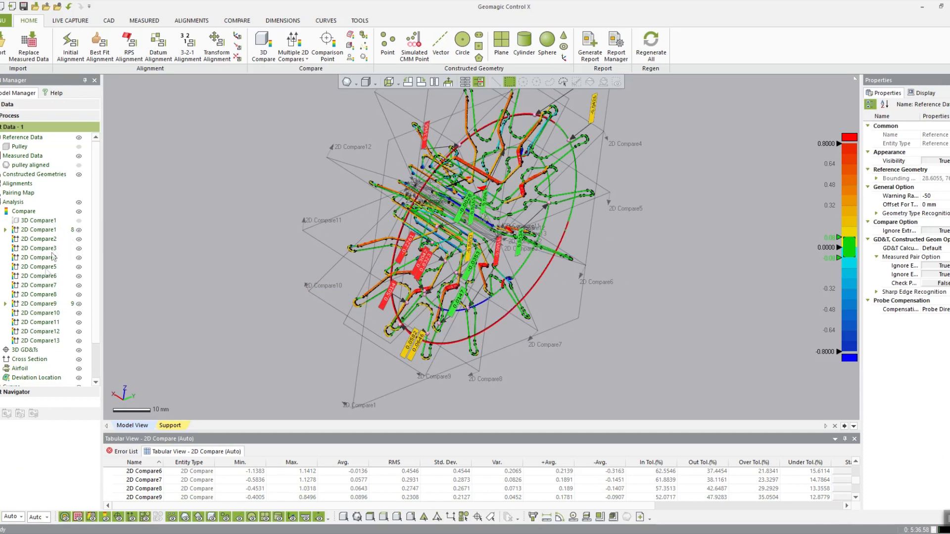
{"action": "right_click_drag", "start_coordinate": [514, 257], "coordinate": [559, 300]}
{"action": "scroll", "coordinate": [559, 299], "scroll_direction": "down", "scroll_amount": 4}
{"action": "left_click", "coordinate": [79, 221]}
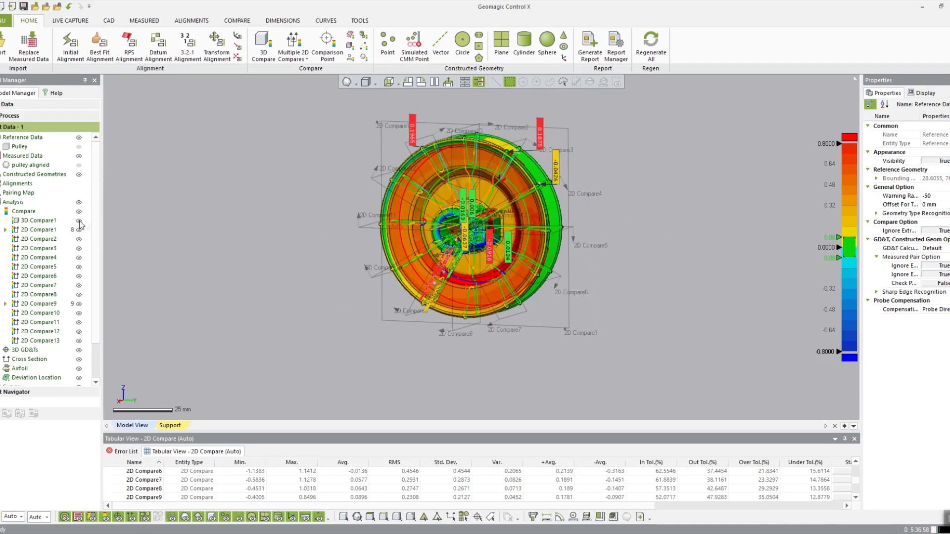
- Examine the 3D Compare color map and the rotated sections on the pulley's rim, web and hub from several angles
{"action": "scroll", "coordinate": [398, 286], "scroll_direction": "up", "scroll_amount": 6}
{"action": "scroll", "coordinate": [399, 286], "scroll_direction": "down", "scroll_amount": 6}
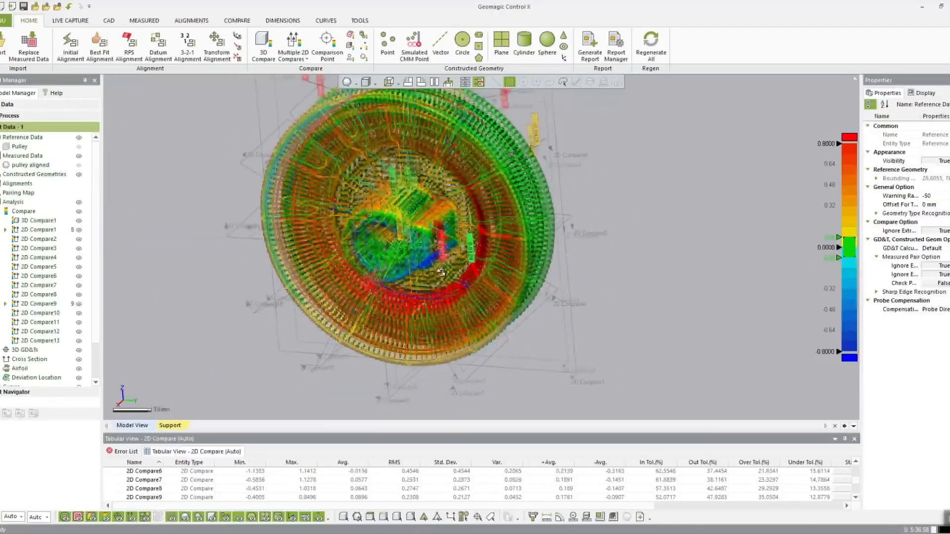
{"action": "scroll", "coordinate": [399, 257], "scroll_direction": "up", "scroll_amount": 6}
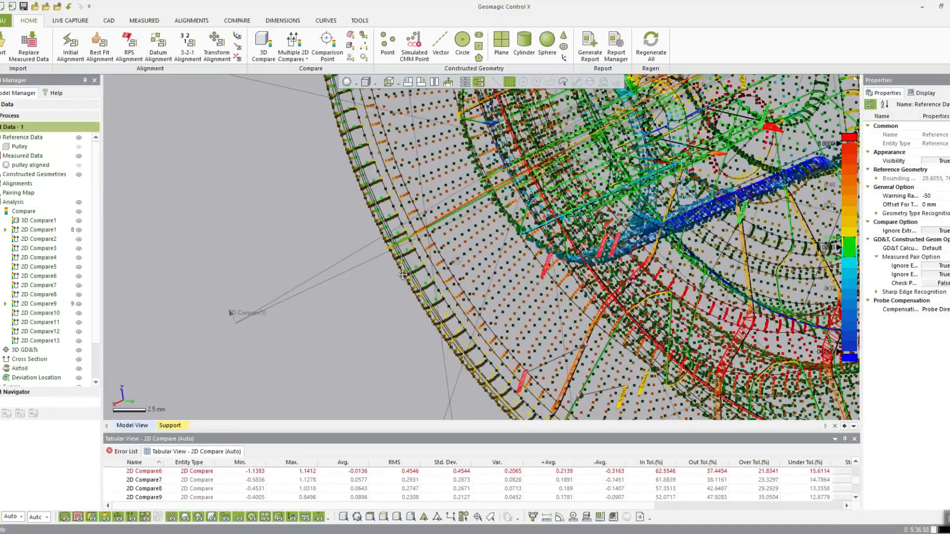
{"action": "scroll", "coordinate": [399, 258], "scroll_direction": "down", "scroll_amount": 4}
{"action": "right_click_drag", "start_coordinate": [465, 257], "coordinate": [588, 225]}
{"action": "scroll", "coordinate": [508, 241], "scroll_direction": "down", "scroll_amount": 3}
{"action": "scroll", "coordinate": [544, 224], "scroll_direction": "up", "scroll_amount": 6}
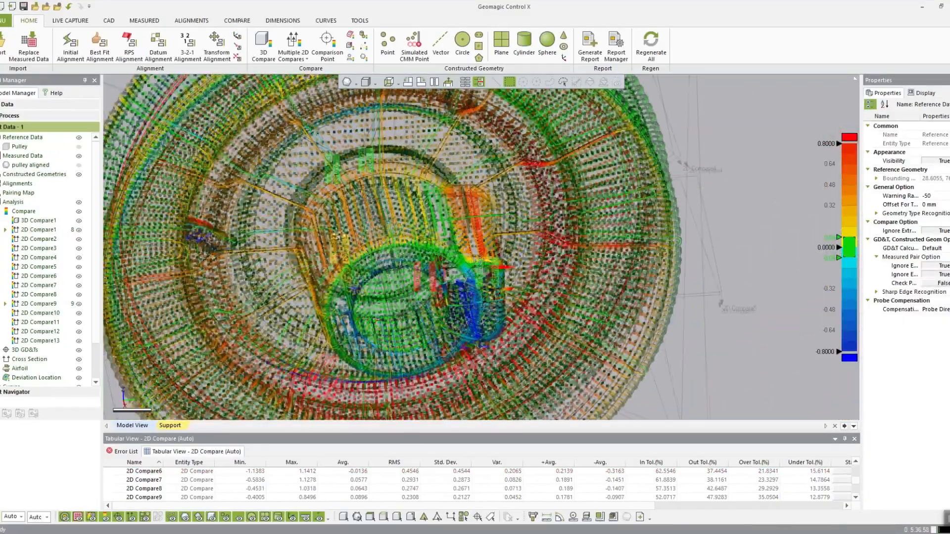
{"action": "scroll", "coordinate": [544, 224], "scroll_direction": "down", "scroll_amount": 3}
{"action": "right_click_drag", "start_coordinate": [649, 247], "coordinate": [275, 272]}
{"action": "scroll", "coordinate": [598, 285], "scroll_direction": "down", "scroll_amount": 2}
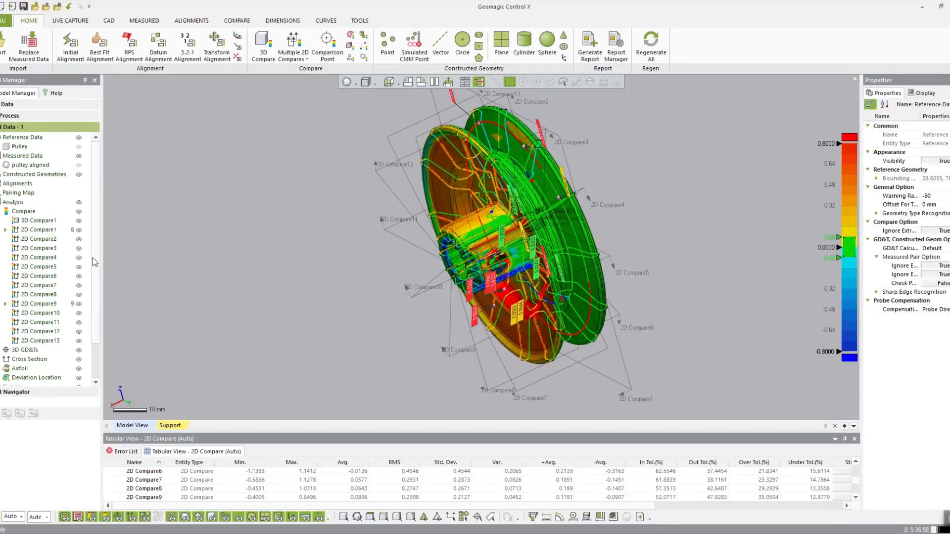
- Open the 2D Compare13 section for editing and advance to its display and tagging stage
{"action": "right_click", "coordinate": [52, 342]}
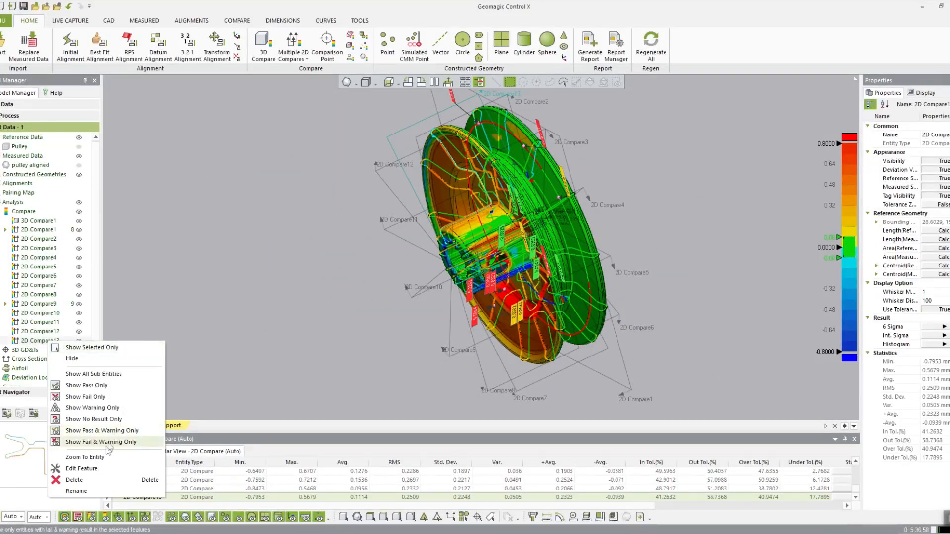
{"action": "left_click", "coordinate": [69, 469]}
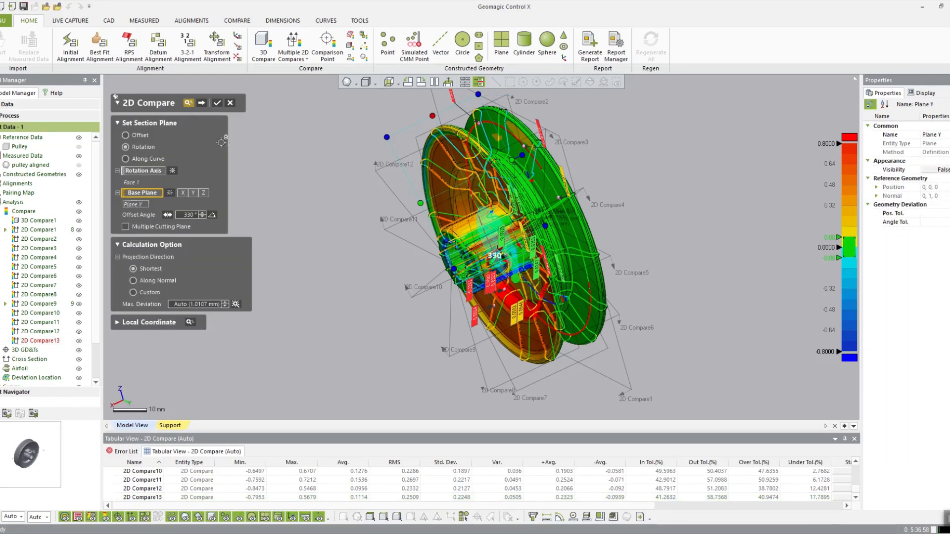
{"action": "left_click", "coordinate": [201, 104]}
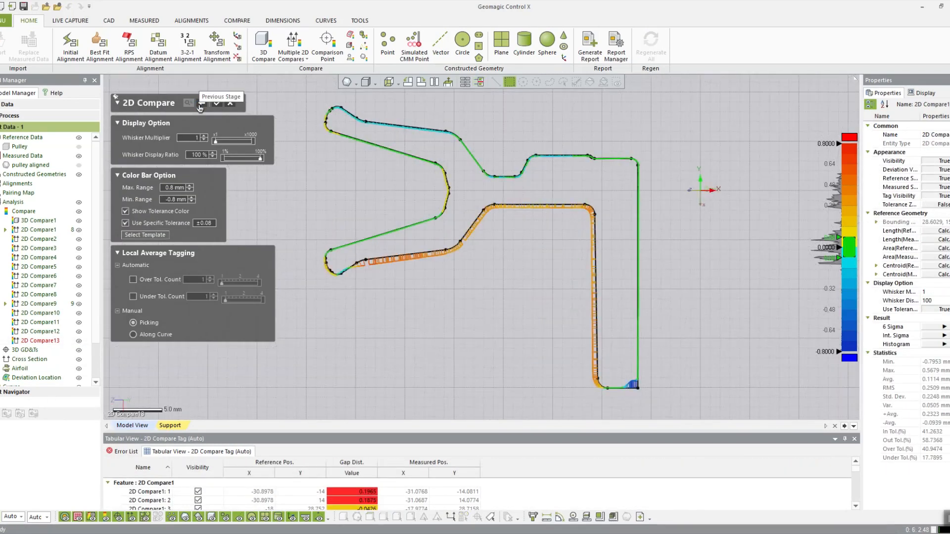
- Place eleven manual deviation tags around the 2D Compare13 profile, including the groove flanks and bottom, inner step and hub walls
{"action": "left_click", "coordinate": [420, 266]}
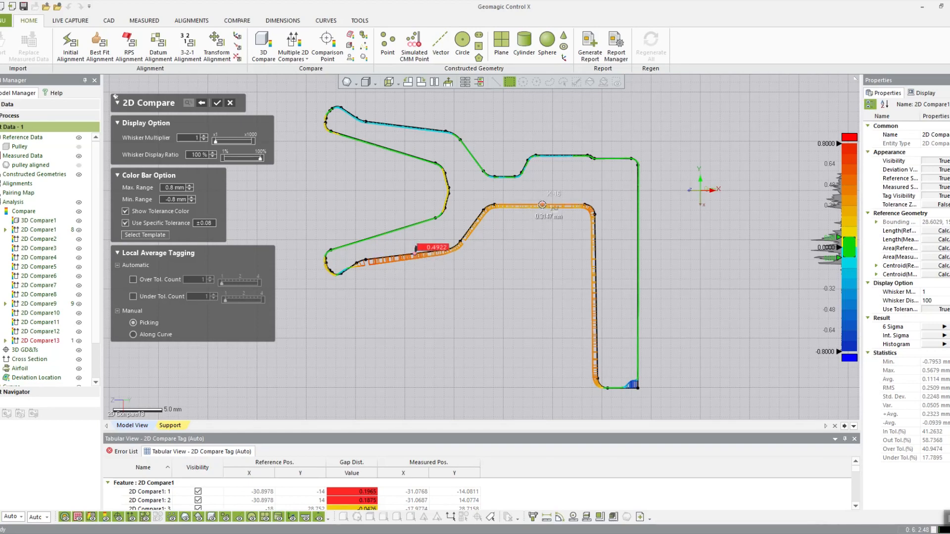
{"action": "left_click", "coordinate": [542, 210]}
{"action": "left_click", "coordinate": [469, 149]}
{"action": "left_click", "coordinate": [418, 128]}
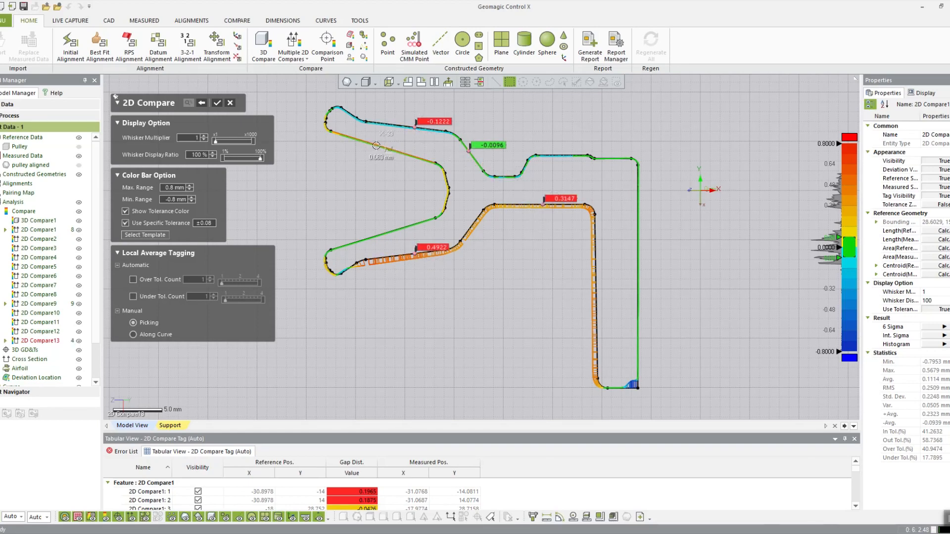
{"action": "left_click", "coordinate": [376, 144]}
{"action": "left_click", "coordinate": [376, 236]}
{"action": "left_click", "coordinate": [448, 180]}
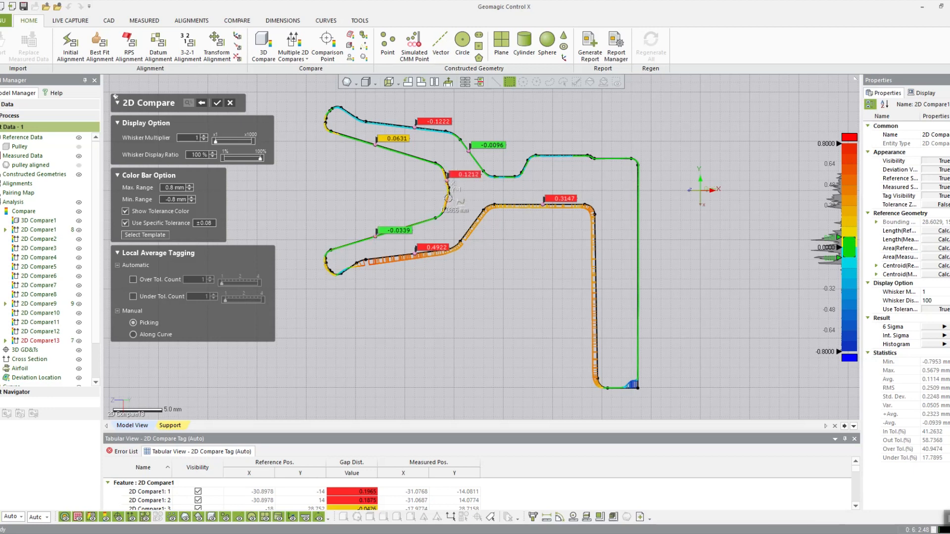
{"action": "left_click", "coordinate": [447, 196]}
{"action": "left_click", "coordinate": [573, 156]}
{"action": "left_click", "coordinate": [638, 180]}
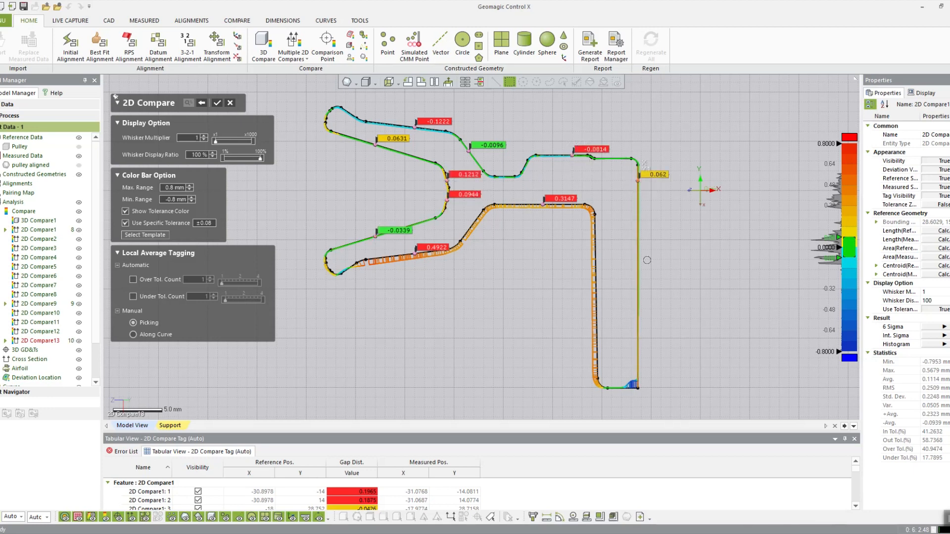
{"action": "left_click", "coordinate": [596, 310]}
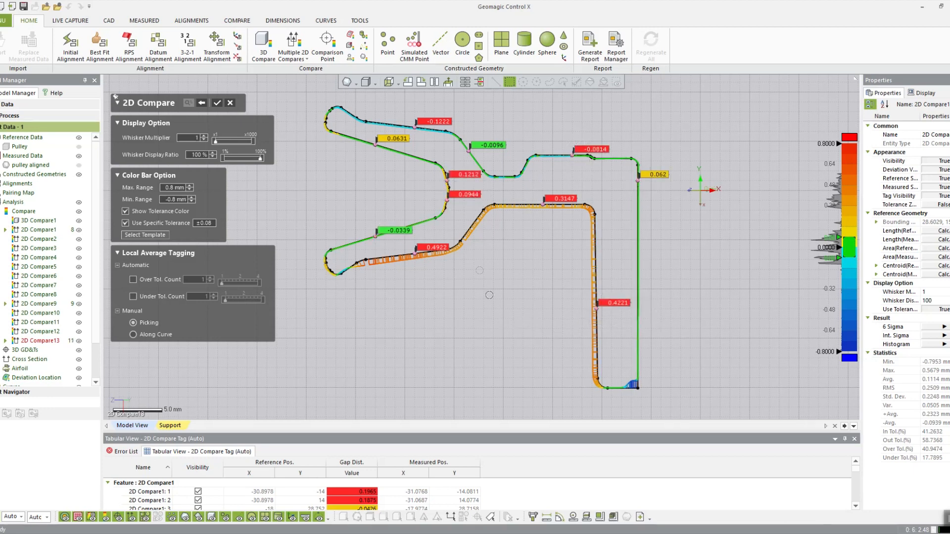
- Spread the 2D Compare13 deviation tags clear of the profile with leader lines and accept the edited comparison
{"action": "left_click_drag", "start_coordinate": [440, 249], "coordinate": [468, 309]}
{"action": "left_click_drag", "start_coordinate": [399, 232], "coordinate": [357, 191]}
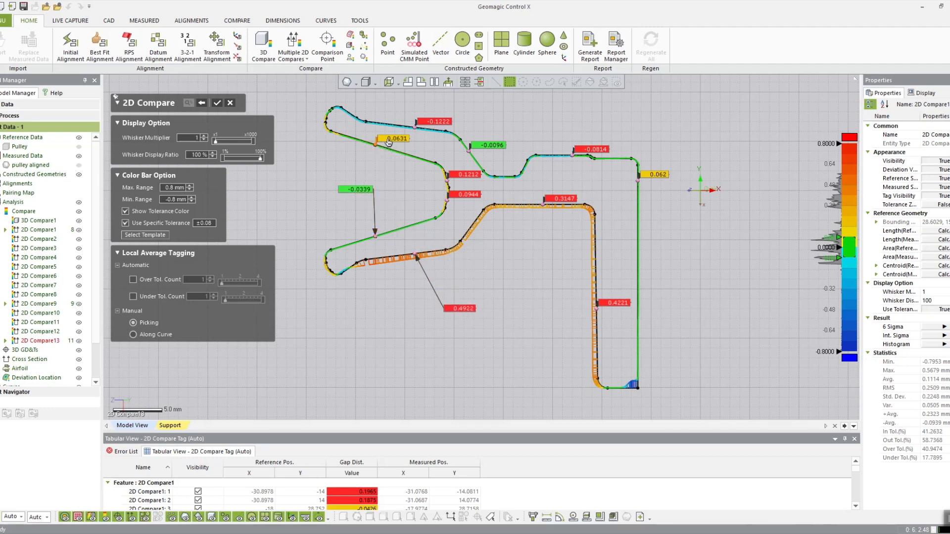
{"action": "left_click_drag", "start_coordinate": [389, 141], "coordinate": [323, 170]}
{"action": "left_click_drag", "start_coordinate": [433, 122], "coordinate": [469, 97]}
{"action": "left_click_drag", "start_coordinate": [490, 145], "coordinate": [514, 118]}
{"action": "left_click_drag", "start_coordinate": [589, 149], "coordinate": [616, 115]}
{"action": "left_click_drag", "start_coordinate": [655, 174], "coordinate": [702, 139]}
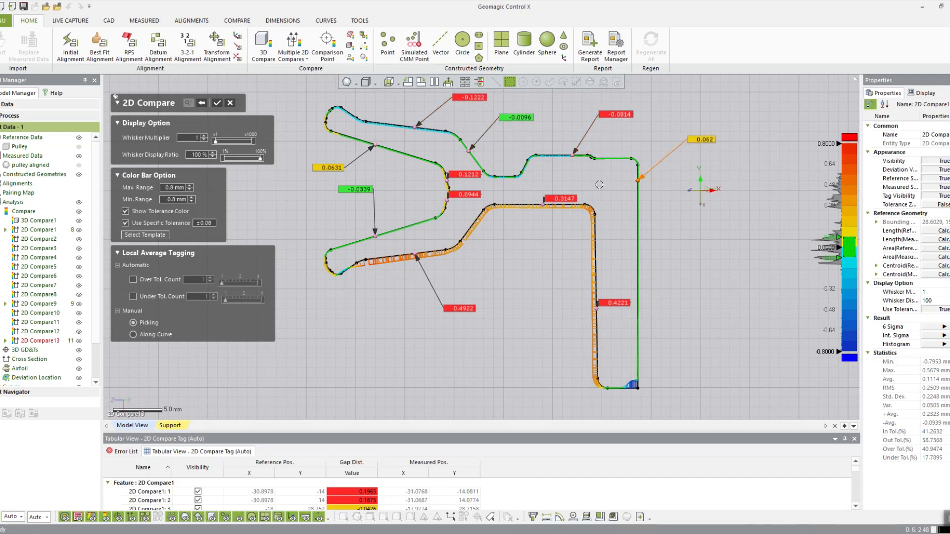
{"action": "left_click_drag", "start_coordinate": [564, 198], "coordinate": [521, 277]}
{"action": "left_click_drag", "start_coordinate": [465, 174], "coordinate": [388, 168]}
{"action": "left_click_drag", "start_coordinate": [455, 200], "coordinate": [408, 213]}
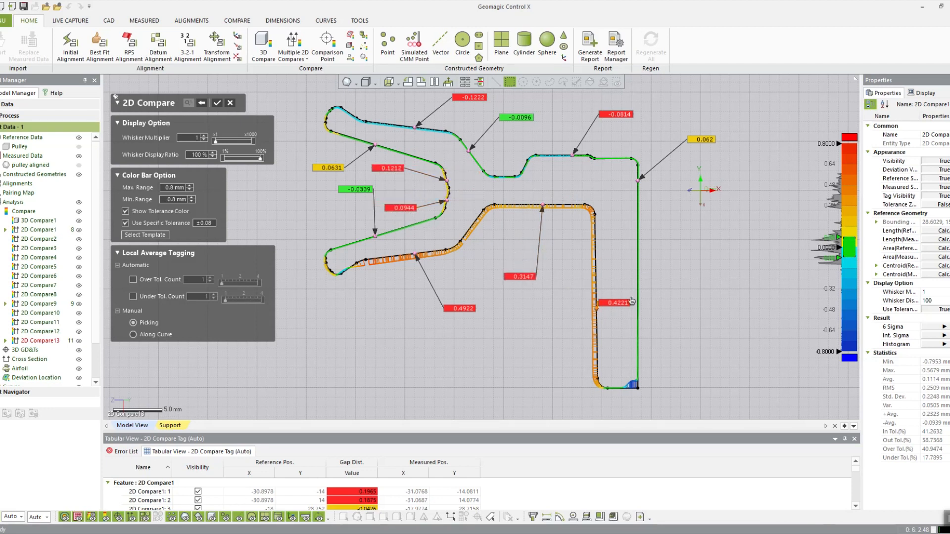
{"action": "left_click_drag", "start_coordinate": [625, 303], "coordinate": [528, 346]}
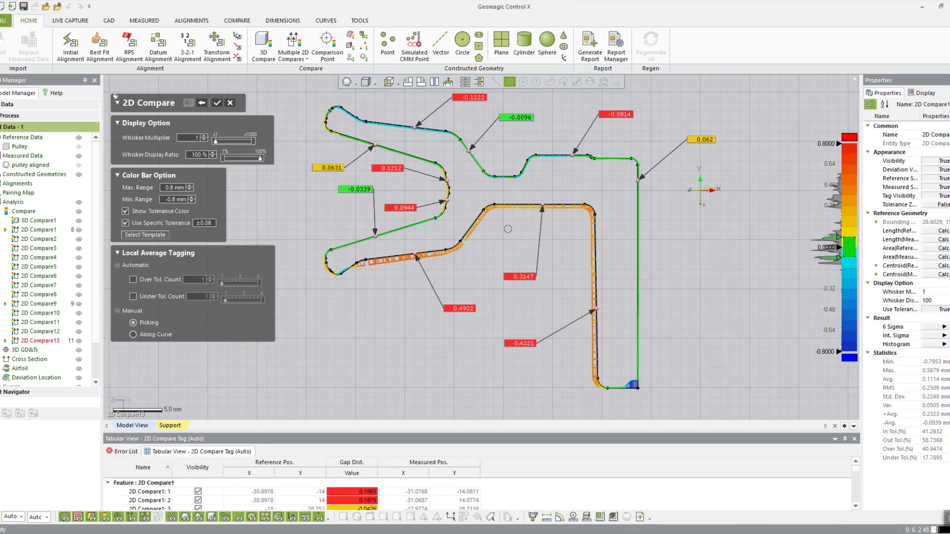
{"action": "left_click", "coordinate": [216, 105]}
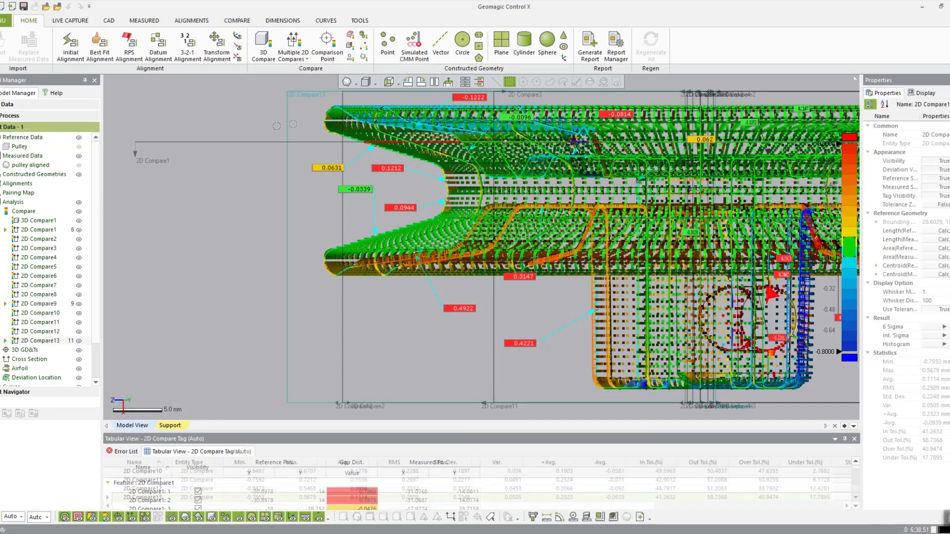
- Hide all thirteen 2D Compare sections, including the tagged 2D Compare1 and 2D Compare9, leaving the 3D Compare1 map displayed
{"action": "left_click", "coordinate": [50, 229]}
{"action": "left_click", "coordinate": [41, 341], "text": "shift"}
{"action": "right_click", "coordinate": [45, 341]}
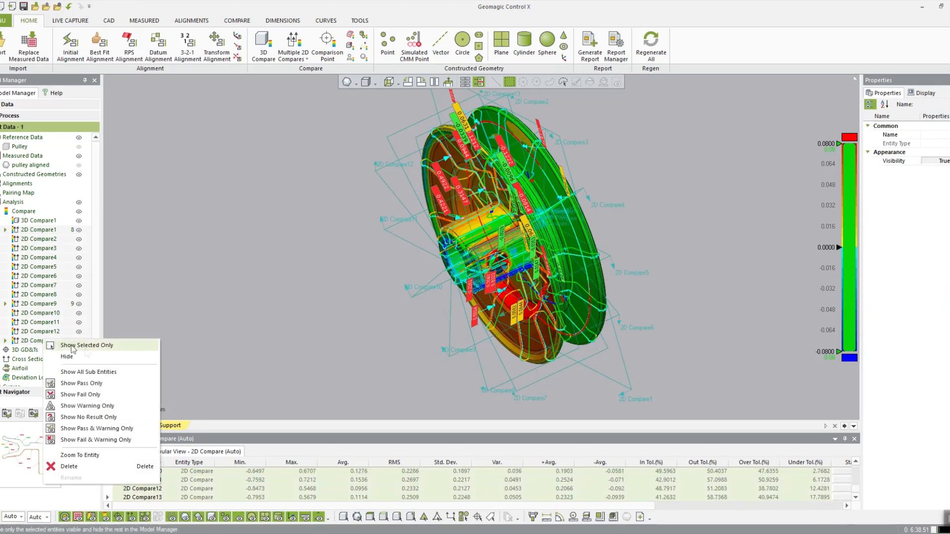
{"action": "left_click", "coordinate": [88, 357]}
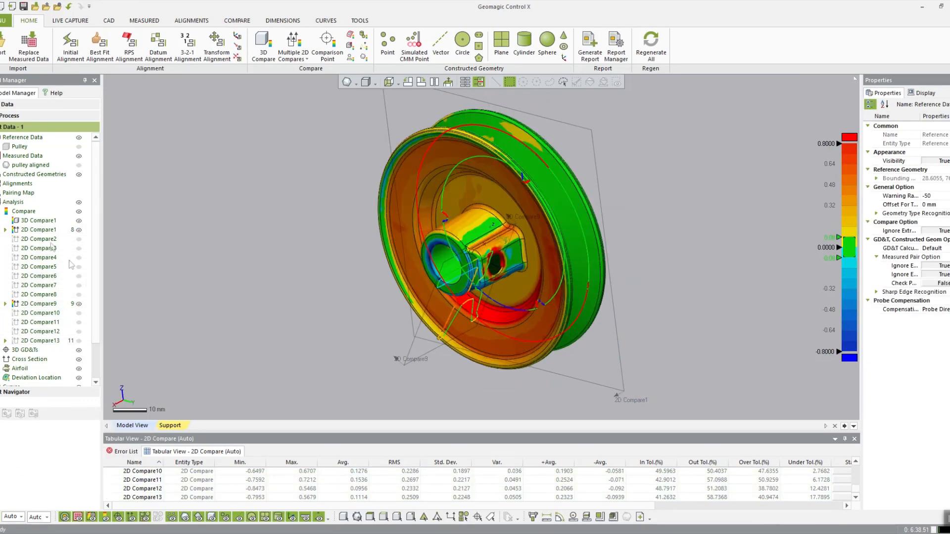
{"action": "right_click", "coordinate": [54, 233]}
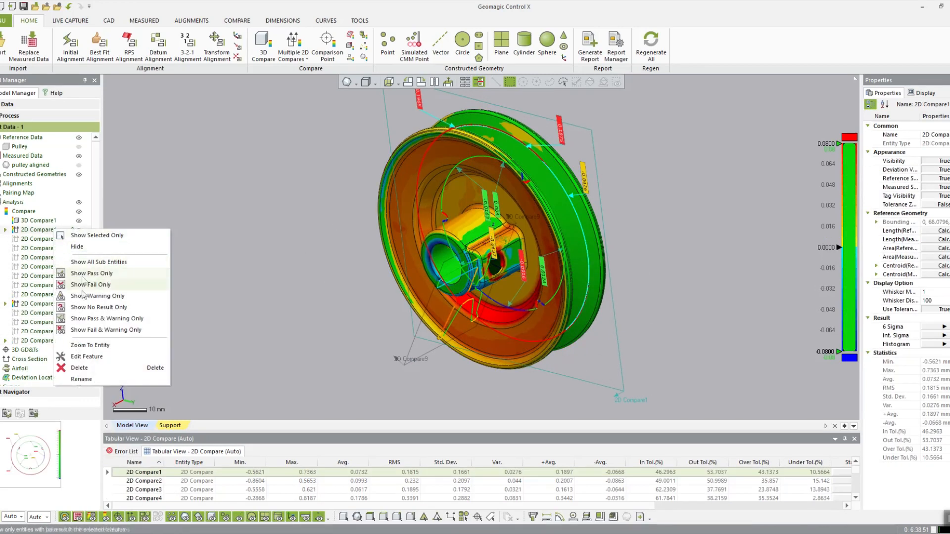
{"action": "left_click", "coordinate": [69, 249]}
{"action": "scroll", "coordinate": [390, 232], "scroll_direction": "down", "scroll_amount": 3}
{"action": "left_click", "coordinate": [34, 303]}
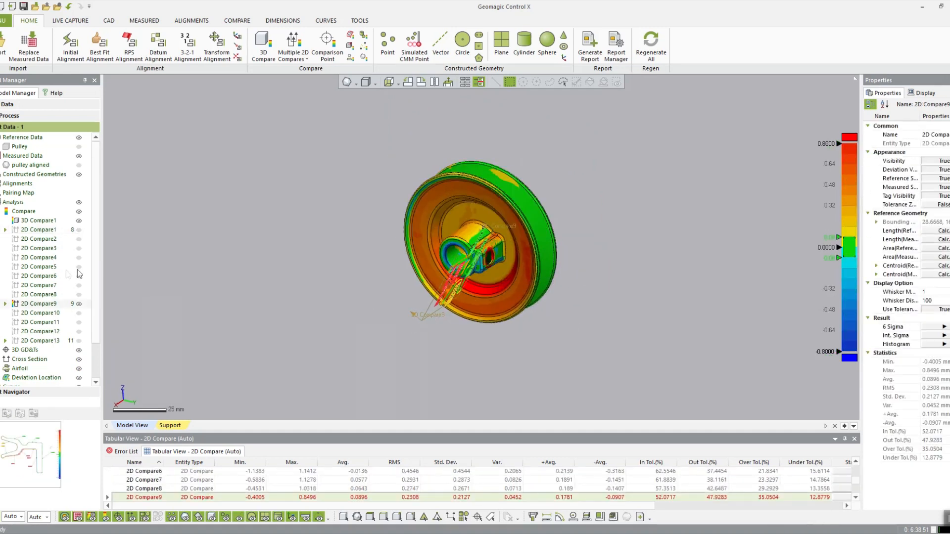
{"action": "right_click", "coordinate": [33, 303]}
{"action": "left_click", "coordinate": [52, 318]}
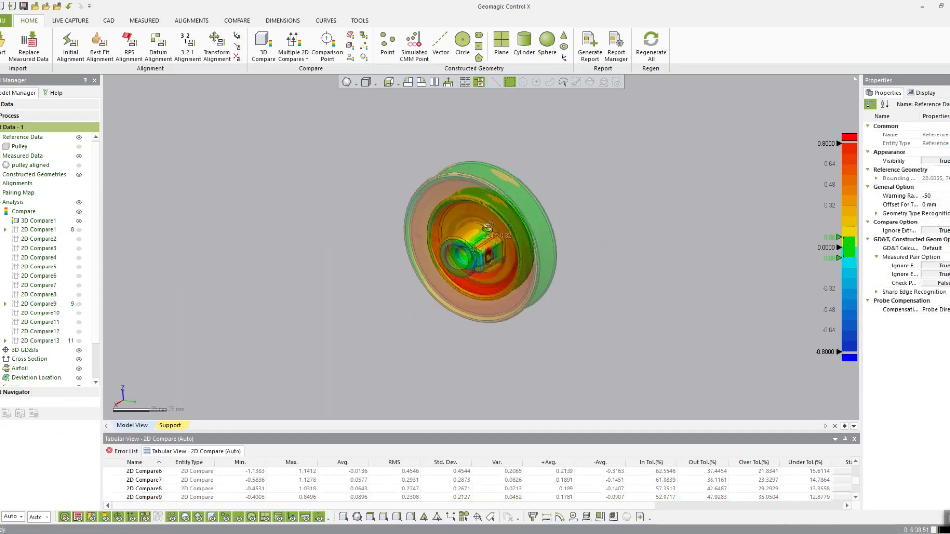
- Try to set up picked comparison points on the pulley with a ±0.8 mm color range and a ±0.08 specific tolerance
{"action": "right_click_drag", "start_coordinate": [346, 188], "coordinate": [391, 138]}
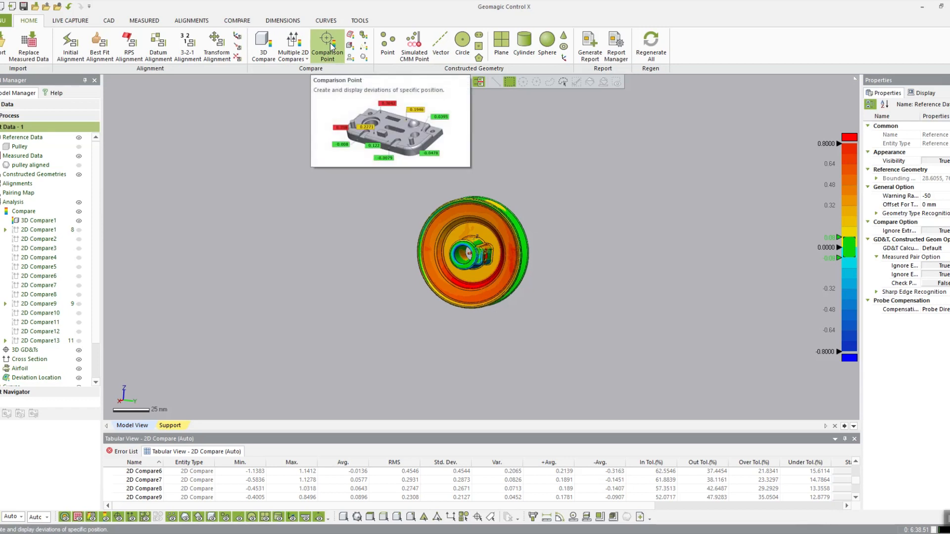
{"action": "left_click", "coordinate": [325, 55]}
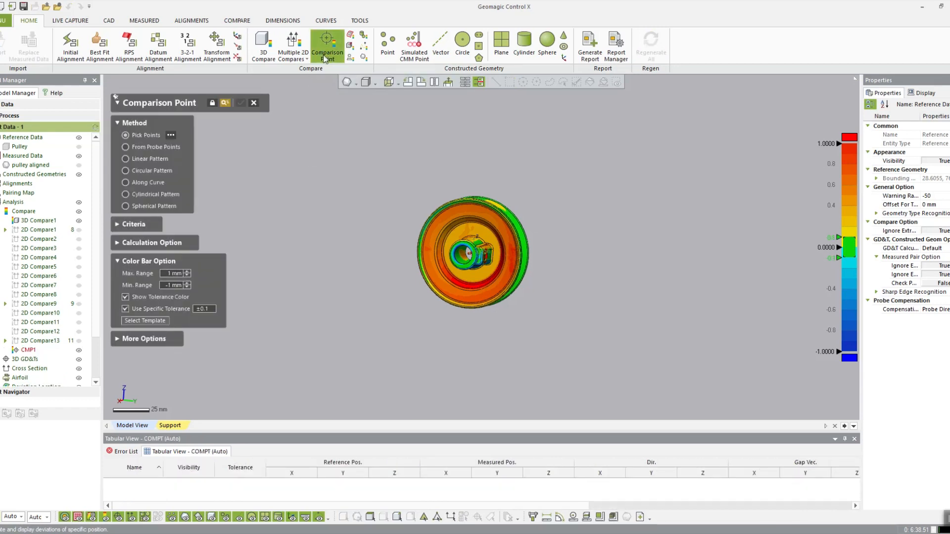
{"action": "left_click", "coordinate": [180, 273]}
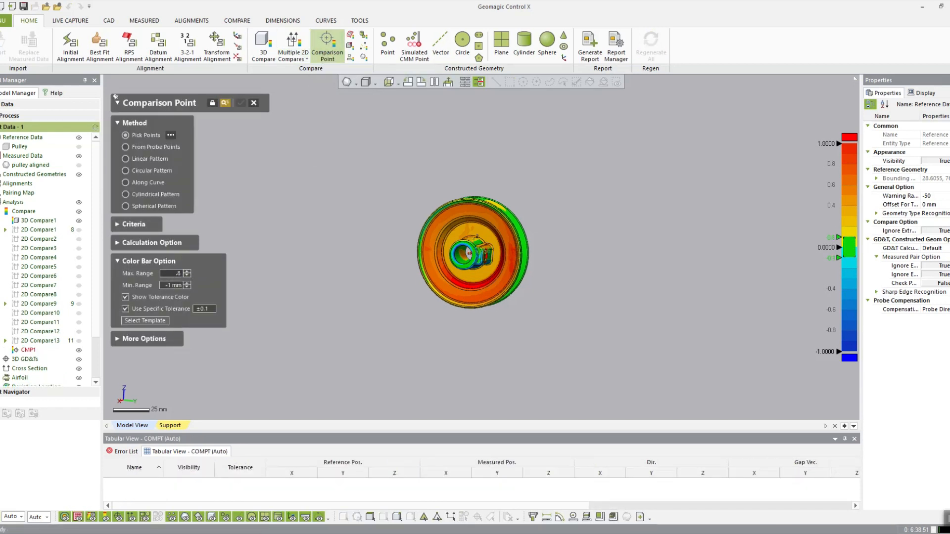
{"action": "type", "text": ".8"}
{"action": "key", "text": "Return"}
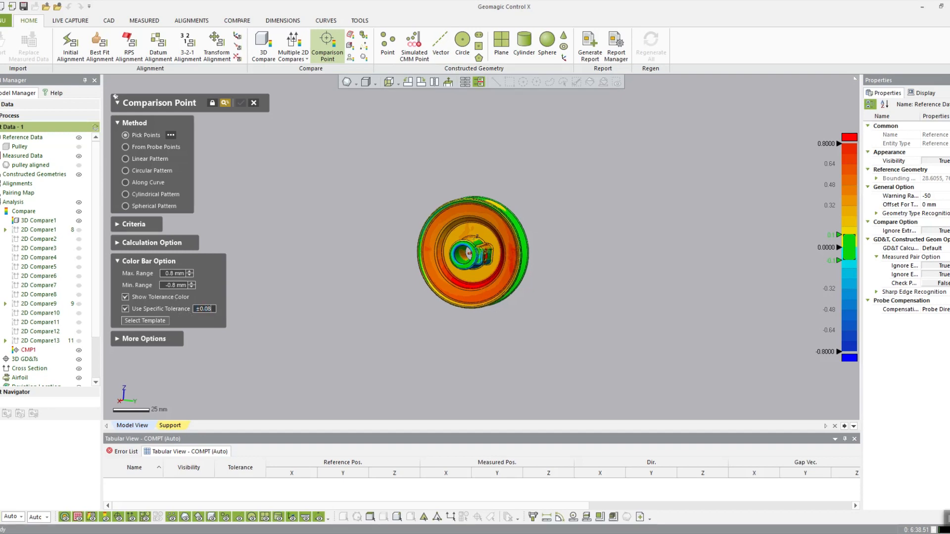
{"action": "key", "text": "Return"}
{"action": "scroll", "coordinate": [439, 246], "scroll_direction": "up", "scroll_amount": 3}
{"action": "right_click_drag", "start_coordinate": [439, 245], "coordinate": [484, 204]}
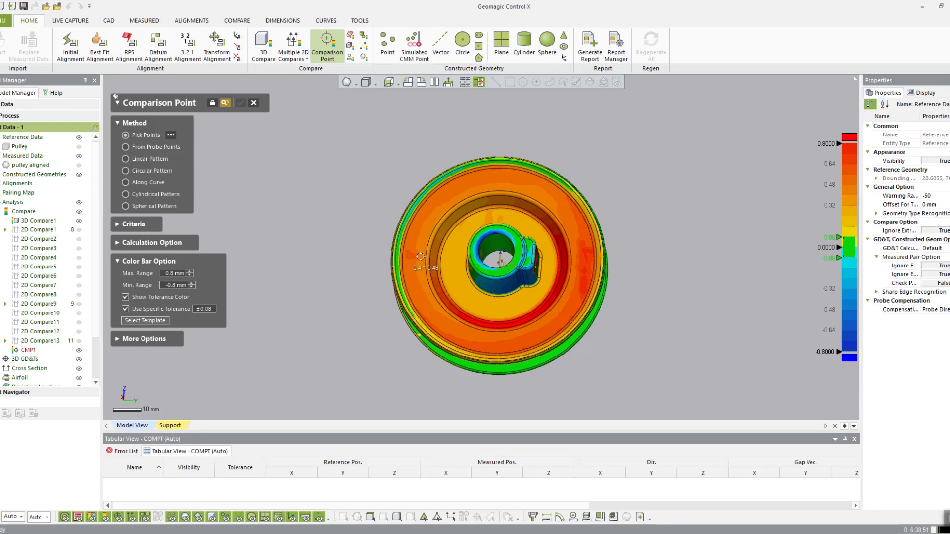
{"action": "right_click_drag", "start_coordinate": [493, 288], "coordinate": [490, 307]}
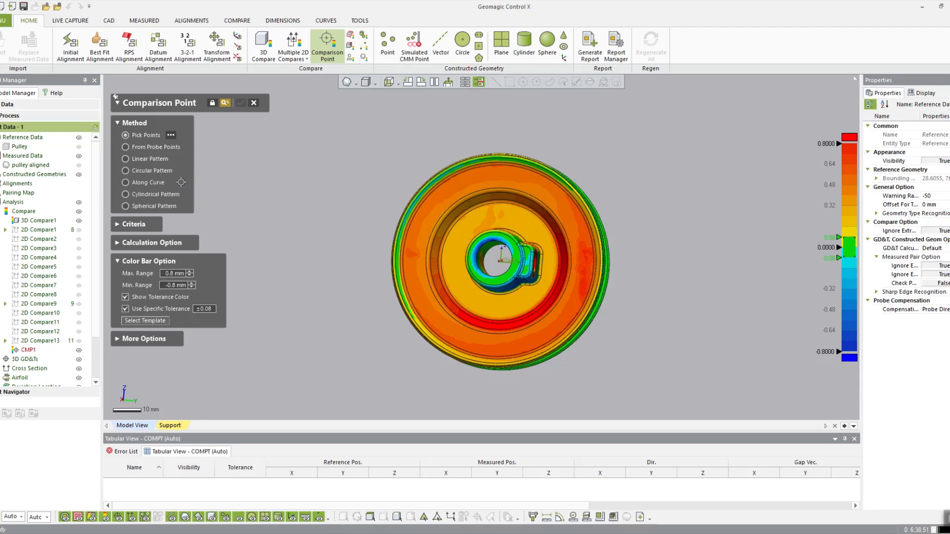
{"action": "left_click", "coordinate": [165, 341]}
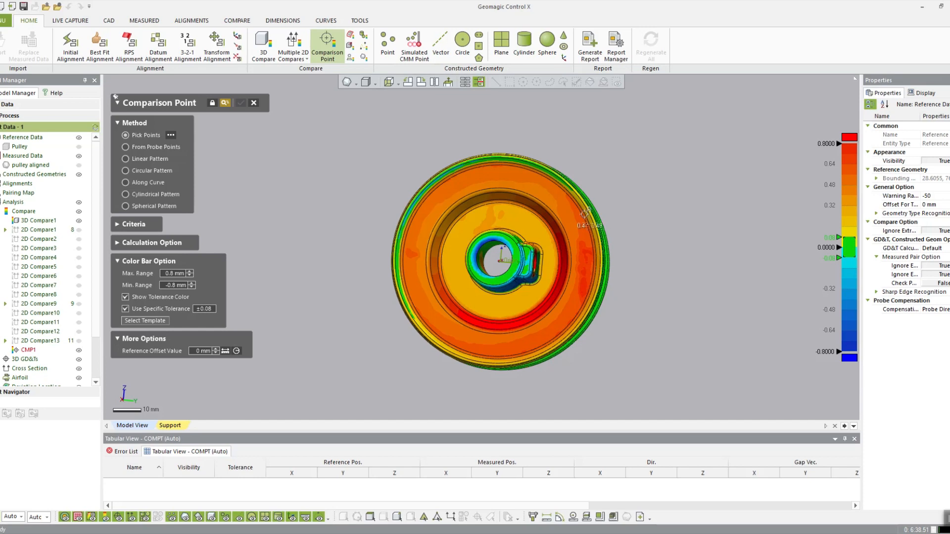
{"action": "right_click_drag", "start_coordinate": [584, 212], "coordinate": [230, 240]}
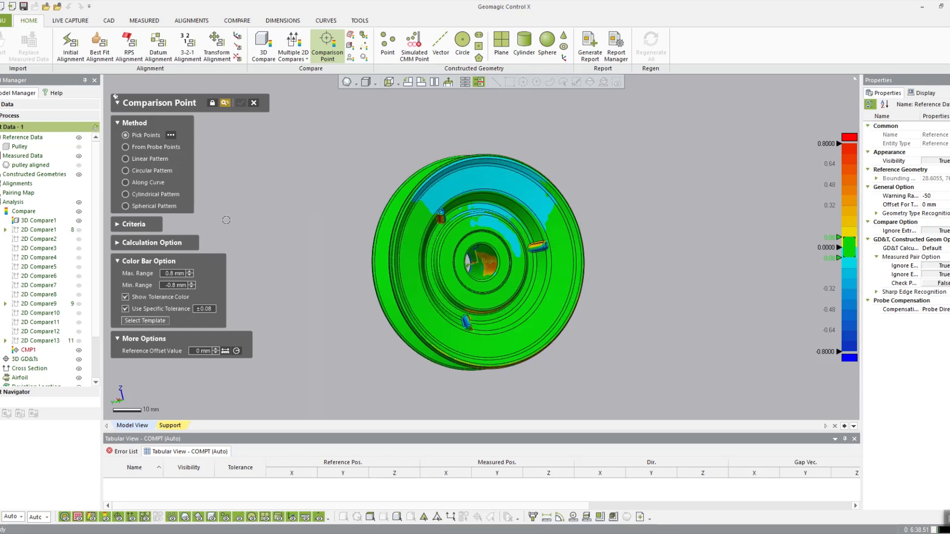
{"action": "left_click", "coordinate": [130, 147]}
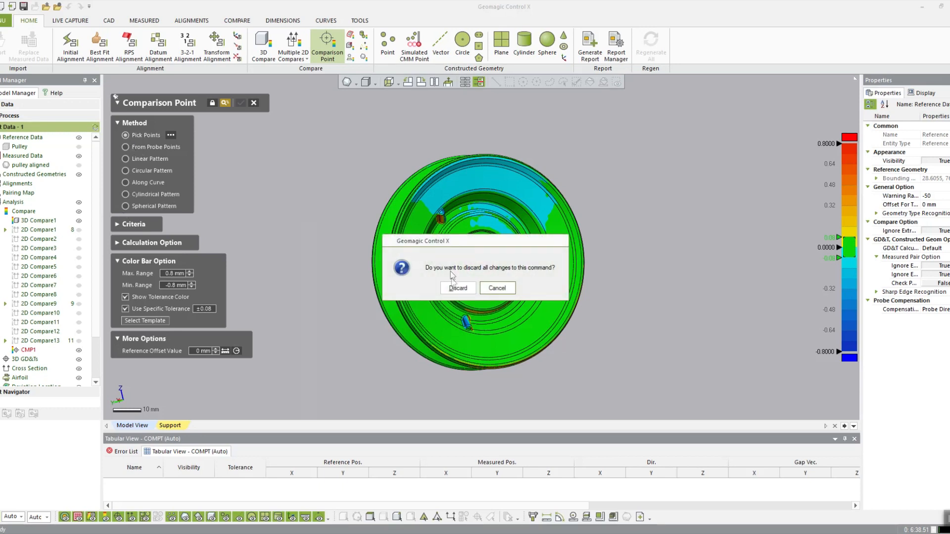
{"action": "left_click", "coordinate": [457, 287]}
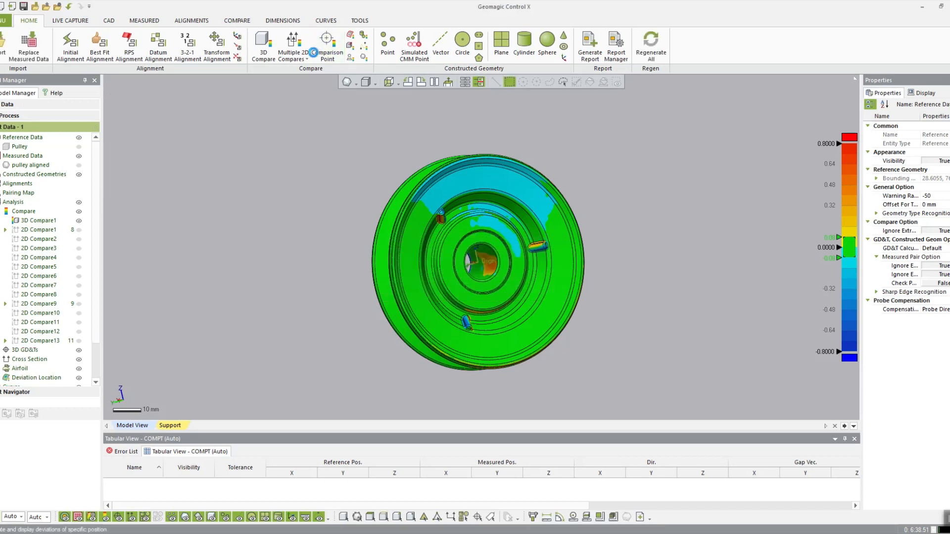
- Retry Comparison Point with a 0.8 to -0.8 mm range and ±0.08 tolerance, picking on the pulley's flat back face
{"action": "left_click", "coordinate": [314, 53]}
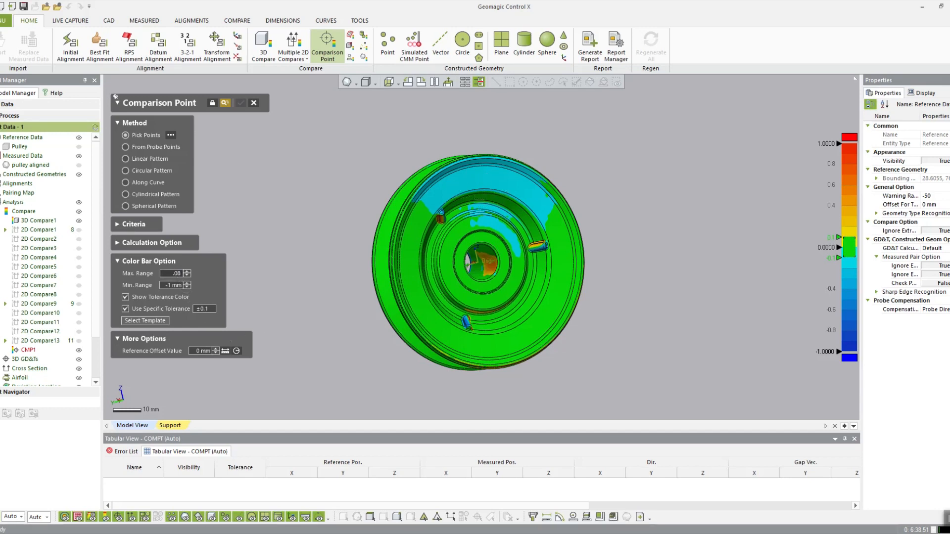
{"action": "key", "text": "Return"}
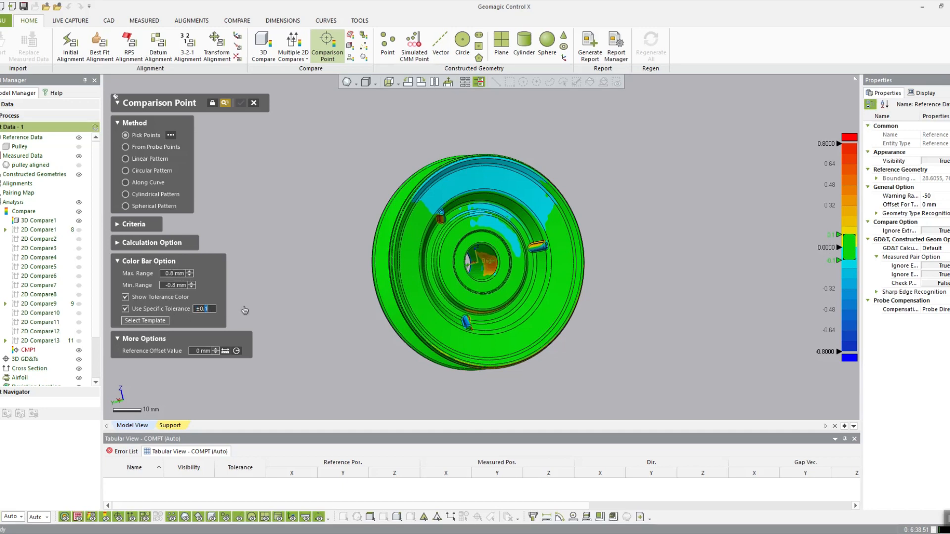
{"action": "type", "text": "0.08"}
{"action": "left_click", "coordinate": [528, 196]}
{"action": "right_click_drag", "start_coordinate": [478, 273], "coordinate": [396, 255]}
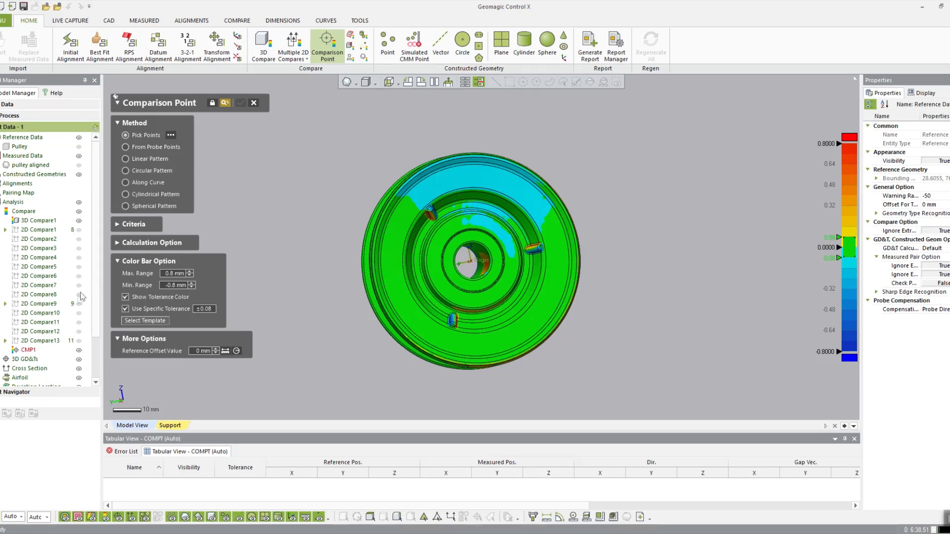
{"action": "left_click", "coordinate": [50, 303]}
{"action": "right_click_drag", "start_coordinate": [456, 205], "coordinate": [454, 151]}
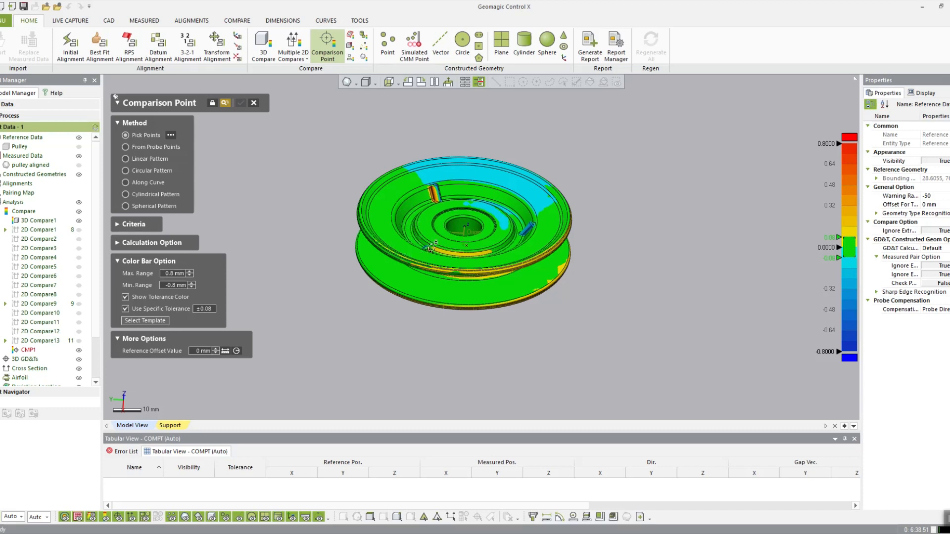
{"action": "left_click", "coordinate": [253, 102]}
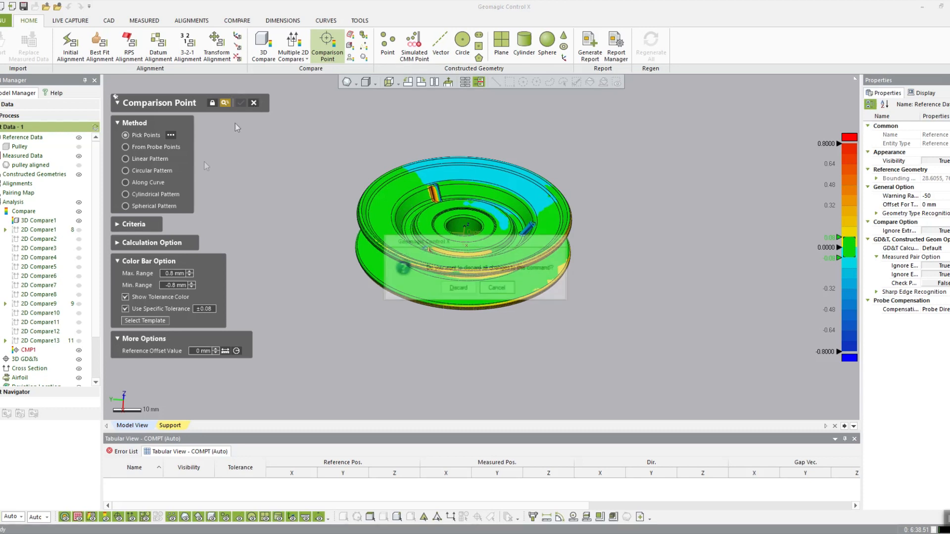
{"action": "left_click", "coordinate": [458, 288]}
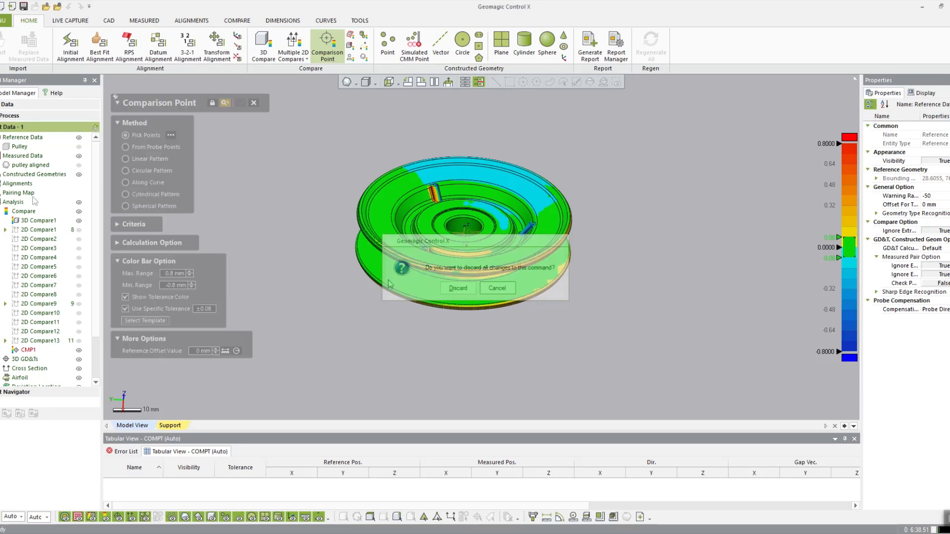
- Delete the entire set of 2D comparisons, 2D Compare1 through 2D Compare13, from the analysis
{"action": "left_click", "coordinate": [57, 341]}
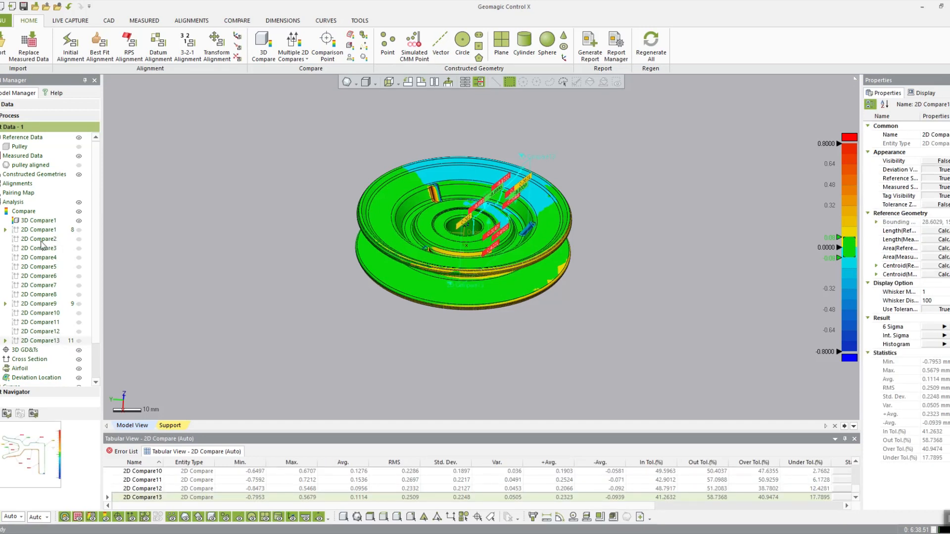
{"action": "left_click", "coordinate": [46, 231], "text": "shift"}
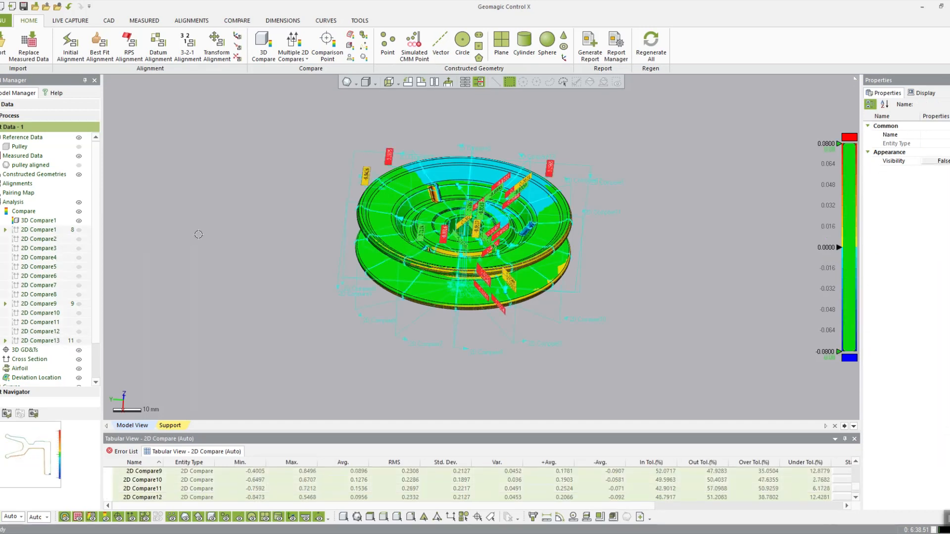
{"action": "key", "text": "Delete"}
{"action": "key", "text": "Return"}
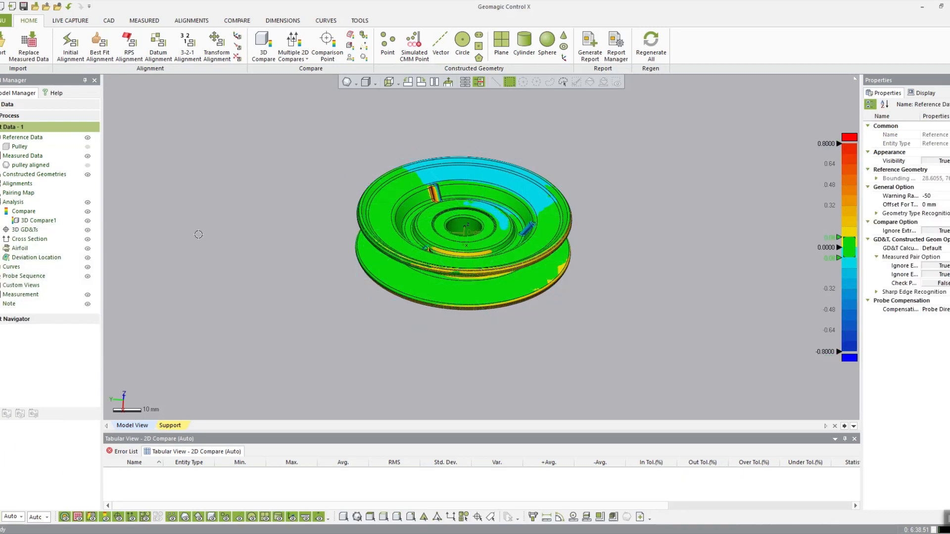
- Try Comparison Point again with the 2D sections removed, aiming at the pulley's rim and hub, and cancel it
{"action": "left_click", "coordinate": [327, 43]}
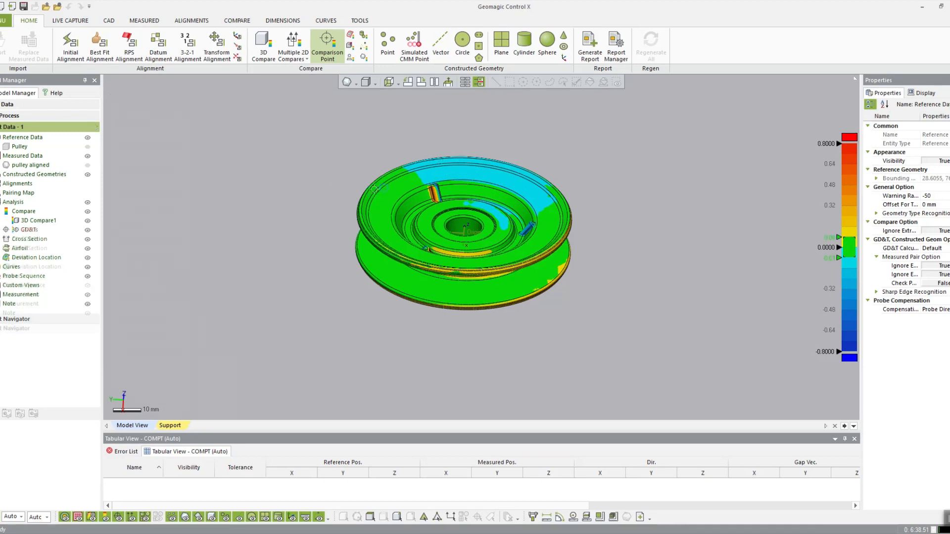
{"action": "key", "text": "Escape"}
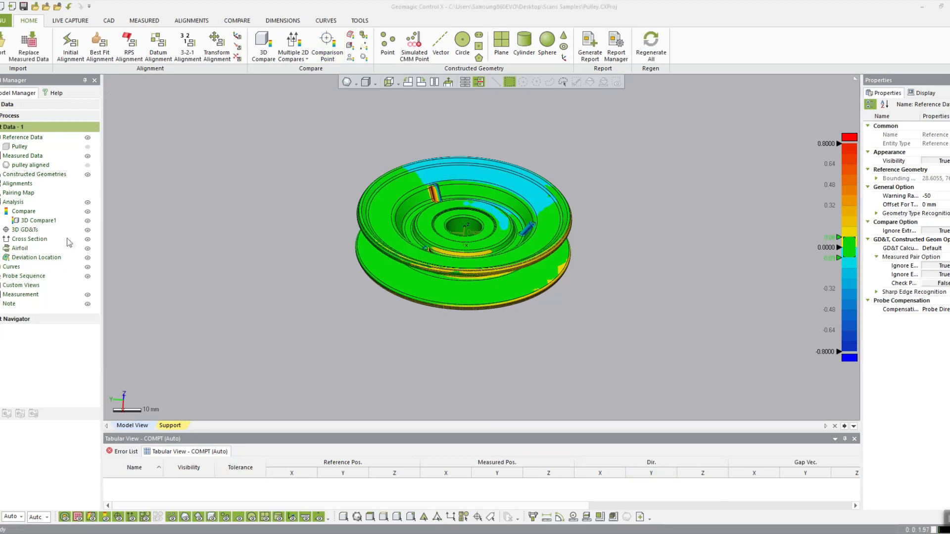
{"action": "scroll", "coordinate": [203, 222], "scroll_direction": "up", "scroll_amount": 5}
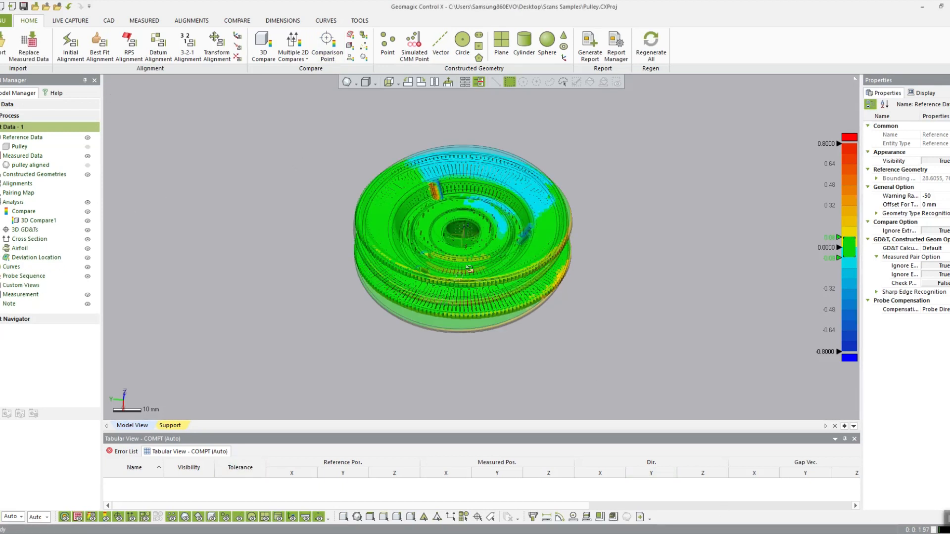
{"action": "left_click", "coordinate": [327, 45]}
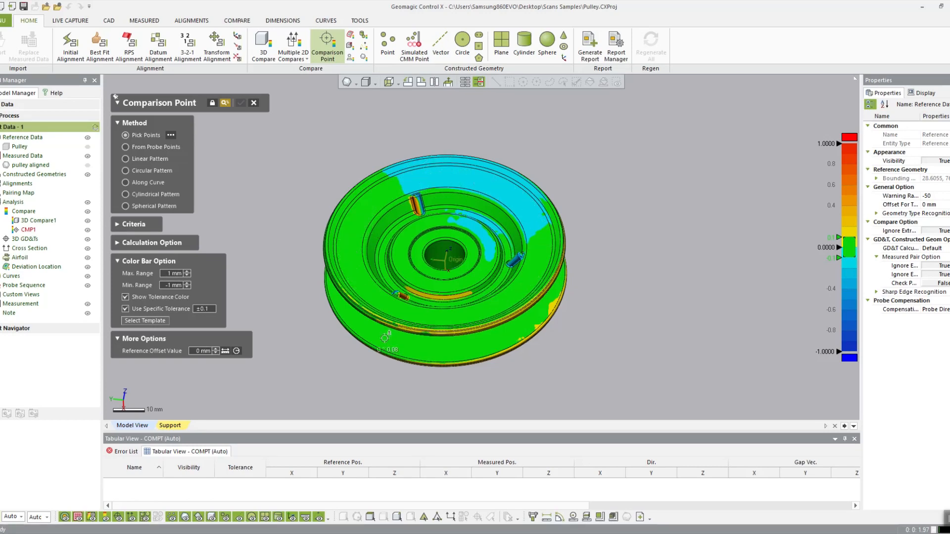
{"action": "right_click_drag", "start_coordinate": [385, 338], "coordinate": [374, 271]}
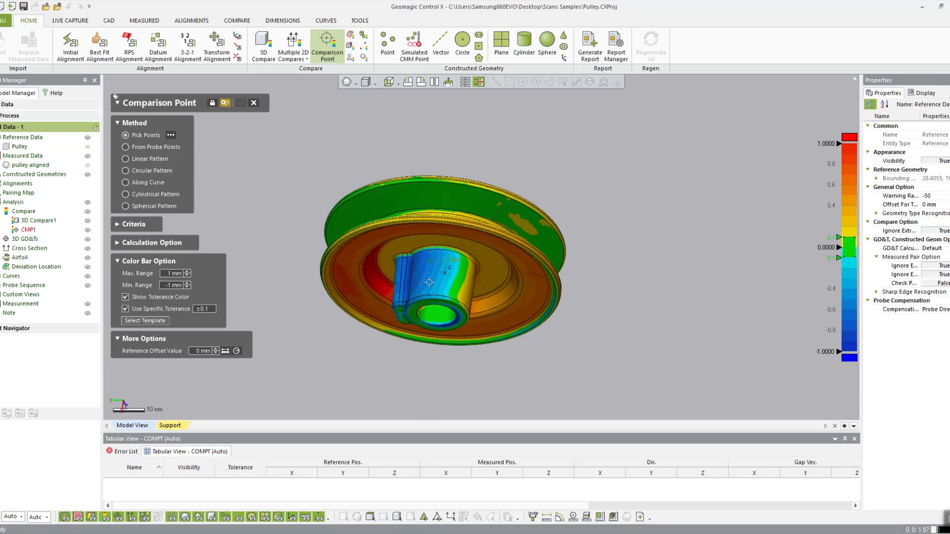
{"action": "left_click", "coordinate": [254, 103]}
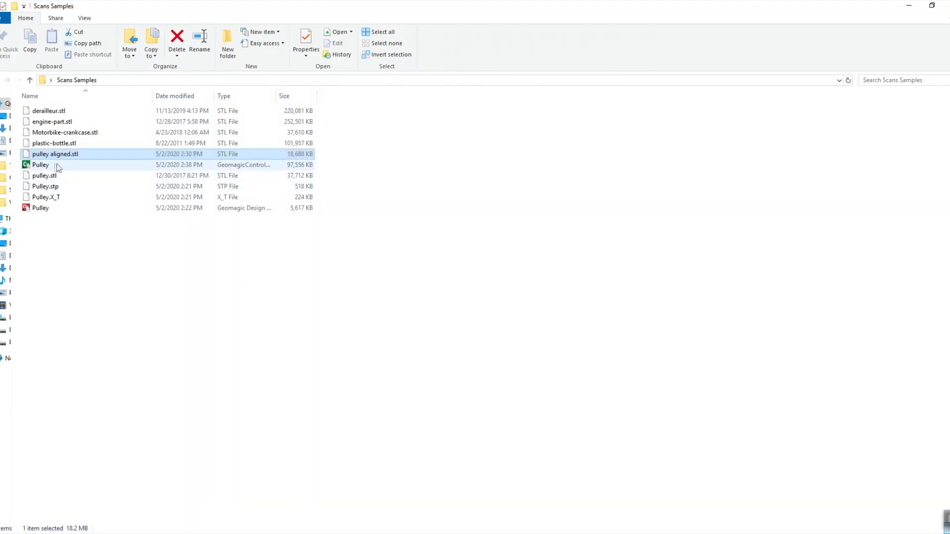
- Reload the saved Pulley Control X project from the Scans Samples folder and try the Comparison Point command on it
{"action": "left_click_drag", "start_coordinate": [50, 163], "coordinate": [175, 308]}
{"action": "left_click", "coordinate": [42, 166]}
{"action": "left_click_drag", "start_coordinate": [42, 166], "coordinate": [324, 261]}
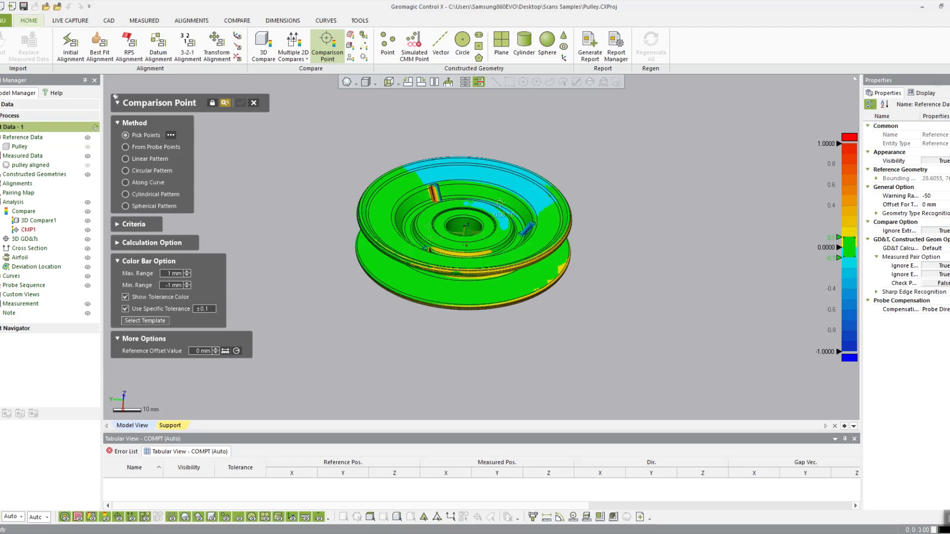
{"action": "right_click", "coordinate": [415, 192]}
{"action": "key", "text": "Escape"}
{"action": "left_click", "coordinate": [253, 103]}
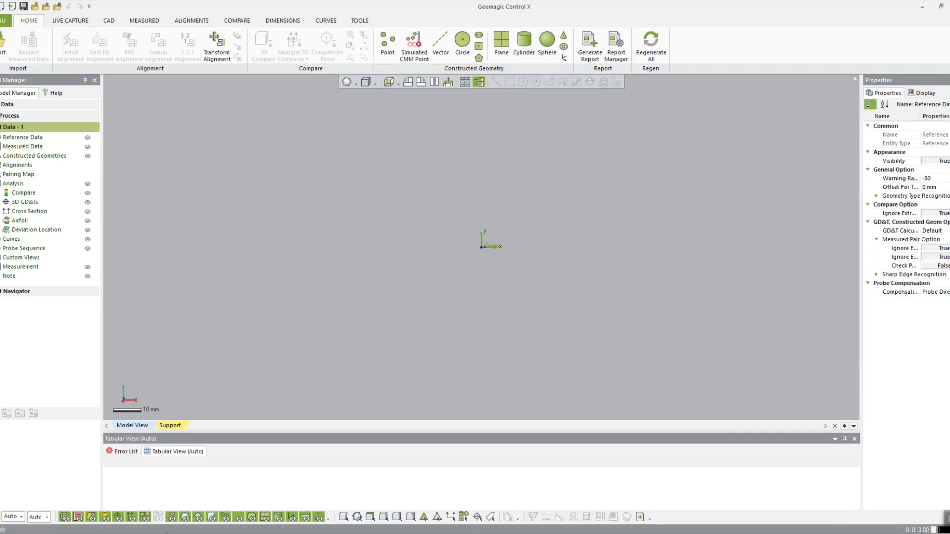
- Import the Pulley Geomagic Design X model as reference data and pulley aligned.stl as measured data from the Scans Samples folder
{"action": "key", "text": "alt+Tab"}
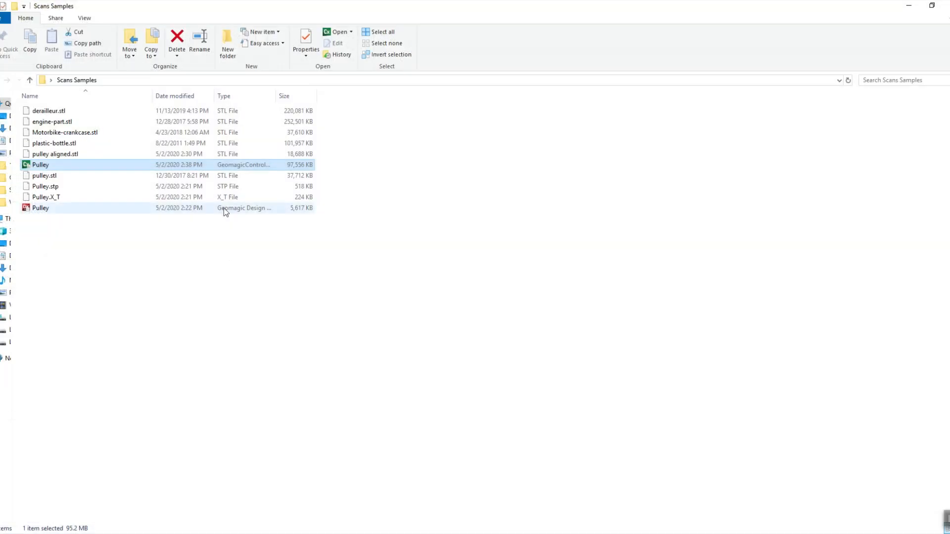
{"action": "left_click_drag", "start_coordinate": [46, 208], "coordinate": [333, 249]}
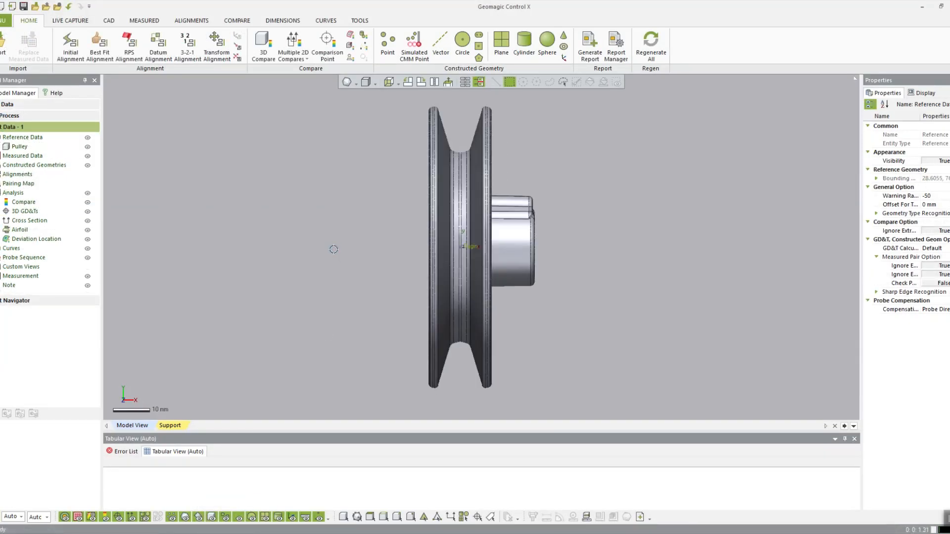
{"action": "key", "text": "alt+Tab"}
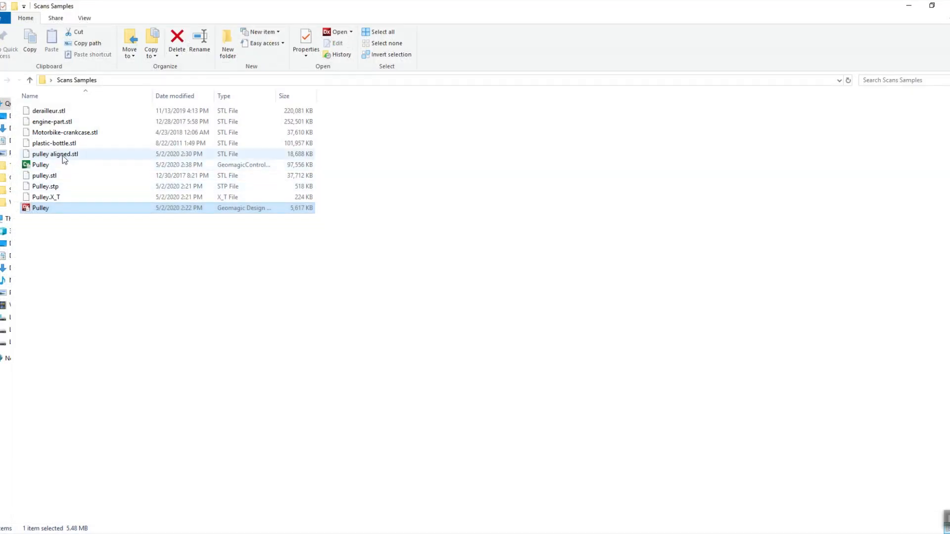
{"action": "left_click_drag", "start_coordinate": [62, 156], "coordinate": [476, 250]}
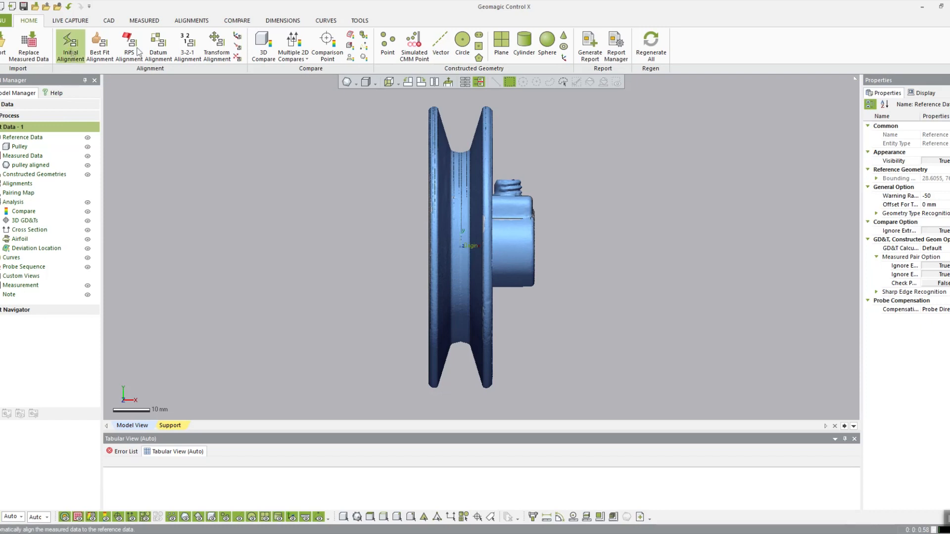
- Create a 3D Compare as a color map with a 0.8 to -0.8 mm range and ±0.08 tolerance
{"action": "left_click", "coordinate": [262, 44]}
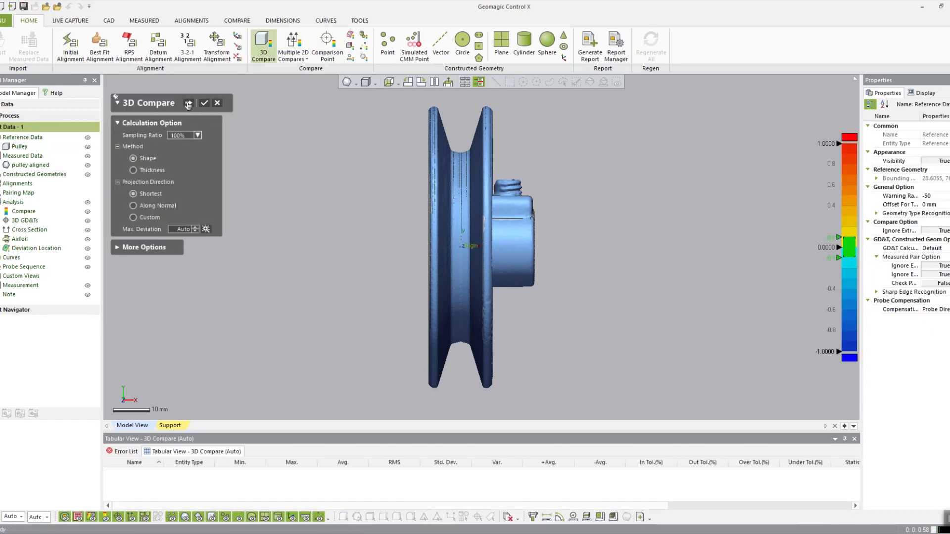
{"action": "left_click", "coordinate": [188, 104]}
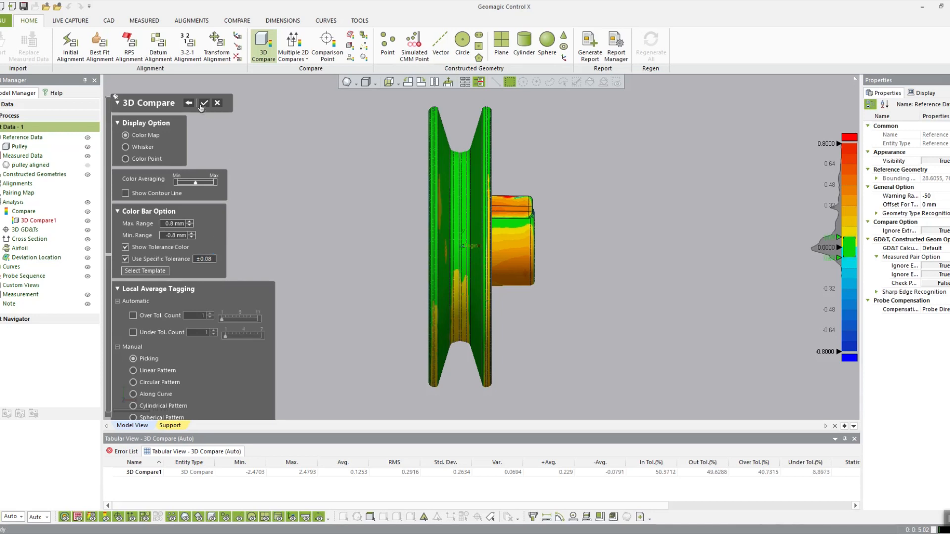
{"action": "left_click", "coordinate": [204, 103]}
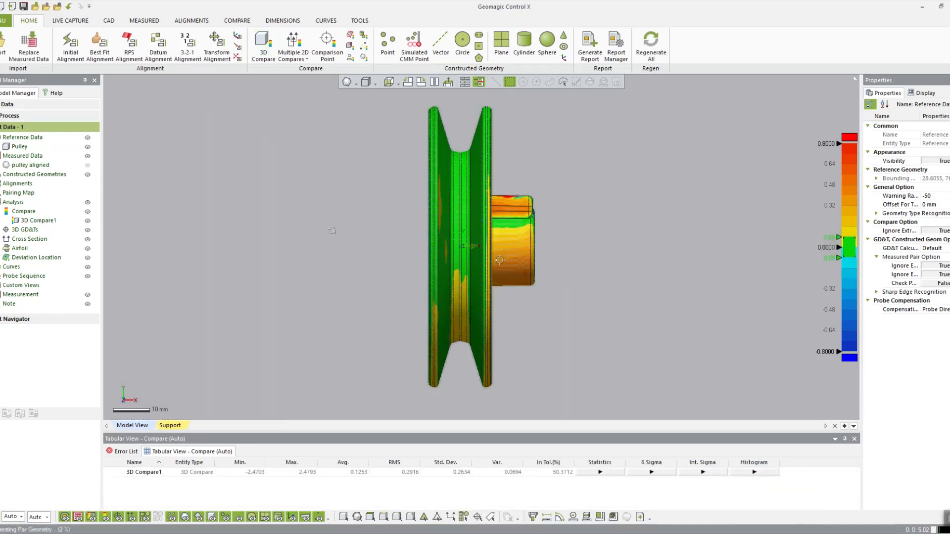
- Update the stored viewpoint of 3D Compare1 with an angled view showing the pulley's hub side
{"action": "right_click_drag", "start_coordinate": [534, 208], "coordinate": [571, 187]}
{"action": "scroll", "coordinate": [549, 227], "scroll_direction": "down", "scroll_amount": 2}
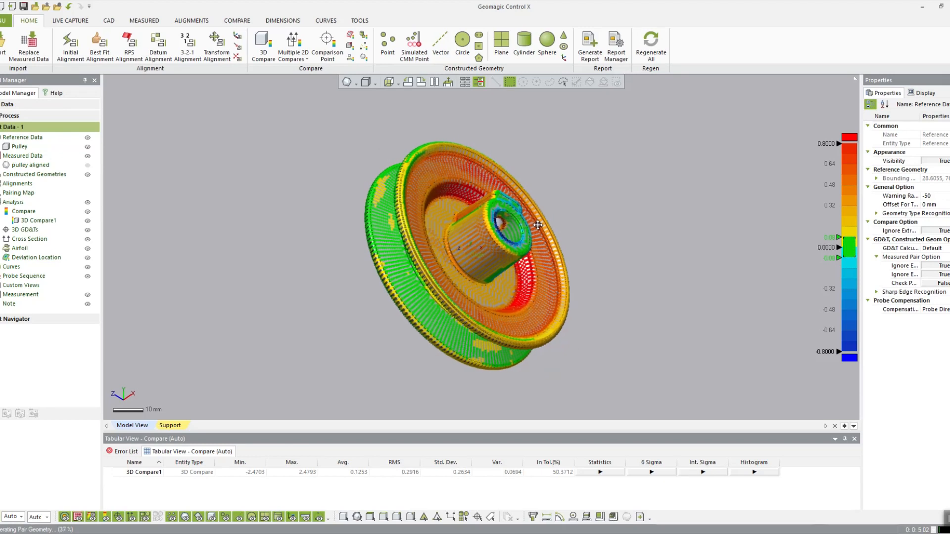
{"action": "scroll", "coordinate": [542, 220], "scroll_direction": "down", "scroll_amount": 1}
{"action": "left_click", "coordinate": [40, 221]}
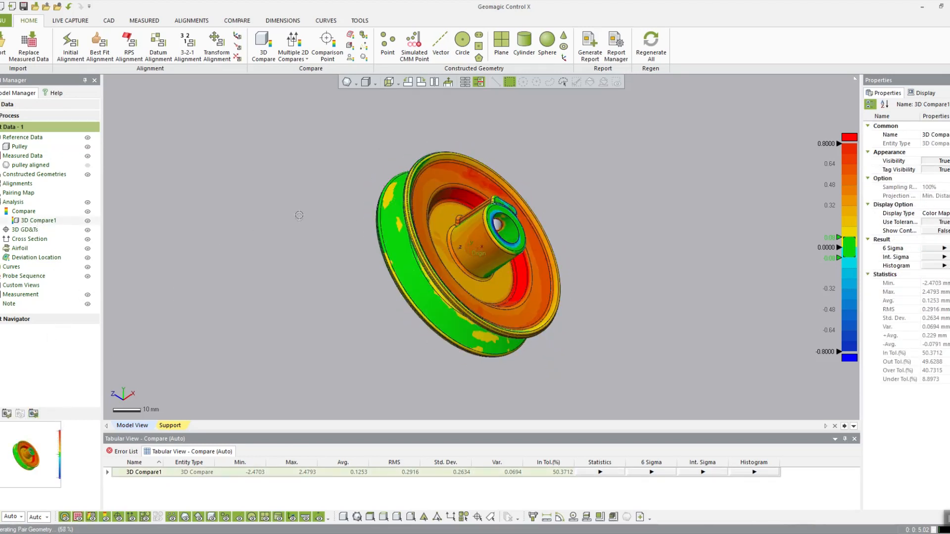
{"action": "scroll", "coordinate": [297, 223], "scroll_direction": "up", "scroll_amount": 4}
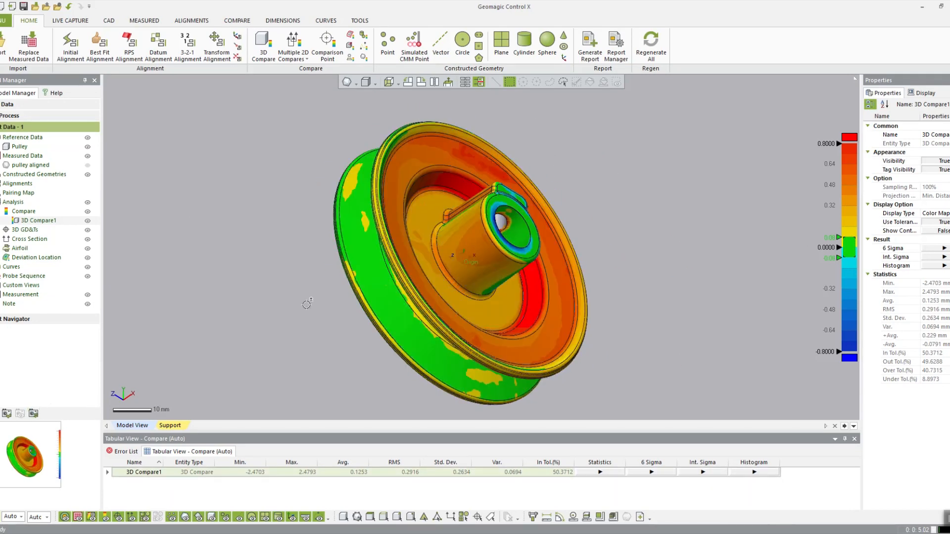
{"action": "right_click_drag", "start_coordinate": [292, 298], "coordinate": [291, 296], "text": "ctrl"}
{"action": "left_click", "coordinate": [33, 414]}
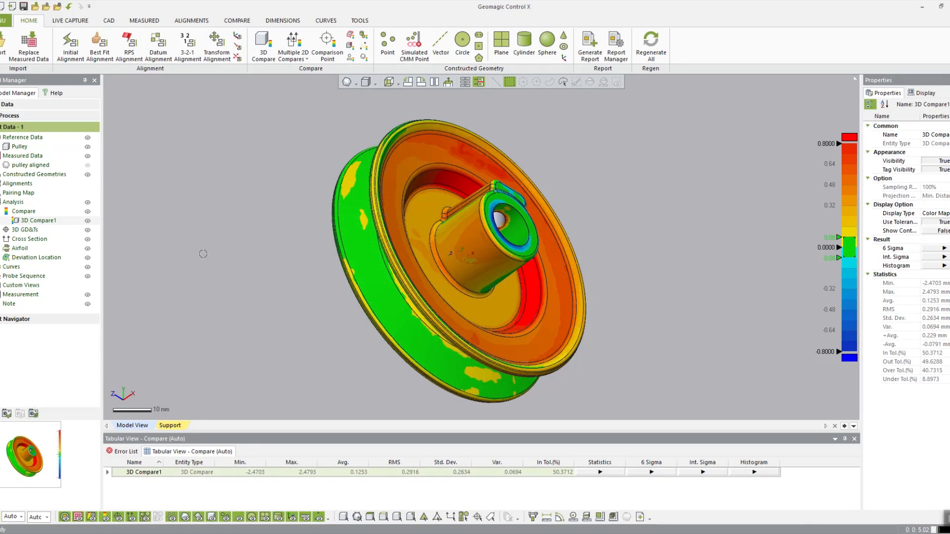
- Pick a first comparison point on the upper part of the pulley's hub-side flange face and set the annotation alignment to Automatic
{"action": "left_click", "coordinate": [327, 44]}
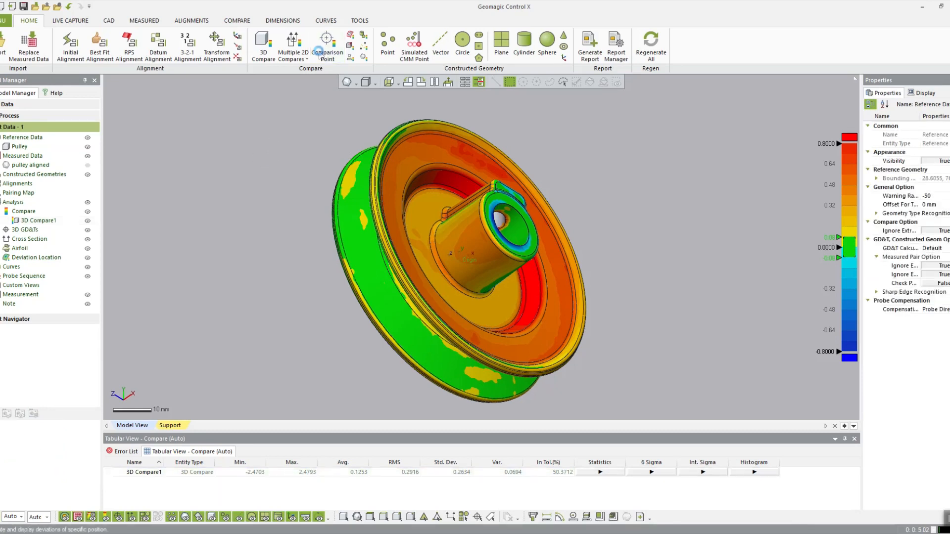
{"action": "left_click", "coordinate": [474, 159]}
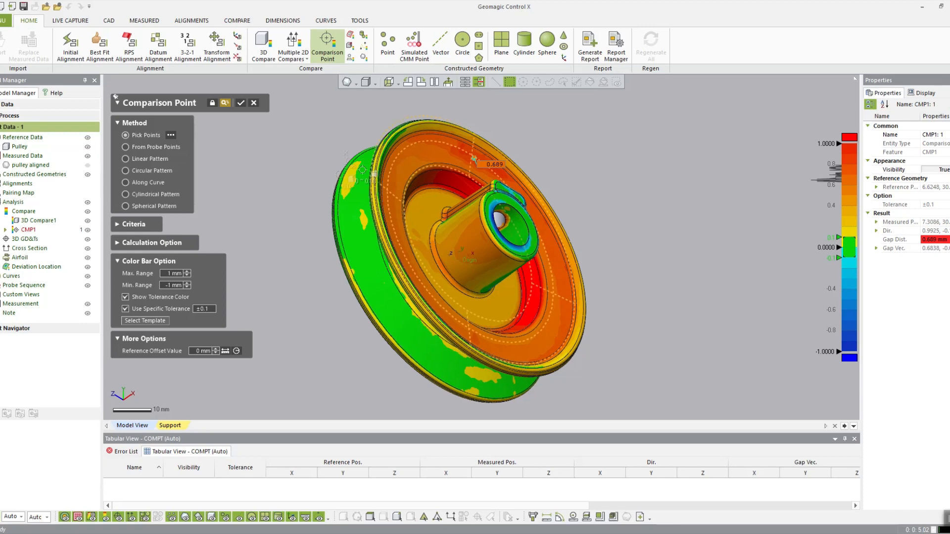
{"action": "left_click", "coordinate": [79, 22]}
{"action": "left_click", "coordinate": [109, 22]}
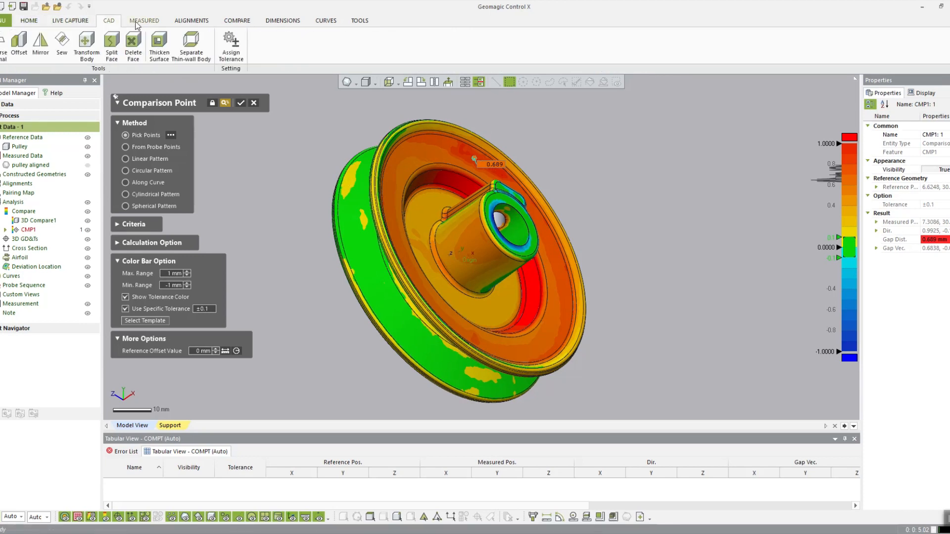
{"action": "left_click", "coordinate": [146, 22]}
{"action": "left_click", "coordinate": [195, 22]}
{"action": "left_click", "coordinate": [237, 20]}
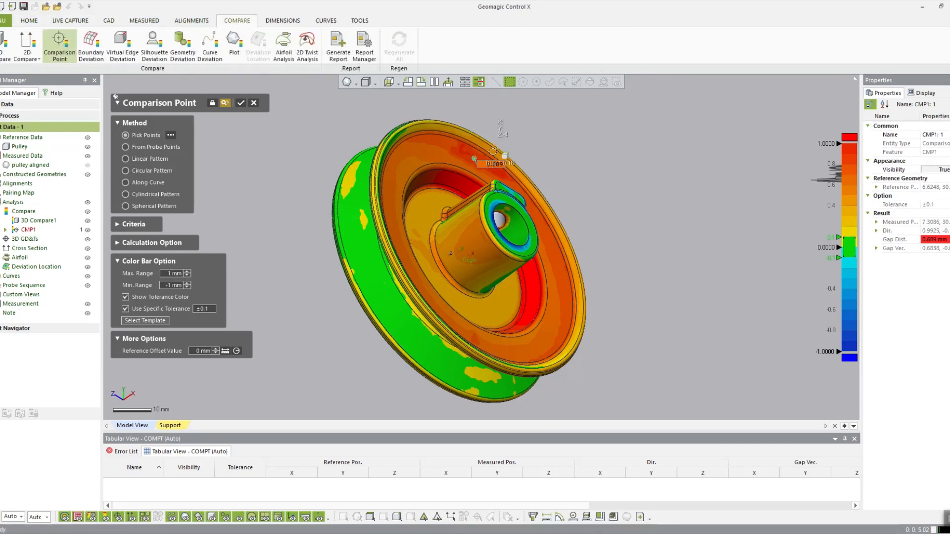
{"action": "scroll", "coordinate": [348, 49], "scroll_direction": "down", "scroll_amount": 3}
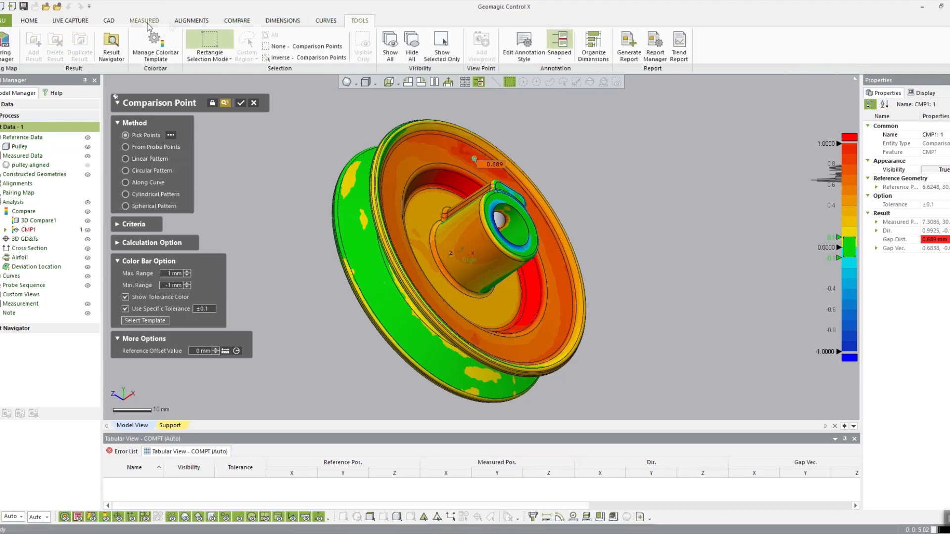
{"action": "left_click", "coordinate": [559, 59]}
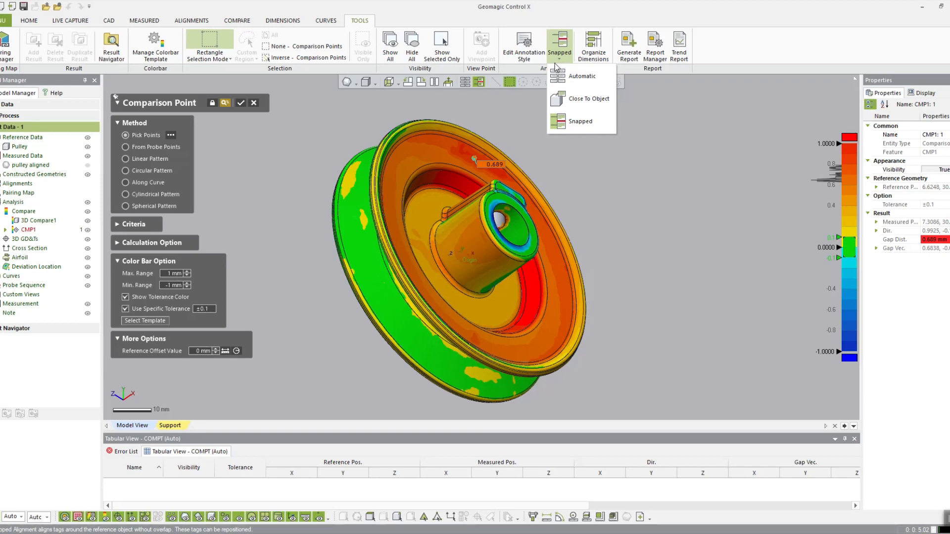
{"action": "left_click", "coordinate": [586, 104]}
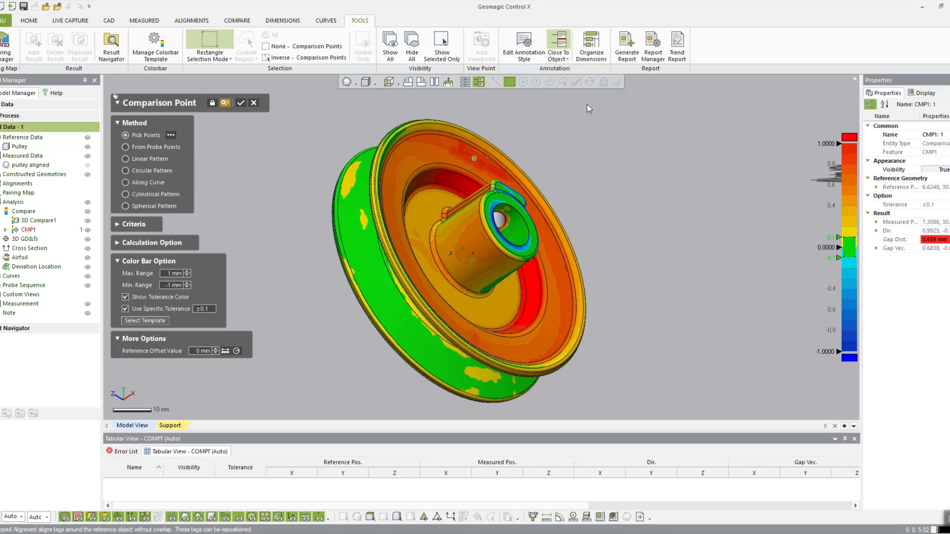
{"action": "left_click", "coordinate": [566, 59]}
{"action": "left_click", "coordinate": [575, 76]}
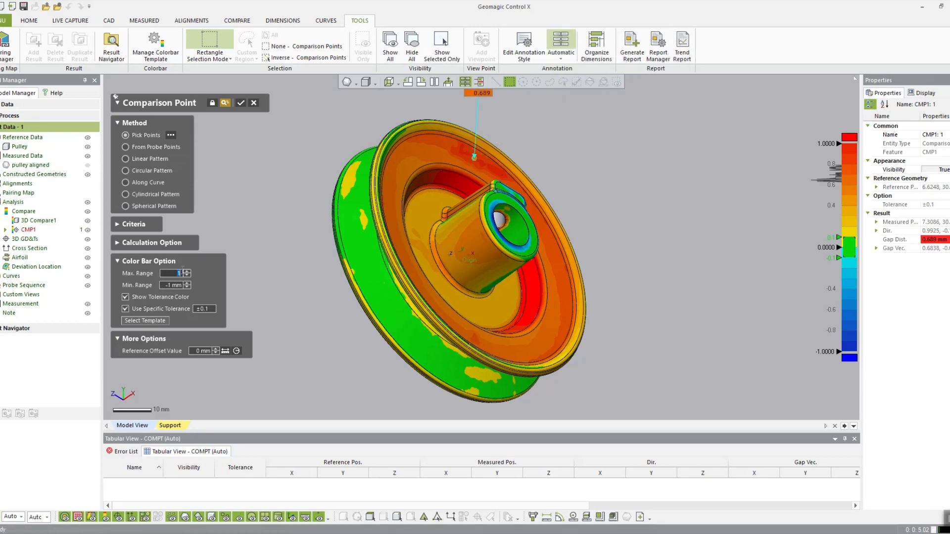
- Set the comparison point color bar range to 0.8 to -0.8 mm with a specific tolerance of ±0.08
{"action": "key", "text": "Return"}
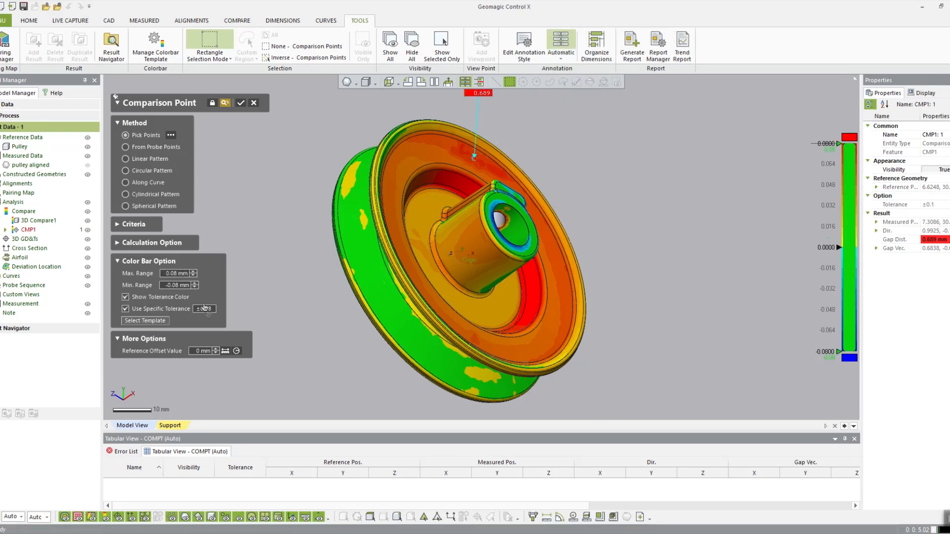
{"action": "left_click", "coordinate": [181, 274]}
{"action": "key", "text": "Return"}
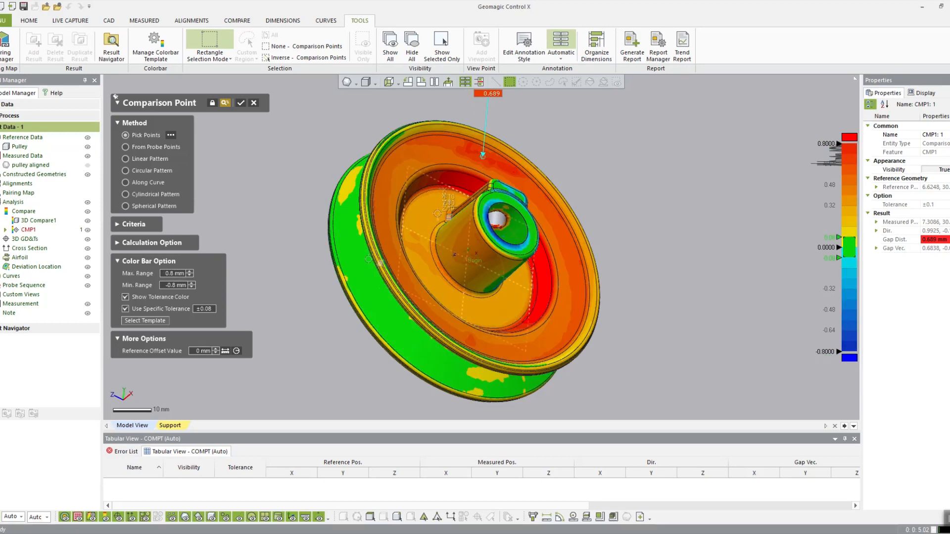
- Pick further comparison points spaced all around the pulley's hub-side flange face
{"action": "right_click_drag", "start_coordinate": [457, 171], "coordinate": [441, 188]}
{"action": "scroll", "coordinate": [442, 189], "scroll_direction": "down", "scroll_amount": 2}
{"action": "left_click", "coordinate": [424, 180]}
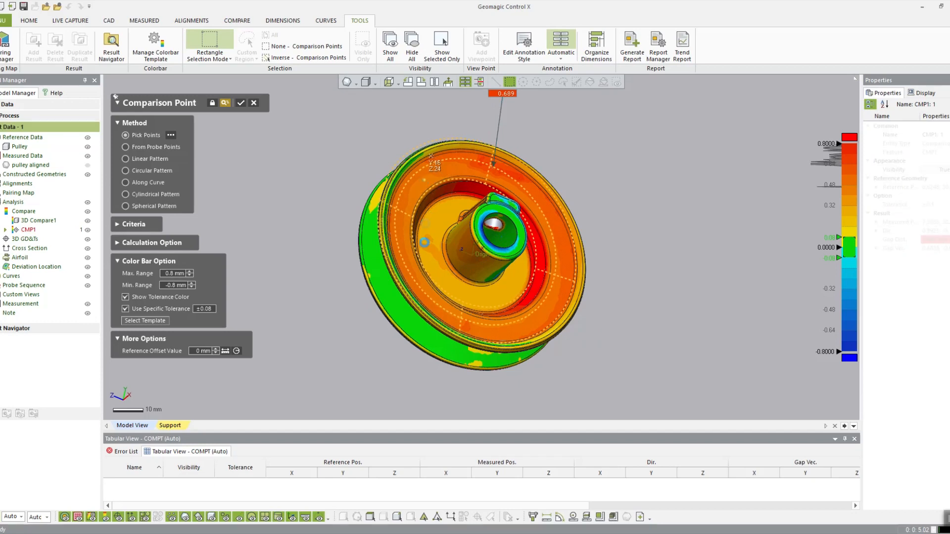
{"action": "left_click", "coordinate": [404, 214]}
{"action": "left_click", "coordinate": [420, 292]}
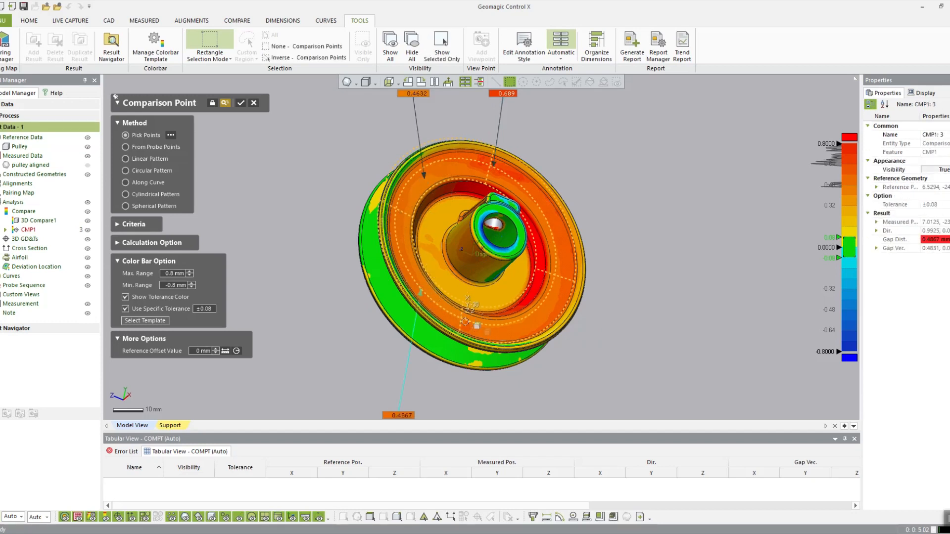
{"action": "left_click", "coordinate": [478, 330]}
{"action": "left_click", "coordinate": [559, 309]}
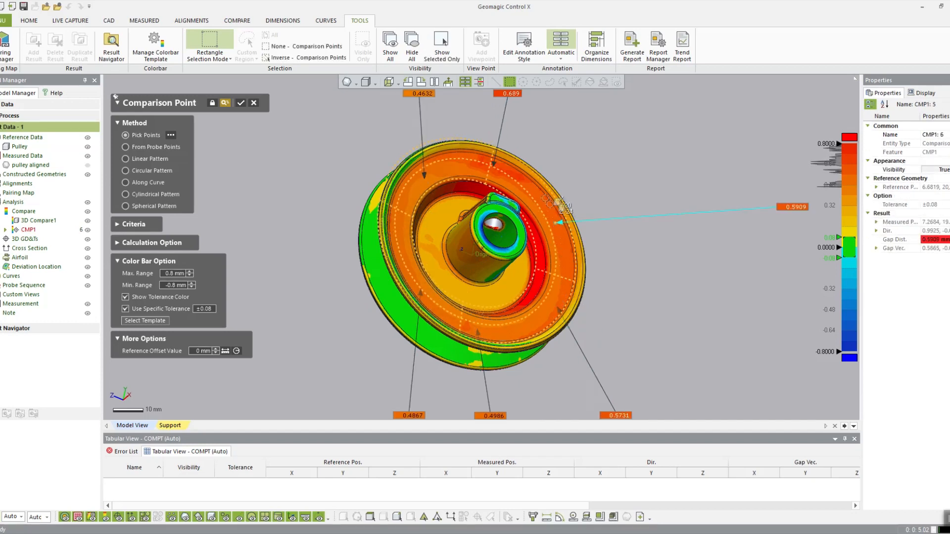
{"action": "left_click", "coordinate": [559, 223]}
{"action": "left_click", "coordinate": [577, 285]}
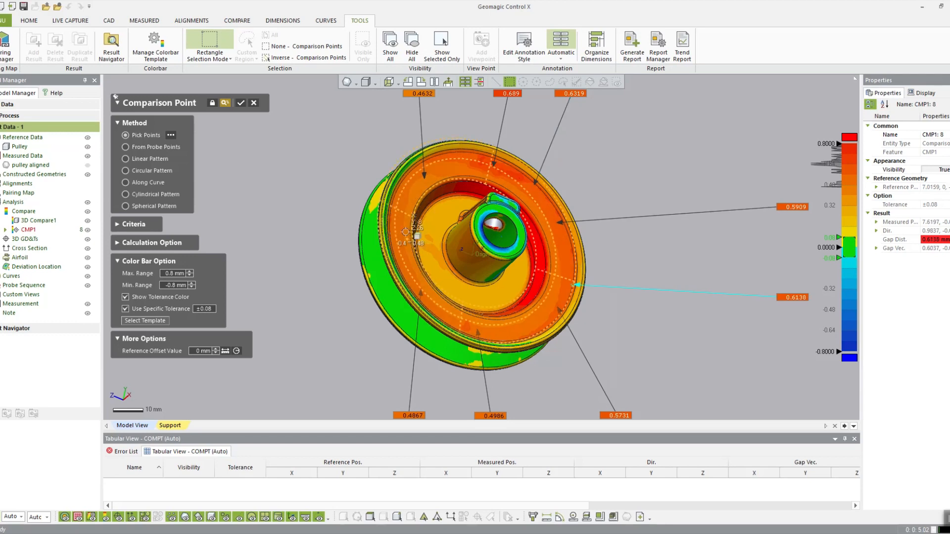
{"action": "left_click", "coordinate": [394, 218]}
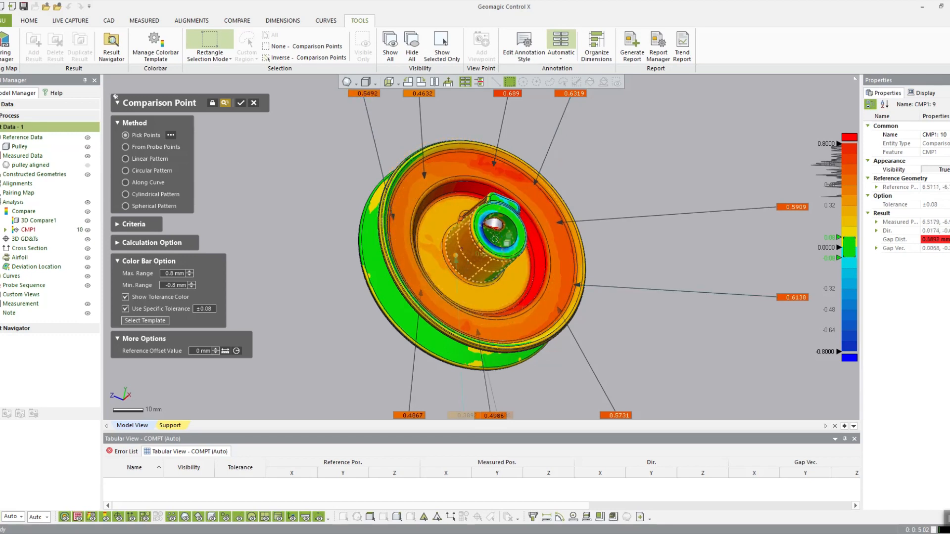
- Add comparison points on the hub's cylinder and end face, the recessed web and the flange's inner edge, and accept the set
{"action": "left_click", "coordinate": [456, 256]}
{"action": "left_click", "coordinate": [511, 201]}
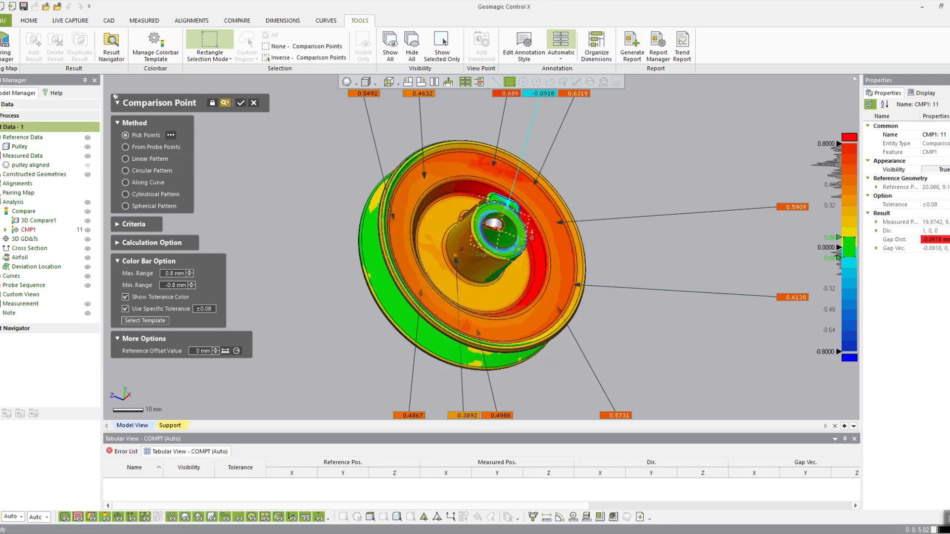
{"action": "left_click", "coordinate": [524, 248]}
{"action": "left_click", "coordinate": [507, 238]}
{"action": "right_click_drag", "start_coordinate": [446, 232], "coordinate": [442, 247]}
{"action": "left_click", "coordinate": [435, 261]}
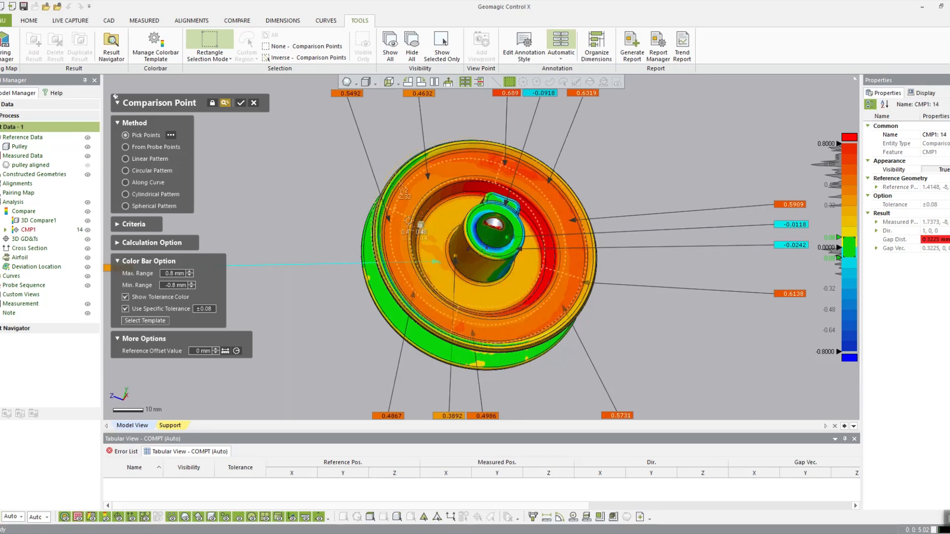
{"action": "left_click", "coordinate": [405, 248]}
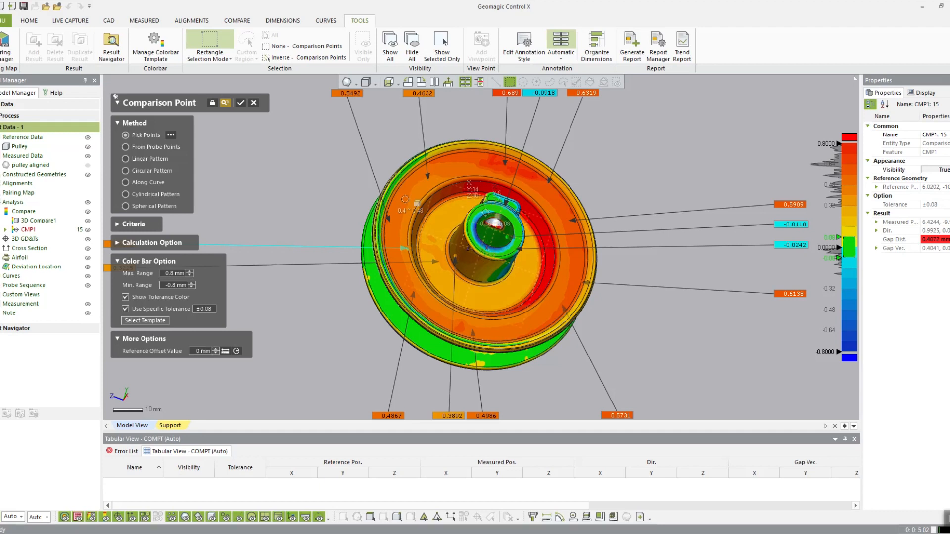
{"action": "left_click", "coordinate": [241, 103]}
- Update the stored viewpoint of the CMP1 comparison points with the pulley angled to show the tagged deviations
{"action": "right_click_drag", "start_coordinate": [464, 250], "coordinate": [436, 250]}
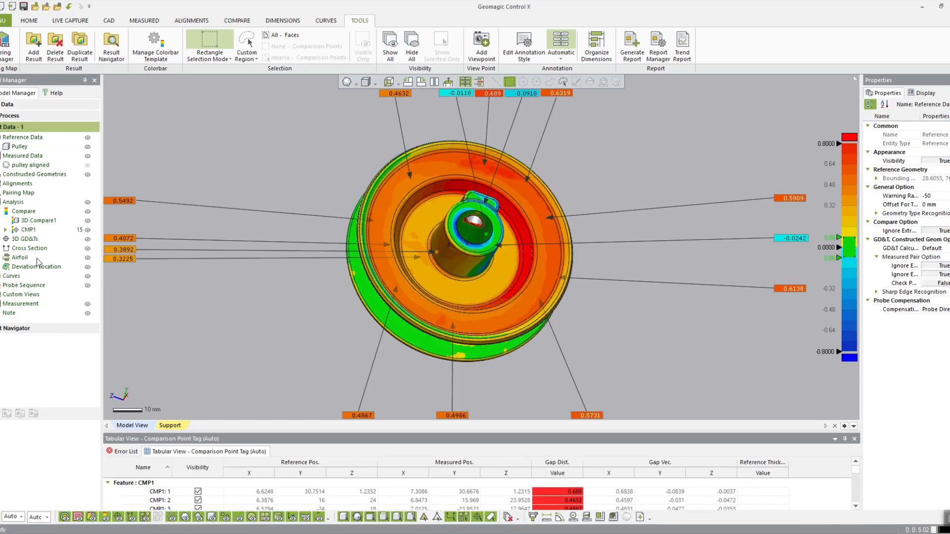
{"action": "left_click", "coordinate": [28, 230]}
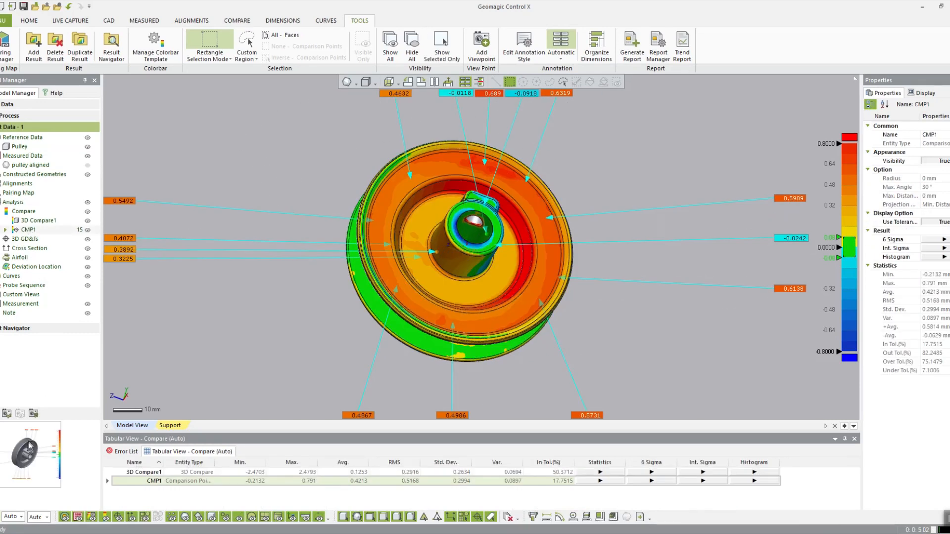
{"action": "left_click", "coordinate": [34, 414]}
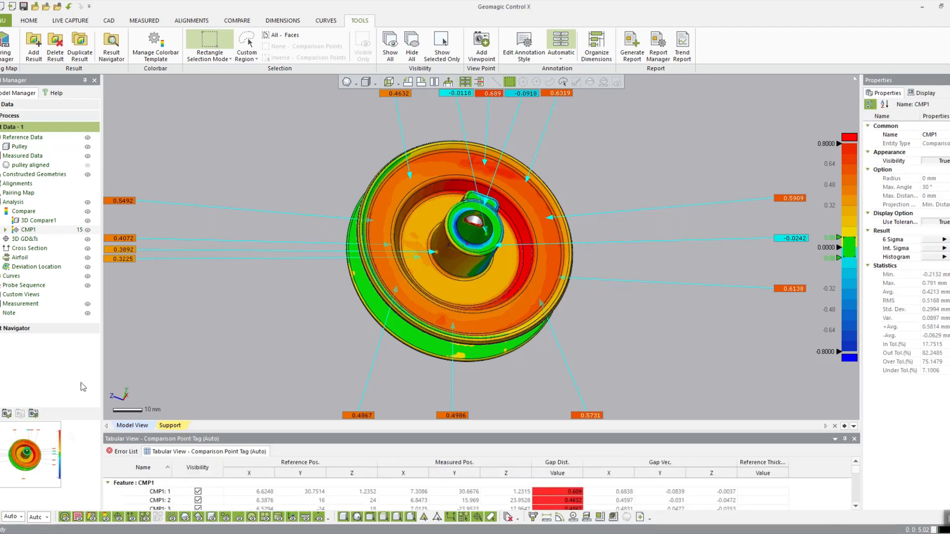
{"action": "left_click", "coordinate": [294, 136]}
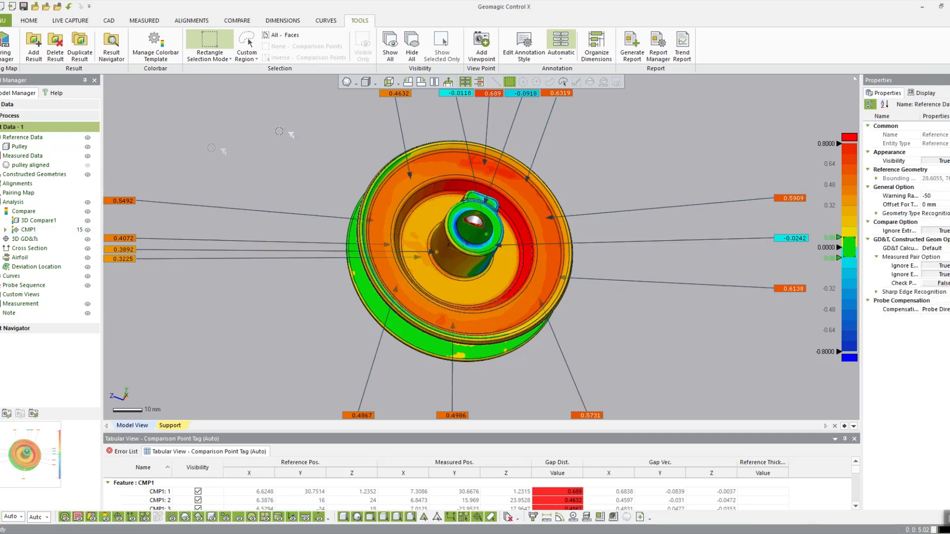
- Hide the CMP1 comparison points in the model view
{"action": "left_click", "coordinate": [88, 230]}
{"action": "mouse_move", "coordinate": [317, 218]}
{"action": "right_mouse_down"}
{"action": "mouse_move", "coordinate": [500, 195]}
{"action": "mouse_move", "coordinate": [620, 280]}
{"action": "mouse_move", "coordinate": [449, 192]}
{"action": "right_mouse_up"}
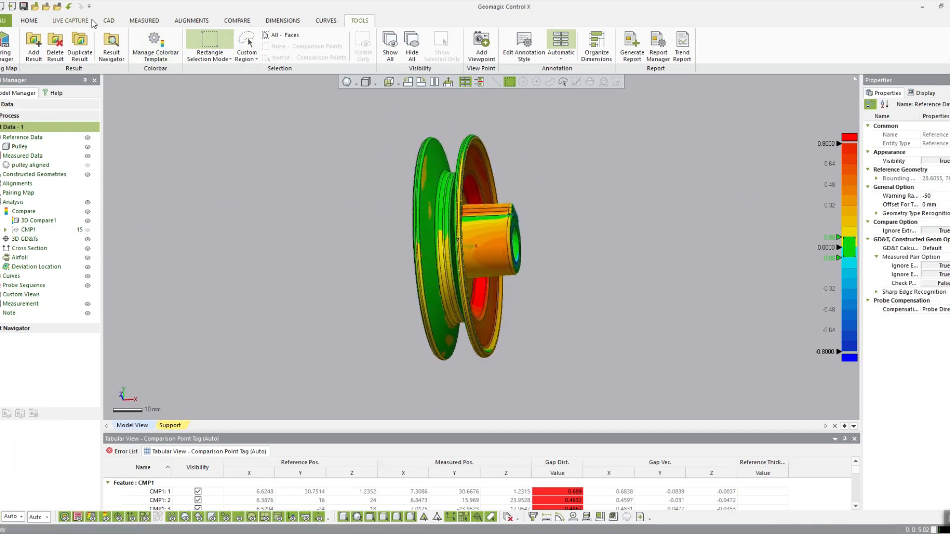
{"action": "left_click", "coordinate": [134, 24]}
{"action": "left_click", "coordinate": [190, 22]}
{"action": "left_click", "coordinate": [78, 22]}
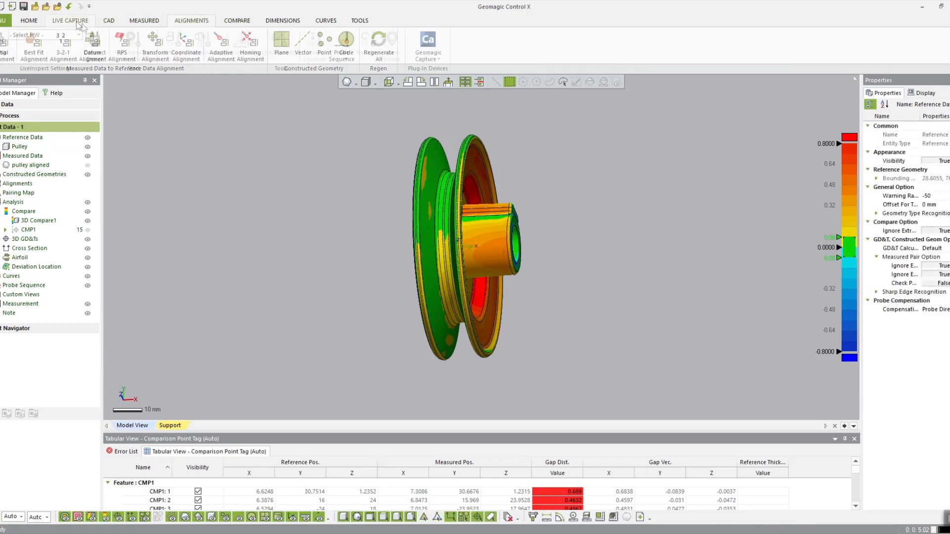
- Start a second Comparison Point set using Pick Points, with a ±0.8 mm color bar range and ±0.08 specific tolerance
{"action": "left_click", "coordinate": [34, 22]}
{"action": "left_click", "coordinate": [327, 44]}
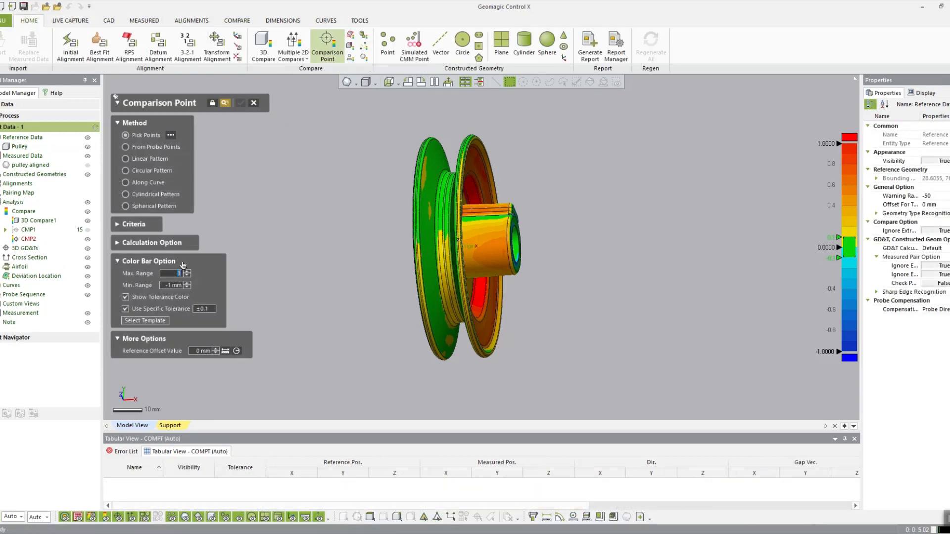
{"action": "type", "text": "0.8"}
{"action": "key", "text": "Return"}
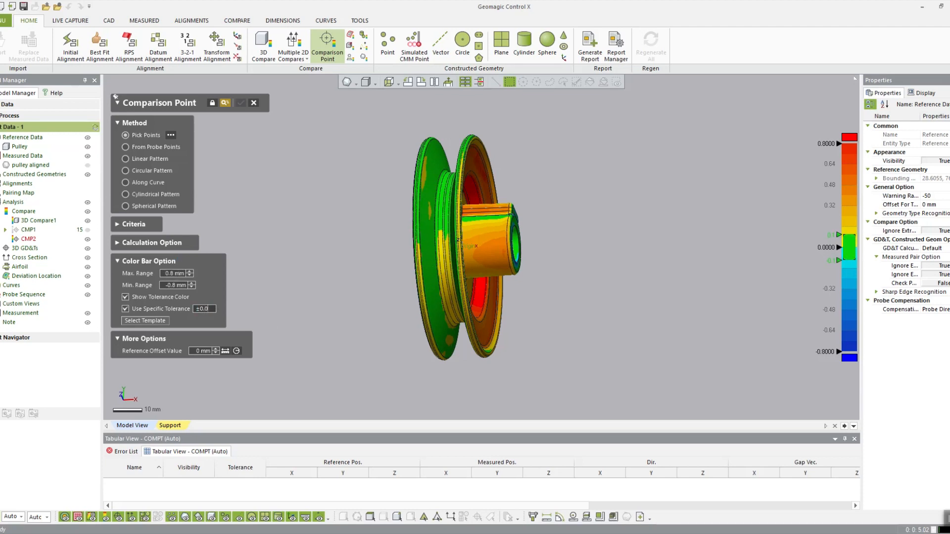
- Pick four comparison points on the groove-side face of the flange away from the hub and one in the pulley groove
{"action": "left_click", "coordinate": [437, 158]}
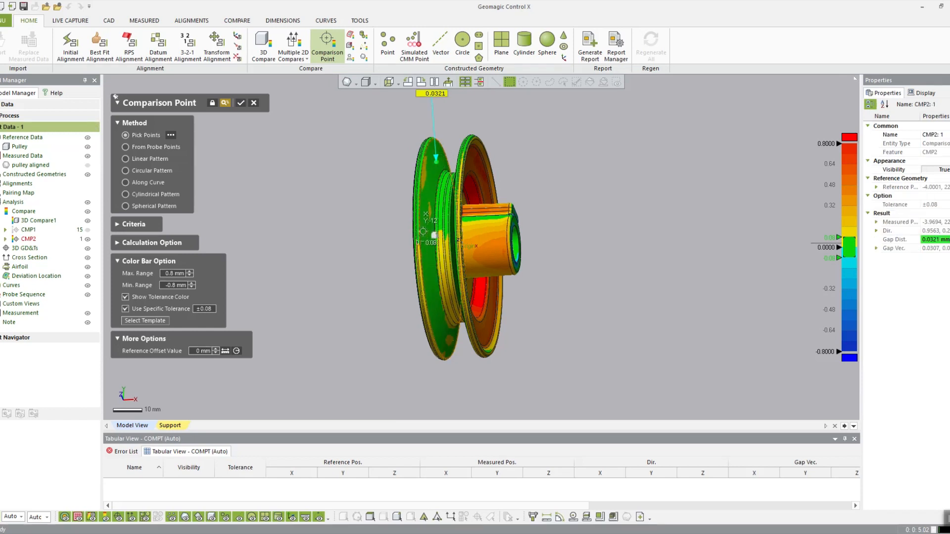
{"action": "left_click", "coordinate": [429, 210]}
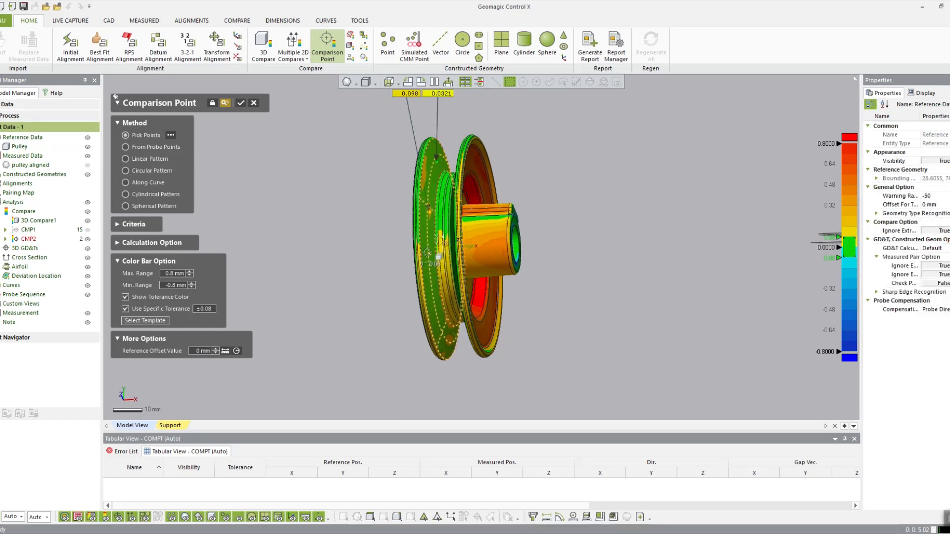
{"action": "left_click", "coordinate": [431, 271]}
{"action": "left_click", "coordinate": [426, 239]}
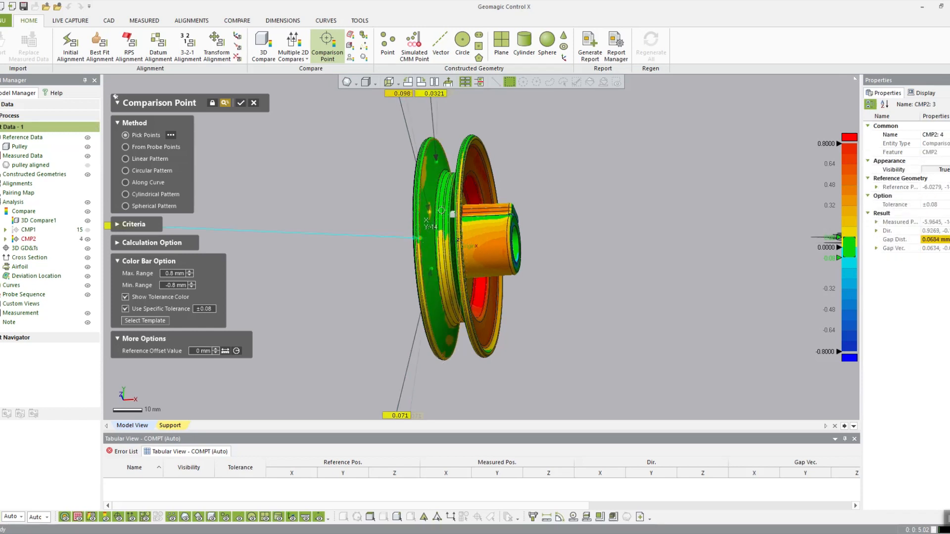
{"action": "left_click", "coordinate": [446, 190]}
- Add comparison points on the groove floor, the hub-side flange, the hub cylinder and the far flange, and accept the set
{"action": "right_click_drag", "start_coordinate": [463, 241], "coordinate": [463, 278]}
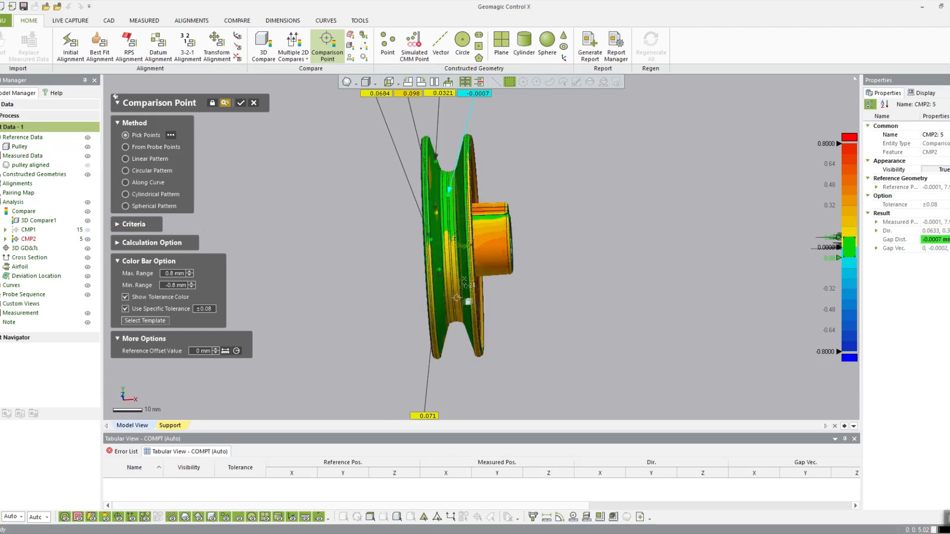
{"action": "left_click", "coordinate": [454, 300]}
{"action": "left_click", "coordinate": [470, 326]}
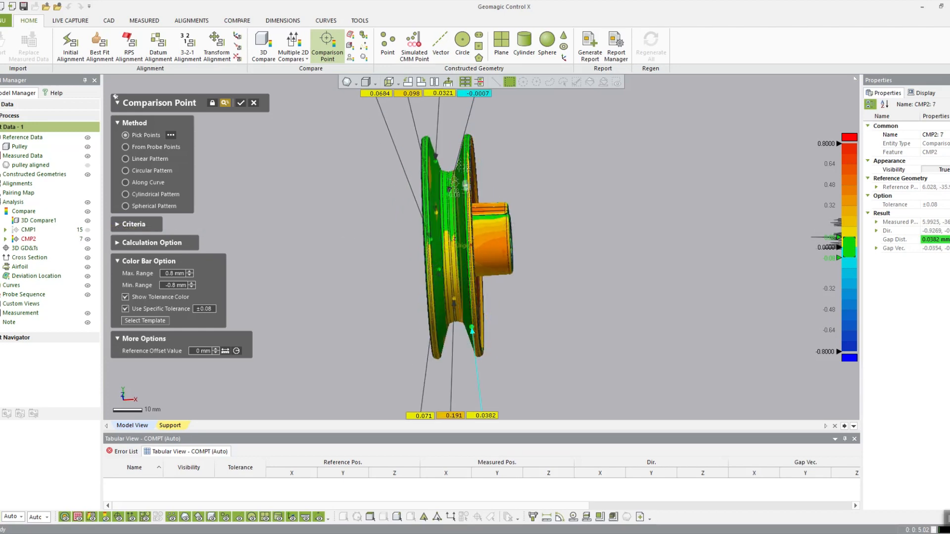
{"action": "left_click", "coordinate": [464, 190]}
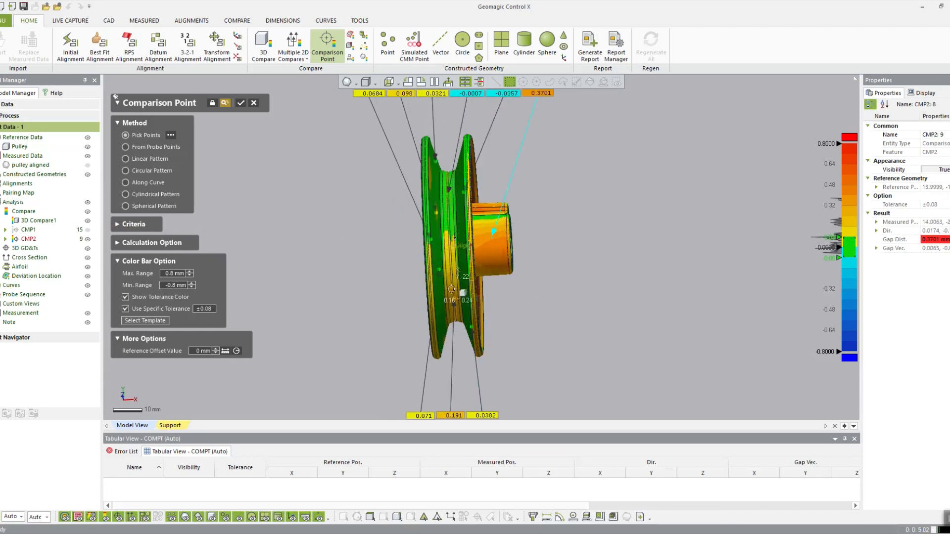
{"action": "left_click", "coordinate": [493, 232]}
{"action": "left_click", "coordinate": [428, 293]}
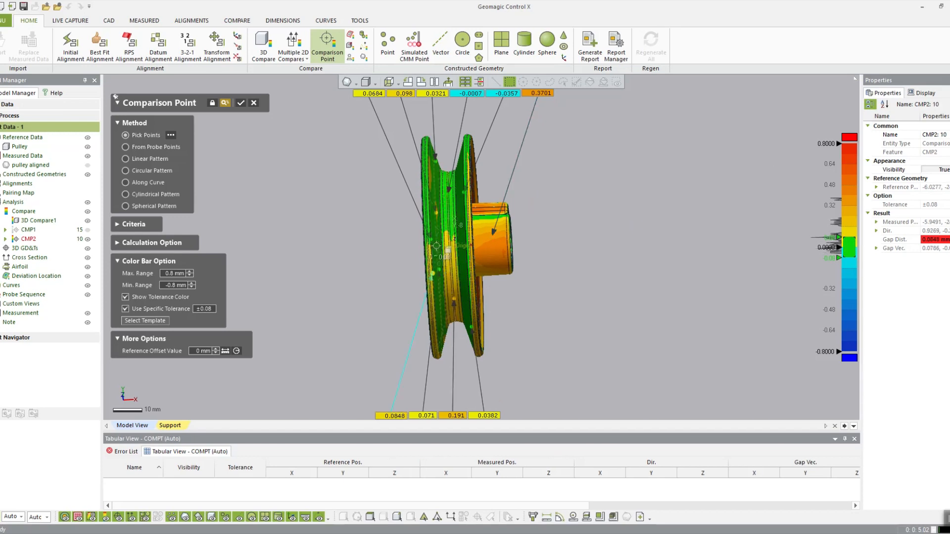
{"action": "left_click", "coordinate": [426, 140]}
{"action": "key", "text": "Return"}
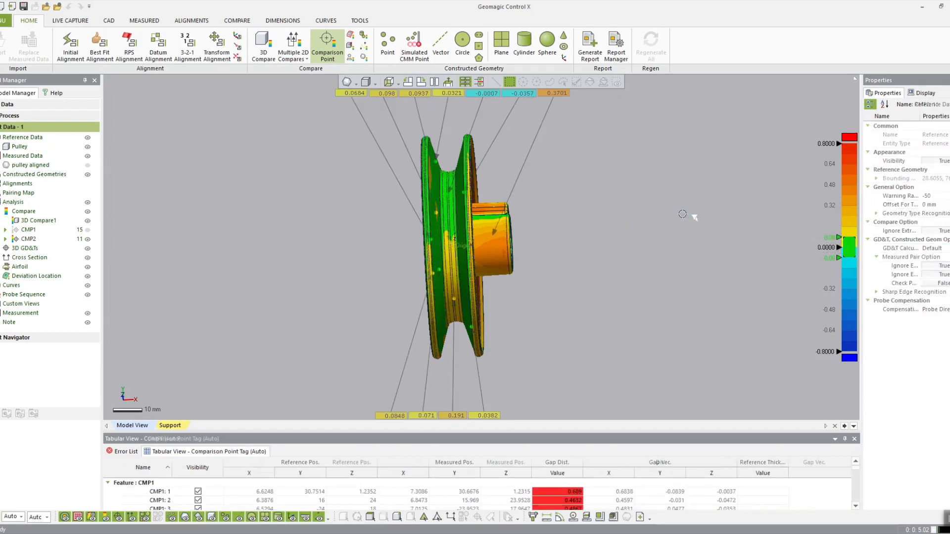
- Update the stored viewpoint of CMP2 with the pulley tilted to show its tagged deviations, and hide the CMP2 points
{"action": "scroll", "coordinate": [681, 212], "scroll_direction": "down", "scroll_amount": 3}
{"action": "right_click_drag", "start_coordinate": [539, 226], "coordinate": [605, 201]}
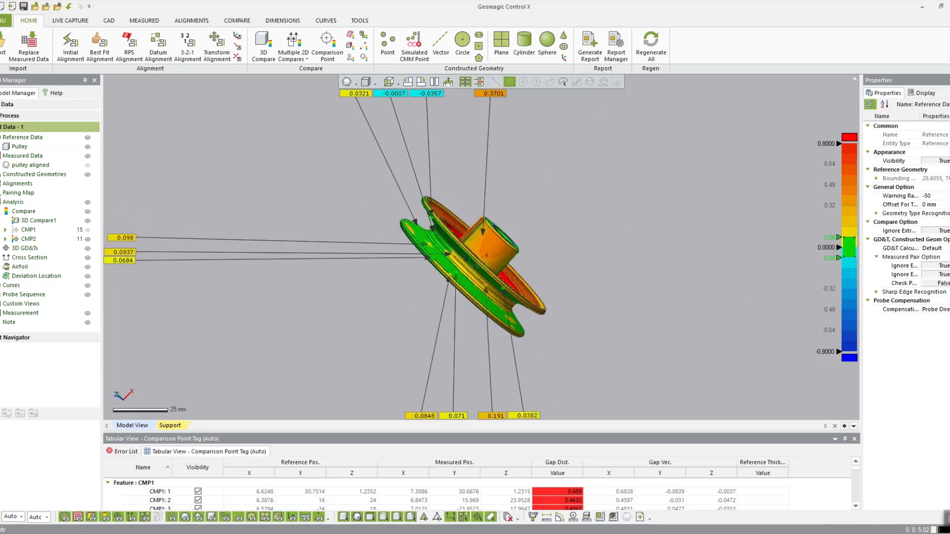
{"action": "left_click", "coordinate": [28, 239]}
{"action": "left_click", "coordinate": [34, 413]}
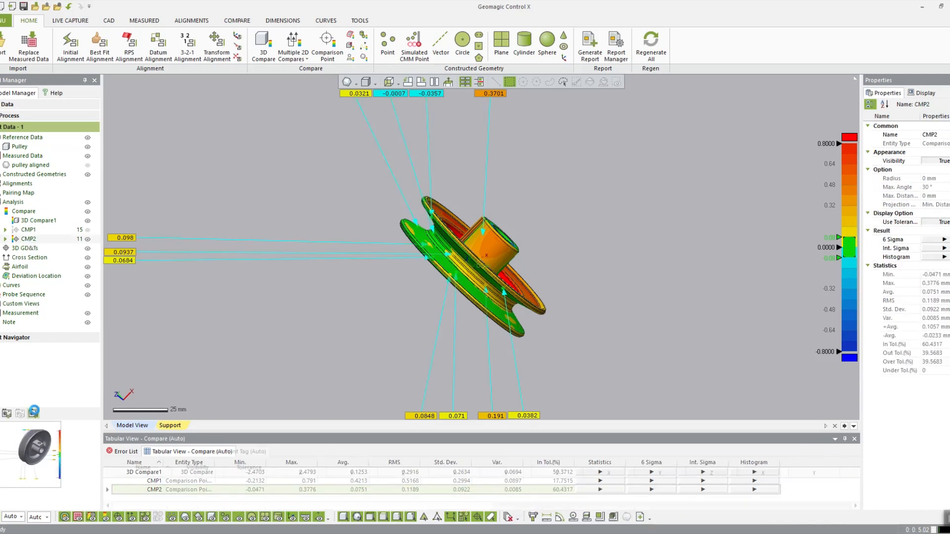
{"action": "left_click", "coordinate": [581, 199]}
{"action": "mouse_move", "coordinate": [580, 199]}
{"action": "right_mouse_down"}
{"action": "mouse_move", "coordinate": [545, 220]}
{"action": "mouse_move", "coordinate": [567, 194]}
{"action": "right_mouse_up"}
{"action": "scroll", "coordinate": [545, 220], "scroll_direction": "up", "scroll_amount": 5}
{"action": "scroll", "coordinate": [545, 219], "scroll_direction": "down", "scroll_amount": 3}
{"action": "scroll", "coordinate": [545, 218], "scroll_direction": "down", "scroll_amount": 1}
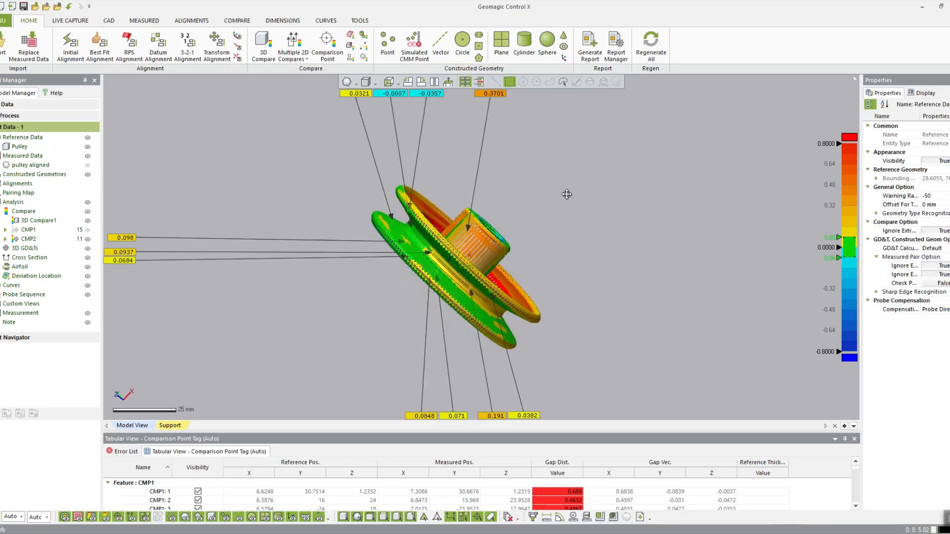
{"action": "left_click", "coordinate": [33, 240]}
{"action": "left_click", "coordinate": [34, 416]}
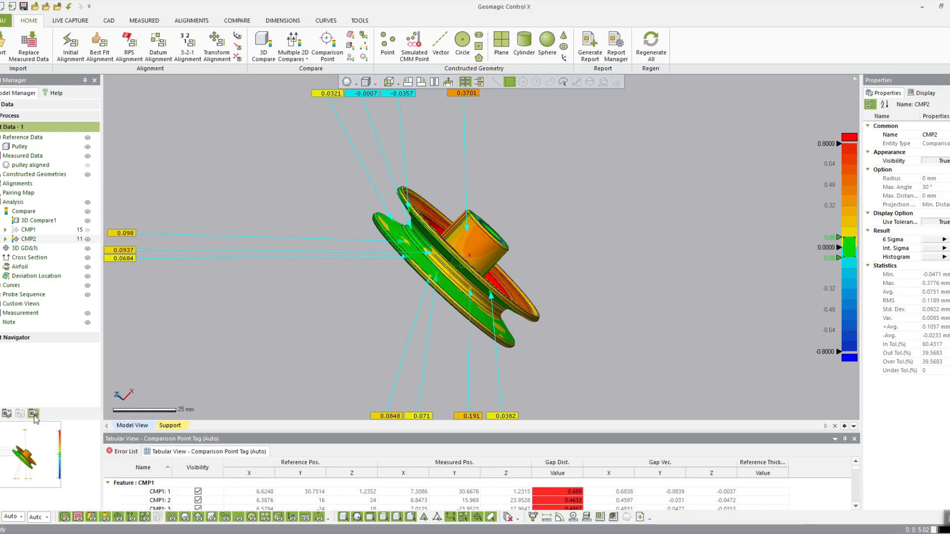
{"action": "left_click", "coordinate": [564, 204]}
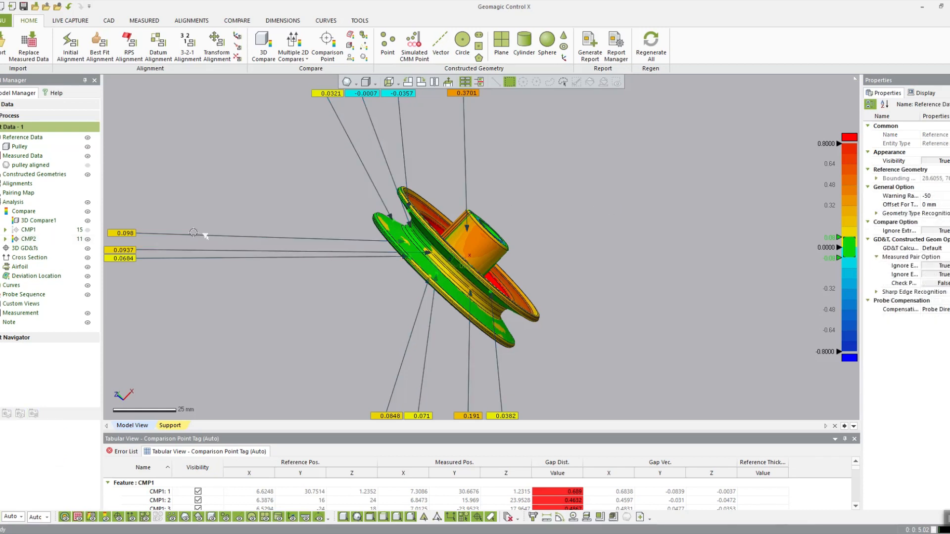
{"action": "left_click", "coordinate": [87, 239]}
- Start a third Comparison Point set for the pulley's opposite side with a ±0.8 mm color bar range and ±0.08 specific tolerance
{"action": "right_click_drag", "start_coordinate": [322, 186], "coordinate": [604, 198]}
{"action": "scroll", "coordinate": [500, 190], "scroll_direction": "up", "scroll_amount": 3}
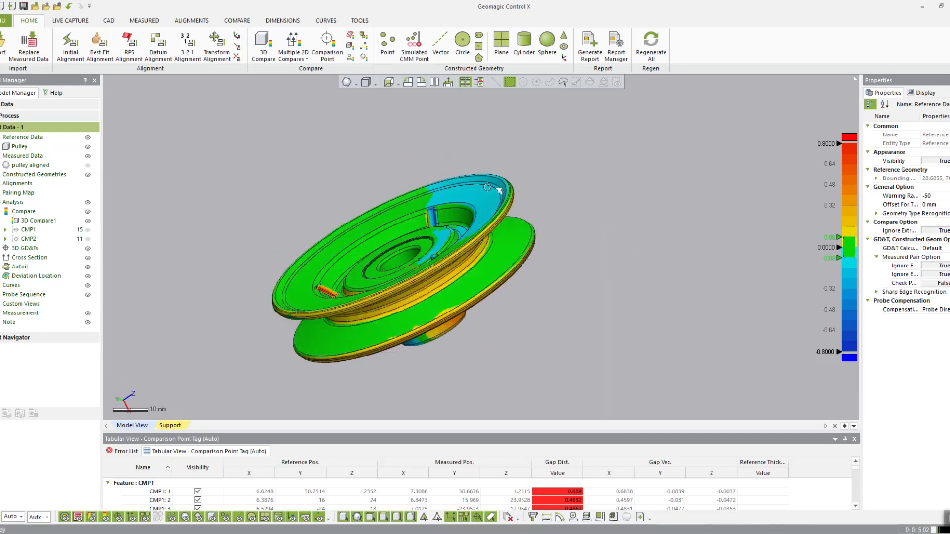
{"action": "left_click", "coordinate": [327, 47]}
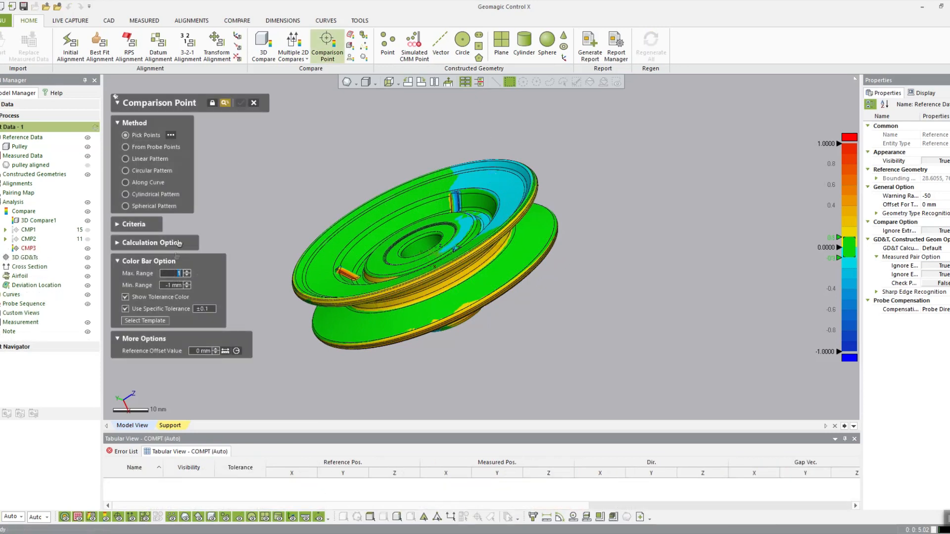
{"action": "type", "text": ".08"}
{"action": "key", "text": "Return"}
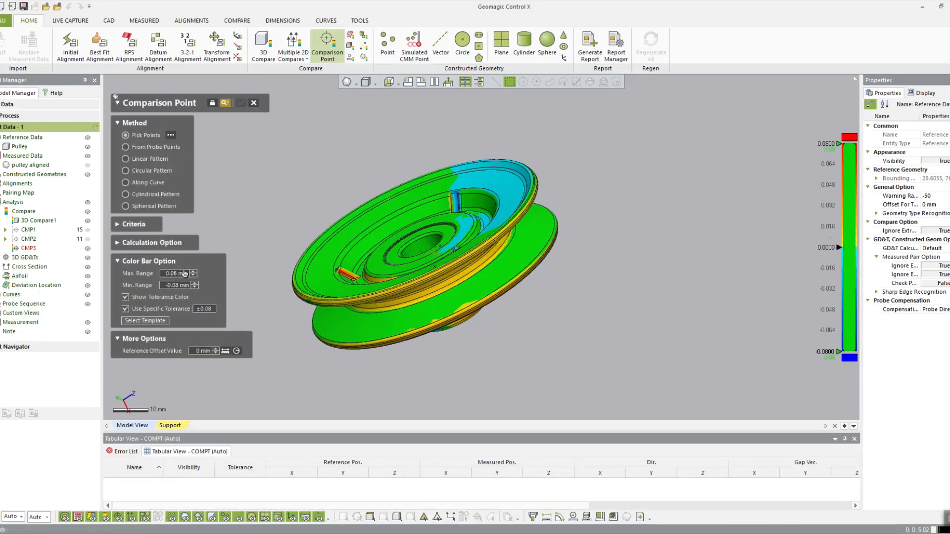
{"action": "key", "text": "Return"}
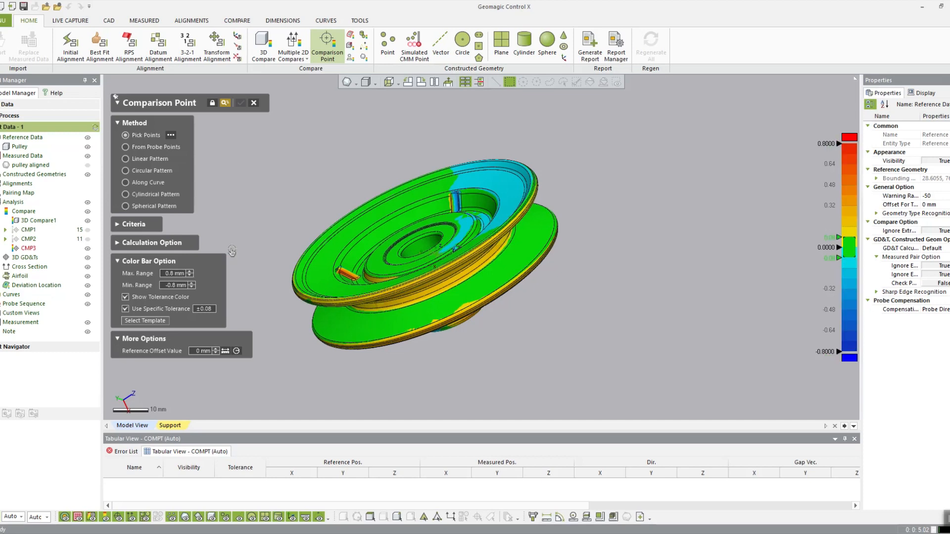
- Pick comparison points on the outer face of the flange opposite the hub and on its recessed central area
{"action": "left_click", "coordinate": [495, 179]}
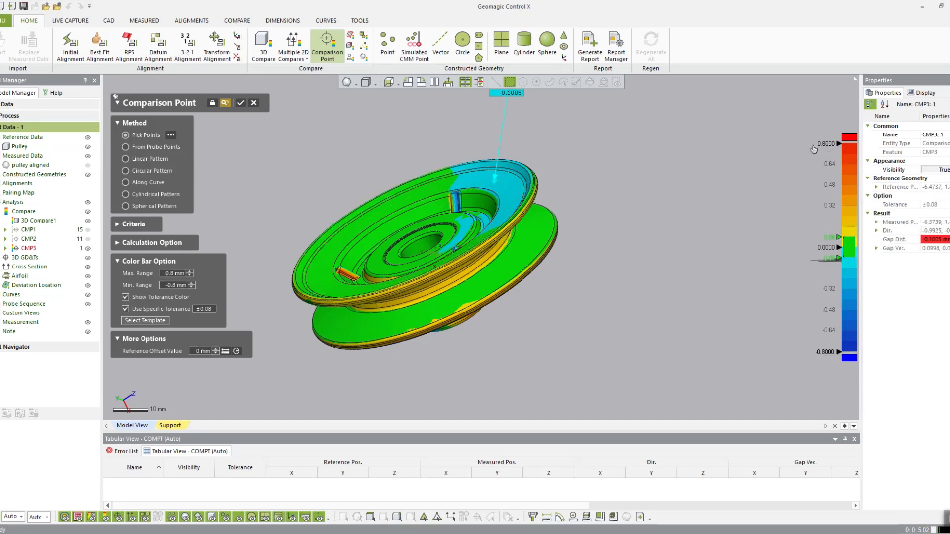
{"action": "left_click", "coordinate": [354, 233]}
{"action": "left_click", "coordinate": [384, 261]}
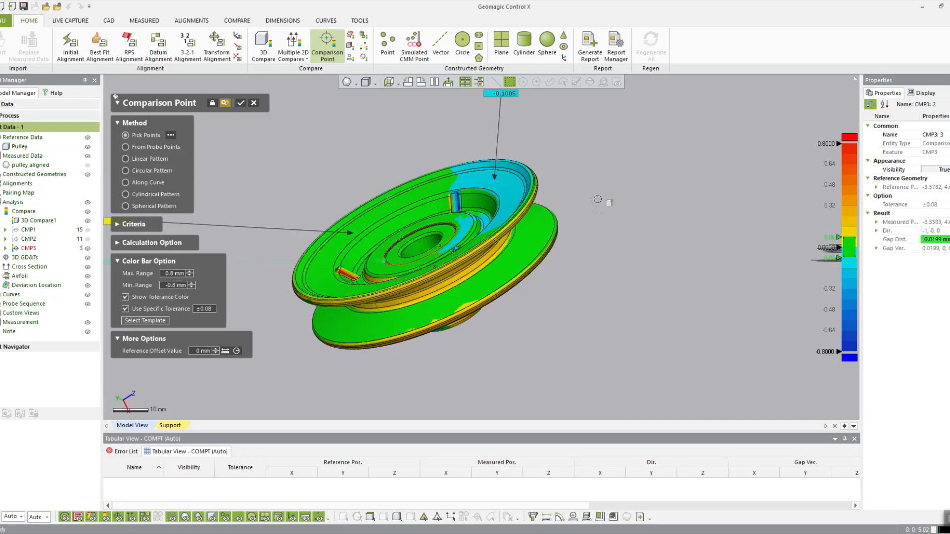
{"action": "scroll", "coordinate": [598, 200], "scroll_direction": "down", "scroll_amount": 2}
{"action": "right_click_drag", "start_coordinate": [590, 201], "coordinate": [595, 231]}
{"action": "left_click", "coordinate": [355, 272]}
- Pick comparison points spaced along the groove-side face and edge of the hub-side flange
{"action": "left_click", "coordinate": [405, 306]}
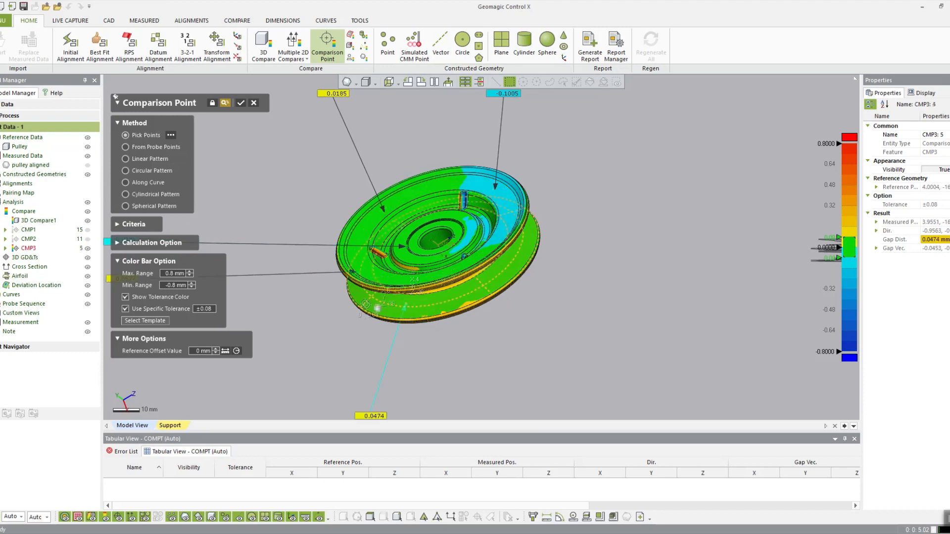
{"action": "left_click", "coordinate": [348, 295]}
{"action": "left_click", "coordinate": [502, 273]}
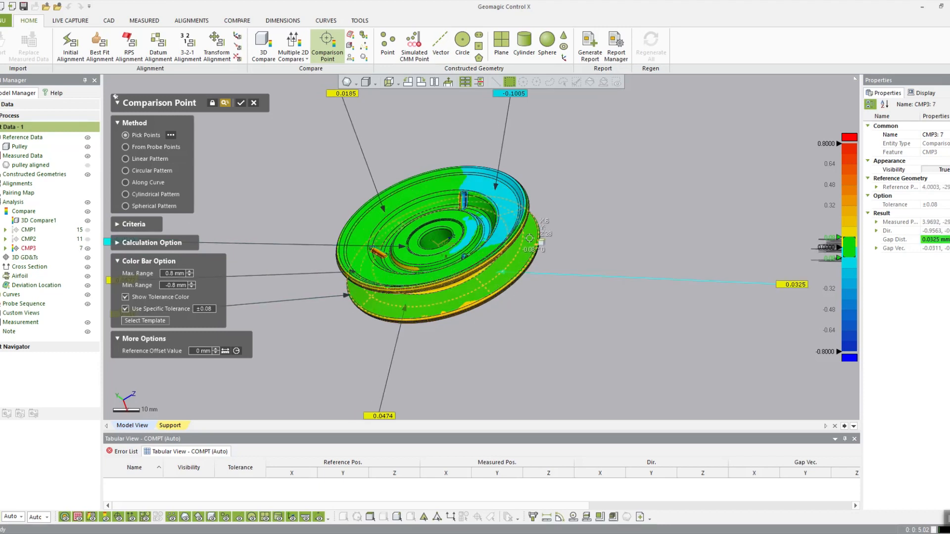
{"action": "left_click", "coordinate": [540, 245]}
{"action": "left_click", "coordinate": [434, 304]}
{"action": "left_click", "coordinate": [374, 319]}
- Add comparison points around the central bore and at further spots around the flange's outer face
{"action": "left_click", "coordinate": [424, 236]}
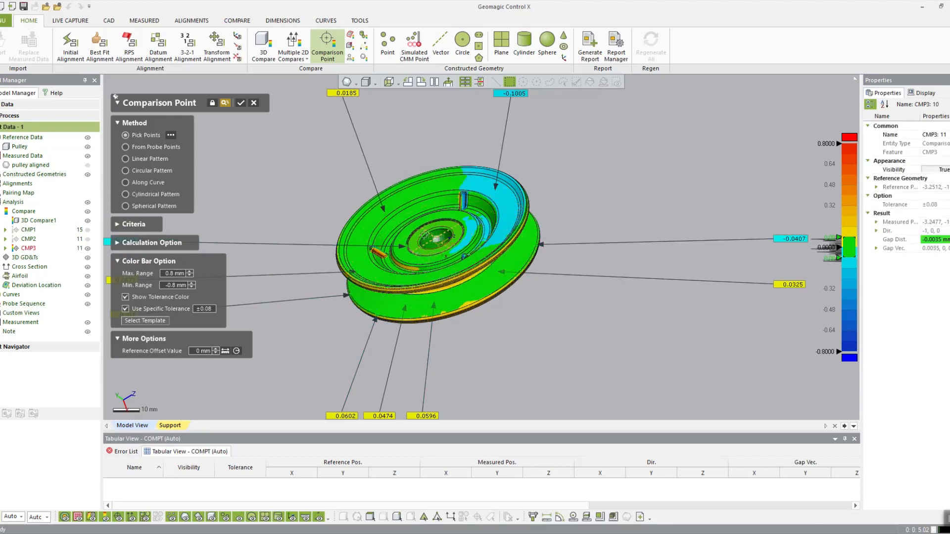
{"action": "left_click", "coordinate": [432, 228]}
{"action": "left_click", "coordinate": [438, 242]}
{"action": "left_click", "coordinate": [449, 184]}
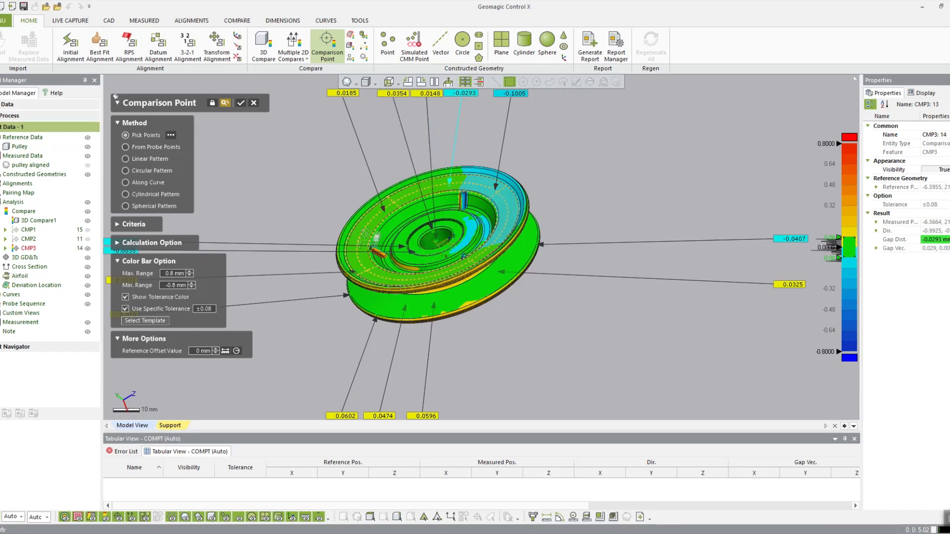
{"action": "left_click", "coordinate": [354, 226]}
{"action": "left_click", "coordinate": [374, 275]}
{"action": "left_click", "coordinate": [505, 214]}
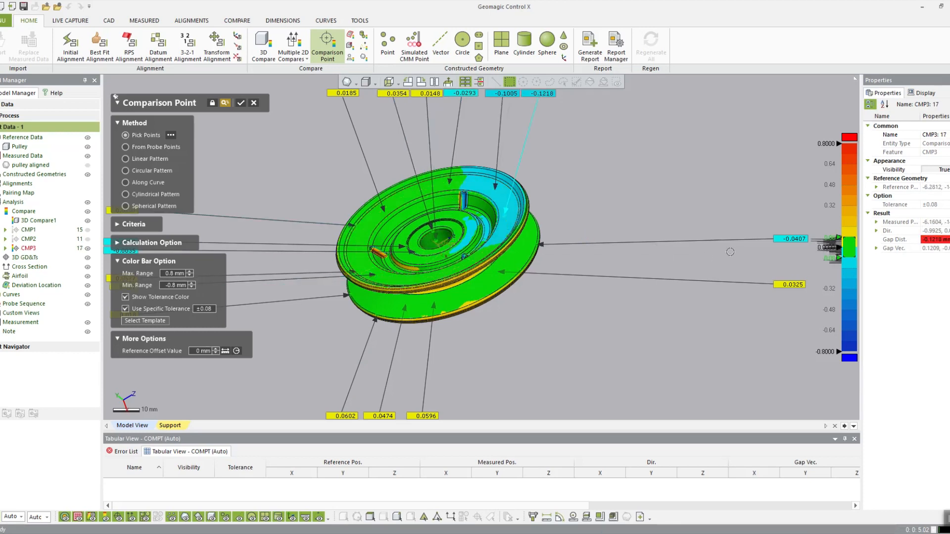
- Pick the last comparison points around the flanges and accept the third set
{"action": "left_click", "coordinate": [536, 258]}
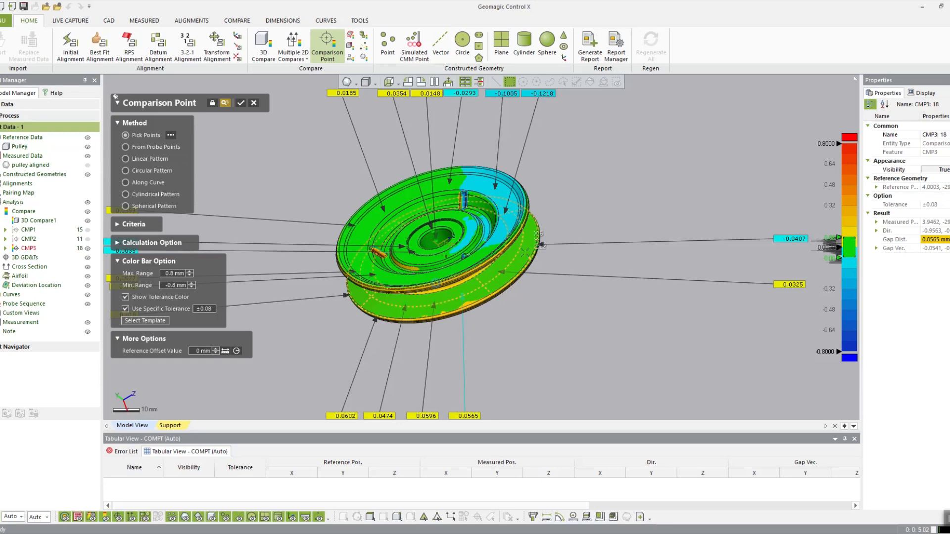
{"action": "left_click", "coordinate": [372, 313]}
{"action": "left_click", "coordinate": [419, 278]}
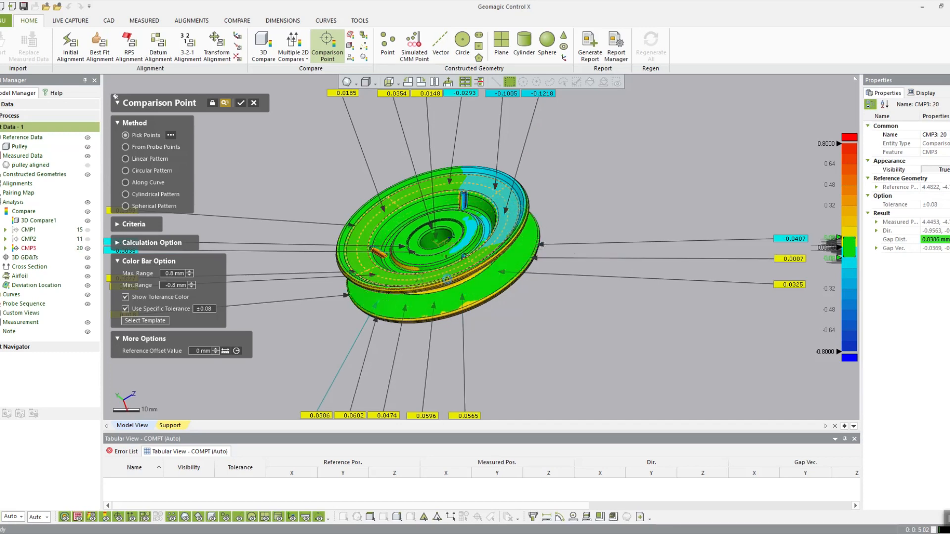
{"action": "key", "text": "Return"}
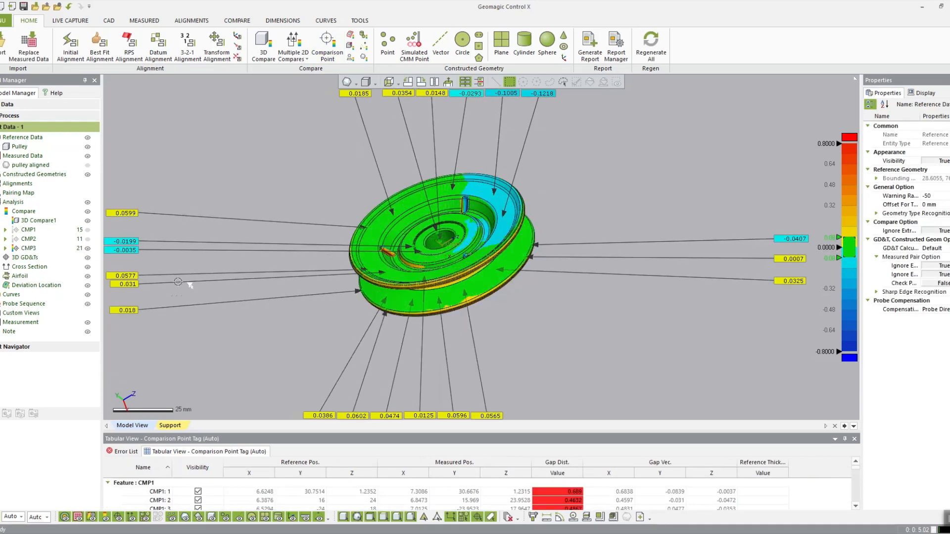
- Update the stored viewpoint of CMP3 with the pulley enlarged and repositioned among its deviation tags
{"action": "left_click", "coordinate": [29, 248]}
{"action": "left_click", "coordinate": [31, 411]}
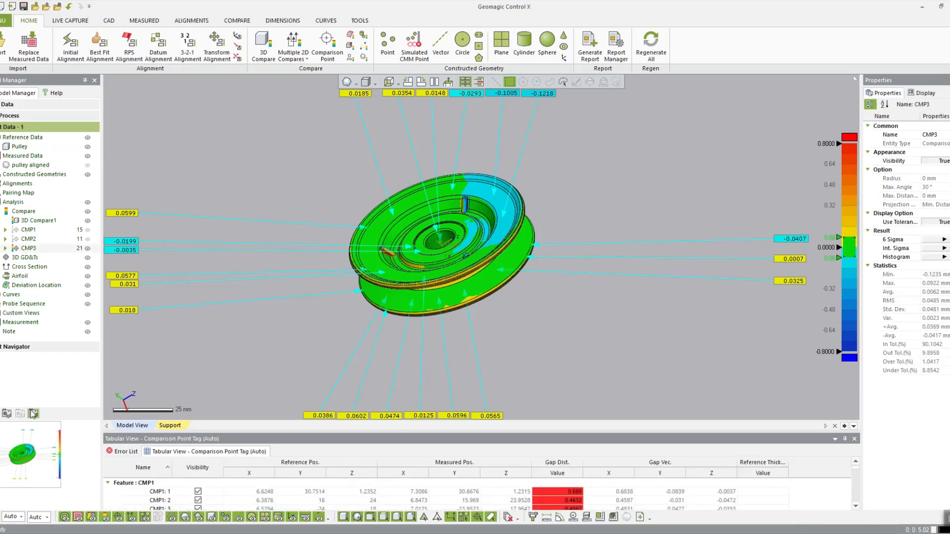
{"action": "scroll", "coordinate": [369, 258], "scroll_direction": "down", "scroll_amount": 1}
{"action": "right_click_drag", "start_coordinate": [369, 258], "coordinate": [381, 261], "text": "ctrl"}
{"action": "scroll", "coordinate": [381, 261], "scroll_direction": "up", "scroll_amount": 1}
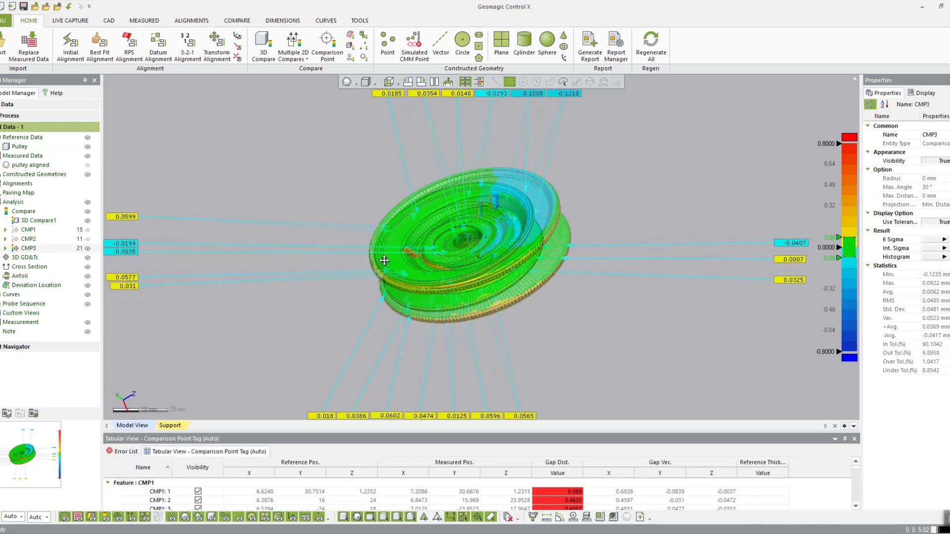
{"action": "left_click", "coordinate": [34, 413]}
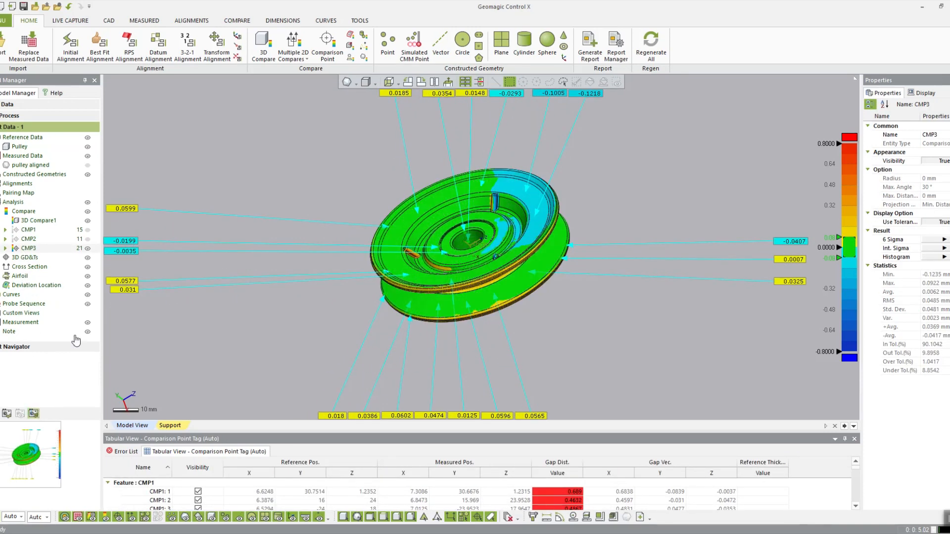
{"action": "left_click", "coordinate": [269, 122]}
- Start Multiple 2D Compares by rotation about the hub bore's axis, with equal spacing and the Y plane as base plane
{"action": "right_click_drag", "start_coordinate": [275, 125], "coordinate": [193, 150]}
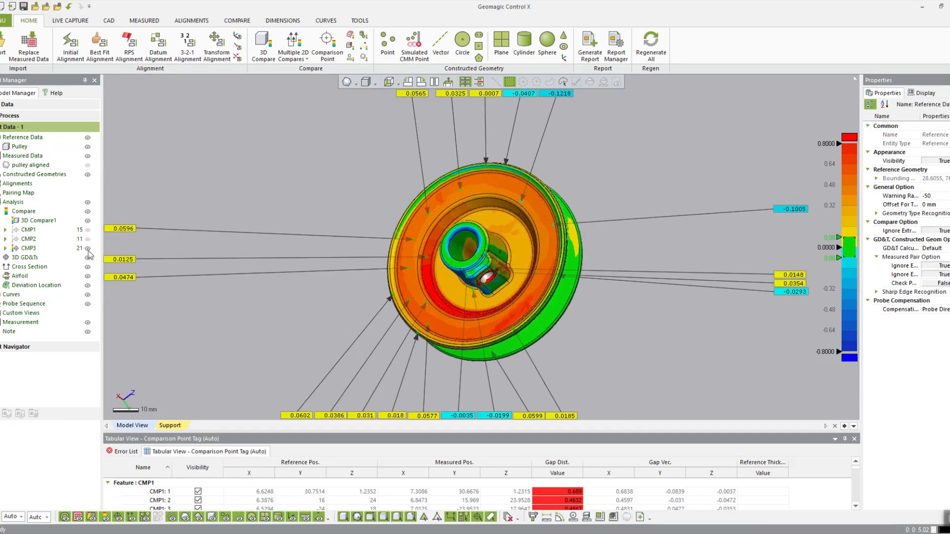
{"action": "left_click", "coordinate": [293, 43]}
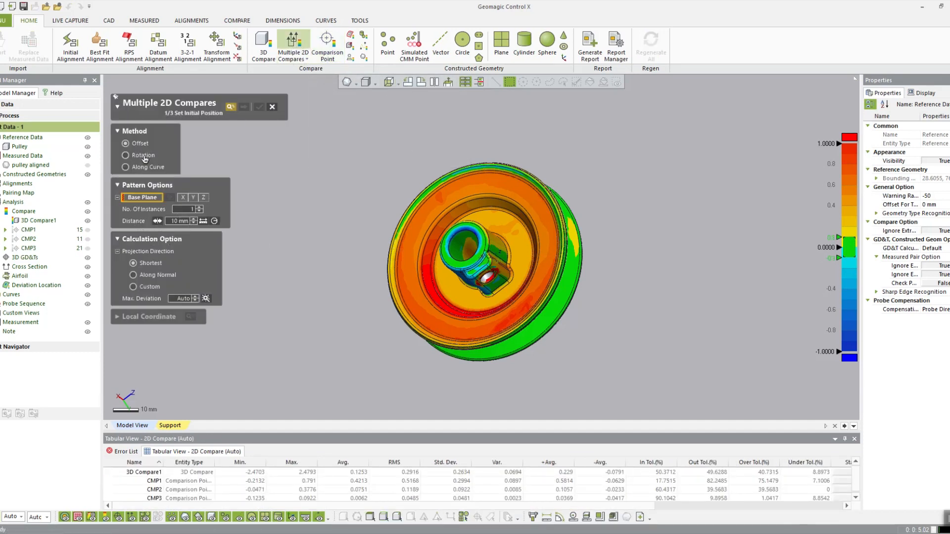
{"action": "left_click", "coordinate": [144, 155]}
{"action": "scroll", "coordinate": [469, 260], "scroll_direction": "up", "scroll_amount": 5}
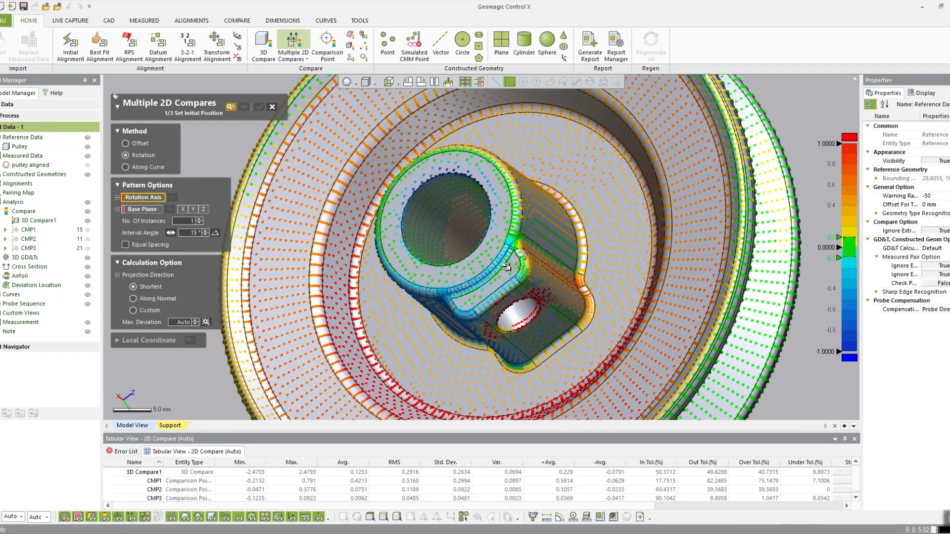
{"action": "left_click", "coordinate": [476, 185]}
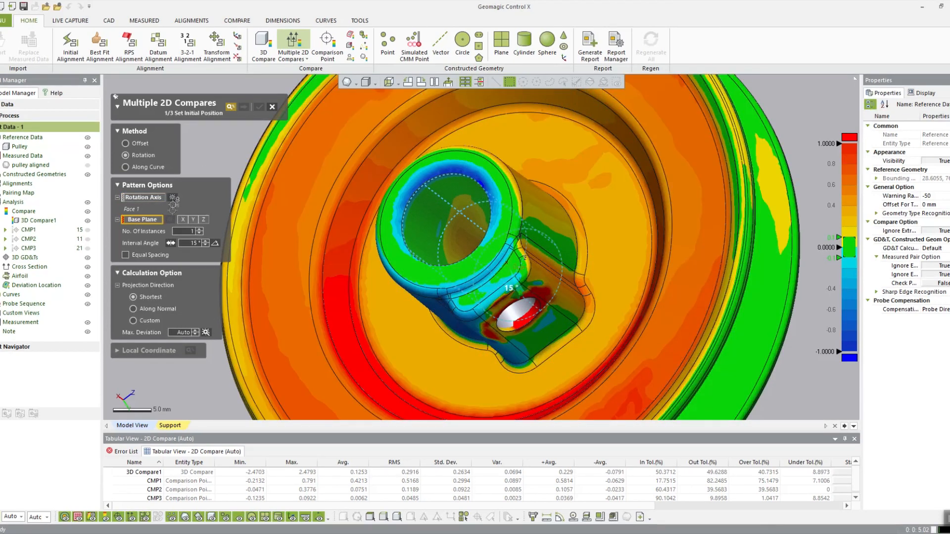
{"action": "left_click", "coordinate": [166, 256]}
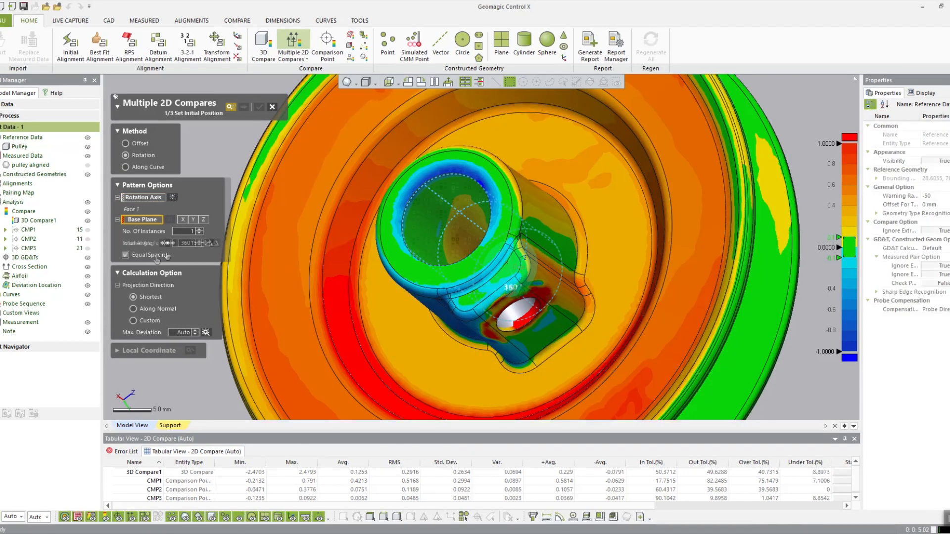
{"action": "left_click", "coordinate": [193, 219]}
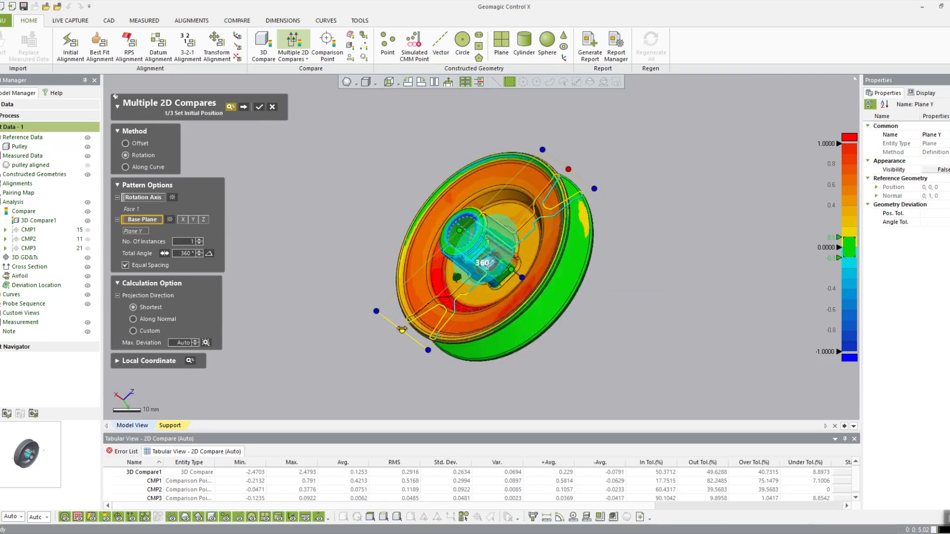
- Adjust the base section plane's extent over the pulley and divide the full rotation into 12 instances, proceeding to the display options
{"action": "left_click_drag", "start_coordinate": [402, 330], "coordinate": [492, 255]}
{"action": "double_click", "coordinate": [191, 241]}
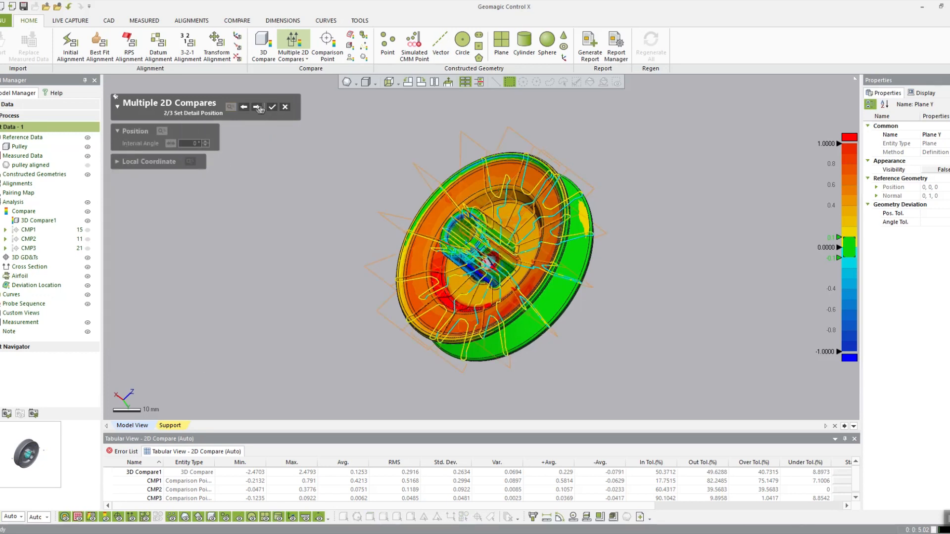
{"action": "left_click", "coordinate": [257, 107]}
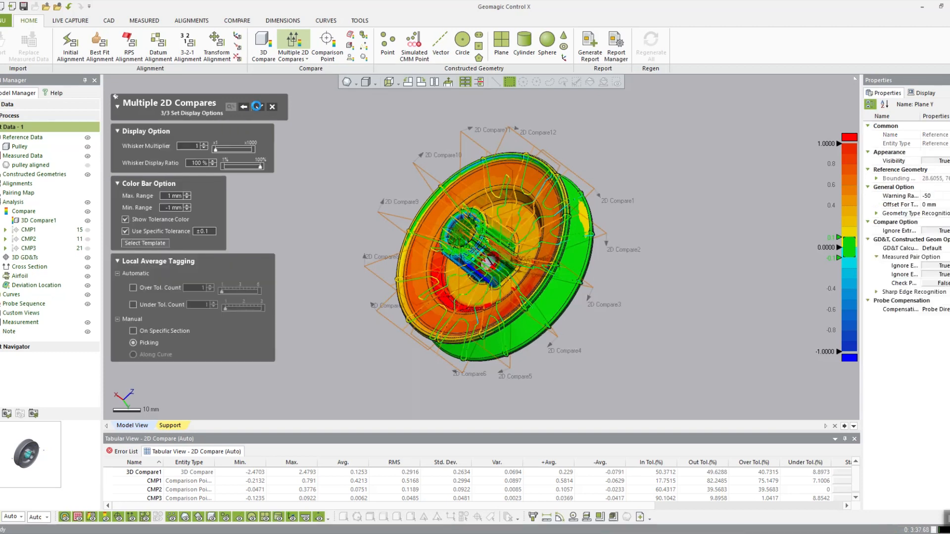
- Set the colour bar range to 0.8 and -0.8 mm with a specific tolerance of ±0.08, and accept the 2D compares
{"action": "double_click", "coordinate": [173, 195]}
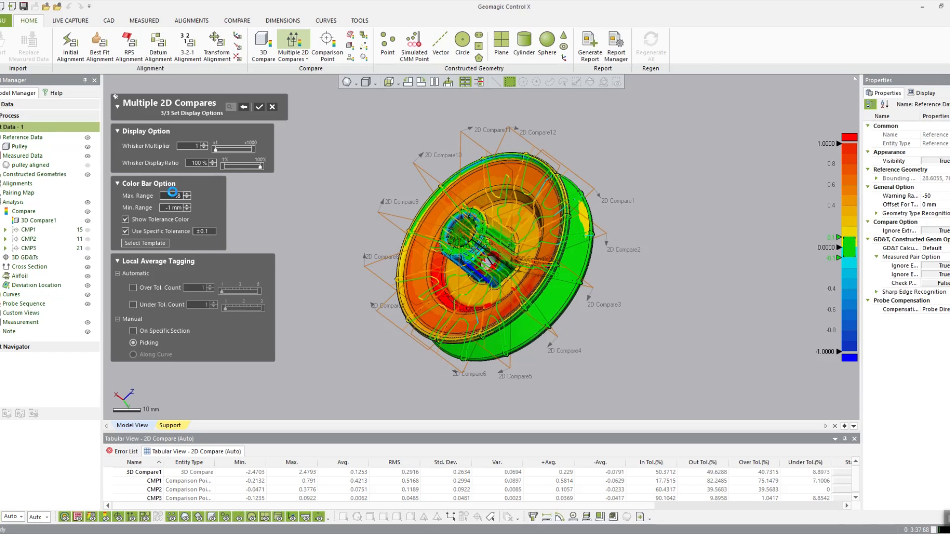
{"action": "type", "text": "0.8"}
{"action": "key", "text": "Return"}
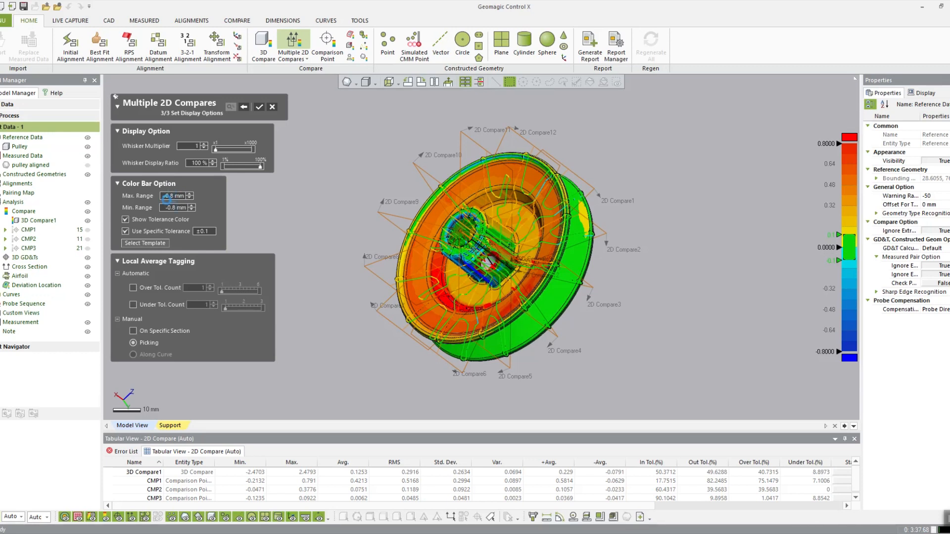
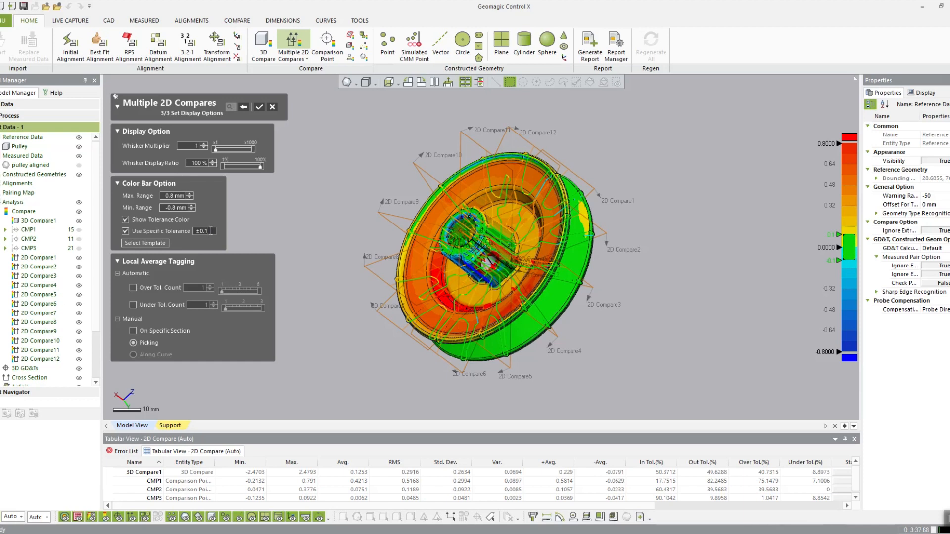
{"action": "type", "text": "08"}
{"action": "key", "text": "Return"}
{"action": "left_click", "coordinate": [254, 111]}
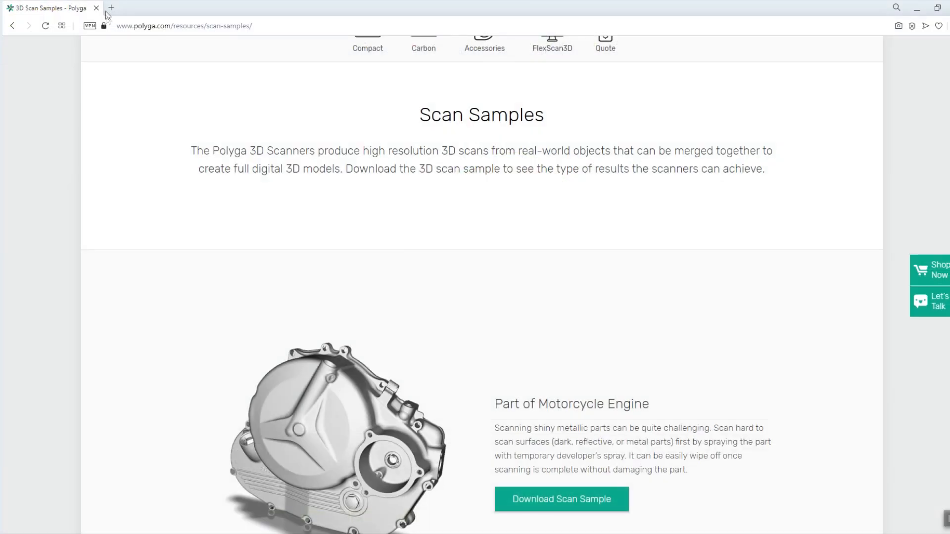
- In the web browser, search Google for "i7 9700k" in a new tab, view its image results and close the tab
{"action": "left_click", "coordinate": [112, 8]}
{"action": "type", "text": "io7"}
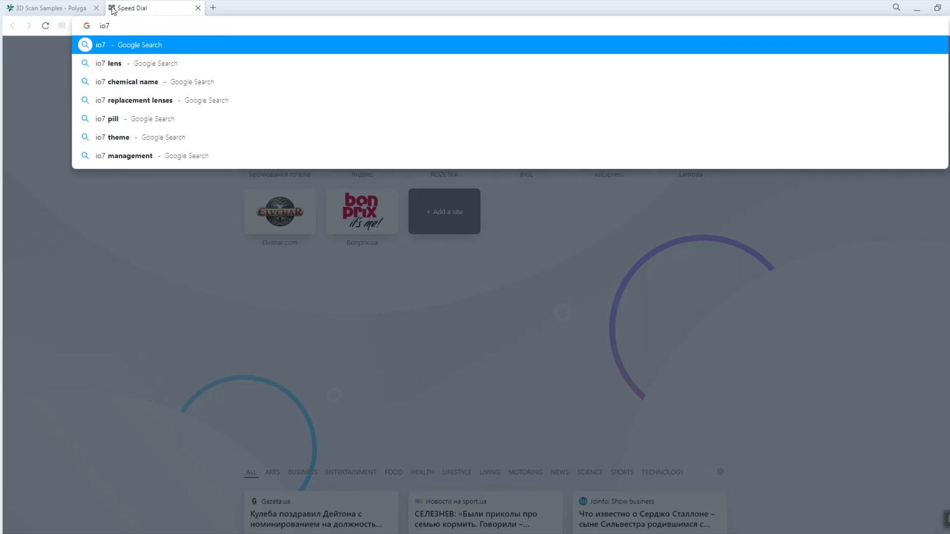
{"action": "key", "text": "BackSpace"}
{"action": "key", "text": "Down"}
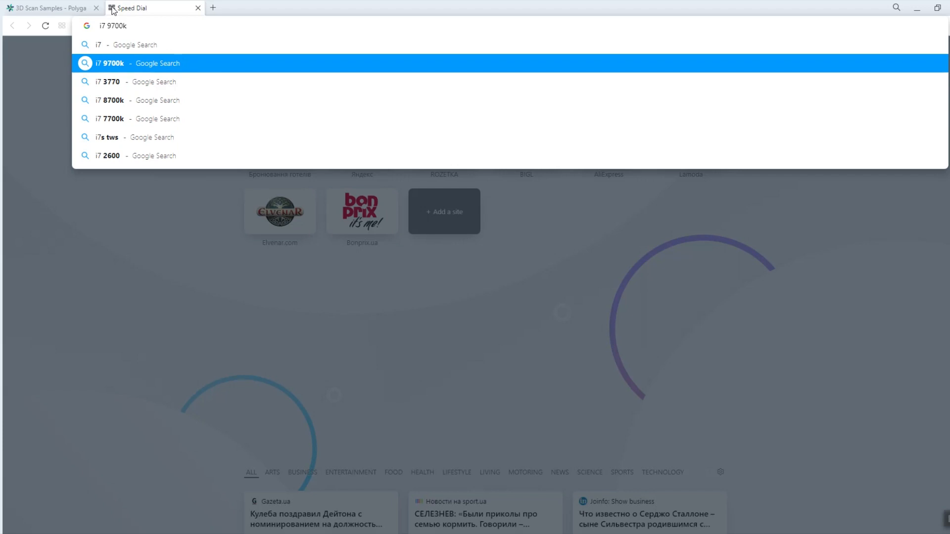
{"action": "key", "text": "Return"}
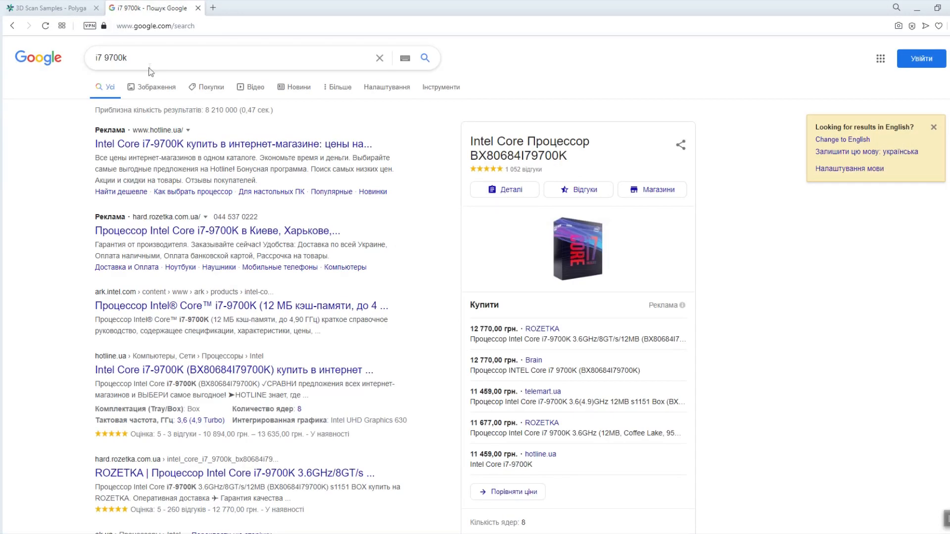
{"action": "left_click", "coordinate": [146, 88]}
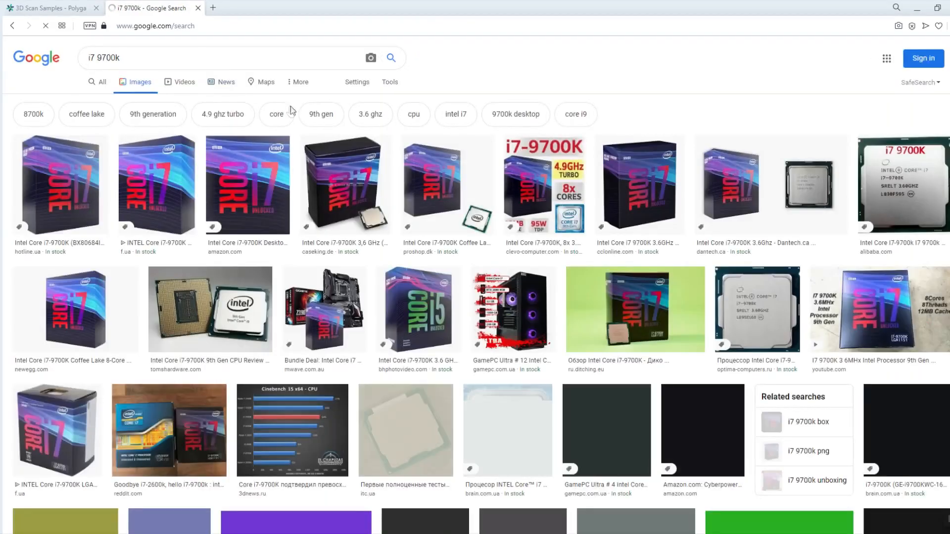
{"action": "left_click", "coordinate": [197, 8]}
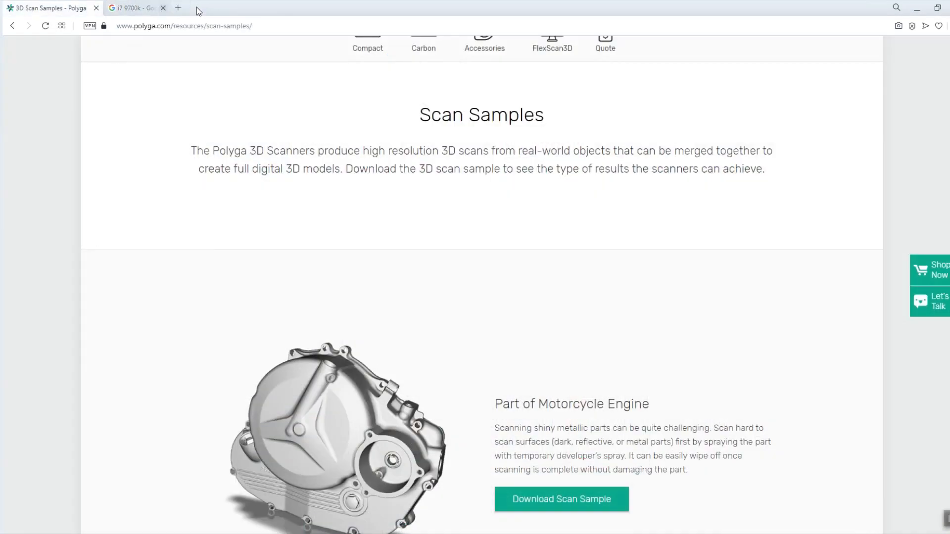
- Search the web for "xeon" in a new browser tab and close that tab
{"action": "left_click", "coordinate": [113, 9]}
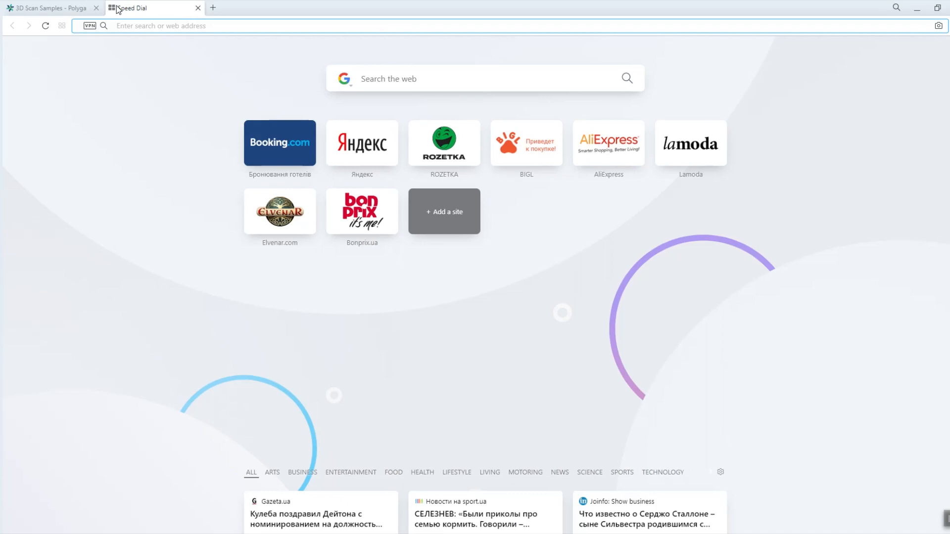
{"action": "type", "text": "xeon"}
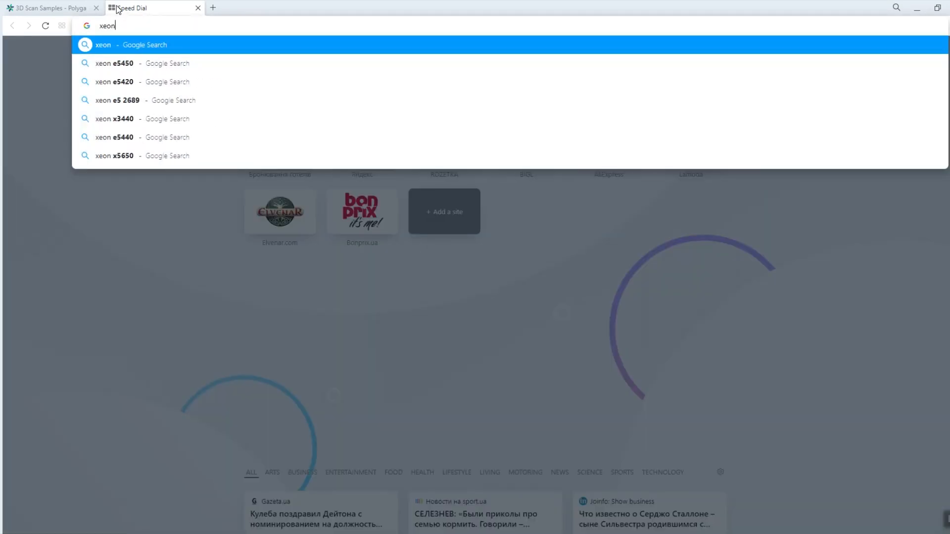
{"action": "key", "text": "Return"}
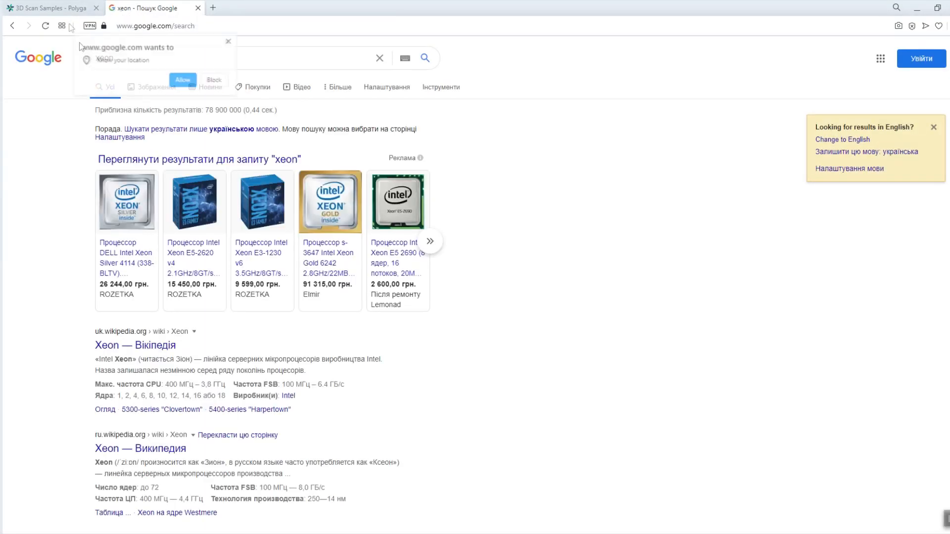
{"action": "left_click", "coordinate": [198, 8]}
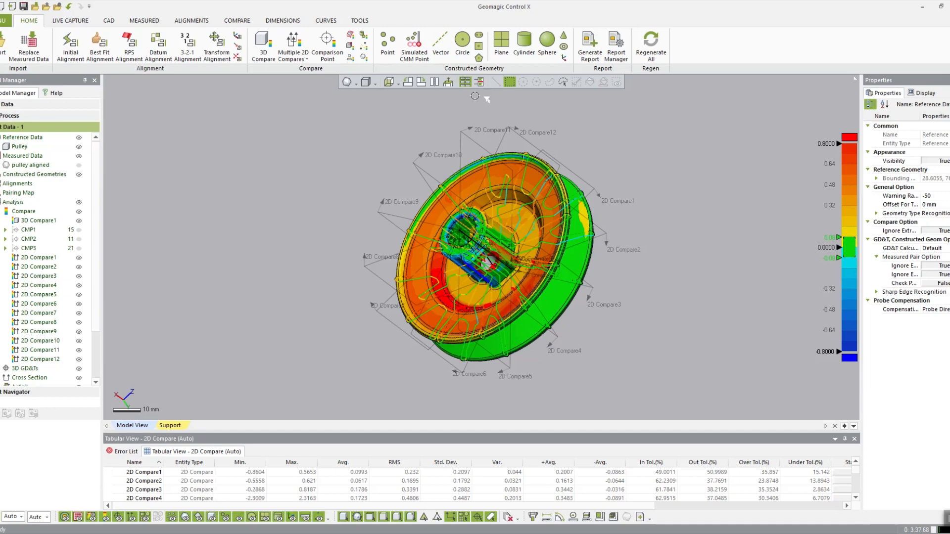
- Back in Geomagic Control X, examine the radial 2D compare sections around the pulley from several angles and distances
{"action": "right_click_drag", "start_coordinate": [387, 143], "coordinate": [440, 233]}
{"action": "scroll", "coordinate": [433, 231], "scroll_direction": "up", "scroll_amount": 5}
{"action": "scroll", "coordinate": [432, 231], "scroll_direction": "down", "scroll_amount": 6}
{"action": "scroll", "coordinate": [432, 231], "scroll_direction": "down", "scroll_amount": 2}
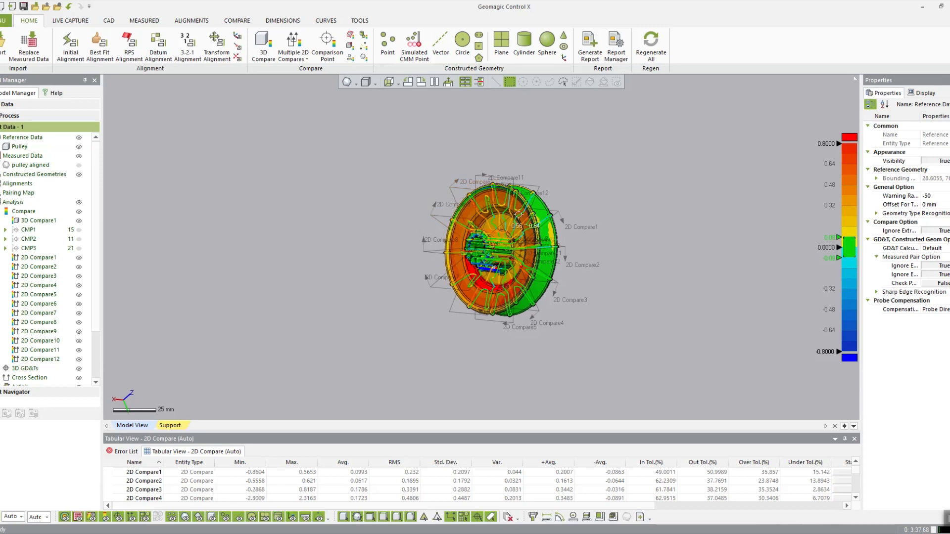
{"action": "scroll", "coordinate": [557, 228], "scroll_direction": "up", "scroll_amount": 2}
{"action": "scroll", "coordinate": [557, 227], "scroll_direction": "up", "scroll_amount": 3}
{"action": "middle_click_drag", "start_coordinate": [556, 230], "coordinate": [572, 199]}
{"action": "scroll", "coordinate": [573, 199], "scroll_direction": "down", "scroll_amount": 2}
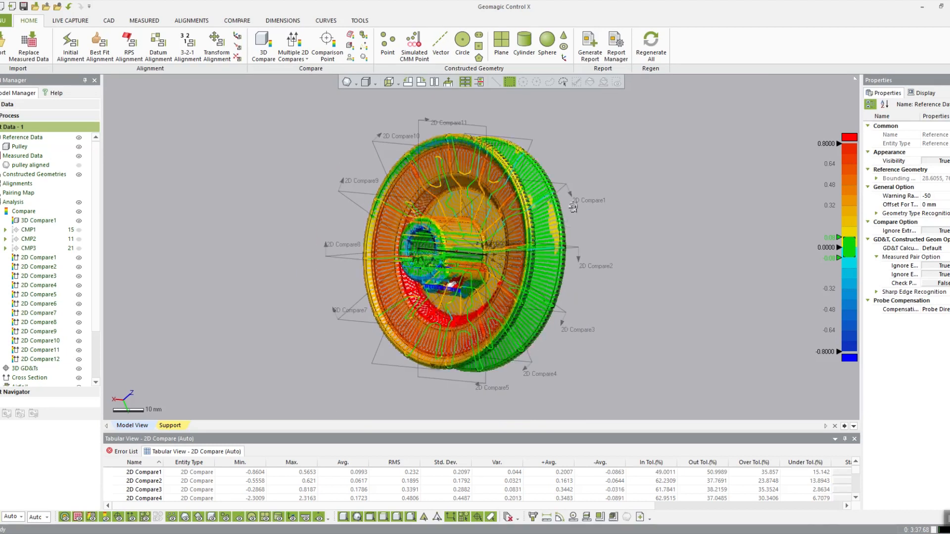
{"action": "right_click_drag", "start_coordinate": [495, 217], "coordinate": [326, 223]}
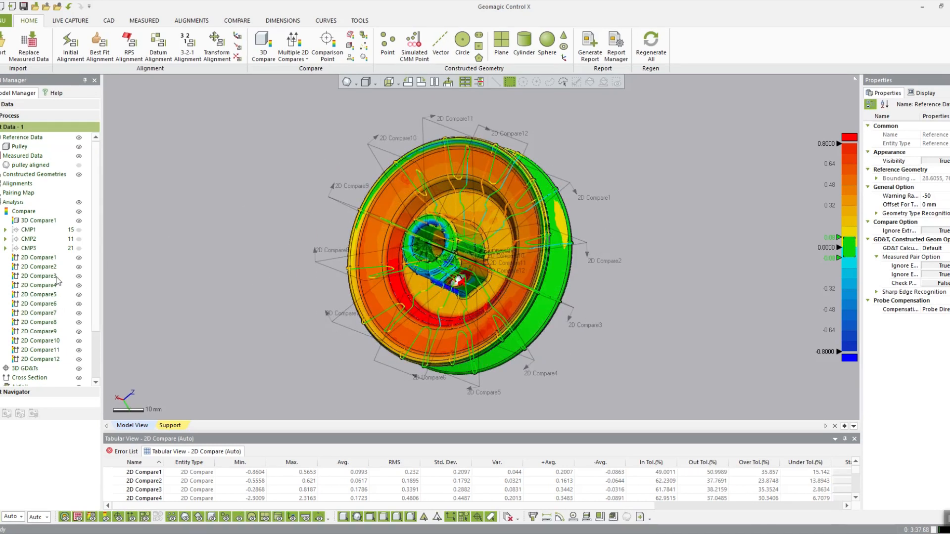
- Edit 2D Compare8 and pick deviation points on the sloped web, the inner flange edge and both sides of the long straight wall
{"action": "right_click", "coordinate": [64, 322]}
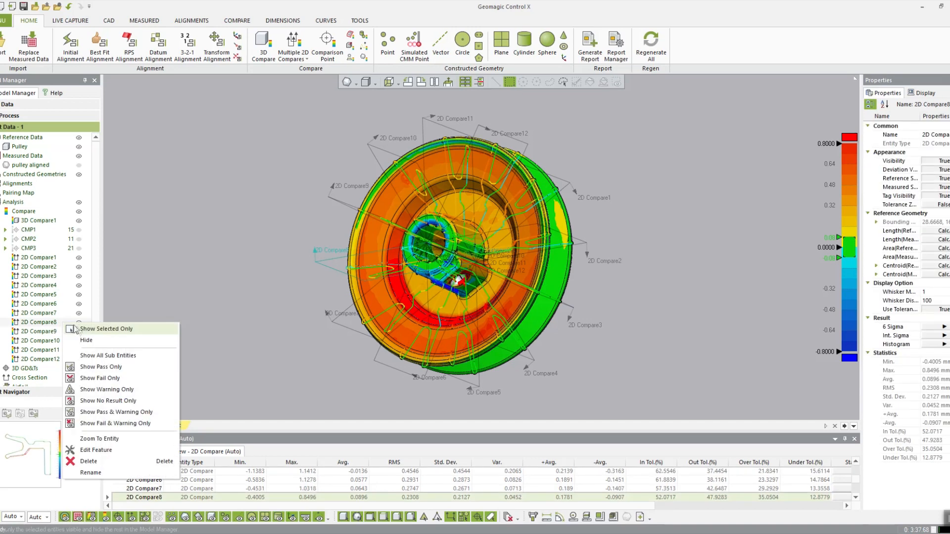
{"action": "left_click", "coordinate": [96, 450]}
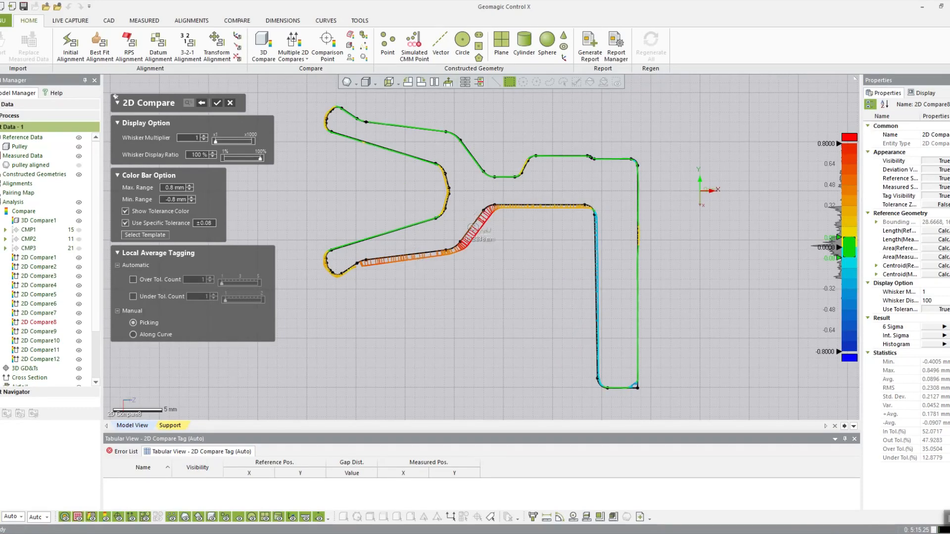
{"action": "left_click", "coordinate": [472, 228]}
{"action": "left_click", "coordinate": [416, 253]}
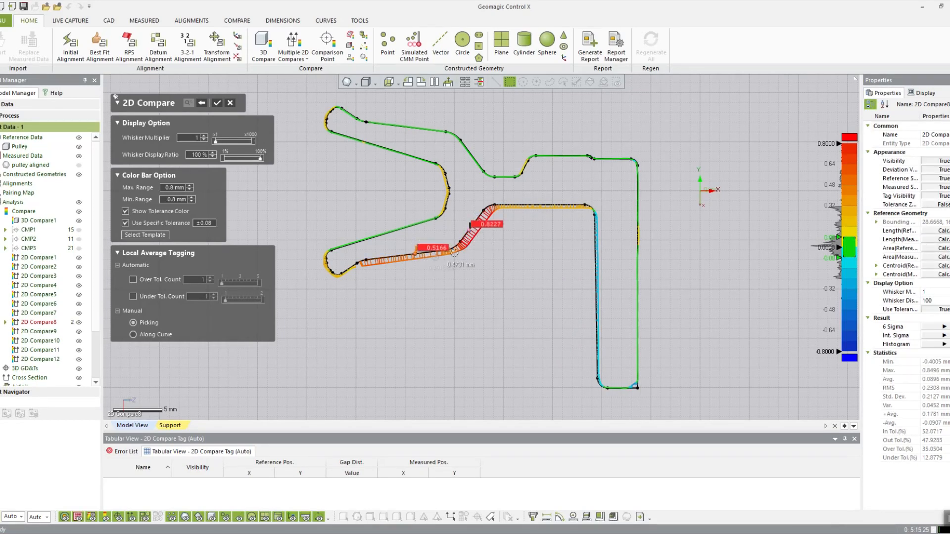
{"action": "left_click", "coordinate": [596, 240]}
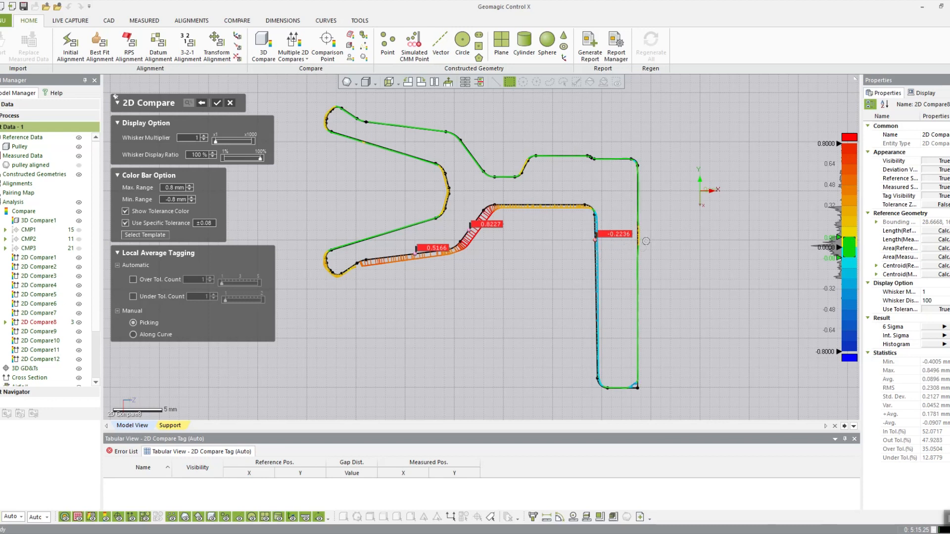
{"action": "left_click", "coordinate": [638, 267]}
- Add deviation points along the section's upper edge, both groove flanks, the lower rim tip and the lower part of the long wall
{"action": "left_click", "coordinate": [612, 158]}
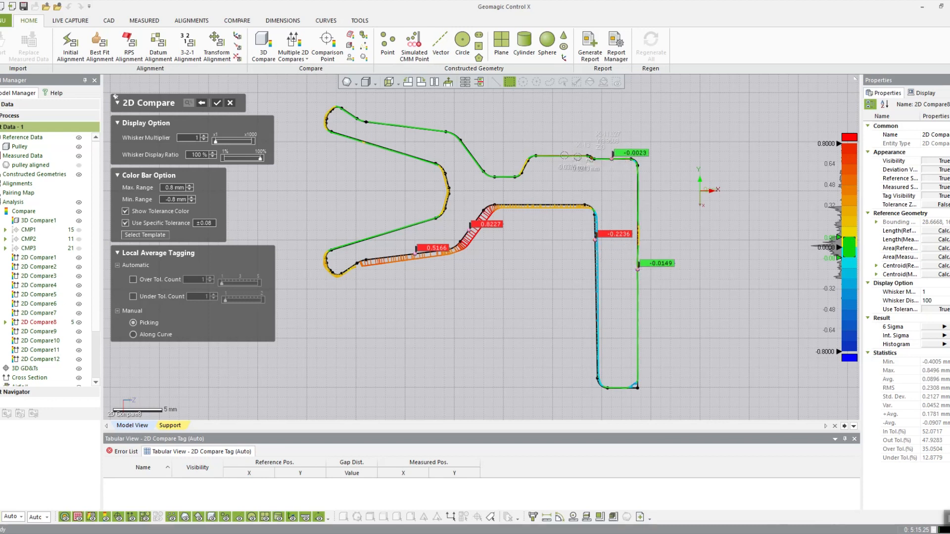
{"action": "left_click", "coordinate": [562, 156]}
{"action": "left_click", "coordinate": [469, 151]}
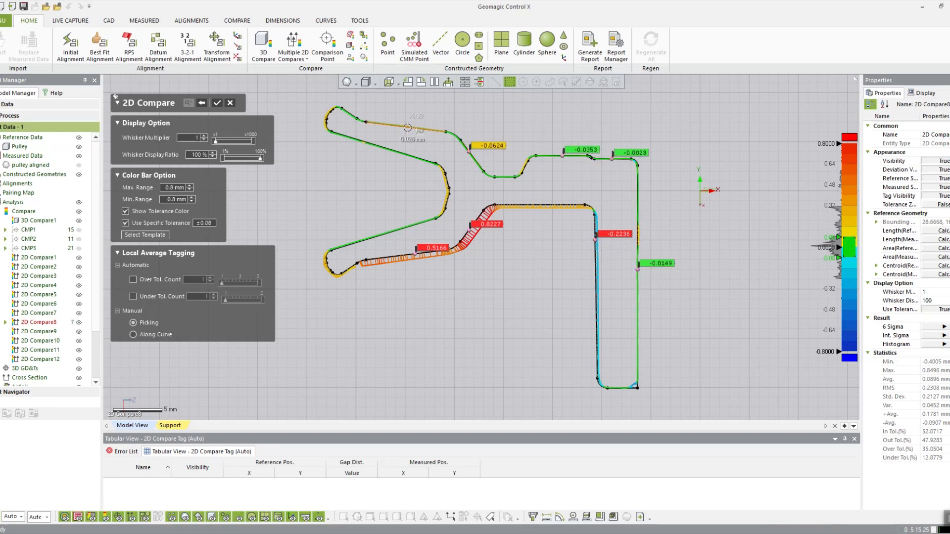
{"action": "left_click", "coordinate": [405, 126]}
{"action": "left_click", "coordinate": [385, 148]}
{"action": "left_click", "coordinate": [376, 236]}
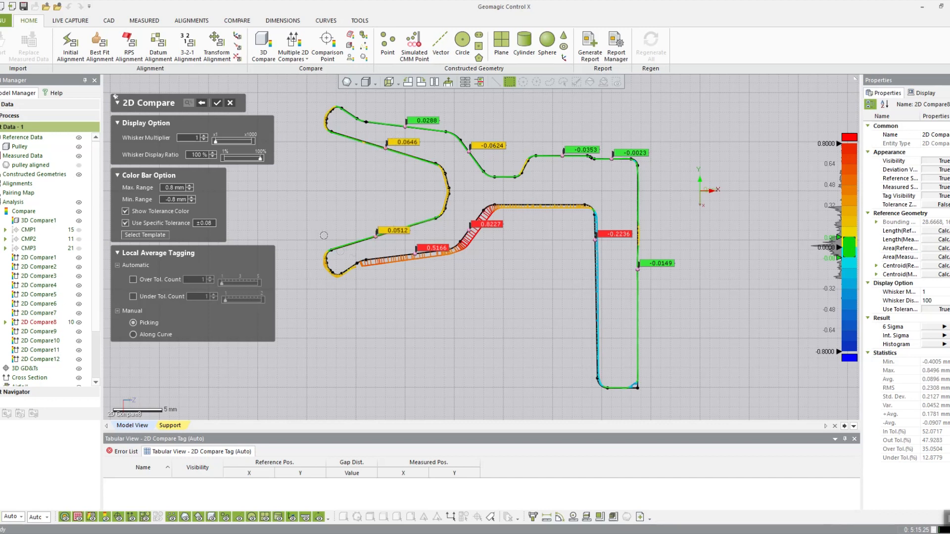
{"action": "left_click", "coordinate": [342, 274]}
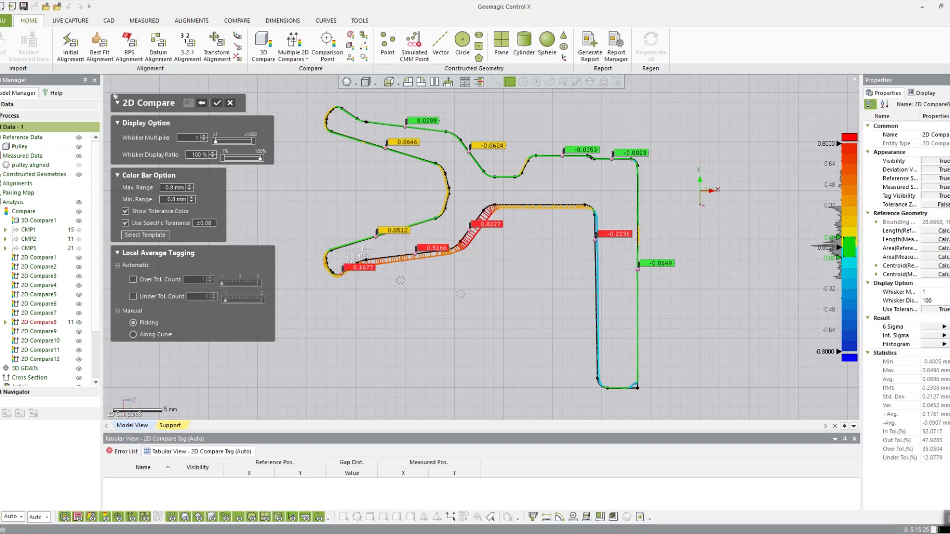
{"action": "left_click", "coordinate": [597, 328]}
{"action": "left_click", "coordinate": [638, 367]}
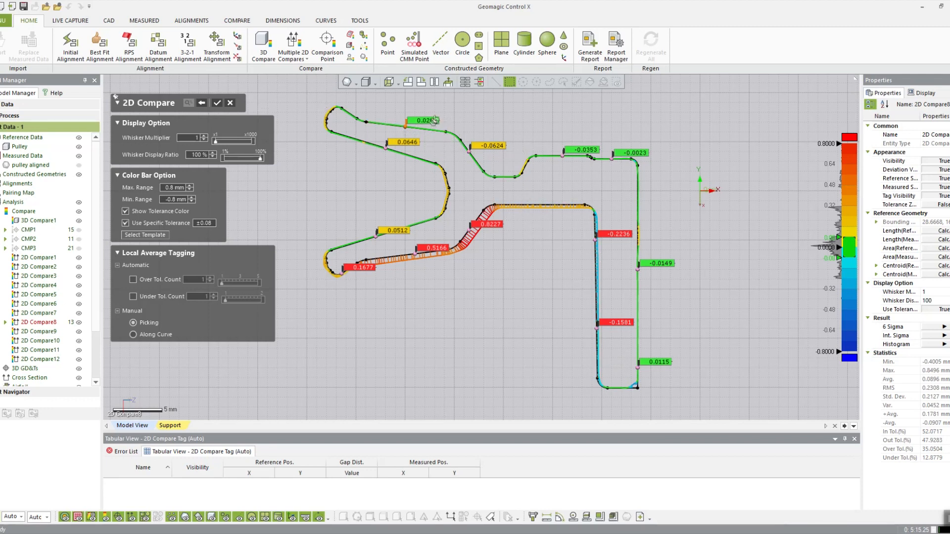
- Move the deviation tags of the section's upper edge and upper groove flank outward, clear of the profile
{"action": "left_click_drag", "start_coordinate": [435, 120], "coordinate": [441, 102]}
{"action": "left_click_drag", "start_coordinate": [407, 142], "coordinate": [349, 189]}
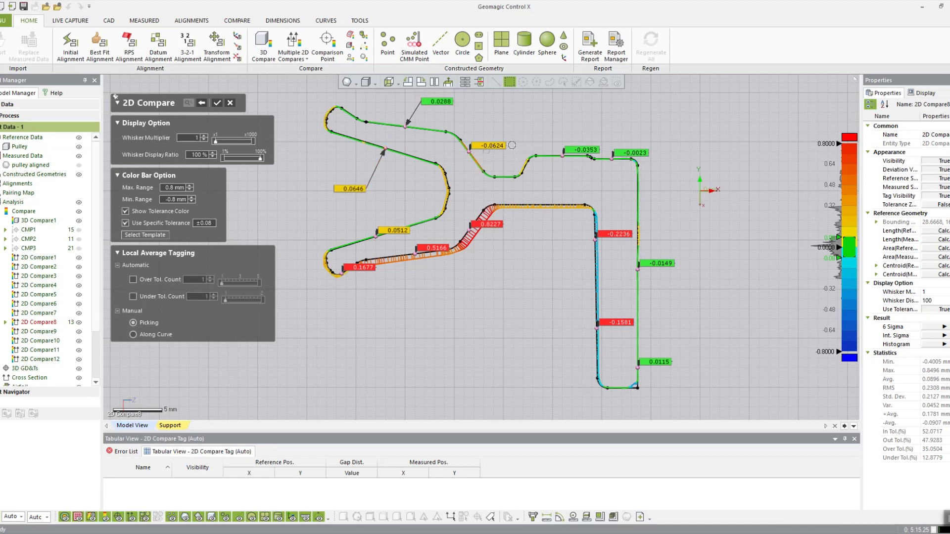
{"action": "left_click_drag", "start_coordinate": [490, 144], "coordinate": [519, 106]}
{"action": "left_click_drag", "start_coordinate": [588, 148], "coordinate": [595, 107]}
{"action": "left_click_drag", "start_coordinate": [639, 154], "coordinate": [673, 118]}
- Pull the deviation tags on both sides of the long straight wall away from the section outline
{"action": "left_click_drag", "start_coordinate": [667, 264], "coordinate": [703, 227]}
{"action": "left_click_drag", "start_coordinate": [614, 234], "coordinate": [539, 284]}
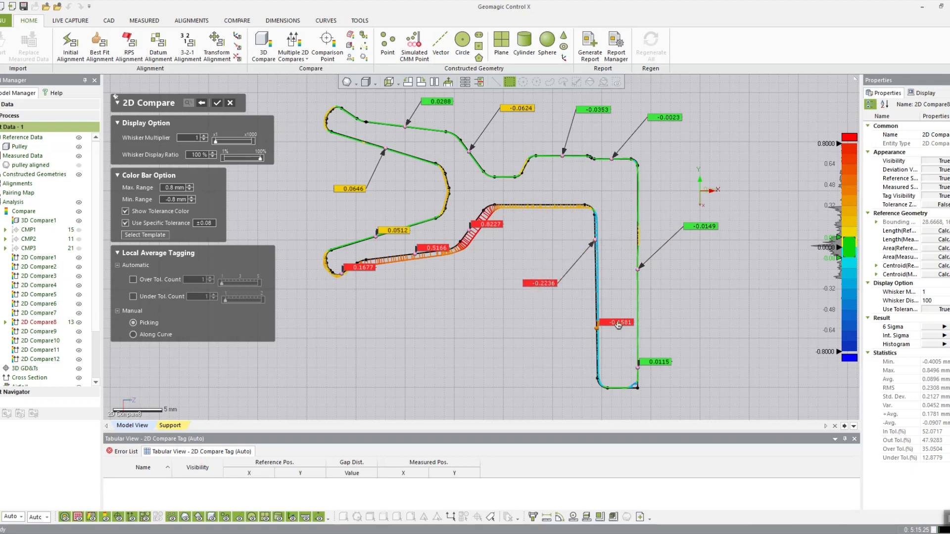
{"action": "left_click_drag", "start_coordinate": [618, 326], "coordinate": [515, 353]}
{"action": "left_click_drag", "start_coordinate": [659, 362], "coordinate": [732, 304]}
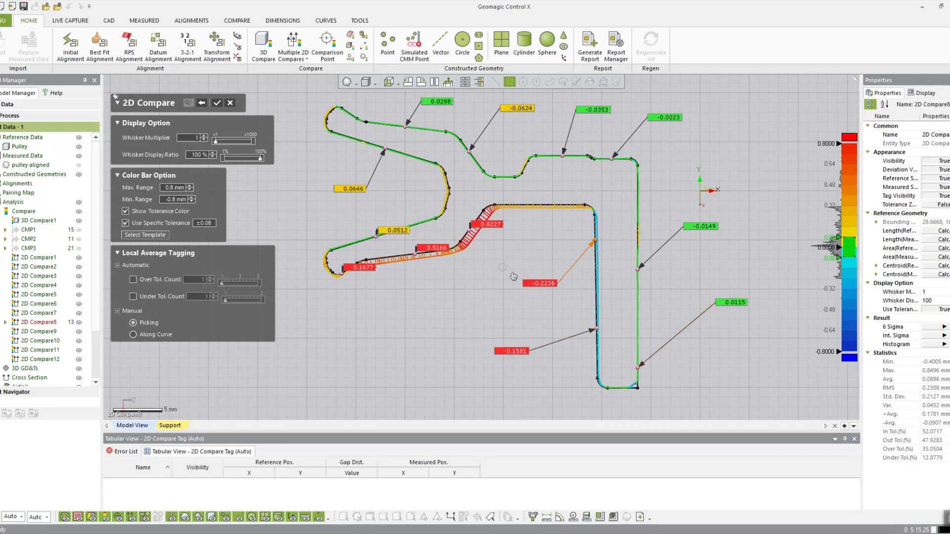
- Spread out the tags of the sloped web, inner flange edge, lower rim tip and lower groove flank, and accept the 2D Compare8 edit
{"action": "left_click_drag", "start_coordinate": [490, 231], "coordinate": [541, 258]}
{"action": "left_click_drag", "start_coordinate": [428, 250], "coordinate": [474, 302]}
{"action": "left_click_drag", "start_coordinate": [363, 268], "coordinate": [408, 324]}
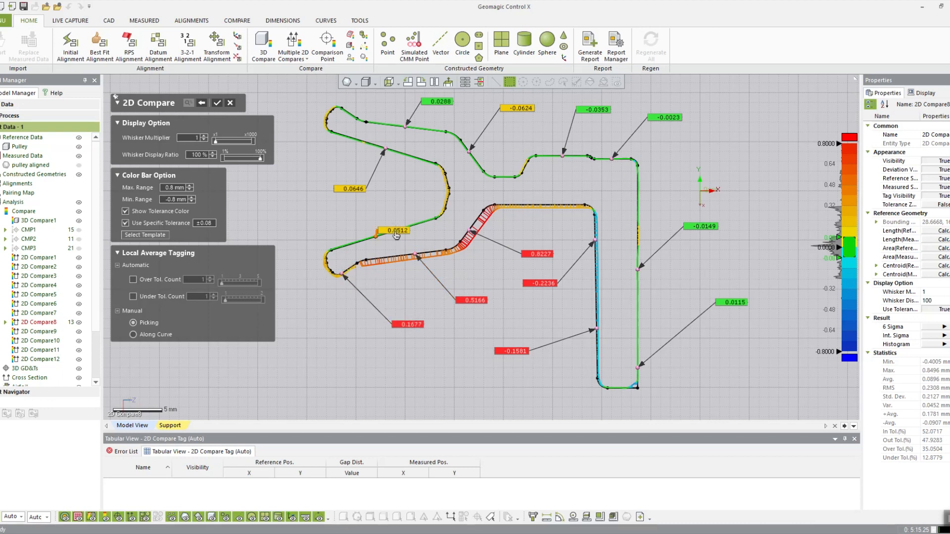
{"action": "left_click_drag", "start_coordinate": [396, 235], "coordinate": [315, 211]}
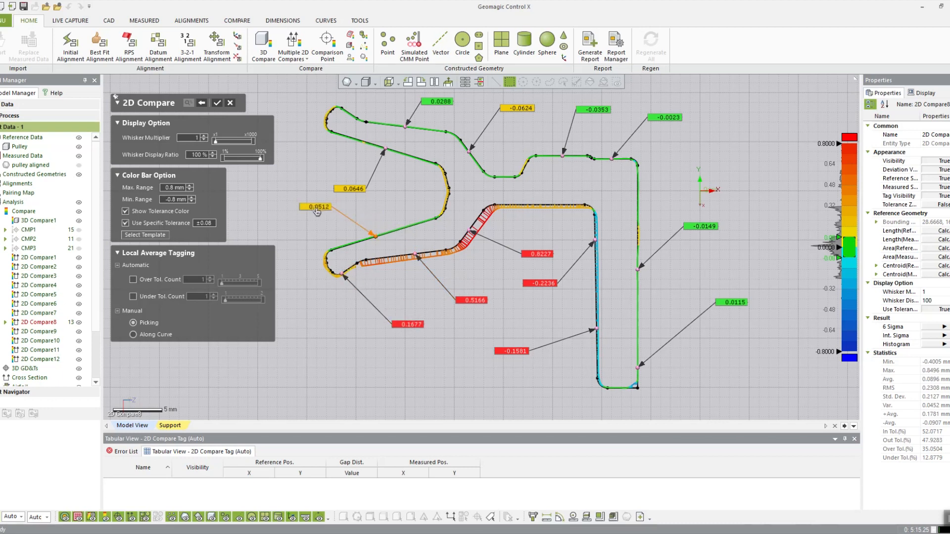
{"action": "left_click", "coordinate": [216, 106]}
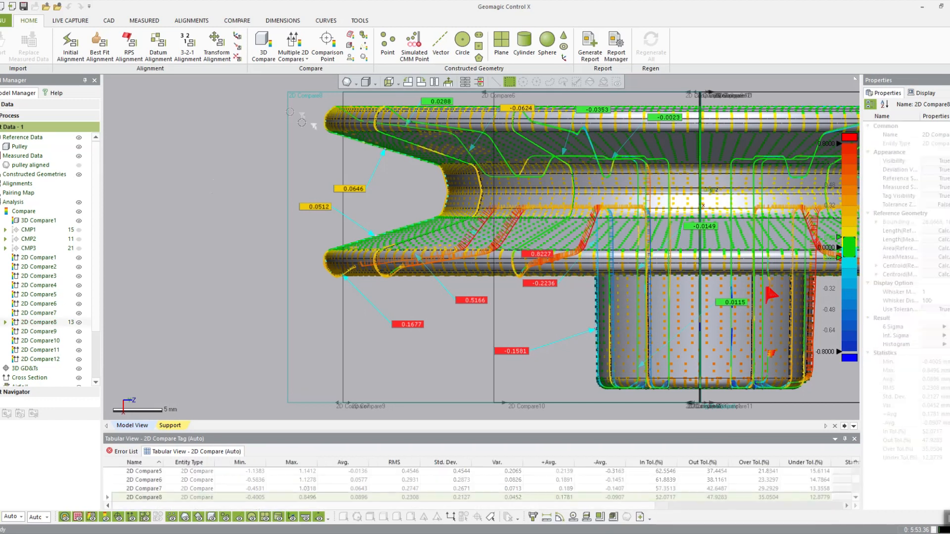
- Examine the pulley's deviation map and radial 2D compare sections up close and as a whole, and view the available dimensioning tools
{"action": "left_click", "coordinate": [249, 199]}
{"action": "scroll", "coordinate": [248, 199], "scroll_direction": "down", "scroll_amount": 3}
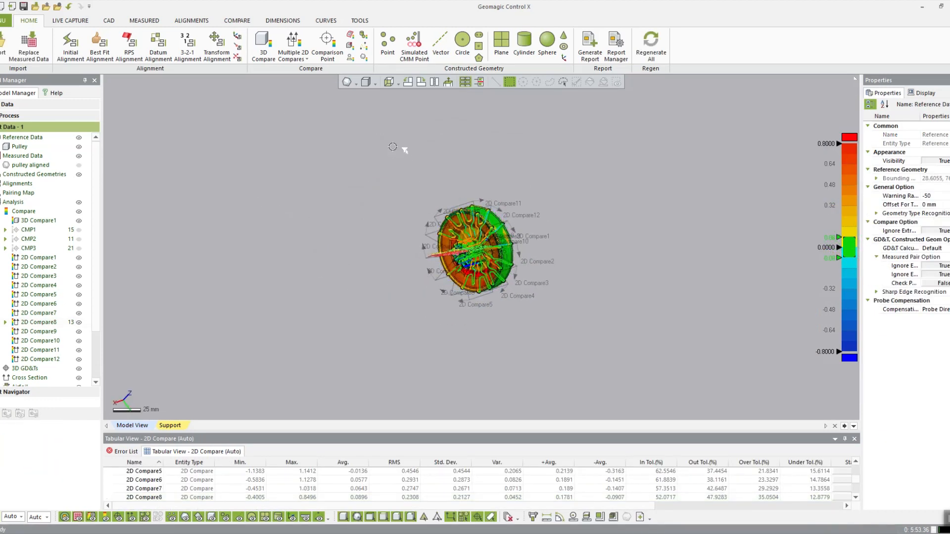
{"action": "scroll", "coordinate": [467, 252], "scroll_direction": "up", "scroll_amount": 5}
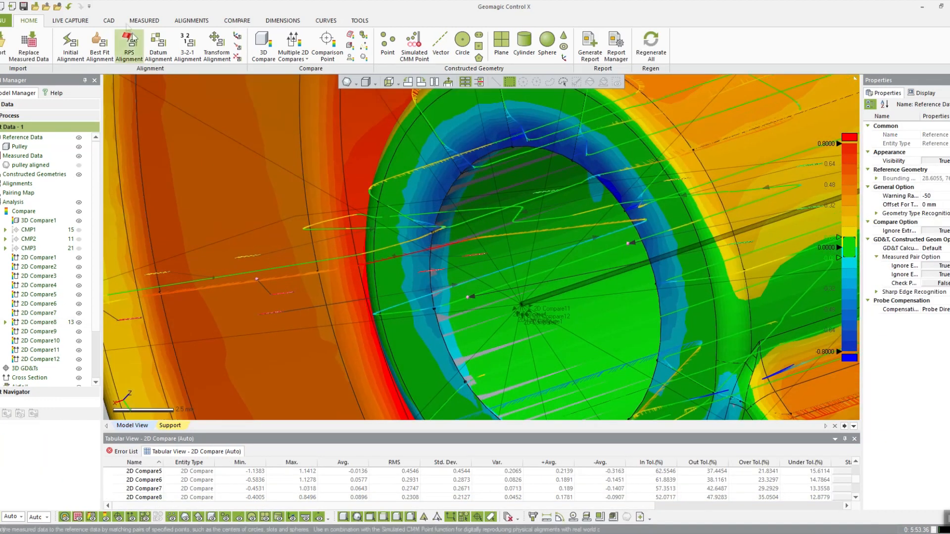
{"action": "left_click", "coordinate": [233, 20]}
{"action": "left_click", "coordinate": [282, 20]}
{"action": "scroll", "coordinate": [134, 113], "scroll_direction": "down", "scroll_amount": 3}
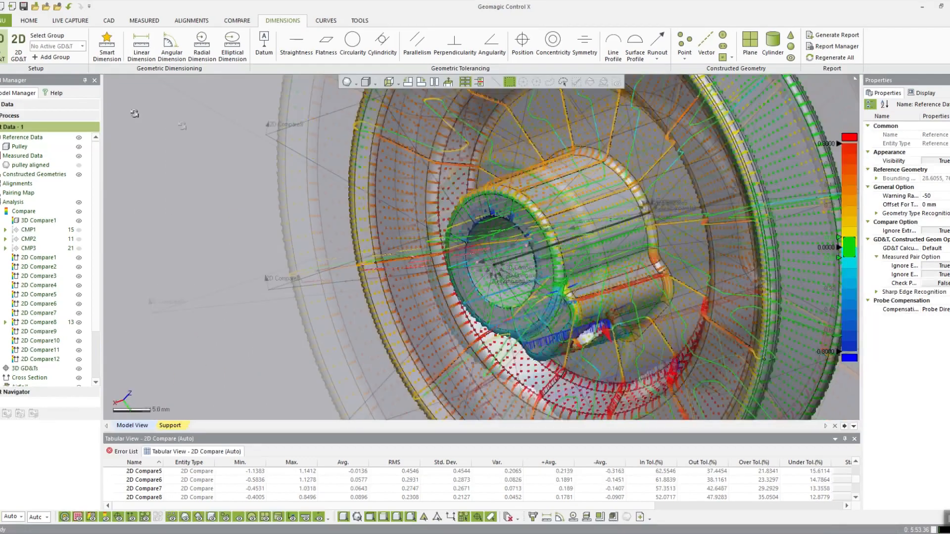
{"action": "scroll", "coordinate": [134, 113], "scroll_direction": "down", "scroll_amount": 5}
{"action": "right_click_drag", "start_coordinate": [446, 222], "coordinate": [379, 190]}
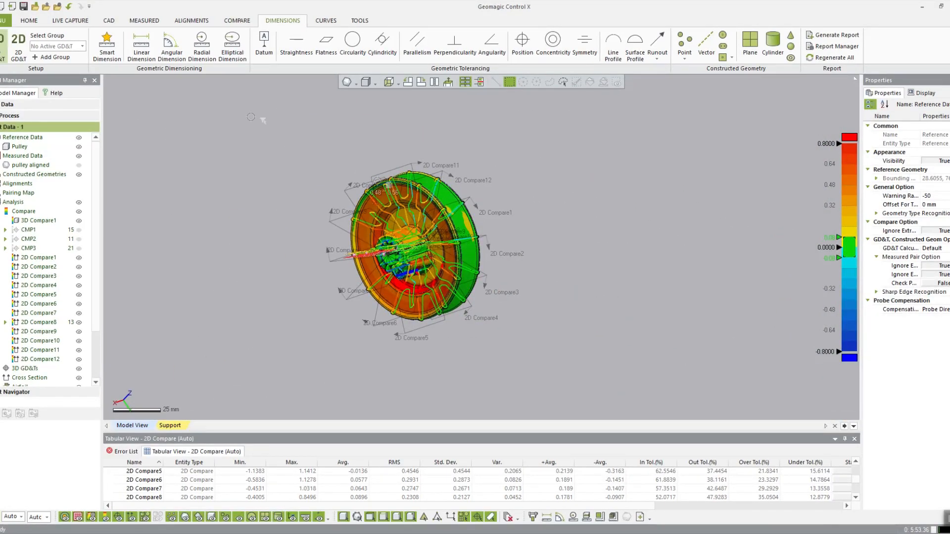
- Generate a report of all Result Data - 1 entities with the Letter_Landscape template, including a 3D PDF page
{"action": "left_click", "coordinate": [30, 21]}
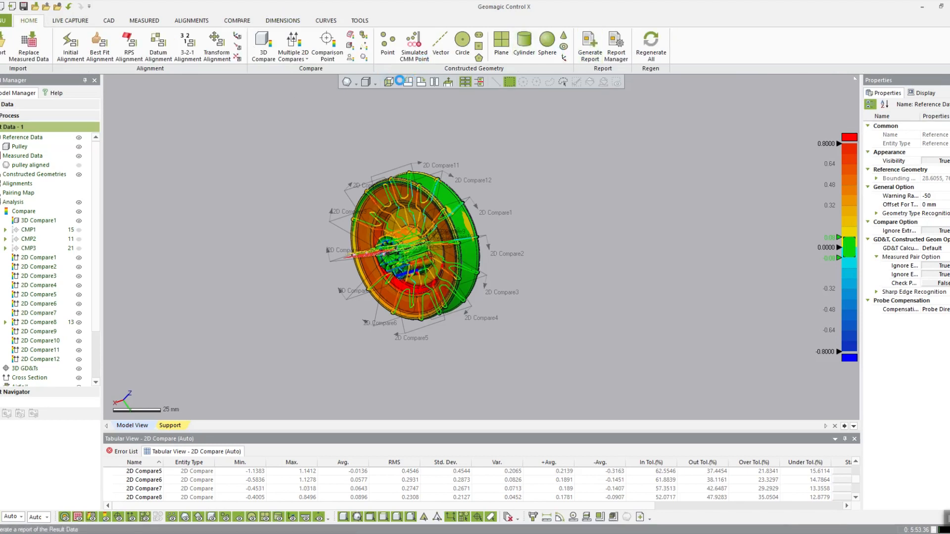
{"action": "left_click", "coordinate": [391, 81]}
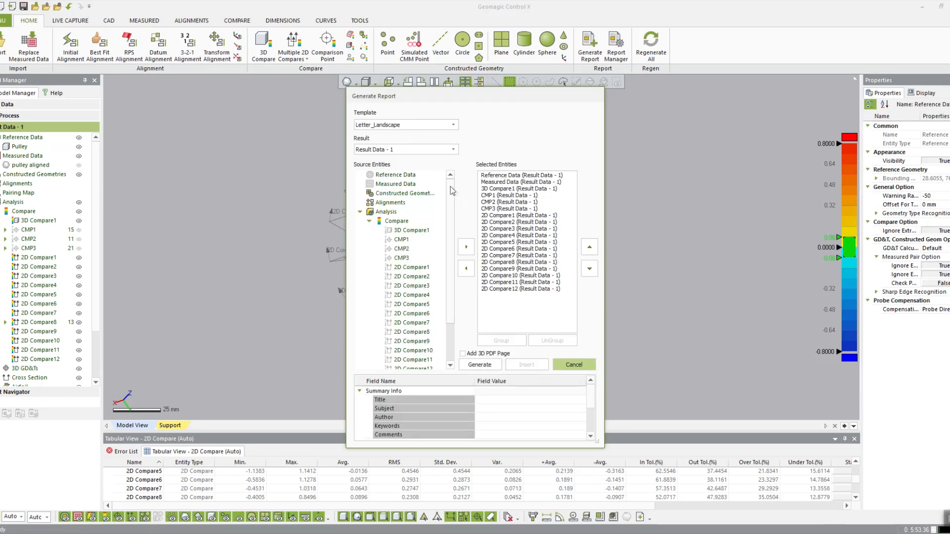
{"action": "left_click", "coordinate": [482, 364]}
{"action": "left_click", "coordinate": [493, 366]}
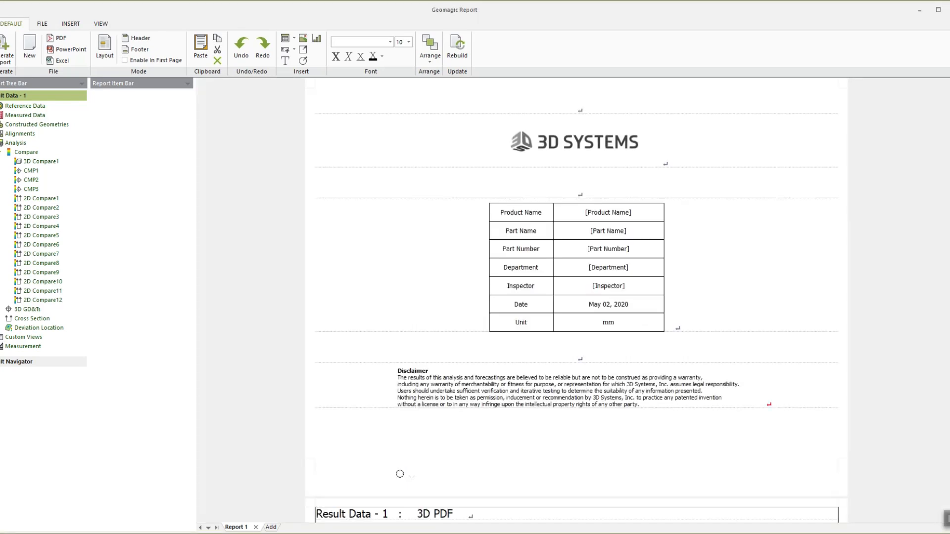
- Review the report's cover, reference and measured data, 3D Compare, CMP1 to CMP3 tables and first 2D Compare pages
{"action": "scroll", "coordinate": [584, 255], "scroll_direction": "down", "scroll_amount": 9}
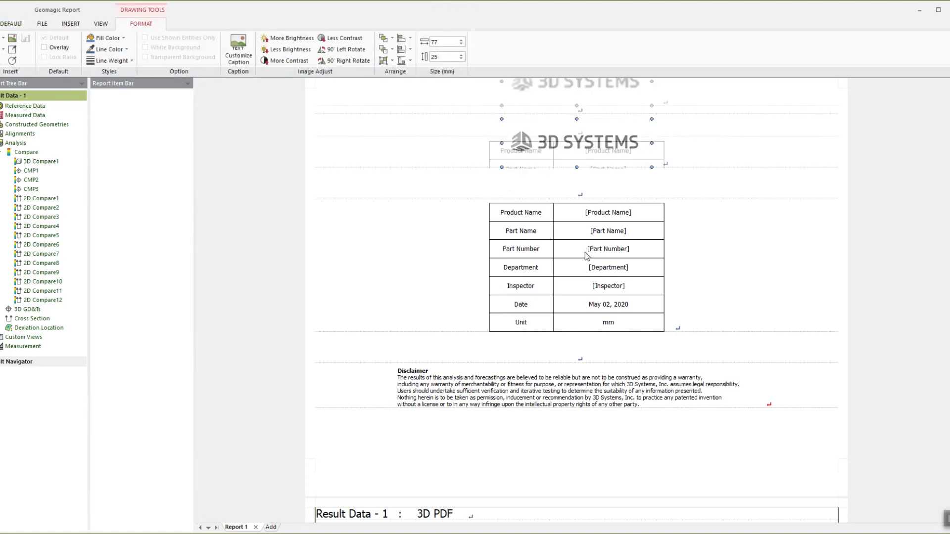
{"action": "scroll", "coordinate": [572, 255], "scroll_direction": "down", "scroll_amount": 15}
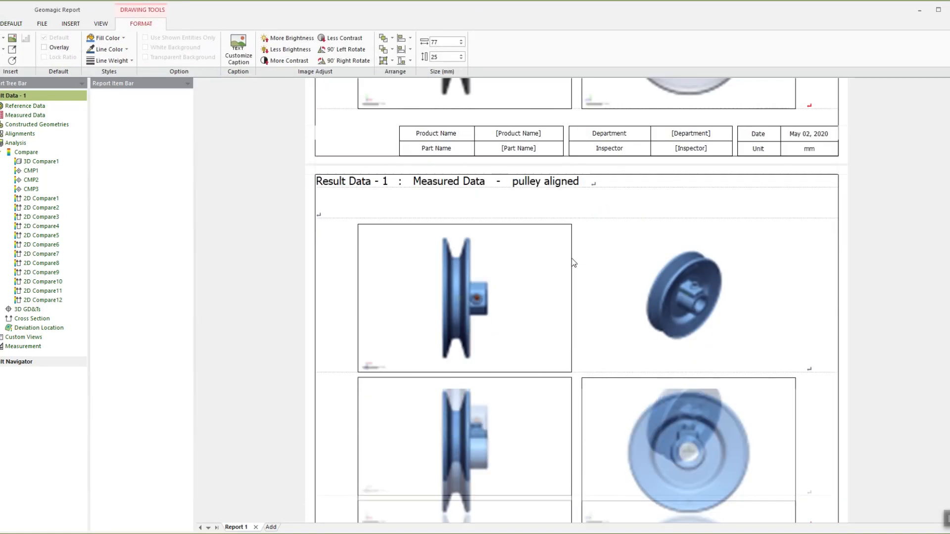
{"action": "scroll", "coordinate": [569, 259], "scroll_direction": "down", "scroll_amount": 10}
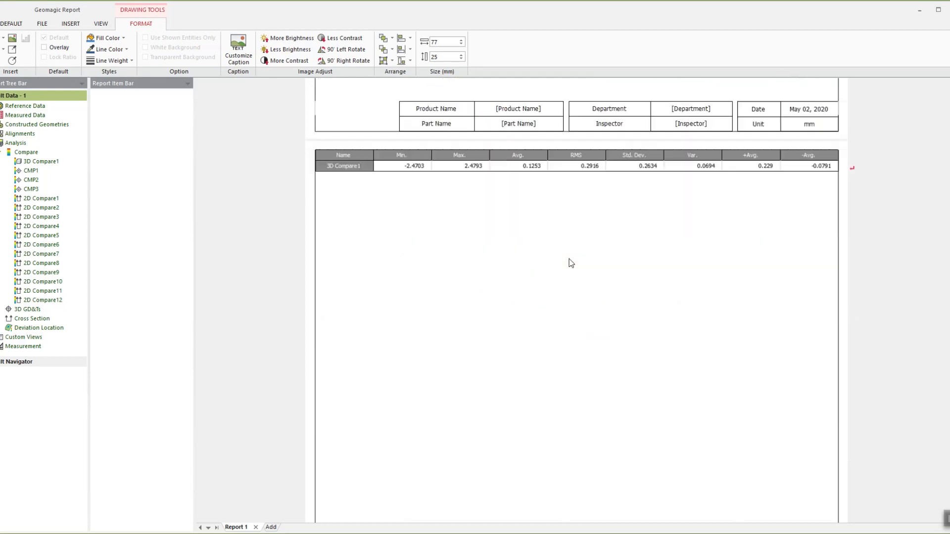
{"action": "scroll", "coordinate": [568, 258], "scroll_direction": "down", "scroll_amount": 2}
{"action": "scroll", "coordinate": [568, 258], "scroll_direction": "up", "scroll_amount": 2}
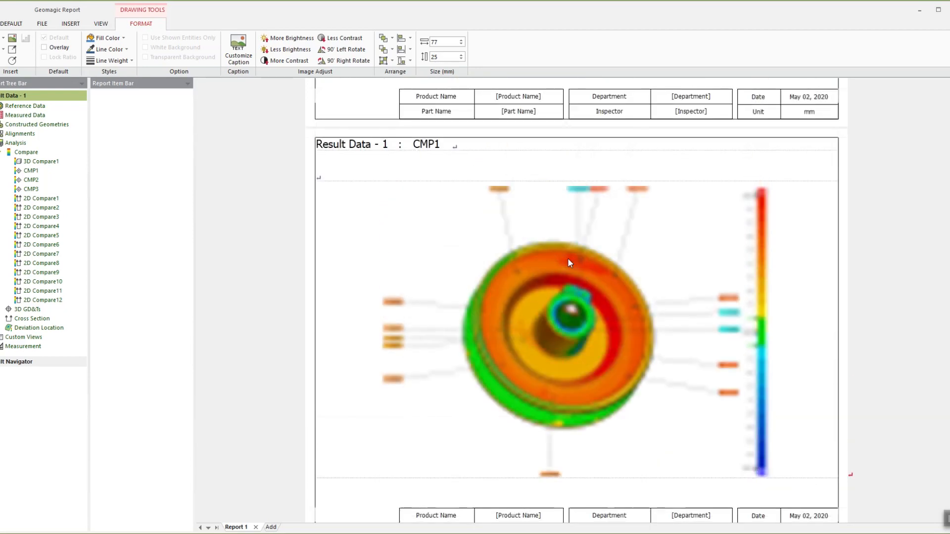
{"action": "scroll", "coordinate": [568, 263], "scroll_direction": "down", "scroll_amount": 8}
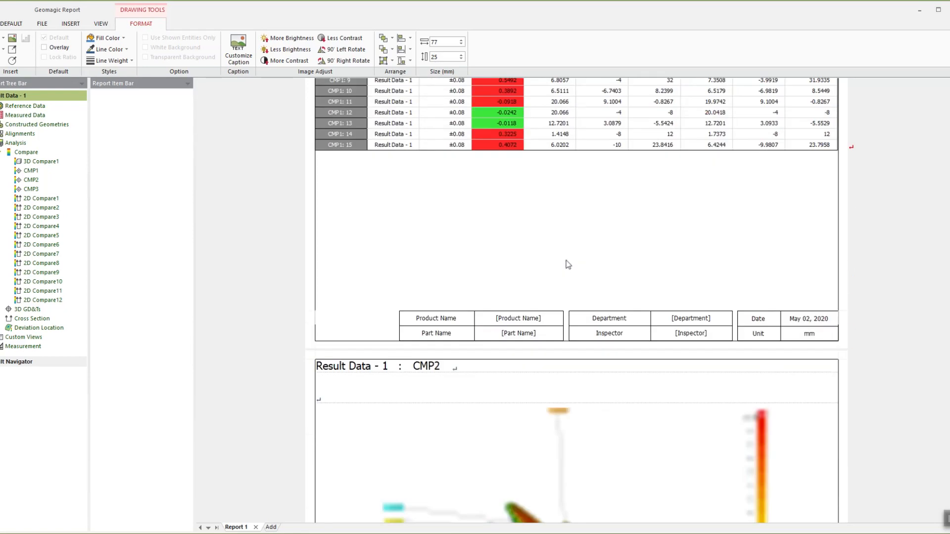
{"action": "scroll", "coordinate": [567, 265], "scroll_direction": "down", "scroll_amount": 8}
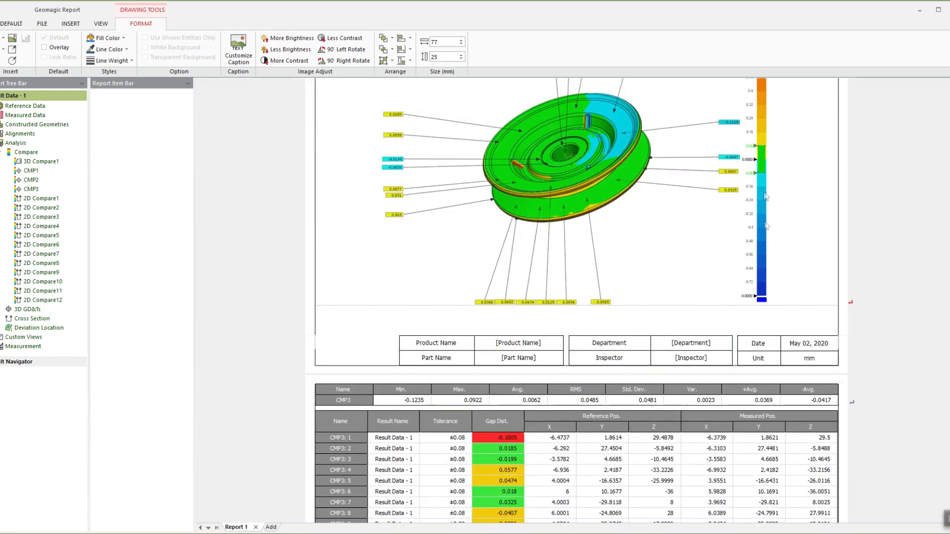
{"action": "scroll", "coordinate": [745, 256], "scroll_direction": "down", "scroll_amount": 10}
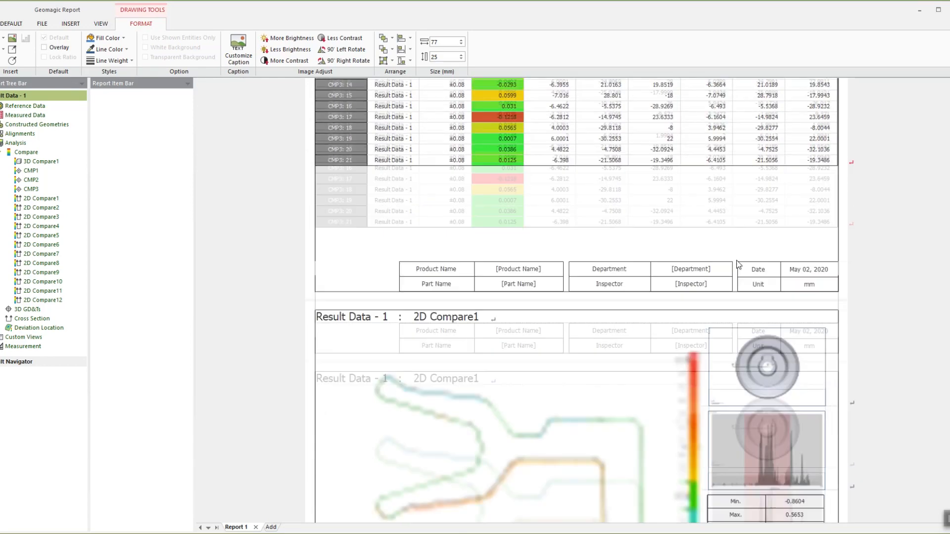
{"action": "scroll", "coordinate": [733, 266], "scroll_direction": "up", "scroll_amount": 2}
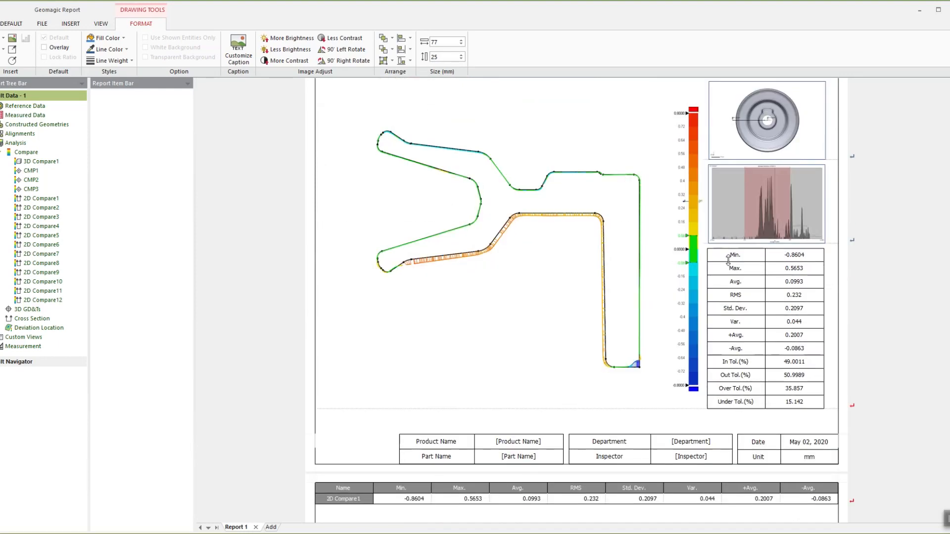
{"action": "scroll", "coordinate": [727, 259], "scroll_direction": "down", "scroll_amount": 10}
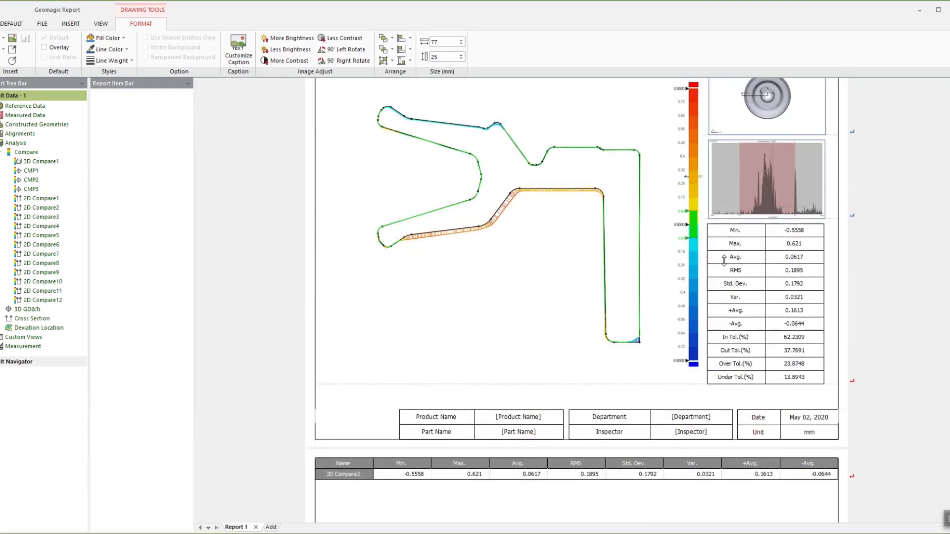
{"action": "scroll", "coordinate": [726, 265], "scroll_direction": "down", "scroll_amount": 5}
{"action": "scroll", "coordinate": [726, 265], "scroll_direction": "down", "scroll_amount": 10}
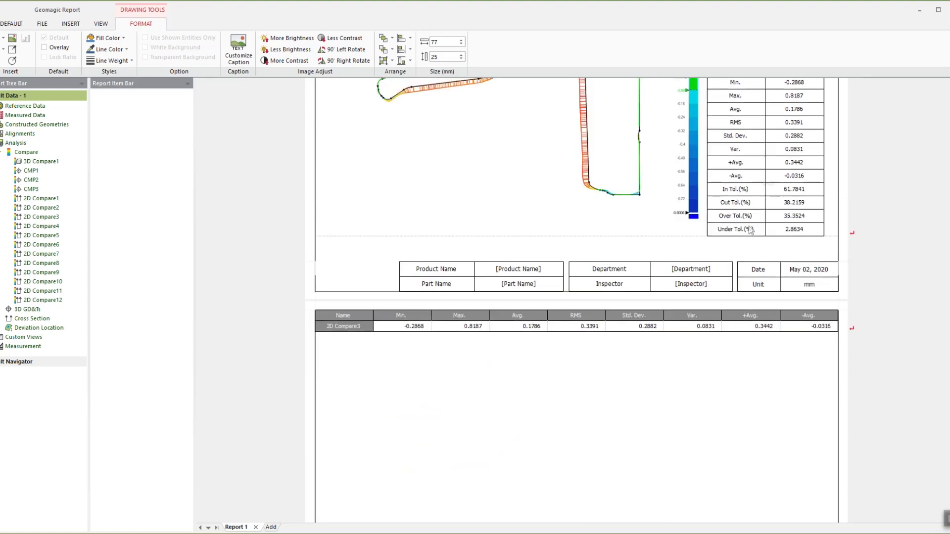
{"action": "scroll", "coordinate": [777, 177], "scroll_direction": "up", "scroll_amount": 1}
- Review the report again from the cover page through all 2D Compare pages, checking the tagged 2D Compare8 section and its table
{"action": "scroll", "coordinate": [703, 213], "scroll_direction": "down", "scroll_amount": 10}
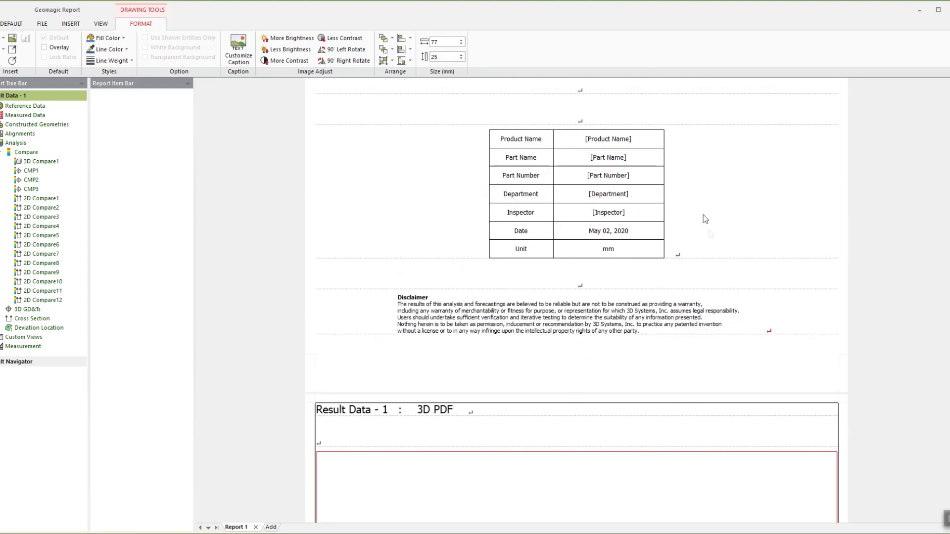
{"action": "scroll", "coordinate": [703, 215], "scroll_direction": "down", "scroll_amount": 5}
{"action": "scroll", "coordinate": [711, 303], "scroll_direction": "down", "scroll_amount": 15}
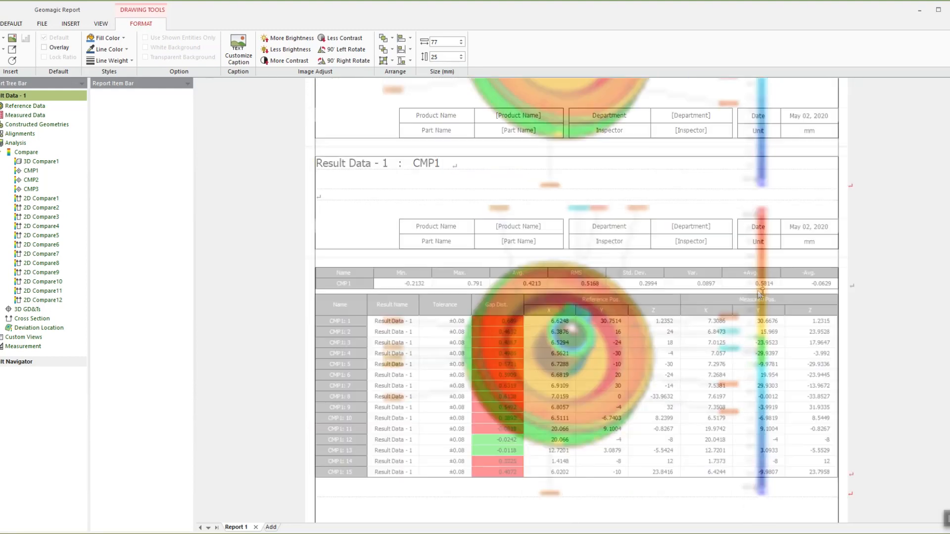
{"action": "scroll", "coordinate": [767, 295], "scroll_direction": "down", "scroll_amount": 15}
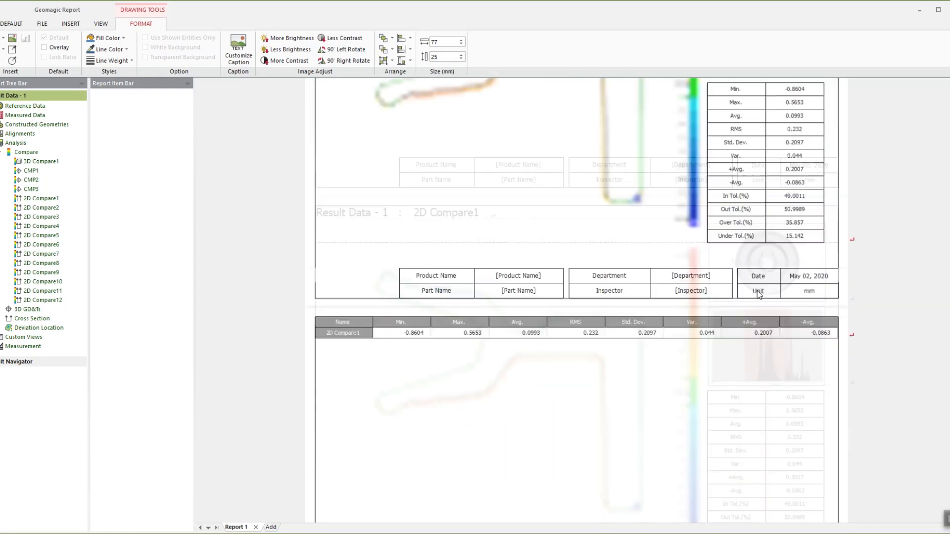
{"action": "scroll", "coordinate": [755, 295], "scroll_direction": "down", "scroll_amount": 7}
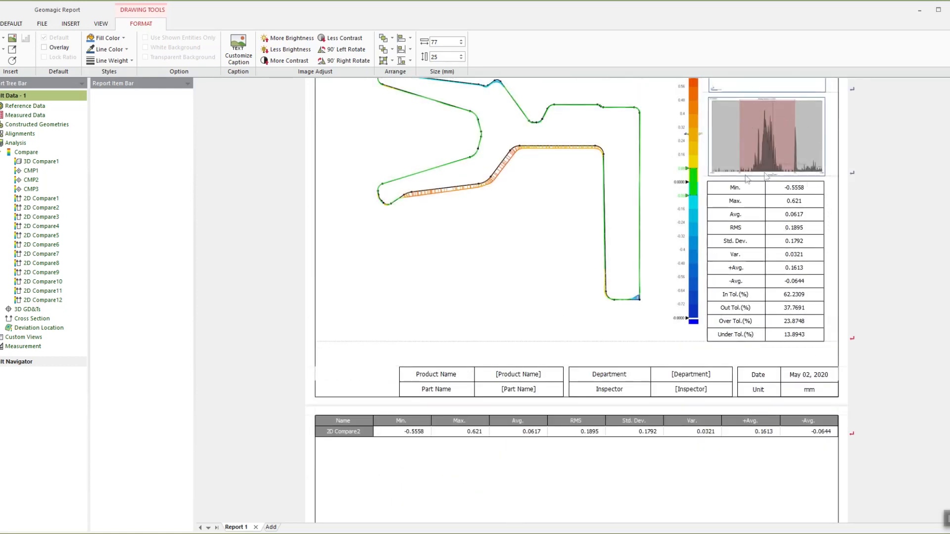
{"action": "scroll", "coordinate": [724, 233], "scroll_direction": "down", "scroll_amount": 12}
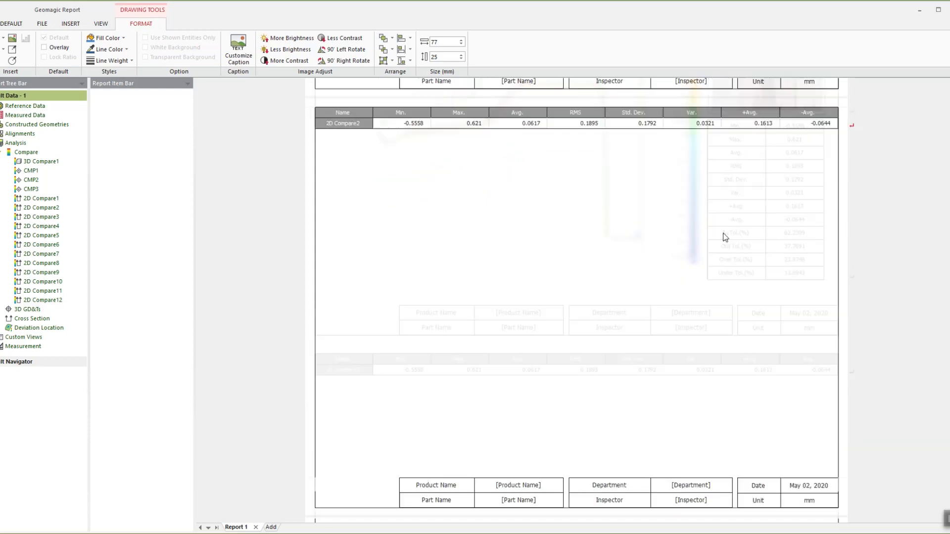
{"action": "scroll", "coordinate": [727, 236], "scroll_direction": "down", "scroll_amount": 10}
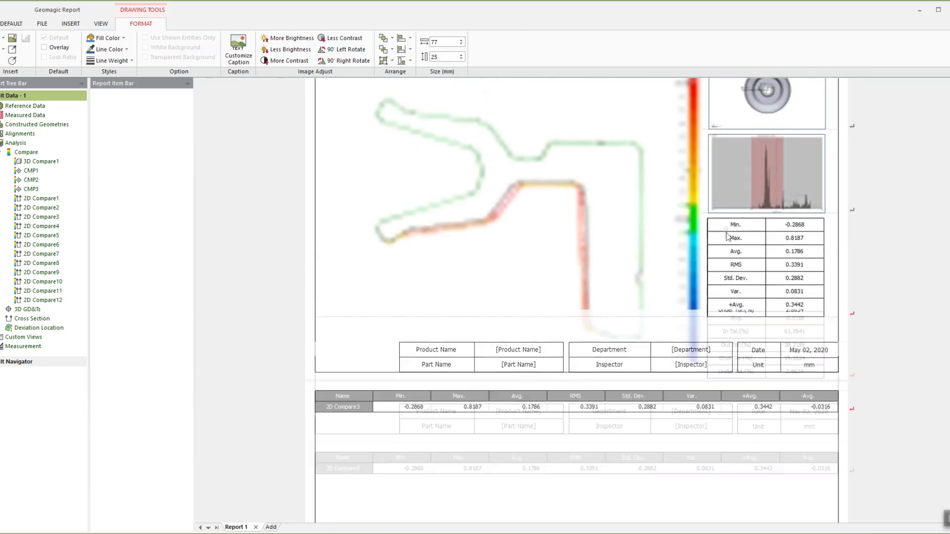
{"action": "scroll", "coordinate": [728, 236], "scroll_direction": "down", "scroll_amount": 12}
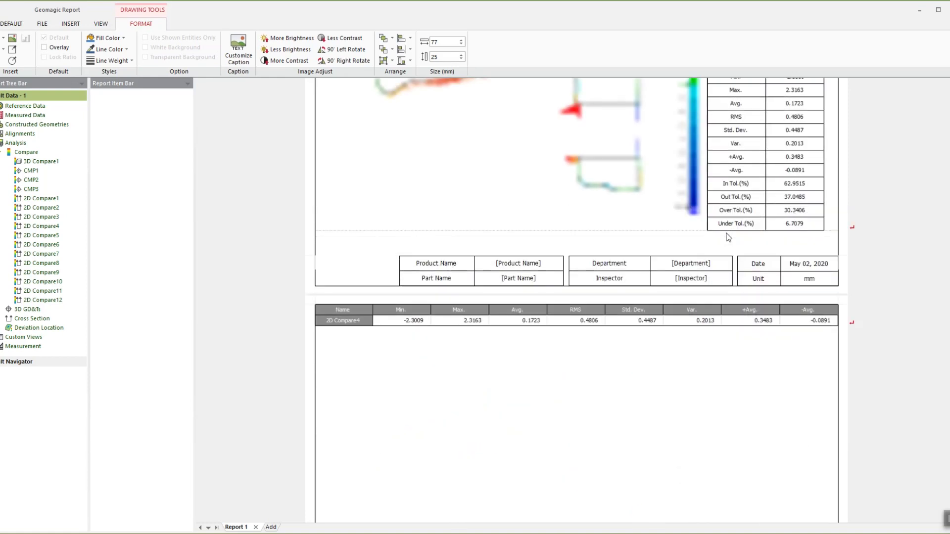
{"action": "scroll", "coordinate": [725, 237], "scroll_direction": "down", "scroll_amount": 15}
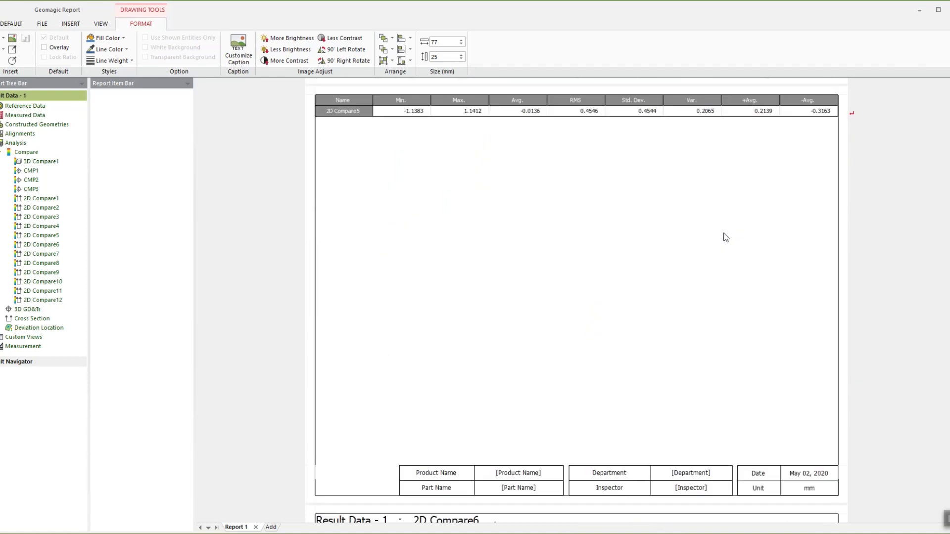
{"action": "scroll", "coordinate": [725, 237], "scroll_direction": "down", "scroll_amount": 15}
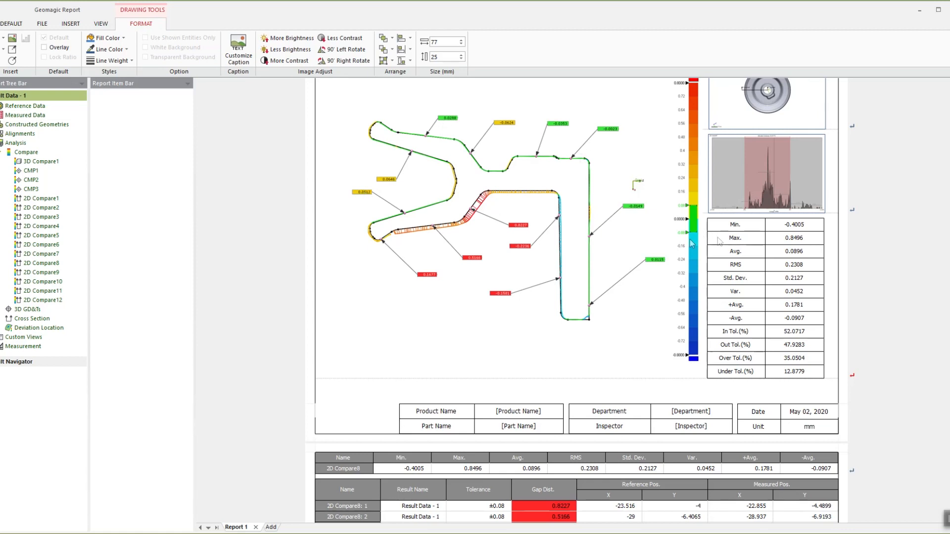
{"action": "scroll", "coordinate": [701, 246], "scroll_direction": "down", "scroll_amount": 15}
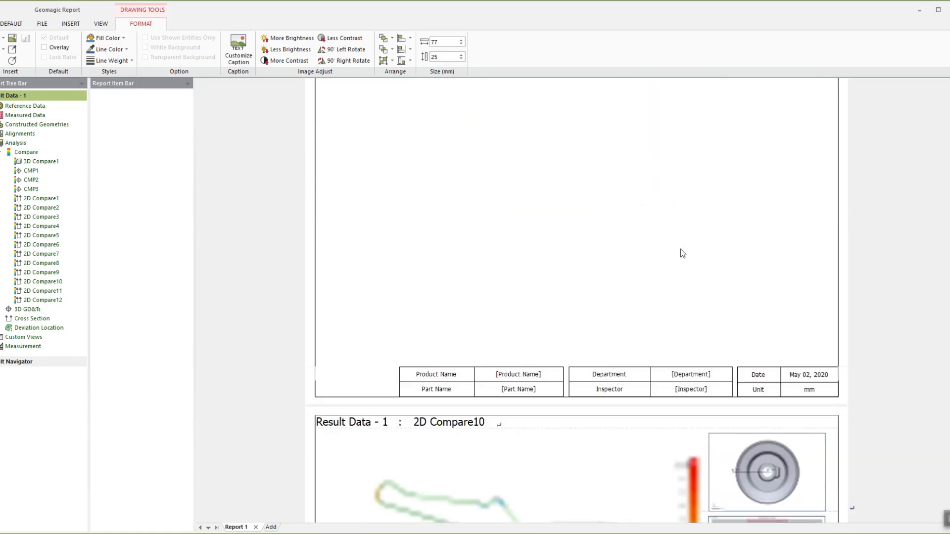
{"action": "scroll", "coordinate": [678, 254], "scroll_direction": "down", "scroll_amount": 10}
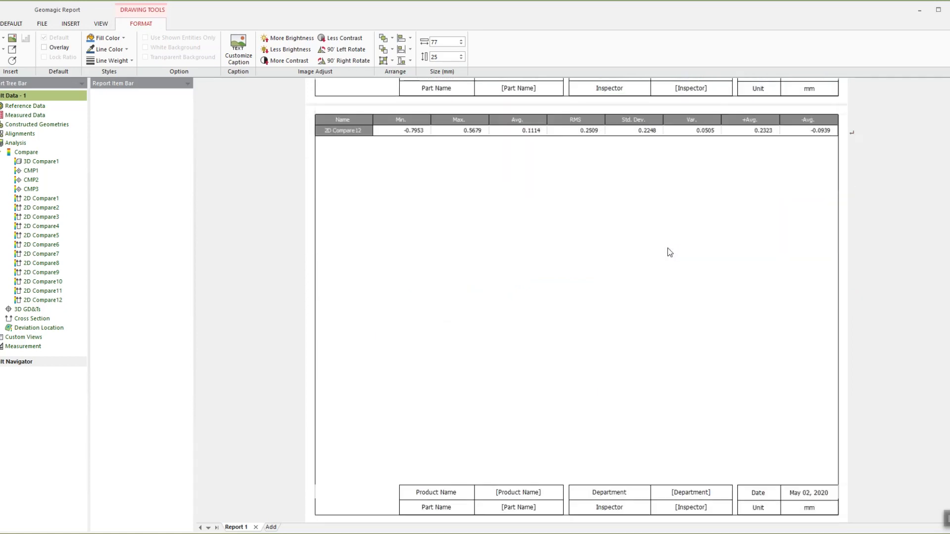
- Export all sheets of the report as a PDF file named Pulley in the Scans Samples folder
{"action": "left_click", "coordinate": [14, 23]}
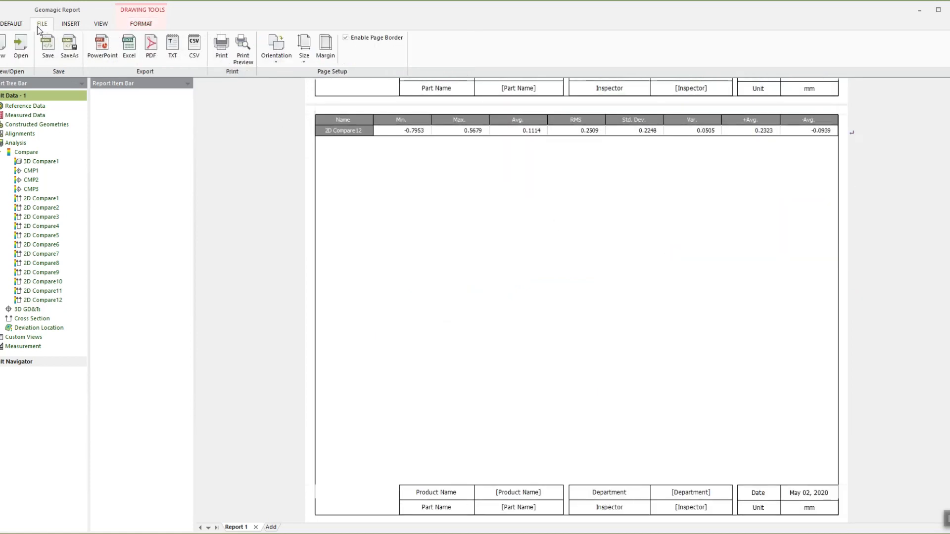
{"action": "left_click", "coordinate": [57, 38]}
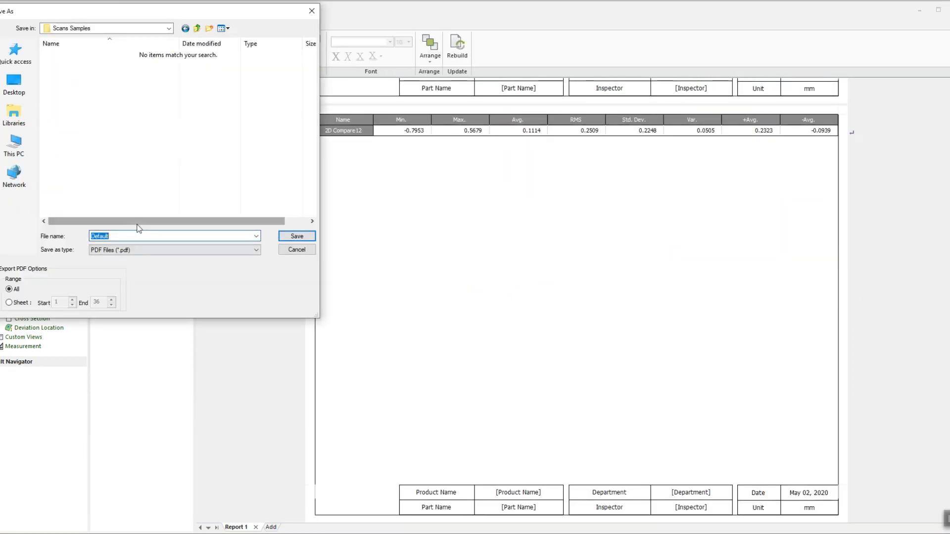
{"action": "type", "text": "Pulley"}
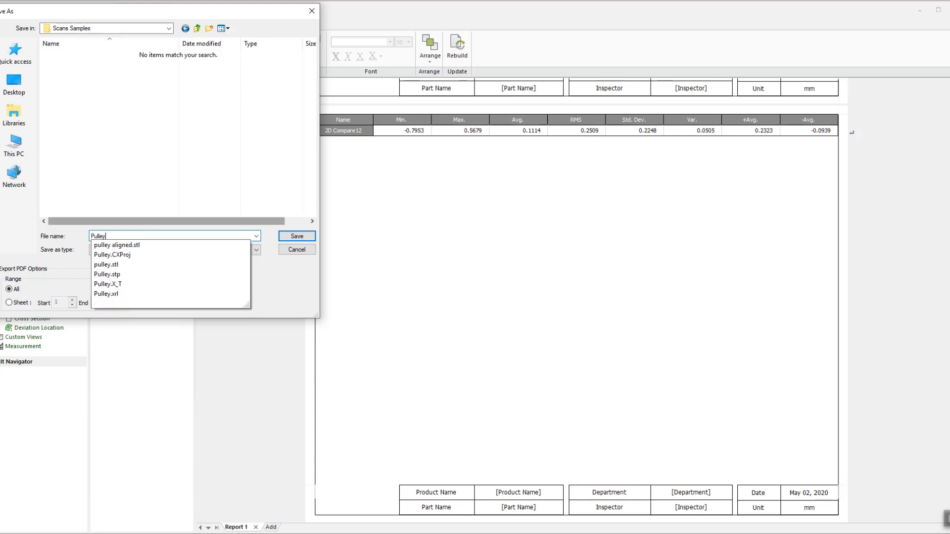
{"action": "left_click", "coordinate": [297, 236]}
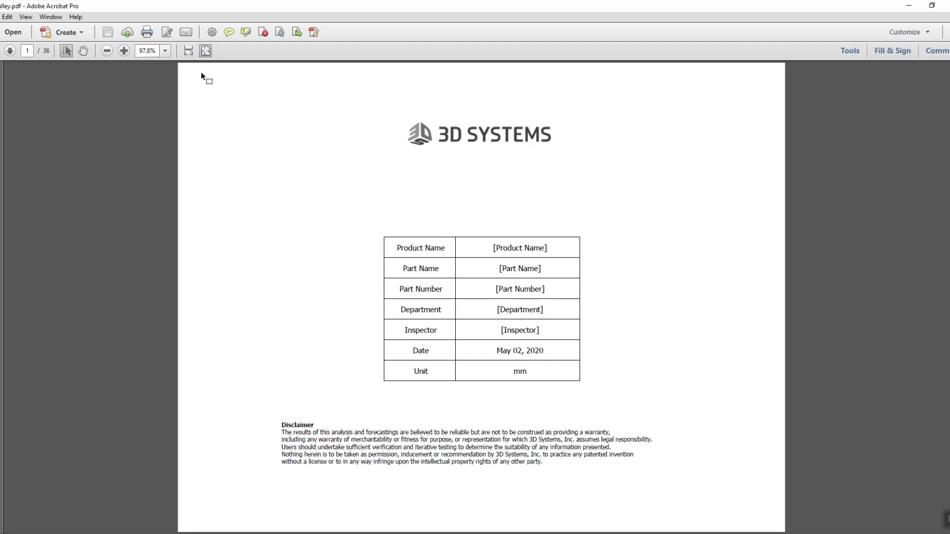
- On the PDF's 3D page, hide the 3D PMI annotations of the reference Pulley and examine the model's front face up close
{"action": "scroll", "coordinate": [201, 73], "scroll_direction": "down", "scroll_amount": 1}
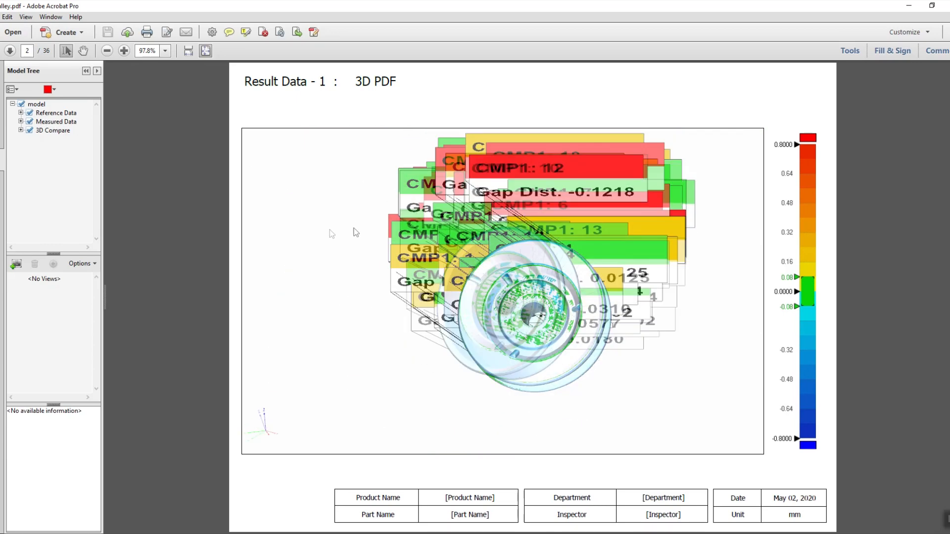
{"action": "left_click", "coordinate": [21, 112]}
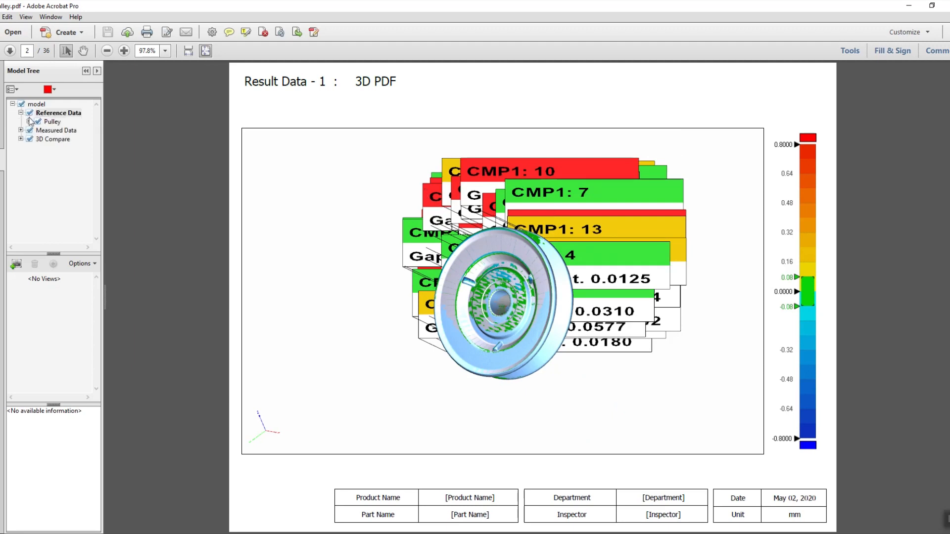
{"action": "left_click", "coordinate": [29, 121]}
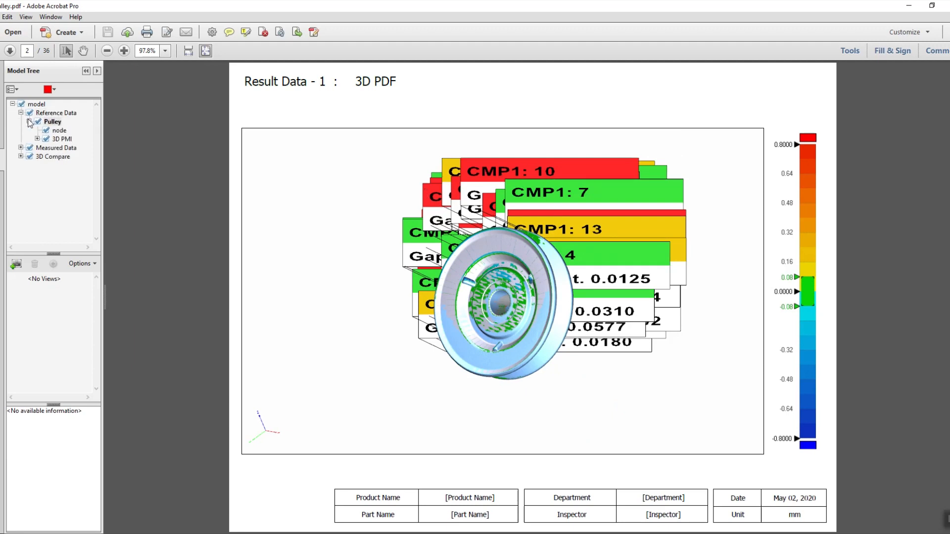
{"action": "left_click", "coordinate": [46, 140]}
{"action": "left_click_drag", "start_coordinate": [575, 298], "coordinate": [468, 237]}
{"action": "scroll", "coordinate": [477, 271], "scroll_direction": "up", "scroll_amount": 5}
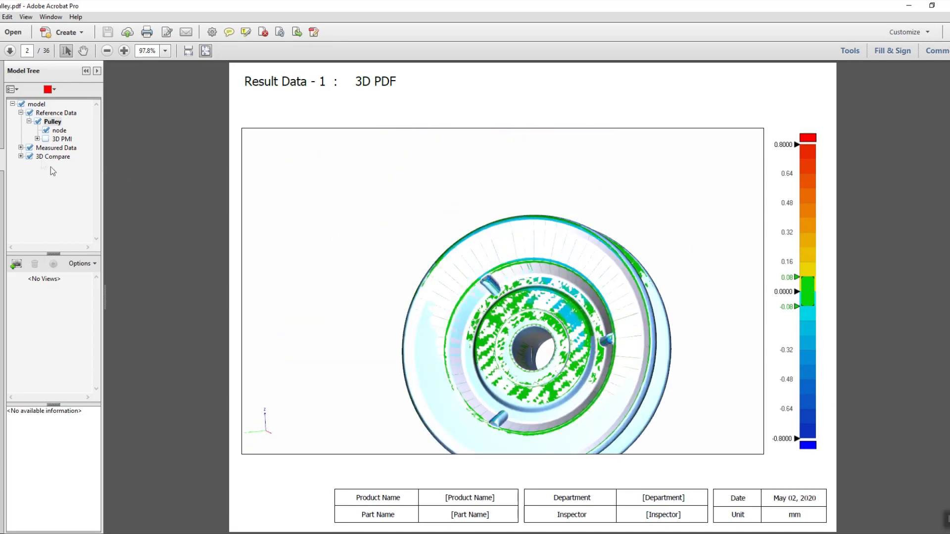
- Hide the 3D Compare data in the 3D PDF model and view the pulley from the side
{"action": "left_click", "coordinate": [21, 113]}
{"action": "left_click", "coordinate": [29, 130]}
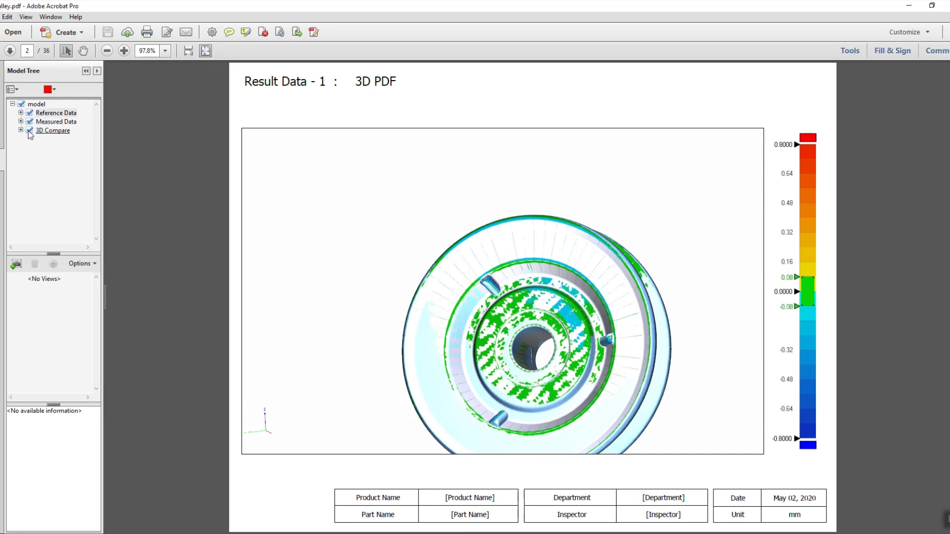
{"action": "left_click_drag", "start_coordinate": [499, 262], "coordinate": [538, 310]}
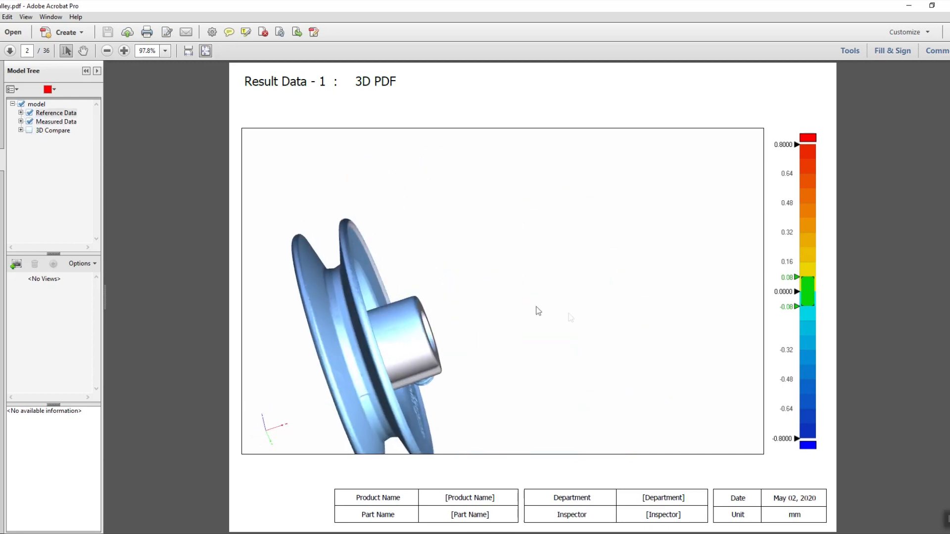
{"action": "scroll", "coordinate": [461, 233], "scroll_direction": "down", "scroll_amount": 2}
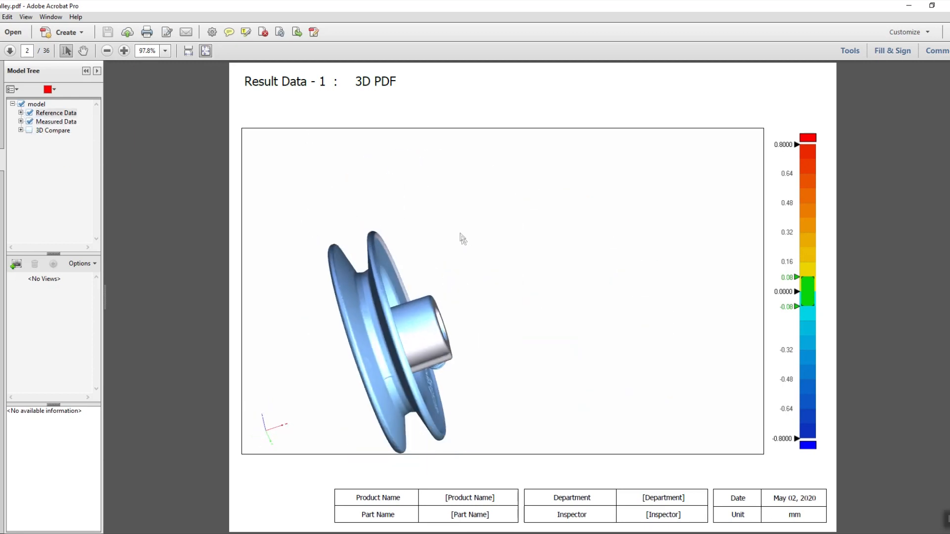
- Set the 3D PDF model's render mode to Solid Outline and inspect the pulley's hub side
{"action": "right_click", "coordinate": [432, 239]}
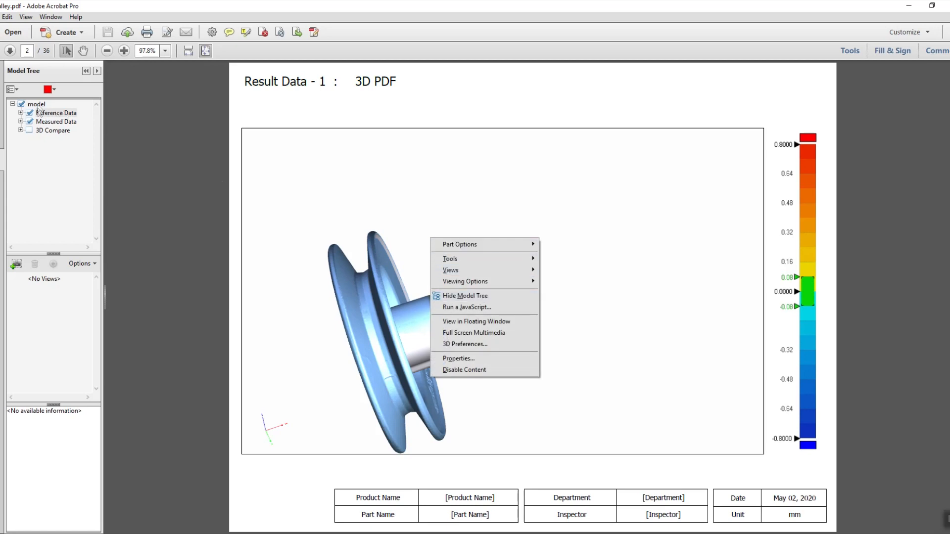
{"action": "left_click", "coordinate": [18, 89]}
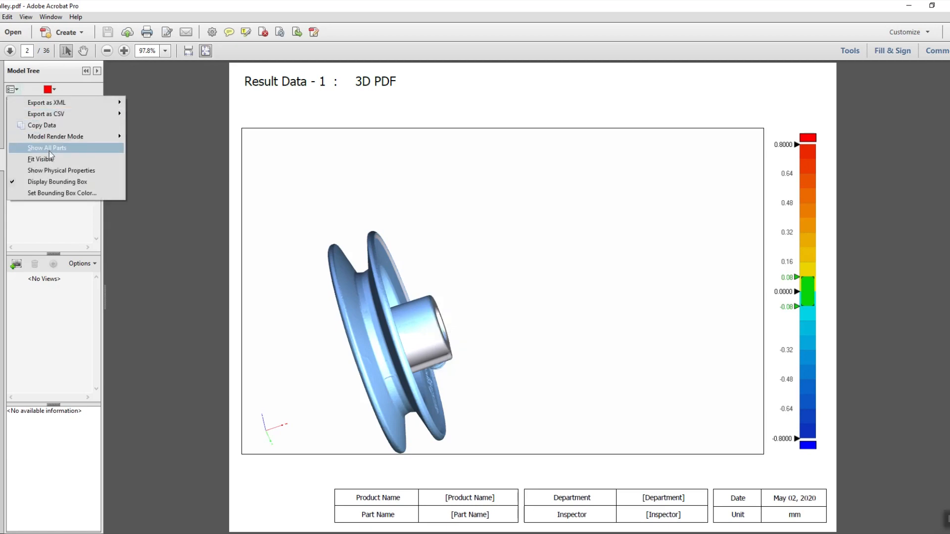
{"action": "mouse_move", "coordinate": [50, 139]}
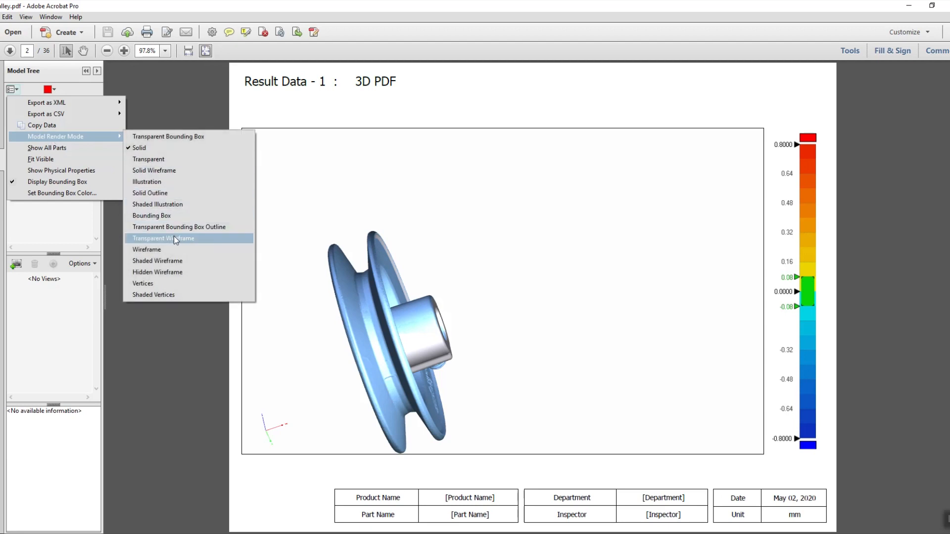
{"action": "left_click", "coordinate": [170, 193]}
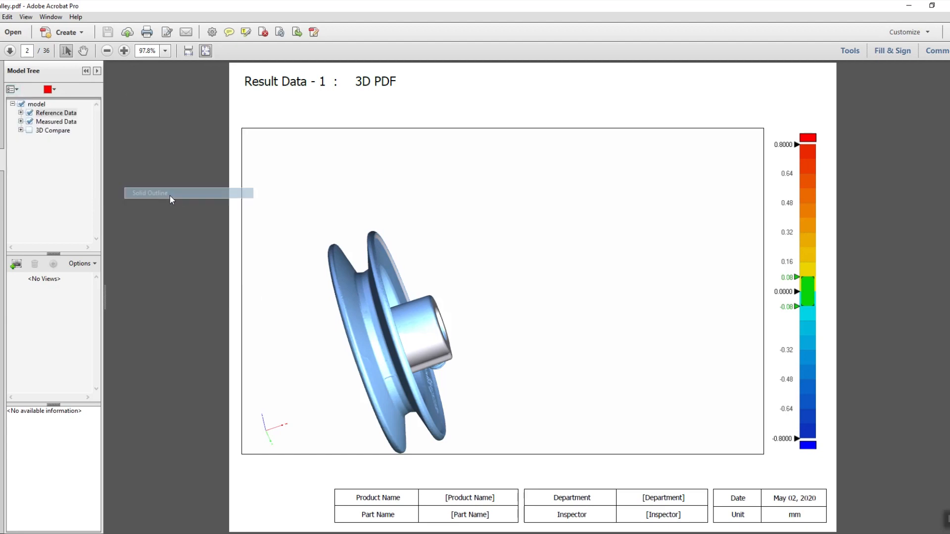
{"action": "left_click_drag", "start_coordinate": [528, 315], "coordinate": [507, 154]}
{"action": "scroll", "coordinate": [421, 306], "scroll_direction": "down", "scroll_amount": 2}
{"action": "scroll", "coordinate": [561, 243], "scroll_direction": "up", "scroll_amount": 4}
{"action": "scroll", "coordinate": [440, 252], "scroll_direction": "down", "scroll_amount": 4}
{"action": "scroll", "coordinate": [428, 248], "scroll_direction": "up", "scroll_amount": 4}
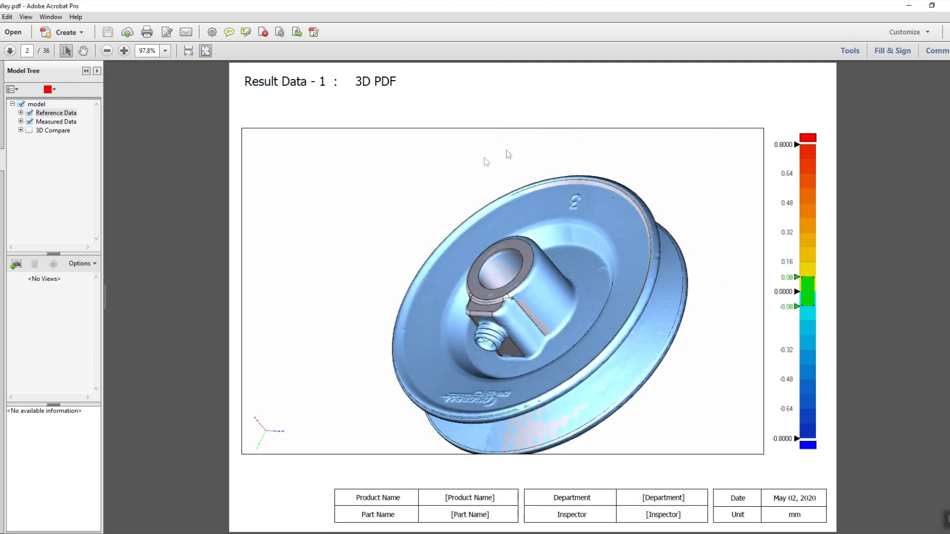
- Show 3D Compare again, hide the Reference Data and Measured Data, and inspect the deviation map from another angle
{"action": "left_click", "coordinate": [29, 130]}
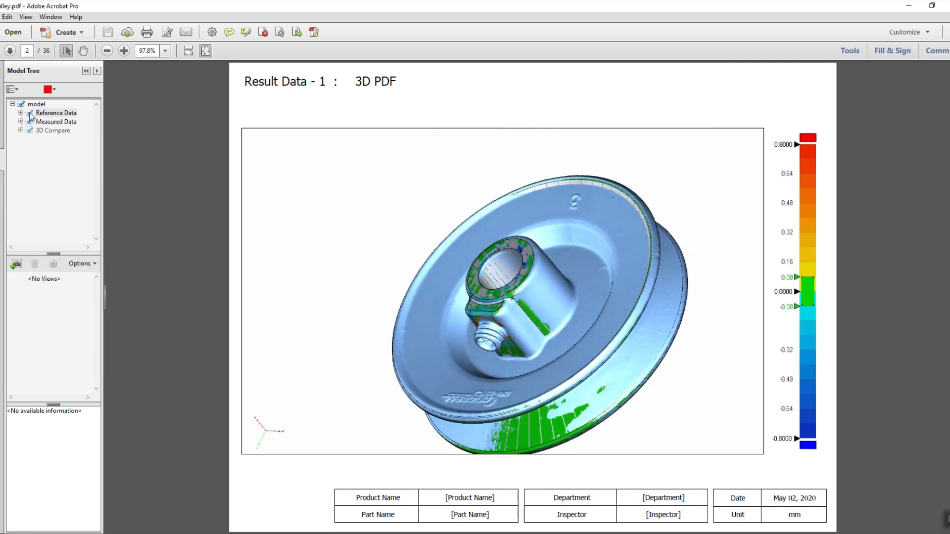
{"action": "left_click", "coordinate": [30, 113]}
{"action": "left_click", "coordinate": [29, 122]}
{"action": "left_click_drag", "start_coordinate": [517, 258], "coordinate": [713, 331]}
- Review the PDF pages from Reference Data through Measured Data and 3D Compare1 to the last 2D Compare pages
{"action": "scroll", "coordinate": [853, 292], "scroll_direction": "down", "scroll_amount": 2}
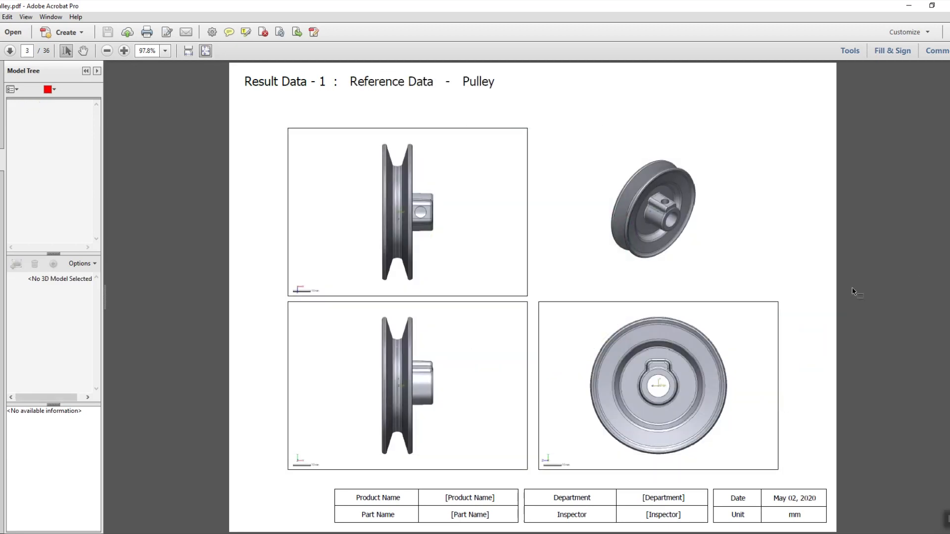
{"action": "scroll", "coordinate": [828, 298], "scroll_direction": "down", "scroll_amount": 3}
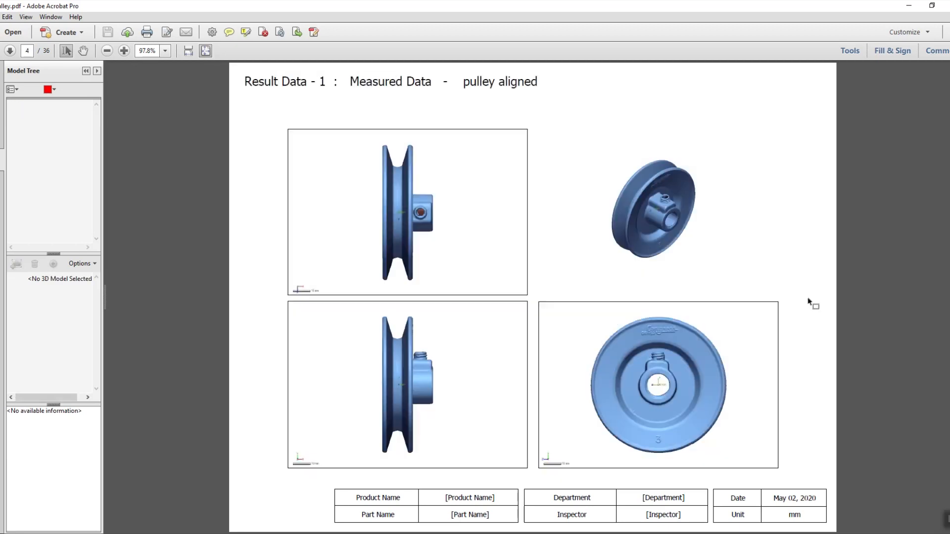
{"action": "scroll", "coordinate": [804, 300], "scroll_direction": "down", "scroll_amount": 4}
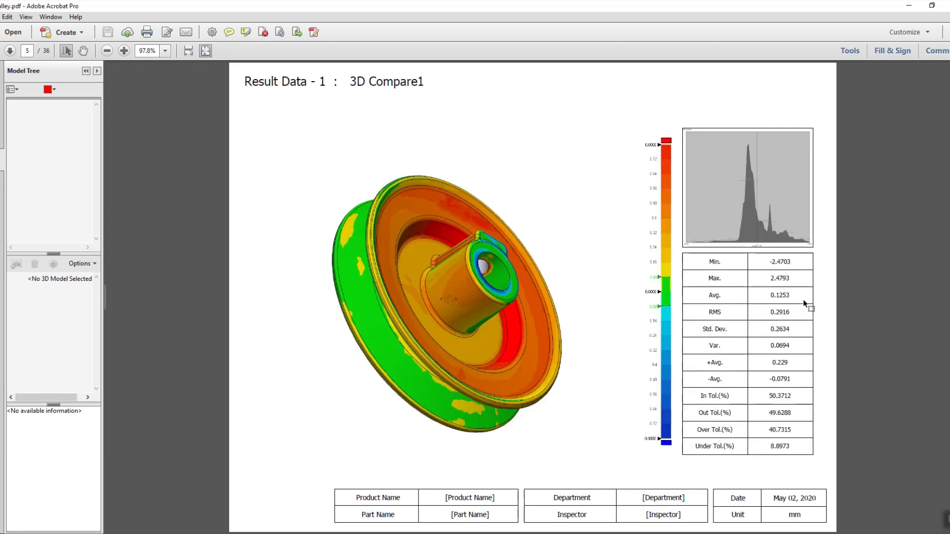
{"action": "scroll", "coordinate": [803, 299], "scroll_direction": "down", "scroll_amount": 16}
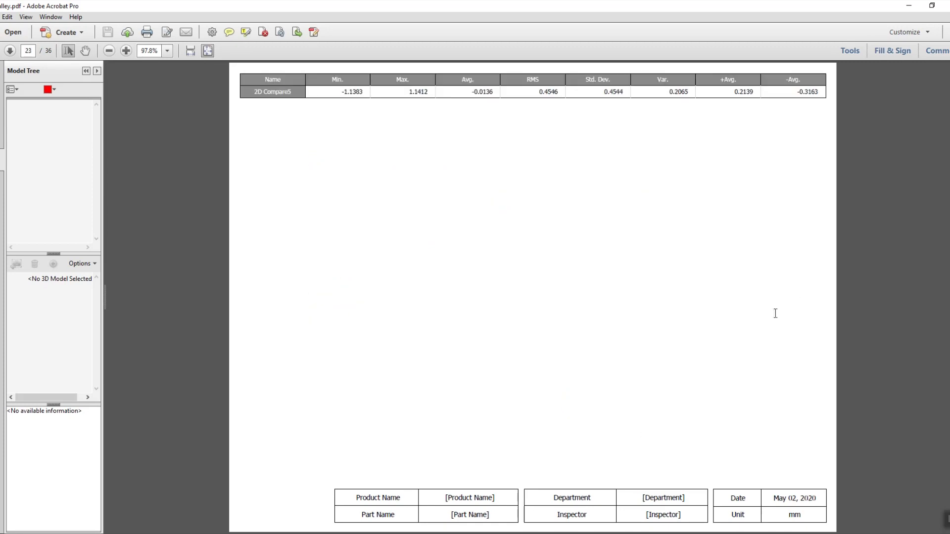
{"action": "scroll", "coordinate": [737, 320], "scroll_direction": "down", "scroll_amount": 5}
{"action": "scroll", "coordinate": [729, 327], "scroll_direction": "down", "scroll_amount": 5}
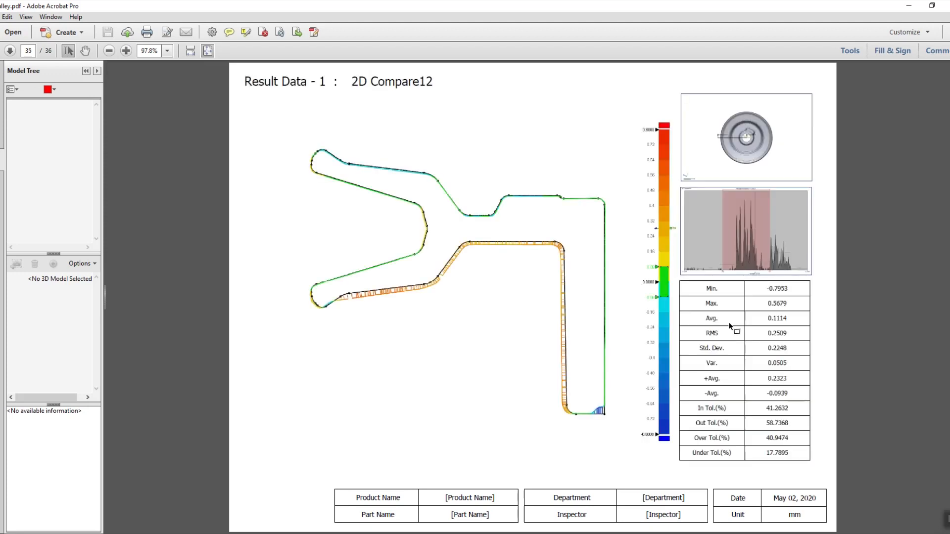
- Review the PDF pages backwards from 2D Compare12 through the CMP pages to the Reference Data page
{"action": "scroll", "coordinate": [730, 326], "scroll_direction": "up", "scroll_amount": 1}
{"action": "scroll", "coordinate": [730, 327], "scroll_direction": "up", "scroll_amount": 3}
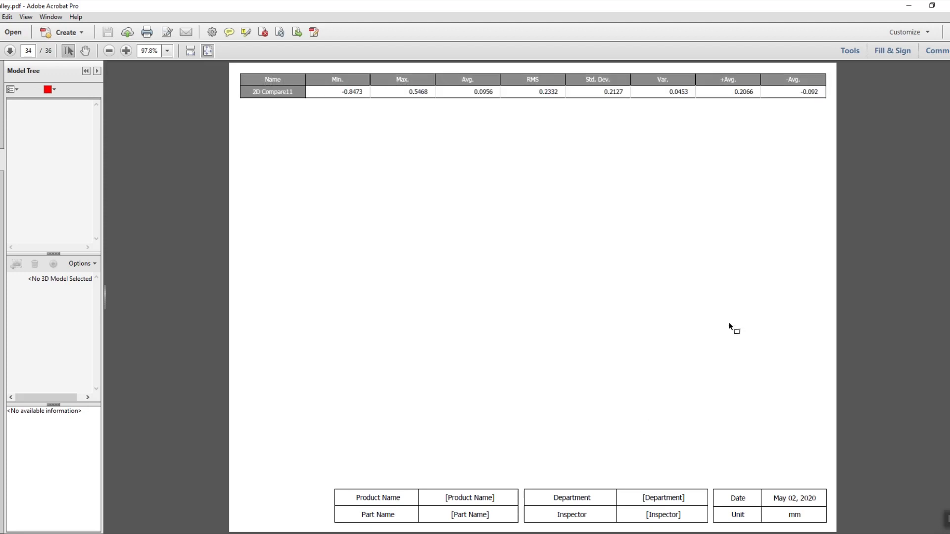
{"action": "scroll", "coordinate": [729, 327], "scroll_direction": "up", "scroll_amount": 4}
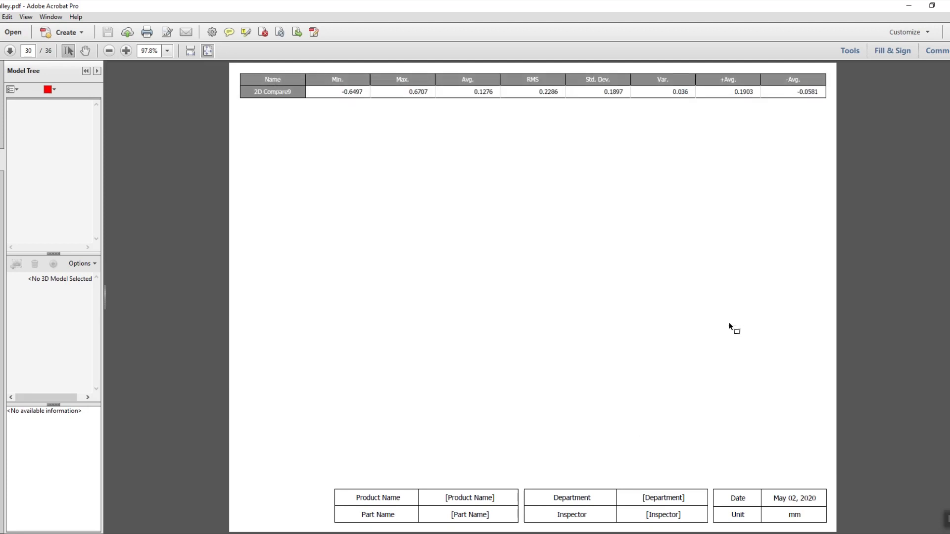
{"action": "scroll", "coordinate": [729, 327], "scroll_direction": "up", "scroll_amount": 1}
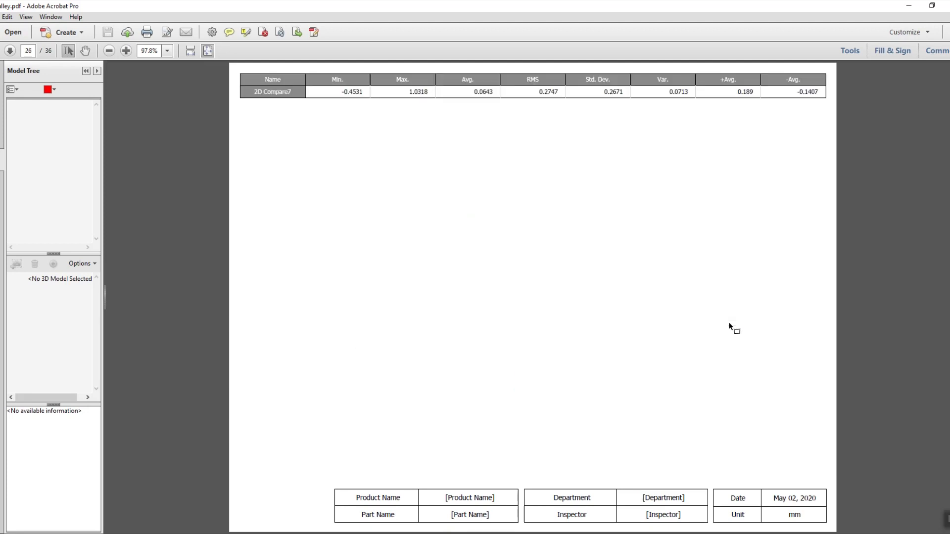
{"action": "scroll", "coordinate": [729, 326], "scroll_direction": "down", "scroll_amount": 1}
{"action": "scroll", "coordinate": [729, 327], "scroll_direction": "up", "scroll_amount": 6}
{"action": "scroll", "coordinate": [729, 326], "scroll_direction": "up", "scroll_amount": 5}
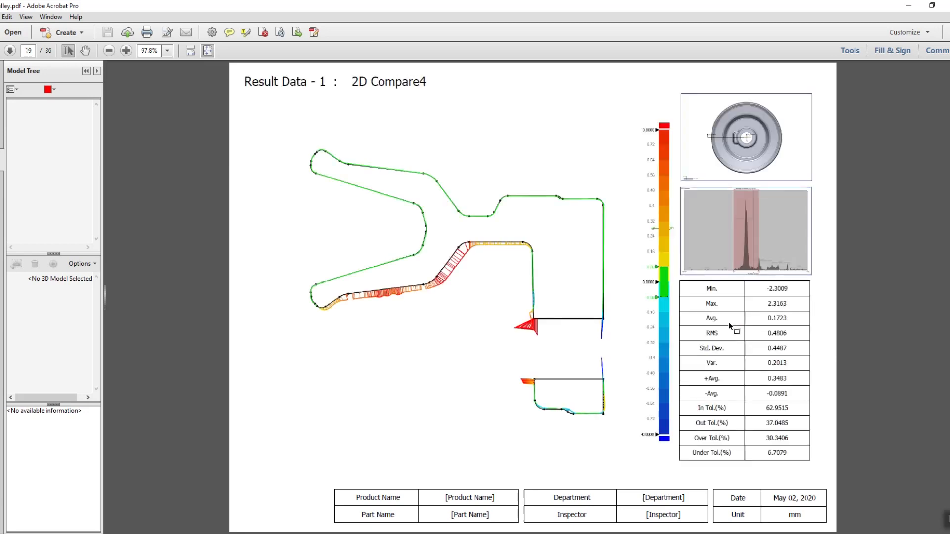
{"action": "scroll", "coordinate": [730, 327], "scroll_direction": "up", "scroll_amount": 5}
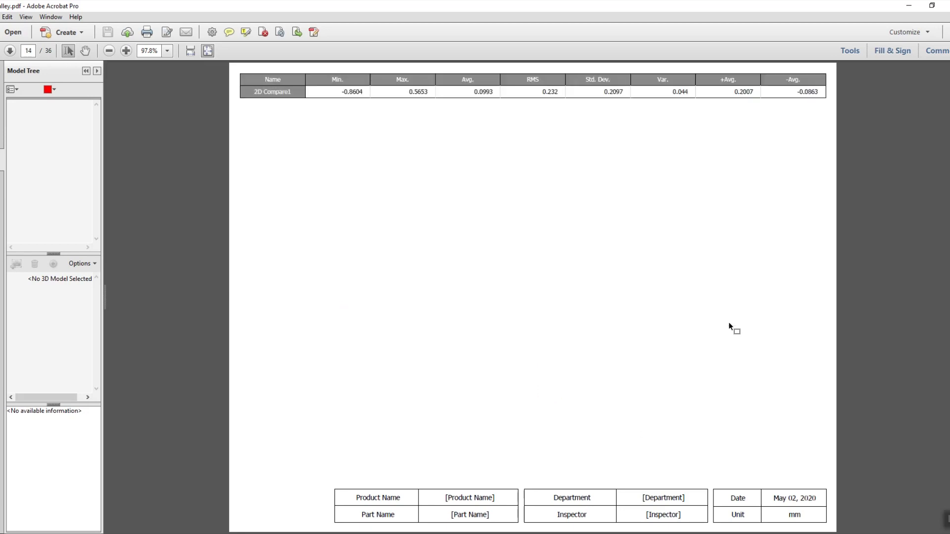
{"action": "scroll", "coordinate": [729, 326], "scroll_direction": "up", "scroll_amount": 5}
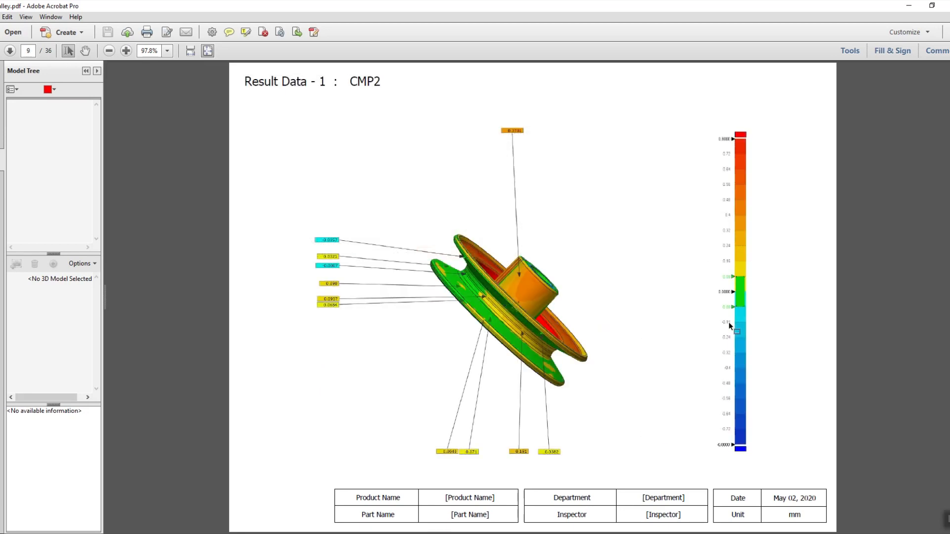
{"action": "scroll", "coordinate": [730, 326], "scroll_direction": "up", "scroll_amount": 5}
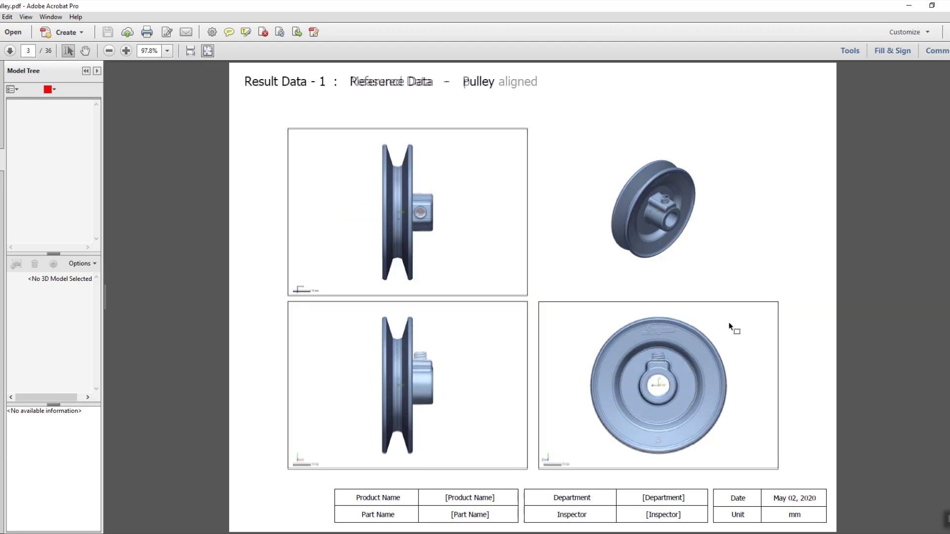
{"action": "scroll", "coordinate": [730, 324], "scroll_direction": "down", "scroll_amount": 1}
{"action": "scroll", "coordinate": [729, 324], "scroll_direction": "up", "scroll_amount": 1}
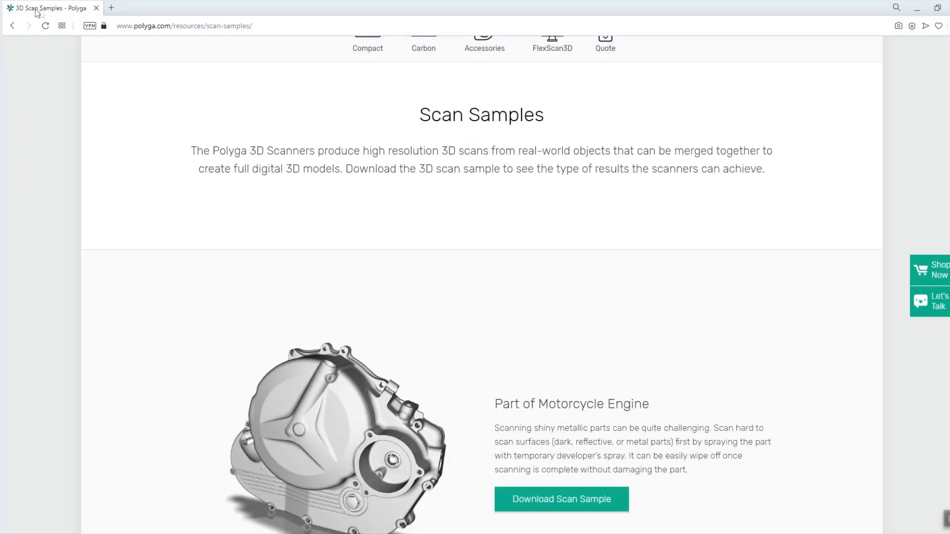
- Browse the Polyga scan samples page down to the Pulley and Motorbike Crankcase scan downloads
{"action": "scroll", "coordinate": [401, 242], "scroll_direction": "up", "scroll_amount": 2}
{"action": "scroll", "coordinate": [406, 236], "scroll_direction": "down", "scroll_amount": 20}
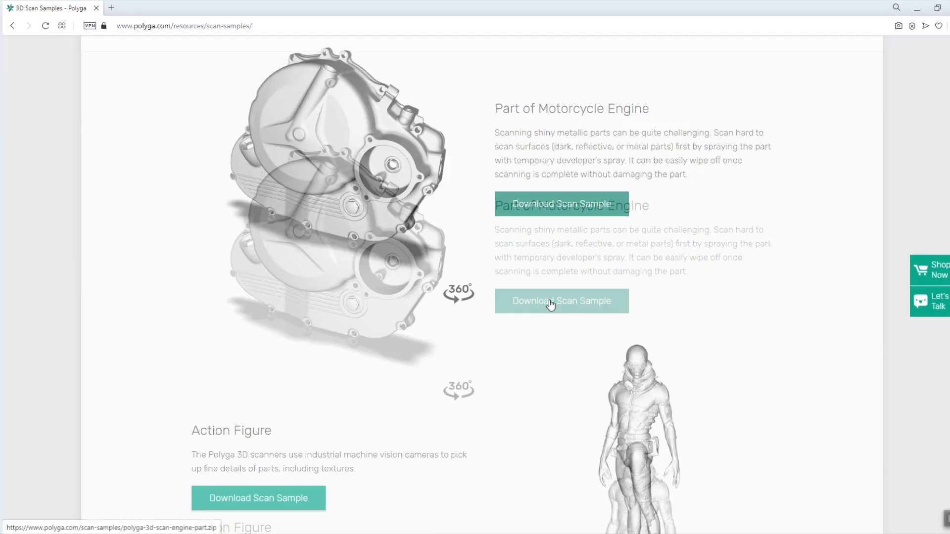
{"action": "scroll", "coordinate": [541, 293], "scroll_direction": "down", "scroll_amount": 18}
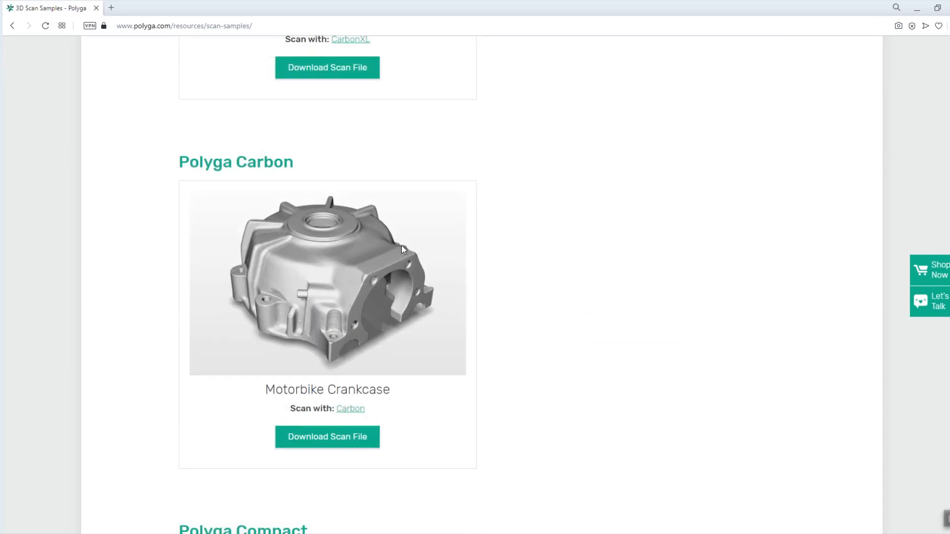
{"action": "scroll", "coordinate": [405, 248], "scroll_direction": "up", "scroll_amount": 10}
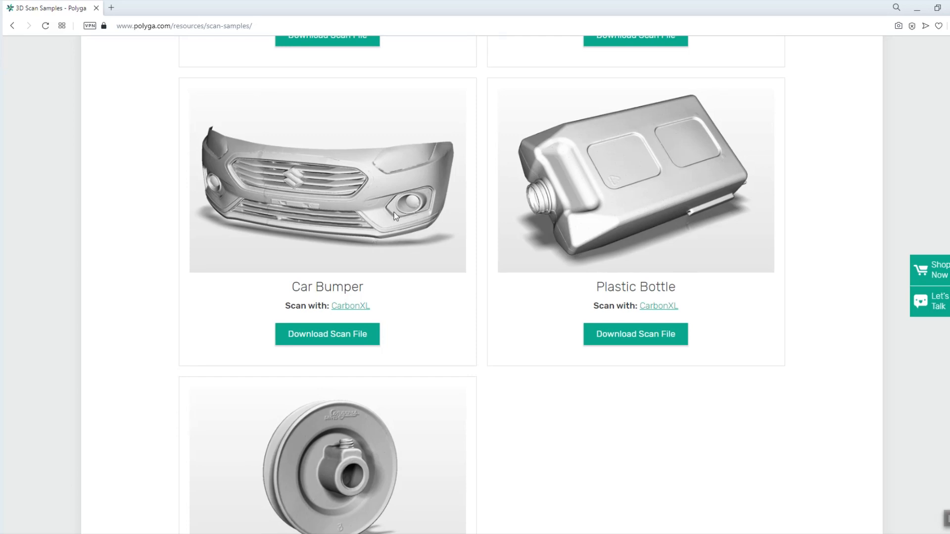
{"action": "scroll", "coordinate": [402, 292], "scroll_direction": "down", "scroll_amount": 2}
{"action": "scroll", "coordinate": [402, 292], "scroll_direction": "down", "scroll_amount": 8}
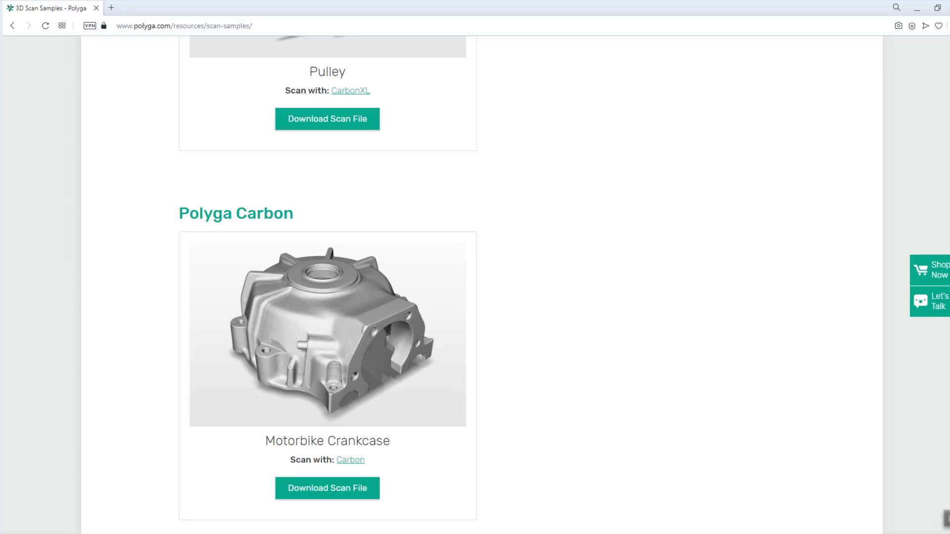
- Switch to Geomagic Control X, examine the pulley's compare results from several angles, and return to the scan samples page
{"action": "mouse_move", "coordinate": [235, 528]}
{"action": "left_click", "coordinate": [272, 513]}
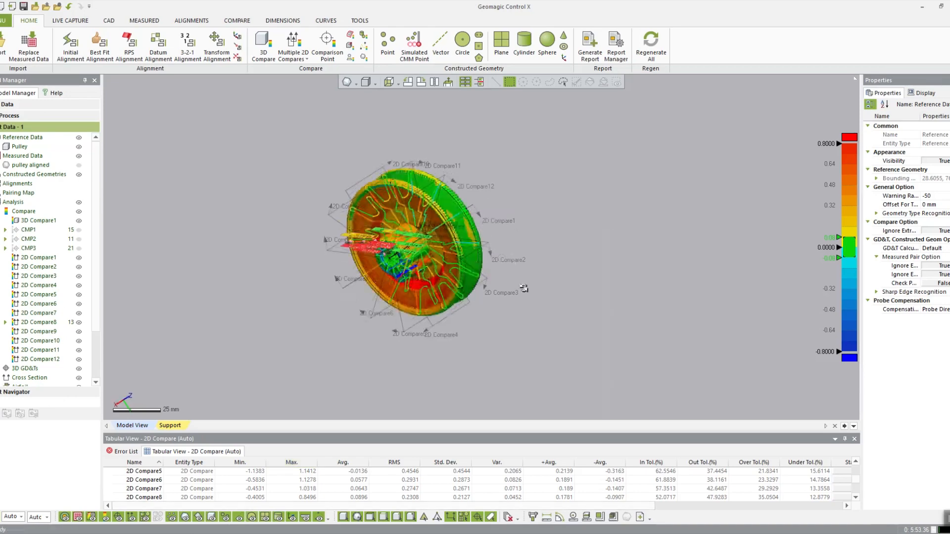
{"action": "scroll", "coordinate": [363, 231], "scroll_direction": "up", "scroll_amount": 5}
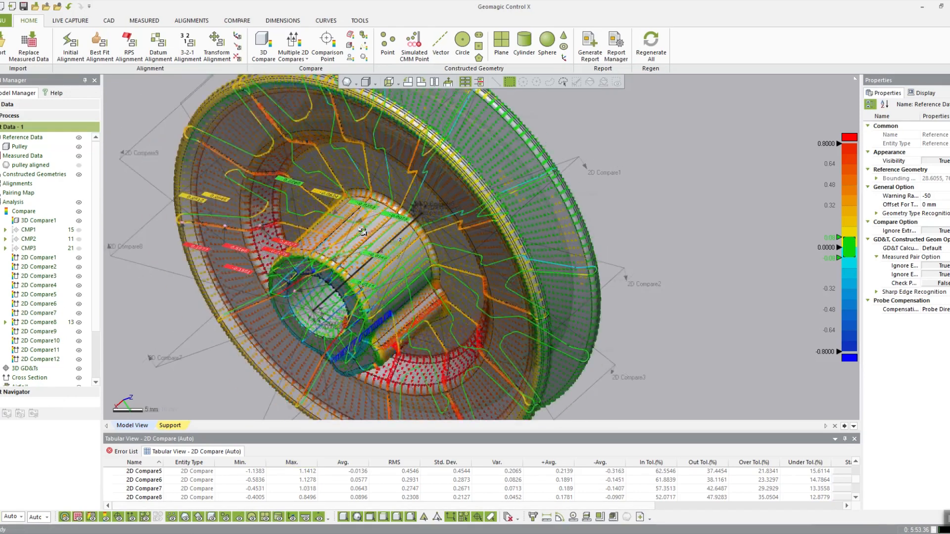
{"action": "scroll", "coordinate": [363, 231], "scroll_direction": "down", "scroll_amount": 4}
{"action": "right_click_drag", "start_coordinate": [362, 231], "coordinate": [367, 192]}
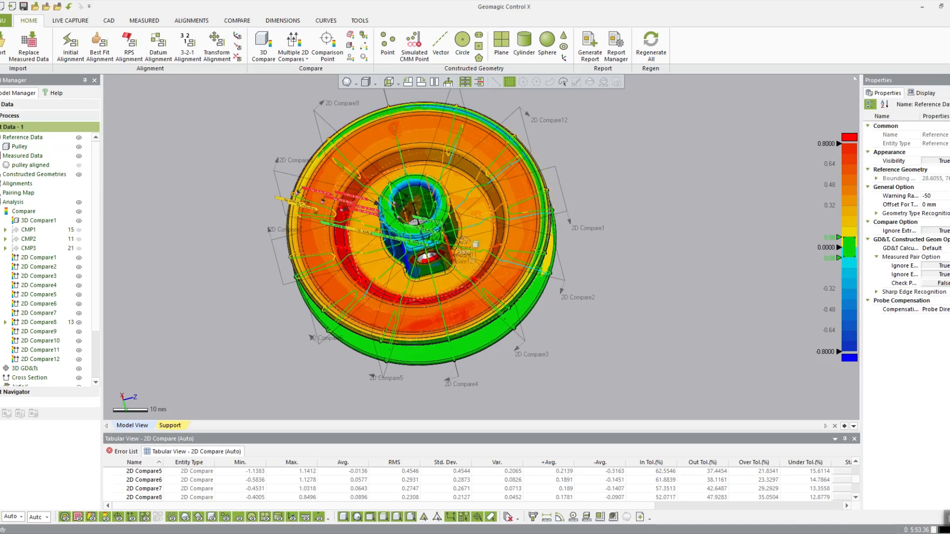
{"action": "right_click_drag", "start_coordinate": [366, 187], "coordinate": [478, 182]}
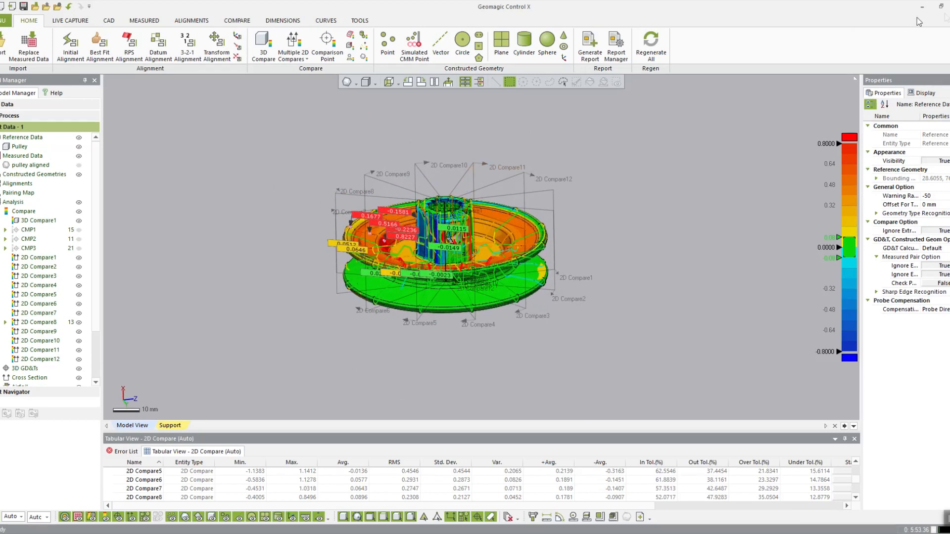
{"action": "left_click", "coordinate": [949, 6]}
{"action": "left_click", "coordinate": [478, 295]}
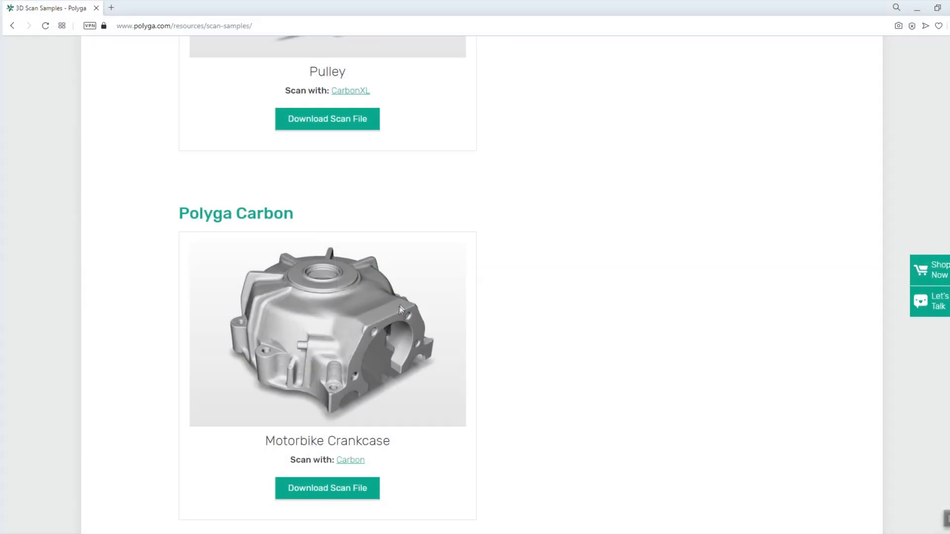